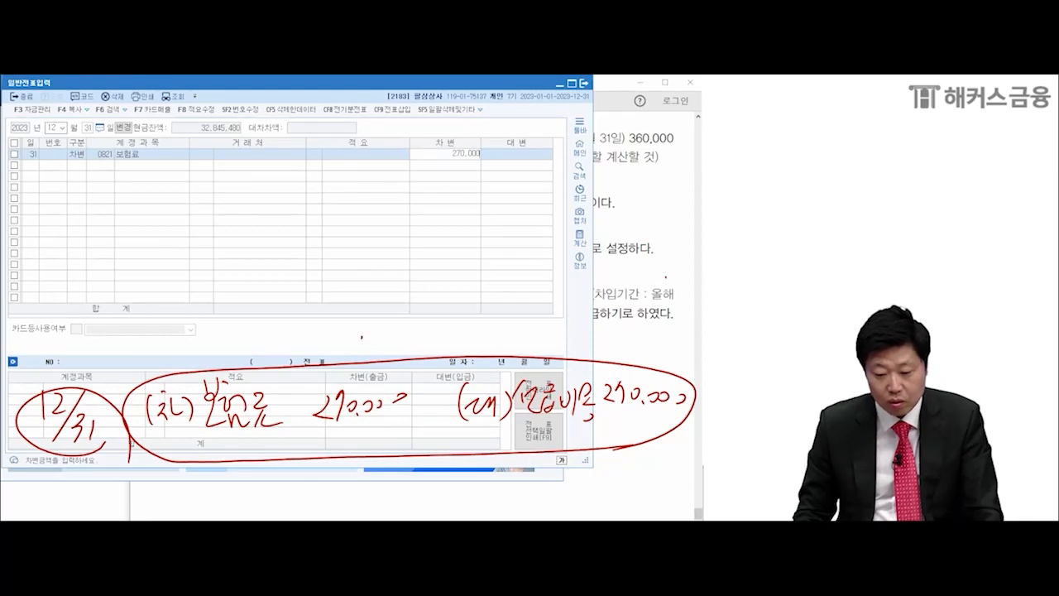
# Complete the December 31 insurance adjustment with a credit line for 0133 선급비용 of 270,000.
pyautogui.write('4')
pyautogui.press('Return')
pyautogui.write('선급비')
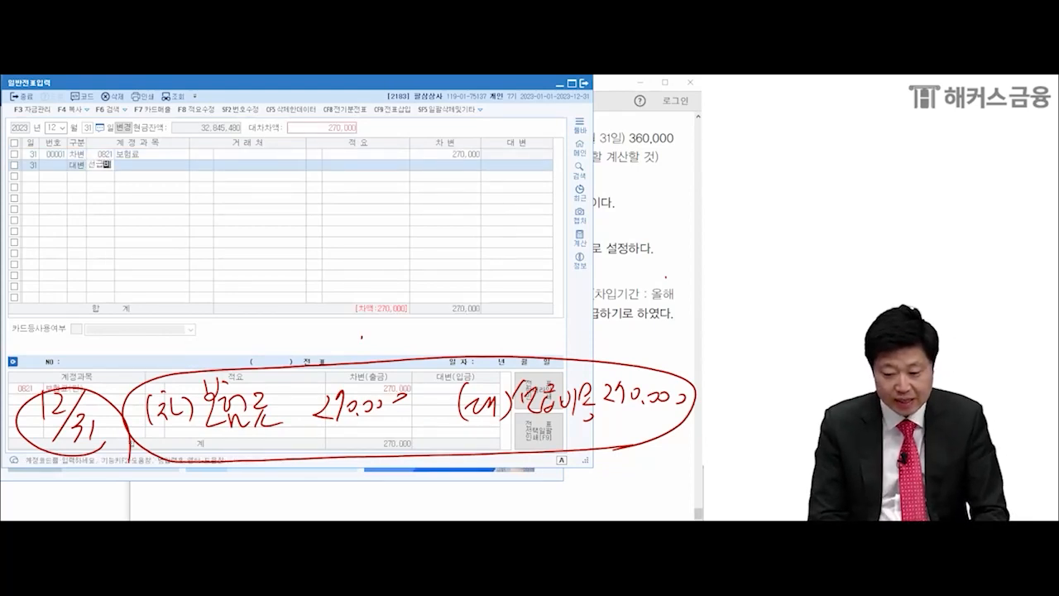
pyautogui.press('Return')
pyautogui.press('Return')
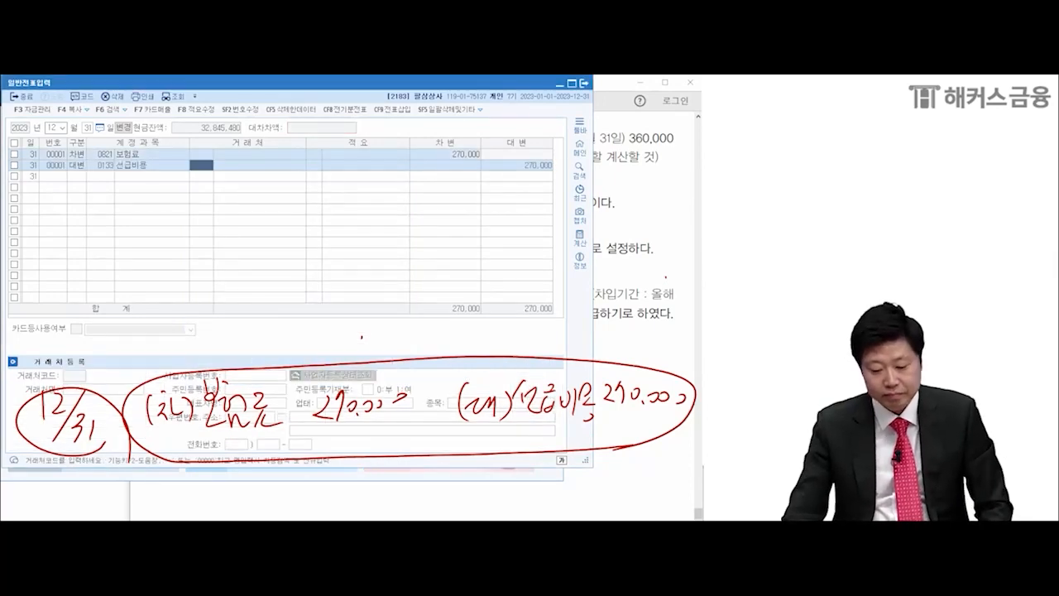
pyautogui.press('Escape')
# Switch to the problem PDF, handwrite "(대) 임대료 300,000" below problem (4), and underline it together with 당기분 임대료 and 300,000원 in problem (2).
pyautogui.hotkey('alt', 'Tab')
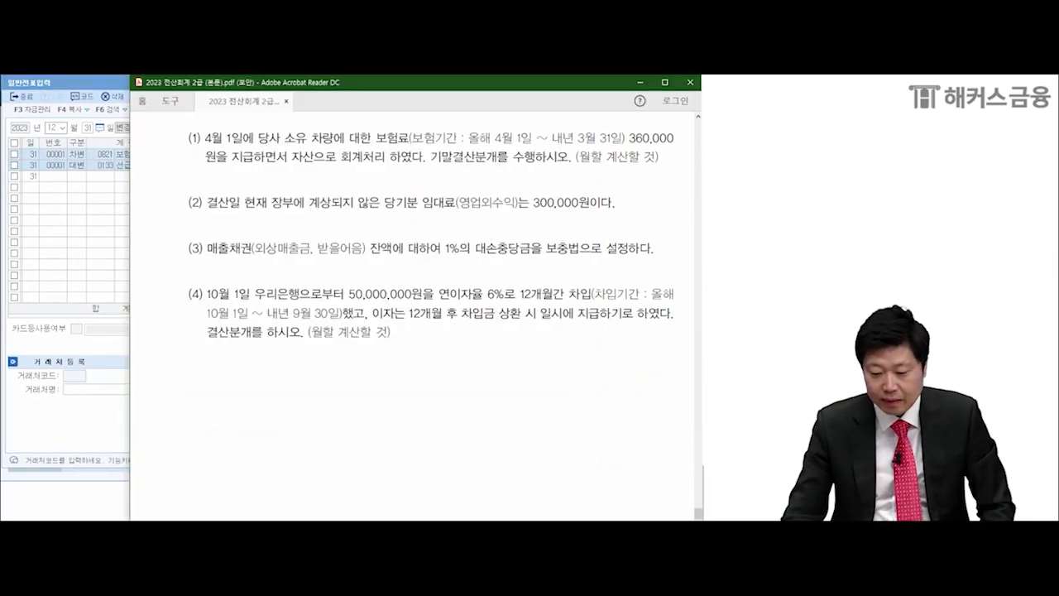
pyautogui.scroll(-3, 431, 315)
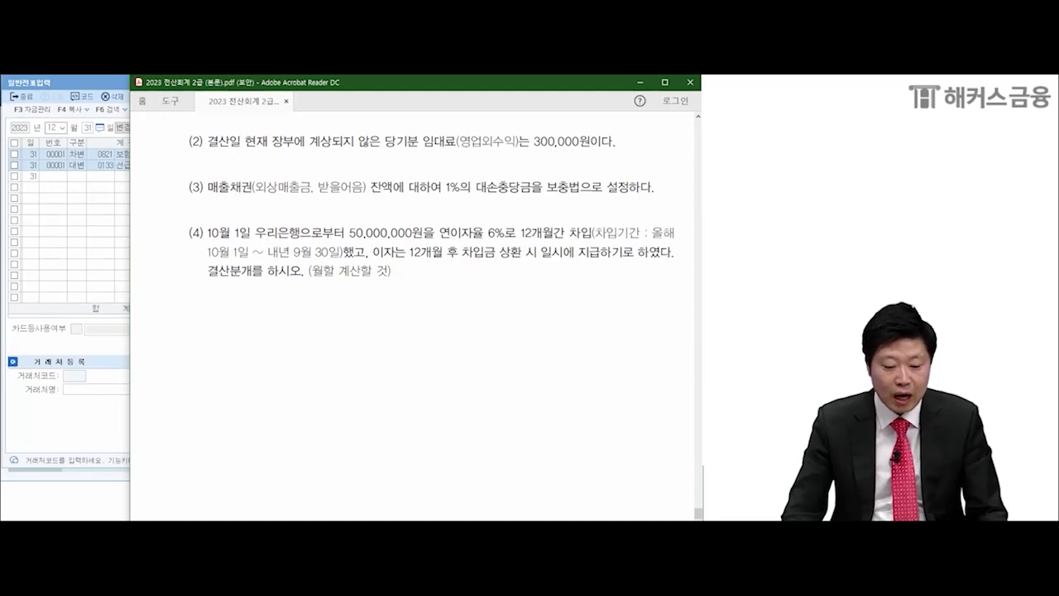
pyautogui.hotkey('alt', 'Tab')
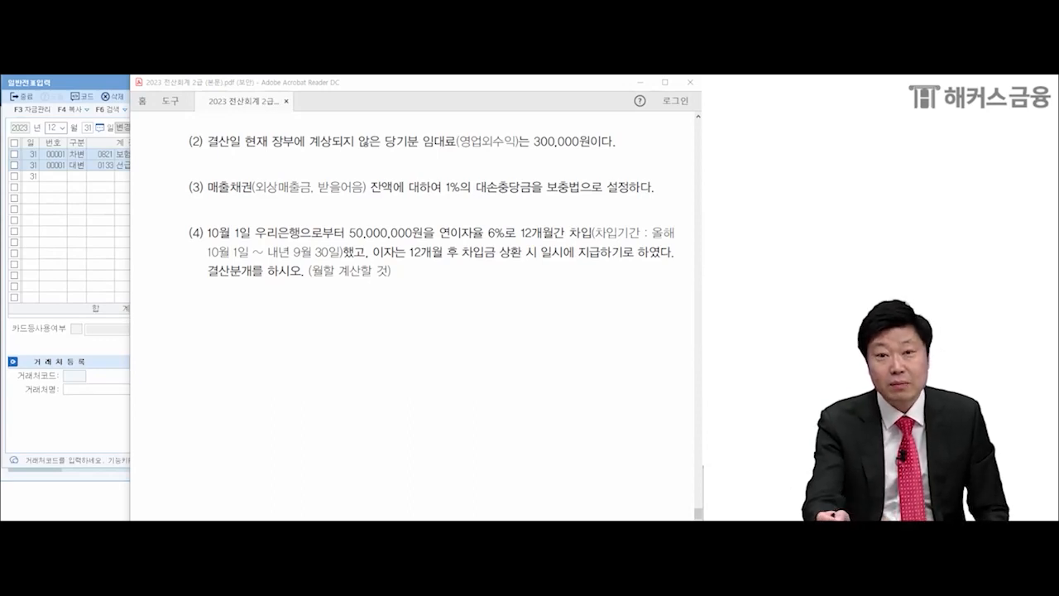
pyautogui.moveTo(435, 302)
pyautogui.mouseDown()
pyautogui.moveTo(434, 345)
pyautogui.moveTo(461, 328)
pyautogui.moveTo(473, 335)
pyautogui.mouseUp()
pyautogui.moveTo(480, 305); pyautogui.dragTo(480, 342)
pyautogui.moveTo(498, 312); pyautogui.dragTo(515, 327)
pyautogui.moveTo(499, 329); pyautogui.dragTo(518, 345)
pyautogui.moveTo(519, 314); pyautogui.dragTo(538, 331)
pyautogui.moveTo(536, 314); pyautogui.dragTo(548, 343)
pyautogui.moveTo(554, 308); pyautogui.dragTo(578, 326)
pyautogui.moveTo(561, 324)
pyautogui.mouseDown()
pyautogui.moveTo(561, 338)
pyautogui.moveTo(588, 341)
pyautogui.mouseUp()
pyautogui.moveTo(528, 153); pyautogui.dragTo(608, 147)
pyautogui.moveTo(602, 319)
pyautogui.mouseDown()
pyautogui.moveTo(612, 329)
pyautogui.moveTo(599, 340)
pyautogui.mouseUp()
pyautogui.moveTo(621, 326); pyautogui.dragTo(625, 323)
pyautogui.moveTo(633, 319); pyautogui.dragTo(663, 329)
pyautogui.moveTo(666, 331); pyautogui.dragTo(674, 333)
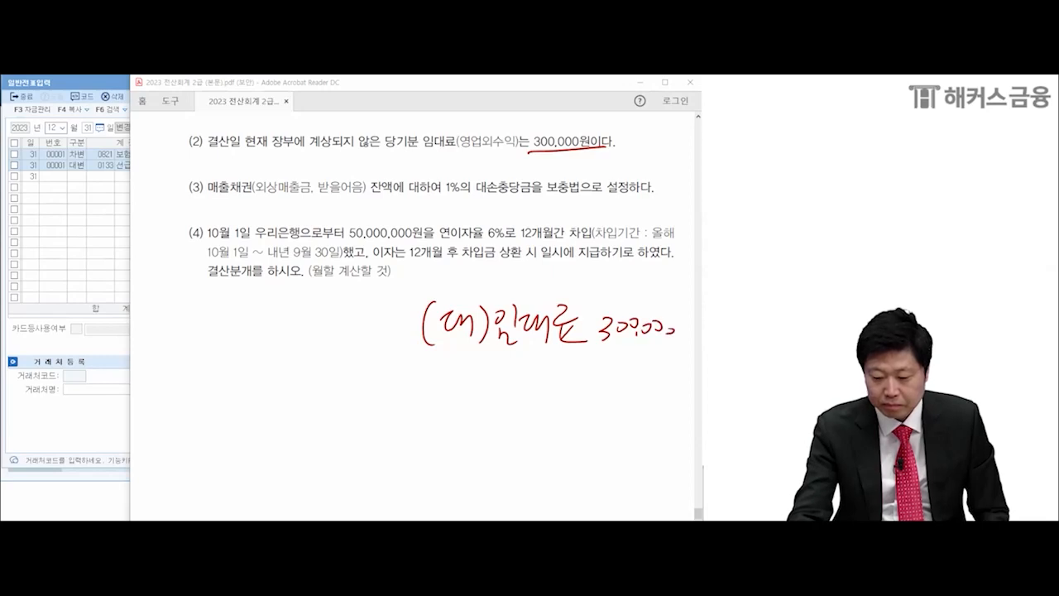
pyautogui.moveTo(385, 155); pyautogui.dragTo(454, 154)
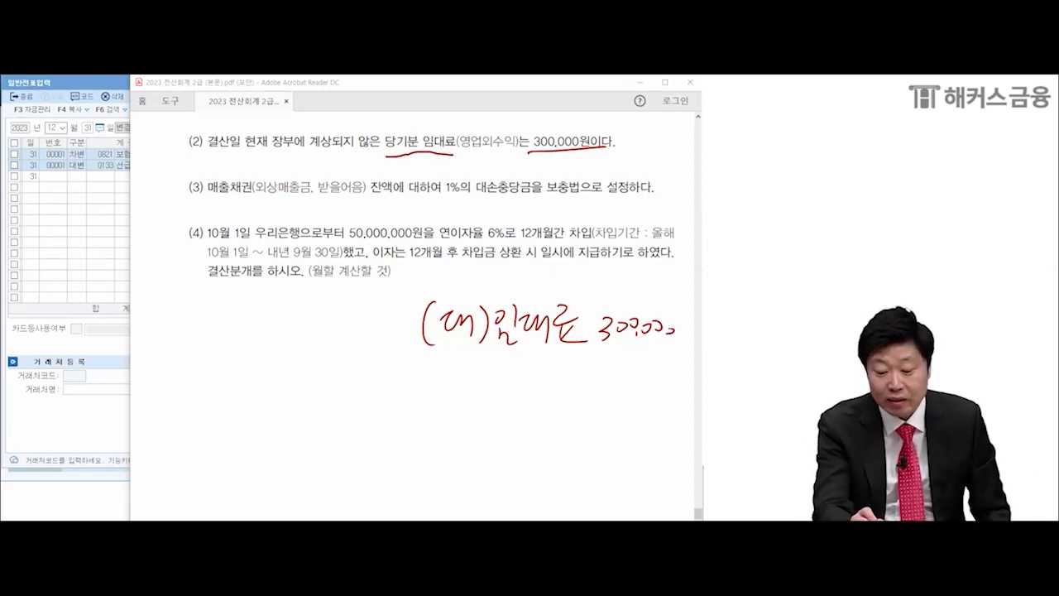
pyautogui.moveTo(417, 360); pyautogui.dragTo(667, 354)
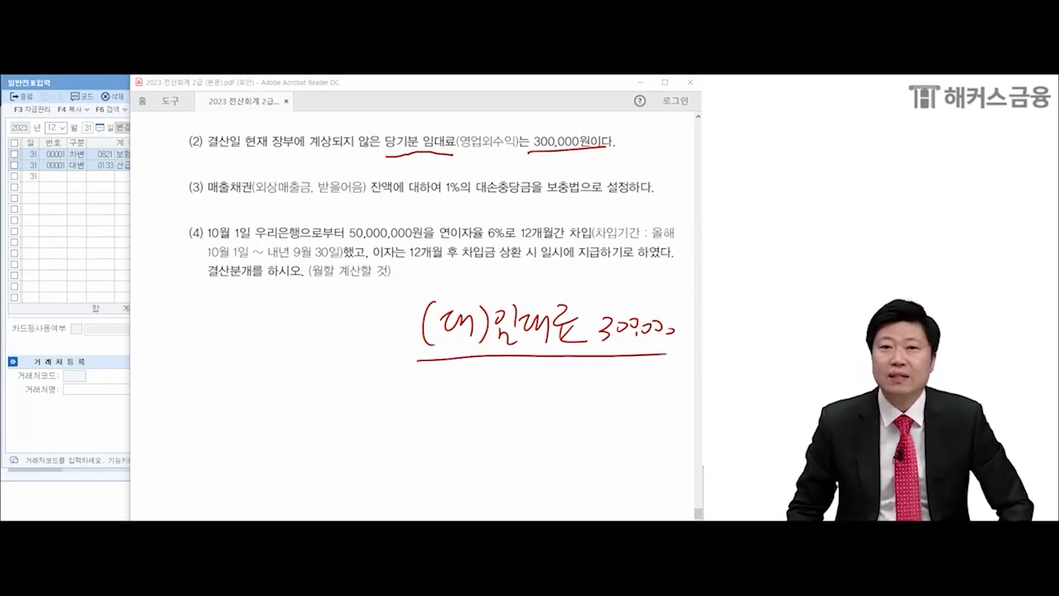
# Handwrite the matching debit side, 미수수익 300,000, beside the 임대료 credit note.
pyautogui.moveTo(154, 303)
pyautogui.mouseDown()
pyautogui.moveTo(158, 351)
pyautogui.moveTo(177, 319)
pyautogui.mouseUp()
pyautogui.moveTo(171, 321); pyautogui.dragTo(180, 343)
pyautogui.moveTo(190, 306); pyautogui.dragTo(193, 333)
pyautogui.moveTo(195, 306); pyautogui.dragTo(199, 359)
pyautogui.moveTo(220, 305)
pyautogui.mouseDown()
pyautogui.moveTo(221, 331)
pyautogui.moveTo(239, 326)
pyautogui.mouseUp()
pyautogui.moveTo(245, 307)
pyautogui.mouseDown()
pyautogui.moveTo(247, 343)
pyautogui.moveTo(263, 312)
pyautogui.mouseUp()
pyautogui.moveTo(257, 326); pyautogui.dragTo(260, 344)
pyautogui.moveTo(266, 307); pyautogui.dragTo(283, 316)
pyautogui.moveTo(263, 328); pyautogui.dragTo(280, 344)
pyautogui.moveTo(288, 306); pyautogui.dragTo(303, 328)
pyautogui.moveTo(295, 327); pyautogui.dragTo(316, 356)
pyautogui.moveTo(323, 300)
pyautogui.mouseDown()
pyautogui.moveTo(328, 334)
pyautogui.moveTo(356, 306)
pyautogui.moveTo(370, 318)
pyautogui.mouseUp()
pyautogui.moveTo(379, 306); pyautogui.dragTo(404, 303)
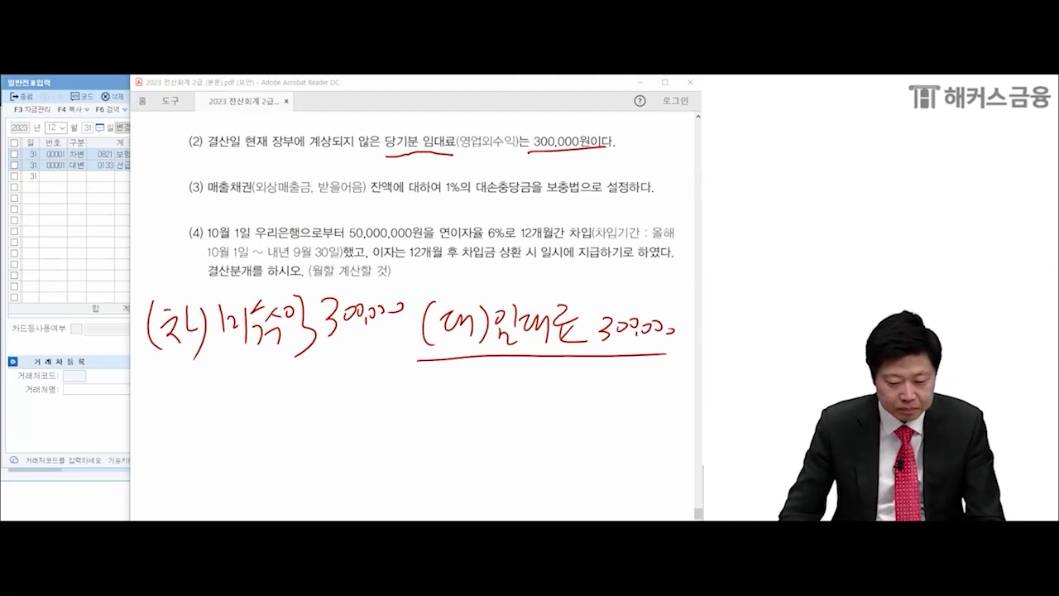
# Switch back to the KcLep general voucher and add a December 31 credit line for 0904 임대료 of 300,000.
pyautogui.hotkey('alt', 'Tab')
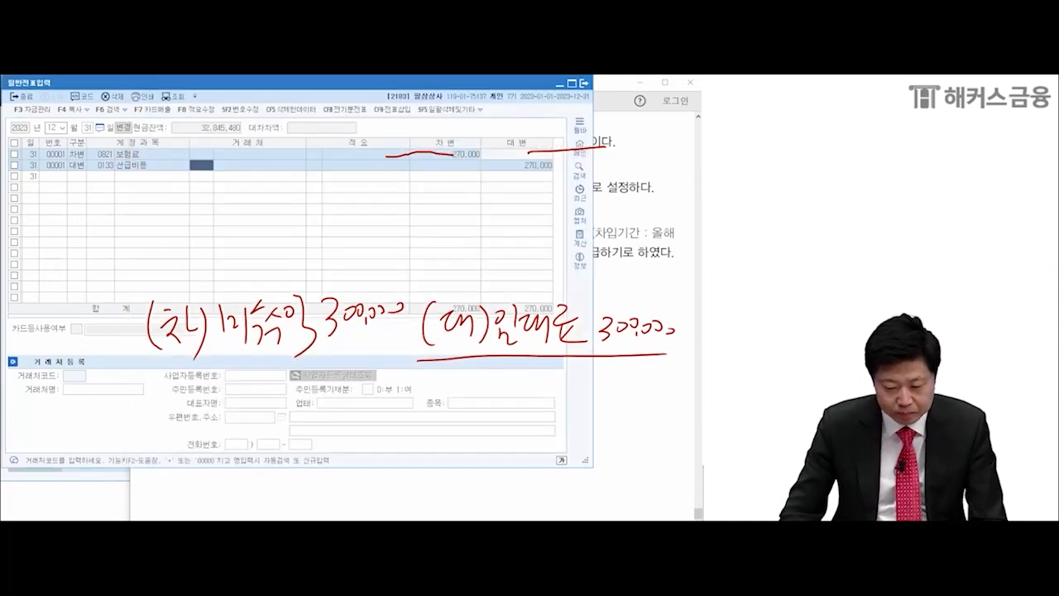
pyautogui.click(77, 177)
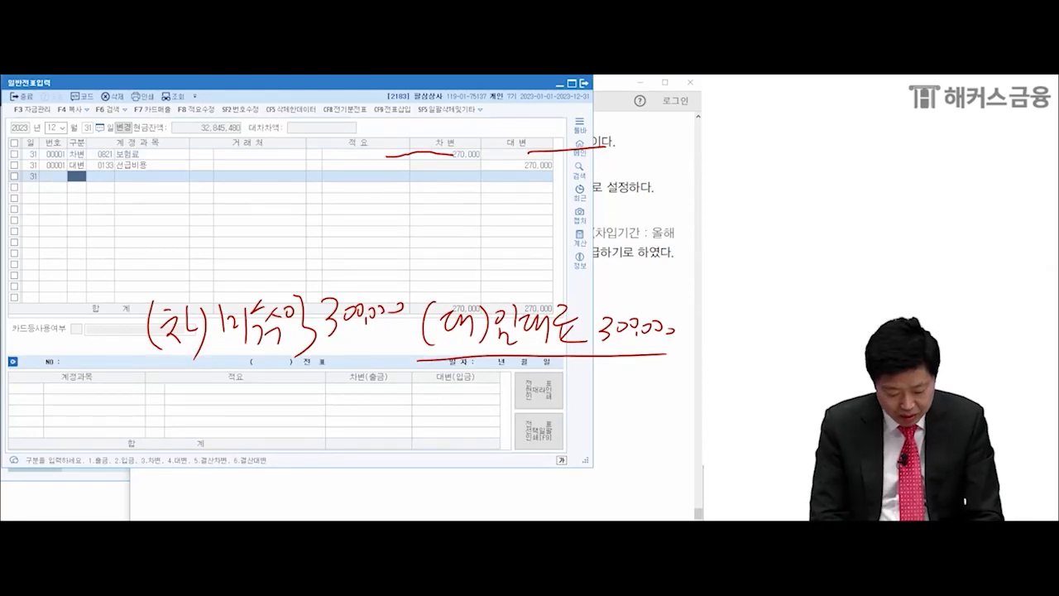
pyautogui.write('4임대')
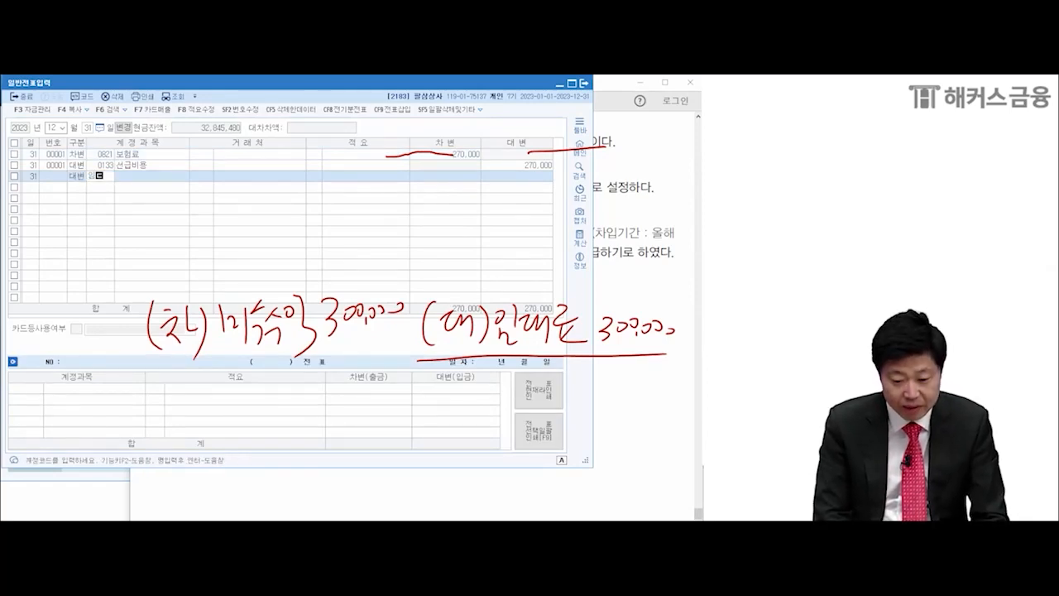
pyautogui.press('Return')
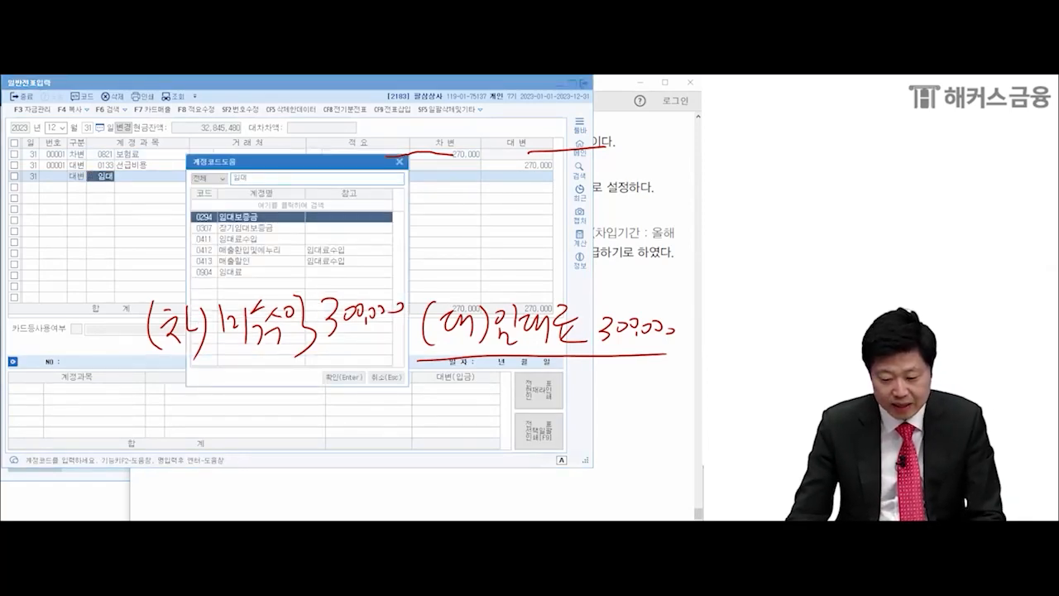
pyautogui.click(232, 272)
pyautogui.press('Return')
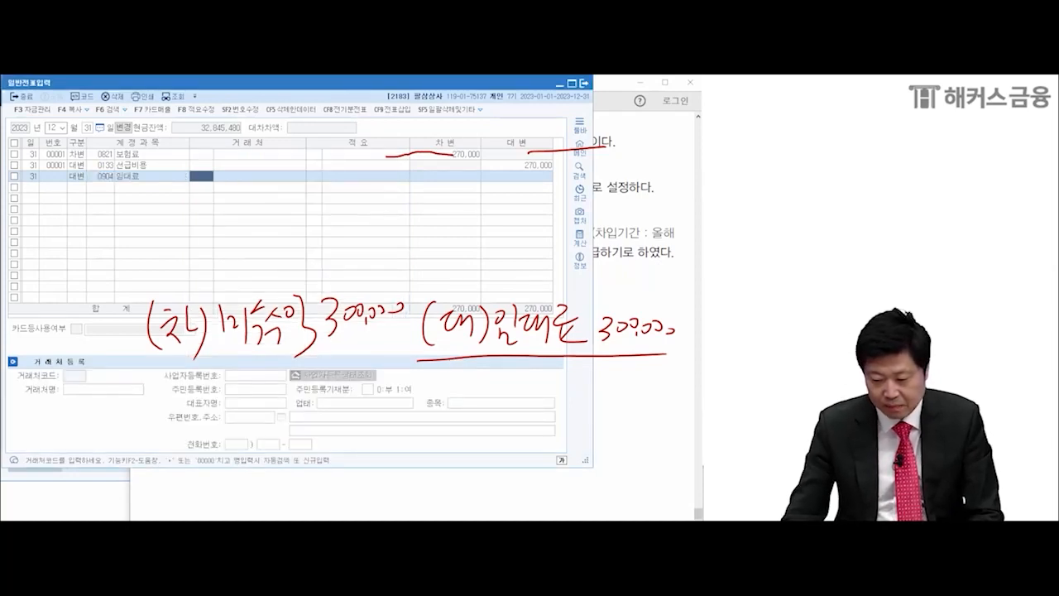
pyautogui.press('Return')
pyautogui.press('Return')
pyautogui.write('3000000')
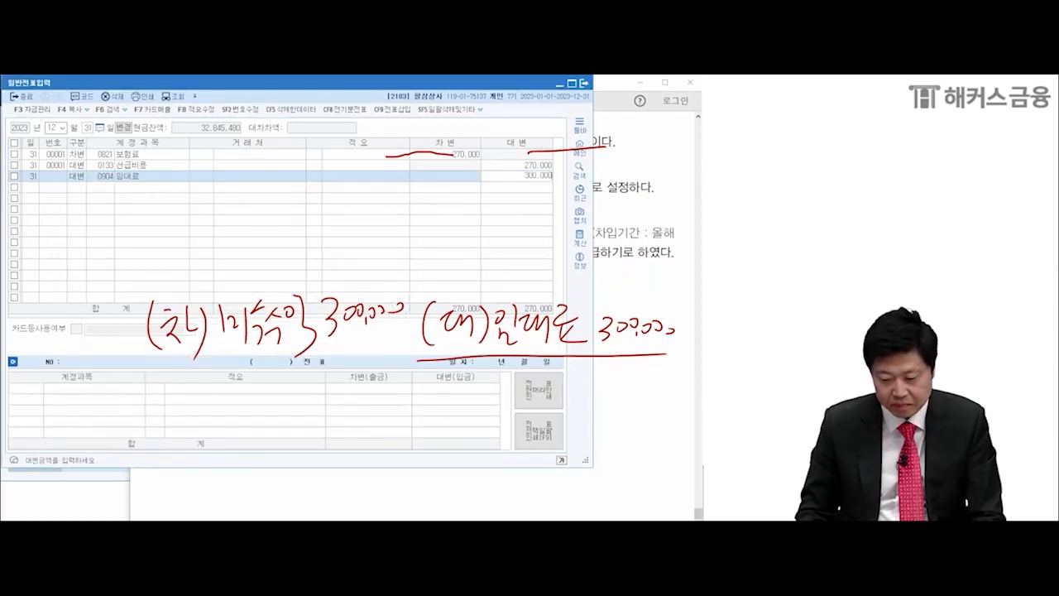
pyautogui.press('Return')
# Add the offsetting debit line for 0116 미수수익 of 300,000 to the rent entry.
pyautogui.write('3')
pyautogui.press('Return')
pyautogui.write('미수수')
pyautogui.press('Return')
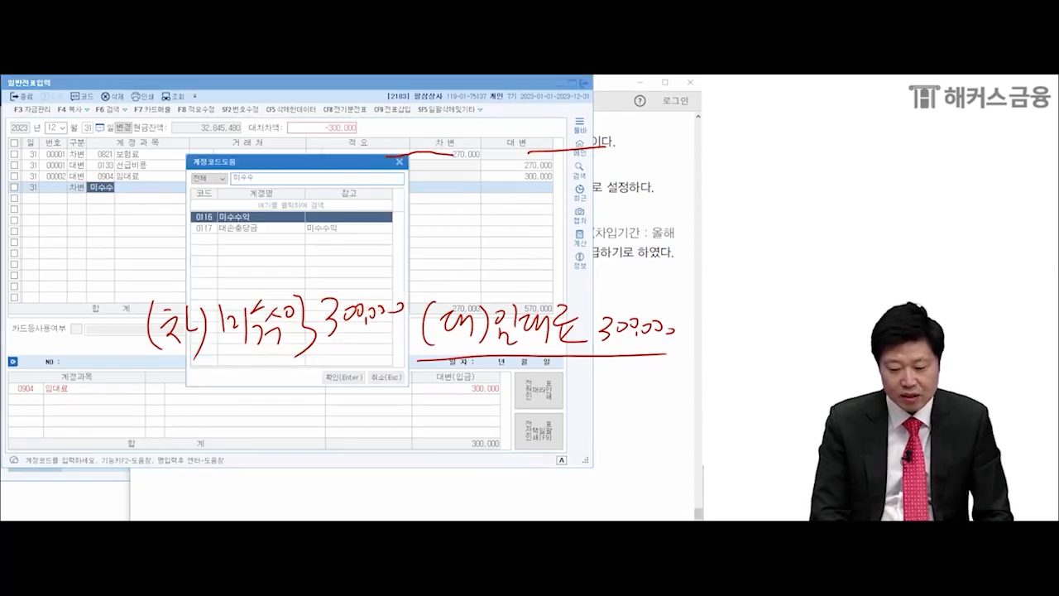
pyautogui.press('Return')
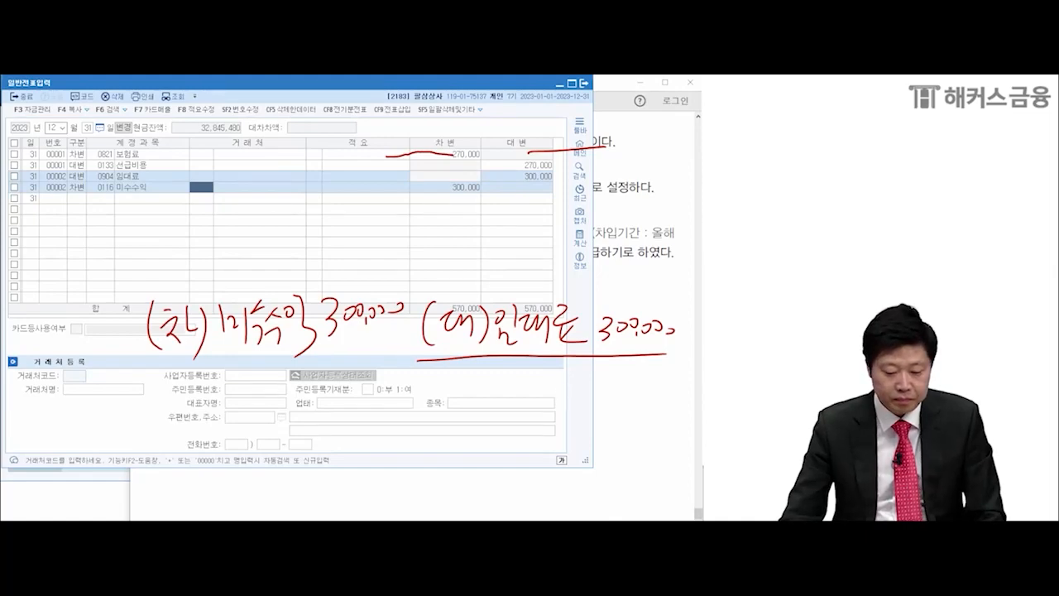
pyautogui.press('Escape')
# Read problem (3), look up the December 합계잔액시산표 in KcLep, and circle the 외상매출금, 받을어음 and related 대손충당금 balances.
pyautogui.hotkey('alt', 'Tab')
pyautogui.scroll(-1, 414, 248)
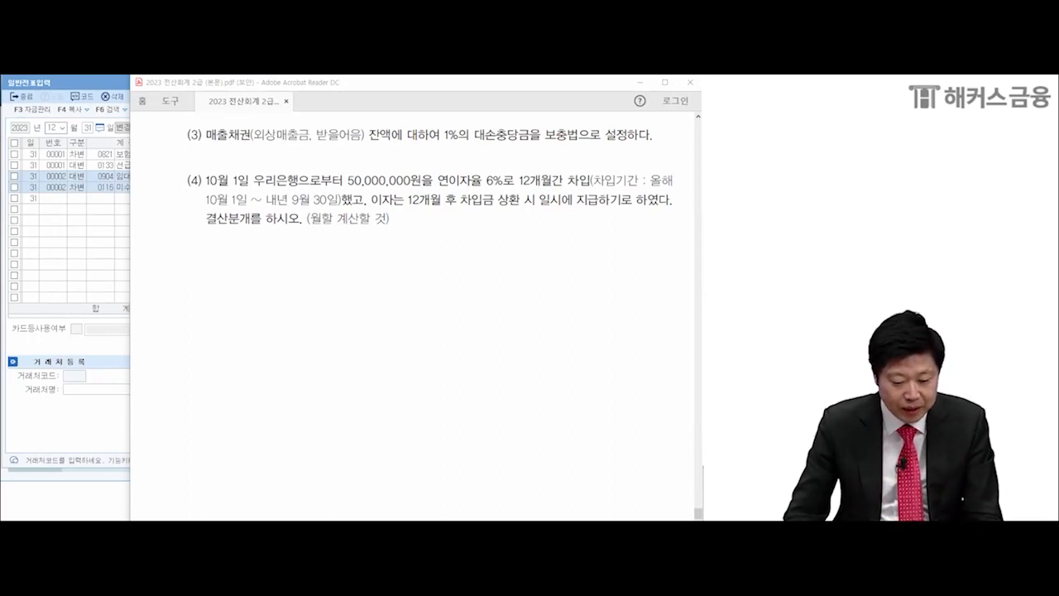
pyautogui.hotkey('alt', 'Tab')
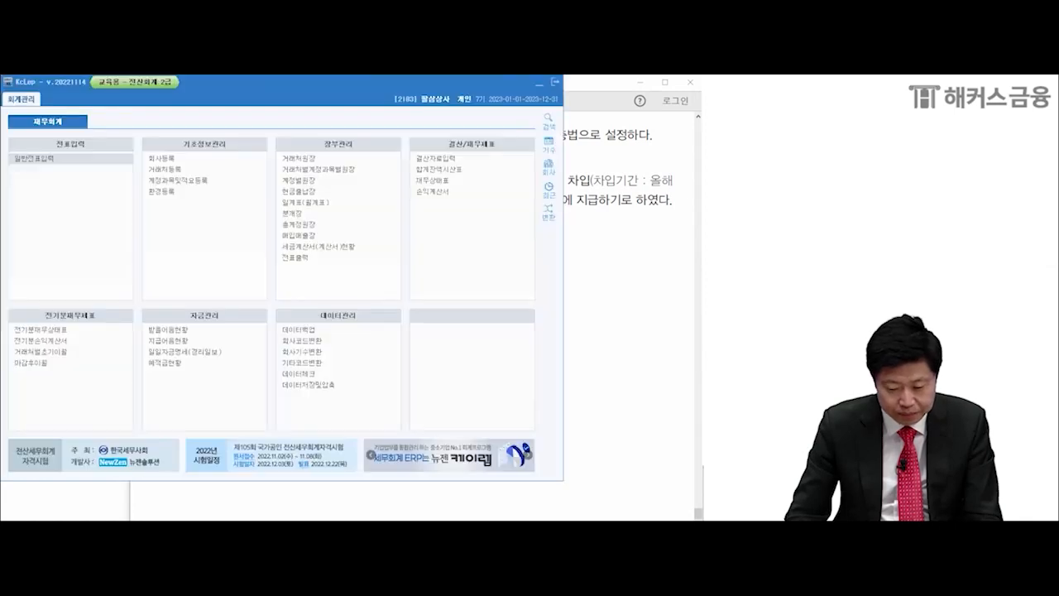
pyautogui.click(439, 169)
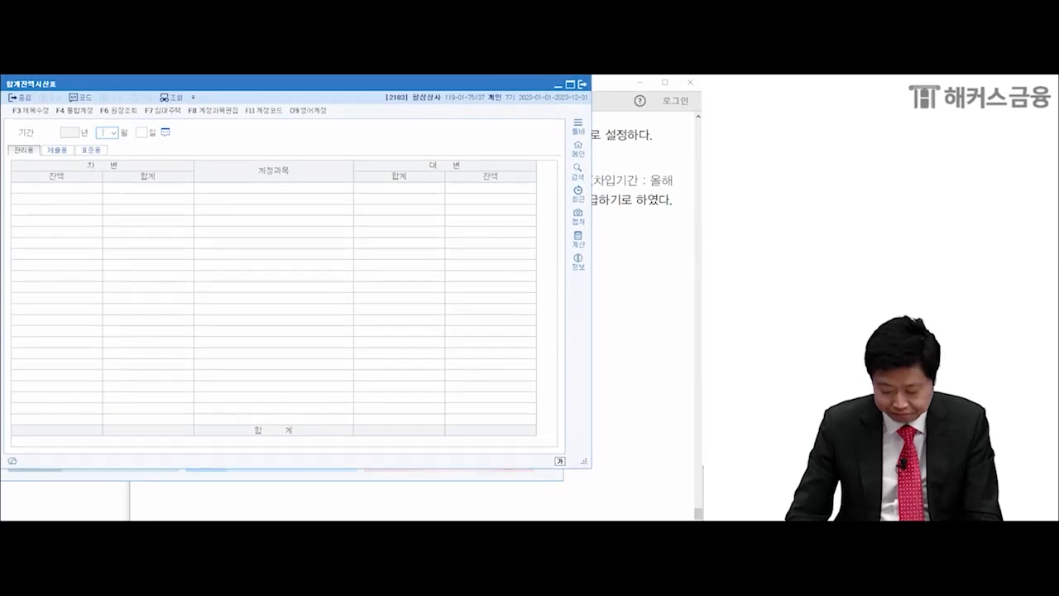
pyautogui.write('12')
pyautogui.press('Return')
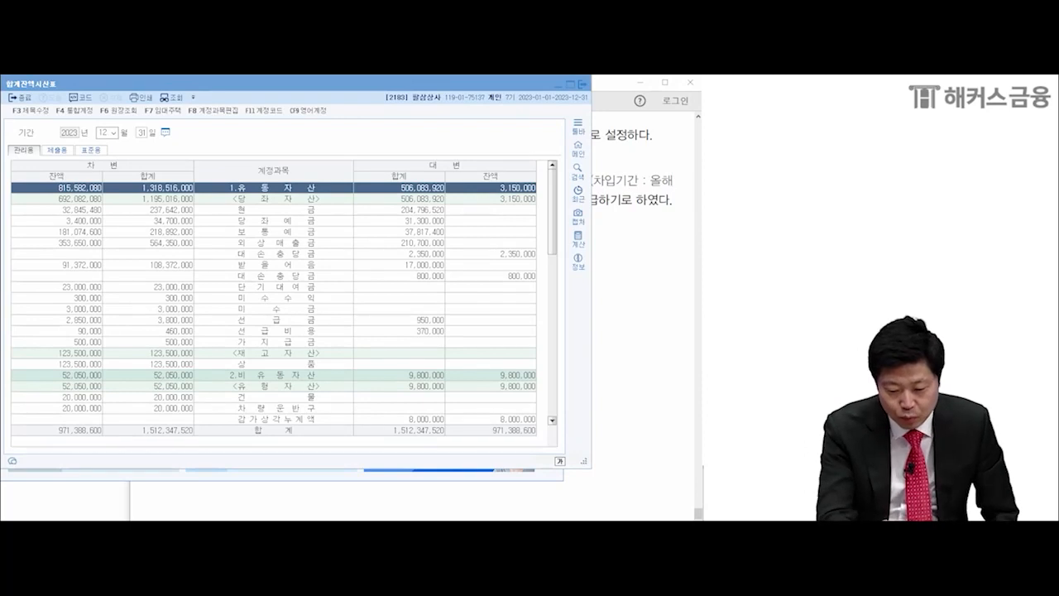
pyautogui.moveTo(110, 244)
pyautogui.mouseDown()
pyautogui.moveTo(51, 251)
pyautogui.moveTo(110, 242)
pyautogui.moveTo(48, 270)
pyautogui.moveTo(109, 259)
pyautogui.moveTo(116, 271)
pyautogui.mouseUp()
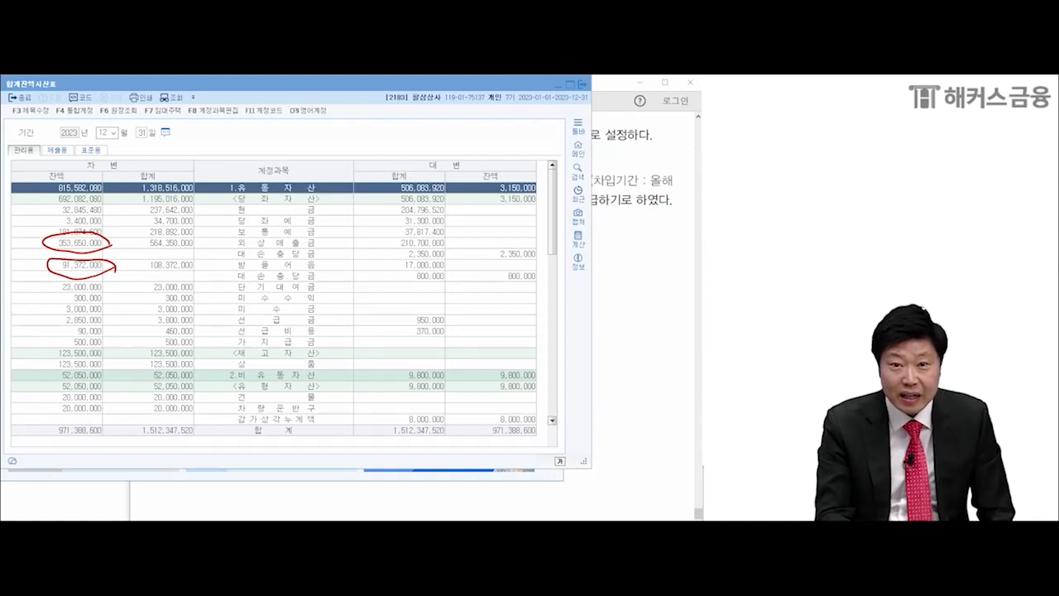
pyautogui.moveTo(538, 259)
pyautogui.mouseDown()
pyautogui.moveTo(477, 250)
pyautogui.moveTo(546, 260)
pyautogui.moveTo(483, 277)
pyautogui.moveTo(546, 283)
pyautogui.mouseUp()
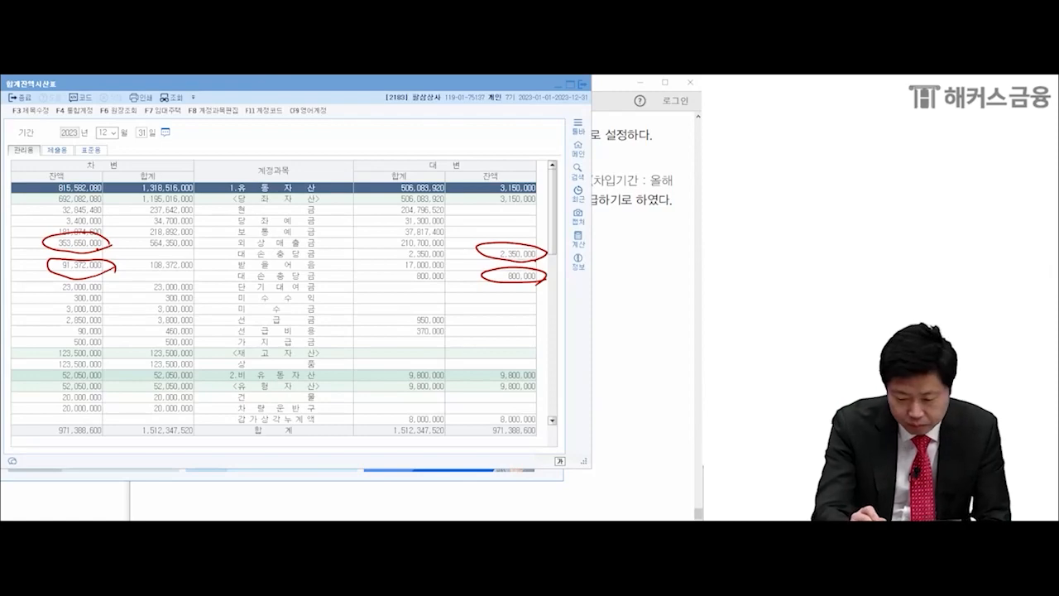
# Handwrite the 외상매출금 allowance calculation above the trial balance as 3,536,500 − 2,350,000 = 1,186,500, boxing the result.
pyautogui.moveTo(222, 121)
pyautogui.mouseDown()
pyautogui.moveTo(225, 136)
pyautogui.moveTo(248, 140)
pyautogui.mouseUp()
pyautogui.click(239, 138)
pyautogui.moveTo(248, 122); pyautogui.dragTo(291, 133)
pyautogui.moveTo(307, 136)
pyautogui.mouseDown()
pyautogui.moveTo(322, 131)
pyautogui.moveTo(317, 139)
pyautogui.mouseUp()
pyautogui.moveTo(319, 121); pyautogui.dragTo(329, 120)
pyautogui.moveTo(335, 123); pyautogui.dragTo(336, 123)
pyautogui.moveTo(348, 125); pyautogui.dragTo(350, 124)
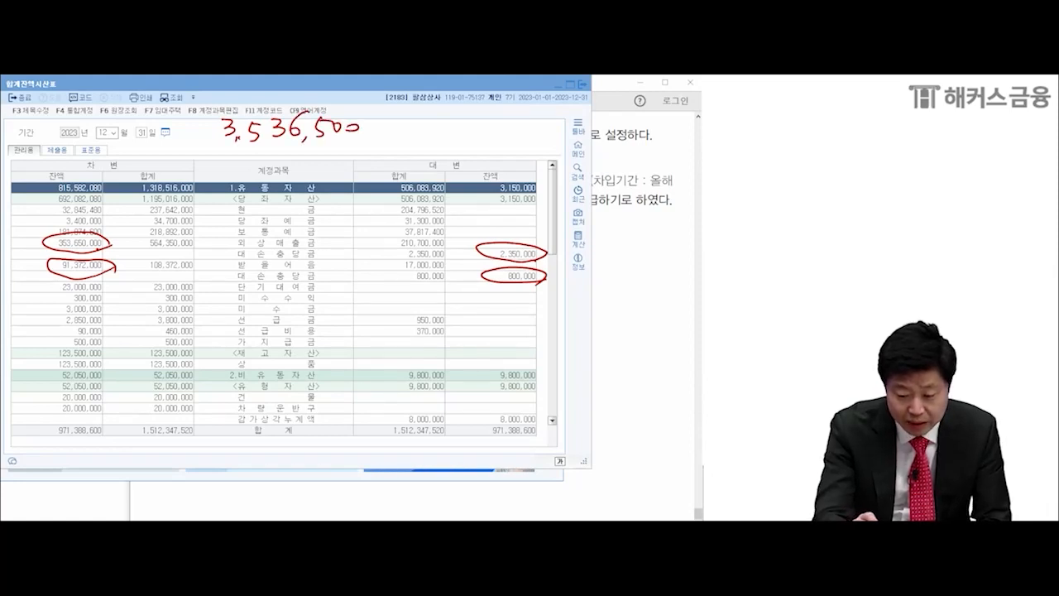
pyautogui.moveTo(388, 134); pyautogui.dragTo(427, 139)
pyautogui.moveTo(438, 138); pyautogui.dragTo(467, 132)
pyautogui.moveTo(472, 120); pyautogui.dragTo(488, 120)
pyautogui.moveTo(496, 128); pyautogui.dragTo(503, 122)
pyautogui.moveTo(511, 121); pyautogui.dragTo(524, 121)
pyautogui.moveTo(539, 123); pyautogui.dragTo(560, 127)
pyautogui.moveTo(580, 105)
pyautogui.mouseDown()
pyautogui.moveTo(579, 138)
pyautogui.moveTo(680, 133)
pyautogui.moveTo(568, 137)
pyautogui.mouseUp()
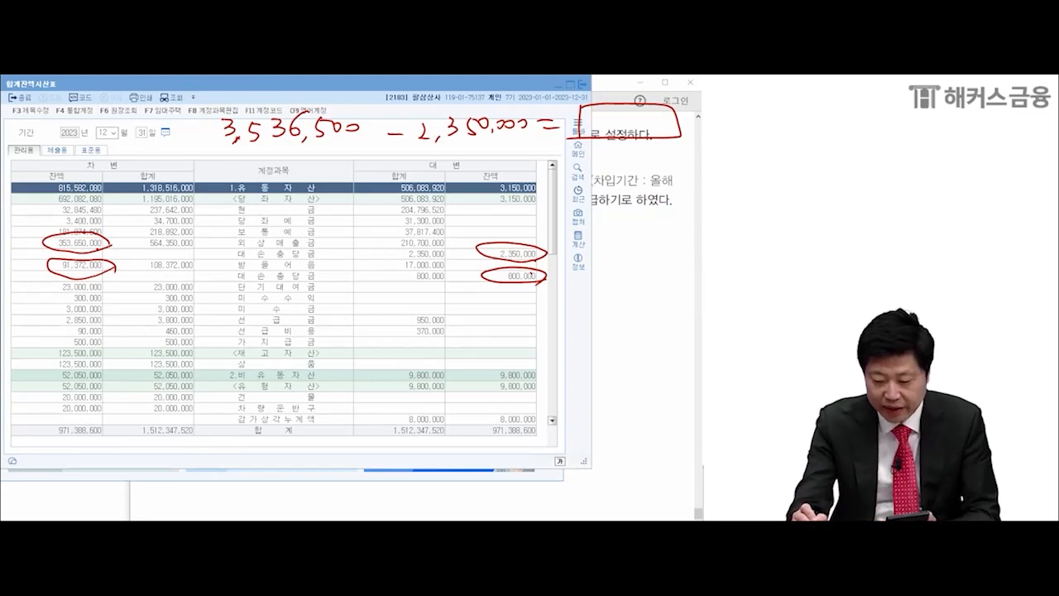
pyautogui.moveTo(610, 114)
pyautogui.mouseDown()
pyautogui.moveTo(608, 133)
pyautogui.moveTo(631, 121)
pyautogui.moveTo(647, 132)
pyautogui.mouseUp()
pyautogui.moveTo(653, 118); pyautogui.dragTo(650, 128)
pyautogui.moveTo(653, 118); pyautogui.dragTo(662, 122)
pyautogui.moveTo(666, 122); pyautogui.dragTo(668, 122)
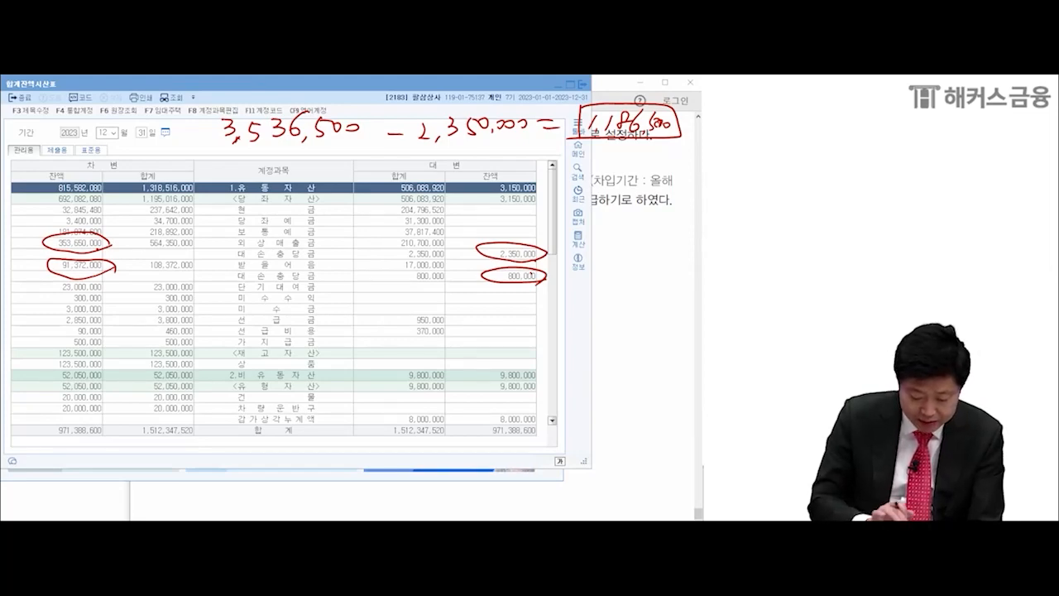
# Handwrite the 받을어음 allowance calculation as 913,720 − 800,000 = 113,720, boxing the result.
pyautogui.moveTo(255, 151)
pyautogui.mouseDown()
pyautogui.moveTo(245, 167)
pyautogui.moveTo(274, 175)
pyautogui.moveTo(333, 169)
pyautogui.moveTo(339, 157)
pyautogui.moveTo(398, 166)
pyautogui.moveTo(431, 155)
pyautogui.moveTo(428, 170)
pyautogui.moveTo(500, 162)
pyautogui.mouseUp()
pyautogui.moveTo(514, 160); pyautogui.dragTo(536, 160)
pyautogui.moveTo(524, 169)
pyautogui.mouseDown()
pyautogui.moveTo(689, 180)
pyautogui.moveTo(556, 181)
pyautogui.mouseUp()
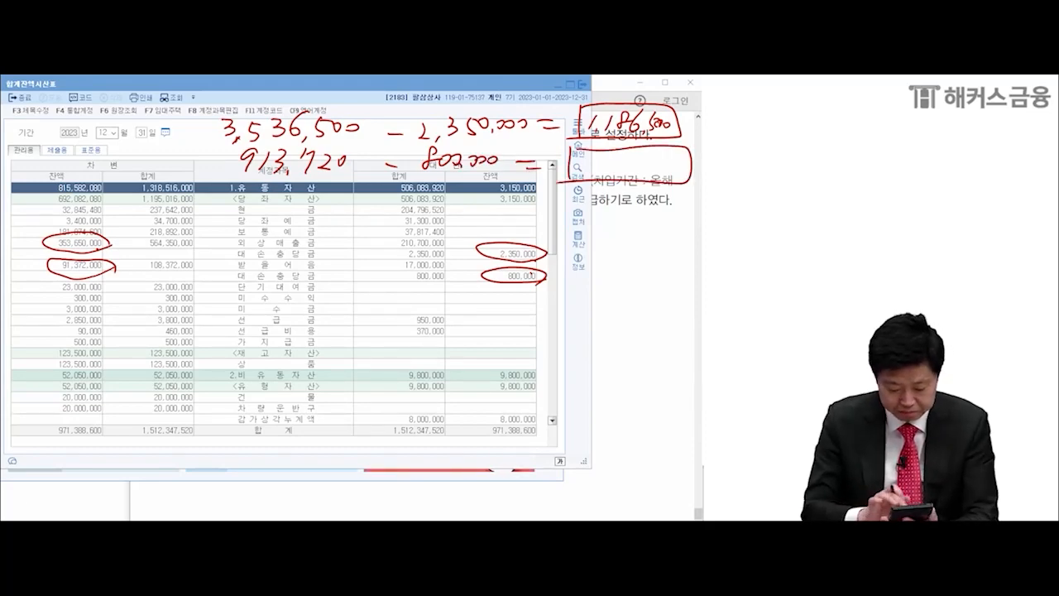
pyautogui.moveTo(599, 159)
pyautogui.mouseDown()
pyautogui.moveTo(597, 176)
pyautogui.moveTo(669, 177)
pyautogui.mouseUp()
pyautogui.moveTo(677, 168); pyautogui.dragTo(676, 169)
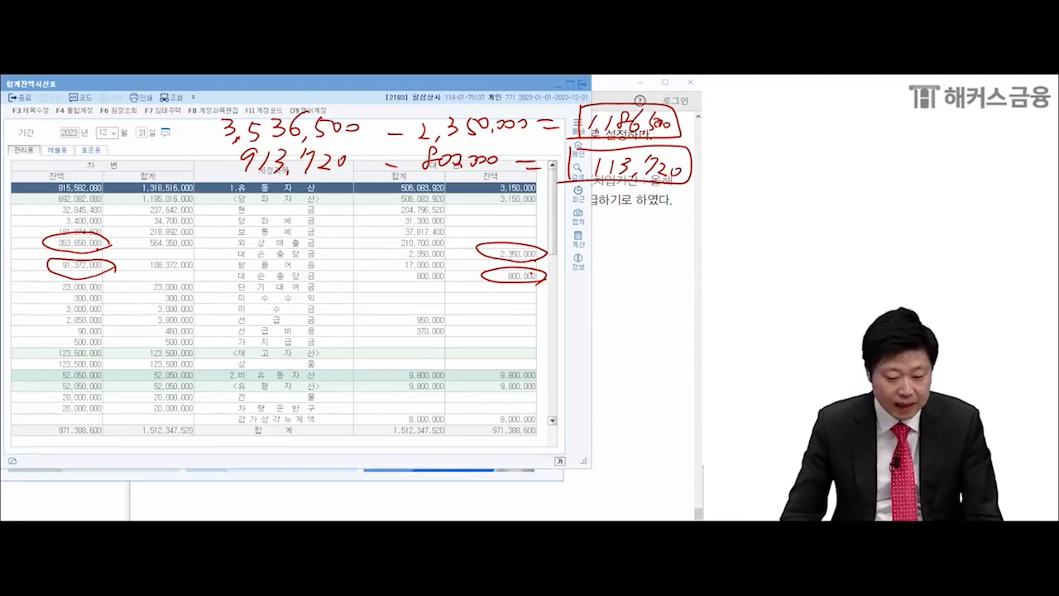
# Switch to the 일반전표입력 window in KcLep and add a December 31 credit line for 0109 대손충당금 (외상매출금) of 1,186,500.
pyautogui.click(639, 264)
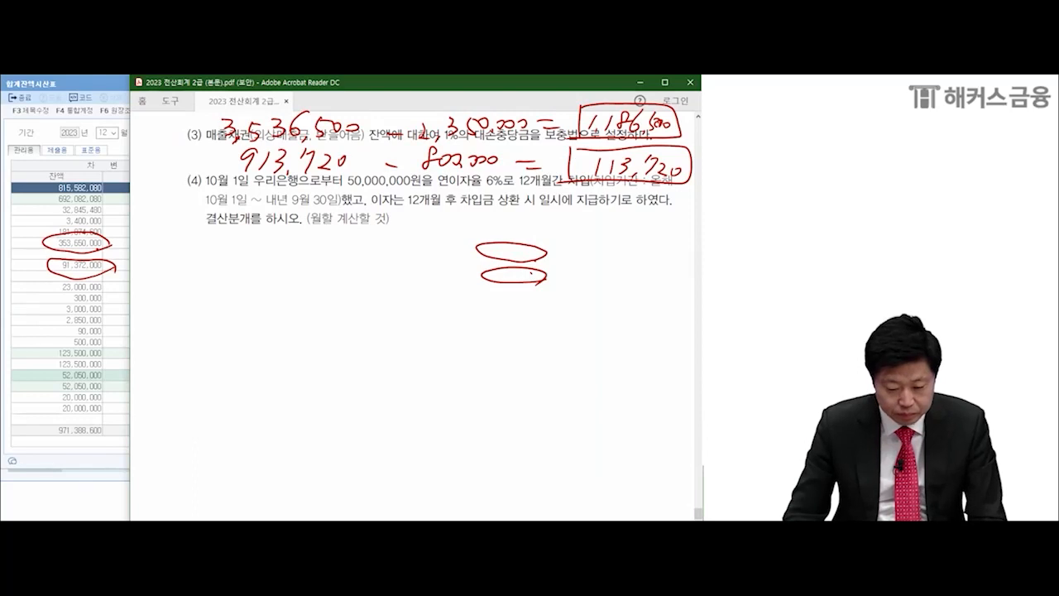
pyautogui.hotkey('alt', 'Tab')
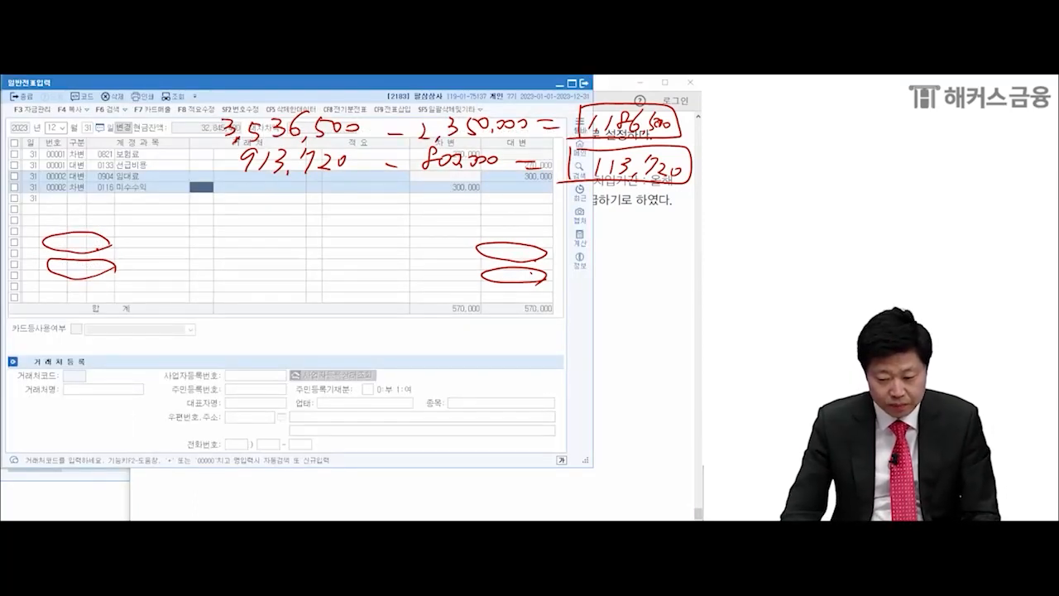
pyautogui.press('Return')
pyautogui.press('Return')
pyautogui.press('Return')
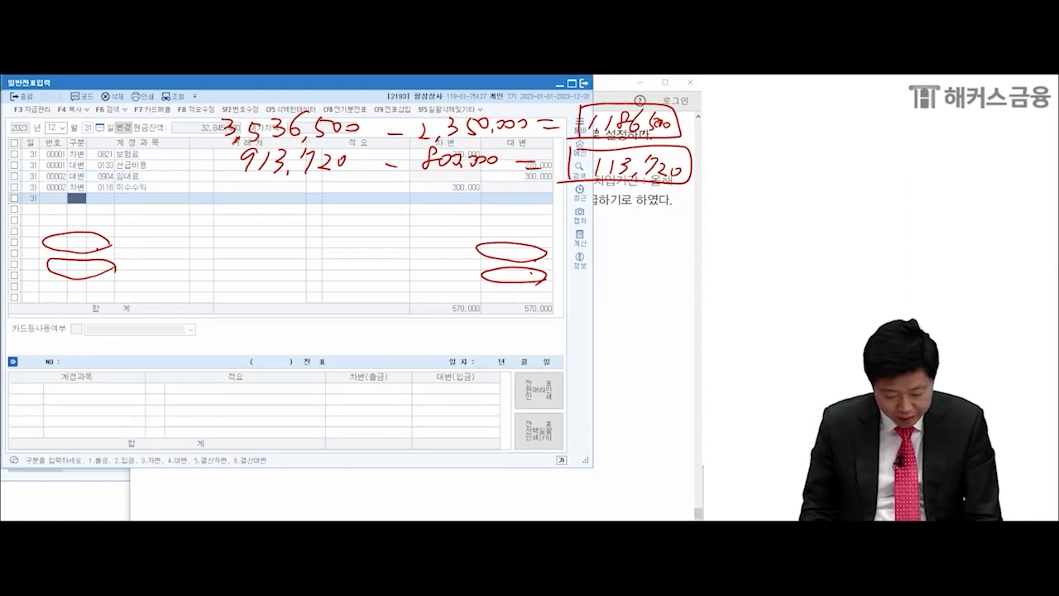
pyautogui.press('4')
pyautogui.press('Return')
pyautogui.write('대손충')
pyautogui.press('Return')
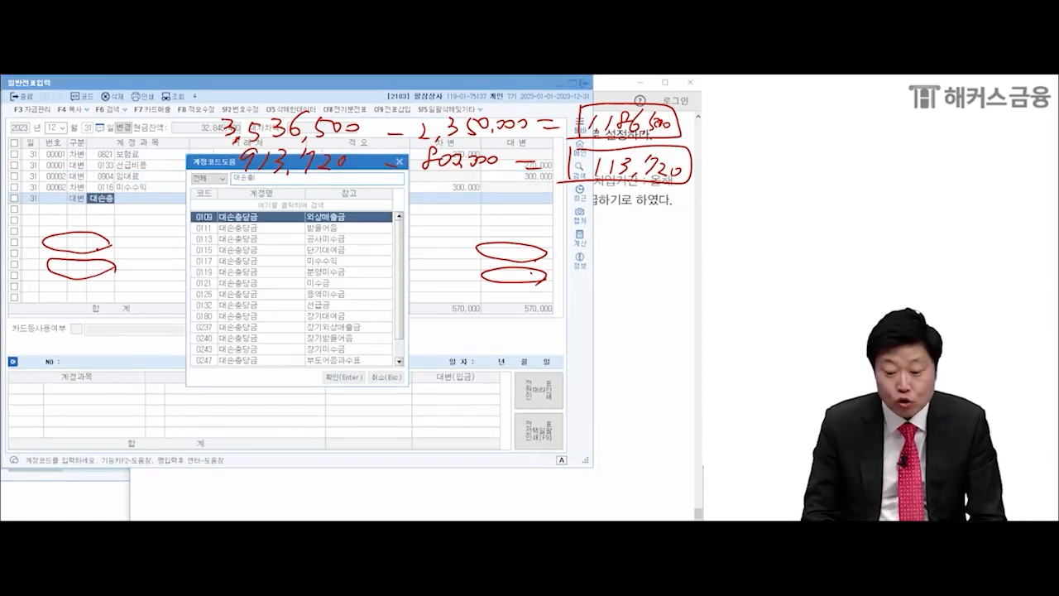
pyautogui.press('Return')
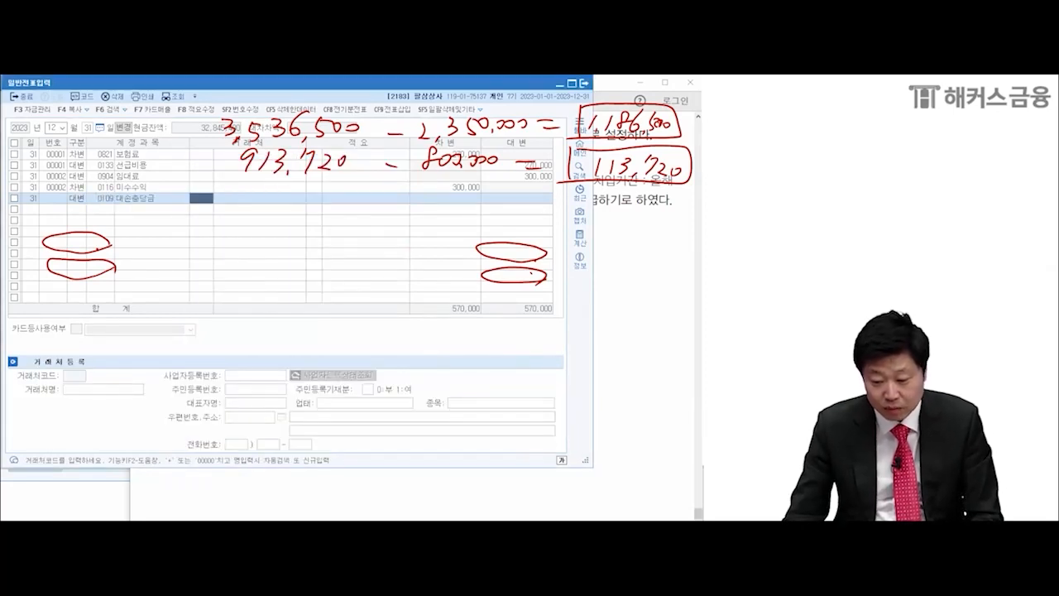
pyautogui.press('Return')
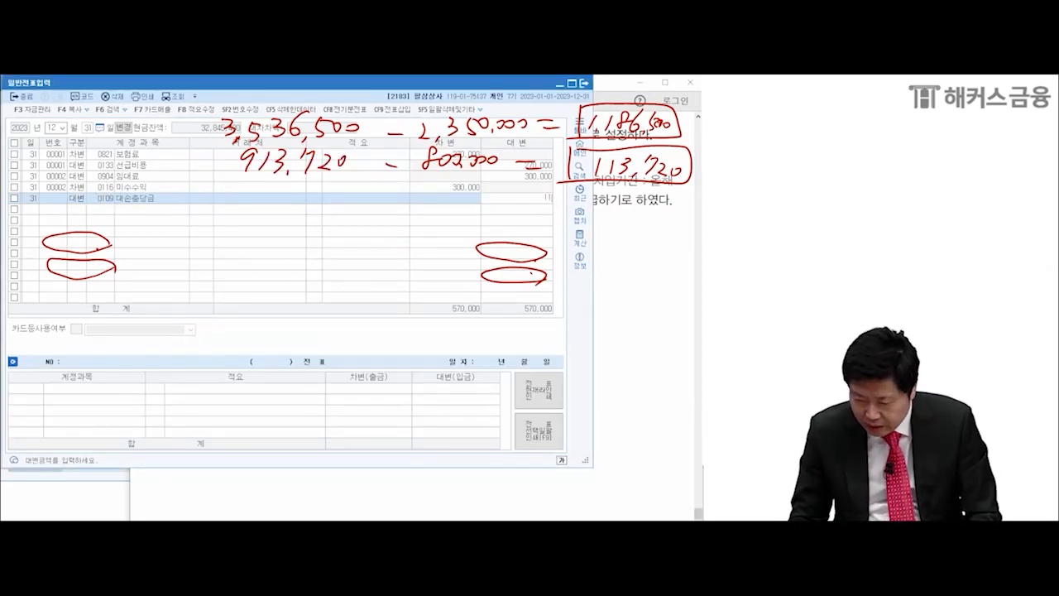
pyautogui.write('1,186')
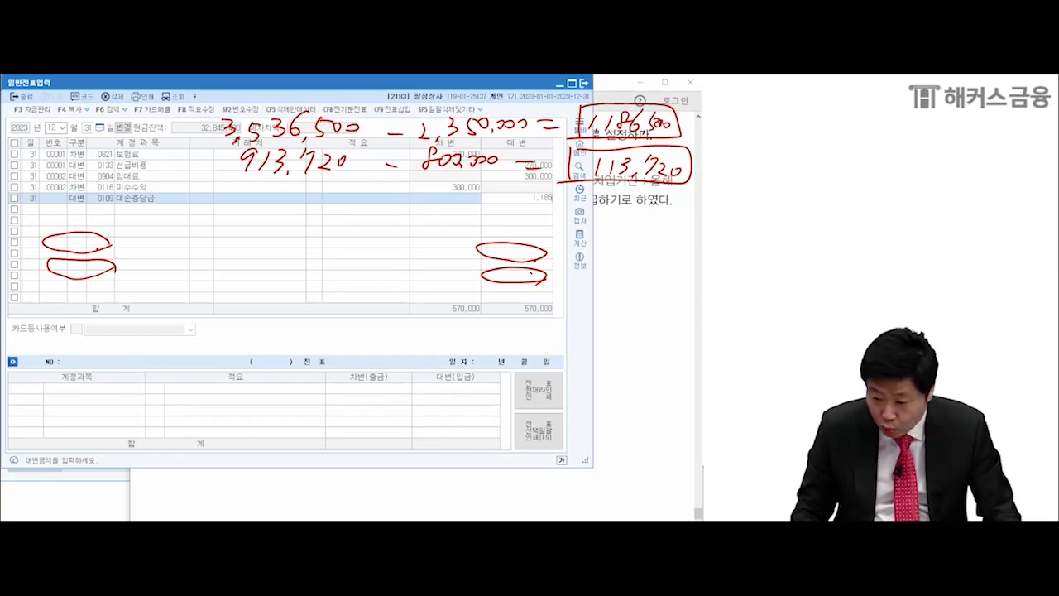
pyautogui.write(',500')
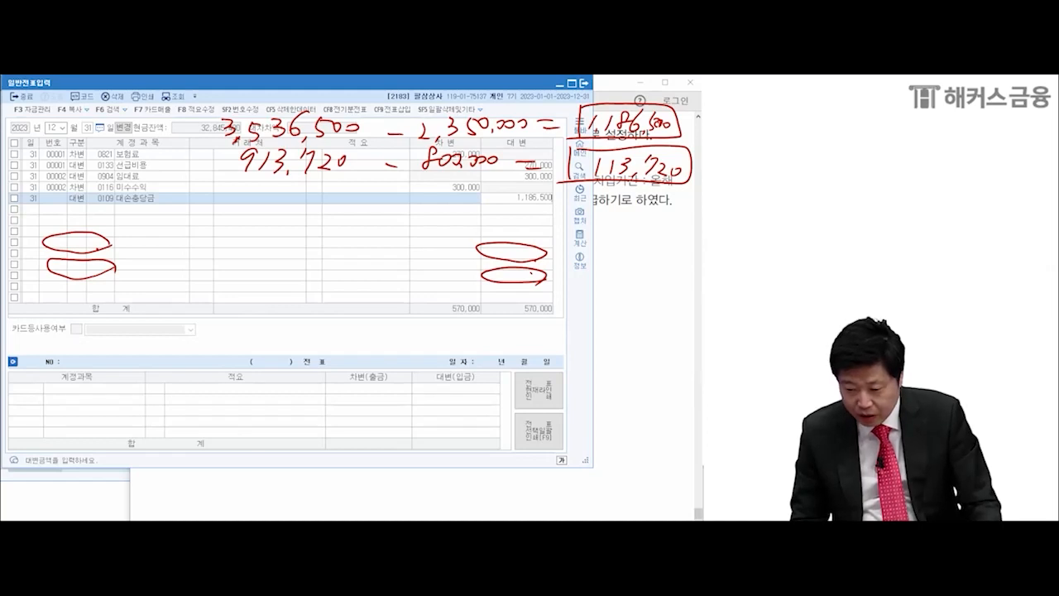
pyautogui.press('Return')
# Add a second credit line for 0111 대손충당금 (받을어음) of 113,720.
pyautogui.write('4')
pyautogui.press('Return')
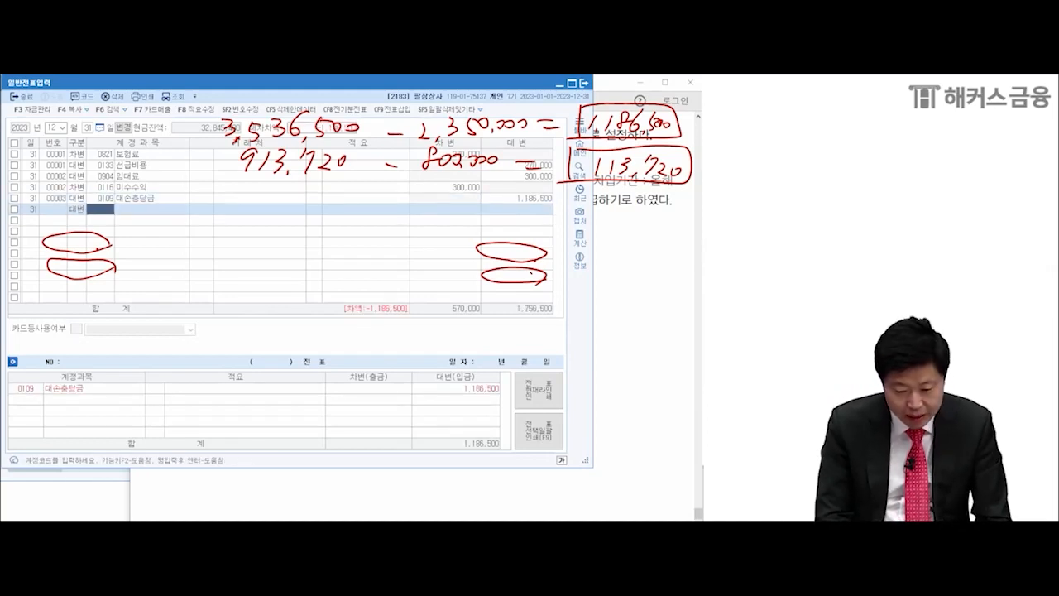
pyautogui.write('대손')
pyautogui.press('Return')
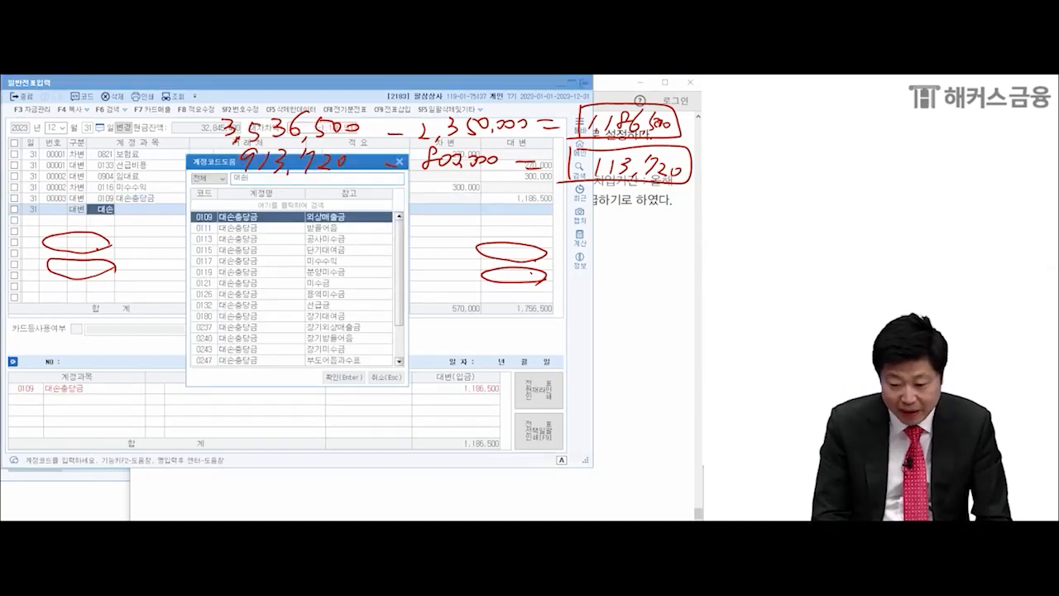
pyautogui.press('Down')
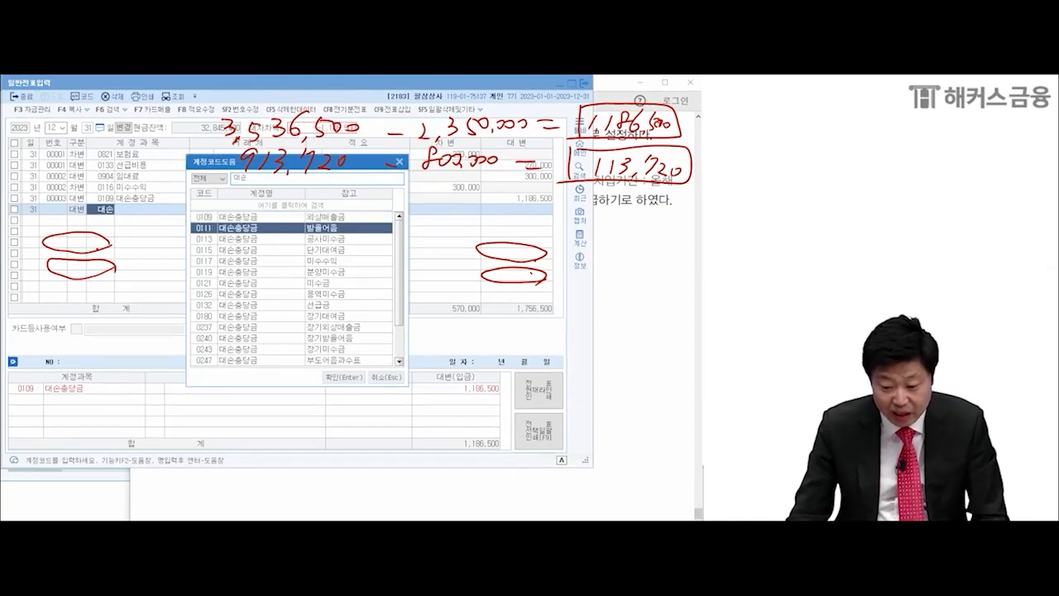
pyautogui.press('Return')
pyautogui.press('Return')
pyautogui.write('113,720')
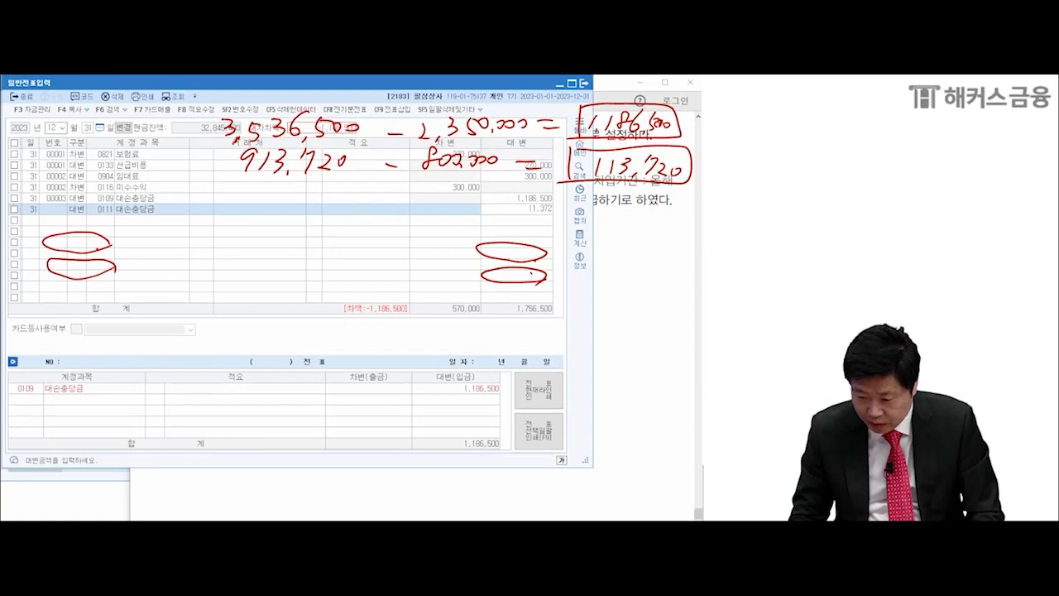
pyautogui.press('Return')
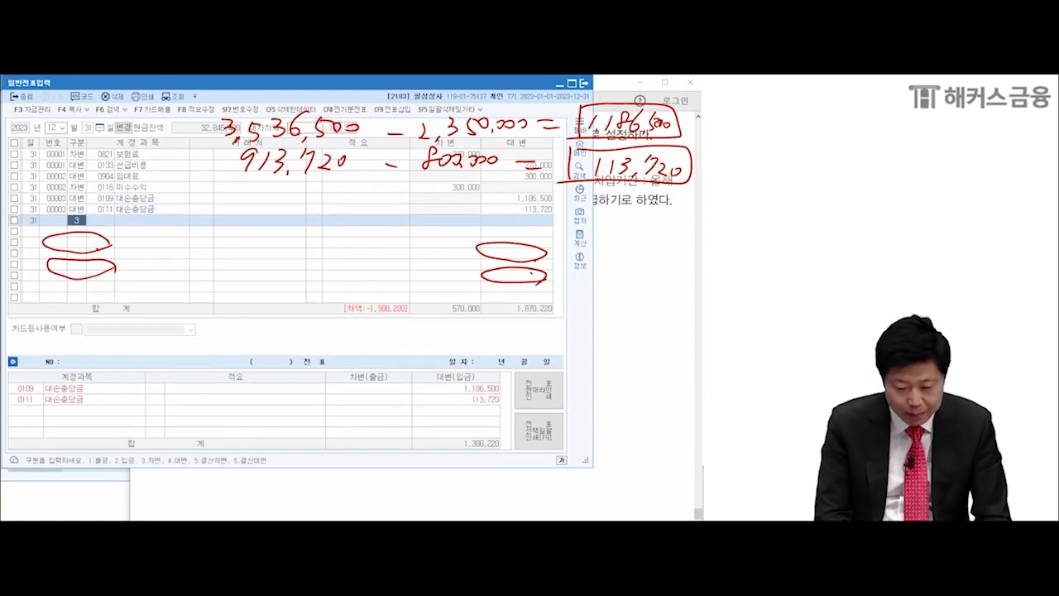
# Add the offsetting debit line for 0835 대손상각비 of 1,300,220 to the allowance entry.
pyautogui.press('Return')
pyautogui.write('대손상')
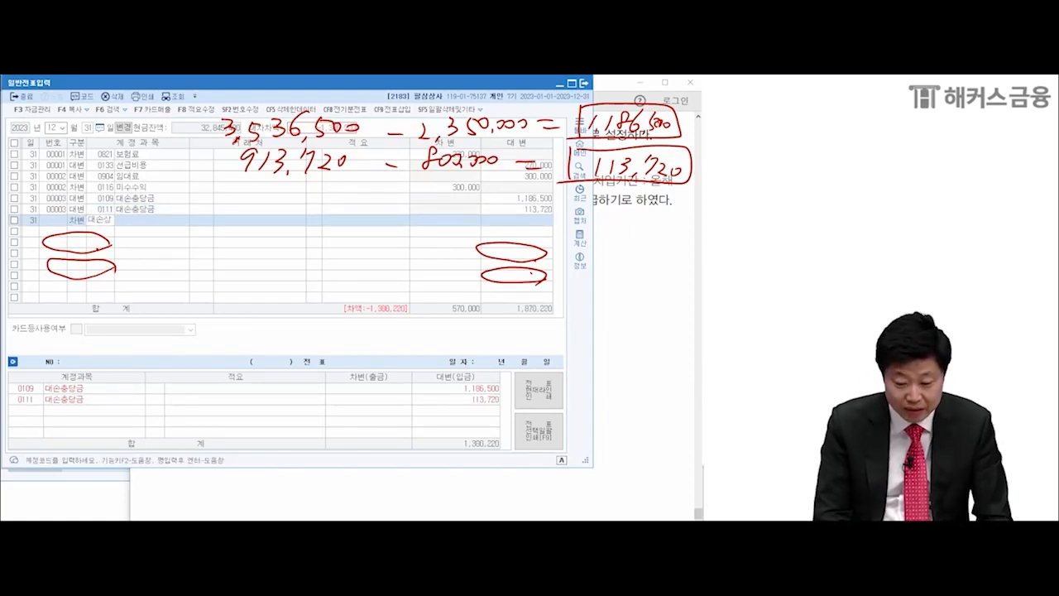
pyautogui.press('Return')
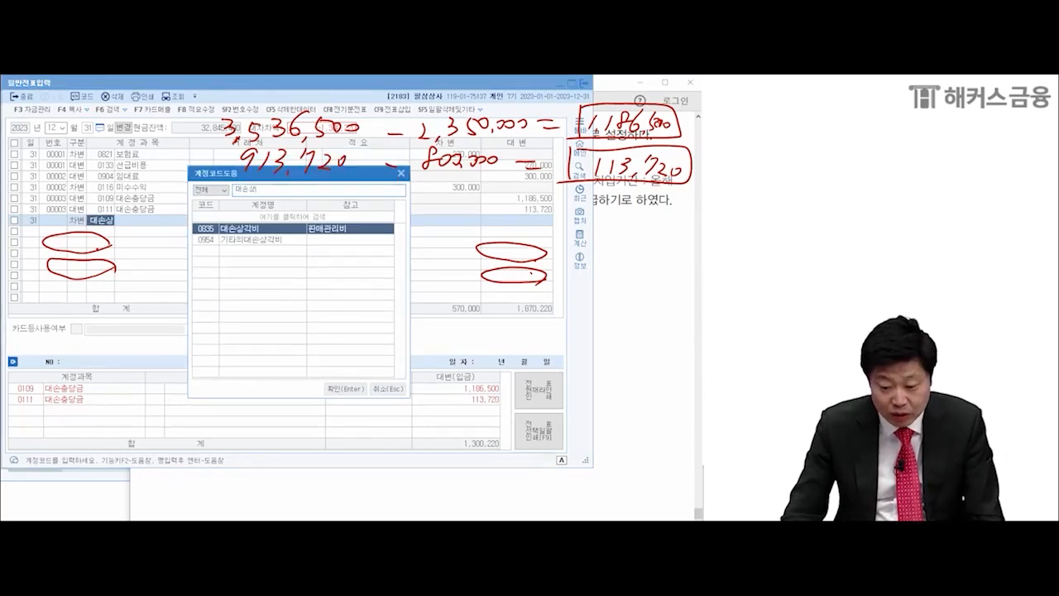
pyautogui.press('Return')
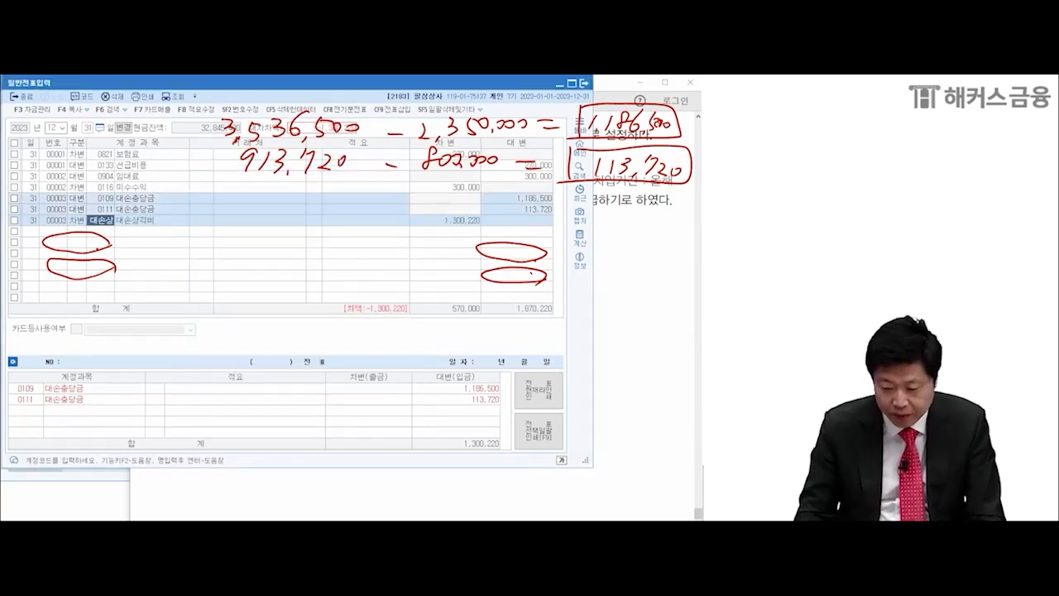
pyautogui.press('Return')
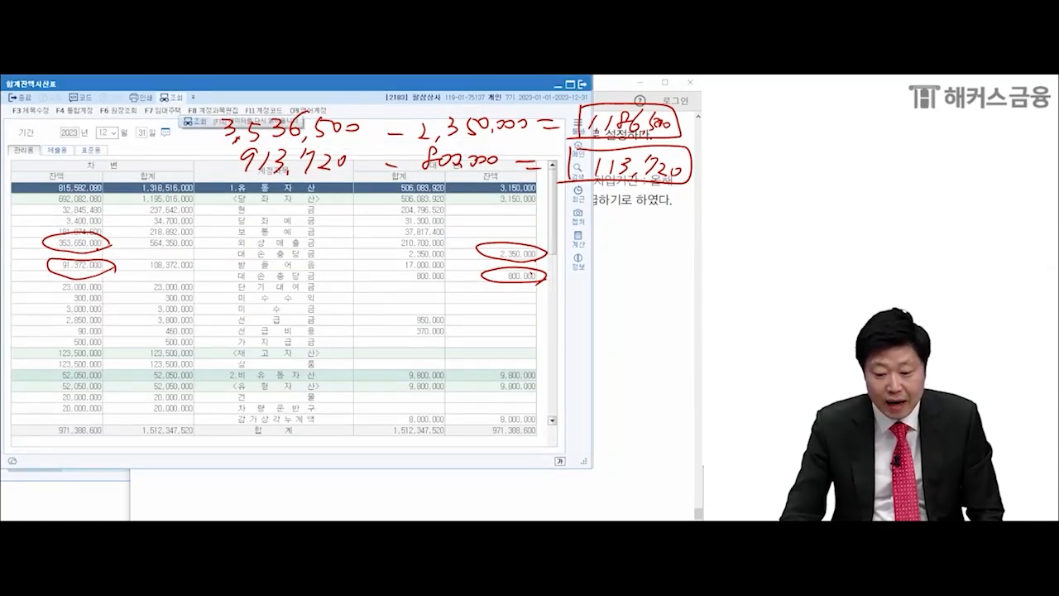
# Refresh the 합계잔액시산표, check the 대손충당금 balances against the receivables with arrows and ticks, and clear the pen marks.
pyautogui.click(171, 96)
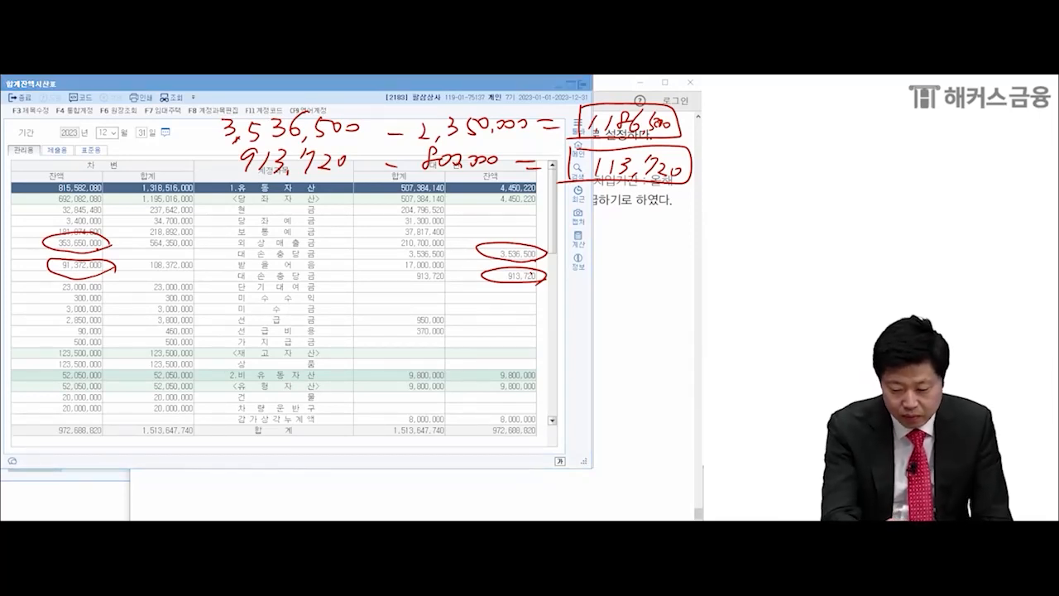
pyautogui.moveTo(107, 240)
pyautogui.mouseDown()
pyautogui.moveTo(437, 217)
pyautogui.moveTo(492, 242)
pyautogui.moveTo(451, 243)
pyautogui.mouseUp()
pyautogui.moveTo(106, 280)
pyautogui.mouseDown()
pyautogui.moveTo(265, 318)
pyautogui.moveTo(475, 276)
pyautogui.moveTo(472, 292)
pyautogui.mouseUp()
pyautogui.moveTo(215, 149); pyautogui.dragTo(377, 144)
pyautogui.moveTo(220, 183); pyautogui.dragTo(358, 184)
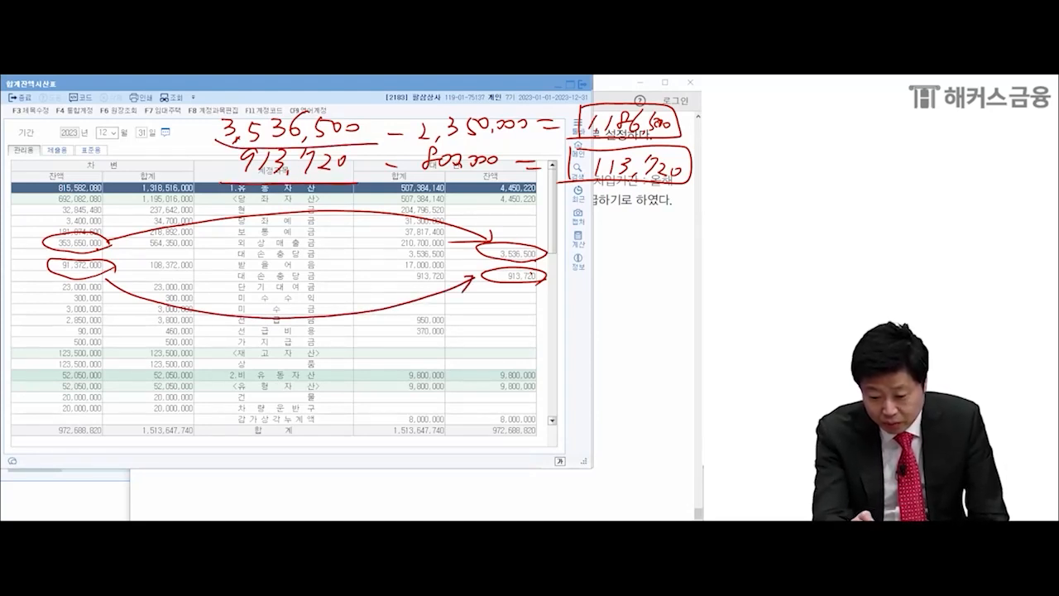
pyautogui.moveTo(548, 249); pyautogui.dragTo(574, 230)
pyautogui.moveTo(553, 287); pyautogui.dragTo(577, 273)
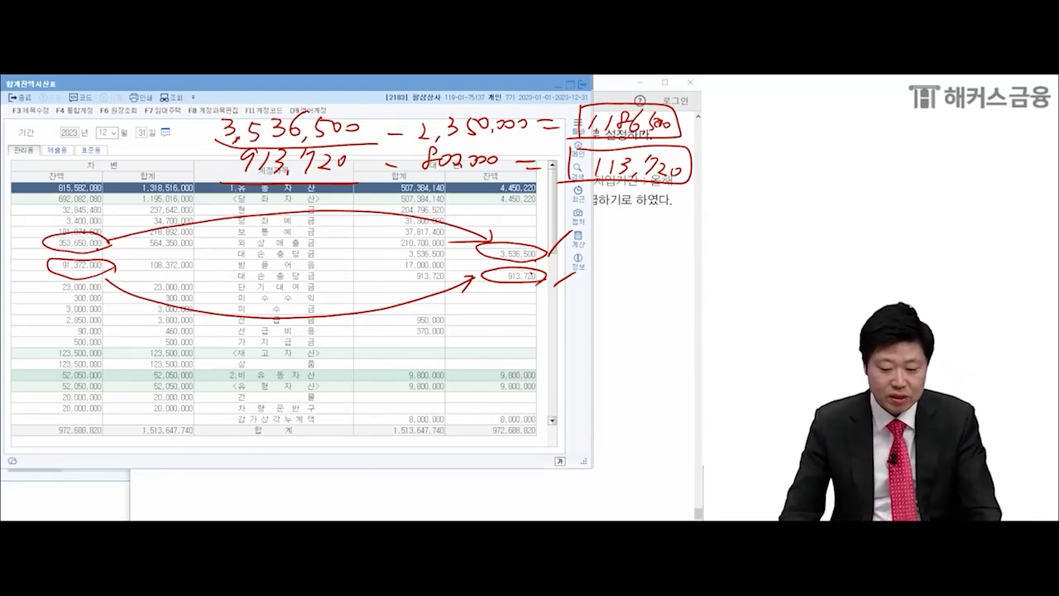
pyautogui.press('Escape')
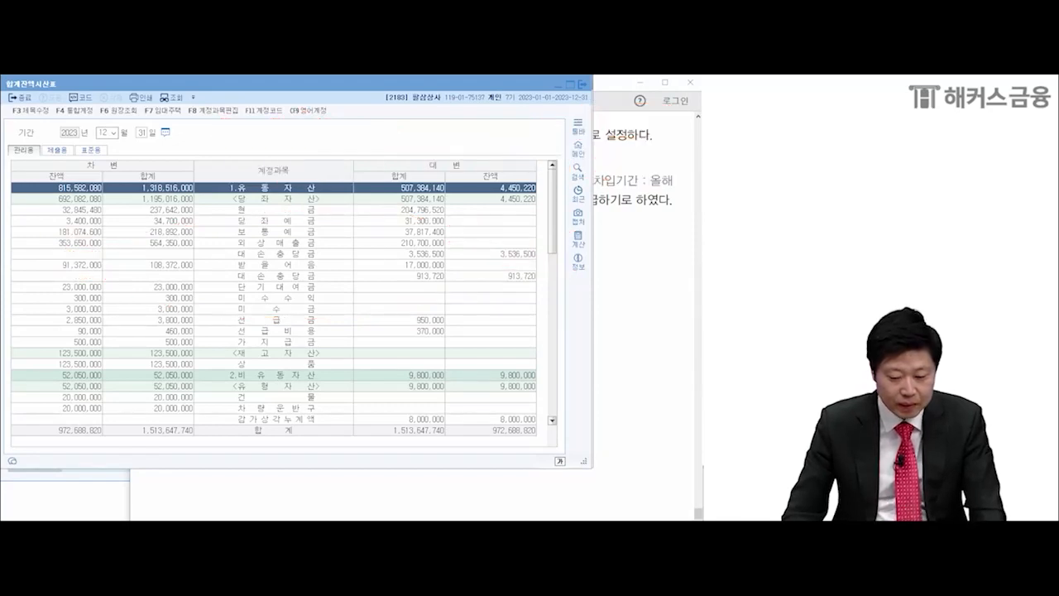
# Bring up problem (4) in the PDF and handwrite the debit side (차) 이자비용 below it.
pyautogui.click(644, 264)
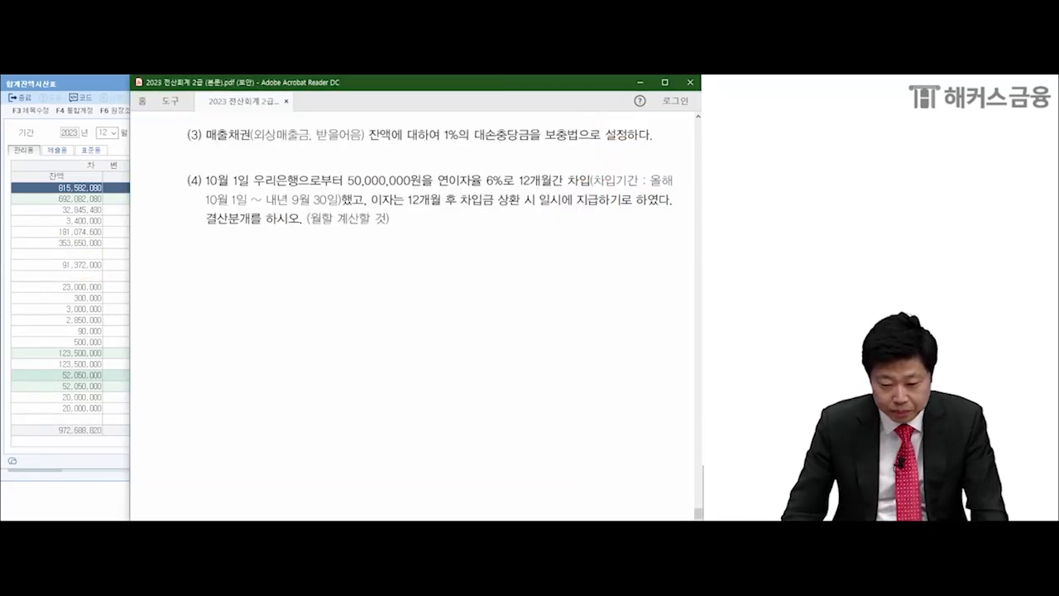
pyautogui.hotkey('alt', 'Tab')
pyautogui.press('Escape')
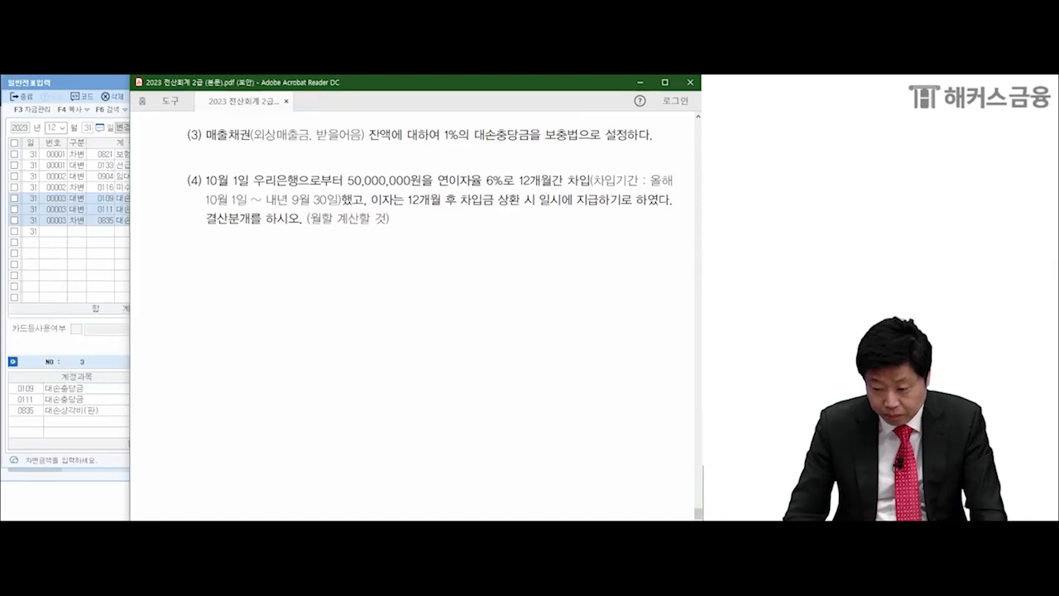
pyautogui.scroll(-1, 414, 315)
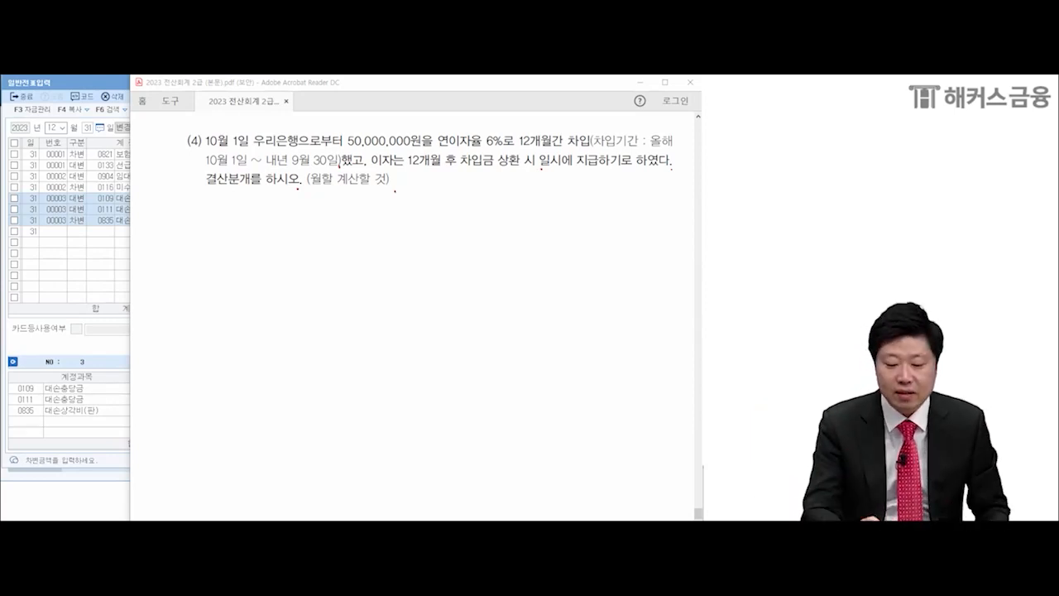
pyautogui.moveTo(168, 262)
pyautogui.mouseDown()
pyautogui.moveTo(169, 292)
pyautogui.moveTo(192, 260)
pyautogui.mouseUp()
pyautogui.moveTo(179, 267); pyautogui.dragTo(203, 286)
pyautogui.moveTo(203, 271)
pyautogui.mouseDown()
pyautogui.moveTo(217, 293)
pyautogui.moveTo(234, 270)
pyautogui.mouseUp()
pyautogui.click(237, 266)
pyautogui.moveTo(248, 249)
pyautogui.mouseDown()
pyautogui.moveTo(249, 301)
pyautogui.moveTo(278, 285)
pyautogui.mouseUp()
pyautogui.moveTo(287, 255)
pyautogui.mouseDown()
pyautogui.moveTo(288, 274)
pyautogui.moveTo(303, 273)
pyautogui.mouseUp()
pyautogui.moveTo(315, 245)
pyautogui.mouseDown()
pyautogui.moveTo(316, 297)
pyautogui.moveTo(329, 253)
pyautogui.mouseUp()
pyautogui.moveTo(326, 255); pyautogui.dragTo(346, 272)
pyautogui.moveTo(333, 282); pyautogui.dragTo(331, 294)
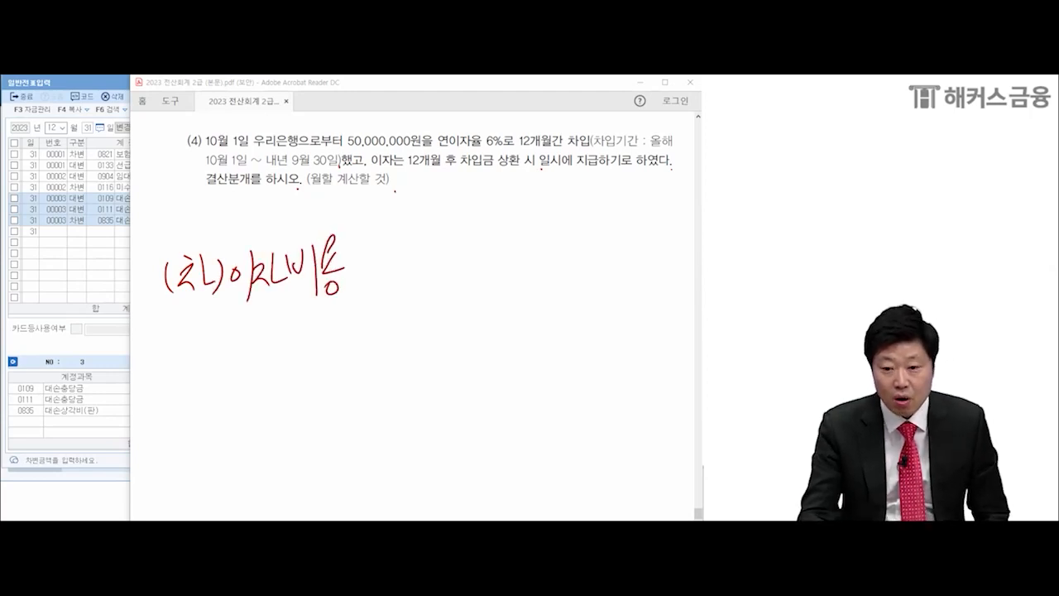
# Handwrite the credit side (대) 미지급비용 and draw blank ovals for the debit and credit amounts.
pyautogui.moveTo(498, 258)
pyautogui.mouseDown()
pyautogui.moveTo(493, 288)
pyautogui.moveTo(507, 277)
pyautogui.moveTo(528, 290)
pyautogui.mouseUp()
pyautogui.moveTo(535, 256); pyautogui.dragTo(544, 275)
pyautogui.moveTo(538, 275)
pyautogui.mouseDown()
pyautogui.moveTo(550, 273)
pyautogui.moveTo(553, 290)
pyautogui.mouseUp()
pyautogui.moveTo(557, 260); pyautogui.dragTo(566, 280)
pyautogui.moveTo(573, 248)
pyautogui.mouseDown()
pyautogui.moveTo(572, 288)
pyautogui.moveTo(592, 262)
pyautogui.mouseUp()
pyautogui.moveTo(577, 270); pyautogui.dragTo(587, 285)
pyautogui.moveTo(594, 262); pyautogui.dragTo(605, 275)
pyautogui.moveTo(612, 252)
pyautogui.mouseDown()
pyautogui.moveTo(612, 289)
pyautogui.moveTo(621, 257)
pyautogui.mouseUp()
pyautogui.moveTo(620, 254); pyautogui.dragTo(635, 265)
pyautogui.moveTo(625, 276); pyautogui.dragTo(627, 277)
pyautogui.moveTo(447, 294)
pyautogui.mouseDown()
pyautogui.moveTo(395, 296)
pyautogui.moveTo(446, 288)
pyautogui.mouseUp()
pyautogui.moveTo(674, 290); pyautogui.dragTo(662, 290)
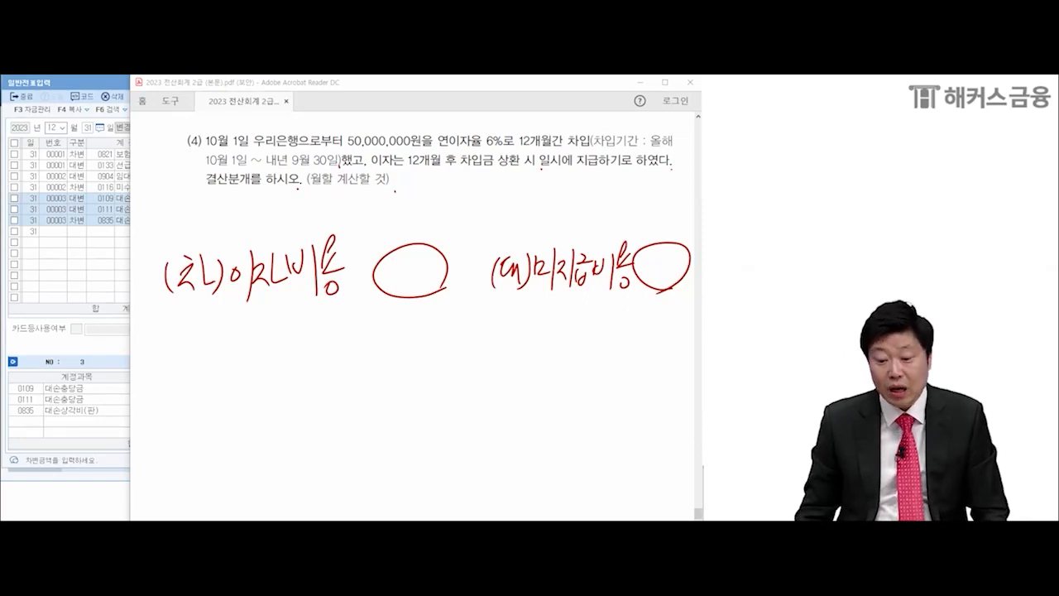
# Handwrite the annual interest calculation (50,000,000 × 6%) in parentheses and underline 연 in the problem's interest rate.
pyautogui.moveTo(139, 346)
pyautogui.mouseDown()
pyautogui.moveTo(133, 370)
pyautogui.moveTo(151, 346)
pyautogui.mouseUp()
pyautogui.moveTo(154, 349); pyautogui.dragTo(167, 368)
pyautogui.moveTo(171, 354); pyautogui.dragTo(183, 351)
pyautogui.moveTo(195, 349); pyautogui.dragTo(204, 367)
pyautogui.moveTo(213, 351); pyautogui.dragTo(225, 352)
pyautogui.moveTo(235, 354); pyautogui.dragTo(259, 365)
pyautogui.moveTo(263, 353); pyautogui.dragTo(282, 371)
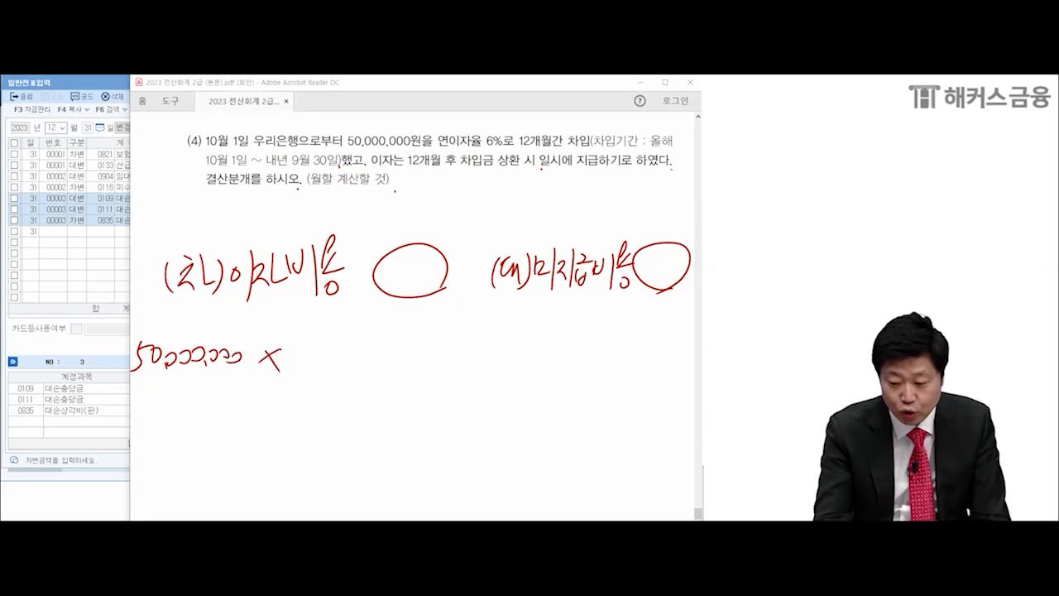
pyautogui.moveTo(316, 340); pyautogui.dragTo(300, 364)
pyautogui.moveTo(359, 332); pyautogui.dragTo(320, 368)
pyautogui.moveTo(329, 336); pyautogui.dragTo(345, 363)
pyautogui.moveTo(434, 146); pyautogui.dragTo(449, 146)
pyautogui.moveTo(130, 326); pyautogui.dragTo(147, 404)
pyautogui.moveTo(383, 330); pyautogui.dragTo(362, 377)
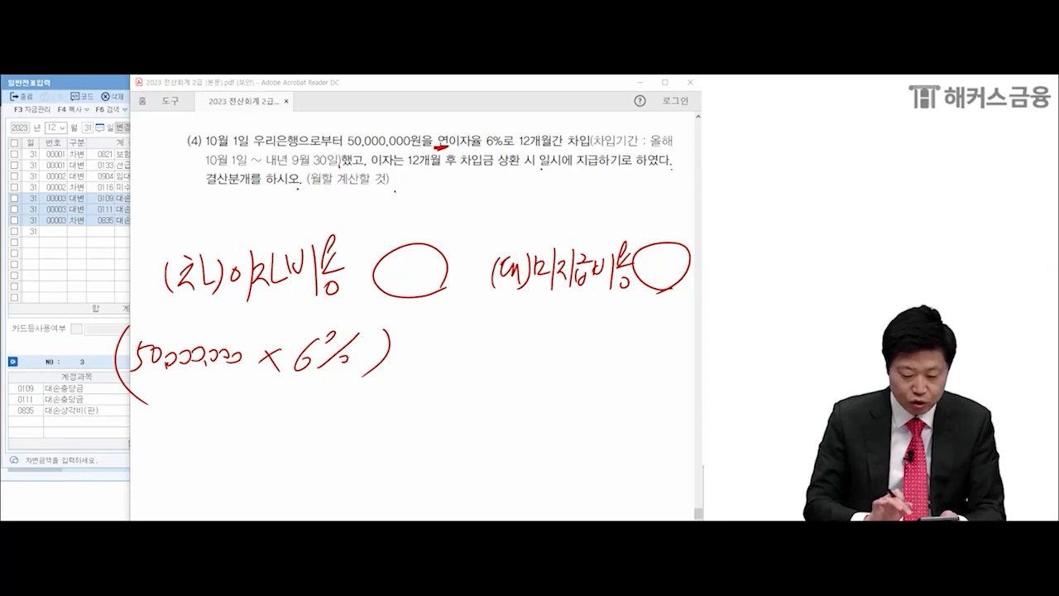
# Write the annual interest as 3,000,000 below the calculation and underline the 10월 1일 start date in the problem.
pyautogui.moveTo(187, 394)
pyautogui.mouseDown()
pyautogui.moveTo(185, 421)
pyautogui.moveTo(226, 407)
pyautogui.mouseUp()
pyautogui.click(204, 418)
pyautogui.moveTo(243, 404); pyautogui.dragTo(235, 416)
pyautogui.moveTo(265, 413); pyautogui.dragTo(296, 418)
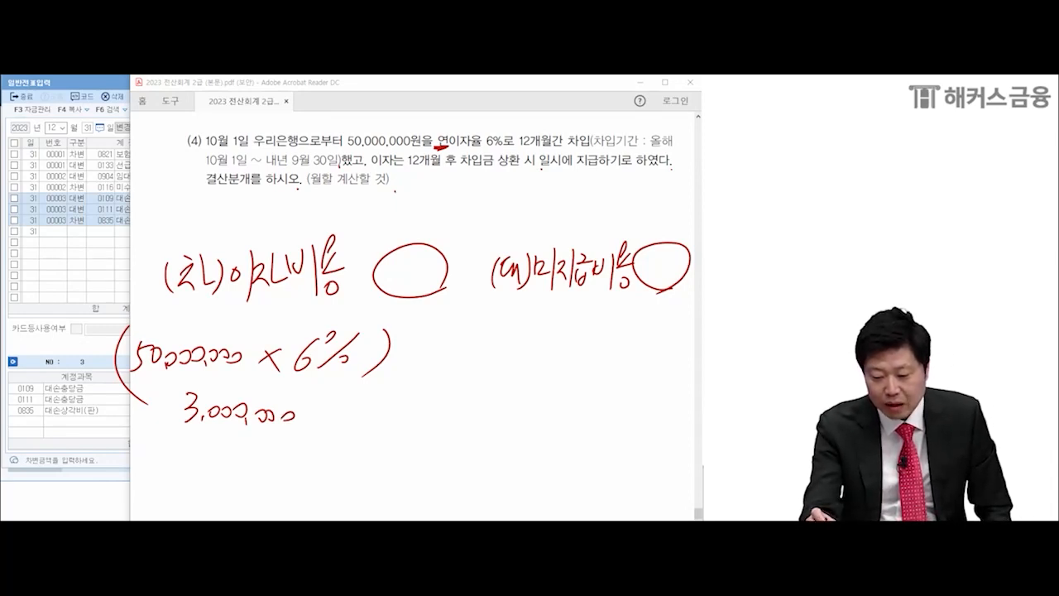
pyautogui.moveTo(205, 170); pyautogui.dragTo(251, 163)
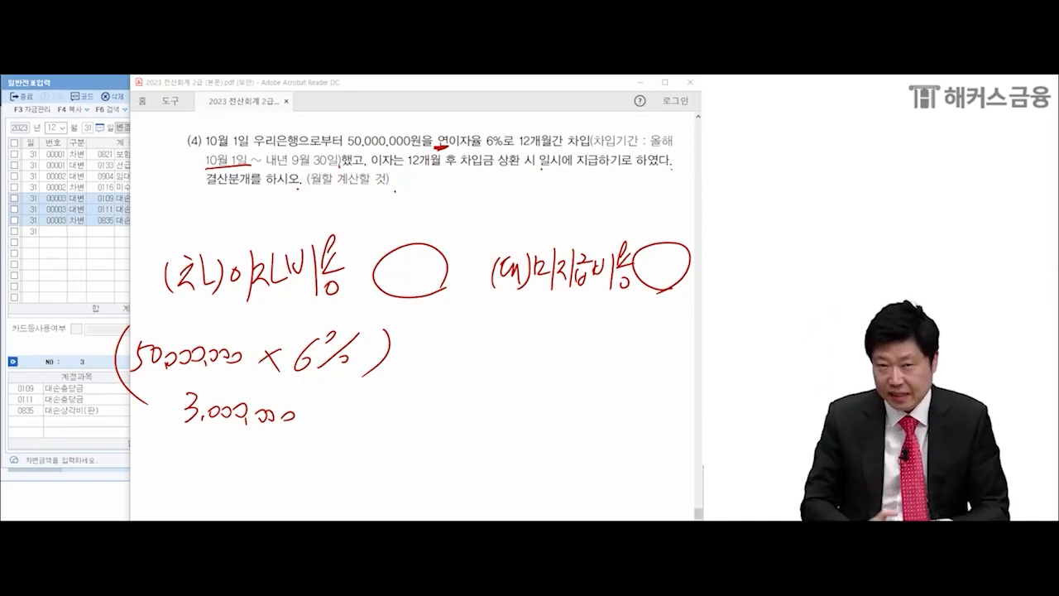
# Handwrite × 3/12 = 750,000 with the result circled, and underline the two blank amount ovals.
pyautogui.moveTo(394, 391); pyautogui.dragTo(416, 415)
pyautogui.moveTo(413, 390)
pyautogui.mouseDown()
pyautogui.moveTo(396, 415)
pyautogui.moveTo(471, 399)
pyautogui.moveTo(432, 431)
pyautogui.mouseUp()
pyautogui.moveTo(443, 415); pyautogui.dragTo(465, 429)
pyautogui.moveTo(440, 367)
pyautogui.mouseDown()
pyautogui.moveTo(435, 391)
pyautogui.moveTo(502, 391)
pyautogui.mouseUp()
pyautogui.moveTo(487, 401); pyautogui.dragTo(502, 401)
pyautogui.moveTo(579, 365)
pyautogui.mouseDown()
pyautogui.moveTo(571, 419)
pyautogui.moveTo(587, 364)
pyautogui.mouseUp()
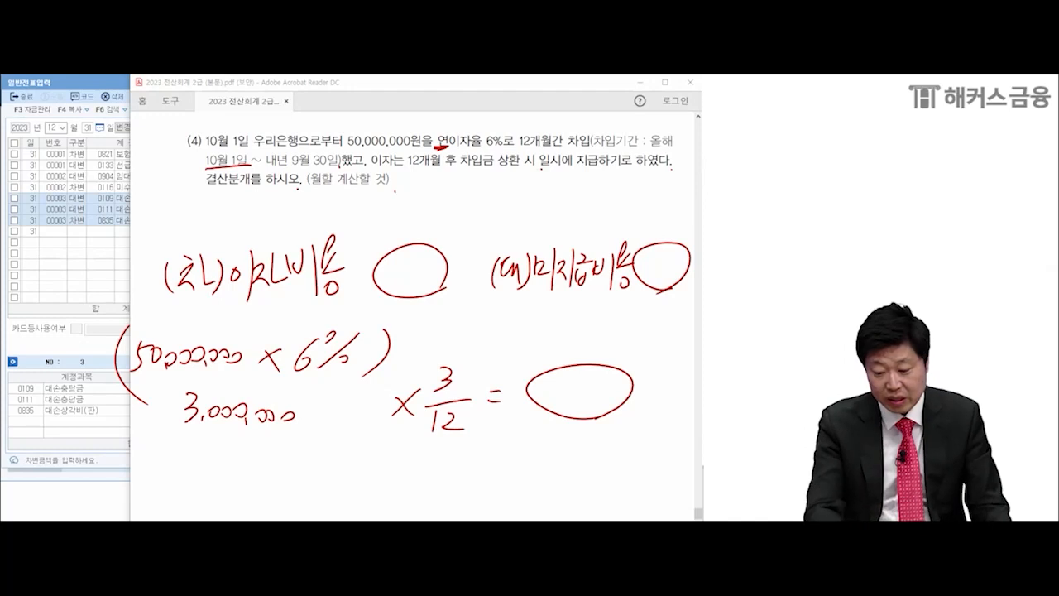
pyautogui.moveTo(369, 291); pyautogui.dragTo(452, 289)
pyautogui.moveTo(632, 286); pyautogui.dragTo(672, 290)
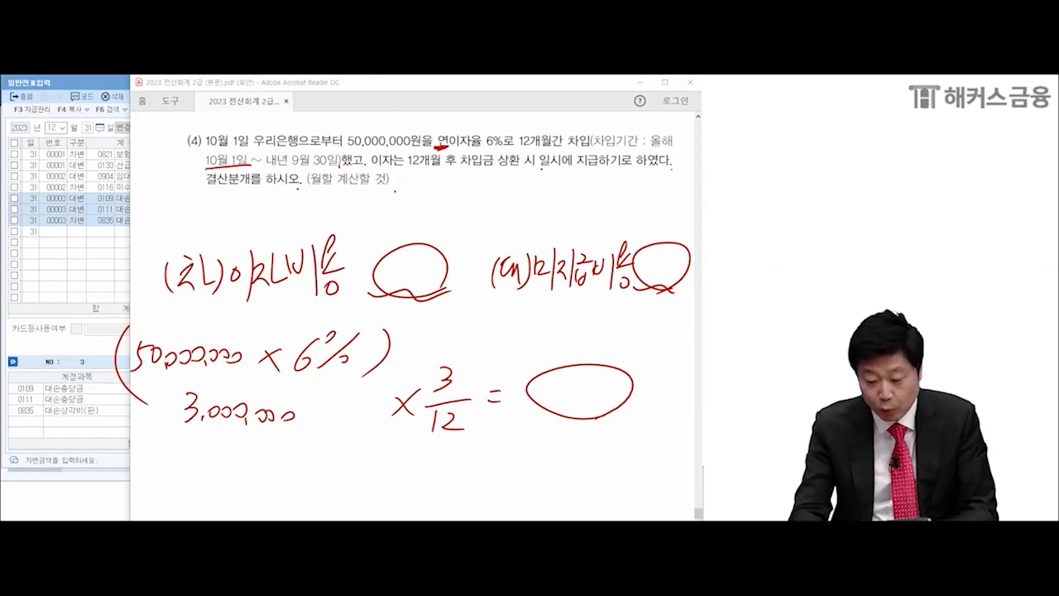
pyautogui.moveTo(543, 376)
pyautogui.mouseDown()
pyautogui.moveTo(548, 399)
pyautogui.moveTo(586, 382)
pyautogui.moveTo(606, 391)
pyautogui.mouseUp()
pyautogui.moveTo(621, 384); pyautogui.dragTo(618, 391)
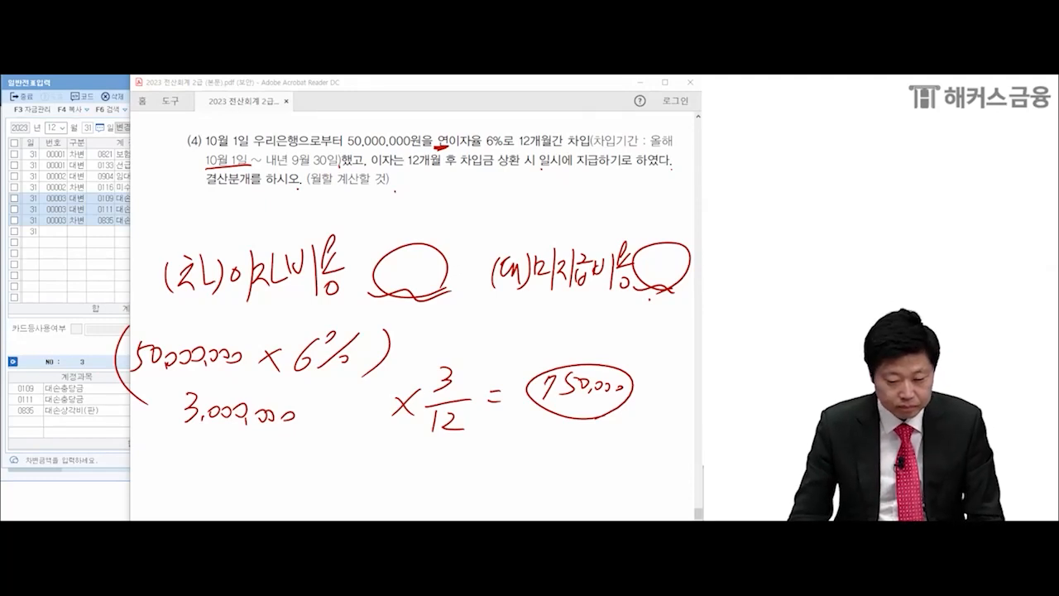
# Switch to KcLep and add a December 31 debit line (차변) for 이자비용 of 750,000.
pyautogui.hotkey('alt', 'Tab')
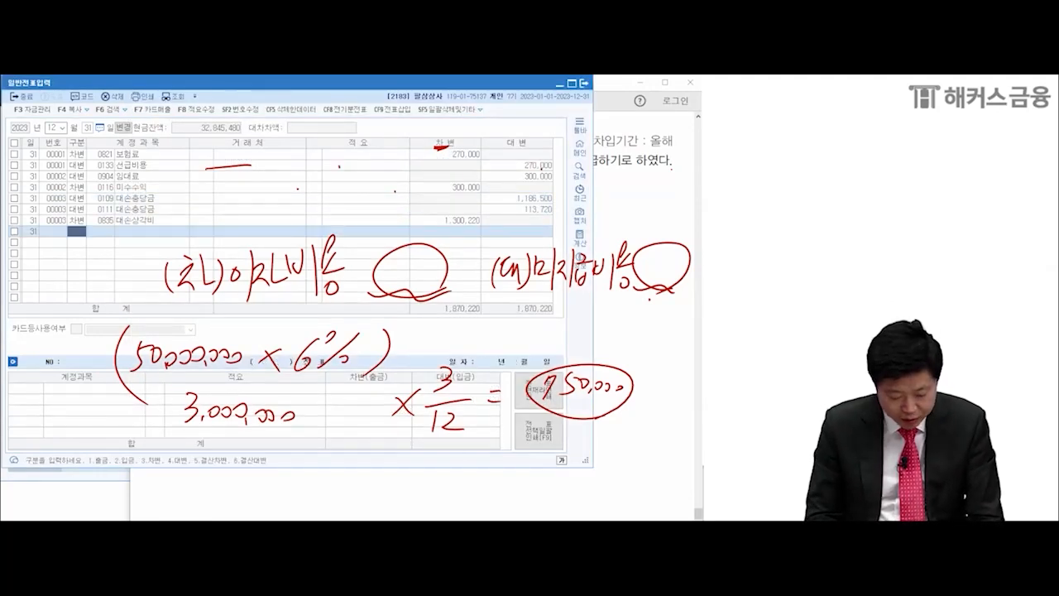
pyautogui.write('3')
pyautogui.press('Return')
pyautogui.write('이자')
pyautogui.press('Return')
pyautogui.press('Return')
pyautogui.press('Return')
pyautogui.press('Return')
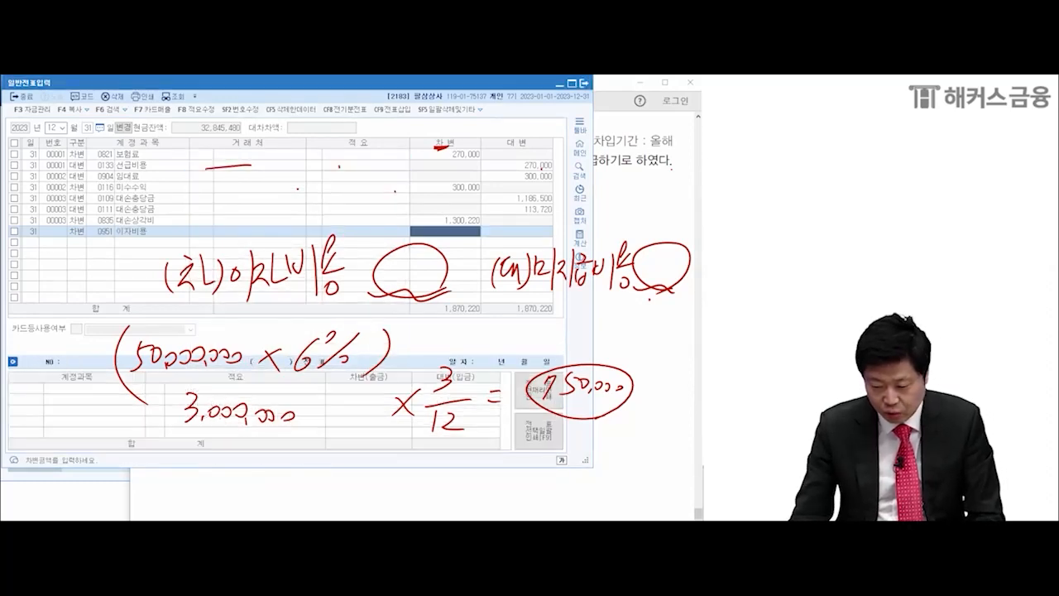
pyautogui.write('750,000')
pyautogui.press('Return')
# Add the matching credit line (대변) for 미지급비용 of 750,000 and clear the handwritten notes.
pyautogui.write('4미지급')
pyautogui.press('Return')
pyautogui.write('비용')
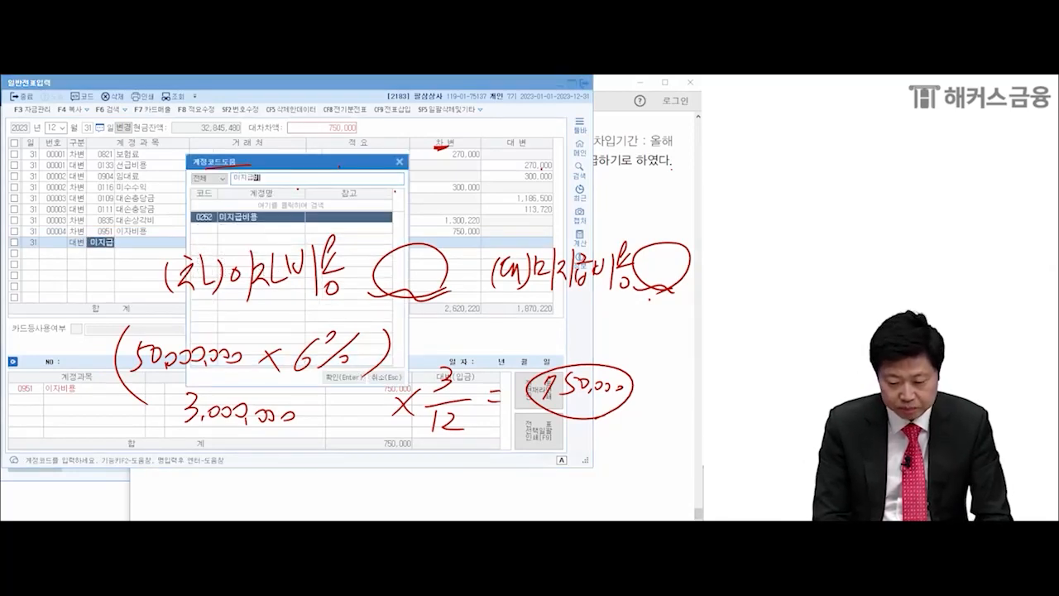
pyautogui.press('Return')
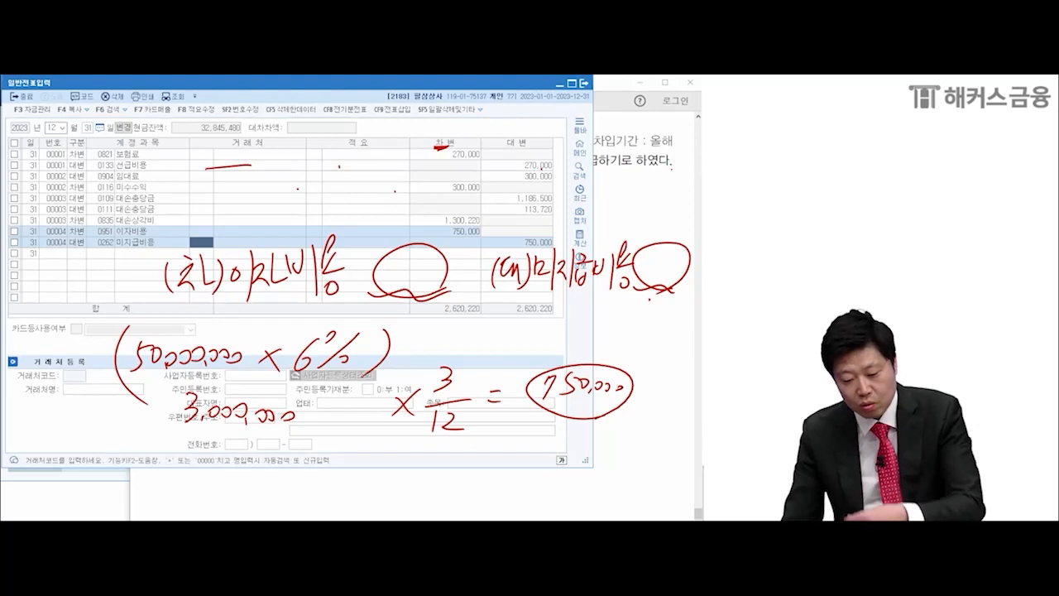
pyautogui.press('Escape')
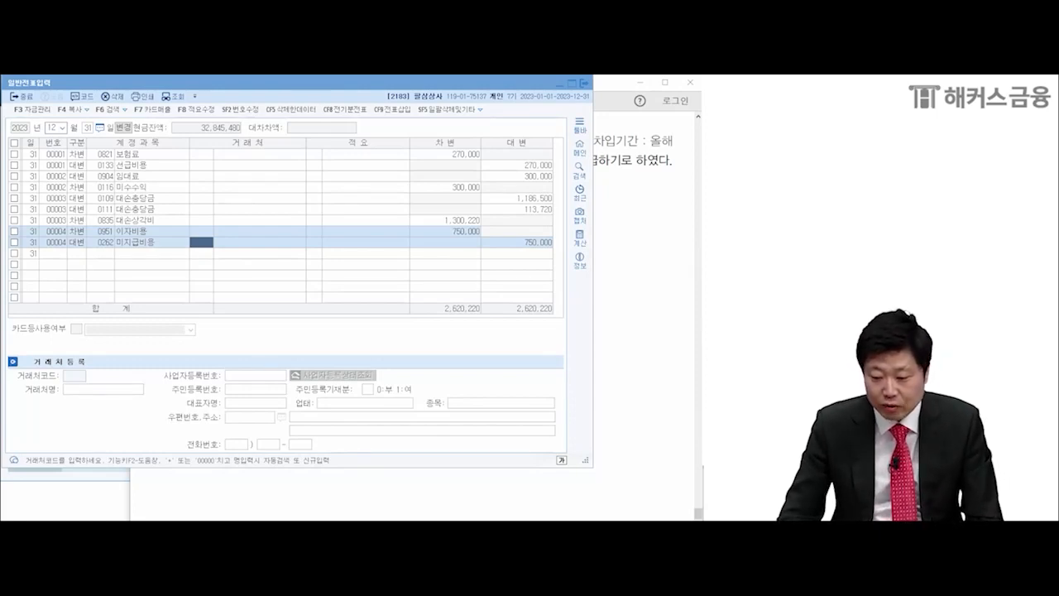
# Close the 일반전표입력 window and bring up practice problem 02 in the Adobe Acrobat Reader document.
pyautogui.press('Escape')
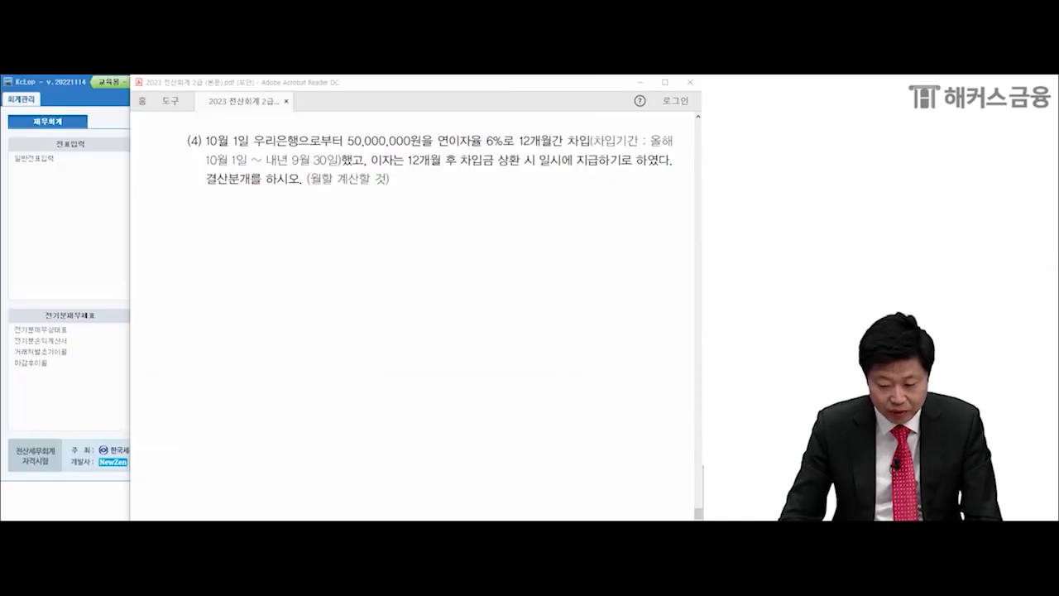
pyautogui.hotkey('alt', 'Tab')
pyautogui.click(581, 85)
pyautogui.click(530, 249)
pyautogui.scroll(-5, 530, 248)
pyautogui.scroll(-15, 412, 315)
pyautogui.scroll(-3, 412, 315)
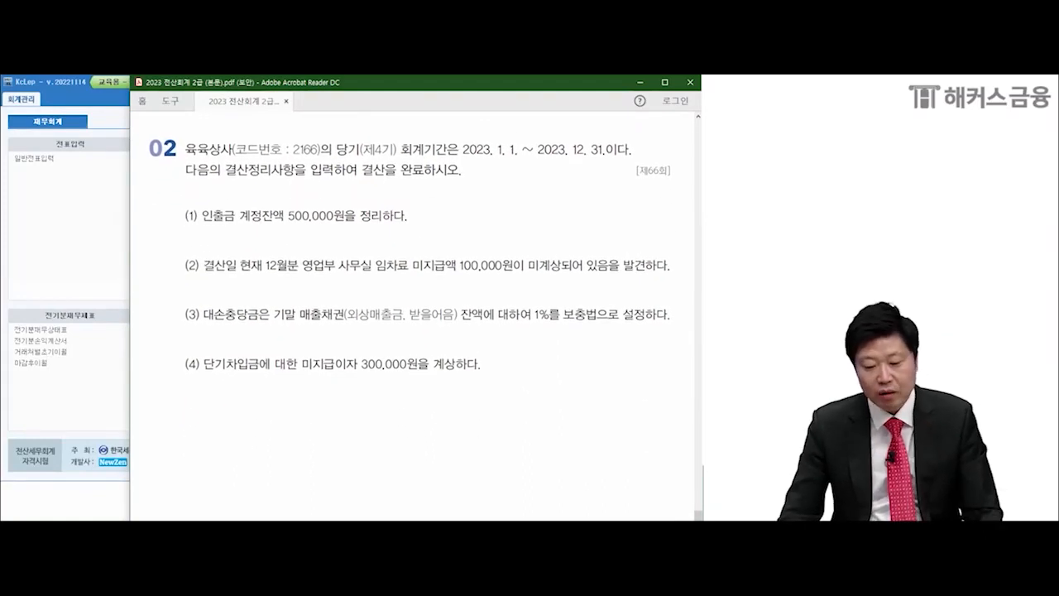
# Underline 육육상사(코드번호 : 2166) and circle [제66회] in problem 02's heading, clearing the marks again.
pyautogui.hotkey('alt', 'Tab')
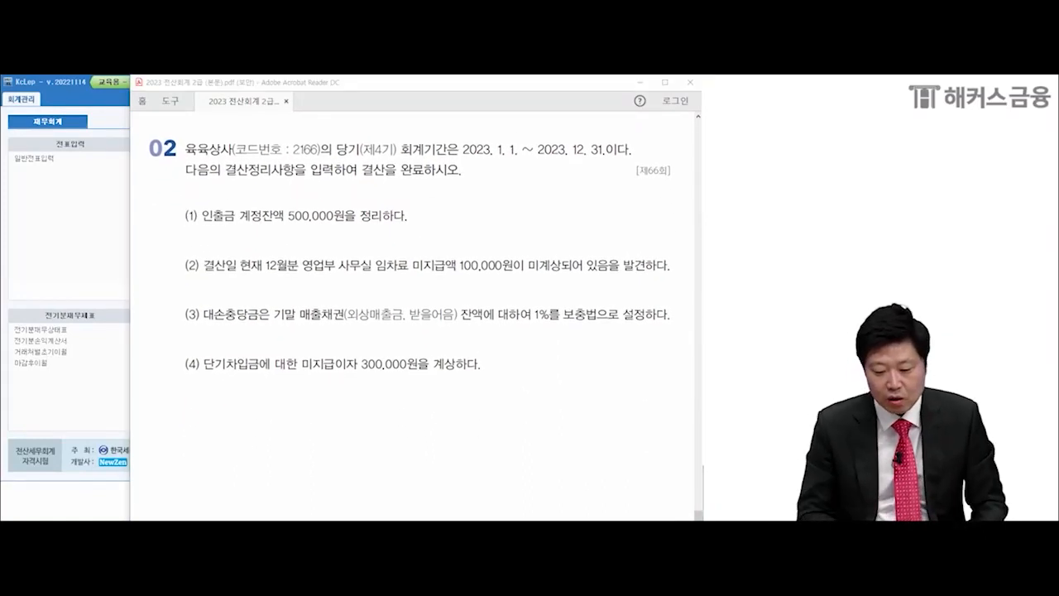
pyautogui.moveTo(183, 167); pyautogui.dragTo(320, 151)
pyautogui.moveTo(662, 192); pyautogui.dragTo(683, 173)
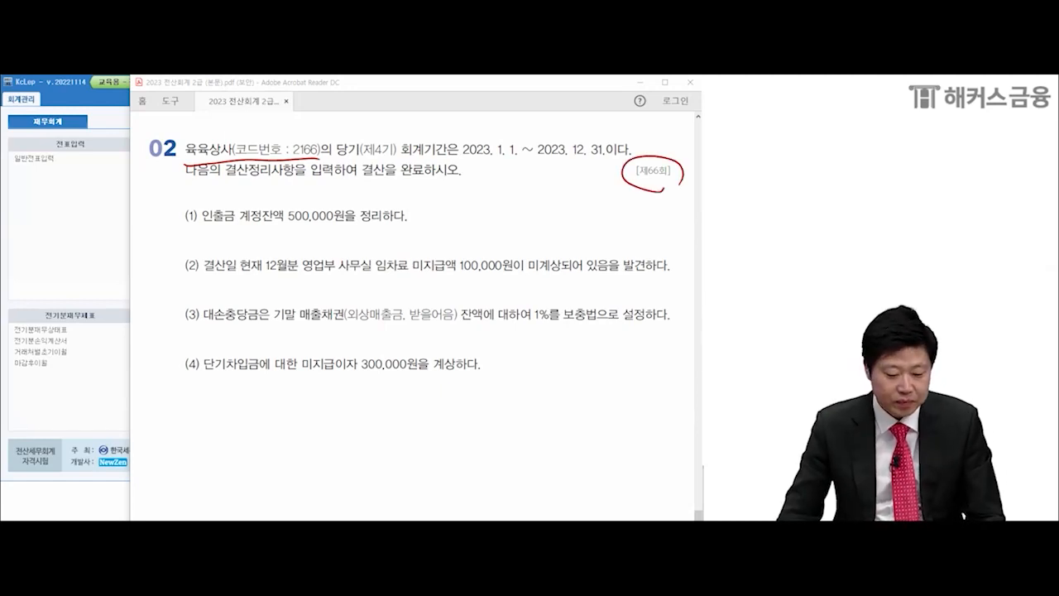
pyautogui.press('Escape')
# Switch to KcLep and change the working company to 육육상사, code 2166.
pyautogui.hotkey('alt', 'Tab')
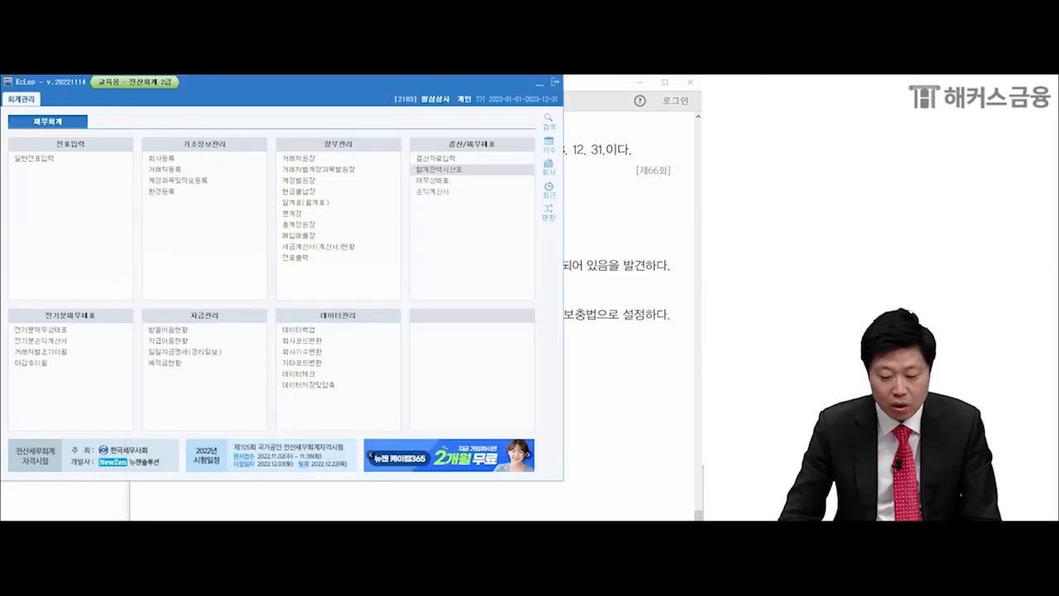
pyautogui.click(548, 166)
pyautogui.write('2166')
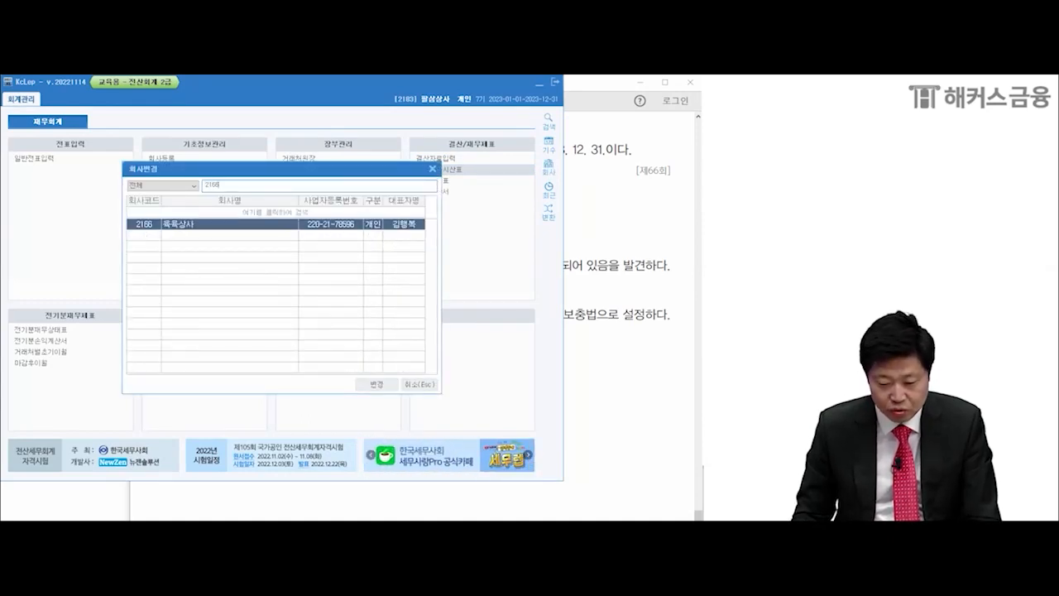
pyautogui.press('Return')
# Review problem 02's four adjustment items in the PDF and load KcLep's 합계잔액시산표 for month 12.
pyautogui.hotkey('alt', 'Tab')
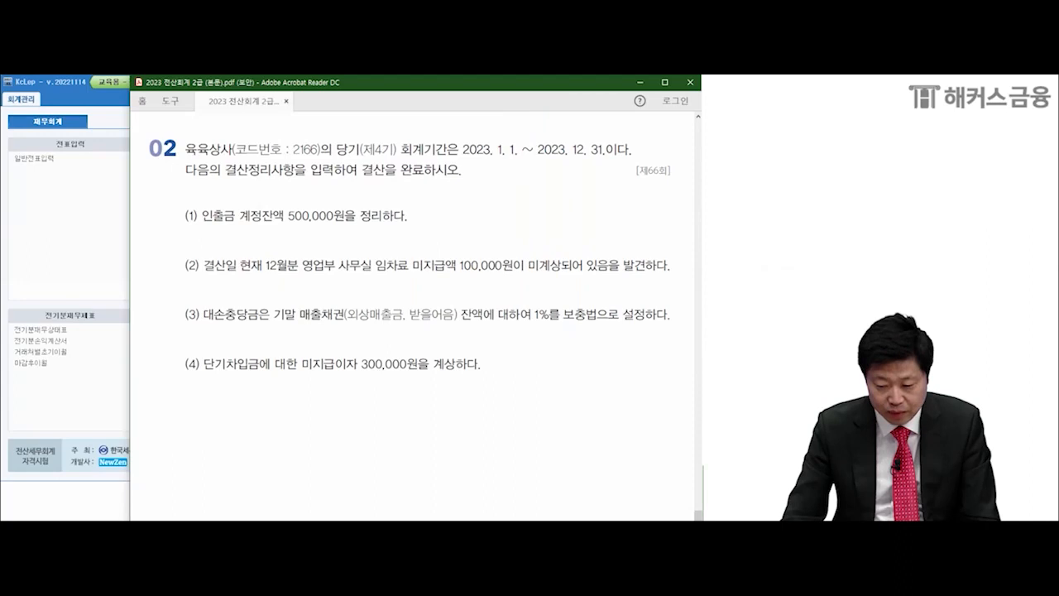
pyautogui.scroll(-2, 414, 314)
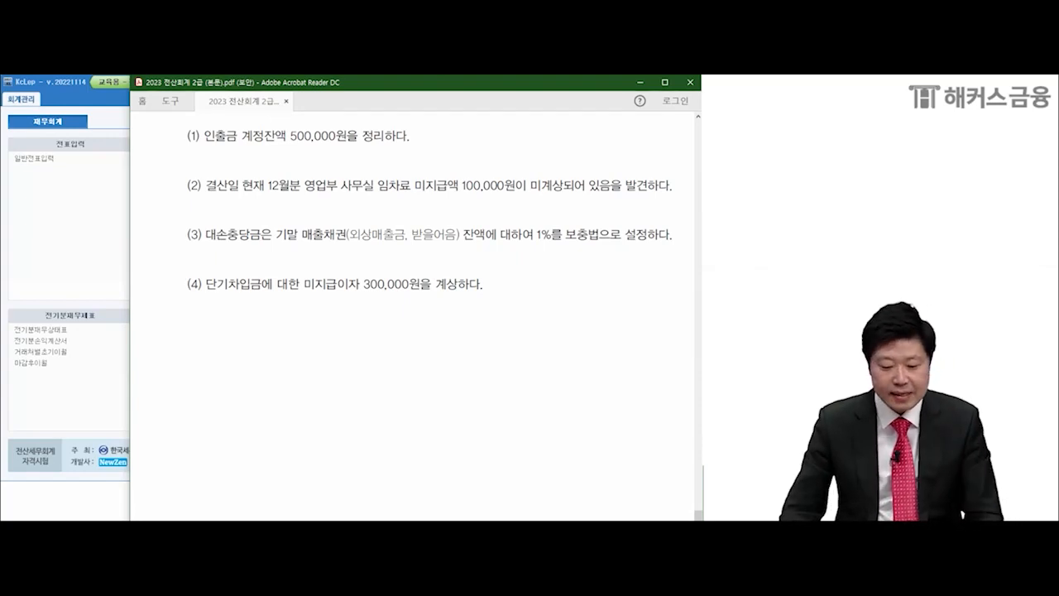
pyautogui.hotkey('alt', 'Tab')
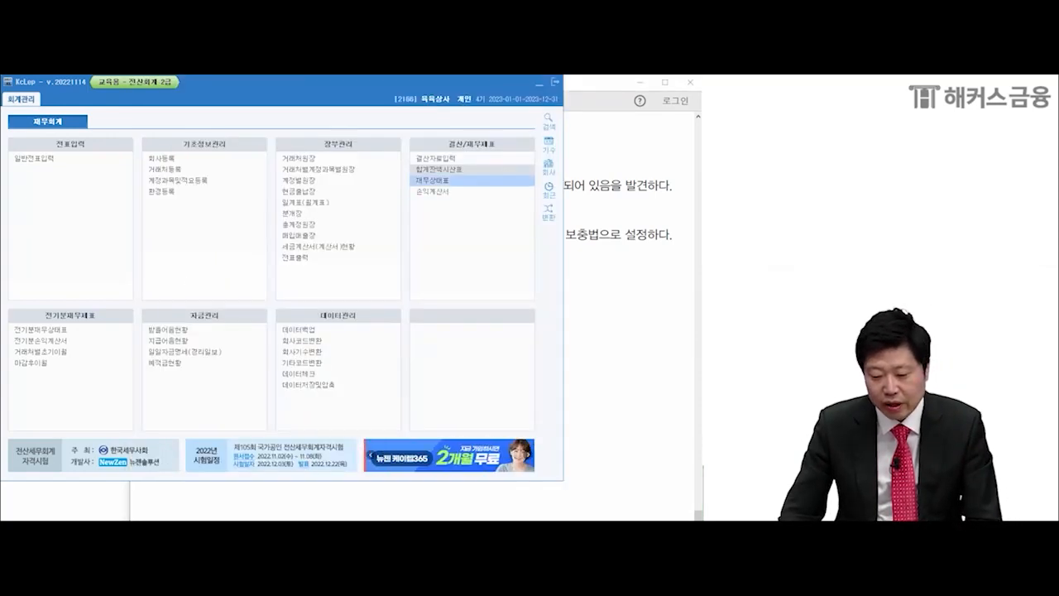
pyautogui.click(438, 170)
pyautogui.moveTo(389, 170); pyautogui.dragTo(507, 84)
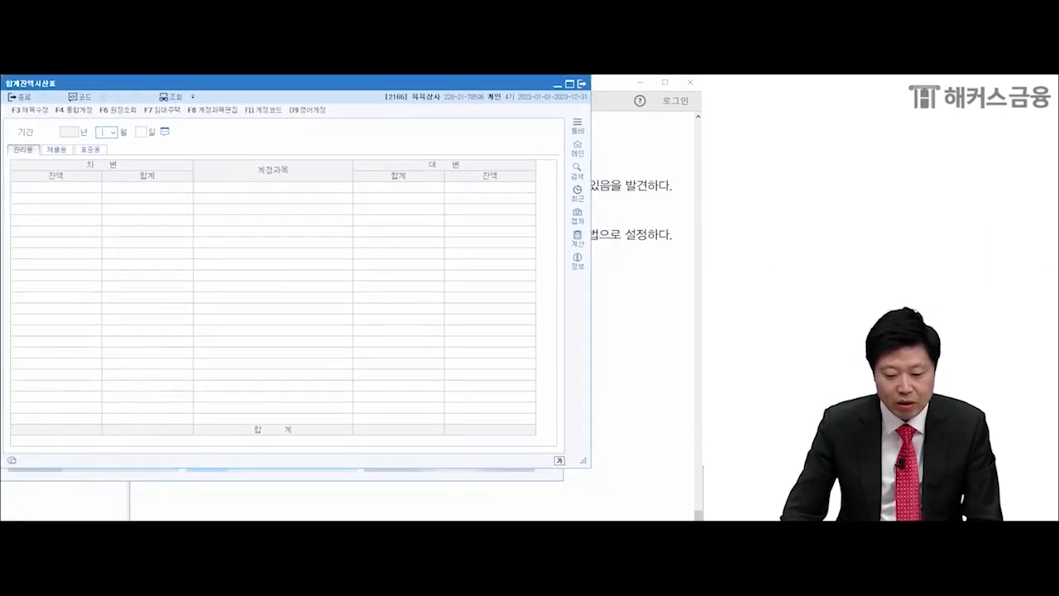
pyautogui.write('12')
pyautogui.press('Return')
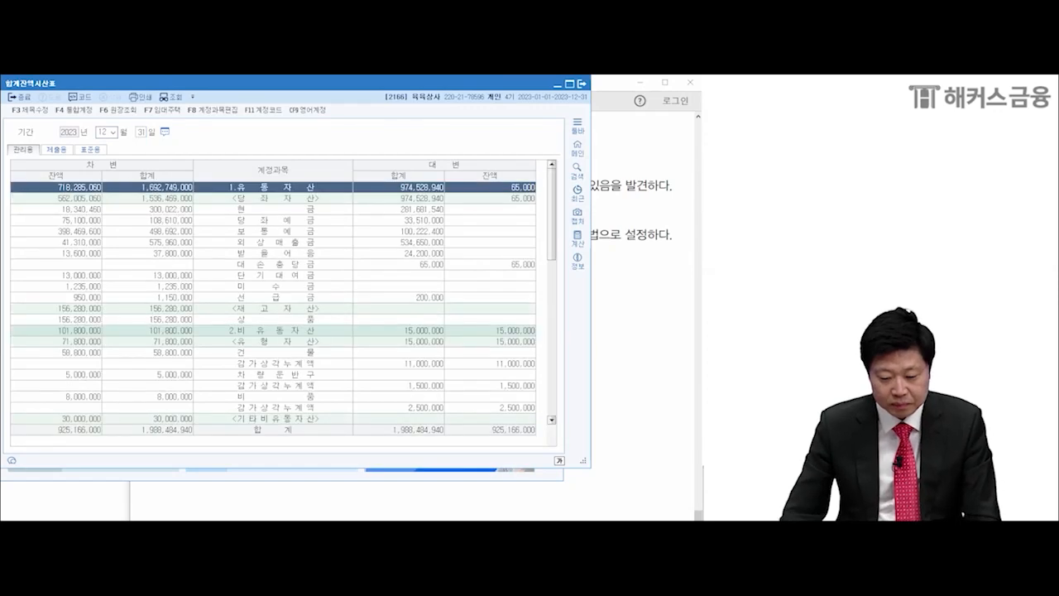
# Locate the 인출금 row in the trial balance and circle its balance in the credit column.
pyautogui.scroll(-7, 284, 296)
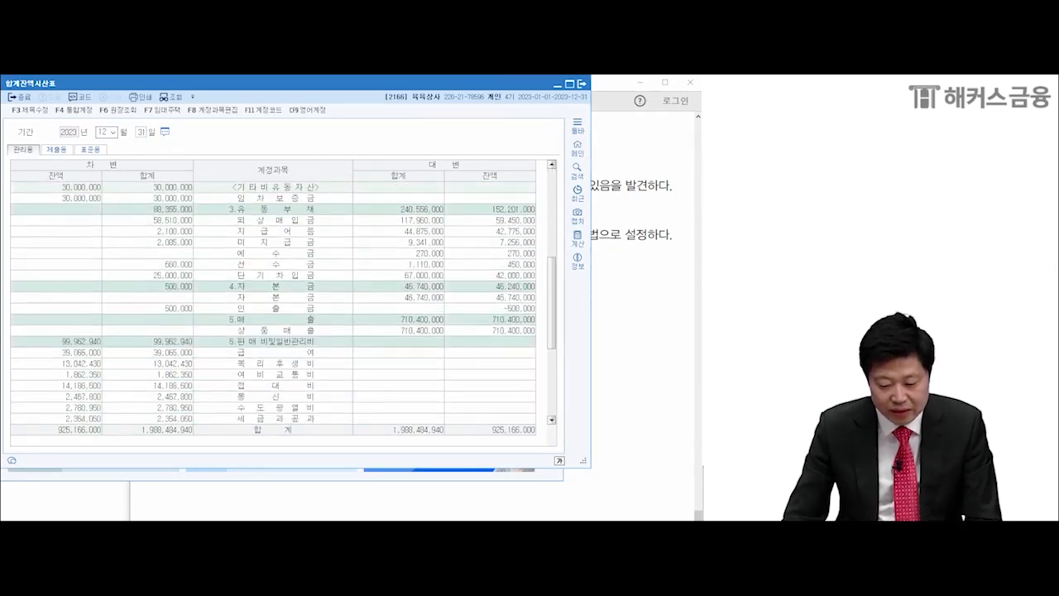
pyautogui.click(278, 308)
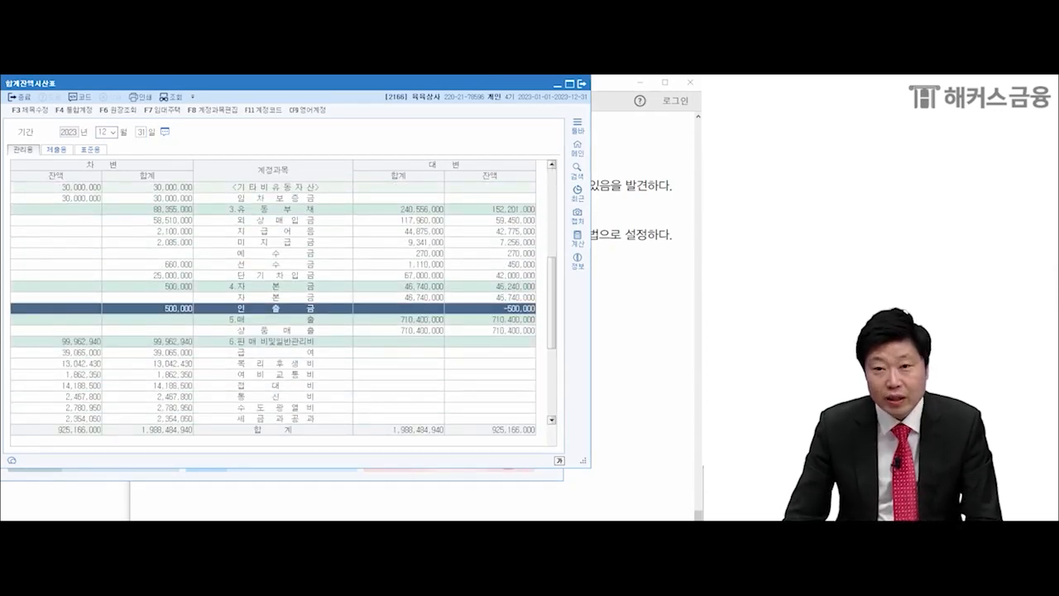
pyautogui.press('Escape')
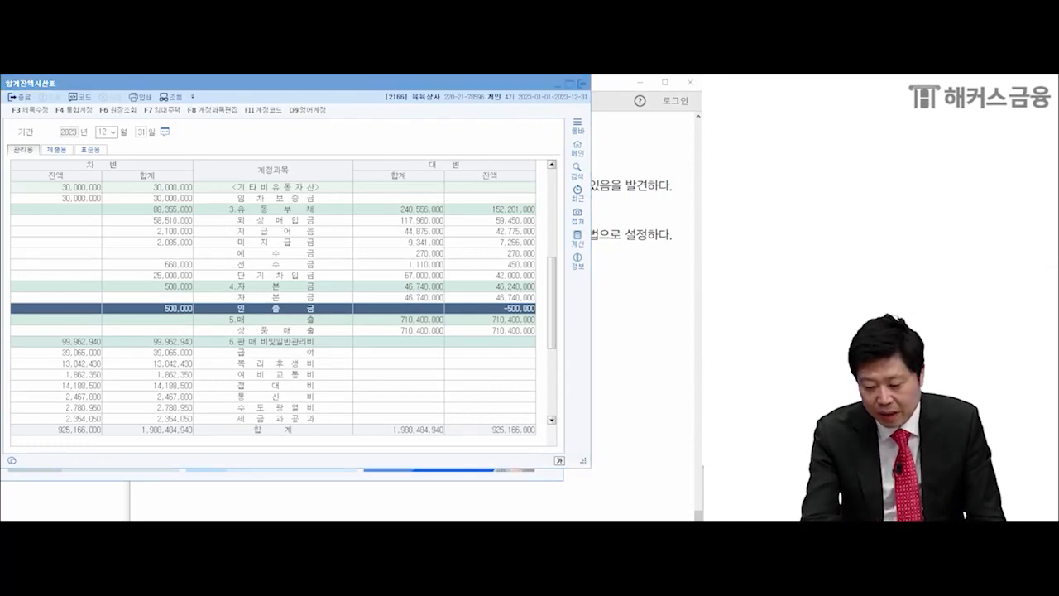
pyautogui.moveTo(528, 314)
pyautogui.mouseDown()
pyautogui.moveTo(500, 313)
pyautogui.moveTo(534, 303)
pyautogui.moveTo(529, 316)
pyautogui.mouseUp()
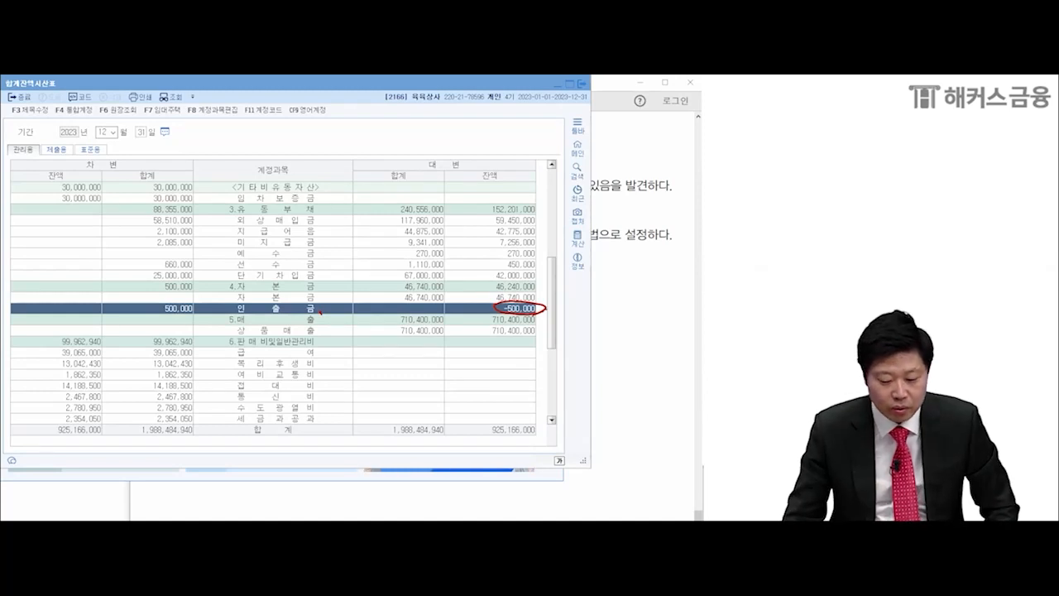
# Open the 인출금 ledger, mark off its debit and credit columns as a T-account, and circle the 05-31 entry date.
pyautogui.doubleClick(320, 312)
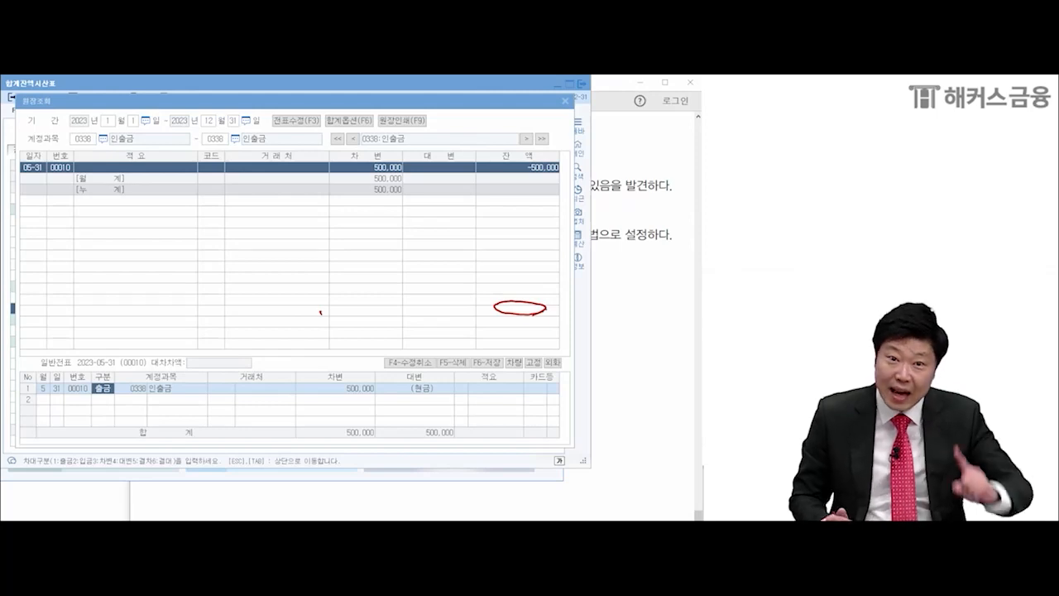
pyautogui.moveTo(330, 158); pyautogui.dragTo(473, 162)
pyautogui.moveTo(403, 163); pyautogui.dragTo(398, 381)
pyautogui.moveTo(48, 160); pyautogui.dragTo(53, 180)
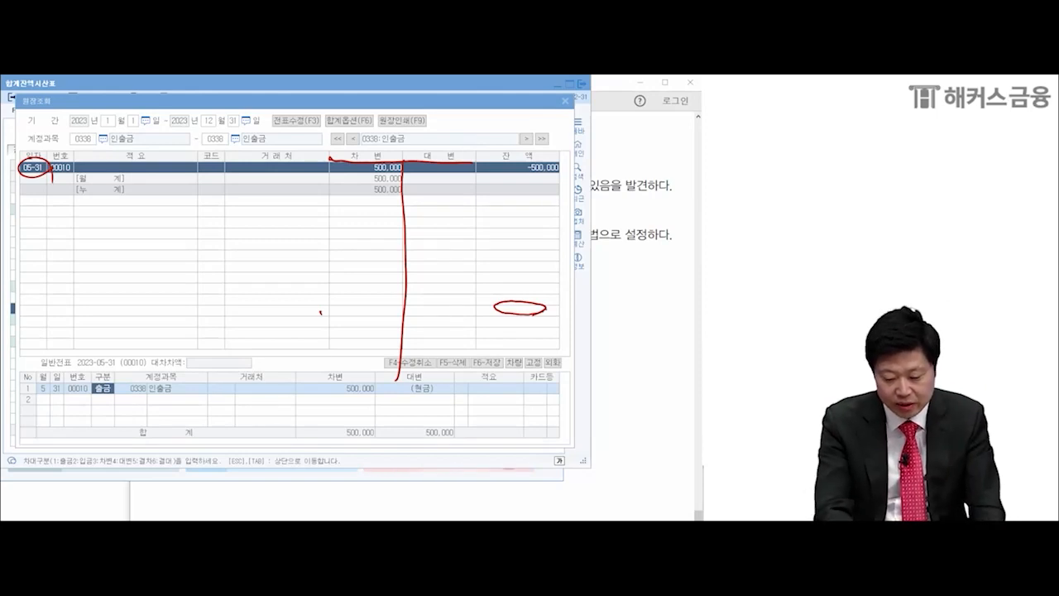
# Underline 출금, (현금), 인출금 and the debit amount in the 05-31 voucher, clear the marks, and close the ledger.
pyautogui.moveTo(97, 395); pyautogui.dragTo(117, 401)
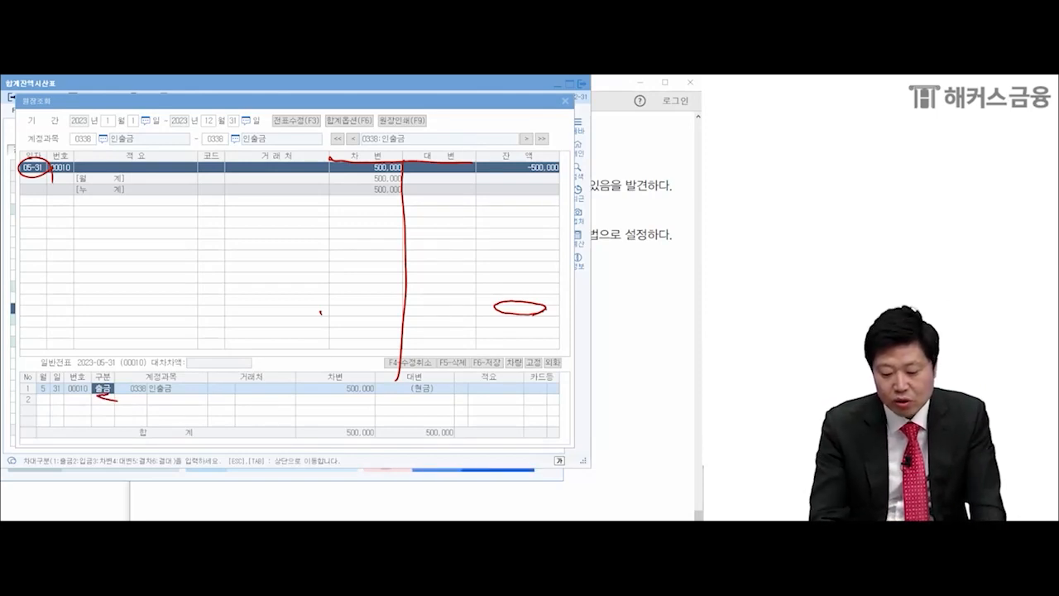
pyautogui.moveTo(405, 390); pyautogui.dragTo(454, 401)
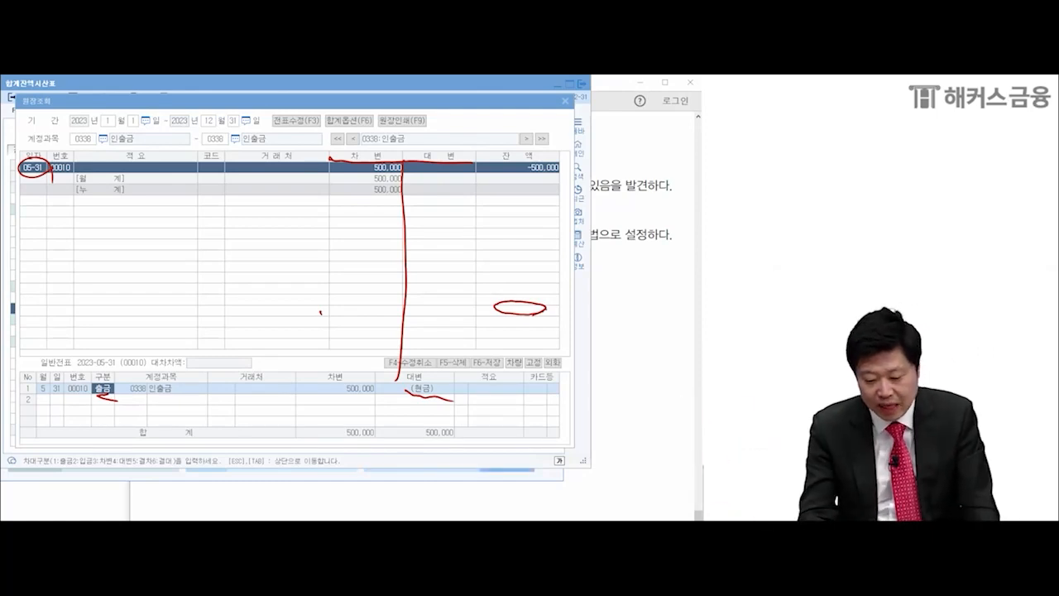
pyautogui.moveTo(136, 395); pyautogui.dragTo(170, 397)
pyautogui.moveTo(333, 394); pyautogui.dragTo(375, 395)
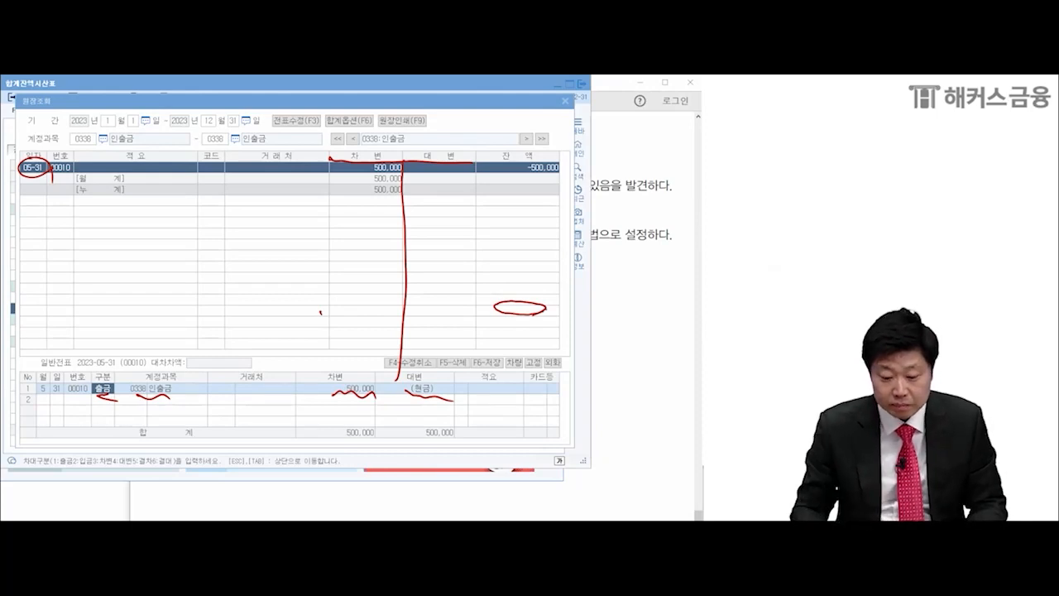
pyautogui.press('Escape')
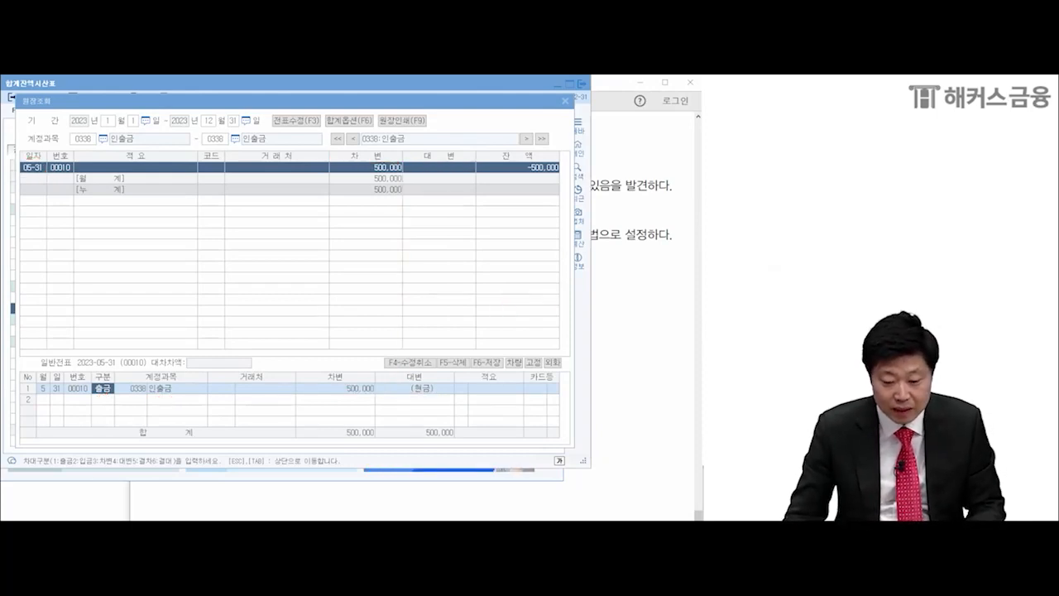
pyautogui.click(565, 101)
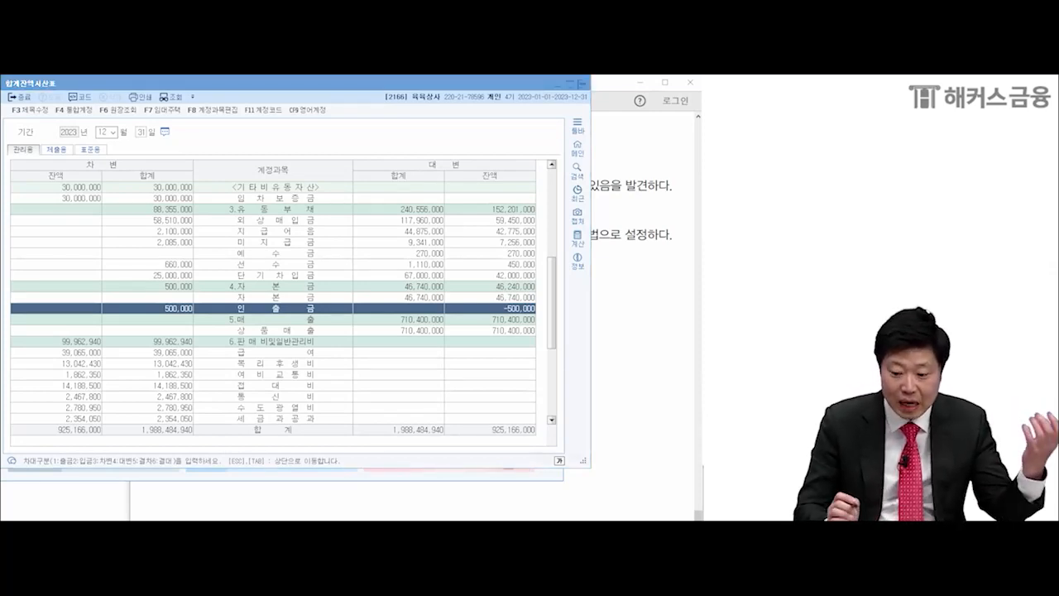
# Handwrite the credit side of the drawings adjustment as (대) 인출금 500,000 above the trial balance.
pyautogui.moveTo(453, 134)
pyautogui.mouseDown()
pyautogui.moveTo(469, 151)
pyautogui.moveTo(533, 171)
pyautogui.mouseUp()
pyautogui.moveTo(536, 132)
pyautogui.mouseDown()
pyautogui.moveTo(571, 183)
pyautogui.moveTo(584, 149)
pyautogui.moveTo(591, 177)
pyautogui.mouseUp()
pyautogui.moveTo(621, 122)
pyautogui.mouseDown()
pyautogui.moveTo(609, 157)
pyautogui.moveTo(685, 147)
pyautogui.mouseUp()
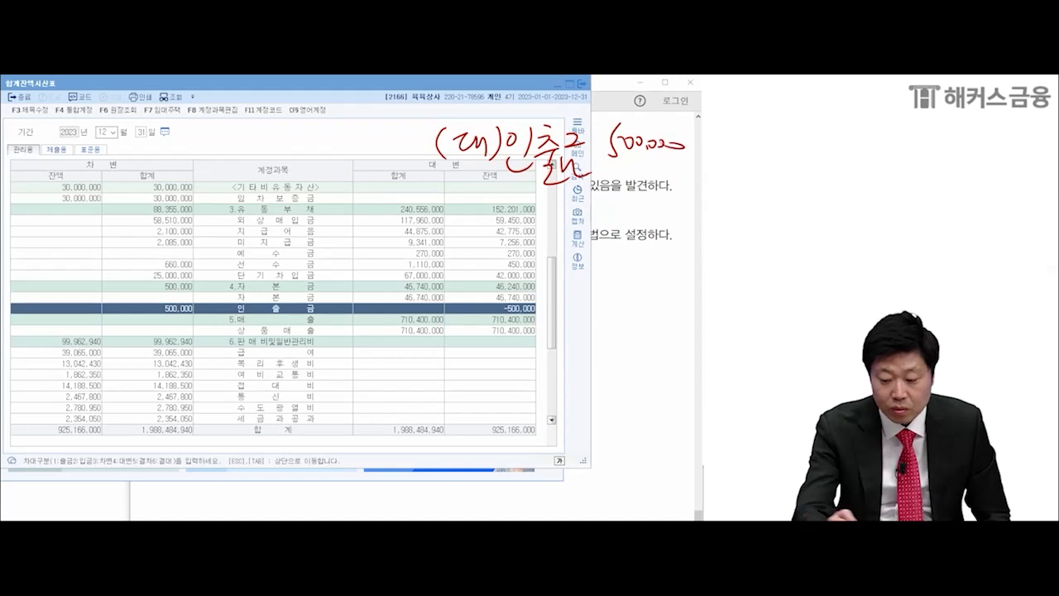
# Handwrite the debit side (차) 자본금 500,000 beside the credit side and underline the whole journal entry.
pyautogui.moveTo(184, 130); pyautogui.dragTo(180, 169)
pyautogui.moveTo(195, 133)
pyautogui.mouseDown()
pyautogui.moveTo(206, 130)
pyautogui.moveTo(192, 164)
pyautogui.mouseUp()
pyautogui.moveTo(214, 125); pyautogui.dragTo(231, 162)
pyautogui.moveTo(232, 130); pyautogui.dragTo(240, 174)
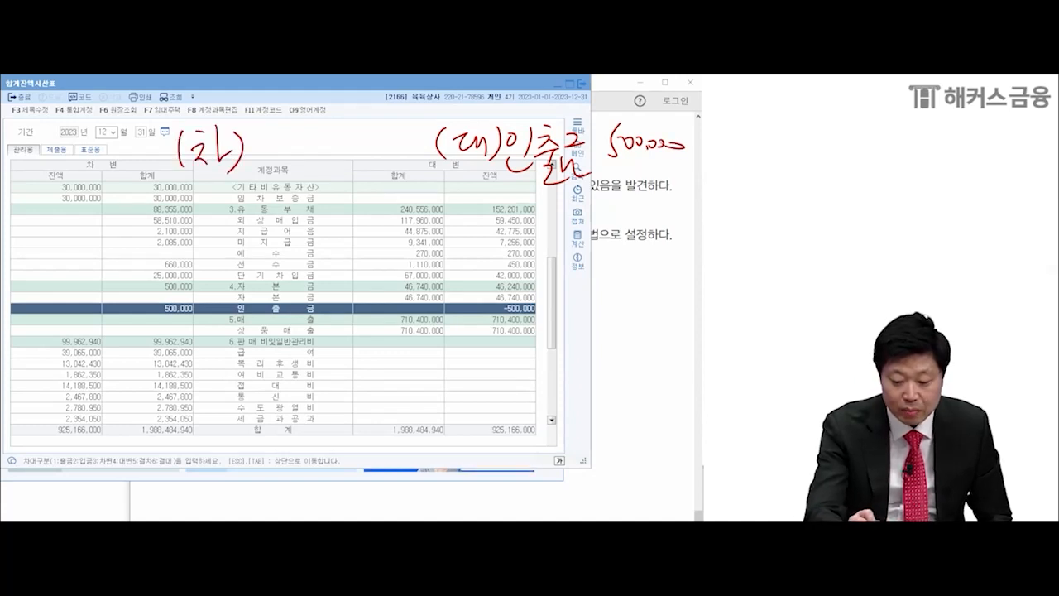
pyautogui.moveTo(256, 134); pyautogui.dragTo(283, 165)
pyautogui.moveTo(301, 124); pyautogui.dragTo(317, 166)
pyautogui.moveTo(321, 130); pyautogui.dragTo(340, 160)
pyautogui.moveTo(367, 124); pyautogui.dragTo(361, 152)
pyautogui.moveTo(363, 136); pyautogui.dragTo(374, 142)
pyautogui.moveTo(387, 131); pyautogui.dragTo(393, 150)
pyautogui.moveTo(400, 132); pyautogui.dragTo(399, 143)
pyautogui.moveTo(409, 130); pyautogui.dragTo(414, 139)
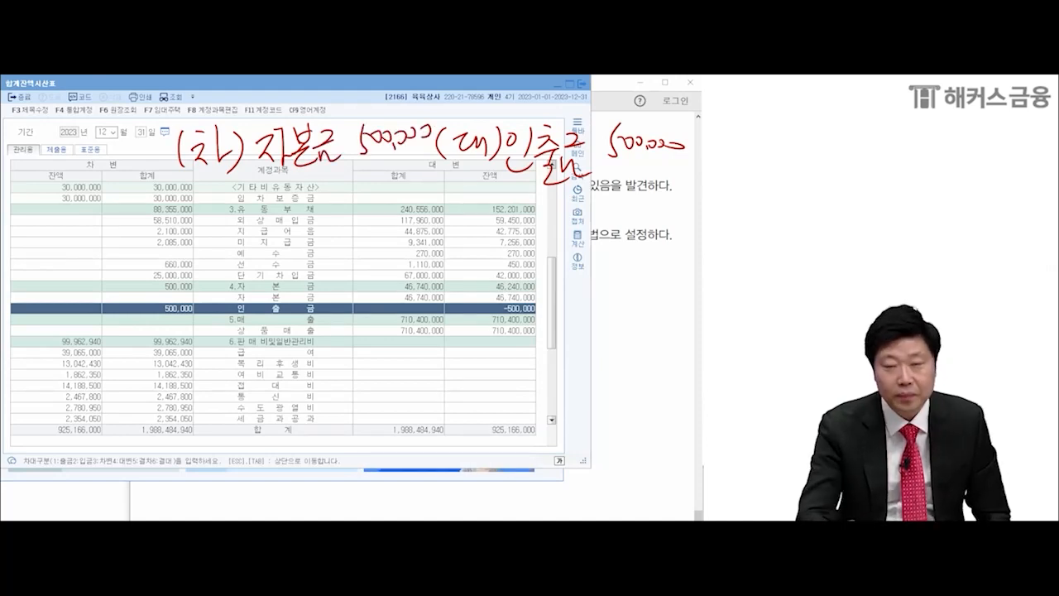
pyautogui.moveTo(143, 196); pyautogui.dragTo(663, 193)
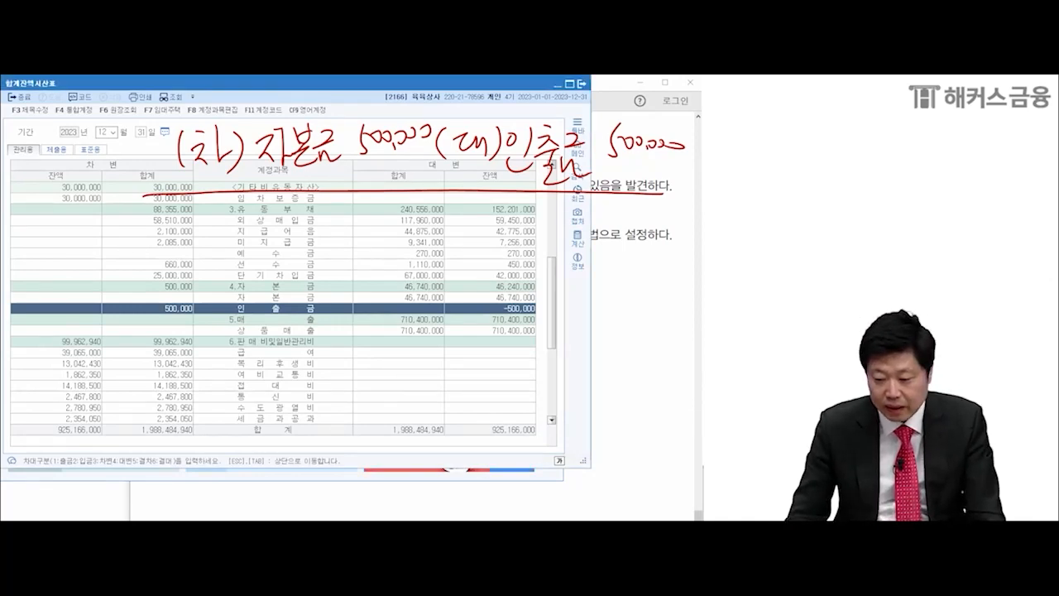
# Close the trial balance, open 일반전표입력 for 육육상사, and recheck the problem's adjustment items in the PDF.
pyautogui.press('Escape')
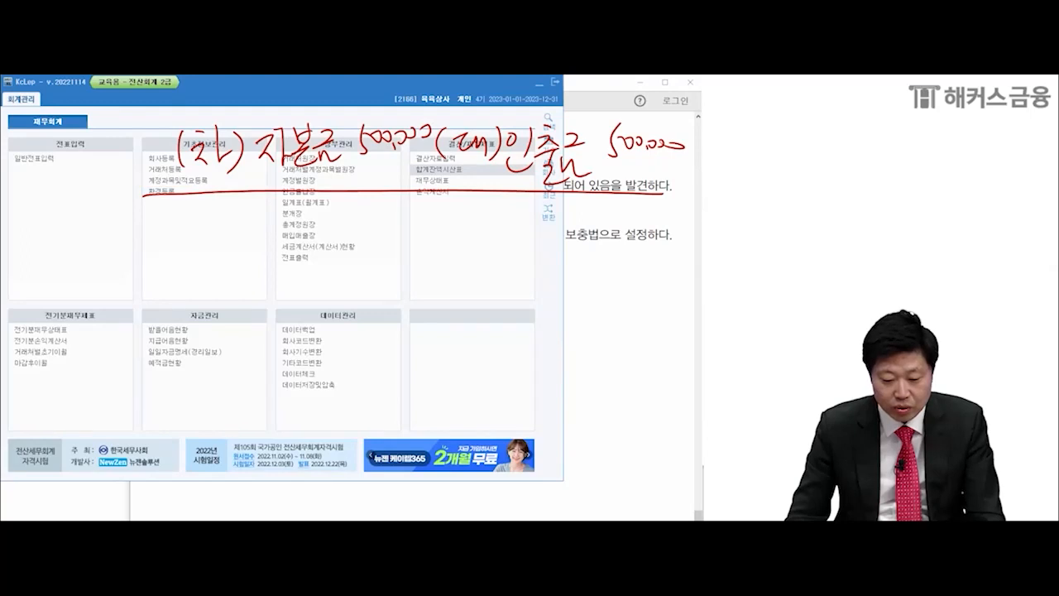
pyautogui.press('Return')
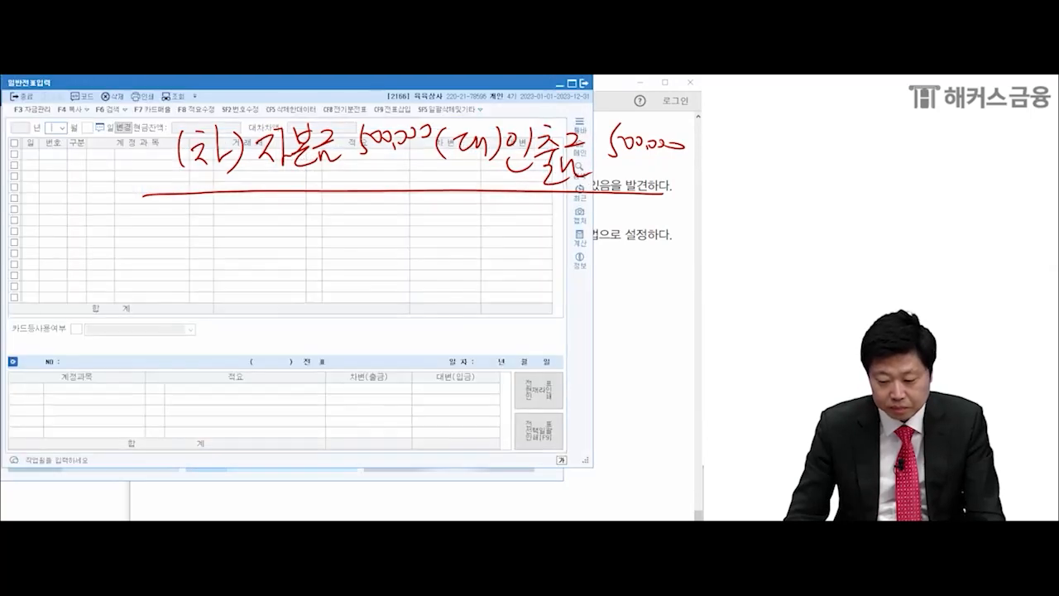
pyautogui.hotkey('alt', 'Tab')
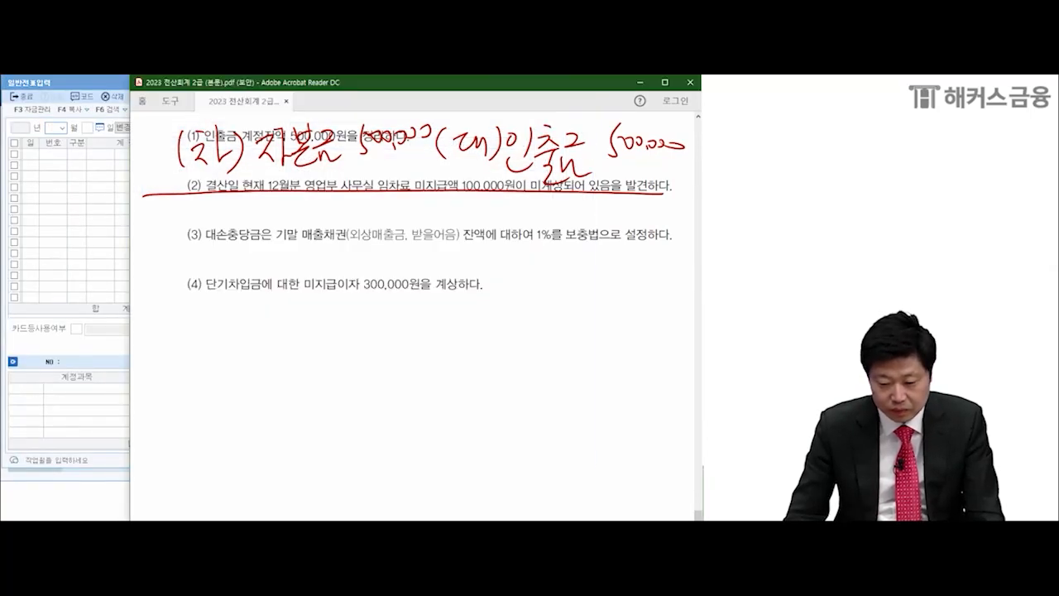
pyautogui.hotkey('alt', 'Tab')
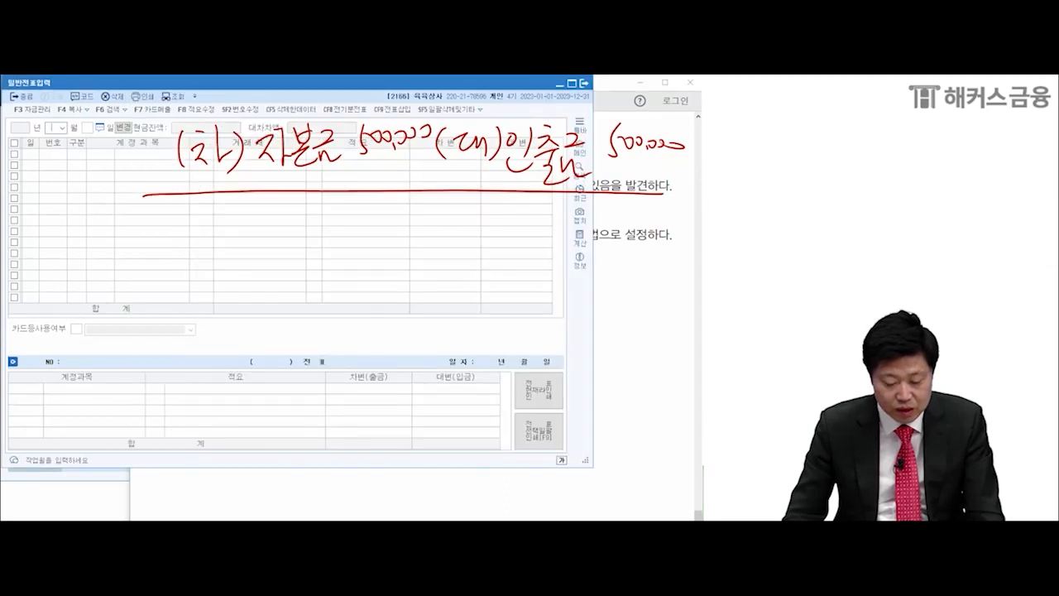
# Set the voucher entry date to December 31, 2023 for 육육상사.
pyautogui.write('12')
pyautogui.press('Return')
pyautogui.write('3')
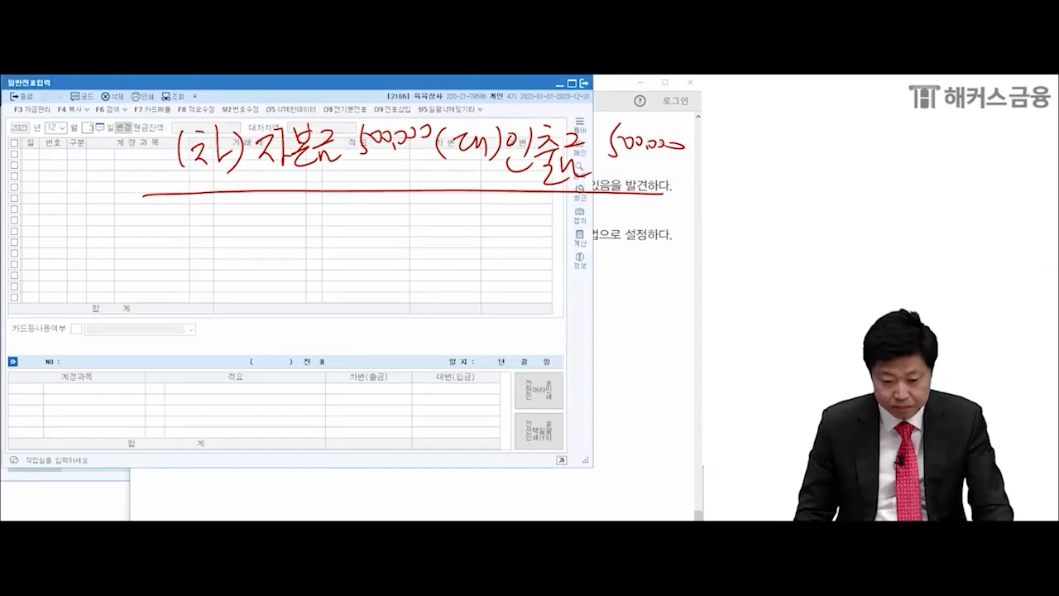
pyautogui.write('1')
pyautogui.press('Return')
# Add a debit (차변) line for 자본금 with an amount of 500,000 and no counterparty or description.
pyautogui.write('3')
pyautogui.press('Return')
pyautogui.write('자본')
pyautogui.press('Return')
pyautogui.press('Return')
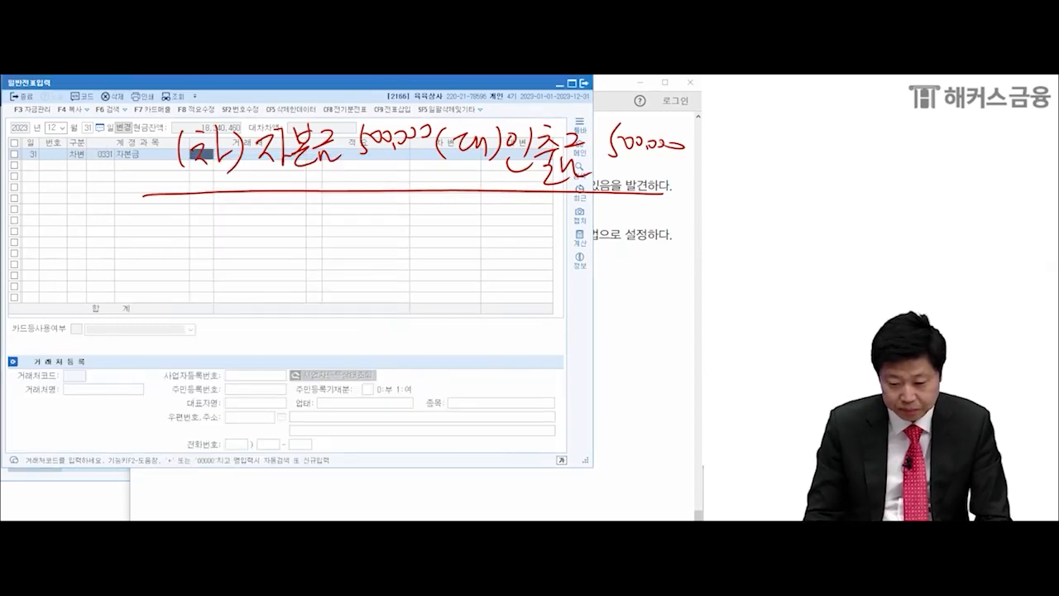
pyautogui.press('Return')
pyautogui.press('Return')
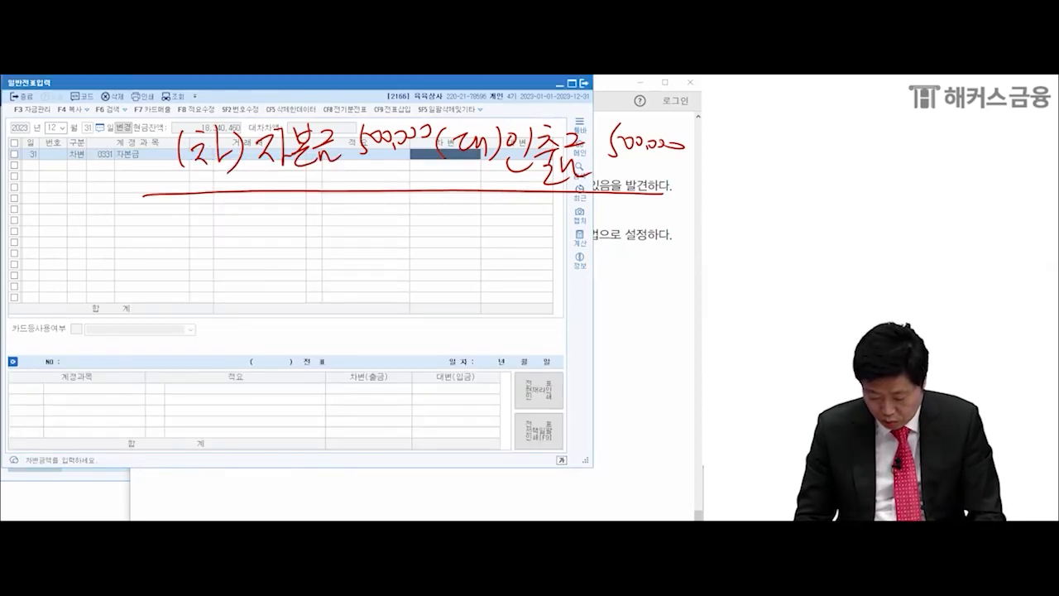
pyautogui.write('5000000')
pyautogui.press('Return')
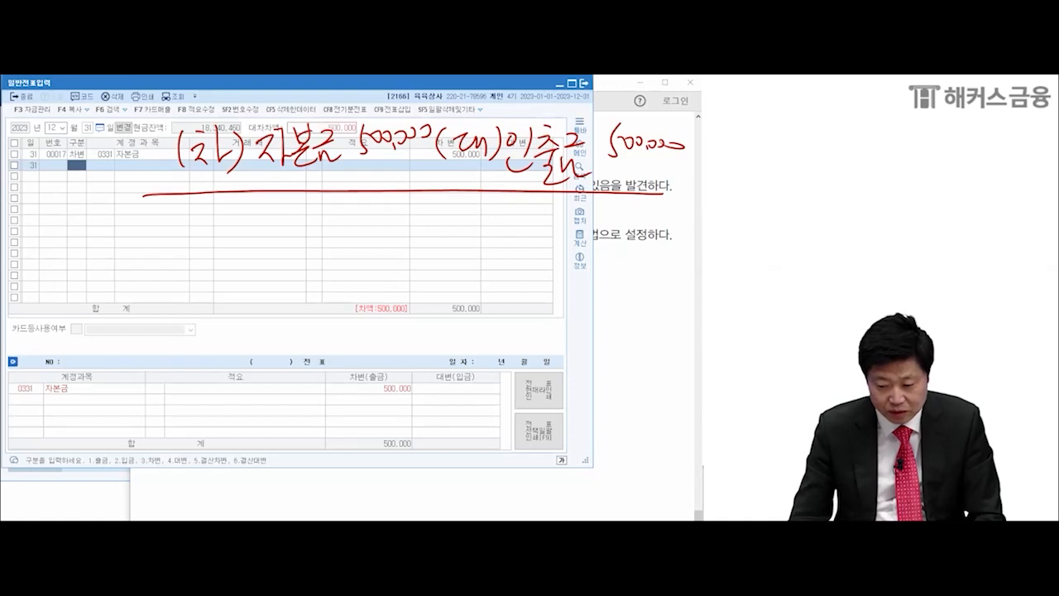
# Clear the handwritten marks, add the balancing credit (대변) line for 인출금 of 500,000, and check both amounts.
pyautogui.press('Escape')
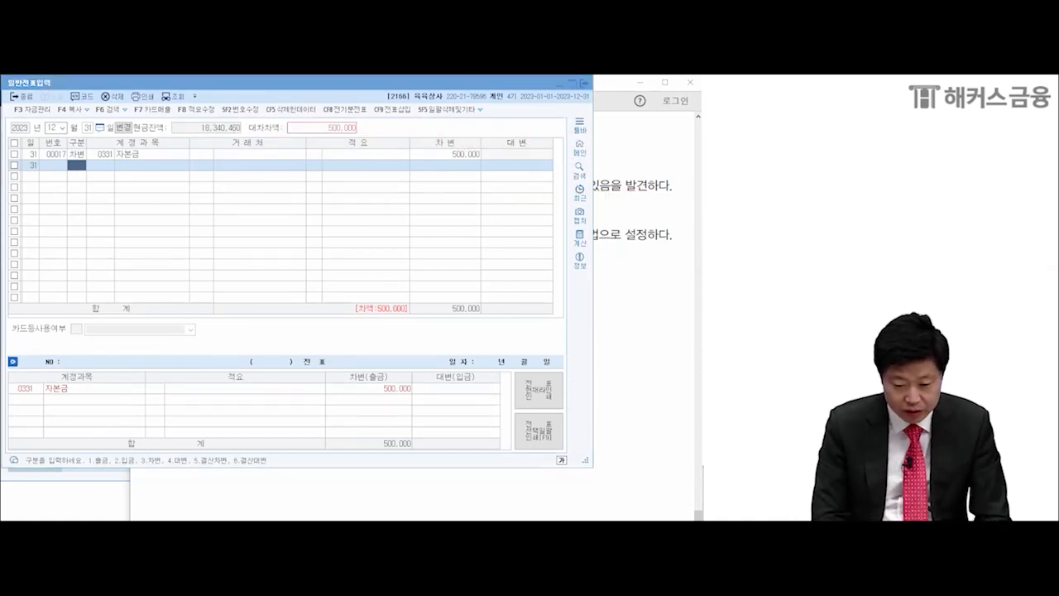
pyautogui.write('3')
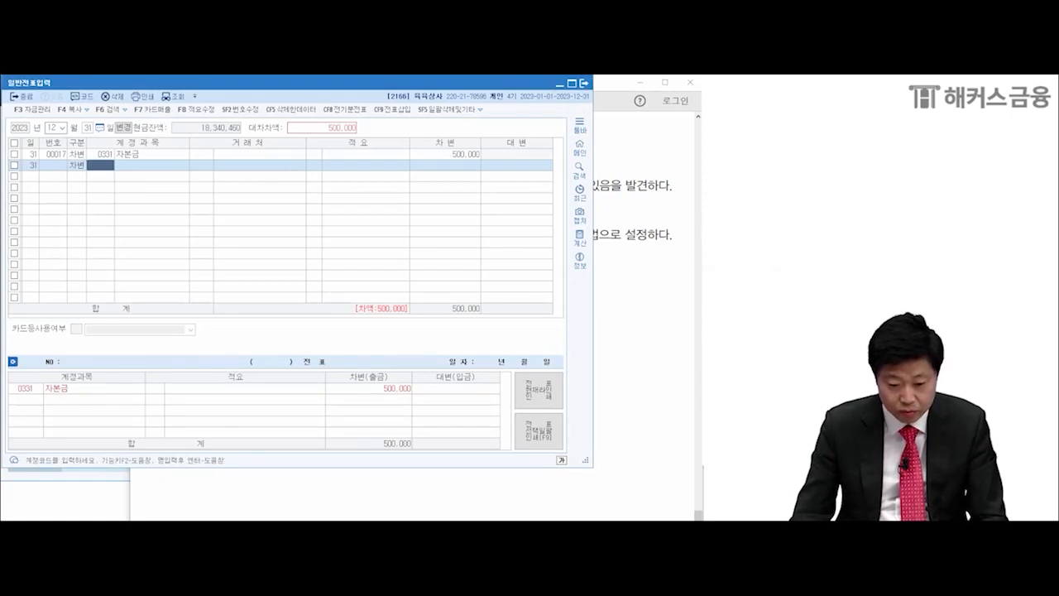
pyautogui.write('4')
pyautogui.press('Return')
pyautogui.write('인출')
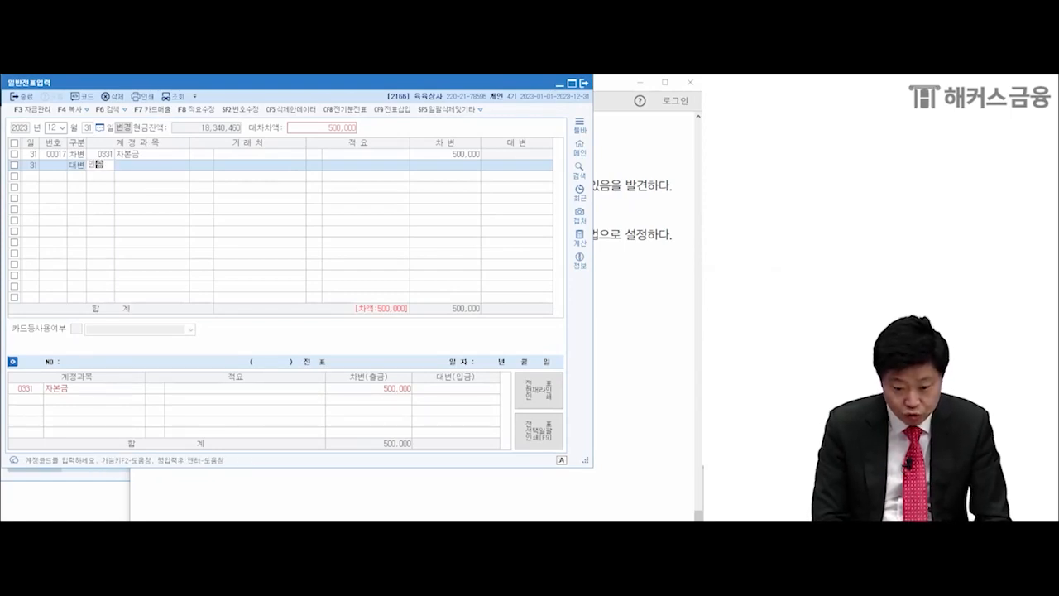
pyautogui.press('Return')
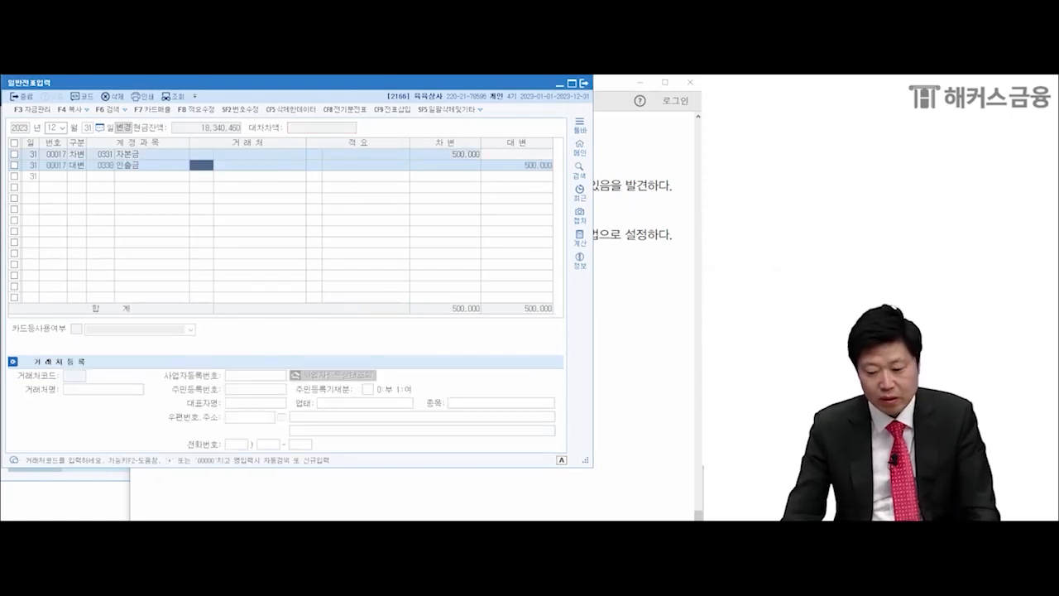
pyautogui.click(445, 155)
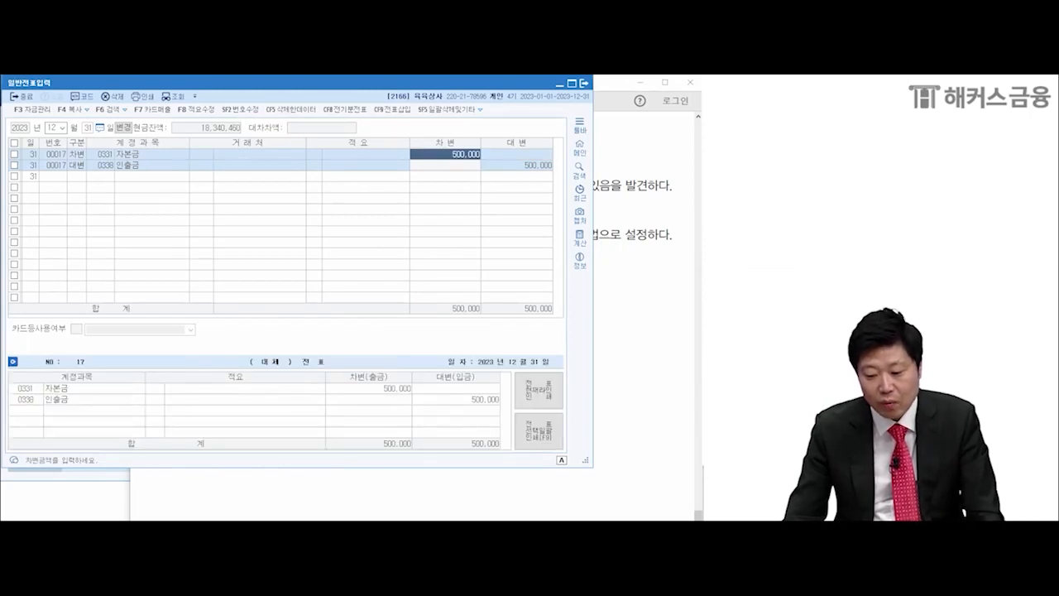
pyautogui.click(517, 166)
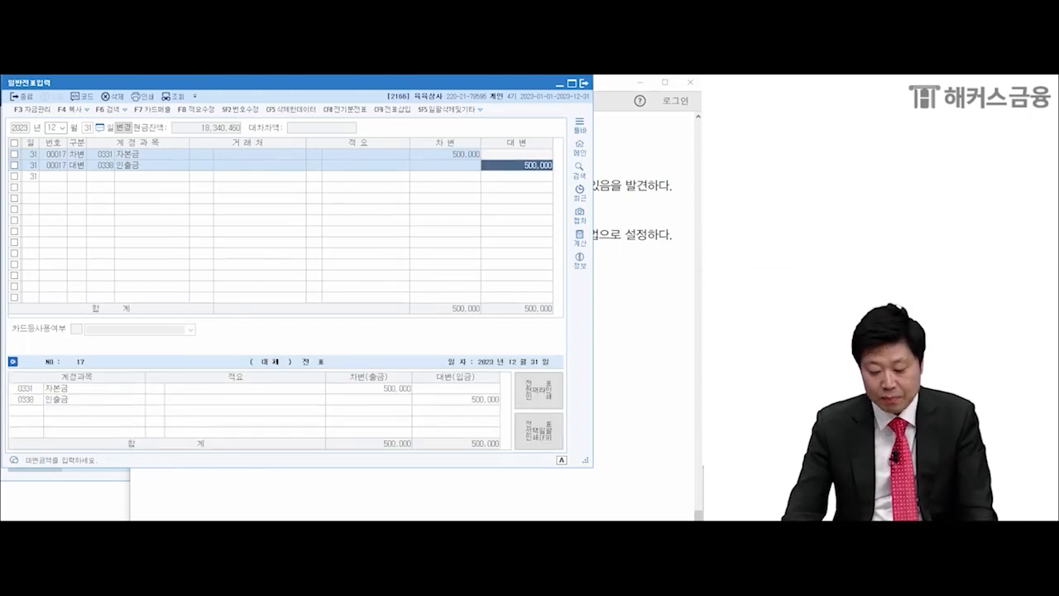
# Switch to 합계잔액시산표, reload its data, and circle the 인출금 account and its credit balance cell.
pyautogui.hotkey('alt', 'Tab')
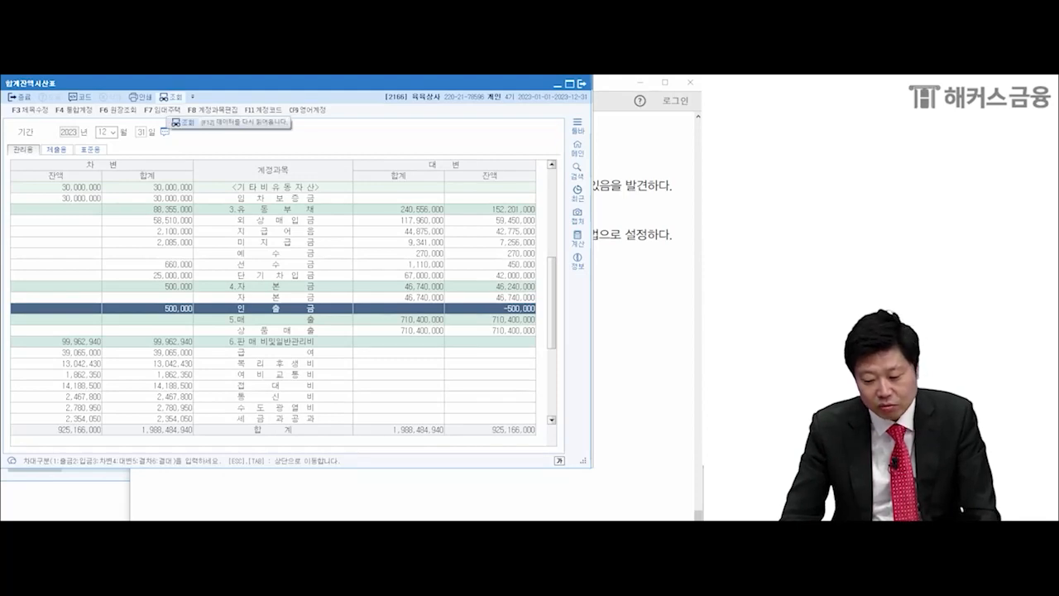
pyautogui.click(170, 96)
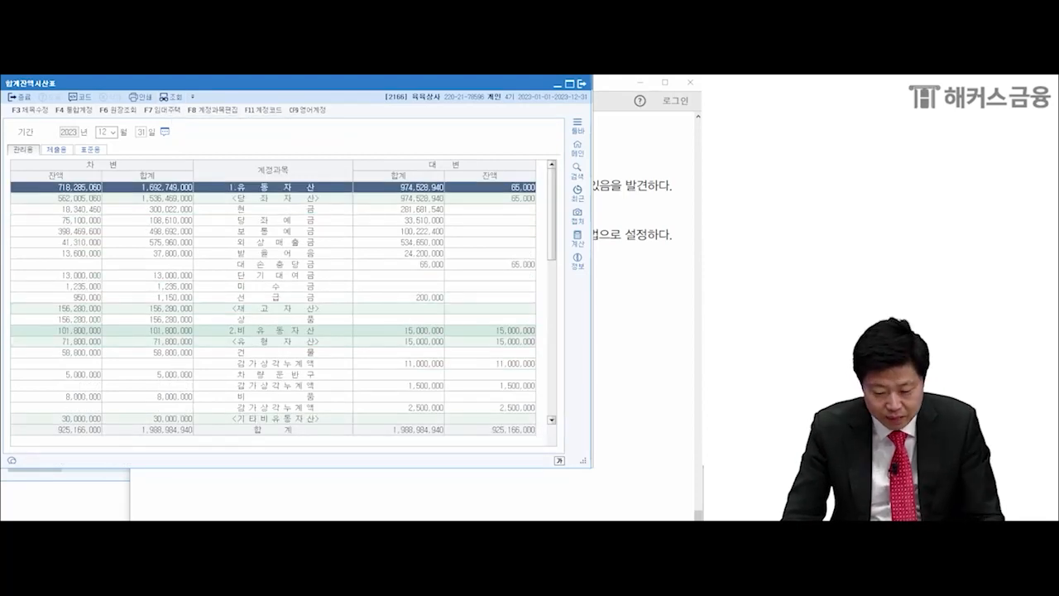
pyautogui.scroll(-3, 284, 297)
pyautogui.scroll(-2, 283, 302)
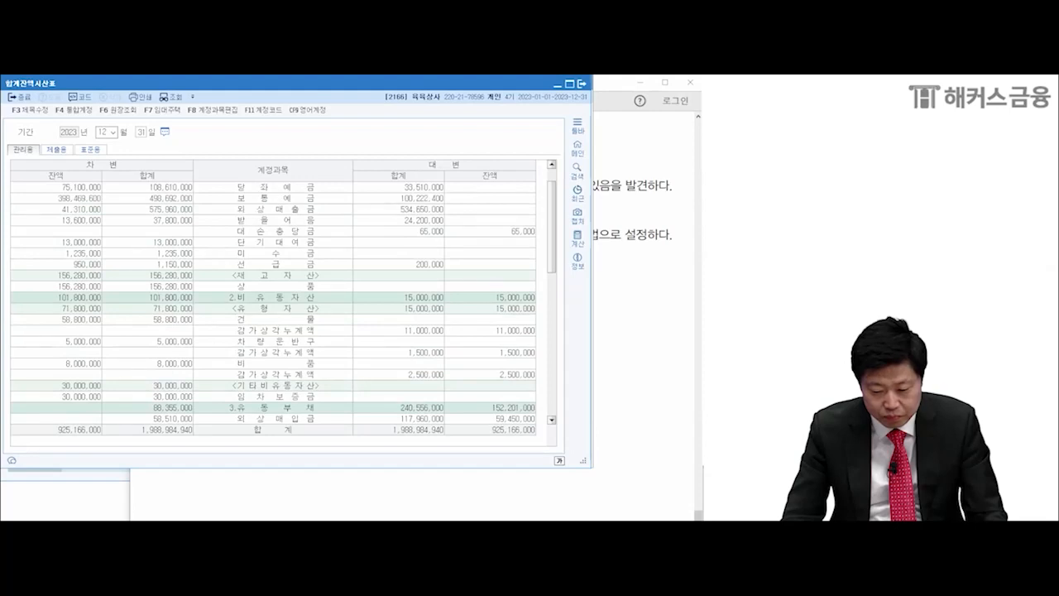
pyautogui.scroll(-1, 283, 302)
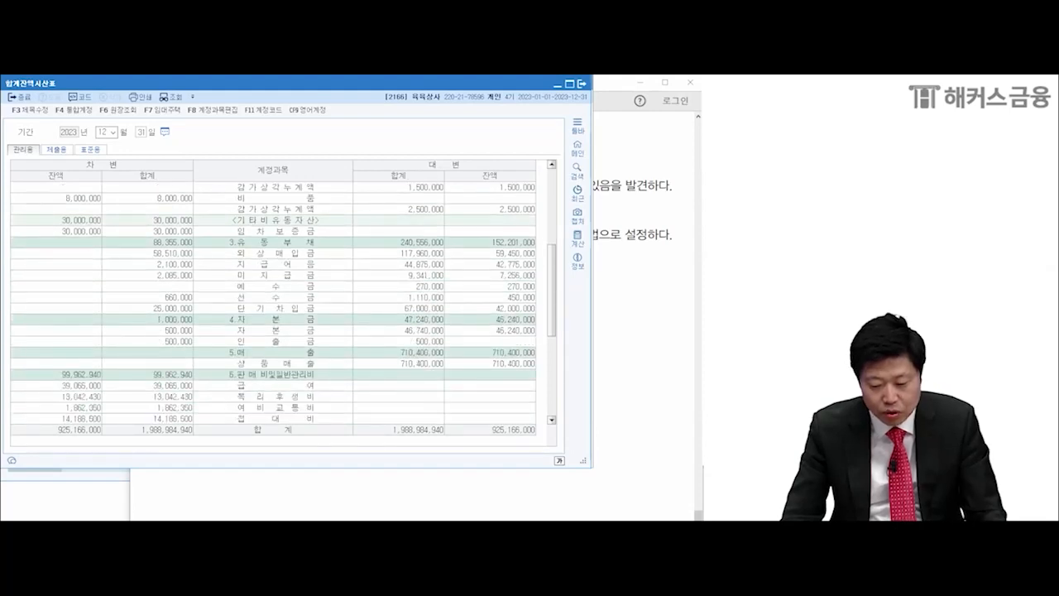
pyautogui.click(269, 253)
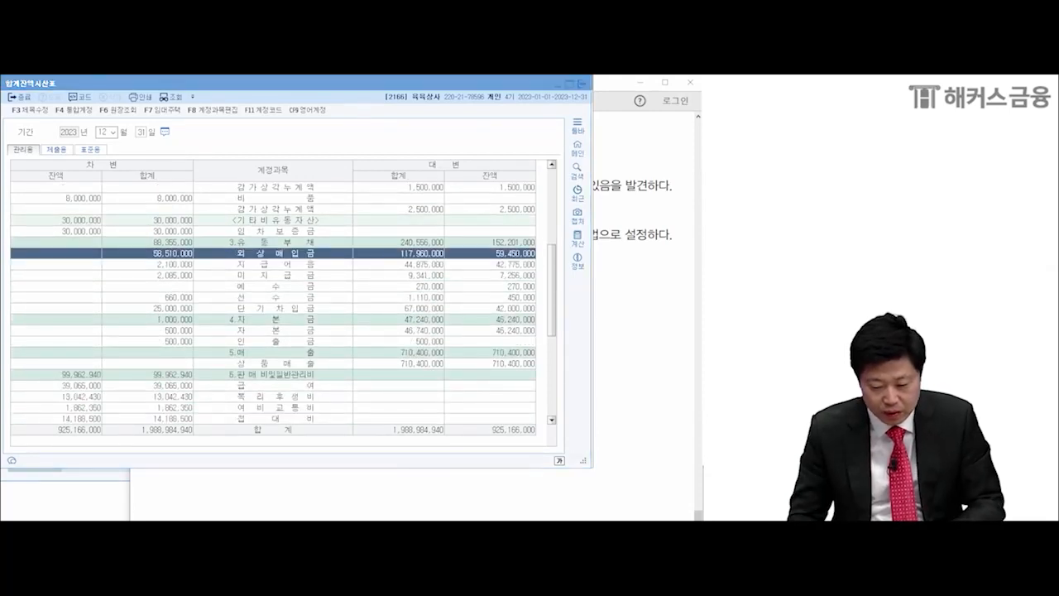
pyautogui.moveTo(325, 345)
pyautogui.mouseDown()
pyautogui.moveTo(245, 349)
pyautogui.moveTo(315, 336)
pyautogui.moveTo(322, 346)
pyautogui.mouseUp()
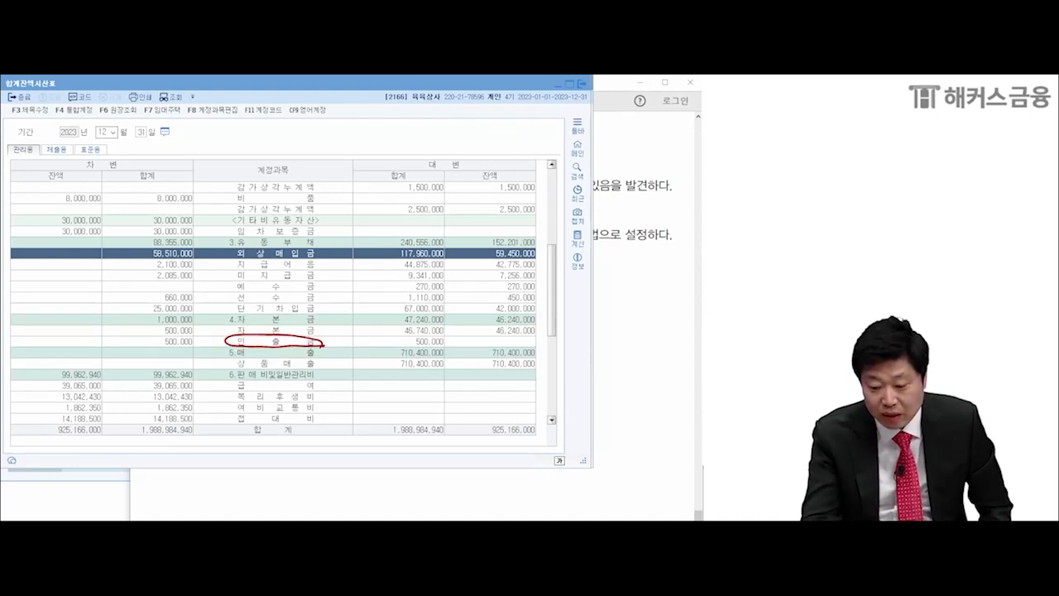
pyautogui.moveTo(538, 346)
pyautogui.mouseDown()
pyautogui.moveTo(493, 338)
pyautogui.moveTo(523, 348)
pyautogui.mouseUp()
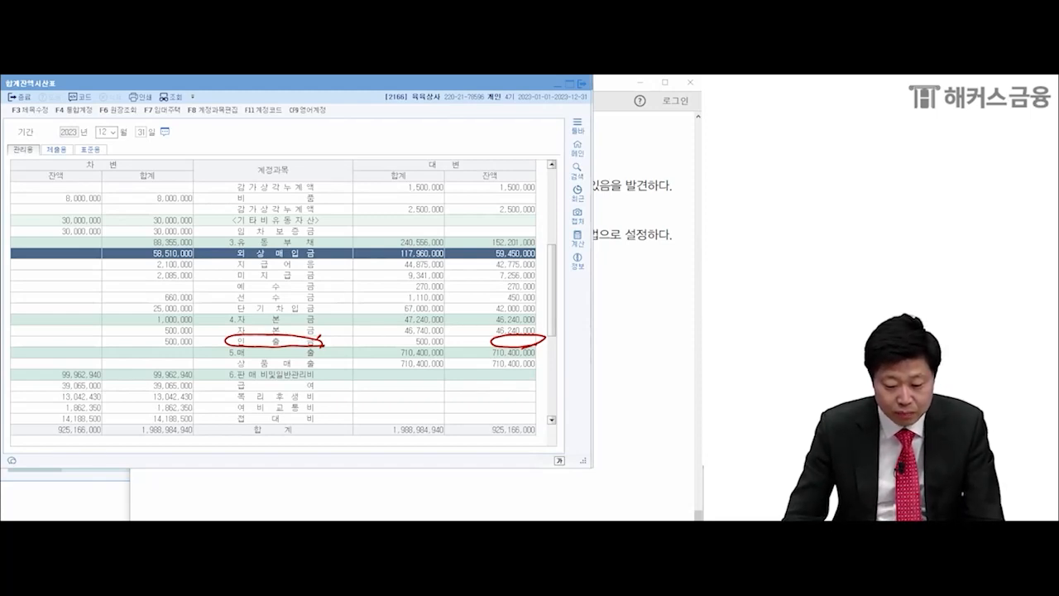
# Open the 인출금 ledger from the trial balance, inspect the 05-31 and 12-31 vouchers, clear the marks, and close the ledger.
pyautogui.doubleClick(276, 341)
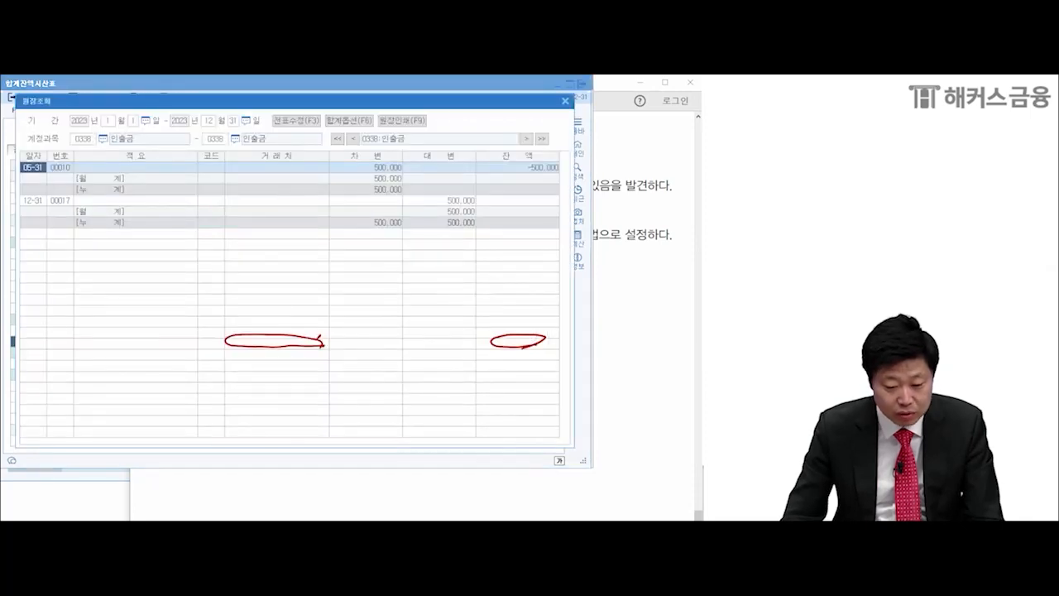
pyautogui.press('F3')
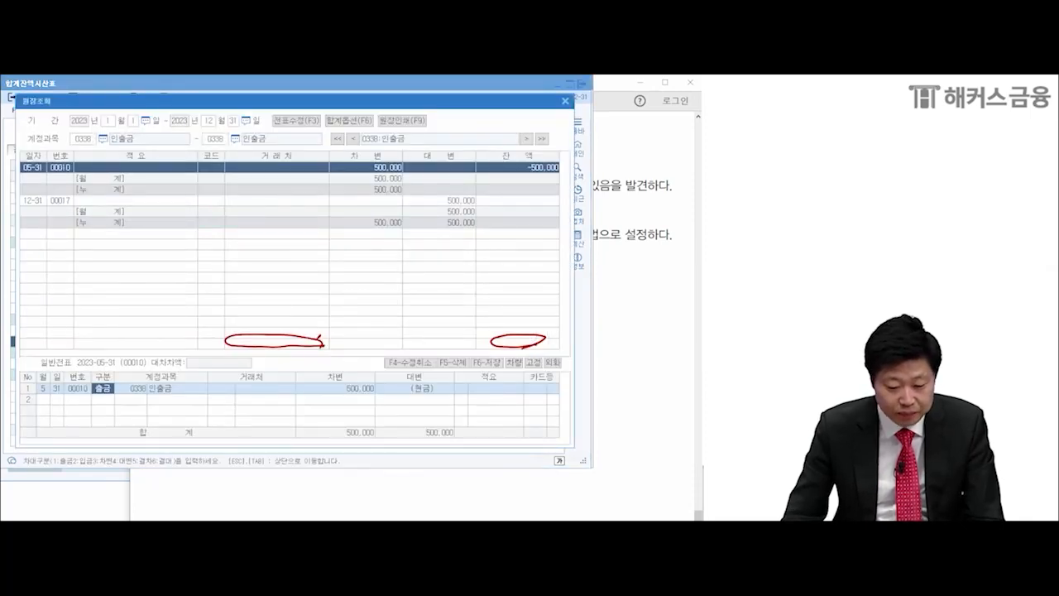
pyautogui.press('Escape')
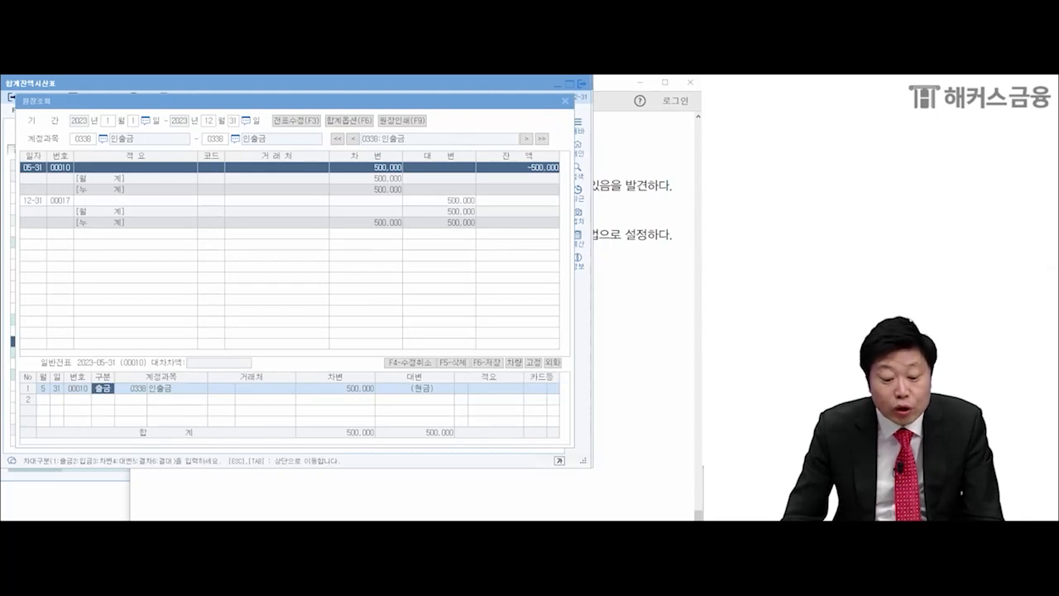
pyautogui.click(33, 200)
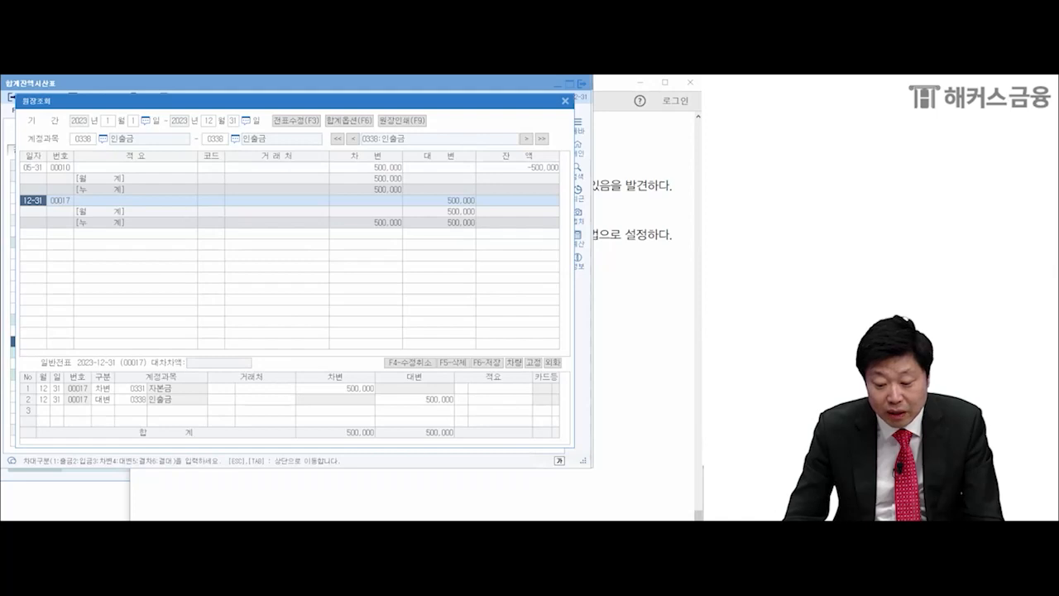
pyautogui.click(443, 200)
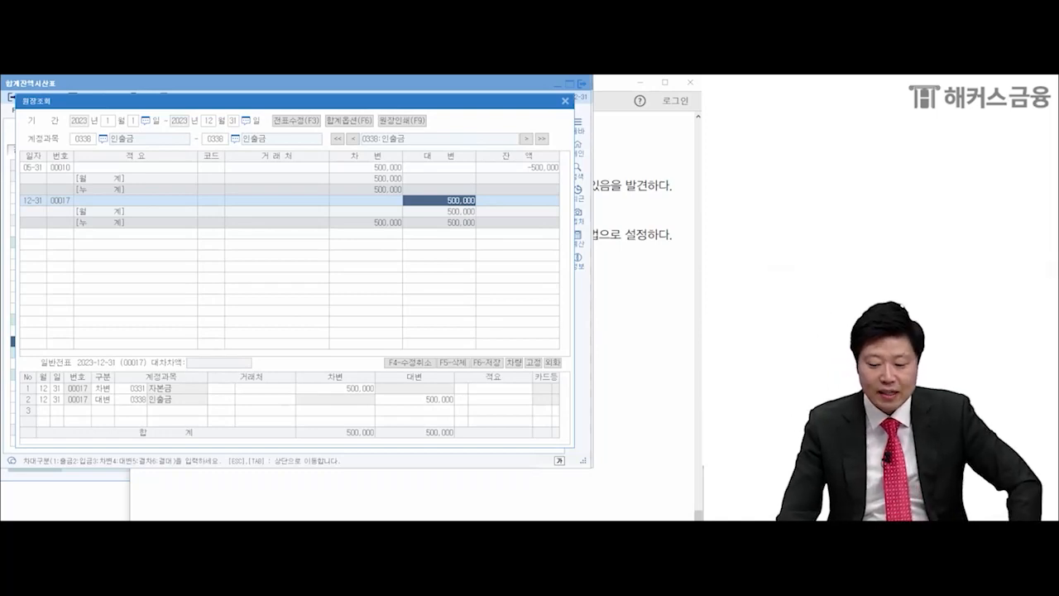
pyautogui.click(565, 101)
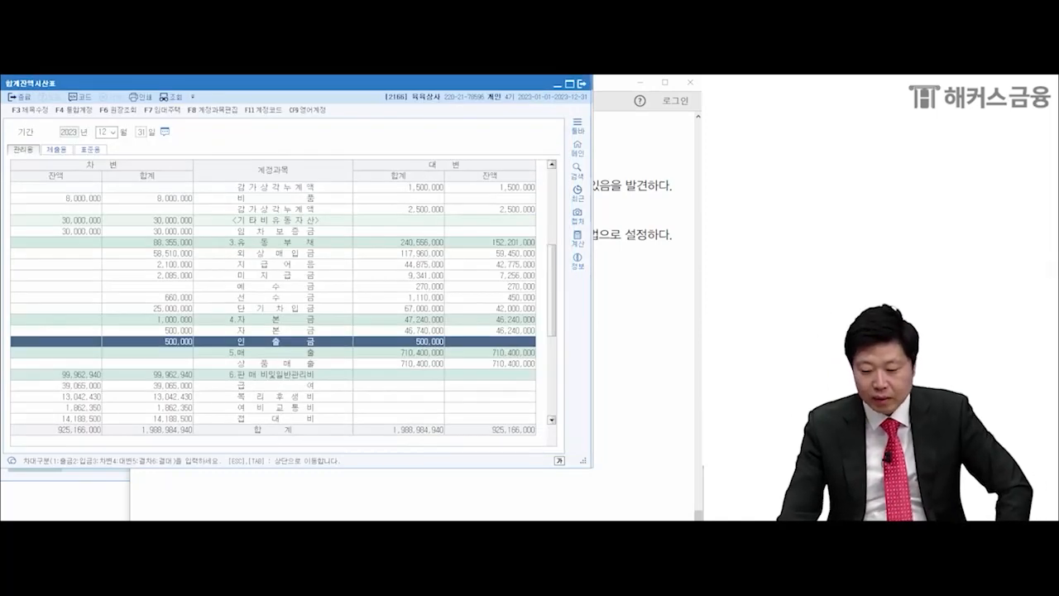
# Close the trial balance, bring item (2) into view in the PDF, and underline 12월분 and 100,000원.
pyautogui.hotkey('alt', 'Tab')
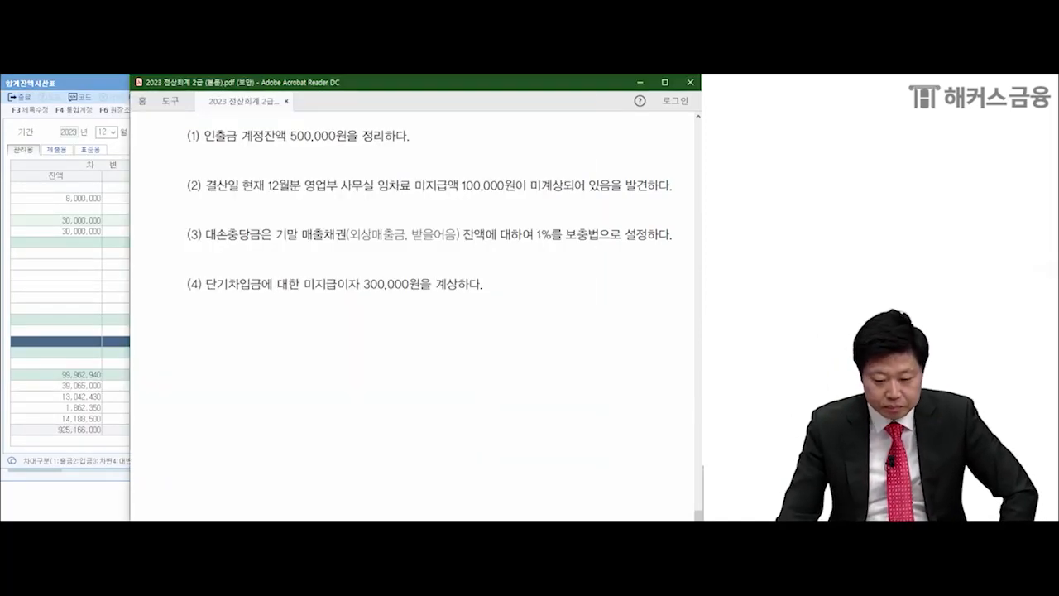
pyautogui.hotkey('alt', 'Tab')
pyautogui.press('Escape')
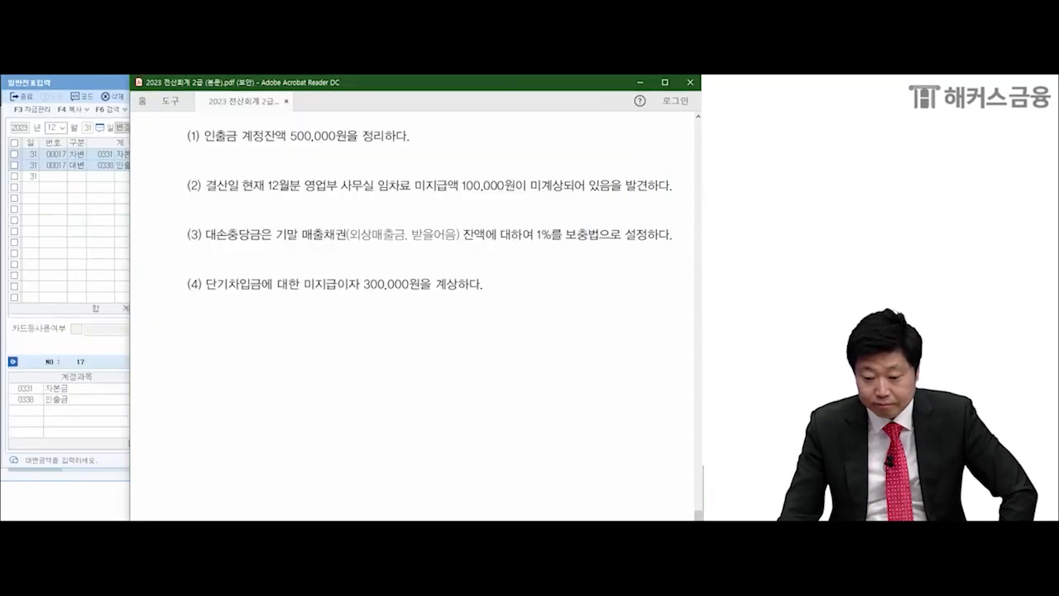
pyautogui.scroll(-2, 416, 315)
pyautogui.hscroll(1, 416, 315)
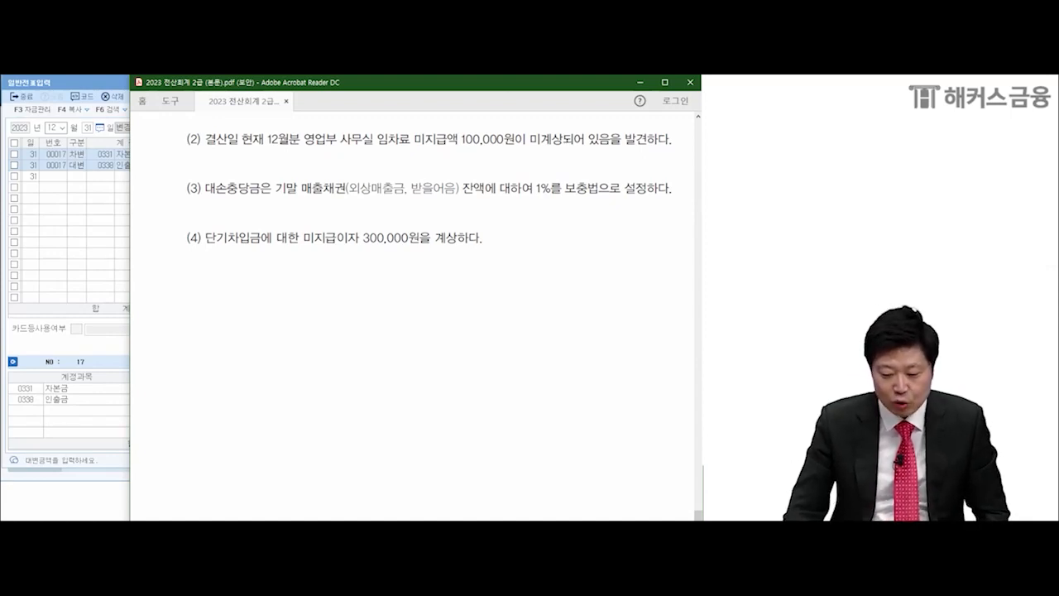
pyautogui.hotkey('alt', 'Tab')
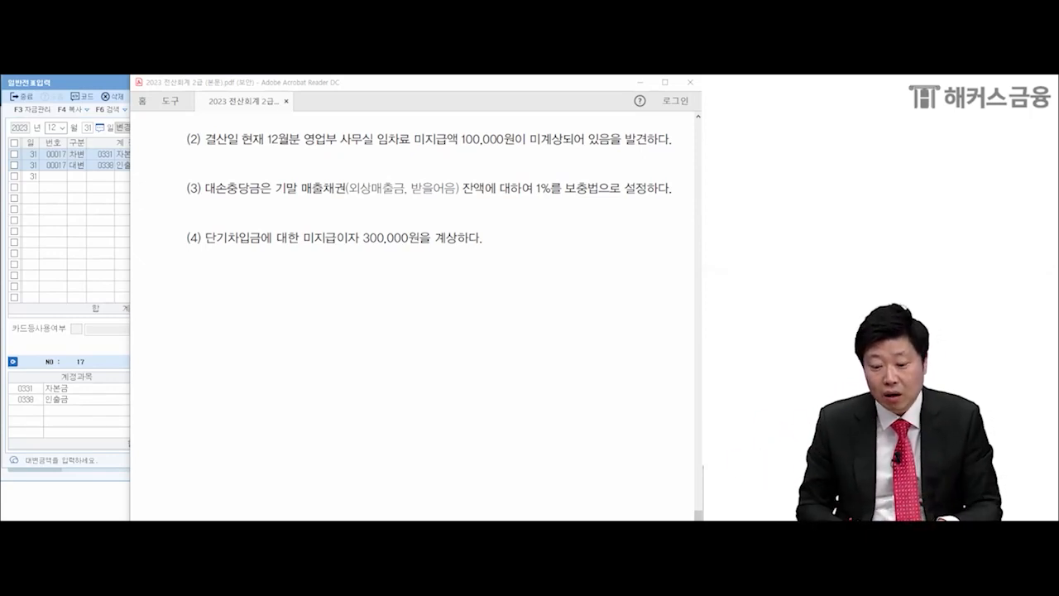
pyautogui.moveTo(267, 151); pyautogui.dragTo(296, 149)
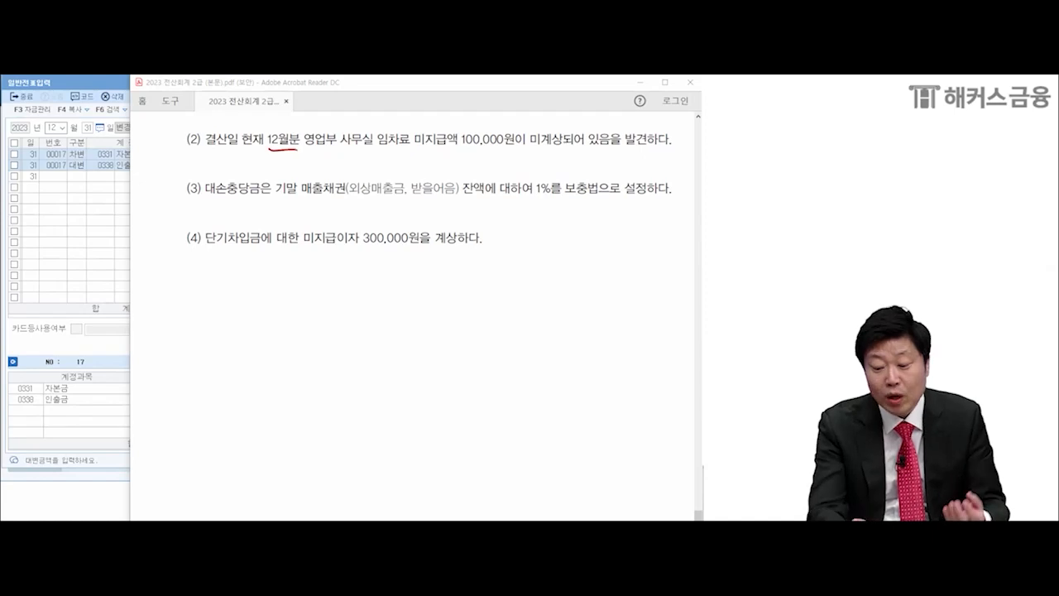
pyautogui.moveTo(461, 152); pyautogui.dragTo(511, 152)
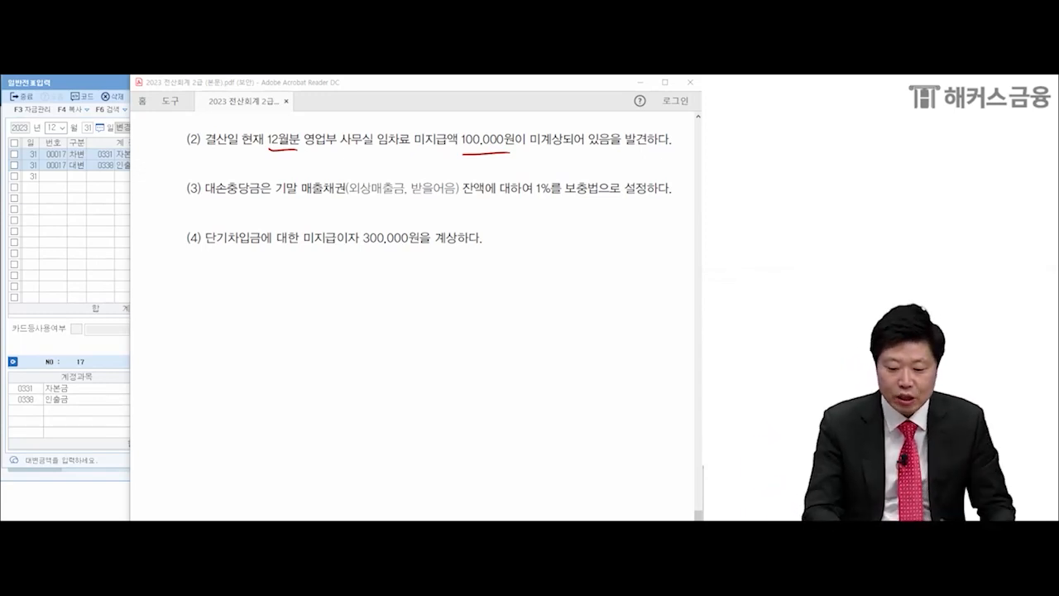
# Handwrite the debit side of the accrued rent entry as (차) 임차료 100,000 below the problem items.
pyautogui.moveTo(157, 296)
pyautogui.mouseDown()
pyautogui.moveTo(151, 346)
pyautogui.moveTo(180, 297)
pyautogui.mouseUp()
pyautogui.moveTo(165, 306)
pyautogui.mouseDown()
pyautogui.moveTo(181, 308)
pyautogui.moveTo(165, 339)
pyautogui.mouseUp()
pyautogui.moveTo(188, 291); pyautogui.dragTo(199, 346)
pyautogui.moveTo(240, 311); pyautogui.dragTo(238, 312)
pyautogui.moveTo(263, 286)
pyautogui.mouseDown()
pyautogui.moveTo(263, 346)
pyautogui.moveTo(282, 298)
pyautogui.moveTo(287, 328)
pyautogui.mouseUp()
pyautogui.moveTo(276, 326); pyautogui.dragTo(285, 336)
pyautogui.moveTo(294, 291); pyautogui.dragTo(296, 339)
pyautogui.moveTo(311, 292); pyautogui.dragTo(331, 310)
pyautogui.moveTo(321, 316)
pyautogui.mouseDown()
pyautogui.moveTo(324, 337)
pyautogui.moveTo(369, 335)
pyautogui.mouseUp()
pyautogui.moveTo(391, 313)
pyautogui.mouseDown()
pyautogui.moveTo(386, 328)
pyautogui.moveTo(421, 329)
pyautogui.mouseUp()
pyautogui.moveTo(442, 319); pyautogui.dragTo(439, 327)
# Handwrite the credit side (대) 미지급비용 100,000 beside the debit side and underline the whole journal entry.
pyautogui.moveTo(493, 286)
pyautogui.mouseDown()
pyautogui.moveTo(487, 345)
pyautogui.moveTo(502, 310)
pyautogui.mouseUp()
pyautogui.moveTo(499, 311); pyautogui.dragTo(522, 339)
pyautogui.moveTo(541, 304); pyautogui.dragTo(550, 316)
pyautogui.moveTo(556, 303); pyautogui.dragTo(557, 338)
pyautogui.moveTo(562, 304); pyautogui.dragTo(573, 330)
pyautogui.moveTo(580, 296)
pyautogui.mouseDown()
pyautogui.moveTo(590, 329)
pyautogui.moveTo(599, 324)
pyautogui.mouseUp()
pyautogui.moveTo(602, 299); pyautogui.dragTo(613, 332)
pyautogui.moveTo(620, 290); pyautogui.dragTo(632, 311)
pyautogui.moveTo(619, 313)
pyautogui.mouseDown()
pyautogui.moveTo(637, 311)
pyautogui.moveTo(632, 333)
pyautogui.mouseUp()
pyautogui.moveTo(655, 300)
pyautogui.mouseDown()
pyautogui.moveTo(645, 324)
pyautogui.moveTo(660, 318)
pyautogui.mouseUp()
pyautogui.moveTo(661, 311); pyautogui.dragTo(674, 322)
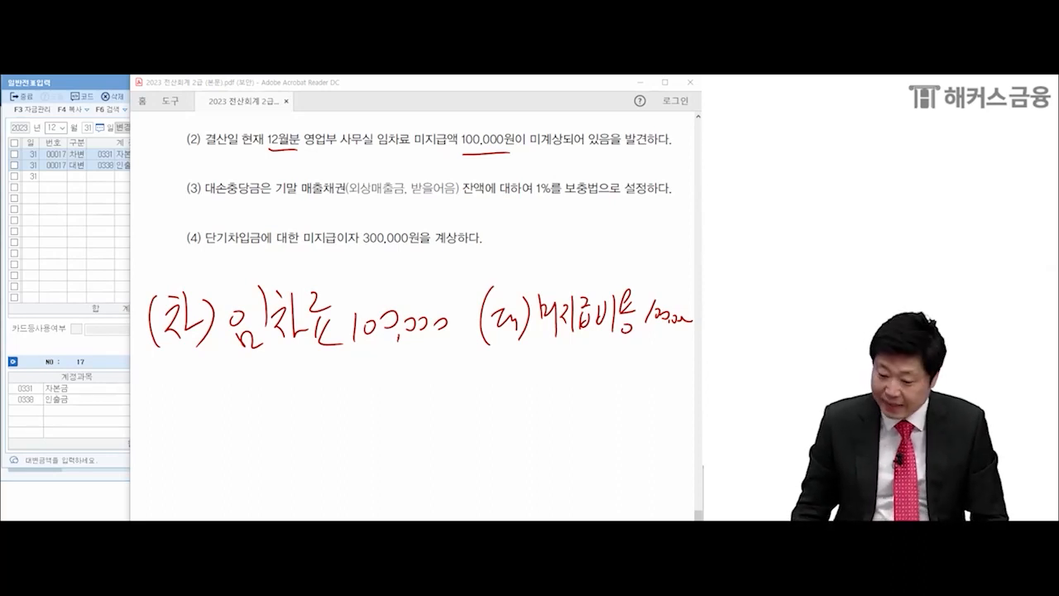
pyautogui.moveTo(174, 364); pyautogui.dragTo(677, 354)
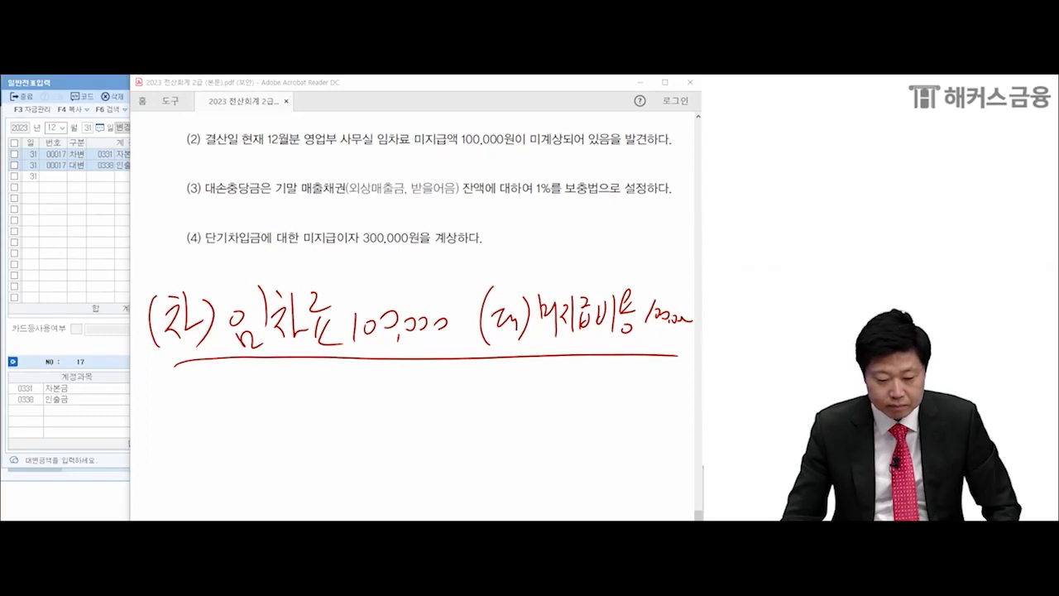
# In 일반전표입력, add a December 31 debit line for 0819 임차료 (판매관리비) with an amount of 100,000.
pyautogui.hotkey('alt', 'Tab')
pyautogui.press('Return')
pyautogui.write('3이ㅁ차')
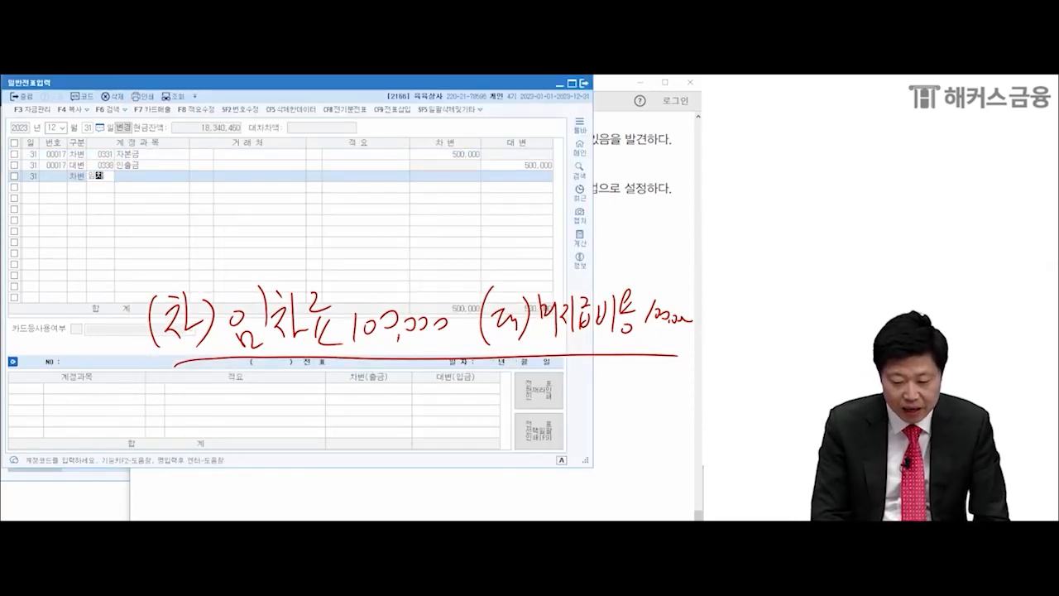
pyautogui.press('Return')
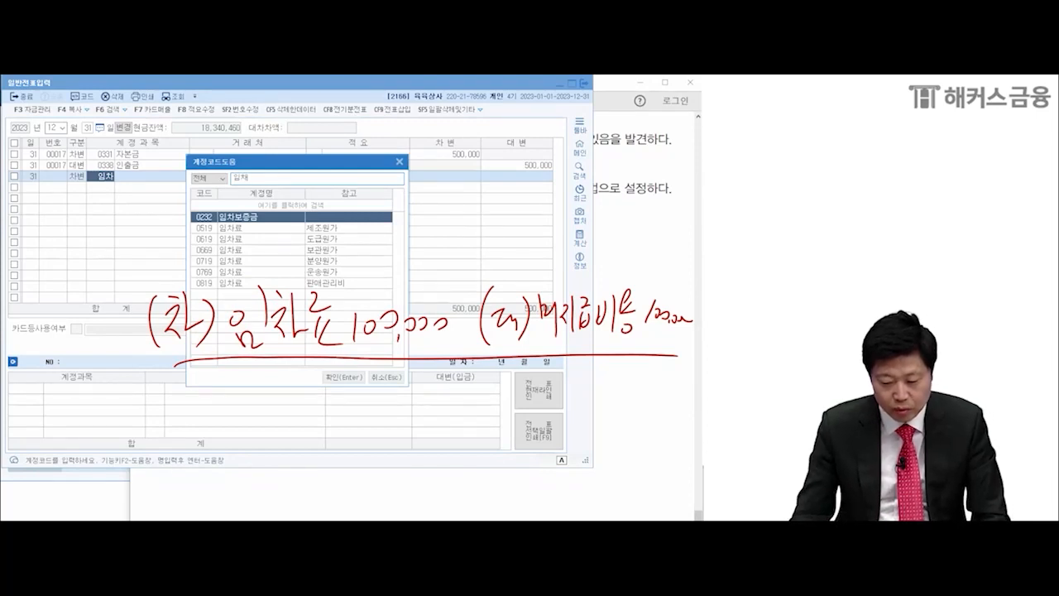
pyautogui.press('Down')
pyautogui.press('Down')
pyautogui.press('Down')
pyautogui.press('Down')
pyautogui.press('Down')
pyautogui.press('Down')
pyautogui.press('Return')
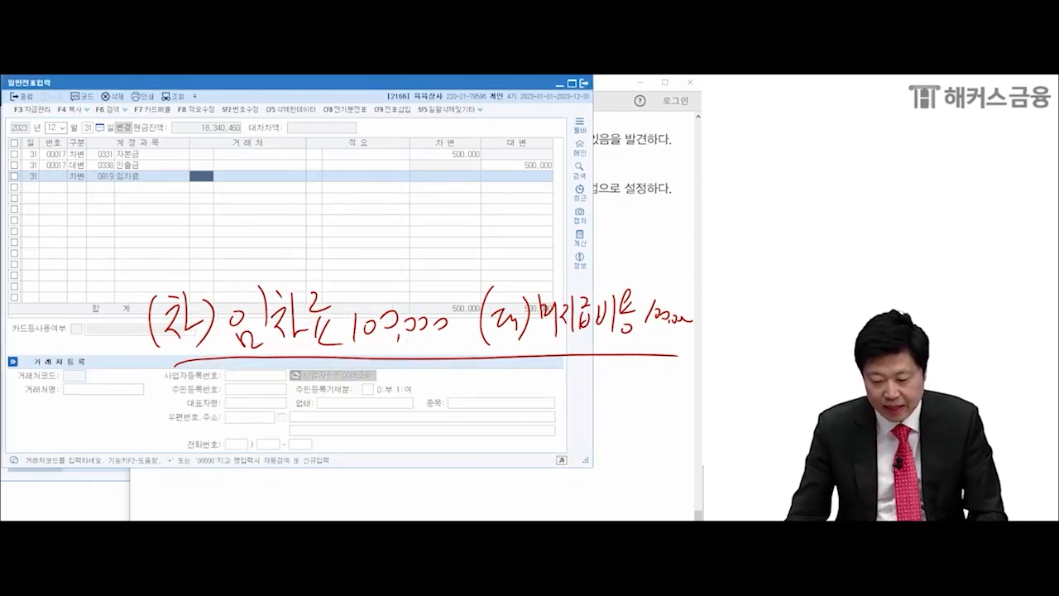
pyautogui.press('Return')
pyautogui.press('Return')
pyautogui.write('1000000')
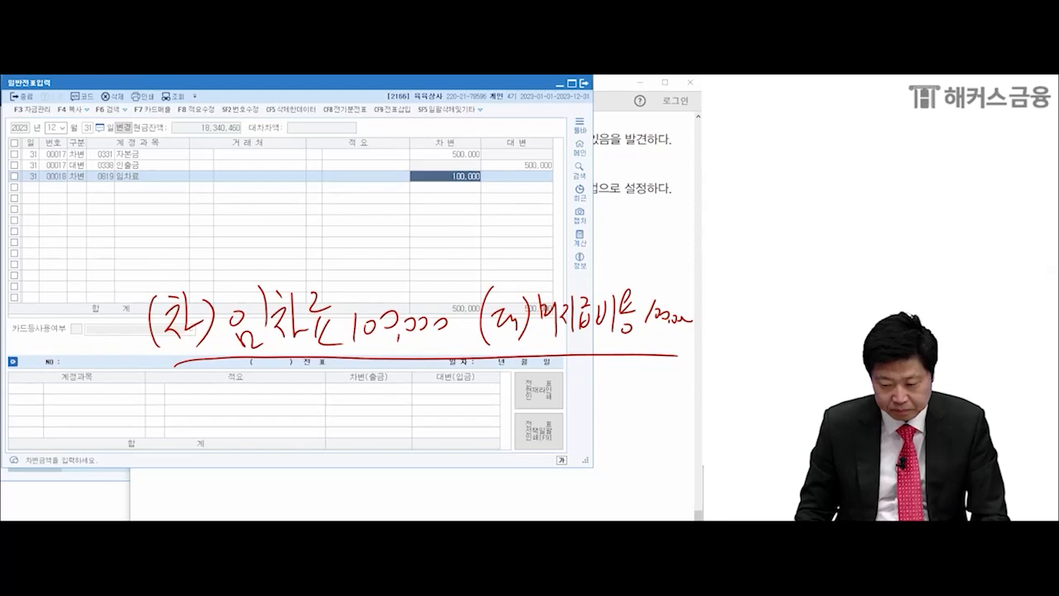
# Add the matching December 31 credit line for 0262 미지급비용 with an amount of 100,000.
pyautogui.press('Return')
pyautogui.write('4미지급')
pyautogui.press('Return')
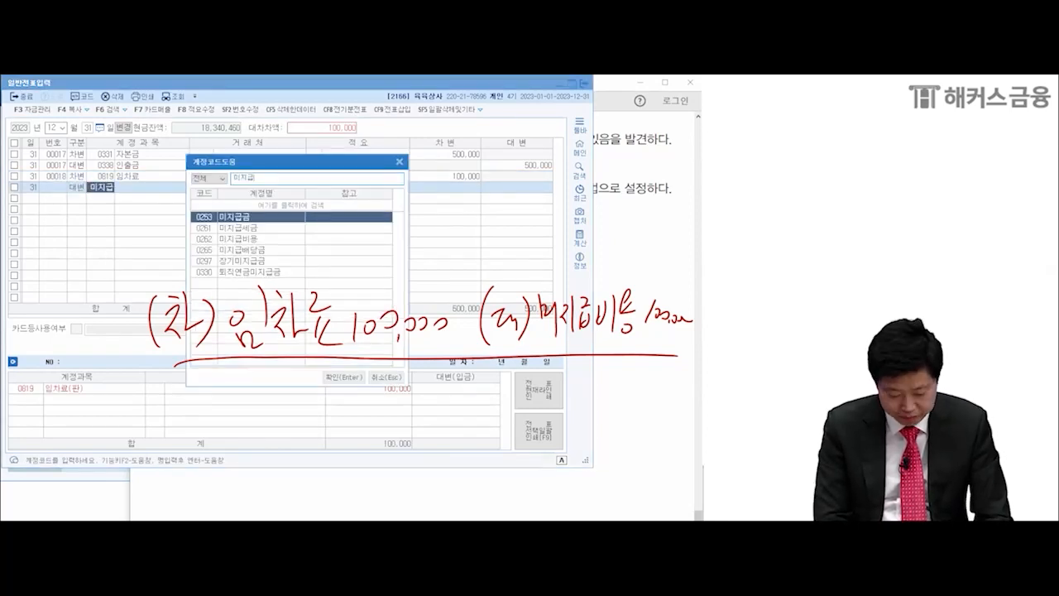
pyautogui.write('비')
pyautogui.press('Return')
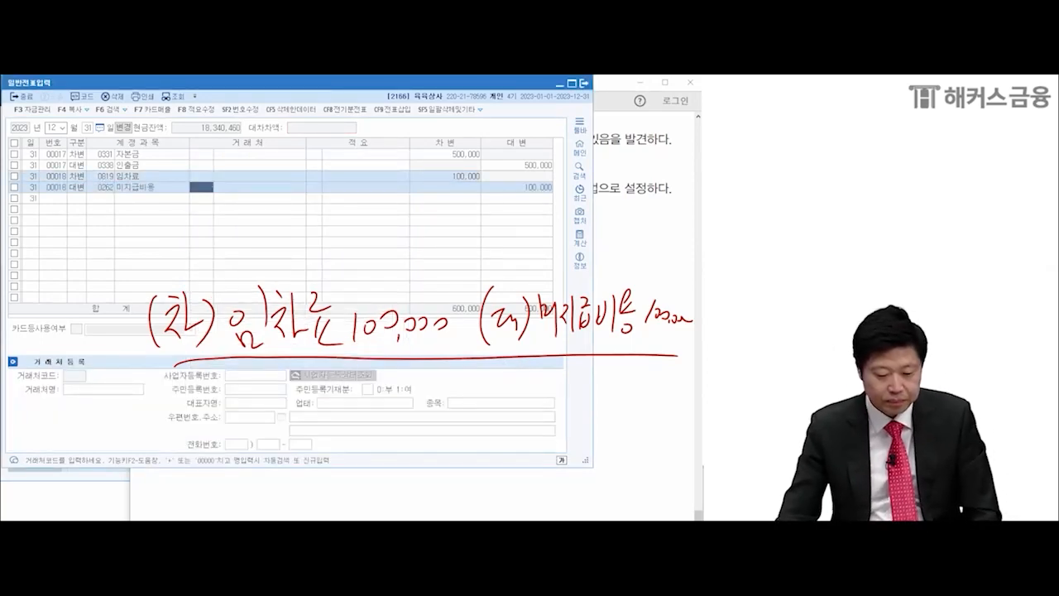
# Clear the handwriting and bring item (3) on the 대손충당금 into view in the PDF.
pyautogui.press('Escape')
pyautogui.hotkey('alt', 'Tab')
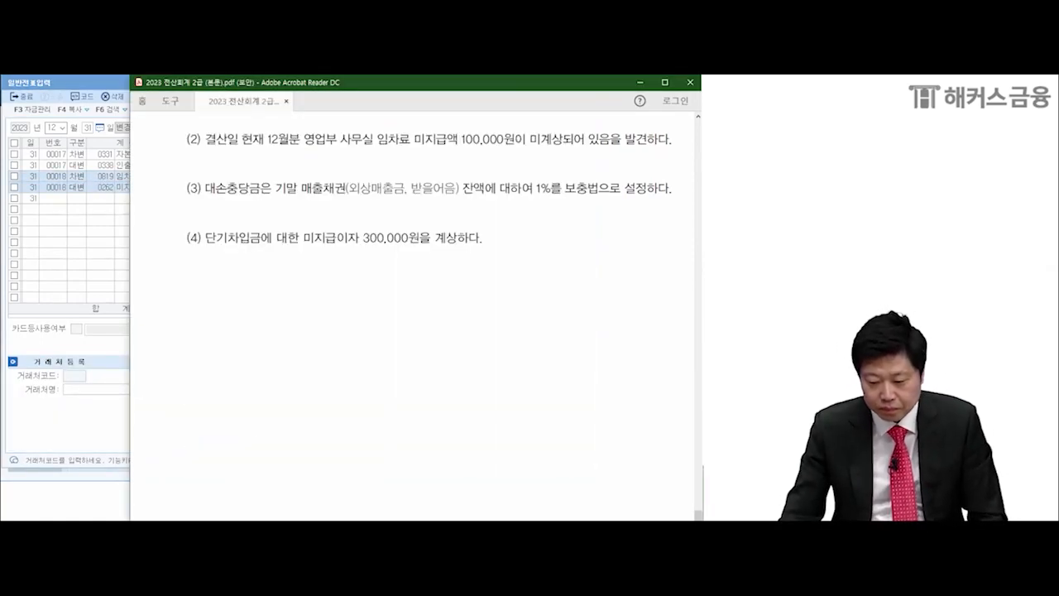
pyautogui.scroll(-2, 414, 314)
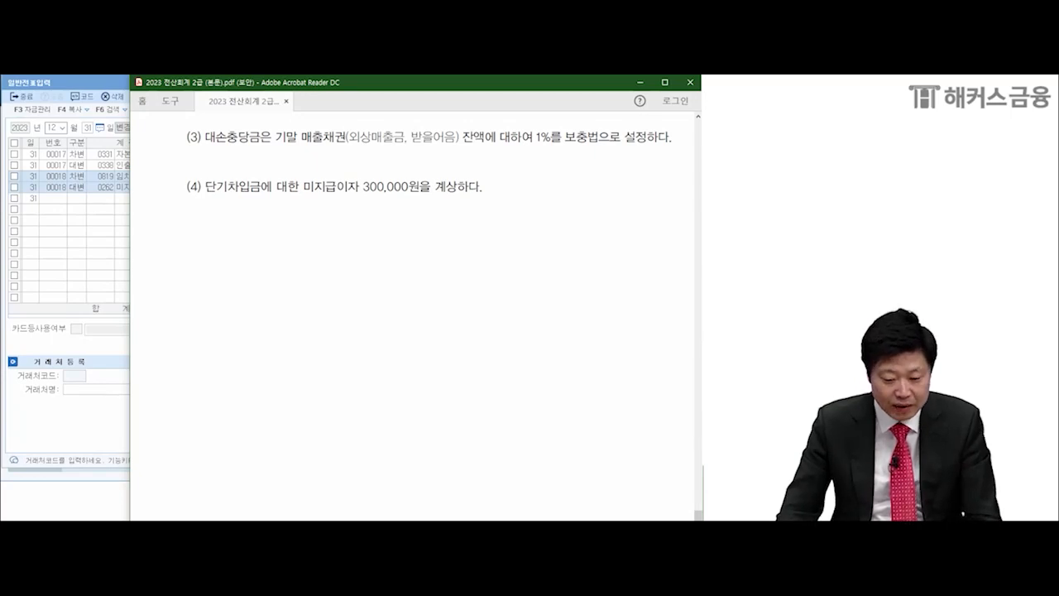
# Switch to the 합계잔액시산표, show its current assets, and circle the 외상매출금 and 받을어음 debit balances.
pyautogui.hotkey('alt', 'Tab')
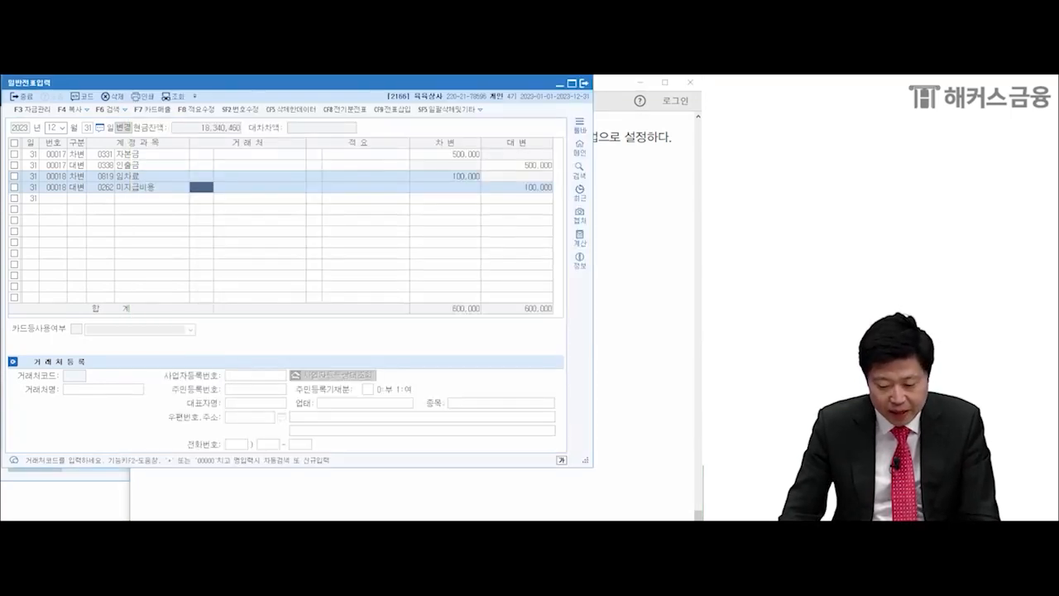
pyautogui.hotkey('alt', 'Tab')
pyautogui.click(273, 287)
pyautogui.scroll(6, 273, 286)
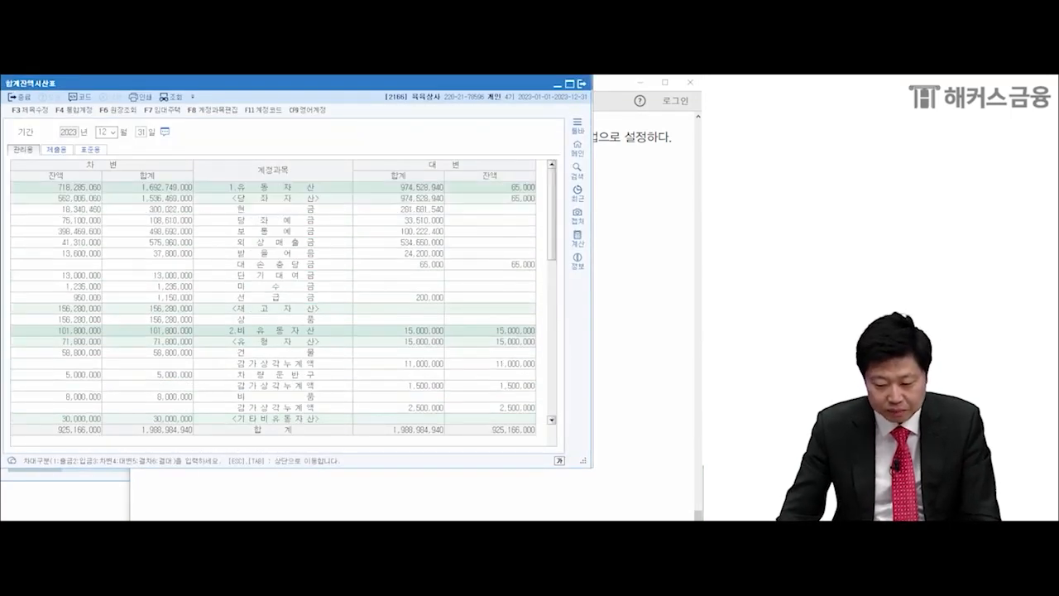
pyautogui.click(273, 308)
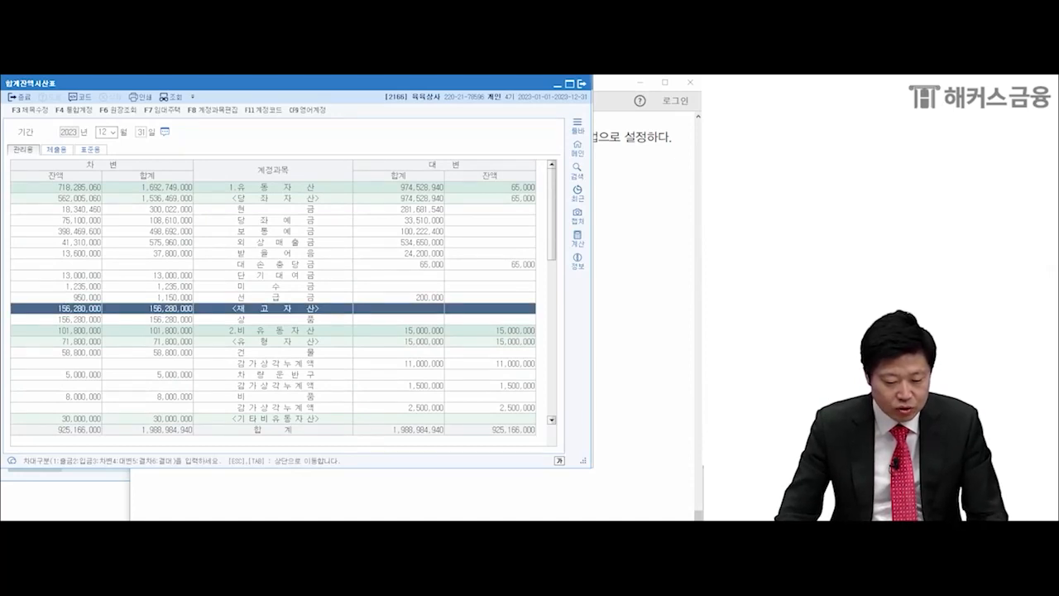
pyautogui.hotkey('alt', 'Tab')
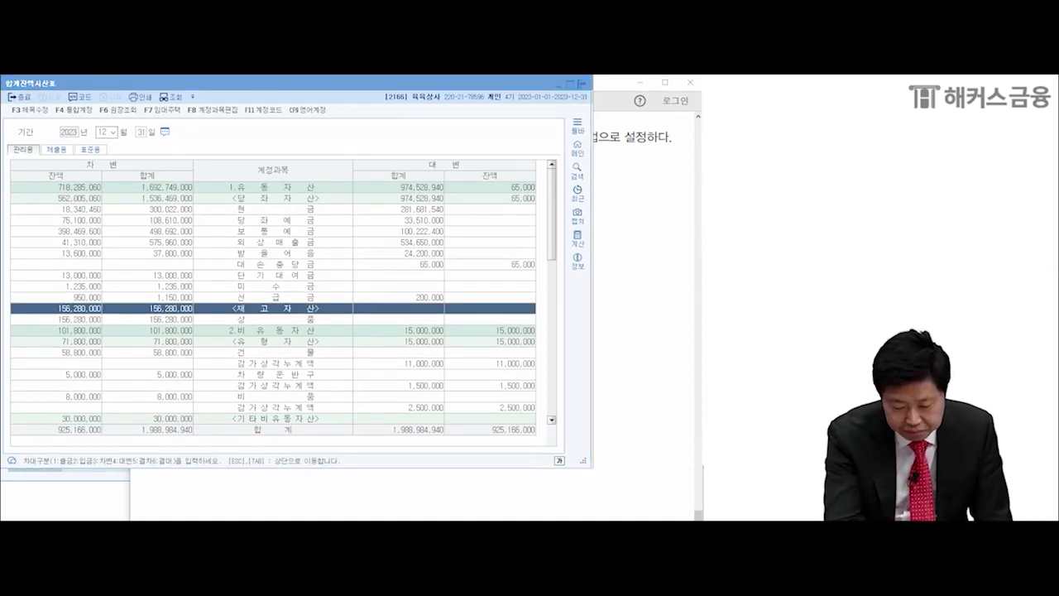
pyautogui.moveTo(110, 245)
pyautogui.mouseDown()
pyautogui.moveTo(65, 247)
pyautogui.moveTo(116, 238)
pyautogui.moveTo(66, 261)
pyautogui.moveTo(96, 246)
pyautogui.moveTo(108, 259)
pyautogui.mouseUp()
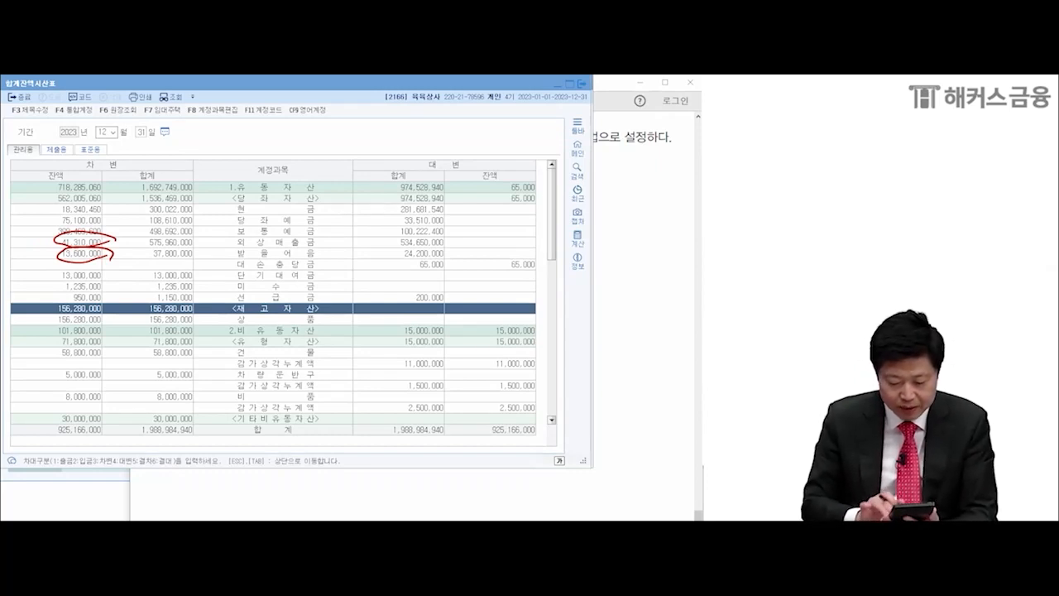
# Handwrite the 외상매출금 allowance calculation 413,100 − 0 = 413,100 above the trial balance.
pyautogui.moveTo(257, 119)
pyautogui.mouseDown()
pyautogui.moveTo(243, 131)
pyautogui.moveTo(268, 128)
pyautogui.mouseUp()
pyautogui.moveTo(258, 117)
pyautogui.mouseDown()
pyautogui.moveTo(260, 141)
pyautogui.moveTo(302, 140)
pyautogui.mouseUp()
pyautogui.moveTo(315, 123)
pyautogui.mouseDown()
pyautogui.moveTo(309, 135)
pyautogui.moveTo(326, 121)
pyautogui.mouseUp()
pyautogui.moveTo(342, 120); pyautogui.dragTo(344, 119)
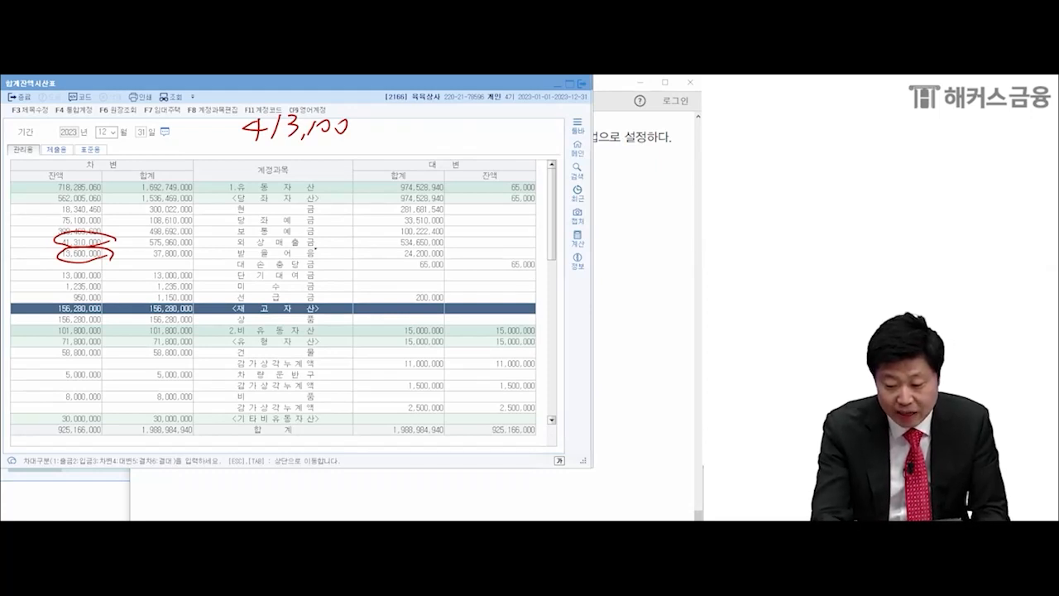
pyautogui.moveTo(366, 132); pyautogui.dragTo(380, 131)
pyautogui.moveTo(416, 123)
pyautogui.mouseDown()
pyautogui.moveTo(401, 134)
pyautogui.moveTo(426, 115)
pyautogui.mouseUp()
pyautogui.moveTo(419, 119); pyautogui.dragTo(386, 150)
pyautogui.moveTo(447, 129); pyautogui.dragTo(462, 136)
pyautogui.moveTo(515, 112)
pyautogui.mouseDown()
pyautogui.moveTo(505, 121)
pyautogui.moveTo(526, 124)
pyautogui.mouseUp()
pyautogui.moveTo(521, 113)
pyautogui.mouseDown()
pyautogui.moveTo(519, 136)
pyautogui.moveTo(536, 134)
pyautogui.mouseUp()
pyautogui.moveTo(553, 104)
pyautogui.mouseDown()
pyautogui.moveTo(564, 106)
pyautogui.moveTo(550, 132)
pyautogui.moveTo(577, 132)
pyautogui.mouseUp()
pyautogui.moveTo(591, 106); pyautogui.dragTo(589, 122)
pyautogui.moveTo(603, 111); pyautogui.dragTo(617, 113)
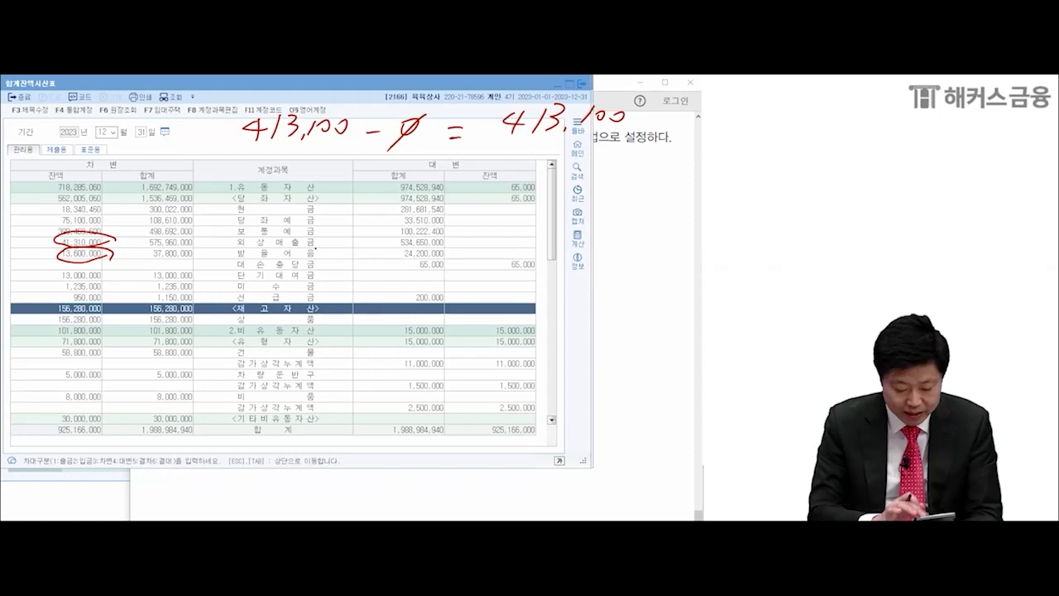
# Underline the existing 대손충당금 credit balance and handwrite the 받을어음 allowance calculation 136,000 − 65,000 = 71,000.
pyautogui.moveTo(260, 156)
pyautogui.mouseDown()
pyautogui.moveTo(257, 169)
pyautogui.moveTo(297, 175)
pyautogui.mouseUp()
pyautogui.moveTo(314, 159); pyautogui.dragTo(324, 162)
pyautogui.moveTo(346, 159); pyautogui.dragTo(336, 163)
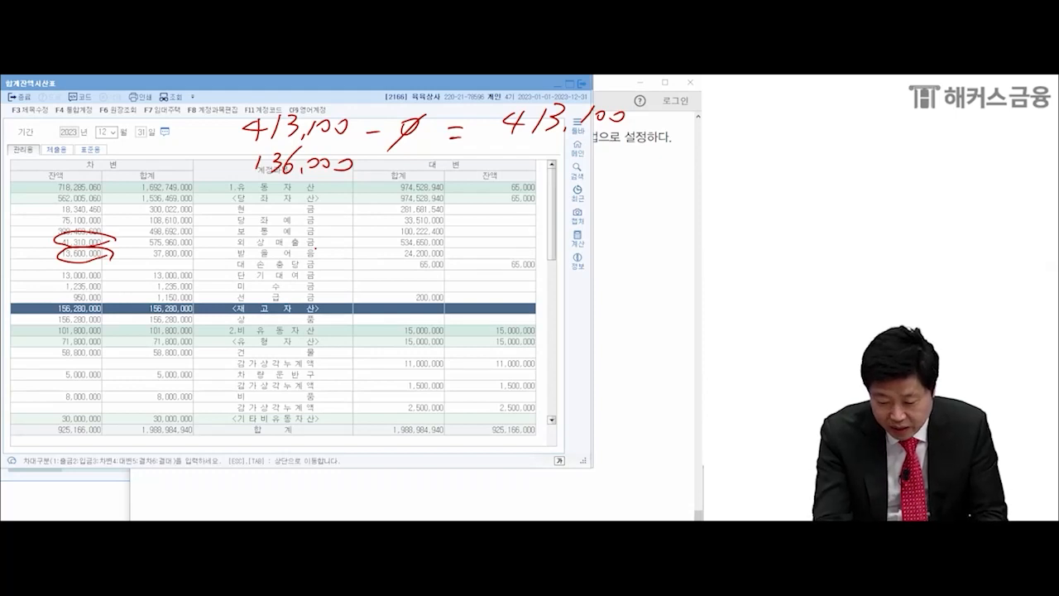
pyautogui.moveTo(510, 269); pyautogui.dragTo(535, 265)
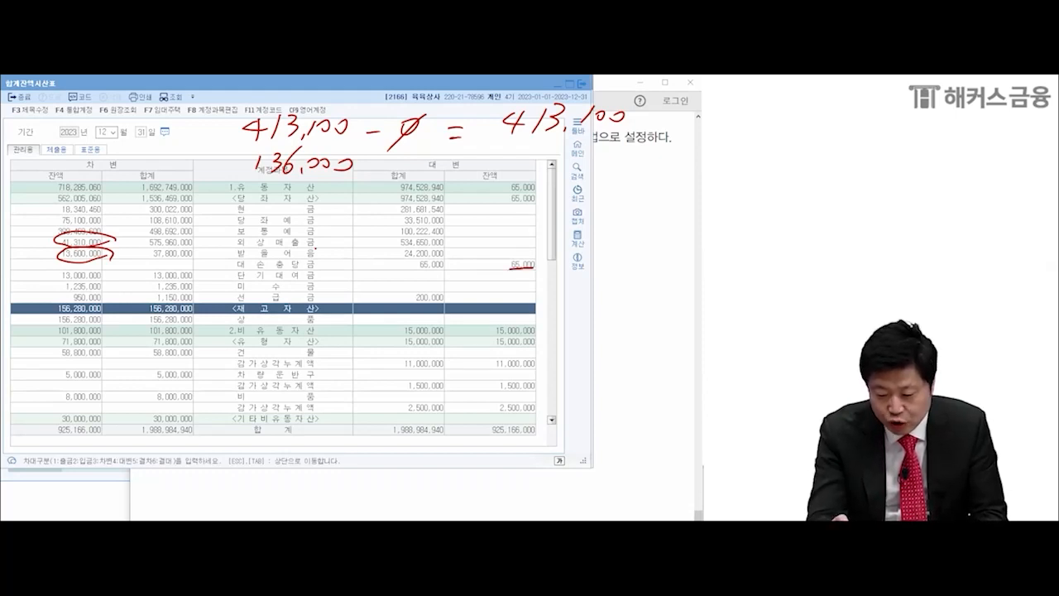
pyautogui.moveTo(379, 166); pyautogui.dragTo(397, 166)
pyautogui.moveTo(427, 150)
pyautogui.mouseDown()
pyautogui.moveTo(410, 172)
pyautogui.moveTo(415, 162)
pyautogui.mouseUp()
pyautogui.moveTo(435, 151); pyautogui.dragTo(429, 170)
pyautogui.moveTo(441, 154); pyautogui.dragTo(462, 170)
pyautogui.moveTo(473, 161); pyautogui.dragTo(479, 170)
pyautogui.moveTo(501, 163); pyautogui.dragTo(526, 172)
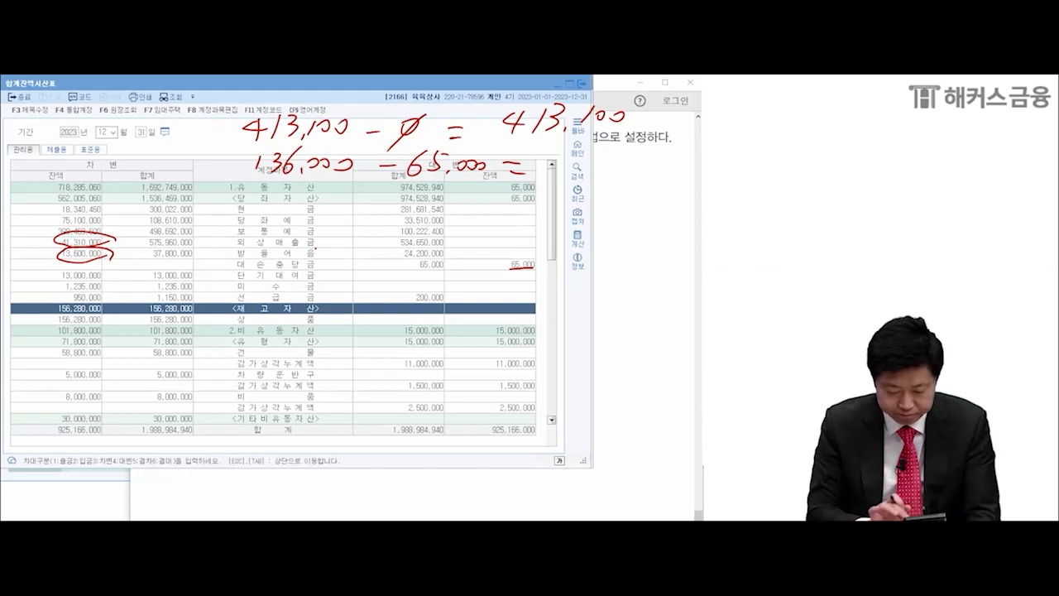
pyautogui.moveTo(553, 152)
pyautogui.mouseDown()
pyautogui.moveTo(549, 172)
pyautogui.moveTo(582, 172)
pyautogui.mouseUp()
pyautogui.moveTo(597, 165); pyautogui.dragTo(605, 162)
pyautogui.moveTo(622, 161); pyautogui.dragTo(642, 163)
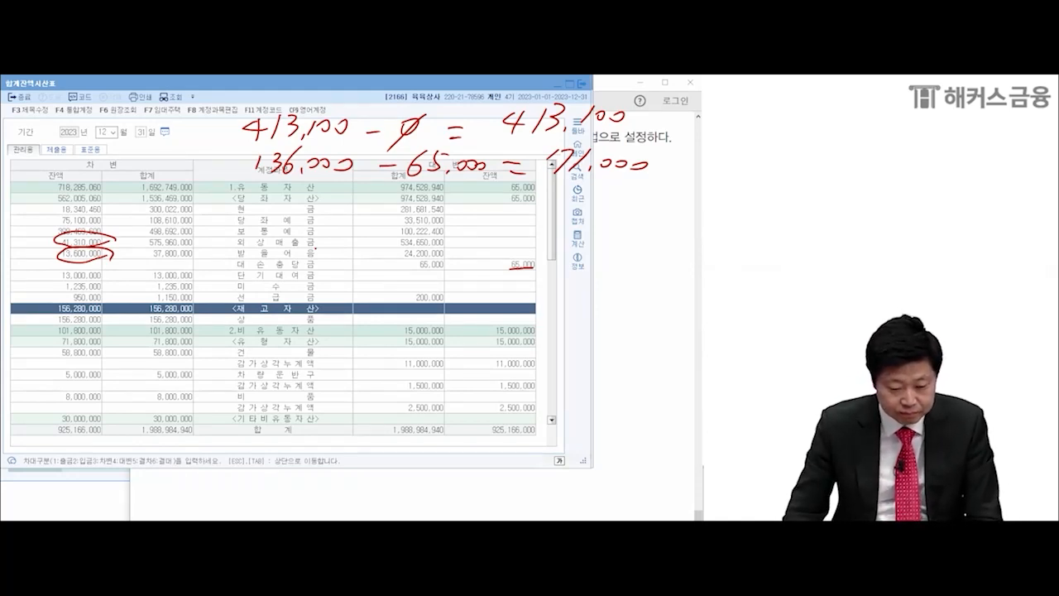
# In 일반전표입력, add a December 31 credit line for 0109 대손충당금 (외상매출금) with an amount of 413,100.
pyautogui.hotkey('alt', 'Tab')
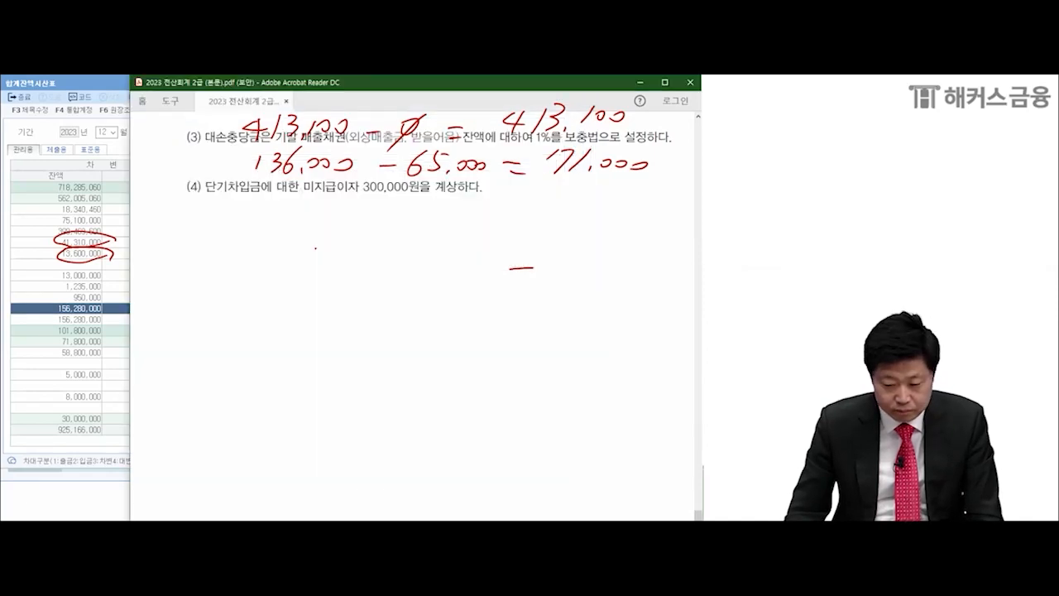
pyautogui.hotkey('alt', 'Tab')
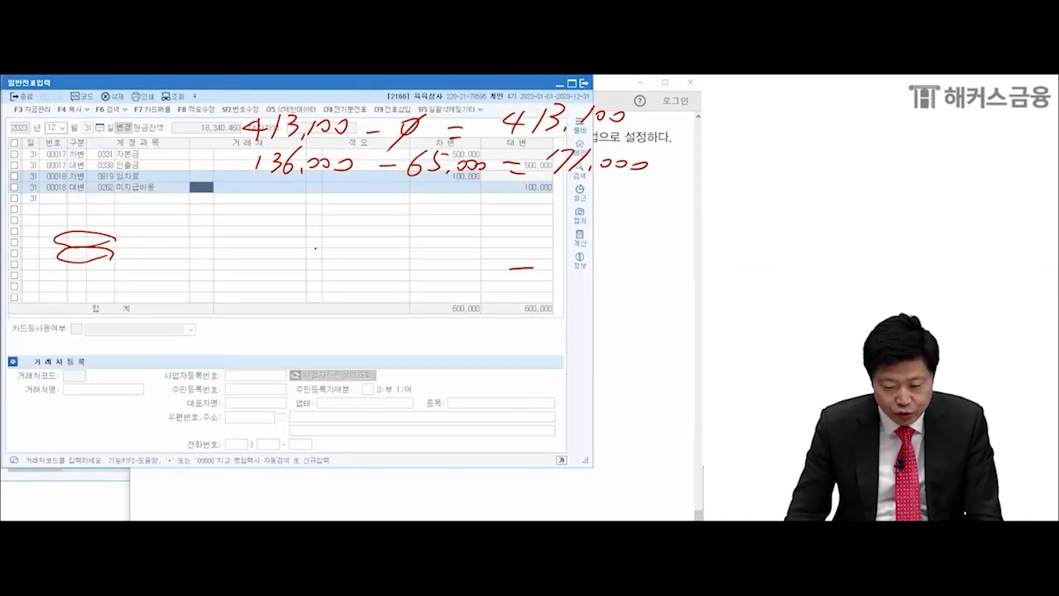
pyautogui.press('Down')
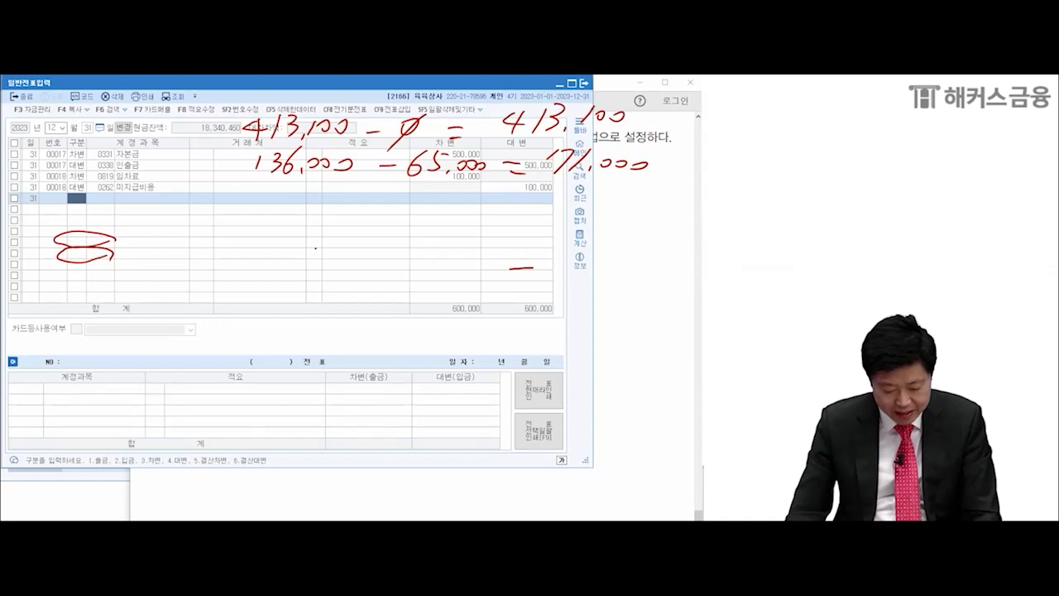
pyautogui.write('4대손충')
pyautogui.press('Return')
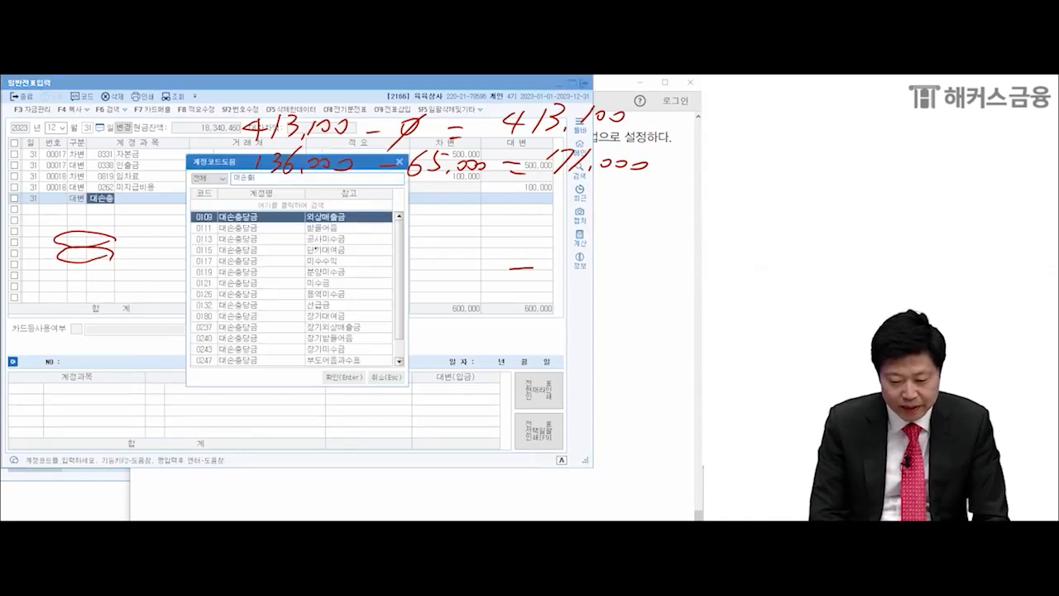
pyautogui.press('Return')
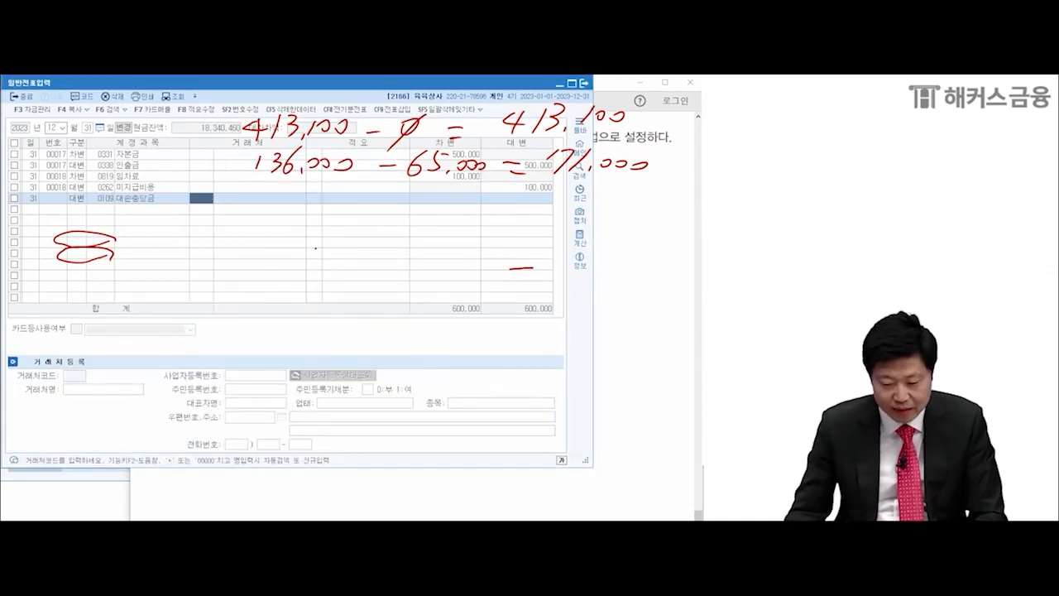
pyautogui.press('Return')
pyautogui.press('Return')
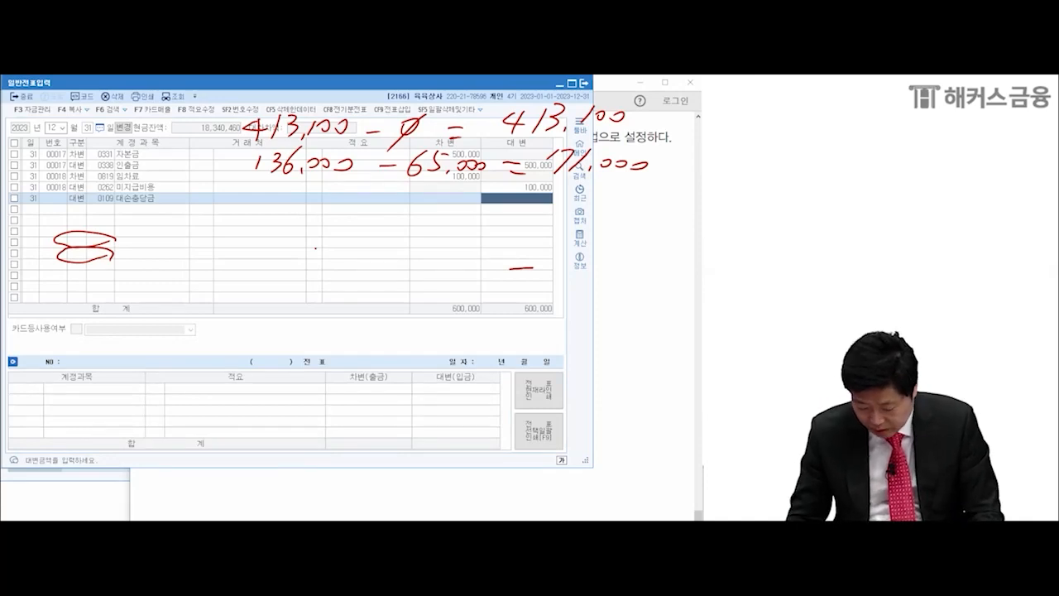
pyautogui.write('413,100')
pyautogui.press('Return')
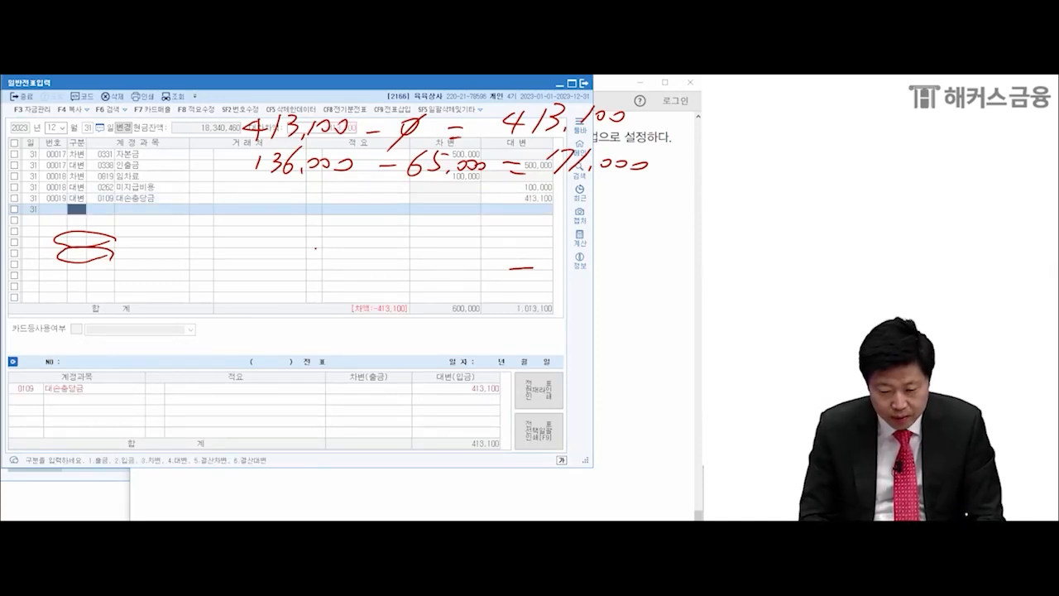
# Add a second credit line for 0111 대손충당금 (받을어음) with an amount of 71,000.
pyautogui.write('4')
pyautogui.press('Return')
pyautogui.write('대소')
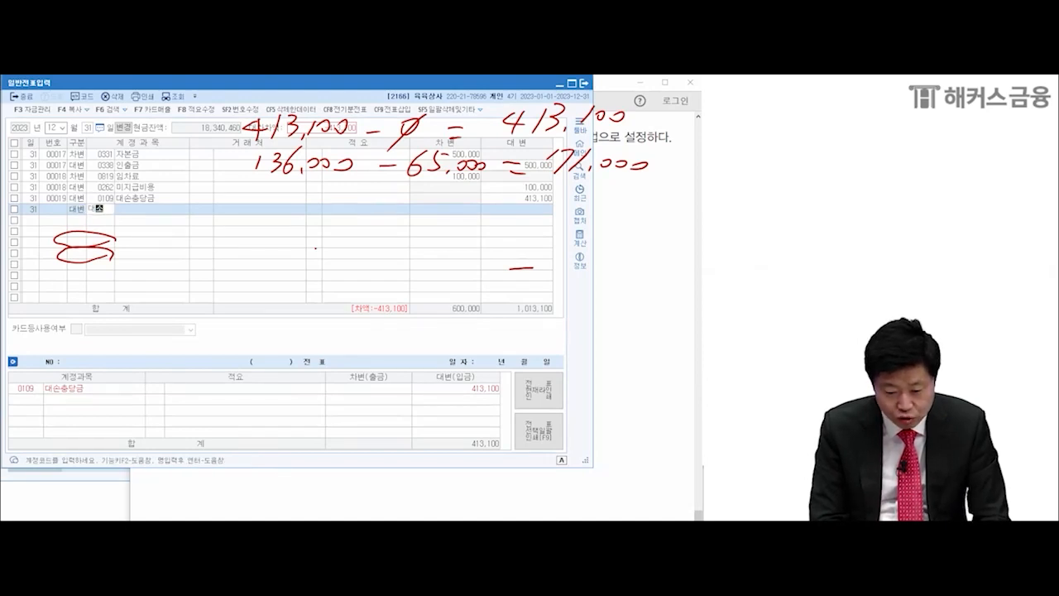
pyautogui.write('ㄴ충')
pyautogui.press('Return')
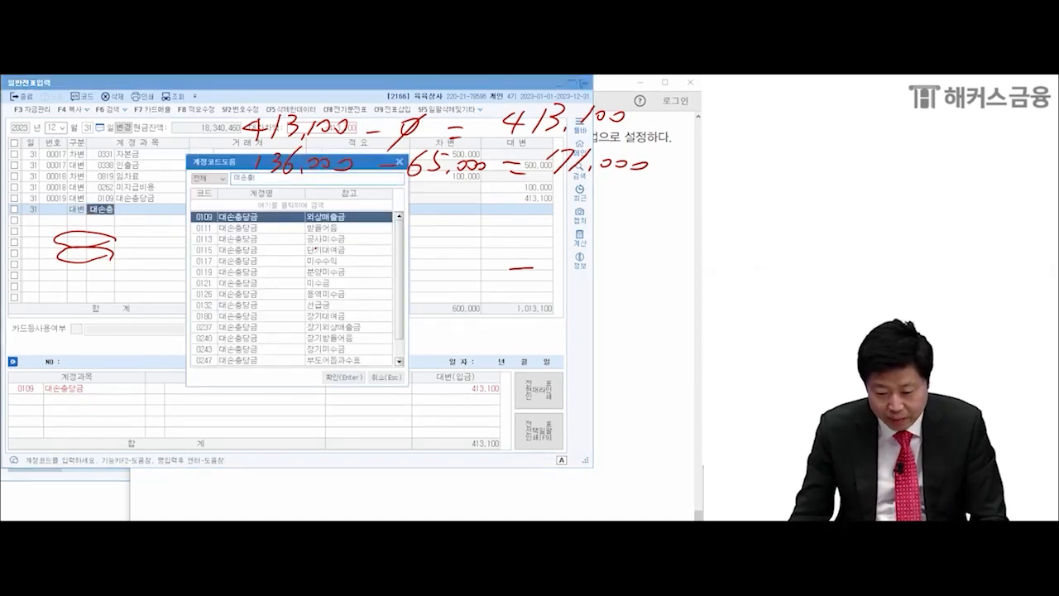
pyautogui.press('Down')
pyautogui.press('Return')
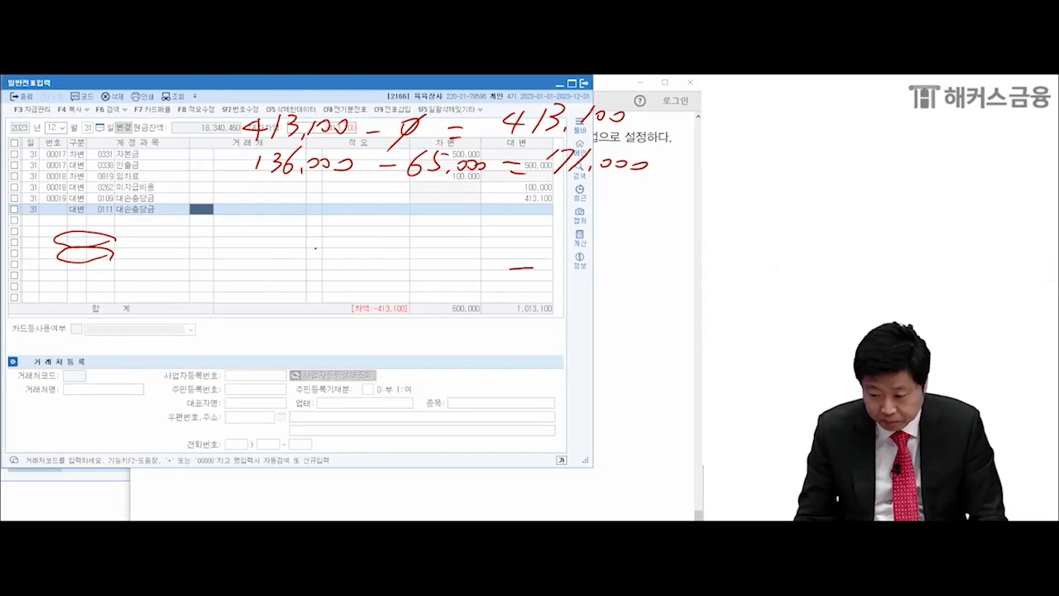
pyautogui.press('Return')
pyautogui.press('Return')
pyautogui.write('71+')
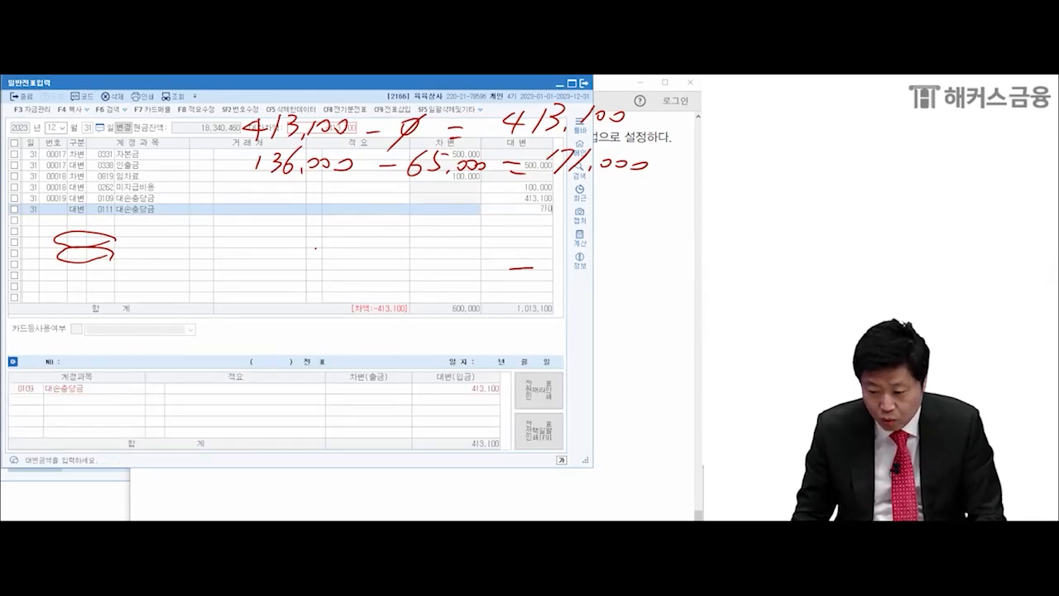
pyautogui.press('Return')
# Complete the voucher with a debit line for 0835 대손상각비 (판매관리비) of 484,100.
pyautogui.write('3')
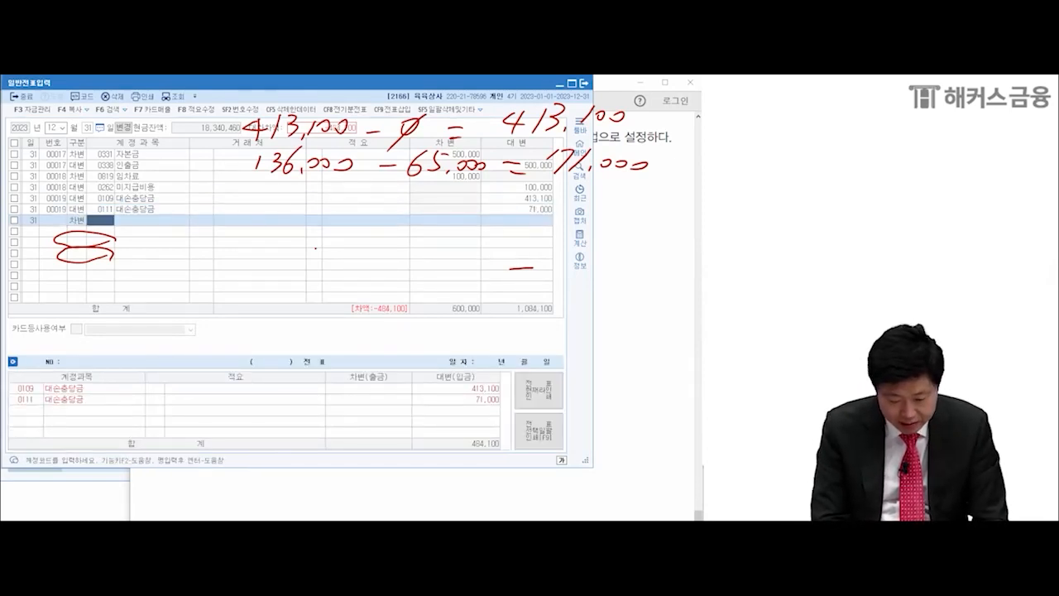
pyautogui.write('대손충')
pyautogui.press('Return')
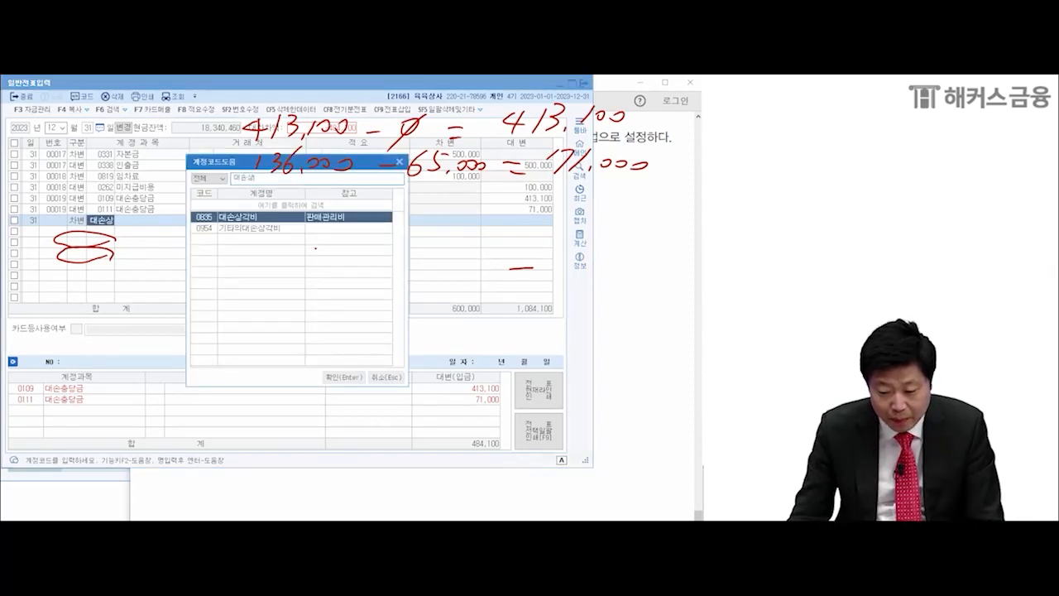
pyautogui.press('Return')
pyautogui.press('Return')
pyautogui.press('Return')
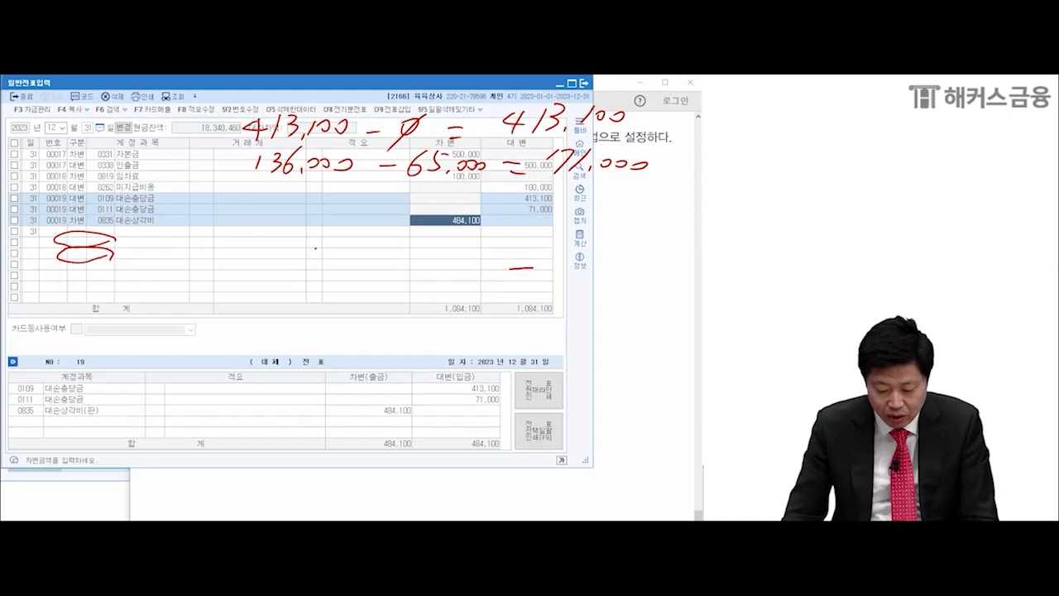
# Return to the 합계잔액시산표, reload its data, and erase the two circles and the underline.
pyautogui.hotkey('alt', 'Tab')
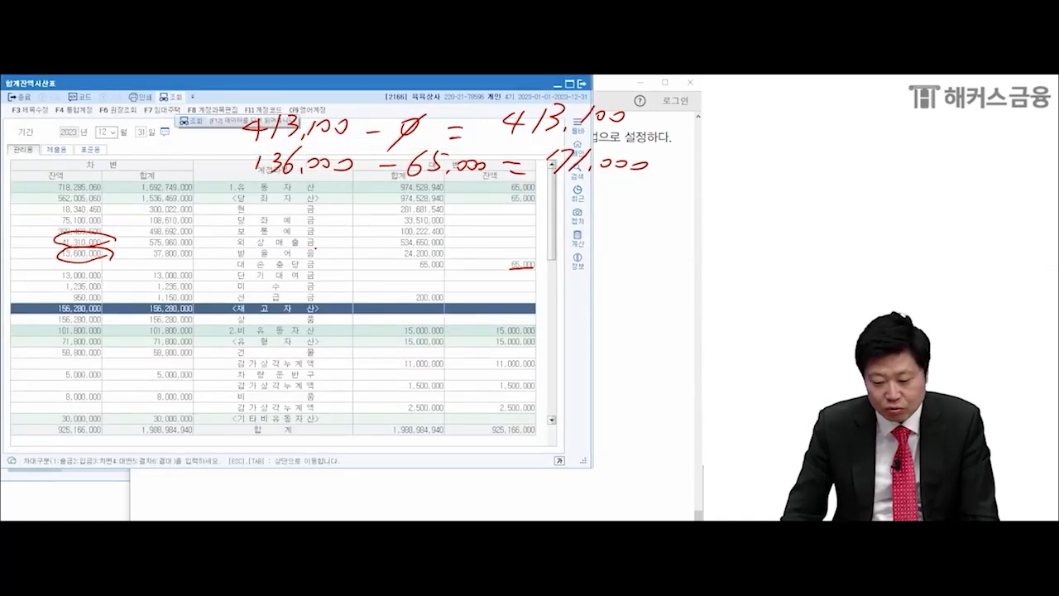
pyautogui.press('F12')
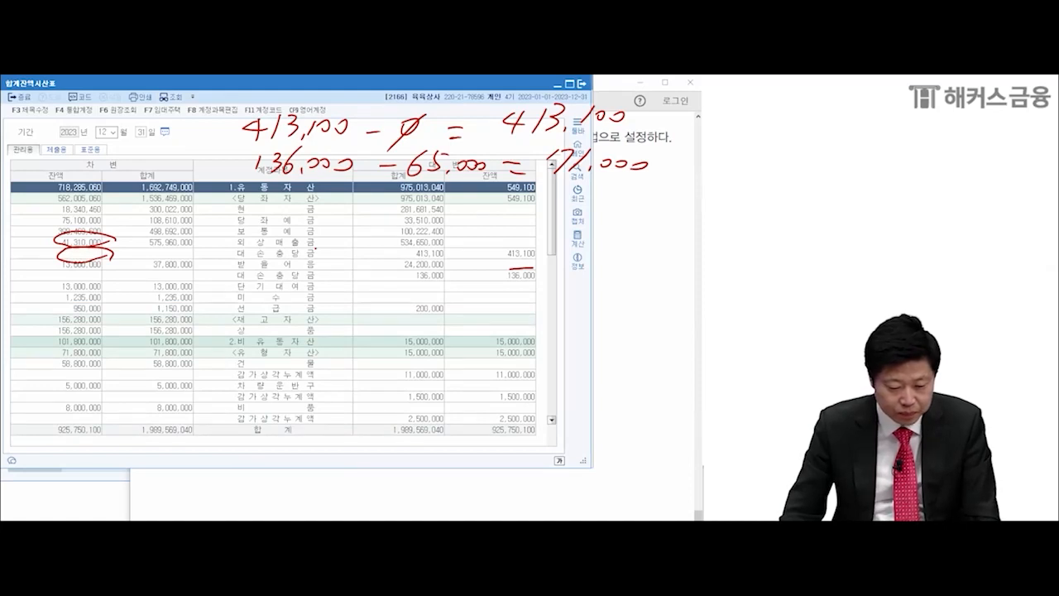
pyautogui.hotkey('ctrl', 'z')
pyautogui.hotkey('ctrl', 'z')
pyautogui.hotkey('ctrl', 'z')
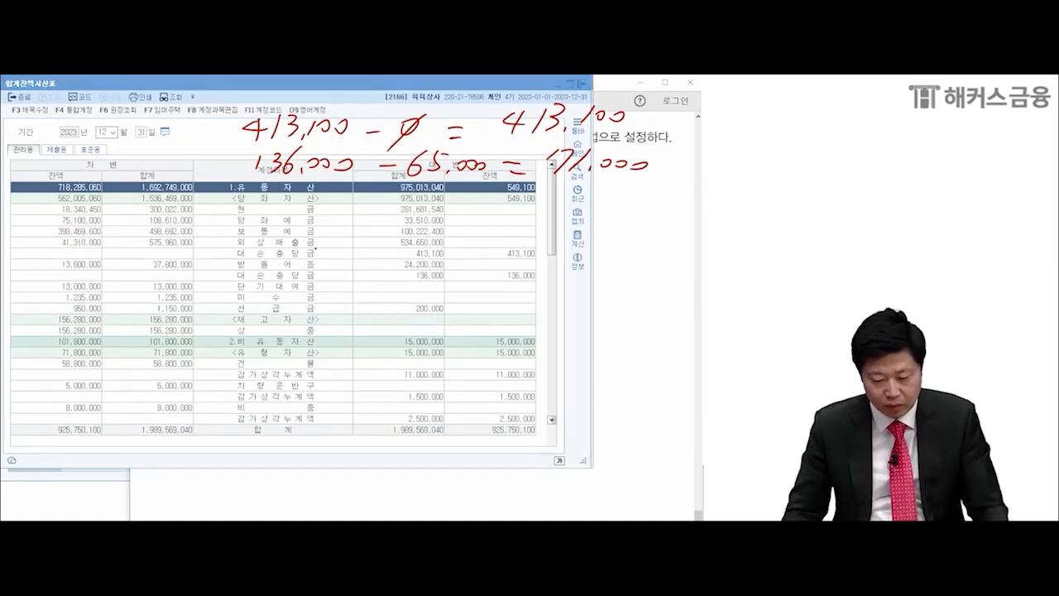
# Circle 외상매출금 and its 대손충당금 with their balances, and draw an arrow from the receivable balance to the allowance.
pyautogui.moveTo(328, 243)
pyautogui.mouseDown()
pyautogui.moveTo(238, 242)
pyautogui.moveTo(334, 250)
pyautogui.mouseUp()
pyautogui.moveTo(110, 242)
pyautogui.mouseDown()
pyautogui.moveTo(90, 237)
pyautogui.moveTo(99, 244)
pyautogui.mouseUp()
pyautogui.moveTo(103, 241)
pyautogui.mouseDown()
pyautogui.moveTo(216, 212)
pyautogui.moveTo(483, 246)
pyautogui.mouseUp()
pyautogui.moveTo(320, 250)
pyautogui.mouseDown()
pyautogui.moveTo(303, 260)
pyautogui.moveTo(319, 252)
pyautogui.mouseUp()
pyautogui.moveTo(518, 263); pyautogui.dragTo(566, 267)
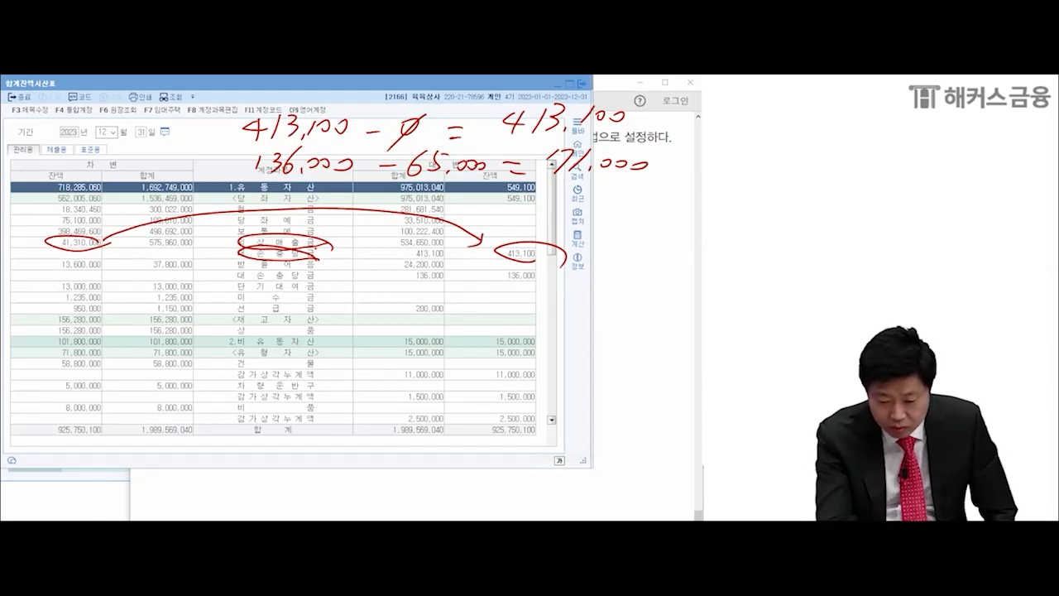
# Circle the 받을어음 balance and its 대손충당금 balance, link them with an arrow, and clear all handwriting.
pyautogui.moveTo(116, 274)
pyautogui.mouseDown()
pyautogui.moveTo(110, 253)
pyautogui.moveTo(116, 269)
pyautogui.mouseUp()
pyautogui.moveTo(546, 273); pyautogui.dragTo(551, 297)
pyautogui.moveTo(93, 278)
pyautogui.mouseDown()
pyautogui.moveTo(154, 303)
pyautogui.moveTo(485, 283)
pyautogui.moveTo(490, 295)
pyautogui.mouseUp()
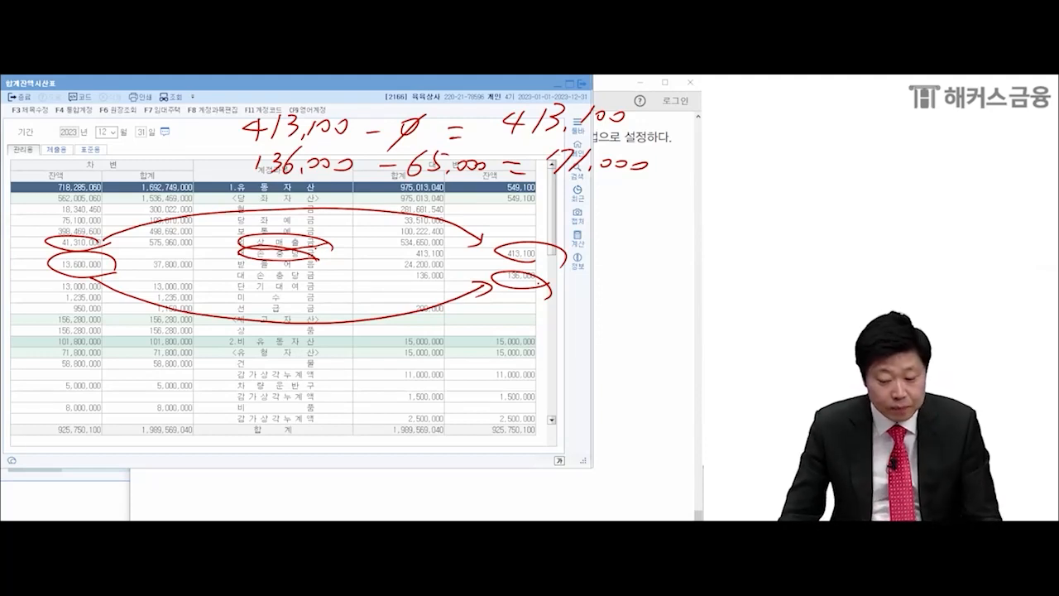
pyautogui.press('Escape')
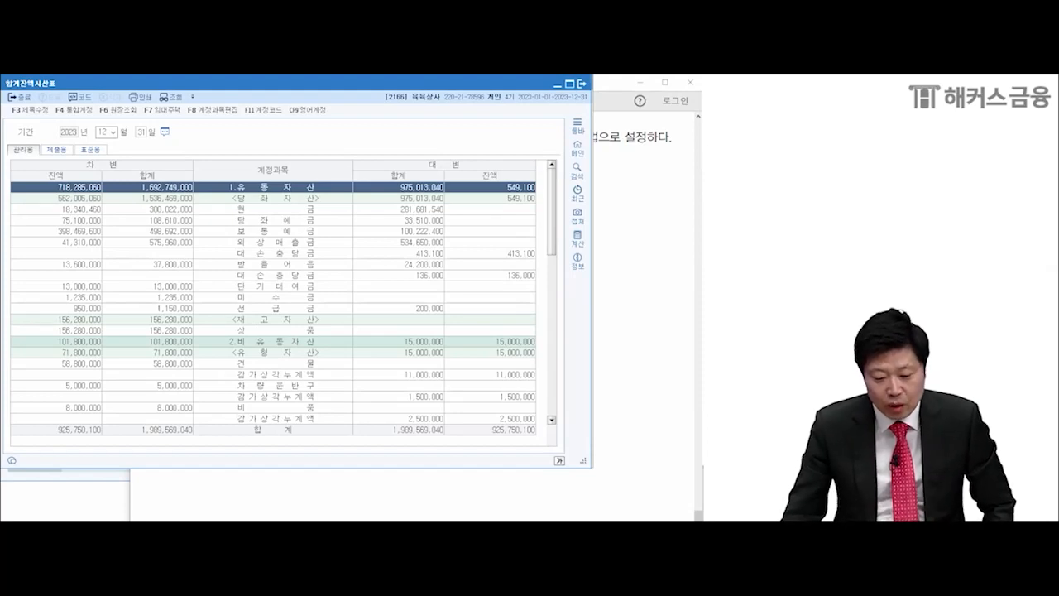
# Highlight 외상매출금, 받을어음 and the 받을어음 대손충당금 rows in the 합계잔액시산표, ending on 외상매출금.
pyautogui.click(275, 242)
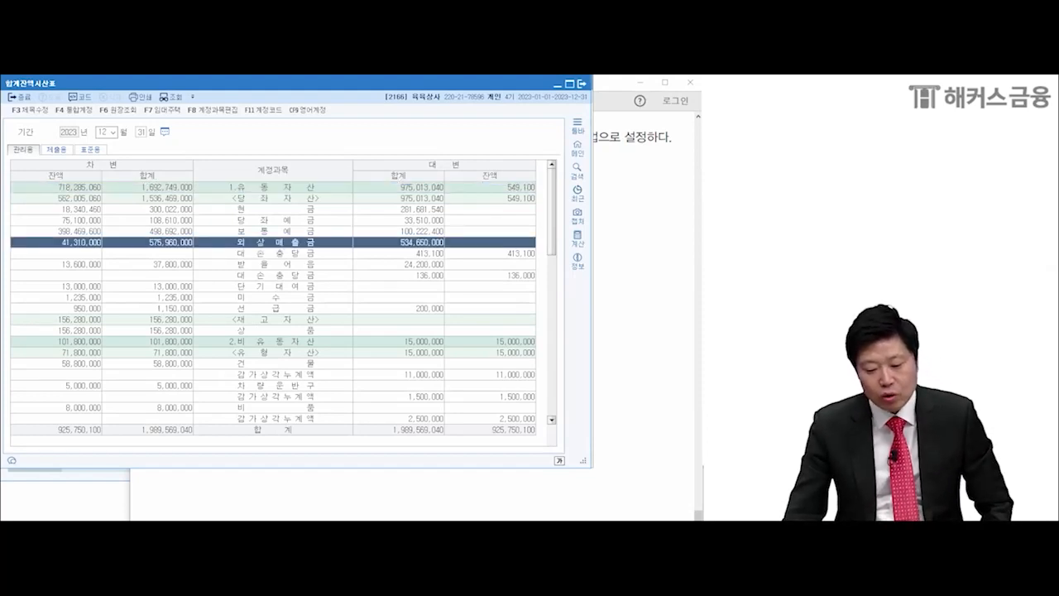
pyautogui.click(275, 265)
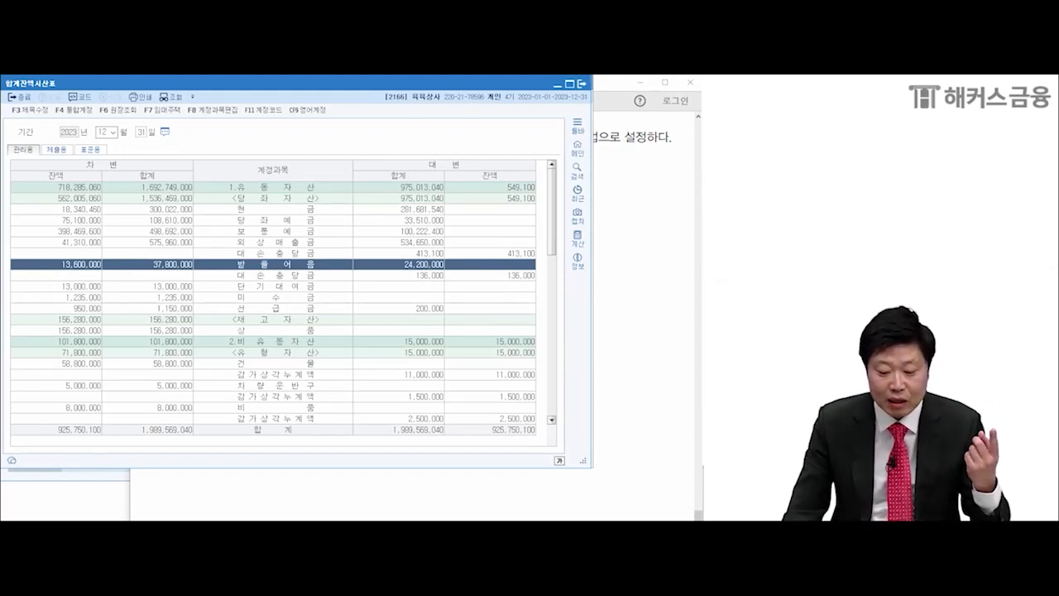
pyautogui.click(273, 243)
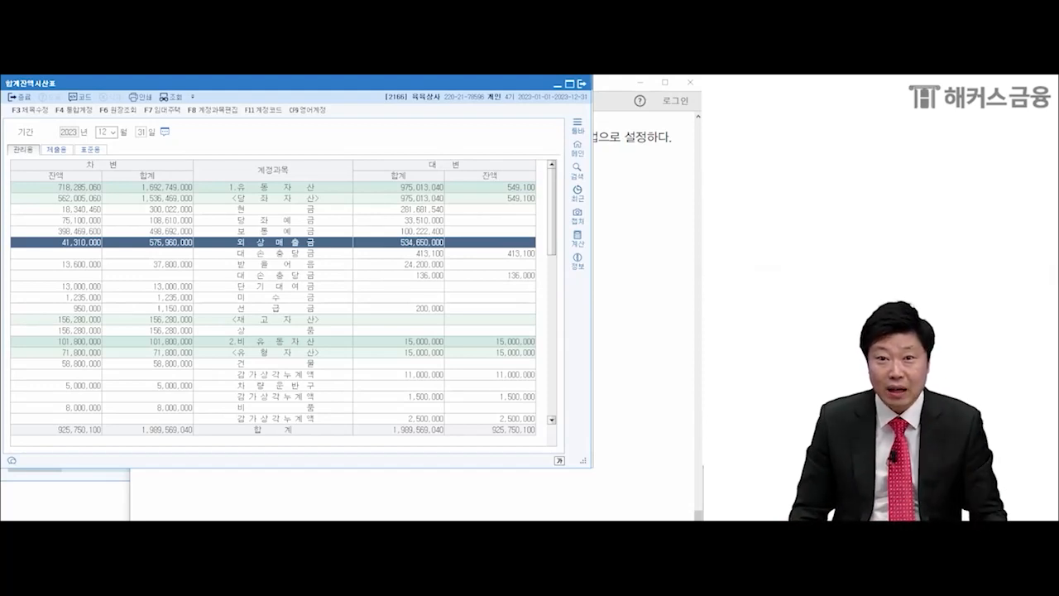
pyautogui.click(273, 275)
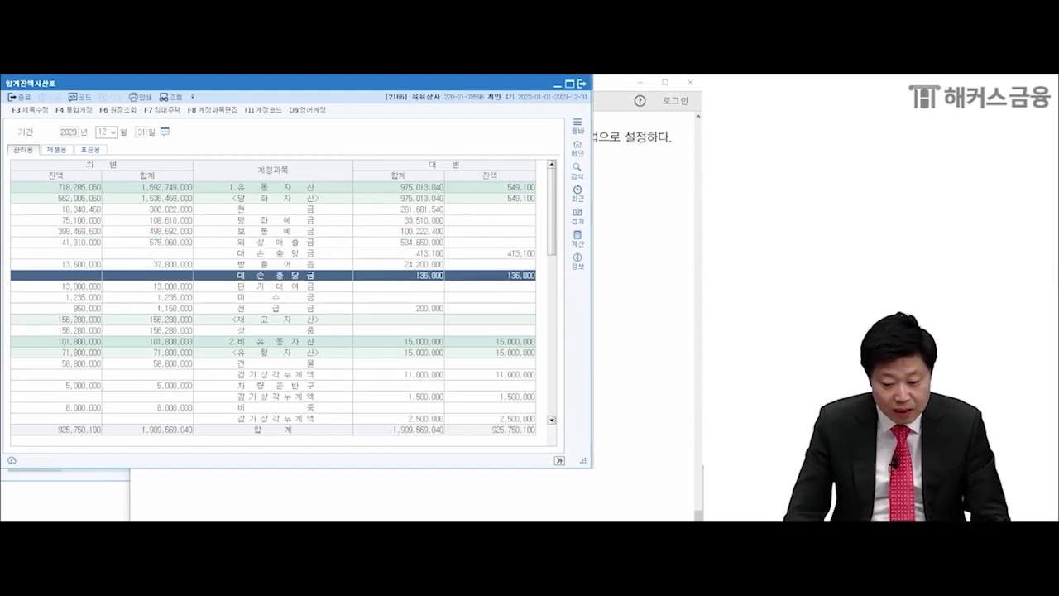
pyautogui.click(274, 242)
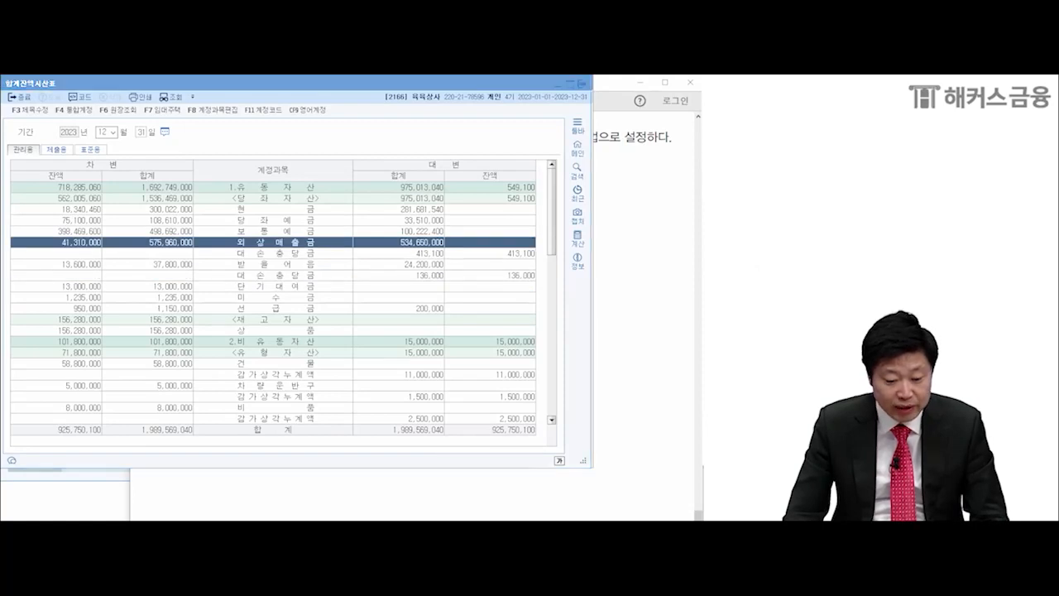
# Circle the 외상매출금 balance, handwrite a circled 40,000,000 above the table, and draw an arrow from it to the balance.
pyautogui.moveTo(108, 240); pyautogui.dragTo(54, 235)
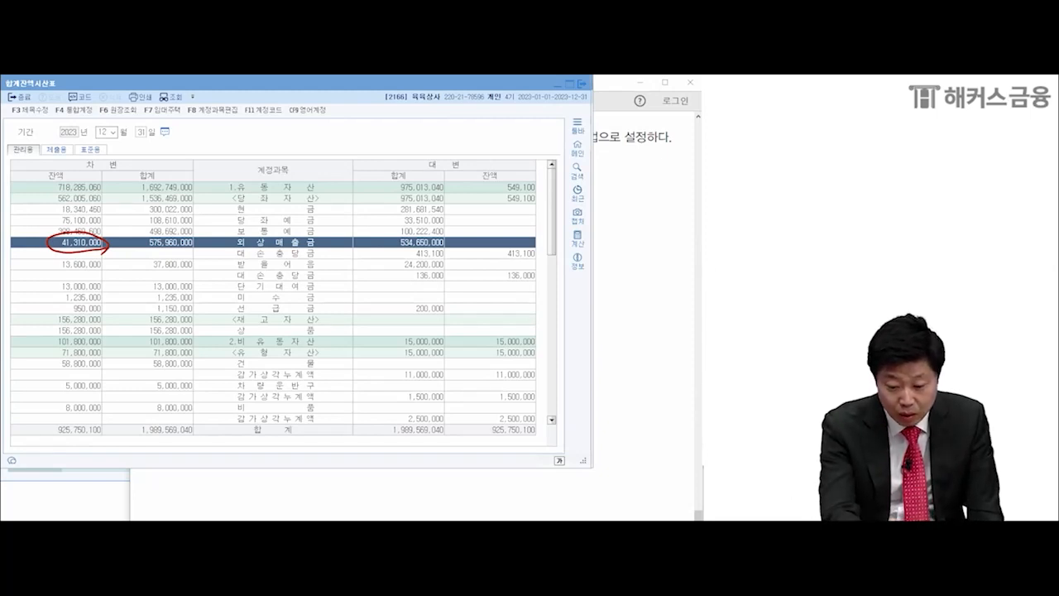
pyautogui.moveTo(237, 128)
pyautogui.mouseDown()
pyautogui.moveTo(255, 141)
pyautogui.moveTo(236, 154)
pyautogui.mouseUp()
pyautogui.moveTo(261, 125); pyautogui.dragTo(271, 153)
pyautogui.moveTo(286, 136); pyautogui.dragTo(288, 137)
pyautogui.moveTo(298, 142); pyautogui.dragTo(301, 132)
pyautogui.moveTo(328, 128)
pyautogui.mouseDown()
pyautogui.moveTo(338, 129)
pyautogui.moveTo(329, 126)
pyautogui.mouseUp()
pyautogui.moveTo(345, 141); pyautogui.dragTo(343, 147)
pyautogui.moveTo(357, 128); pyautogui.dragTo(358, 127)
pyautogui.moveTo(375, 128); pyautogui.dragTo(378, 127)
pyautogui.moveTo(399, 126); pyautogui.dragTo(426, 154)
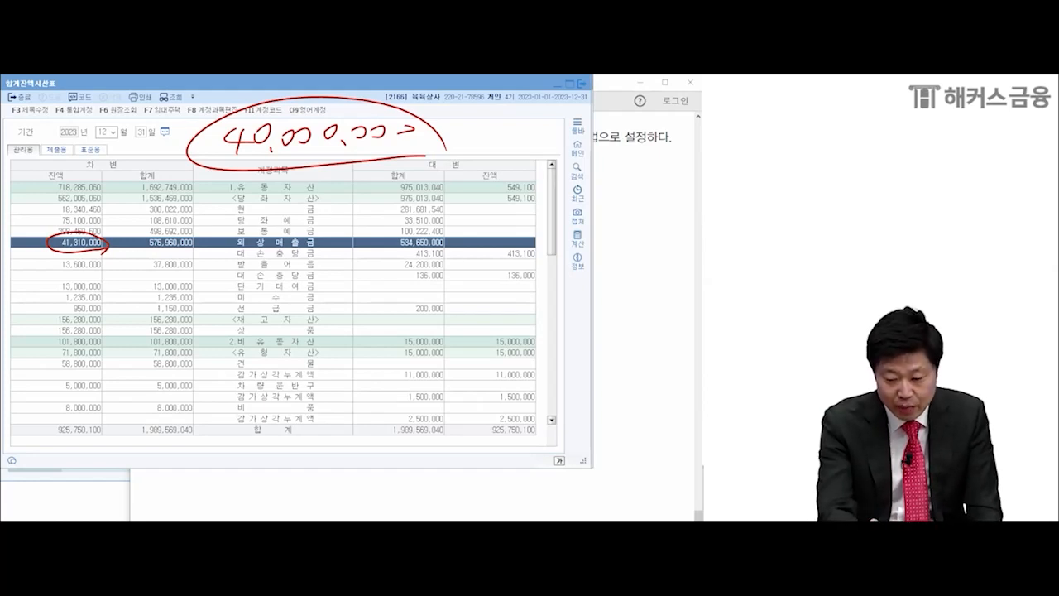
pyautogui.moveTo(209, 160)
pyautogui.mouseDown()
pyautogui.moveTo(110, 220)
pyautogui.moveTo(128, 220)
pyautogui.mouseUp()
pyautogui.moveTo(108, 253)
pyautogui.mouseDown()
pyautogui.moveTo(80, 261)
pyautogui.moveTo(106, 258)
pyautogui.mouseUp()
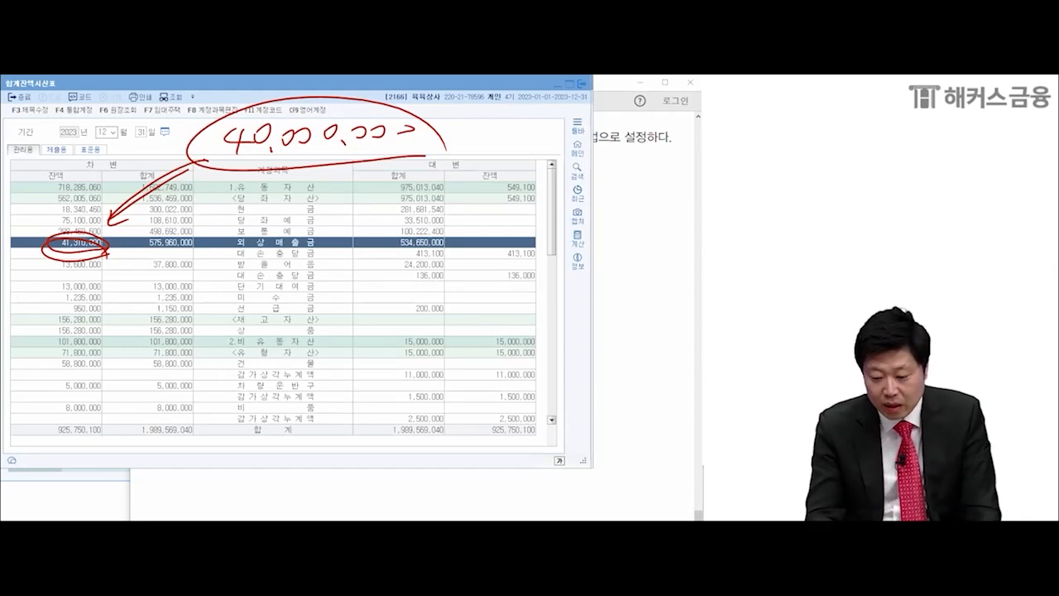
# Circle the 외상매출금 allowance balance, handwrite a circled 400,000 above it, and link it by arrows from 40,000,000.
pyautogui.moveTo(546, 246); pyautogui.dragTo(552, 255)
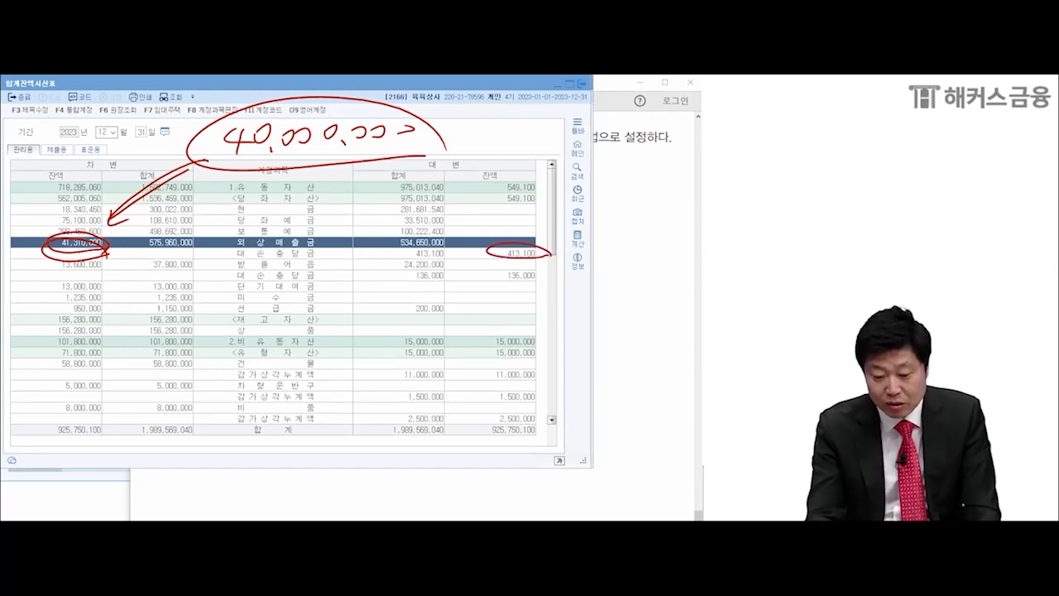
pyautogui.moveTo(508, 202); pyautogui.dragTo(527, 222)
pyautogui.moveTo(520, 210)
pyautogui.mouseDown()
pyautogui.moveTo(514, 233)
pyautogui.moveTo(546, 226)
pyautogui.moveTo(542, 213)
pyautogui.mouseUp()
pyautogui.moveTo(555, 223); pyautogui.dragTo(555, 228)
pyautogui.moveTo(566, 215); pyautogui.dragTo(582, 214)
pyautogui.moveTo(595, 215)
pyautogui.mouseDown()
pyautogui.moveTo(606, 217)
pyautogui.moveTo(593, 212)
pyautogui.mouseUp()
pyautogui.moveTo(637, 239)
pyautogui.mouseDown()
pyautogui.moveTo(548, 194)
pyautogui.moveTo(638, 239)
pyautogui.mouseUp()
pyautogui.moveTo(459, 146); pyautogui.dragTo(524, 172)
pyautogui.moveTo(441, 155); pyautogui.dragTo(522, 188)
pyautogui.moveTo(509, 149); pyautogui.dragTo(523, 187)
pyautogui.moveTo(523, 187); pyautogui.dragTo(448, 191)
pyautogui.moveTo(224, 169); pyautogui.dragTo(369, 155)
pyautogui.moveTo(460, 215); pyautogui.dragTo(650, 240)
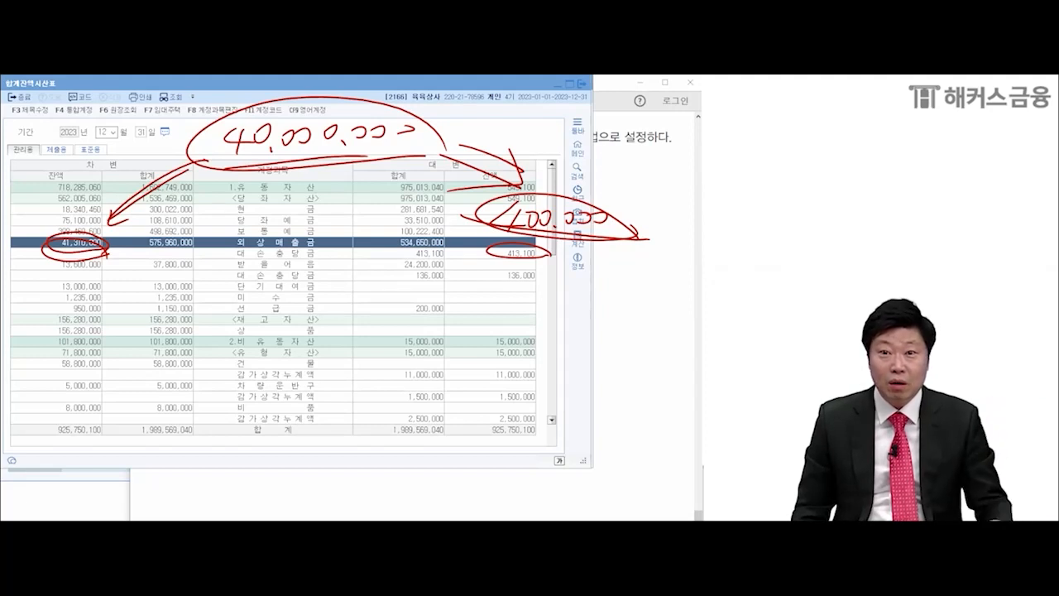
# Re-mark the 외상매출금 balance and the handwritten 40,000,000, and clear all handwriting.
pyautogui.moveTo(52, 238); pyautogui.dragTo(108, 253)
pyautogui.moveTo(225, 170); pyautogui.dragTo(389, 154)
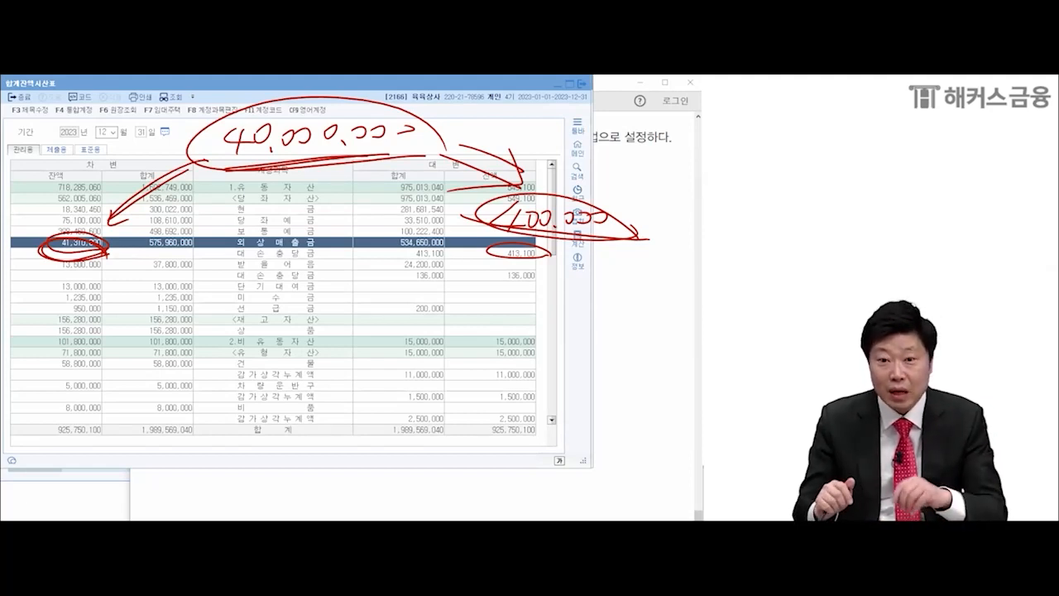
pyautogui.moveTo(18, 98); pyautogui.dragTo(79, 90)
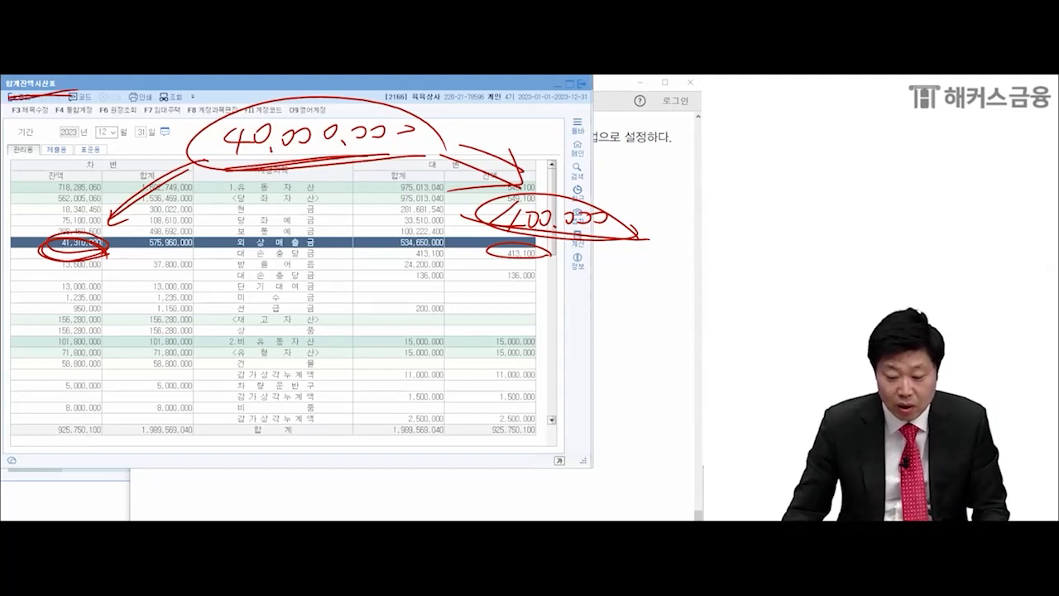
pyautogui.press('Escape')
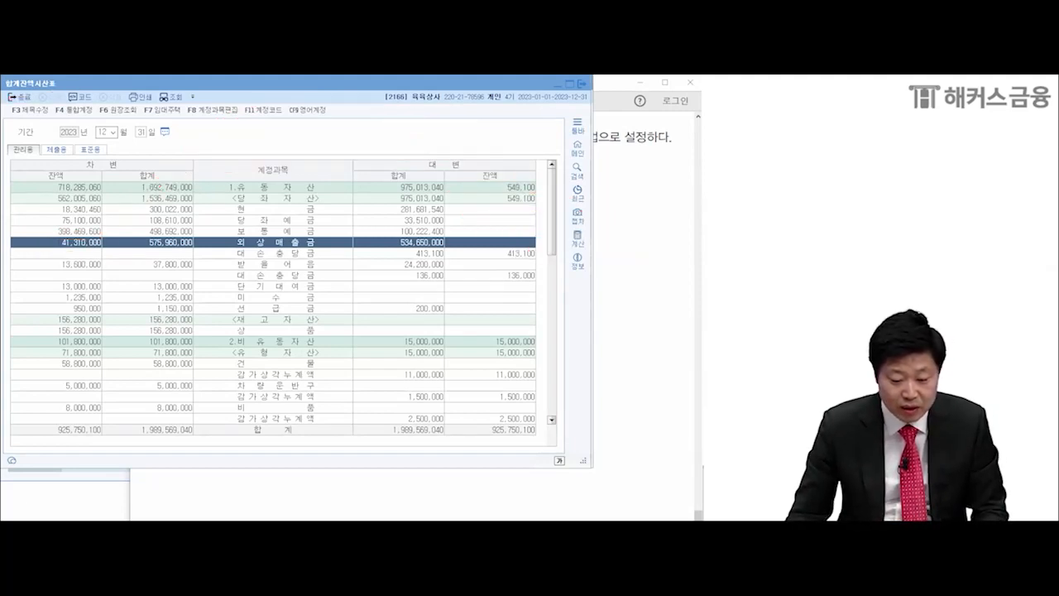
# Circle the 외상매출금 balance and its 대손충당금 balance, join them with a curved arrow, and erase the marks.
pyautogui.moveTo(107, 230); pyautogui.dragTo(133, 270)
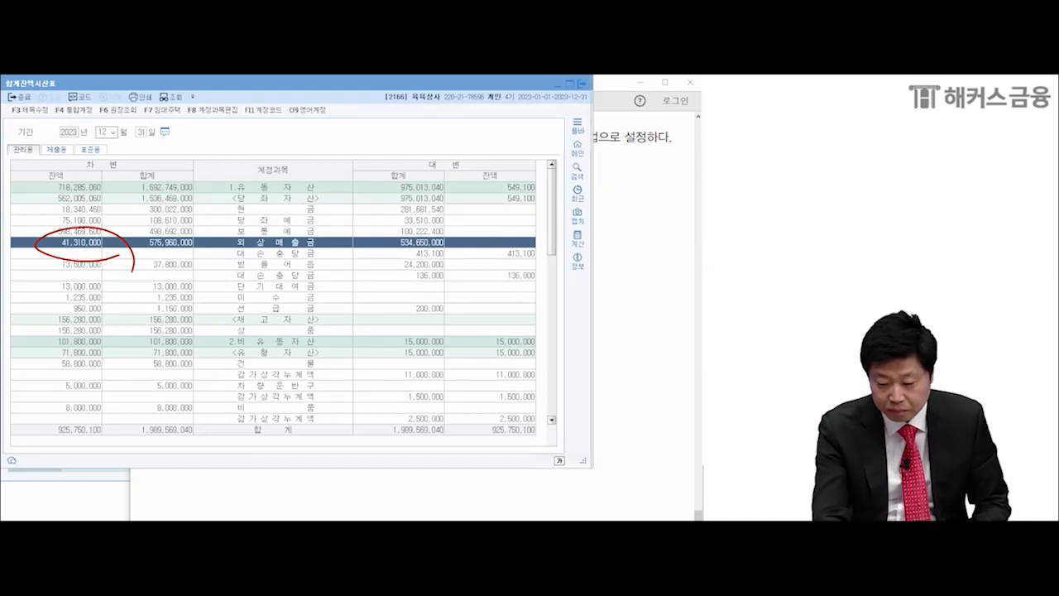
pyautogui.moveTo(534, 245); pyautogui.dragTo(553, 275)
pyautogui.moveTo(137, 241)
pyautogui.mouseDown()
pyautogui.moveTo(472, 211)
pyautogui.moveTo(521, 238)
pyautogui.mouseUp()
pyautogui.moveTo(487, 242); pyautogui.dragTo(534, 242)
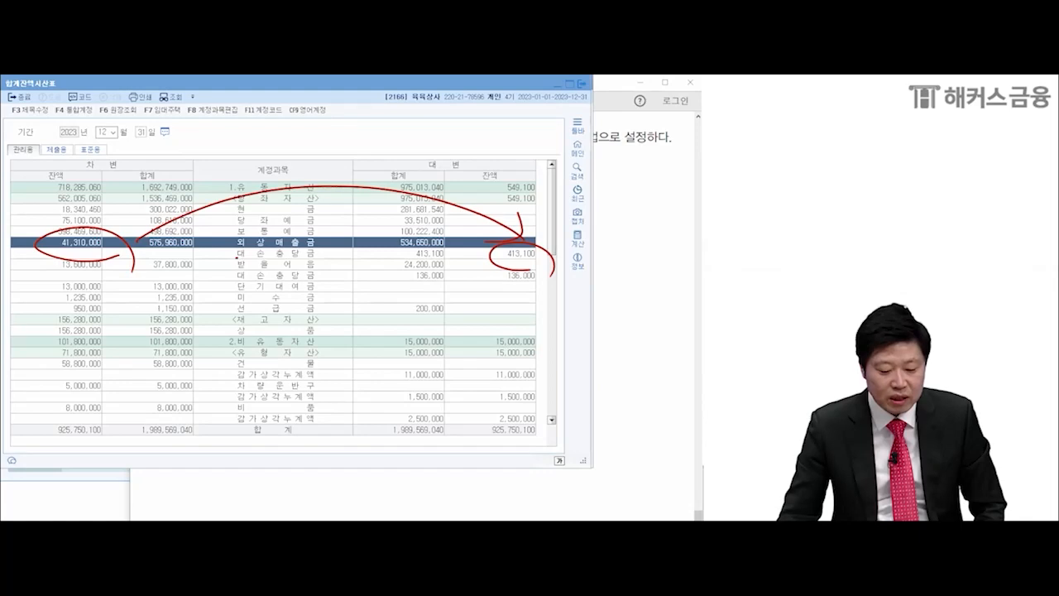
pyautogui.press('Escape')
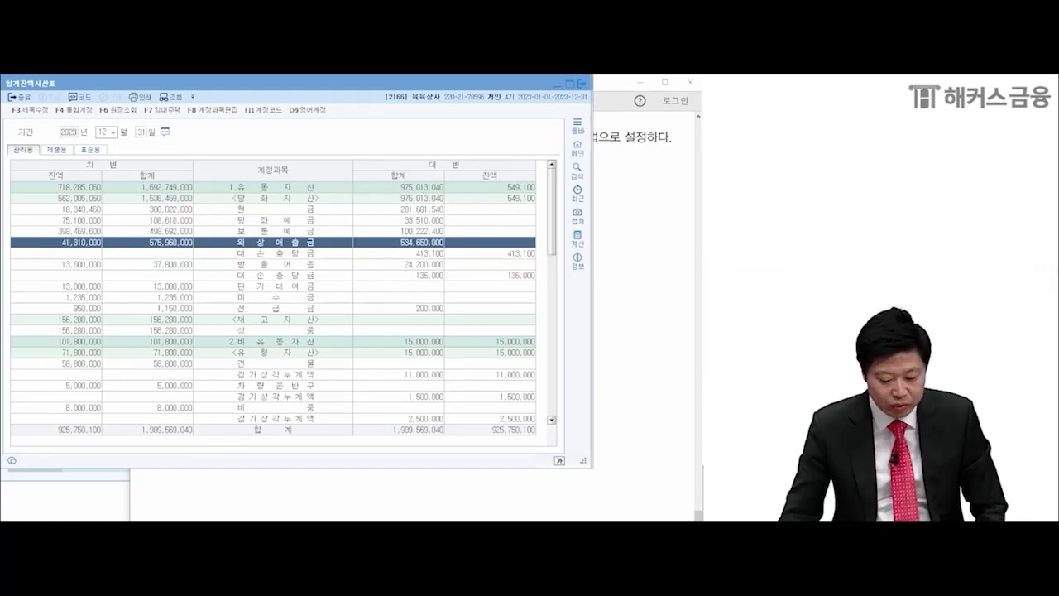
# Switch to the answer PDF in Acrobat Reader and compare the item (3) solution with the 합계잔액시산표.
pyautogui.hotkey('alt', 'Tab')
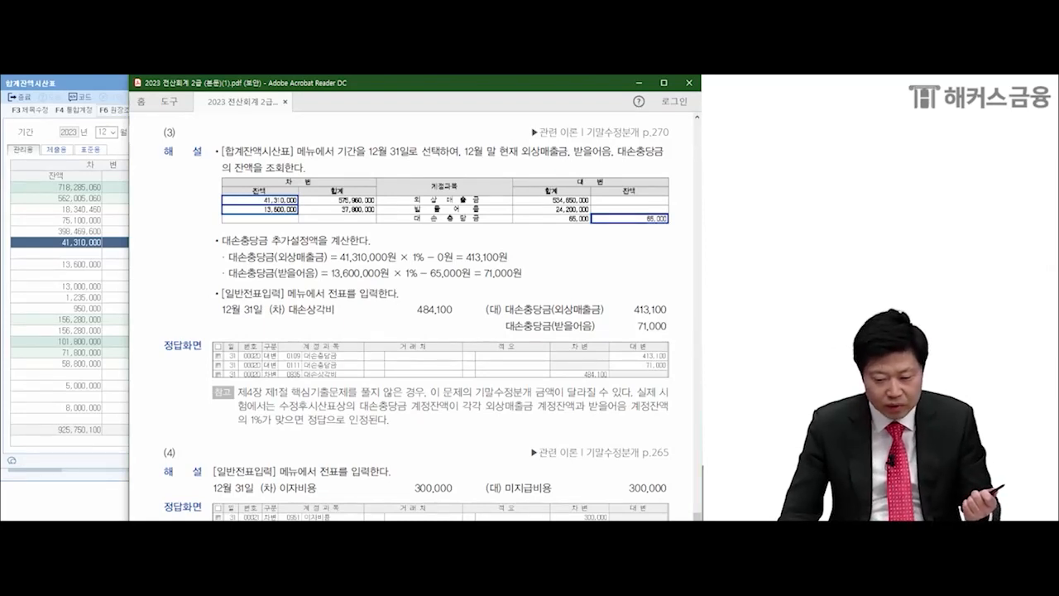
pyautogui.hotkey('alt', 'Tab')
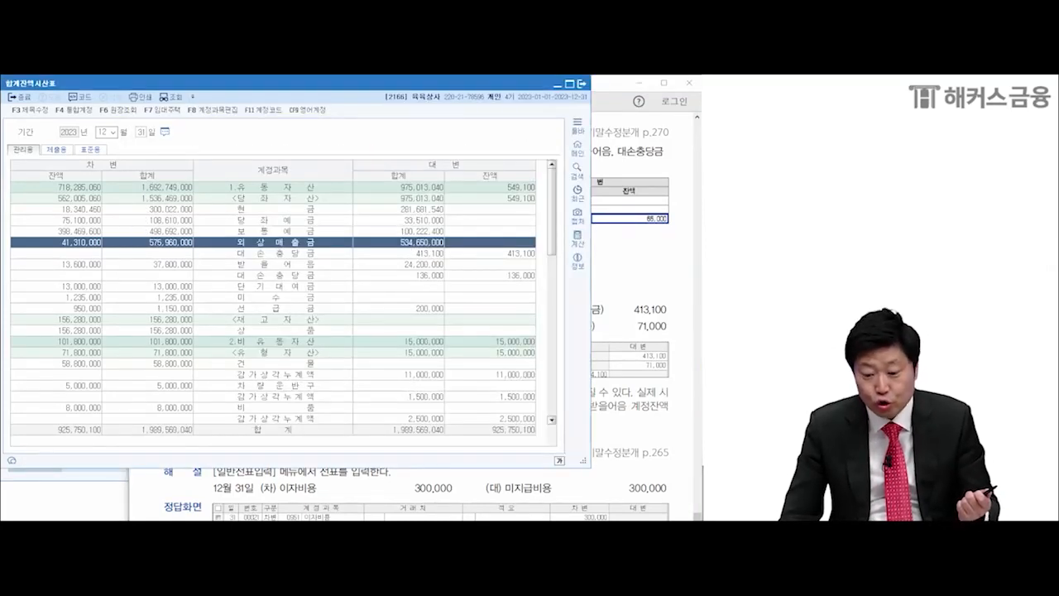
pyautogui.hotkey('alt', 'Tab')
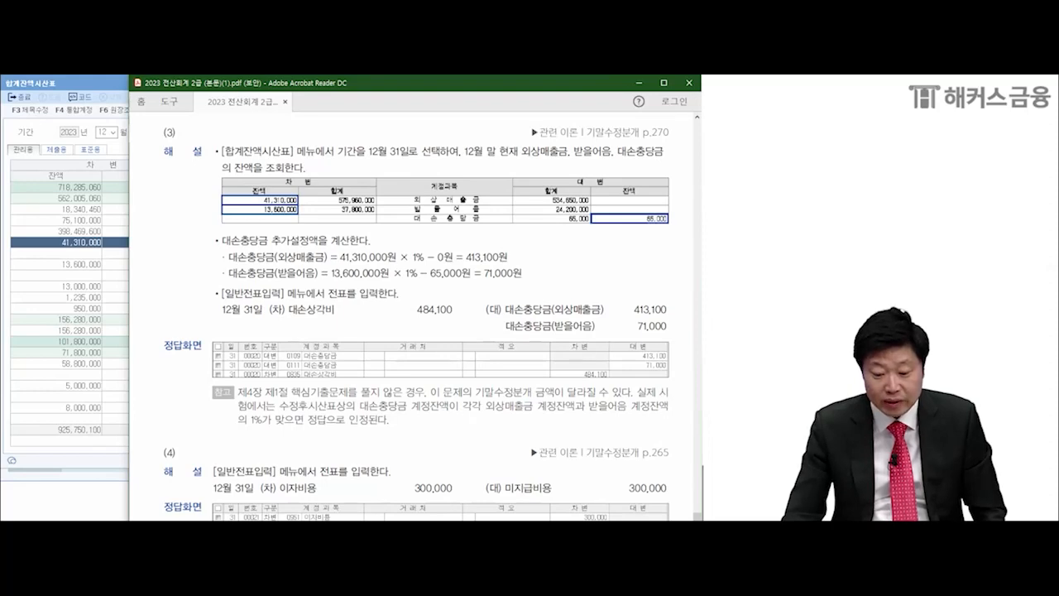
# Underline the 1% acceptance rule in the item (3) note, circle 참고, enclose the note in quotation marks, and clear the handwriting.
pyautogui.hotkey('alt', 'Tab')
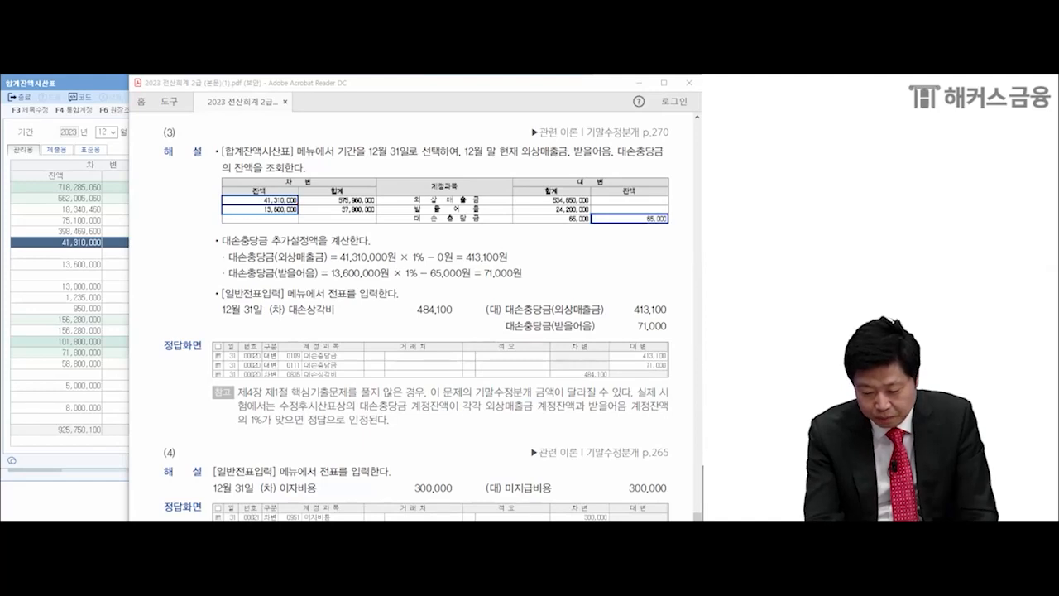
pyautogui.moveTo(357, 415); pyautogui.dragTo(571, 411)
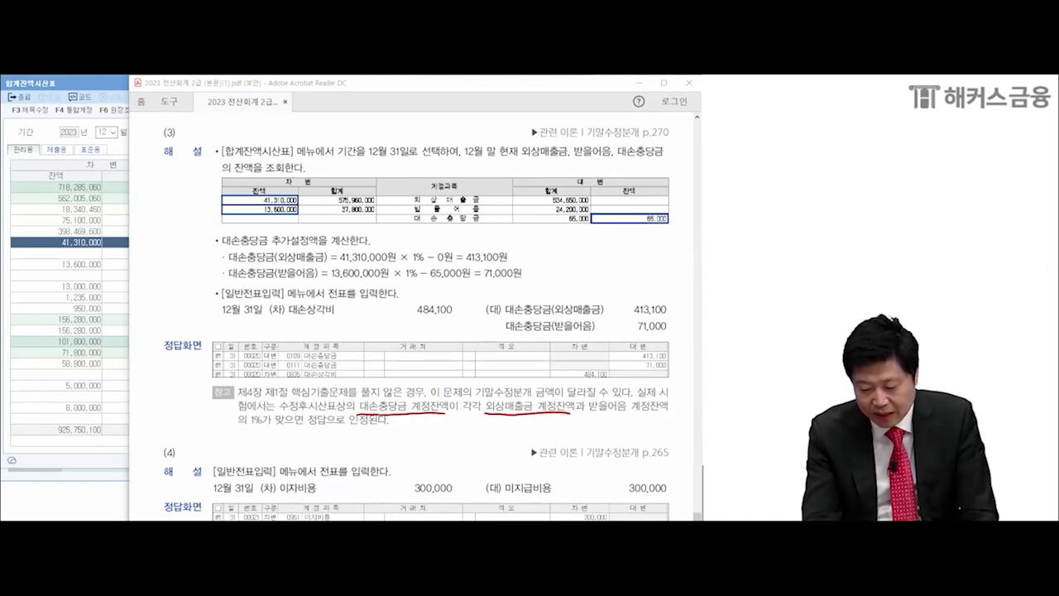
pyautogui.moveTo(242, 430); pyautogui.dragTo(272, 428)
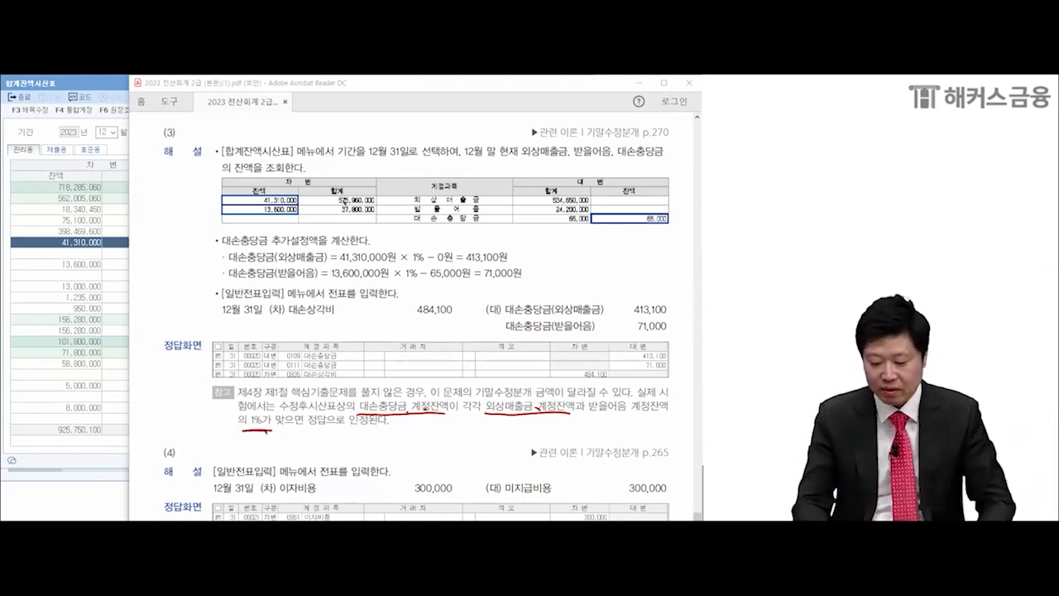
pyautogui.moveTo(298, 424); pyautogui.dragTo(405, 421)
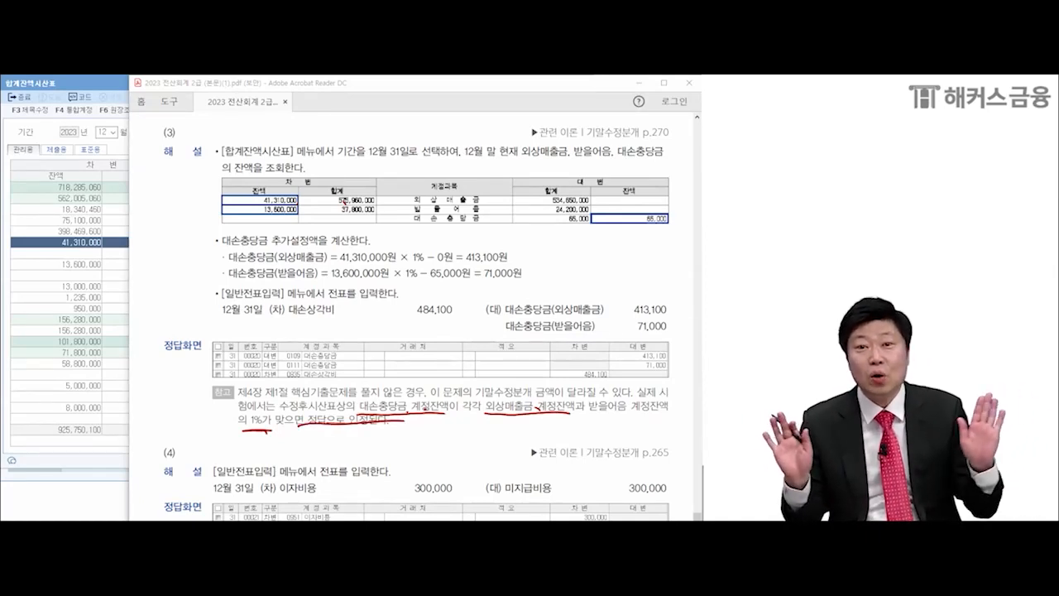
pyautogui.moveTo(235, 375)
pyautogui.mouseDown()
pyautogui.moveTo(231, 410)
pyautogui.moveTo(242, 388)
pyautogui.mouseUp()
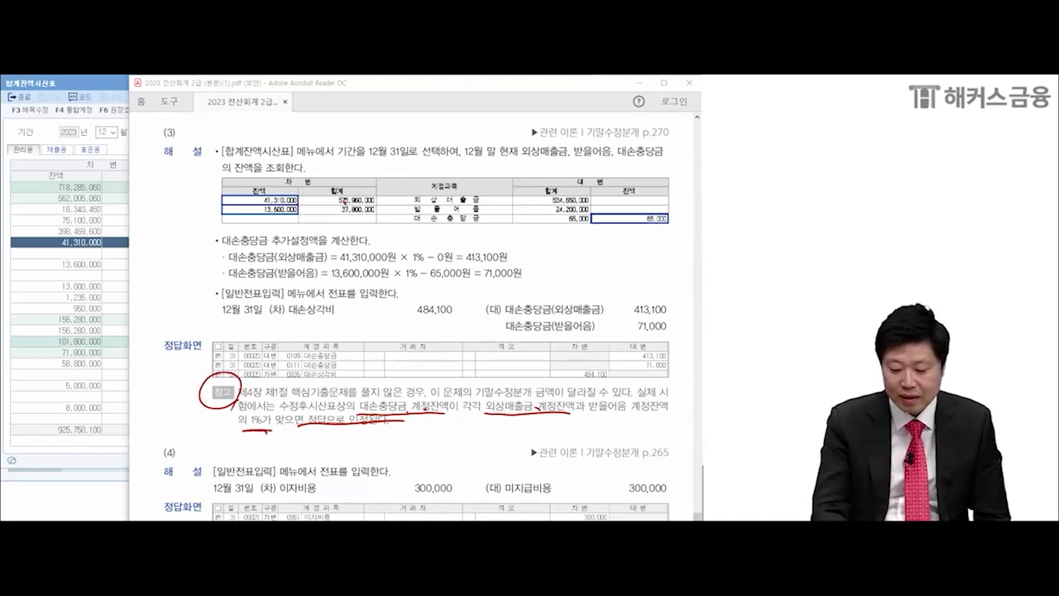
pyautogui.moveTo(182, 385); pyautogui.dragTo(186, 378)
pyautogui.moveTo(188, 385); pyautogui.dragTo(192, 378)
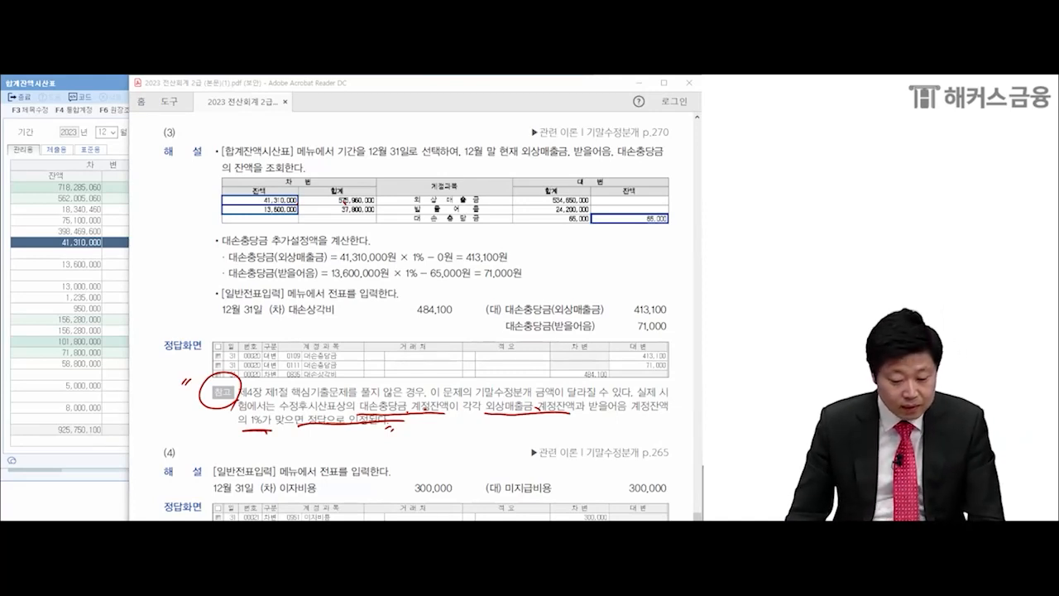
pyautogui.press('Escape')
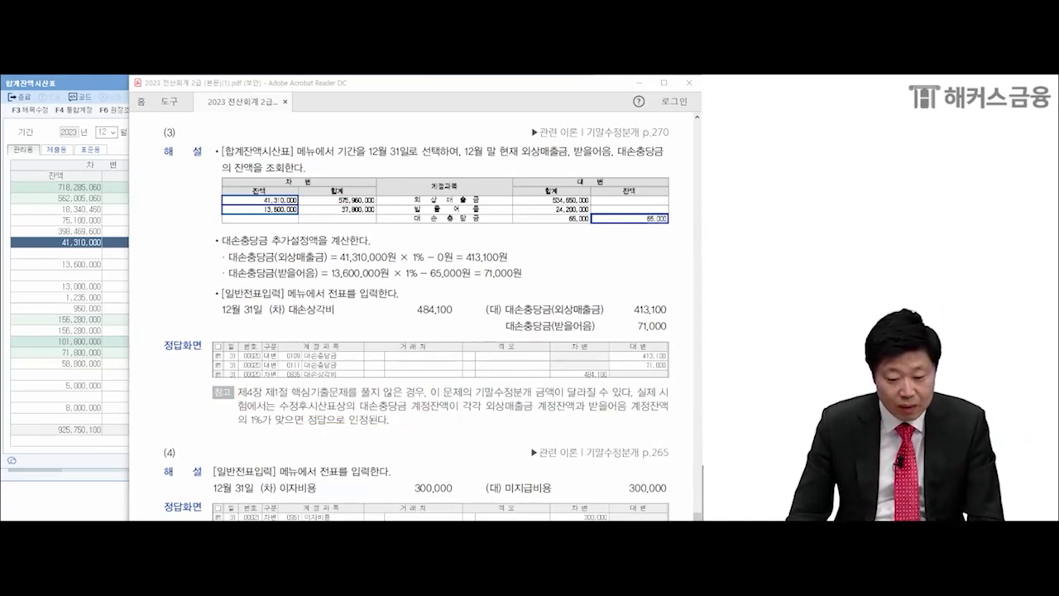
# Close the 합계잔액시산표 to return to 일반전표입력, and bring up item (4) in the problem PDF.
pyautogui.click(106, 84)
pyautogui.click(583, 84)
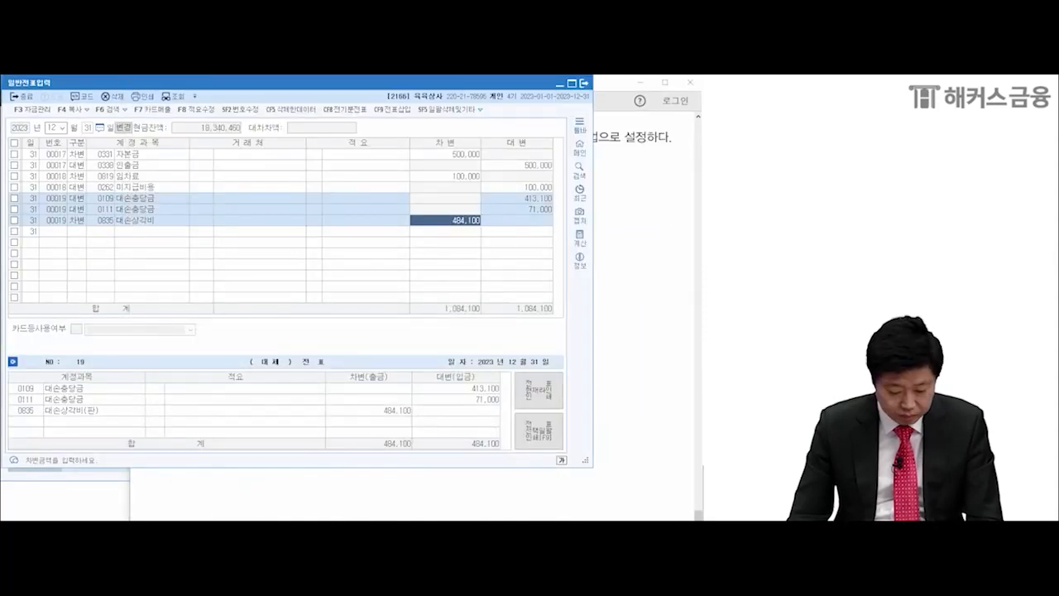
pyautogui.hotkey('alt', 'Tab')
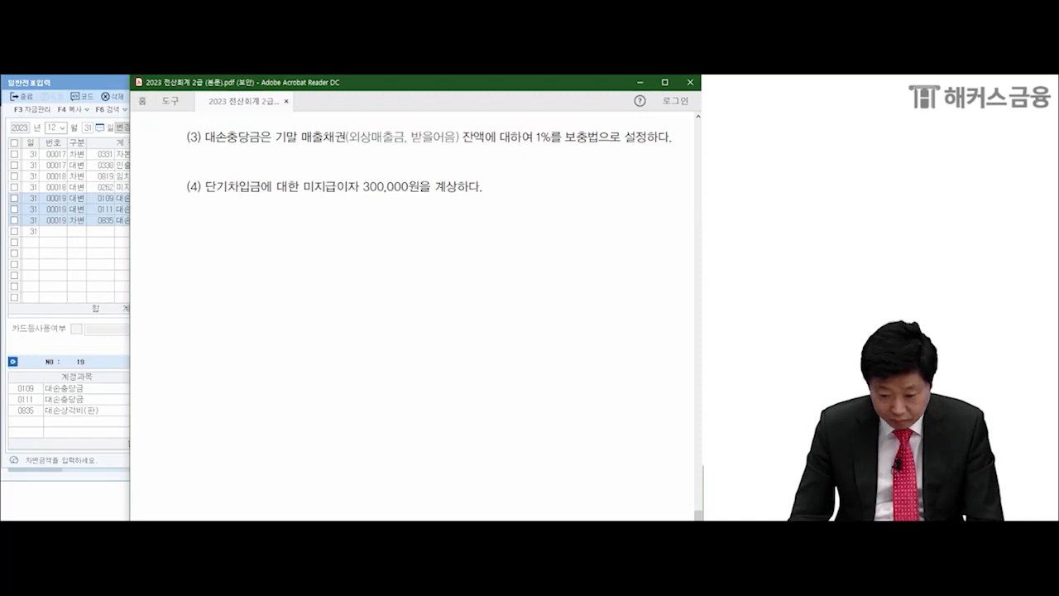
pyautogui.scroll(-1, 414, 315)
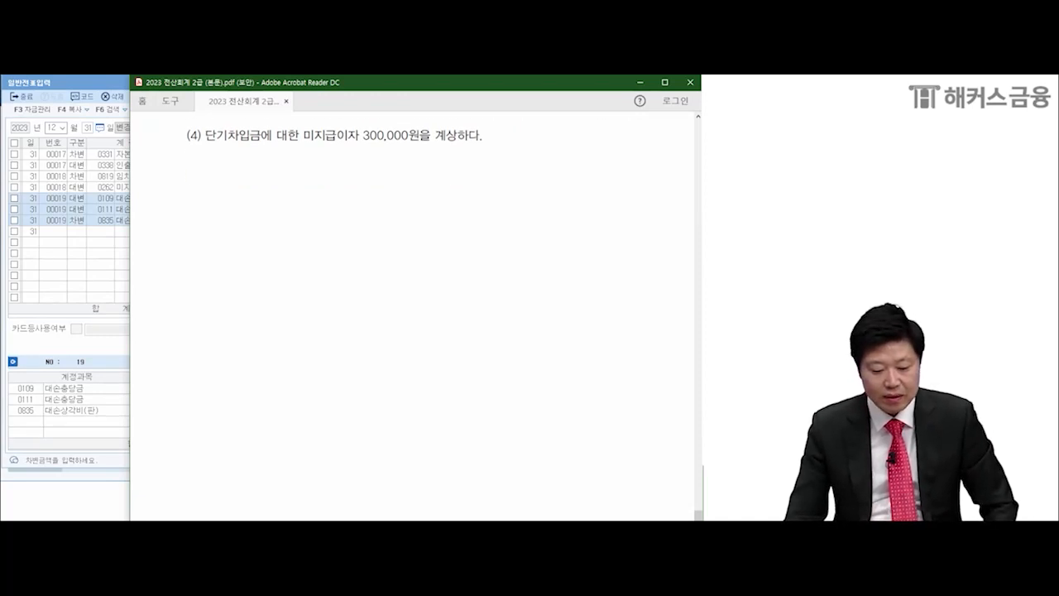
# Underline 미지급이자 in item (4) and handwrite the debit side (차) 이자비용 300,000 below the text.
pyautogui.hotkey('alt', 'Tab')
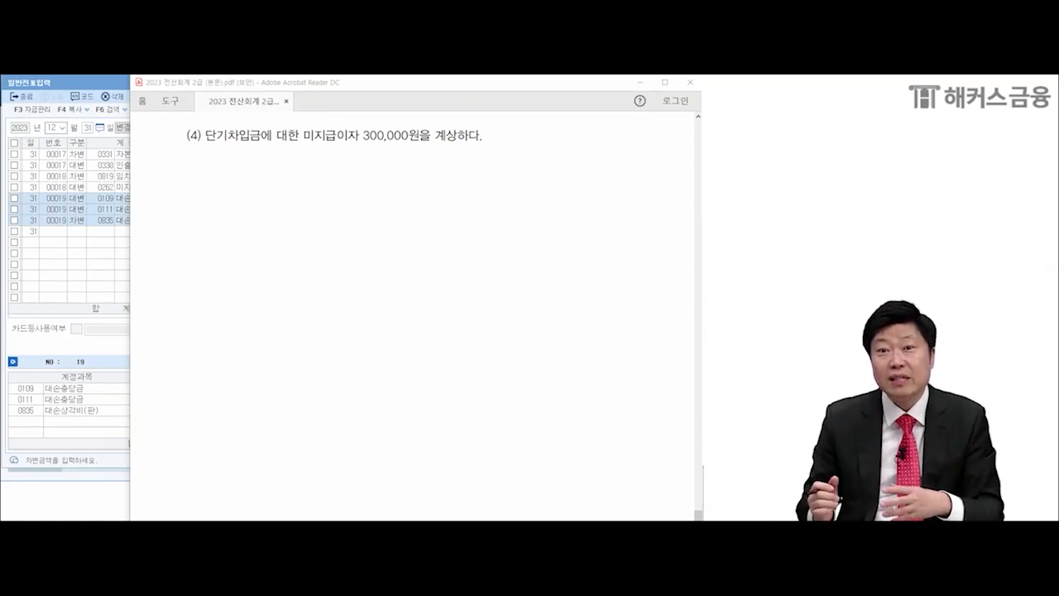
pyautogui.moveTo(304, 149)
pyautogui.mouseDown()
pyautogui.moveTo(344, 149)
pyautogui.moveTo(308, 152)
pyautogui.mouseUp()
pyautogui.moveTo(220, 256)
pyautogui.mouseDown()
pyautogui.moveTo(225, 305)
pyautogui.moveTo(238, 268)
pyautogui.mouseUp()
pyautogui.moveTo(230, 278)
pyautogui.mouseDown()
pyautogui.moveTo(229, 293)
pyautogui.moveTo(247, 298)
pyautogui.mouseUp()
pyautogui.moveTo(257, 268); pyautogui.dragTo(268, 313)
pyautogui.moveTo(294, 285)
pyautogui.mouseDown()
pyautogui.moveTo(303, 279)
pyautogui.moveTo(311, 306)
pyautogui.mouseUp()
pyautogui.moveTo(320, 274)
pyautogui.mouseDown()
pyautogui.moveTo(331, 274)
pyautogui.moveTo(319, 294)
pyautogui.mouseUp()
pyautogui.moveTo(342, 259)
pyautogui.mouseDown()
pyautogui.moveTo(342, 300)
pyautogui.moveTo(354, 289)
pyautogui.mouseUp()
pyautogui.moveTo(356, 270)
pyautogui.mouseDown()
pyautogui.moveTo(357, 290)
pyautogui.moveTo(368, 270)
pyautogui.mouseUp()
pyautogui.moveTo(372, 260)
pyautogui.mouseDown()
pyautogui.moveTo(374, 310)
pyautogui.moveTo(382, 264)
pyautogui.mouseUp()
pyautogui.moveTo(385, 270); pyautogui.dragTo(406, 278)
pyautogui.moveTo(396, 293); pyautogui.dragTo(393, 307)
pyautogui.moveTo(426, 277); pyautogui.dragTo(437, 302)
pyautogui.moveTo(445, 278)
pyautogui.mouseDown()
pyautogui.moveTo(447, 291)
pyautogui.moveTo(466, 280)
pyautogui.moveTo(513, 286)
pyautogui.moveTo(524, 306)
pyautogui.mouseUp()
# Handwrite the credit side (대) 미지급비용 300,000 beside the debit side.
pyautogui.moveTo(528, 276)
pyautogui.mouseDown()
pyautogui.moveTo(539, 291)
pyautogui.moveTo(550, 286)
pyautogui.mouseUp()
pyautogui.moveTo(553, 283); pyautogui.dragTo(559, 310)
pyautogui.moveTo(573, 267)
pyautogui.mouseDown()
pyautogui.moveTo(573, 294)
pyautogui.moveTo(583, 276)
pyautogui.mouseUp()
pyautogui.moveTo(582, 273)
pyautogui.mouseDown()
pyautogui.moveTo(593, 306)
pyautogui.moveTo(608, 289)
pyautogui.mouseUp()
pyautogui.moveTo(612, 255)
pyautogui.mouseDown()
pyautogui.moveTo(614, 303)
pyautogui.moveTo(630, 275)
pyautogui.mouseUp()
pyautogui.moveTo(620, 271); pyautogui.dragTo(634, 273)
pyautogui.moveTo(617, 278); pyautogui.dragTo(627, 295)
pyautogui.moveTo(634, 273); pyautogui.dragTo(640, 288)
pyautogui.moveTo(647, 260)
pyautogui.mouseDown()
pyautogui.moveTo(649, 308)
pyautogui.moveTo(661, 265)
pyautogui.mouseUp()
pyautogui.moveTo(662, 249)
pyautogui.mouseDown()
pyautogui.moveTo(655, 278)
pyautogui.moveTo(667, 280)
pyautogui.mouseUp()
pyautogui.moveTo(657, 290); pyautogui.dragTo(667, 298)
pyautogui.moveTo(586, 326)
pyautogui.mouseDown()
pyautogui.moveTo(588, 348)
pyautogui.moveTo(628, 337)
pyautogui.moveTo(617, 333)
pyautogui.mouseUp()
pyautogui.moveTo(631, 340); pyautogui.dragTo(630, 345)
pyautogui.moveTo(635, 333)
pyautogui.mouseDown()
pyautogui.moveTo(667, 333)
pyautogui.moveTo(645, 336)
pyautogui.mouseUp()
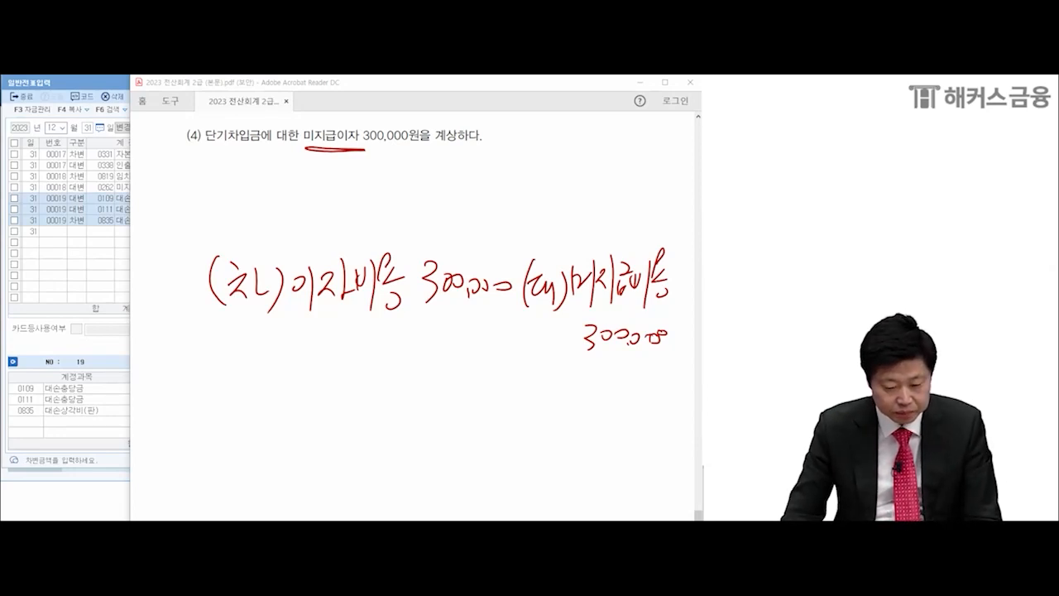
# Return to 일반전표입력 and add a December 31 debit line for 0951 이자비용 of 300,000.
pyautogui.hotkey('alt', 'Tab')
pyautogui.press('Return')
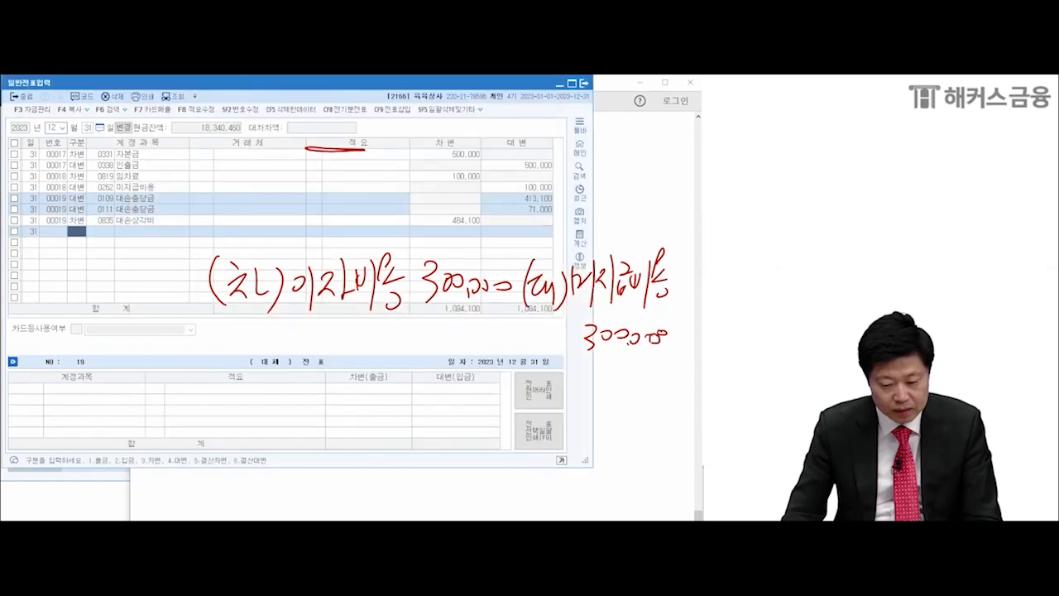
pyautogui.write('3이자비')
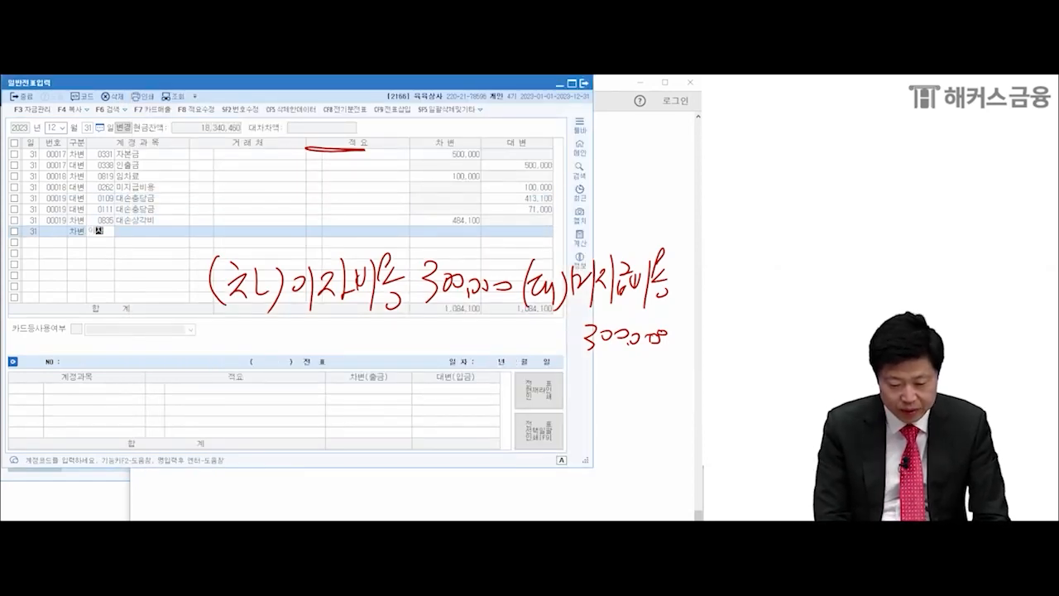
pyautogui.press('Return')
pyautogui.press('Return')
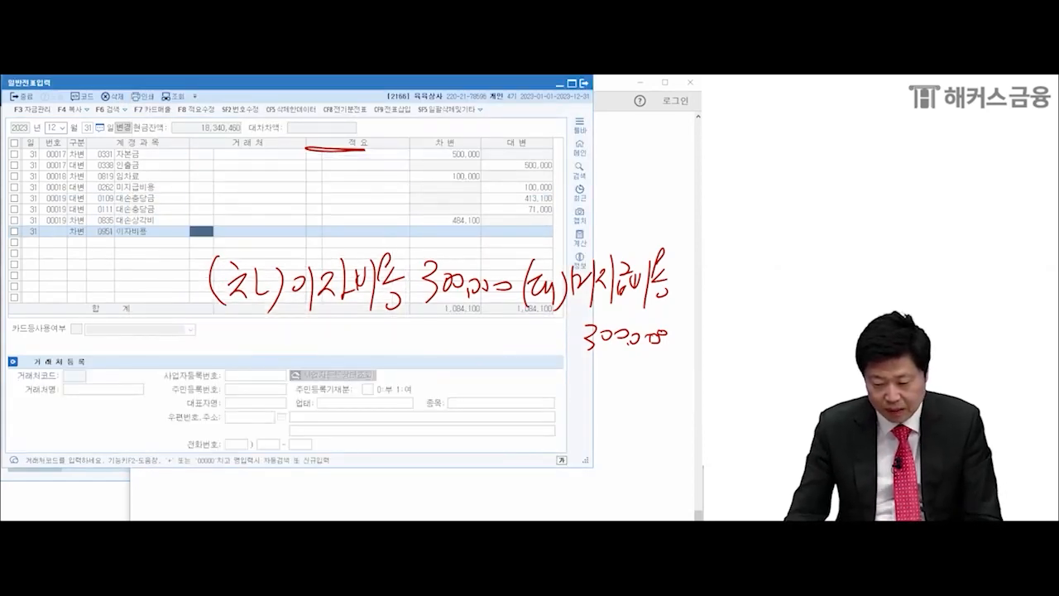
pyautogui.press('Return')
pyautogui.press('Return')
pyautogui.write('3000000')
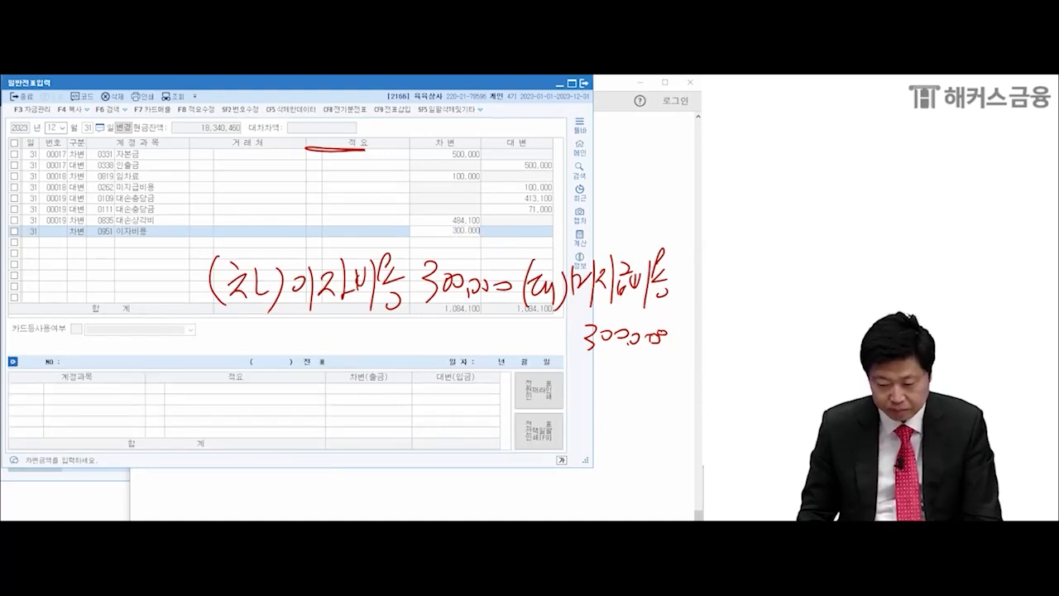
# Add the balancing December 31 credit line for 0262 미지급비용 of 300,000 and clear the handwritten notes.
pyautogui.press('Return')
pyautogui.write('4')
pyautogui.press('Return')
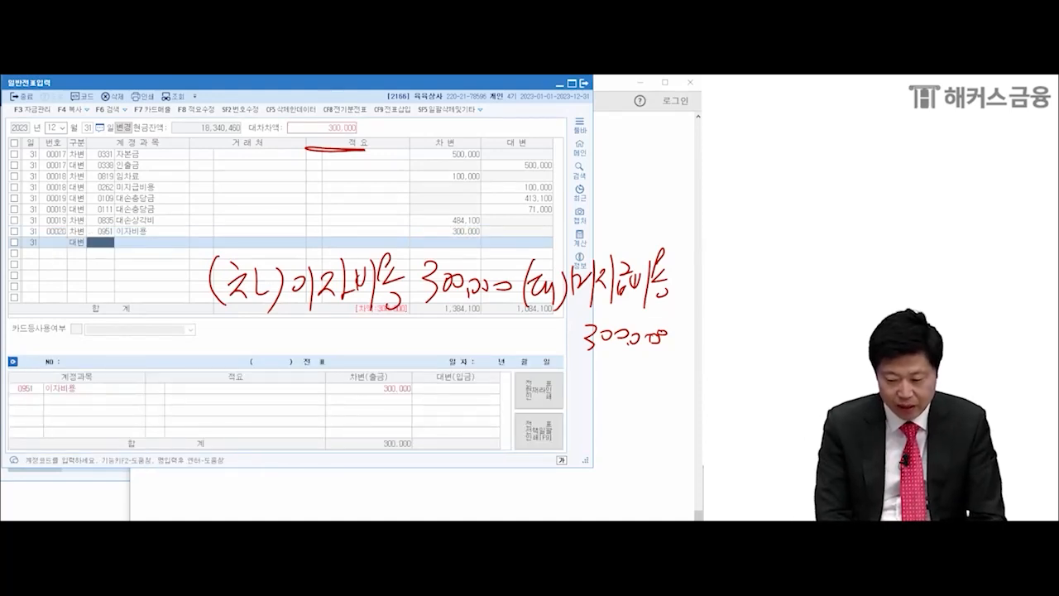
pyautogui.write('미지급')
pyautogui.press('Return')
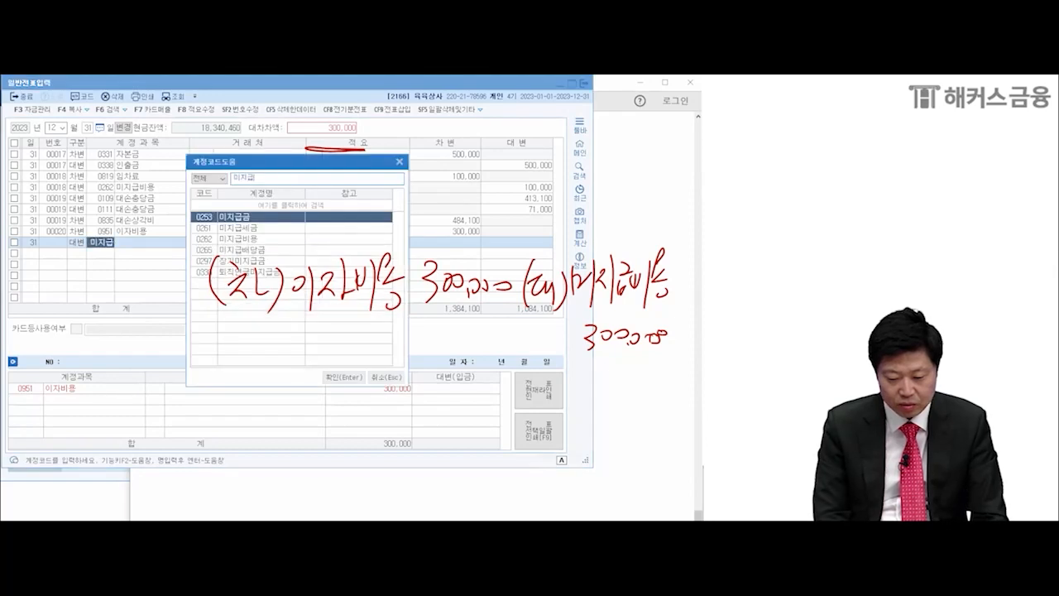
pyautogui.write('비')
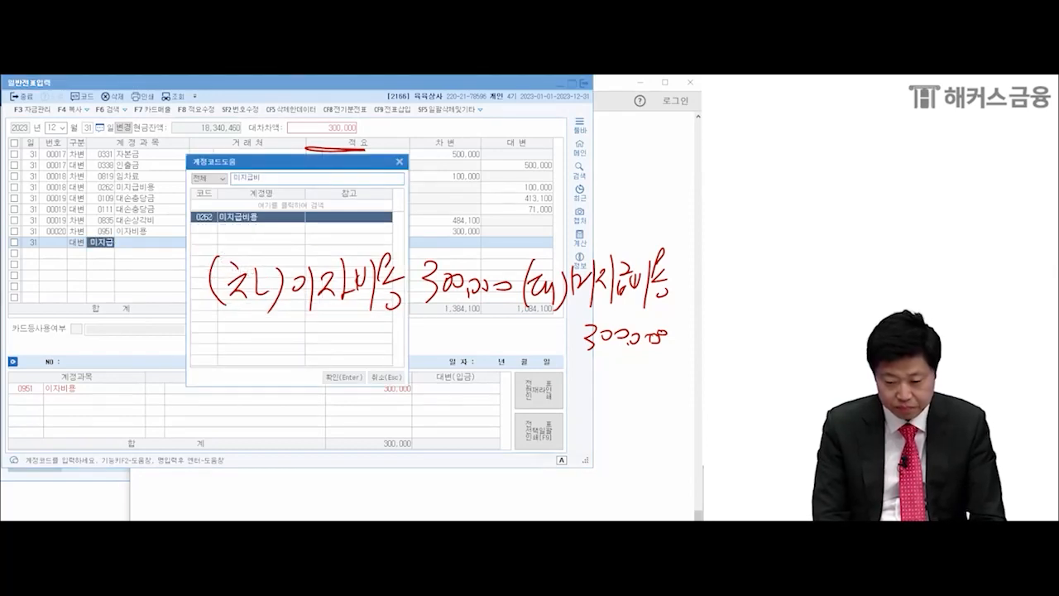
pyautogui.press('Return')
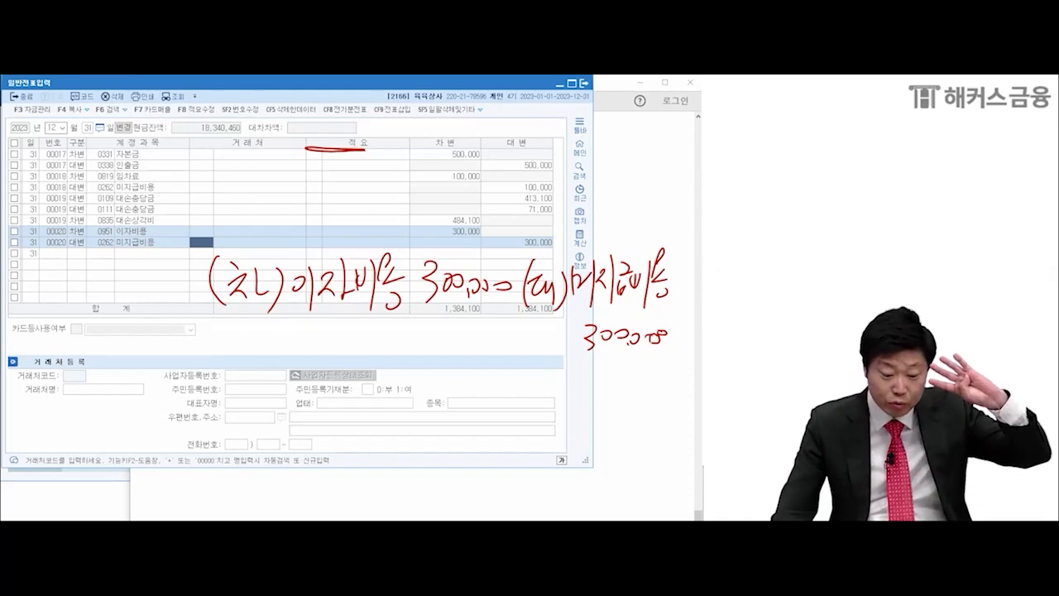
pyautogui.press('Escape')
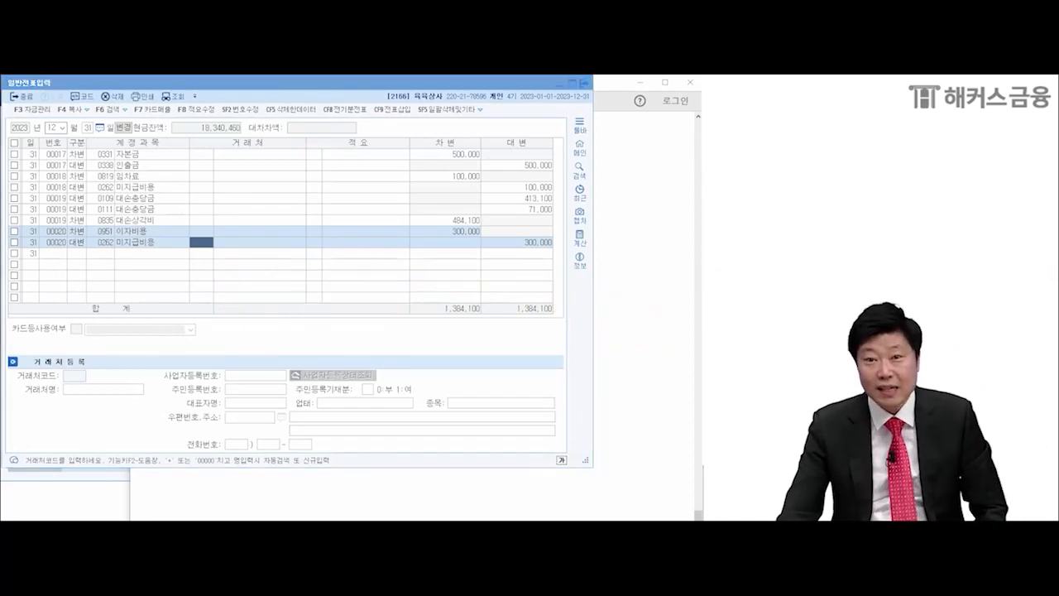
# Close 일반전표입력 and bring up problem 03 (육삼상사) in the problem PDF.
pyautogui.hotkey('alt', 'Tab')
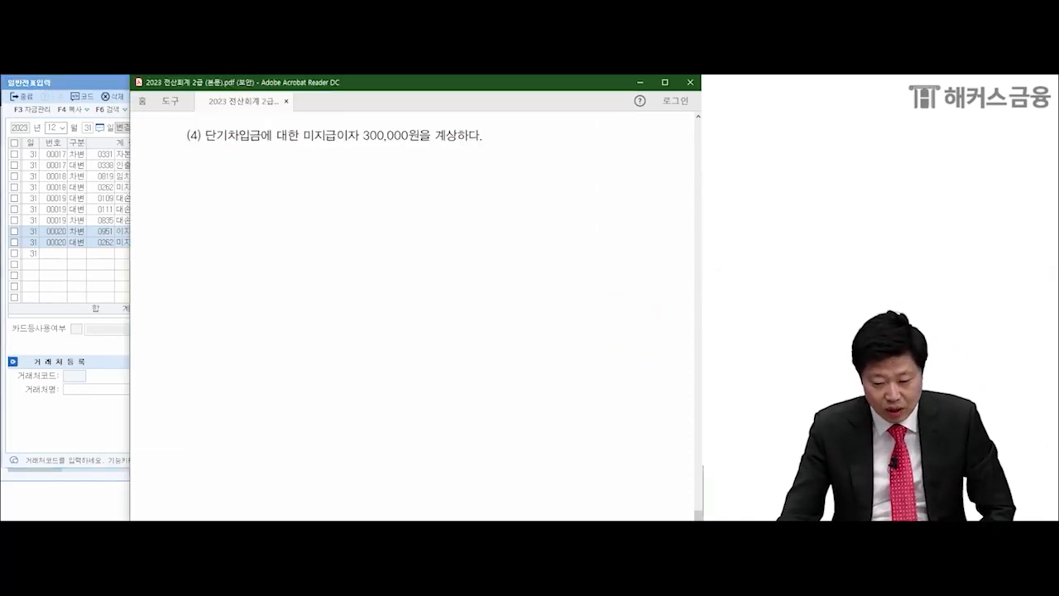
pyautogui.hotkey('alt', 'Tab')
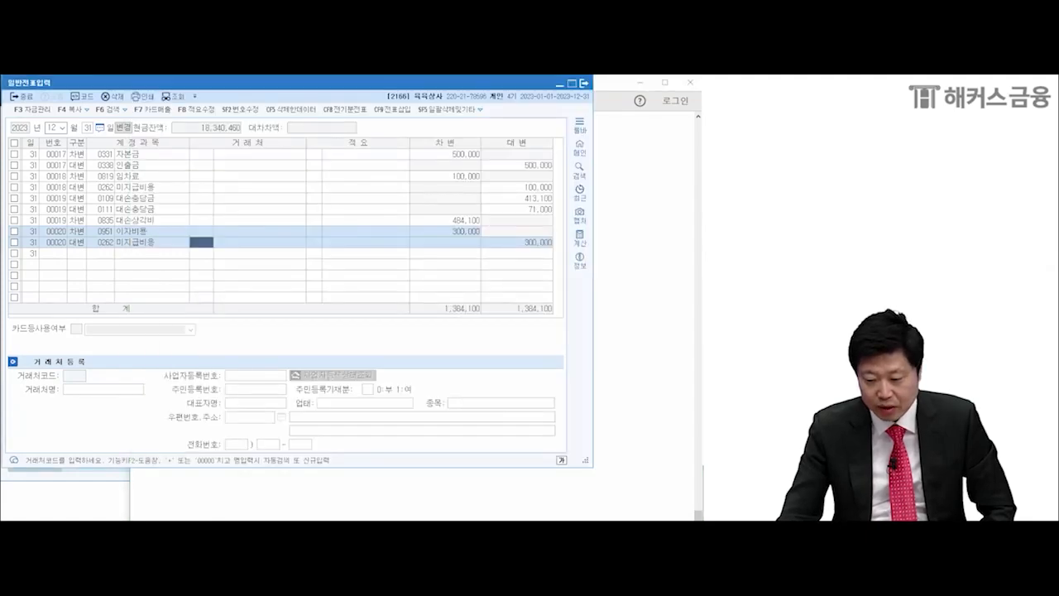
pyautogui.click(585, 84)
pyautogui.scroll(-15, 413, 315)
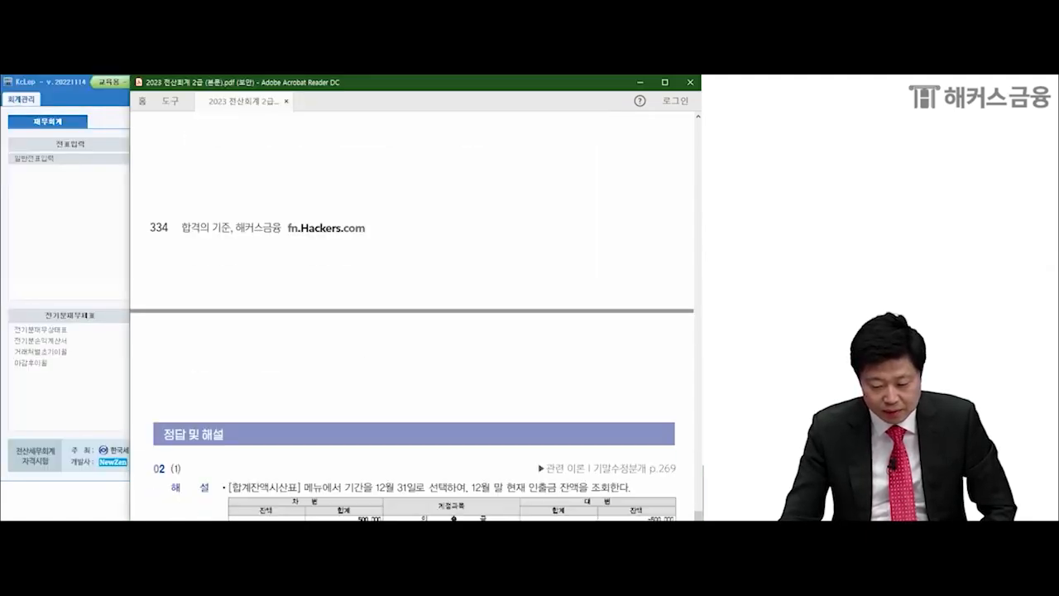
pyautogui.scroll(-5, 414, 315)
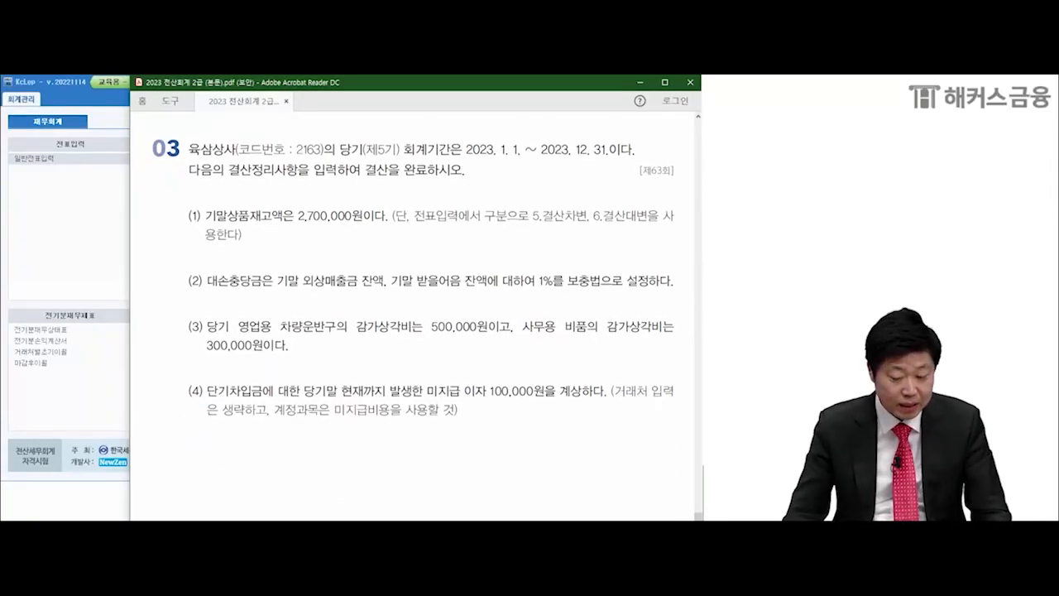
# Underline the company name and code 2163 in problem 03, circle [제63회], and clear the marks.
pyautogui.hotkey('alt', 'Tab')
pyautogui.moveTo(184, 157); pyautogui.dragTo(334, 157)
pyautogui.moveTo(654, 152); pyautogui.dragTo(672, 189)
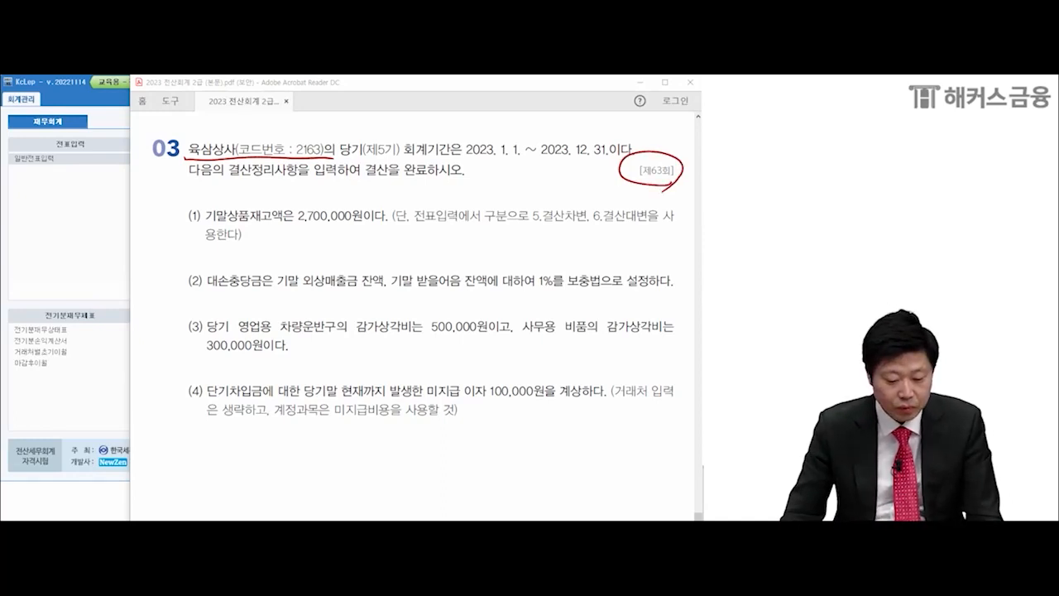
pyautogui.press('Escape')
# Switch to KcLep and change the working company to 2163 육삼상사.
pyautogui.click(74, 240)
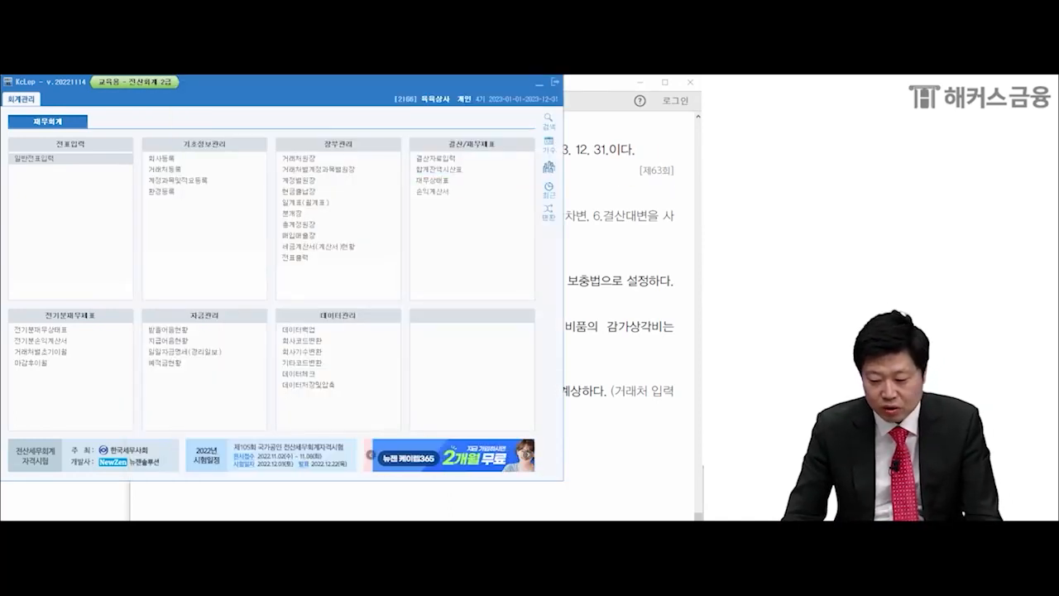
pyautogui.click(549, 167)
pyautogui.write('2163')
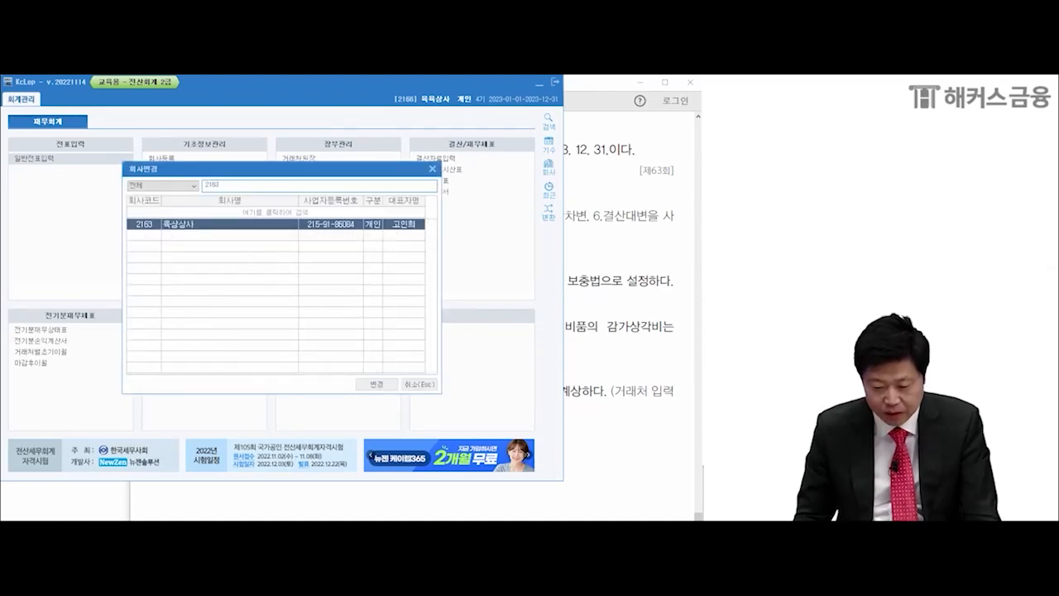
pyautogui.press('Return')
pyautogui.press('Return')
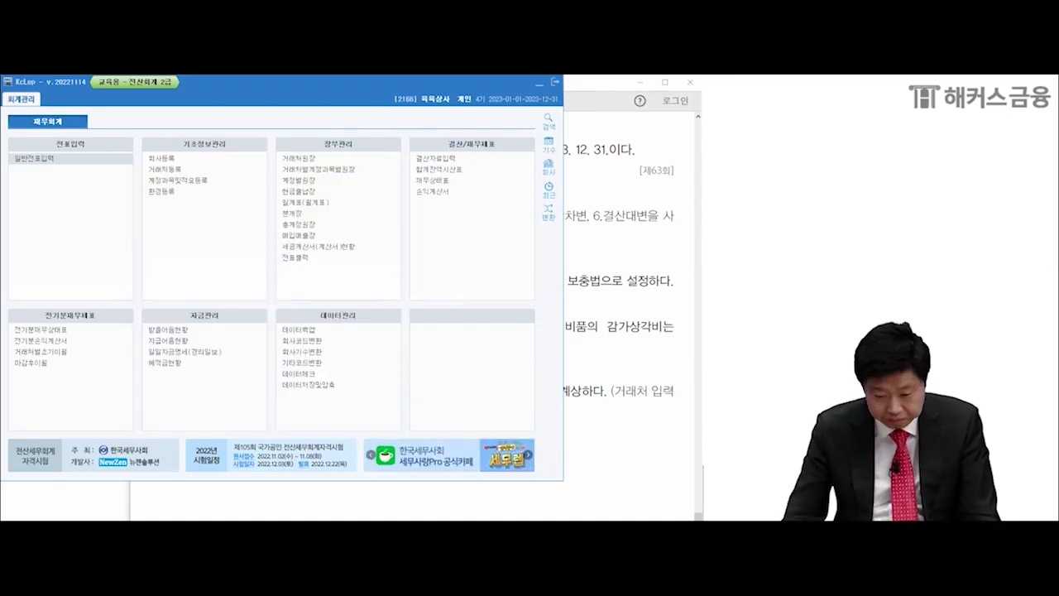
# Read items (1) to (4) of problem 03 in the PDF, and display the 합계잔액시산표 as of December 31, 2023 in KcLep.
pyautogui.click(625, 248)
pyautogui.scroll(-2, 625, 249)
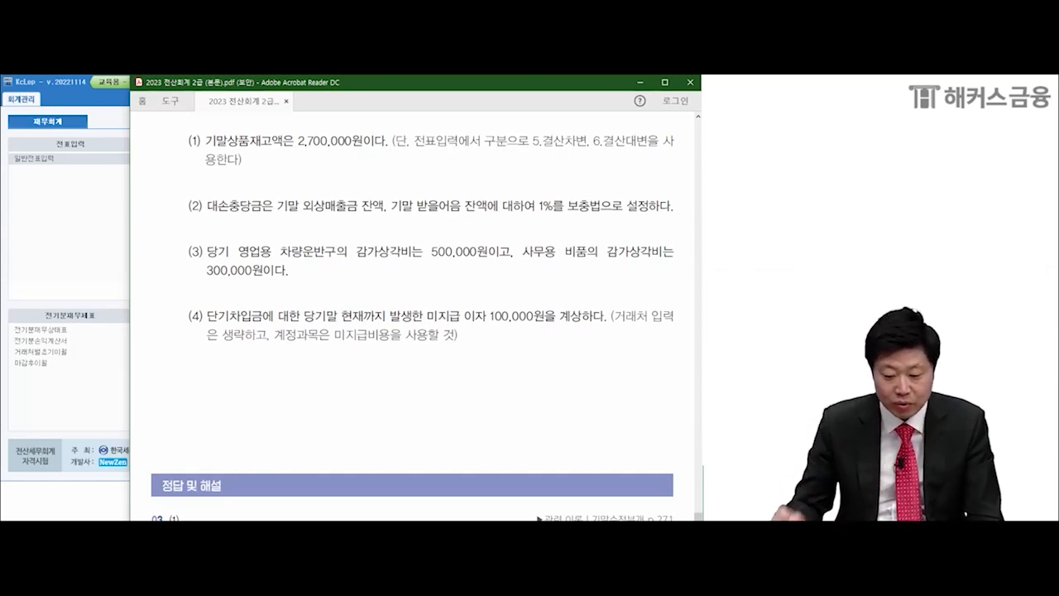
pyautogui.hotkey('alt', 'Tab')
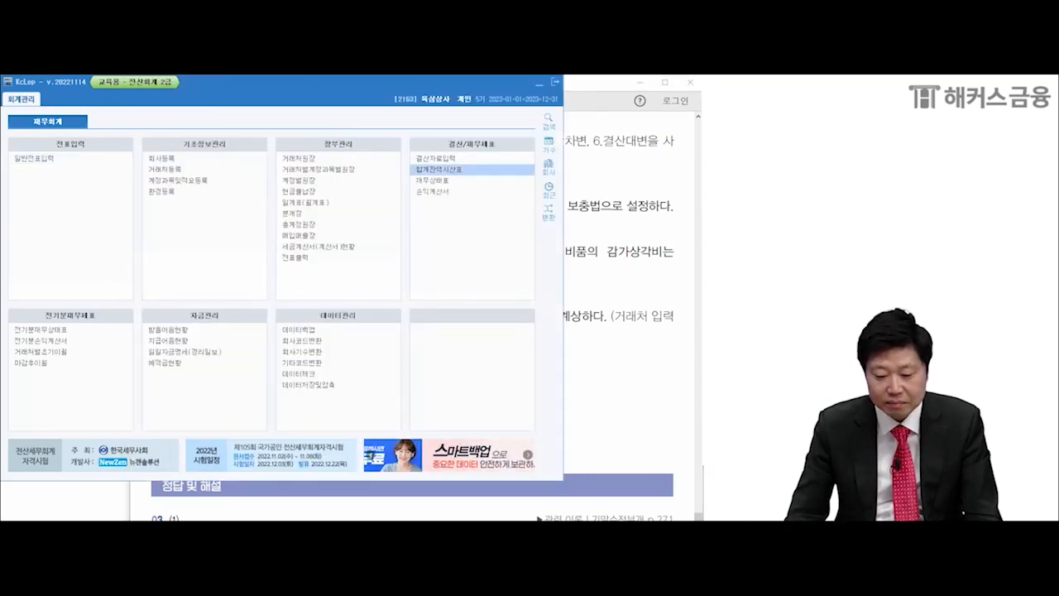
pyautogui.click(432, 170)
pyautogui.moveTo(417, 168); pyautogui.dragTo(426, 165)
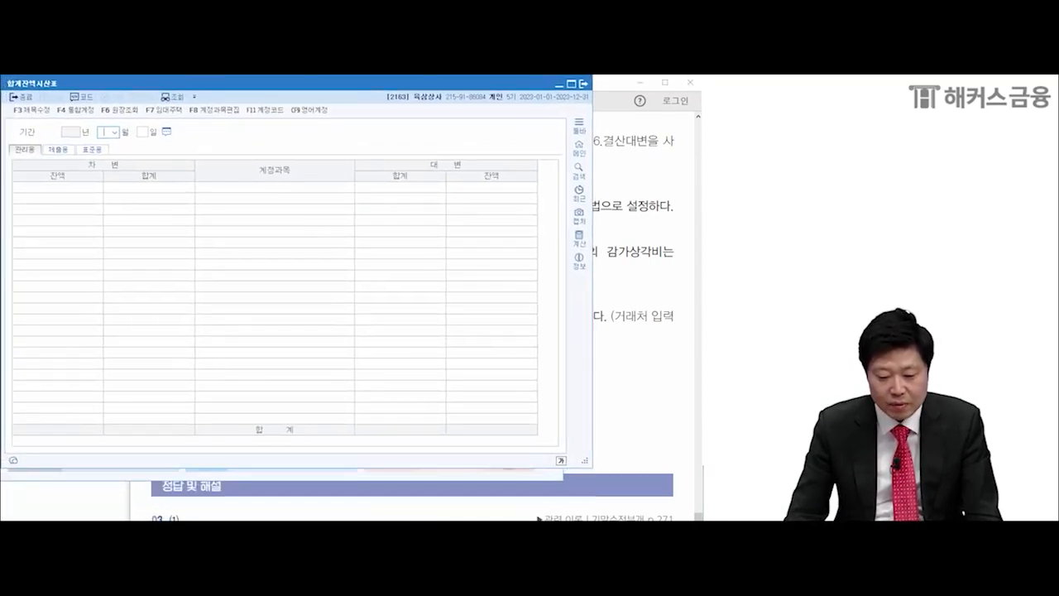
pyautogui.write('12')
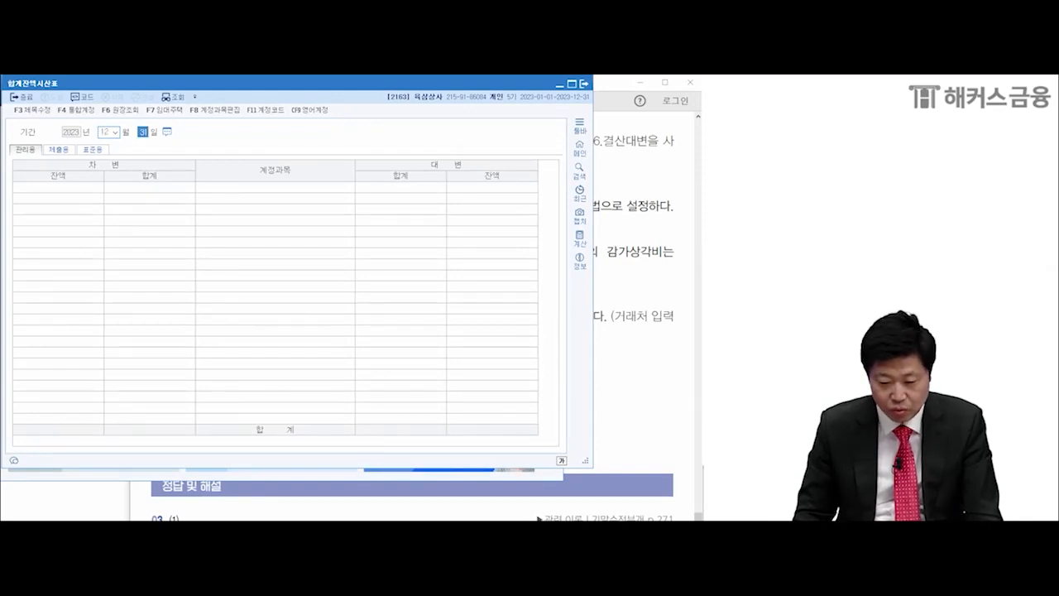
pyautogui.press('Return')
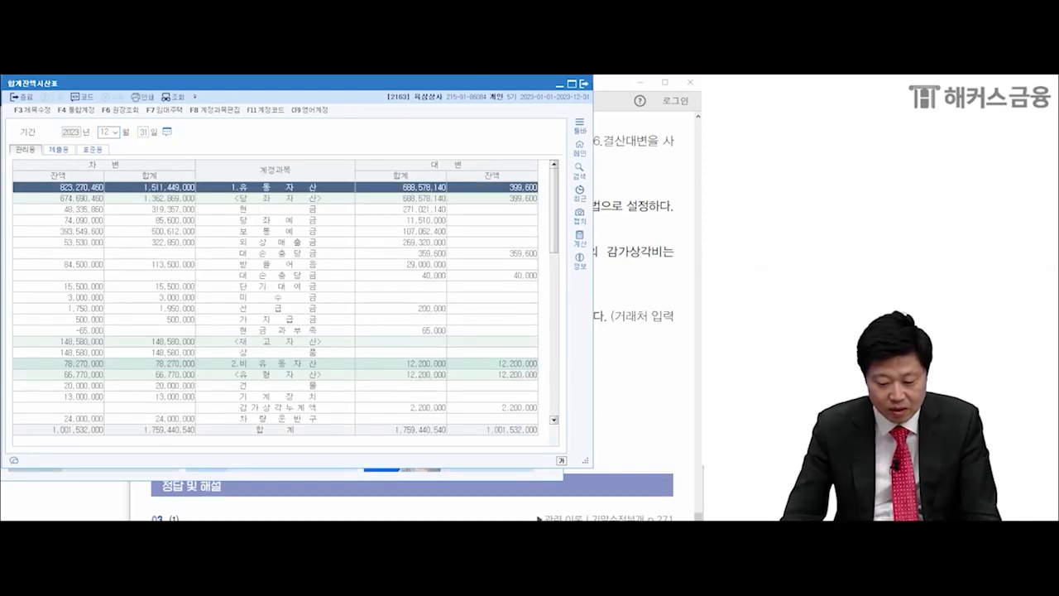
# Circle the debit balance of 상품 in the trial balance, open its ledger, and clear the mark.
pyautogui.click(151, 352)
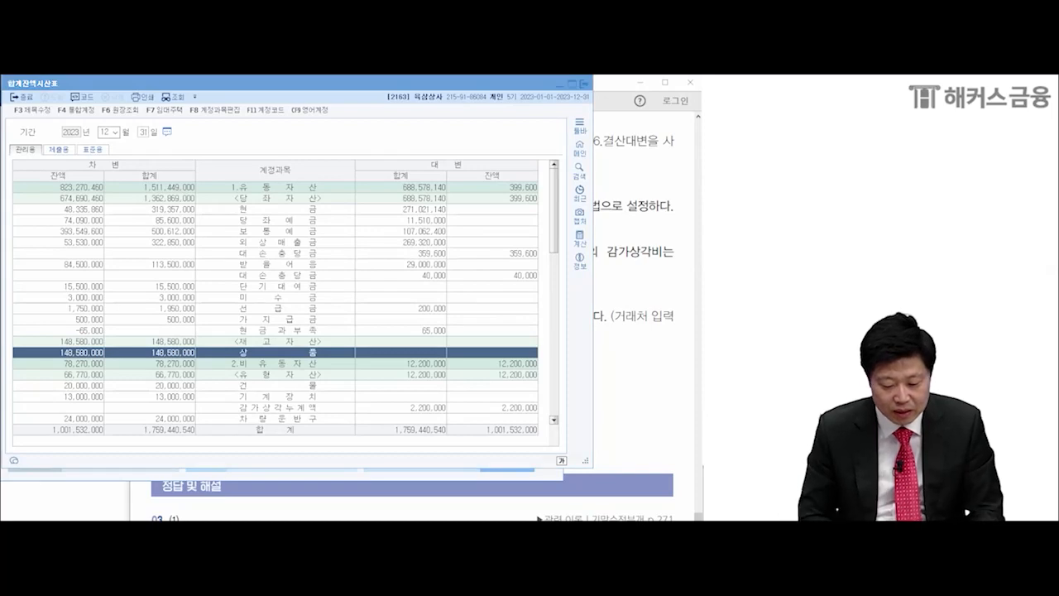
pyautogui.moveTo(116, 353)
pyautogui.mouseDown()
pyautogui.moveTo(57, 361)
pyautogui.moveTo(86, 344)
pyautogui.moveTo(112, 352)
pyautogui.mouseUp()
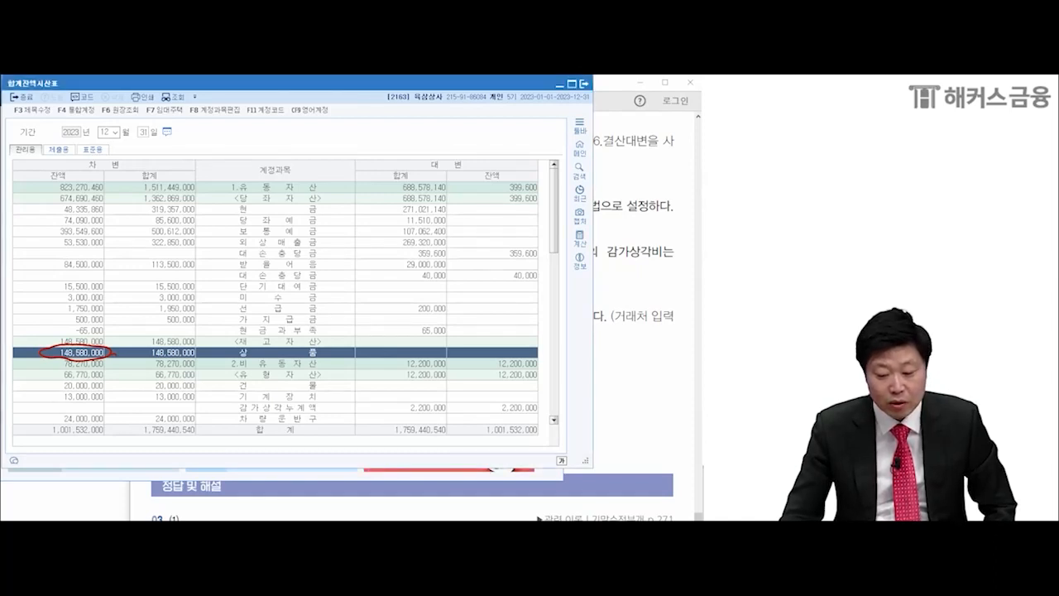
pyautogui.doubleClick(112, 353)
pyautogui.press('Escape')
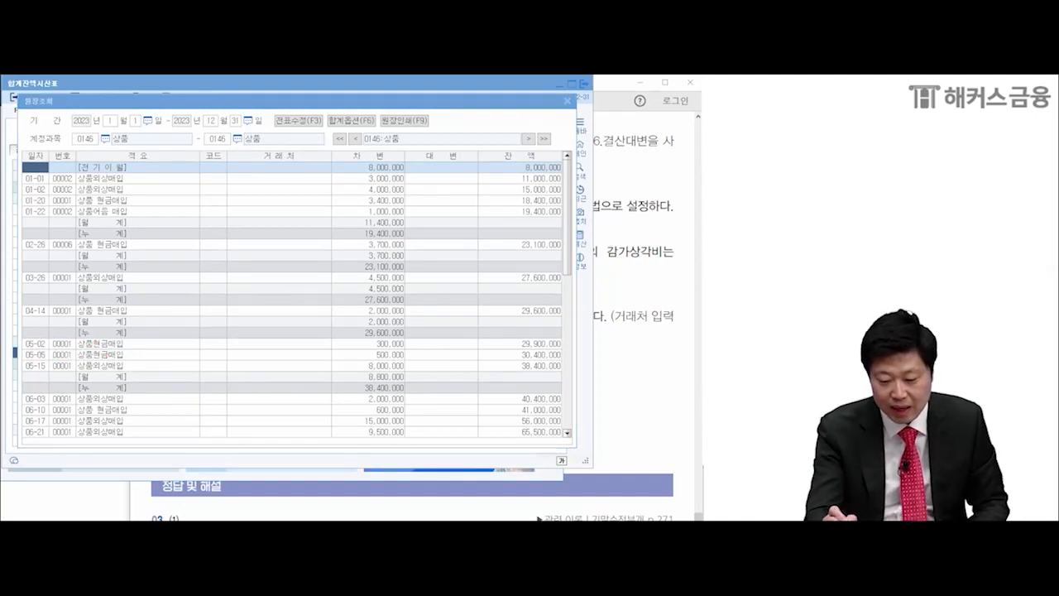
# Mark up the debit column of the 상품 ledger to point out the opening balance and purchases, and clear the marks.
pyautogui.moveTo(334, 162); pyautogui.dragTo(497, 159)
pyautogui.moveTo(414, 163); pyautogui.dragTo(399, 487)
pyautogui.moveTo(361, 146)
pyautogui.mouseDown()
pyautogui.moveTo(385, 138)
pyautogui.moveTo(348, 170)
pyautogui.mouseUp()
pyautogui.moveTo(347, 432)
pyautogui.mouseDown()
pyautogui.moveTo(331, 266)
pyautogui.moveTo(410, 321)
pyautogui.mouseUp()
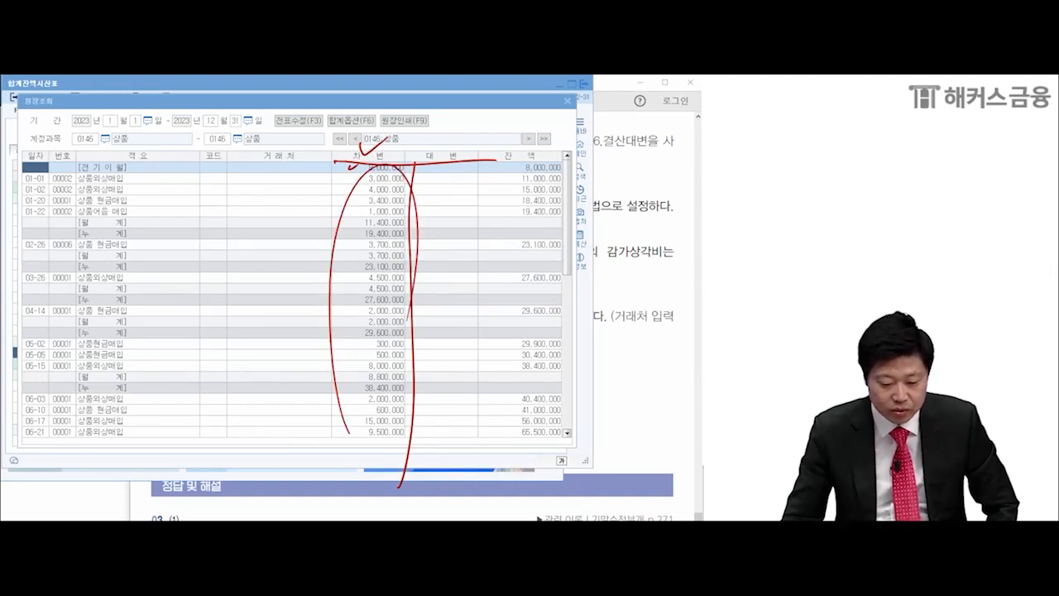
pyautogui.press('Escape')
# Examine the 상품 ledger through December and select the final cumulative debit total.
pyautogui.click(139, 255)
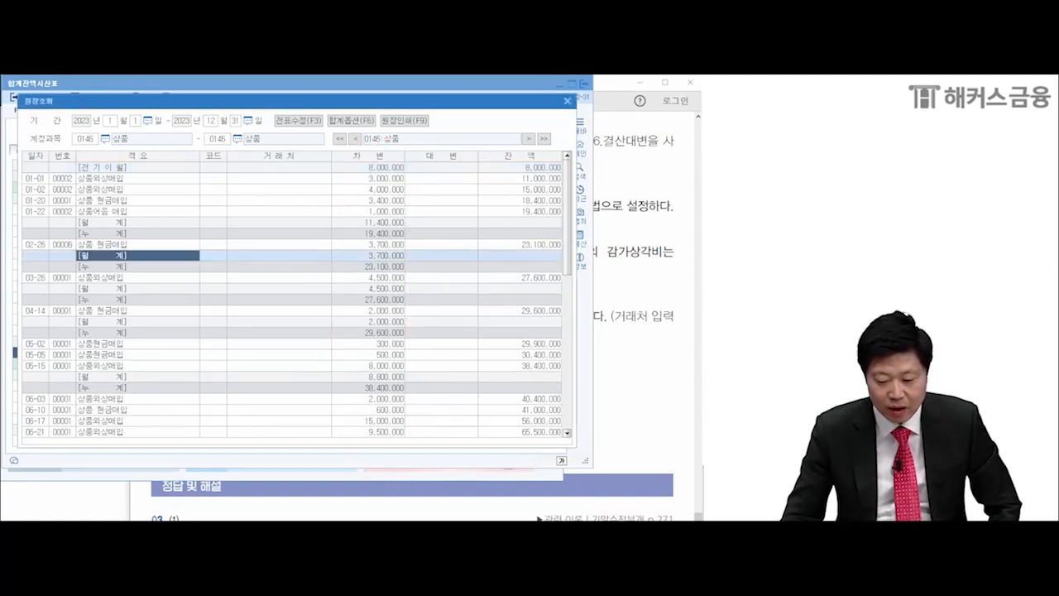
pyautogui.scroll(-5, 139, 255)
pyautogui.scroll(-6, 297, 297)
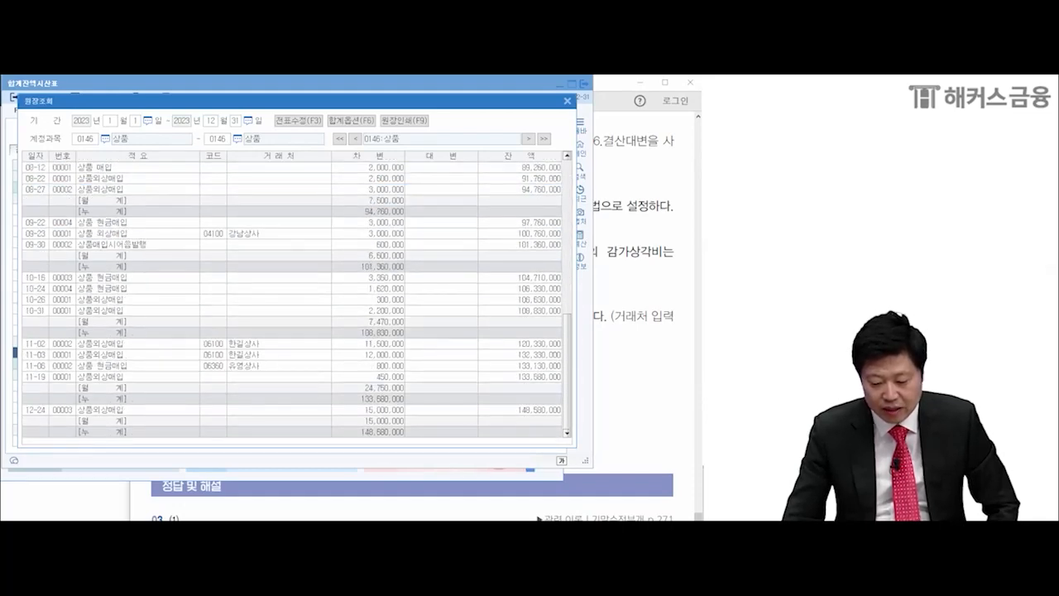
pyautogui.click(369, 432)
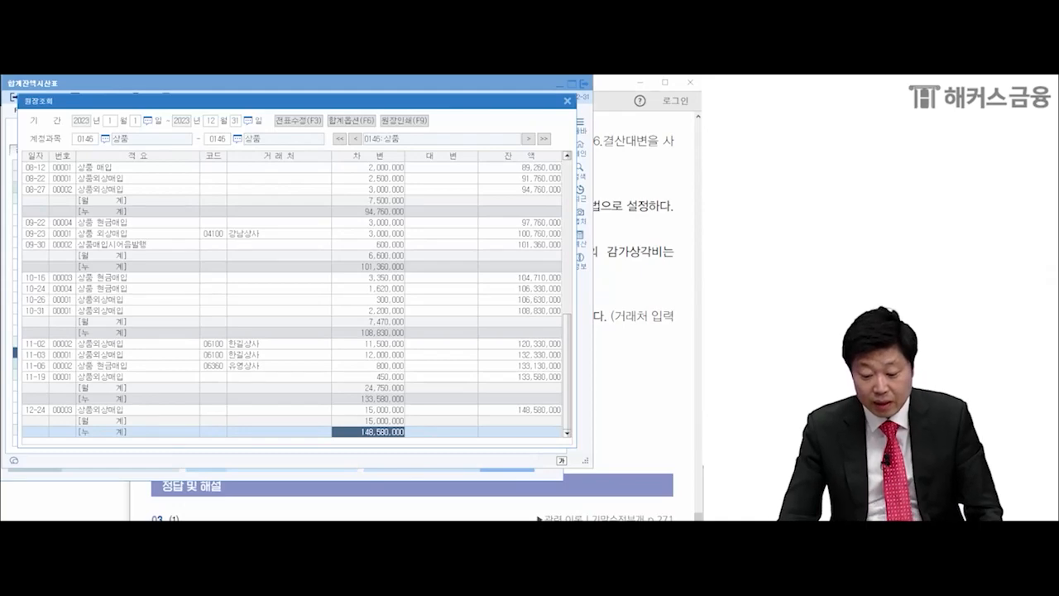
# Check item (1) in the PDF, and close the 상품 ledger to return to the 합계잔액시산표.
pyautogui.hotkey('alt', 'Tab')
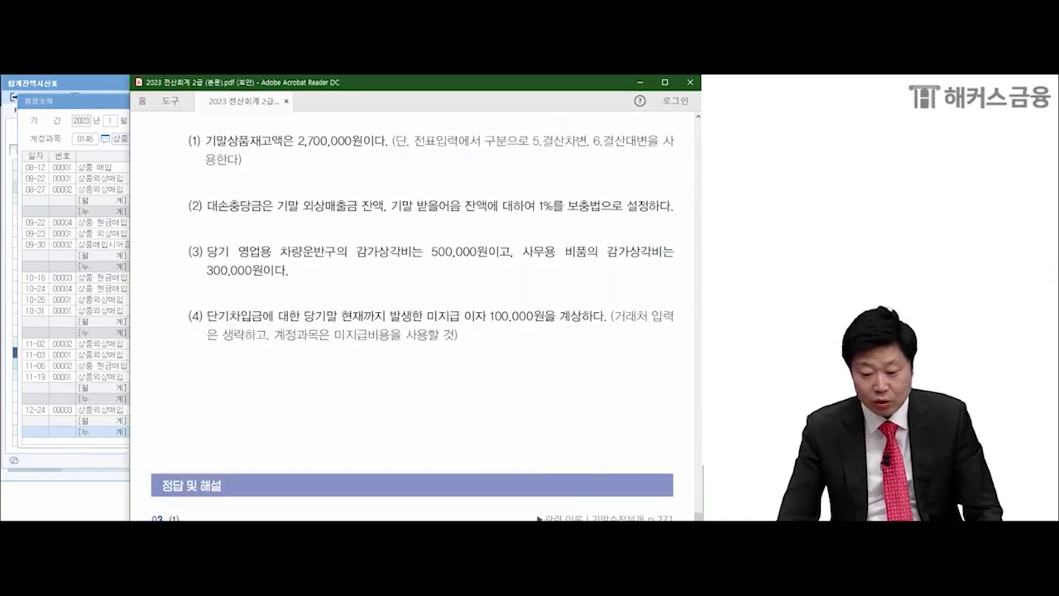
pyautogui.hotkey('alt', 'Tab')
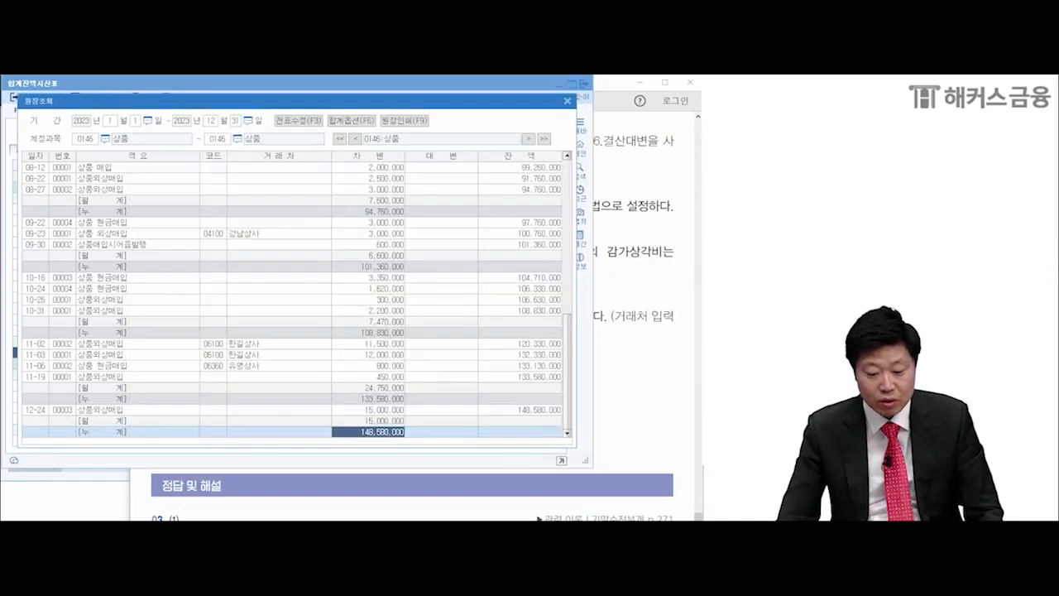
pyautogui.press('Escape')
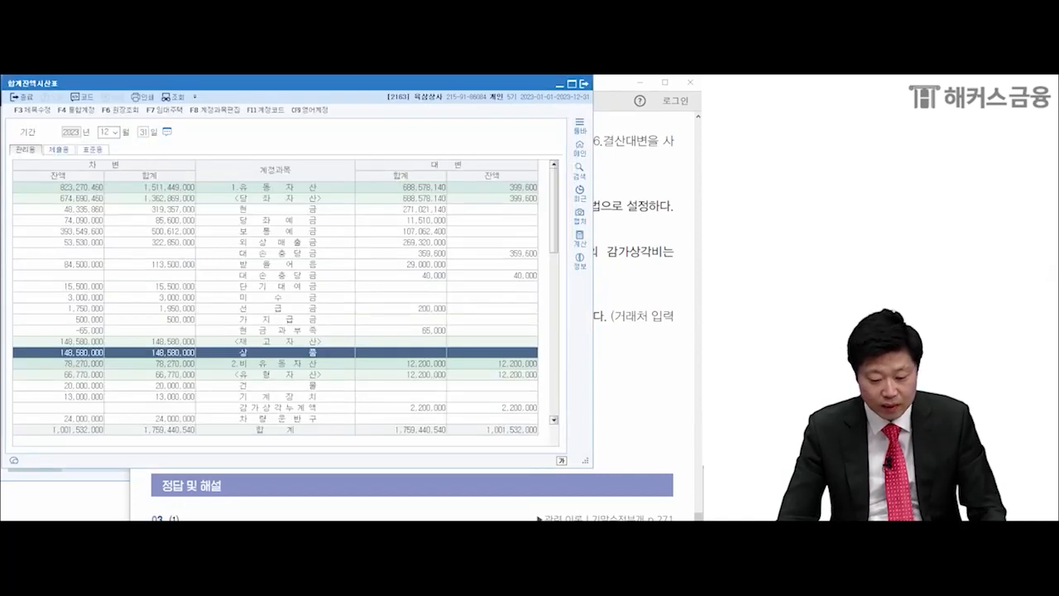
pyautogui.hotkey('alt', 'Tab')
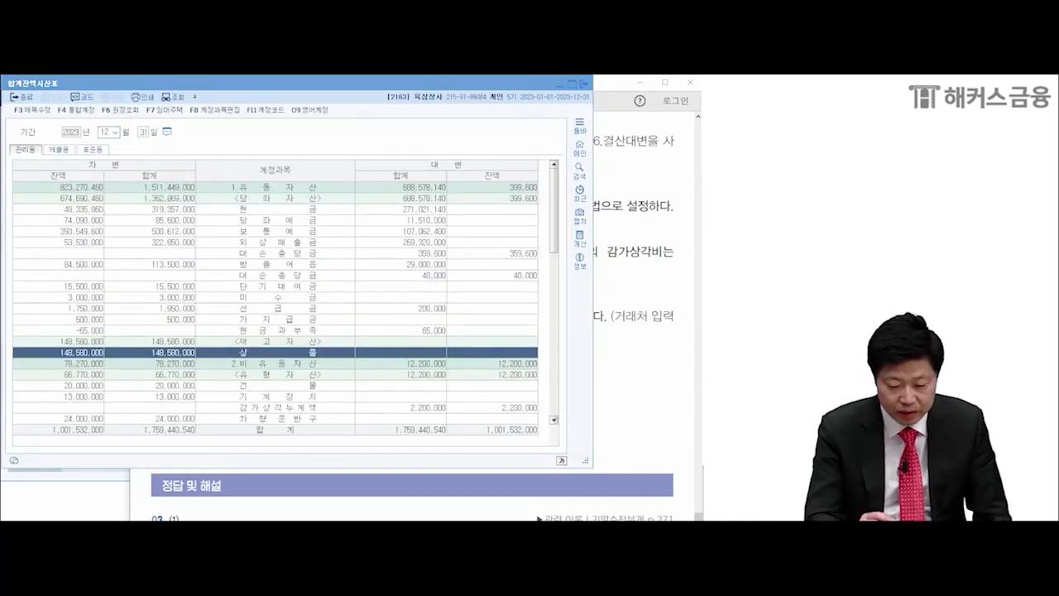
# Handwrite the goods balance 148,580,000 above the trial balance table.
pyautogui.moveTo(214, 122); pyautogui.dragTo(218, 143)
pyautogui.moveTo(236, 123); pyautogui.dragTo(247, 135)
pyautogui.moveTo(244, 127); pyautogui.dragTo(239, 148)
pyautogui.moveTo(267, 120)
pyautogui.mouseDown()
pyautogui.moveTo(262, 130)
pyautogui.moveTo(265, 118)
pyautogui.mouseUp()
pyautogui.moveTo(267, 147); pyautogui.dragTo(351, 136)
pyautogui.moveTo(359, 130); pyautogui.dragTo(367, 134)
# Handwrite the start of the cost formula, 기초 + 당기매입 −, below the goods balance.
pyautogui.moveTo(231, 165); pyautogui.dragTo(236, 181)
pyautogui.moveTo(252, 160)
pyautogui.mouseDown()
pyautogui.moveTo(254, 188)
pyautogui.moveTo(268, 163)
pyautogui.mouseUp()
pyautogui.moveTo(259, 169); pyautogui.dragTo(278, 185)
pyautogui.moveTo(281, 174)
pyautogui.mouseDown()
pyautogui.moveTo(297, 172)
pyautogui.moveTo(291, 187)
pyautogui.mouseUp()
pyautogui.moveTo(305, 165); pyautogui.dragTo(319, 174)
pyautogui.moveTo(326, 157)
pyautogui.mouseDown()
pyautogui.moveTo(327, 176)
pyautogui.moveTo(337, 169)
pyautogui.mouseUp()
pyautogui.moveTo(329, 178); pyautogui.dragTo(340, 185)
pyautogui.moveTo(348, 160)
pyautogui.mouseDown()
pyautogui.moveTo(348, 190)
pyautogui.moveTo(354, 180)
pyautogui.mouseUp()
pyautogui.moveTo(355, 170); pyautogui.dragTo(371, 179)
pyautogui.moveTo(373, 169); pyautogui.dragTo(389, 187)
pyautogui.moveTo(411, 174); pyautogui.dragTo(424, 173)
# Handwrite − 2,700,000 after the goods balance and complete the formula below with 기말 = 매출원가.
pyautogui.moveTo(394, 135); pyautogui.dragTo(408, 135)
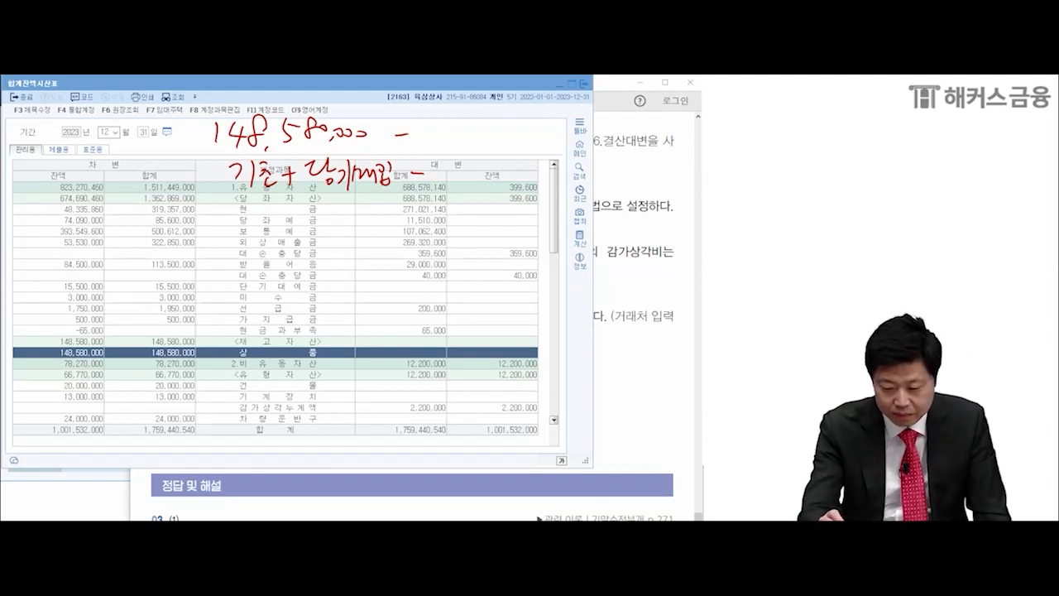
pyautogui.moveTo(423, 121)
pyautogui.mouseDown()
pyautogui.moveTo(434, 134)
pyautogui.moveTo(511, 131)
pyautogui.mouseUp()
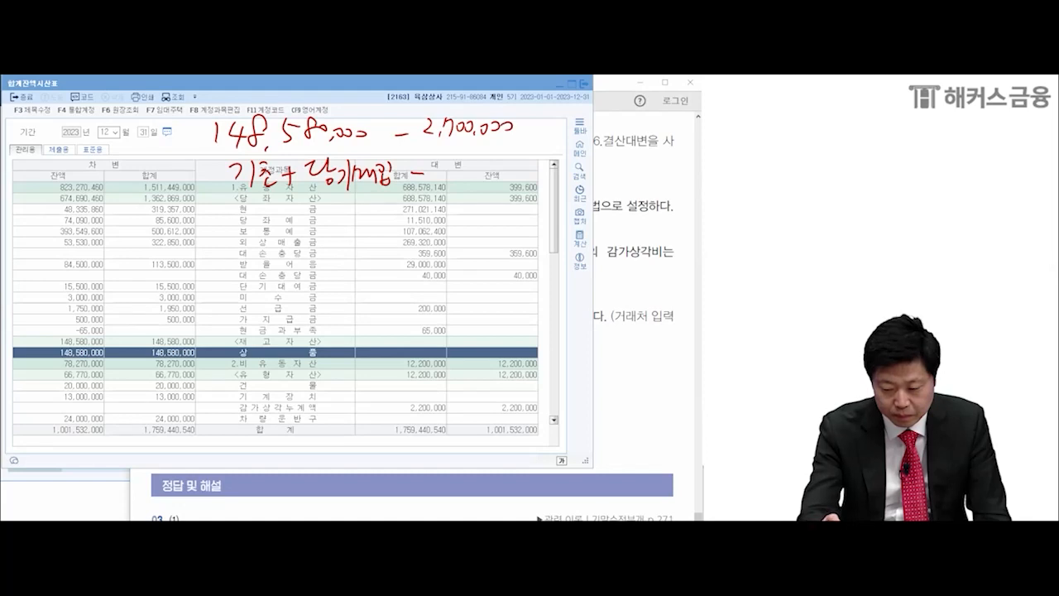
pyautogui.moveTo(433, 162)
pyautogui.mouseDown()
pyautogui.moveTo(451, 185)
pyautogui.moveTo(468, 170)
pyautogui.mouseUp()
pyautogui.moveTo(477, 155)
pyautogui.mouseDown()
pyautogui.moveTo(479, 168)
pyautogui.moveTo(487, 162)
pyautogui.mouseUp()
pyautogui.moveTo(466, 176)
pyautogui.mouseDown()
pyautogui.moveTo(484, 192)
pyautogui.moveTo(538, 165)
pyautogui.mouseUp()
pyautogui.moveTo(524, 175); pyautogui.dragTo(555, 176)
pyautogui.moveTo(555, 162)
pyautogui.mouseDown()
pyautogui.moveTo(576, 178)
pyautogui.moveTo(589, 163)
pyautogui.mouseUp()
pyautogui.moveTo(582, 164); pyautogui.dragTo(598, 171)
pyautogui.moveTo(587, 176)
pyautogui.mouseDown()
pyautogui.moveTo(596, 186)
pyautogui.moveTo(607, 170)
pyautogui.moveTo(614, 178)
pyautogui.mouseUp()
pyautogui.moveTo(624, 165); pyautogui.dragTo(635, 185)
pyautogui.moveTo(636, 177); pyautogui.dragTo(651, 177)
# Handwrite the circled result = 145,880,000 at the end of the calculation.
pyautogui.moveTo(531, 124); pyautogui.dragTo(551, 134)
pyautogui.moveTo(640, 136); pyautogui.dragTo(672, 125)
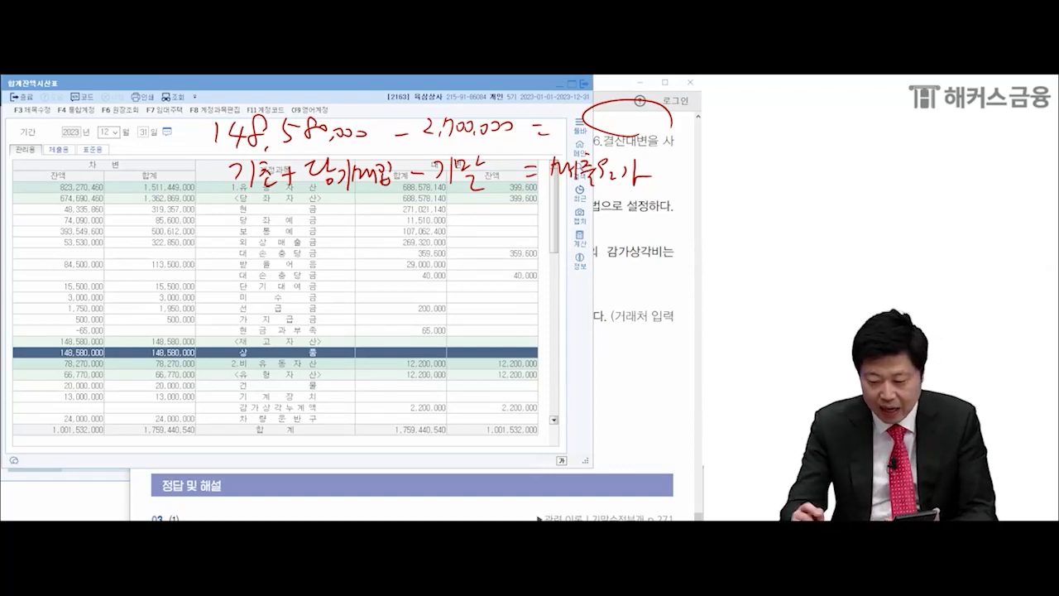
pyautogui.moveTo(600, 114)
pyautogui.mouseDown()
pyautogui.moveTo(597, 125)
pyautogui.moveTo(619, 129)
pyautogui.mouseUp()
pyautogui.moveTo(621, 115)
pyautogui.mouseDown()
pyautogui.moveTo(640, 131)
pyautogui.moveTo(658, 121)
pyautogui.moveTo(663, 137)
pyautogui.mouseUp()
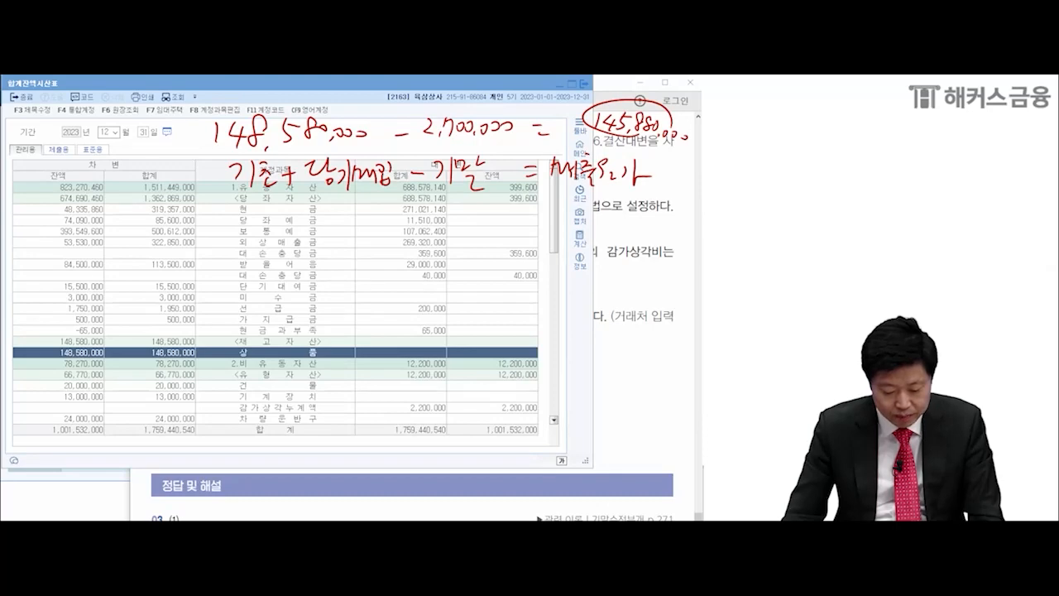
# Close the 합계잔액시산표 and open 일반전표입력 for 육삼상사.
pyautogui.press('Escape')
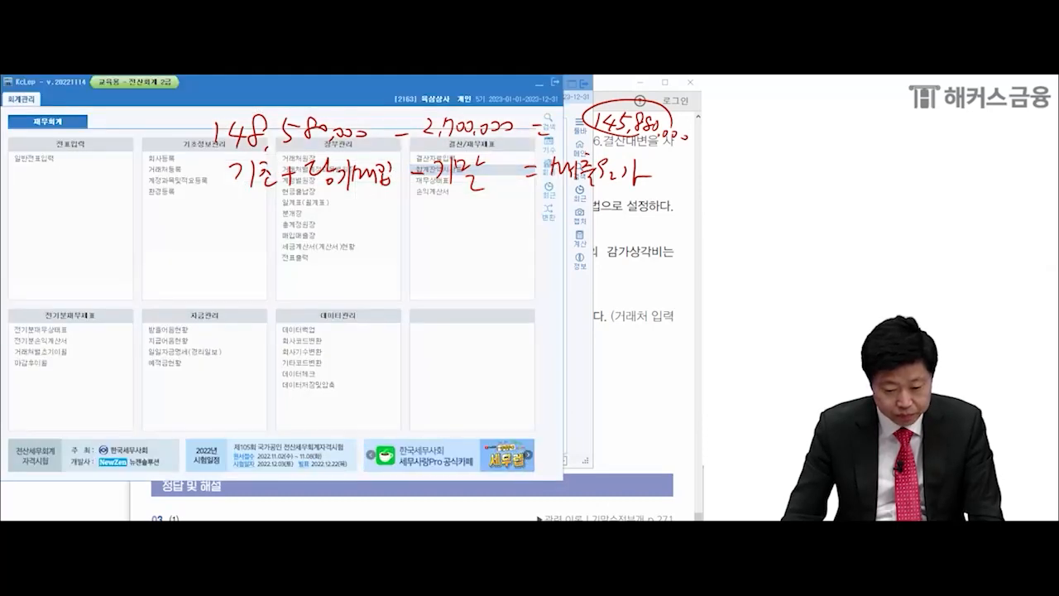
pyautogui.press('Return')
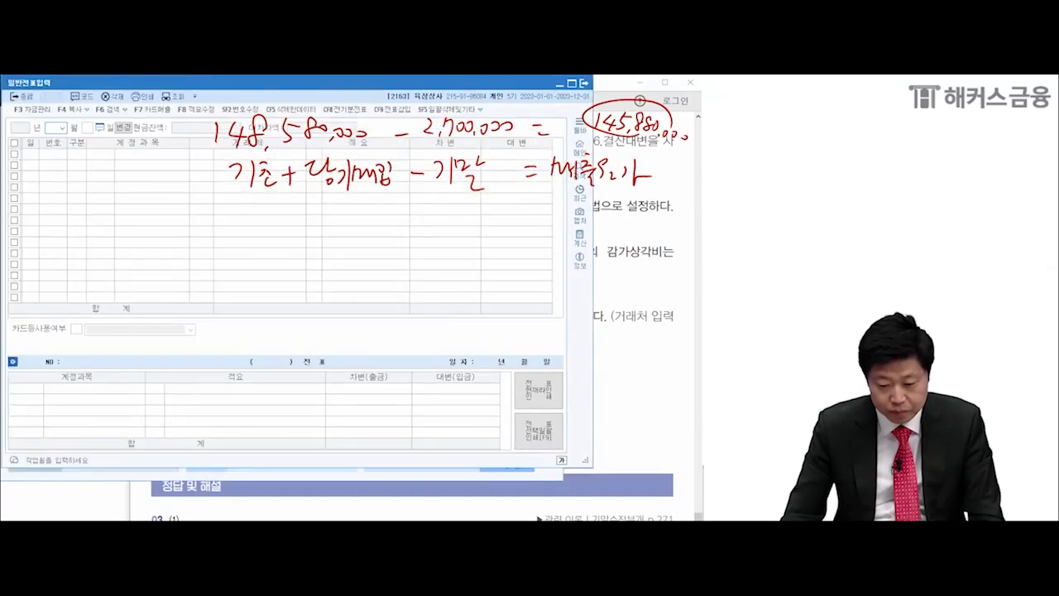
# Set the voucher date to December 31 and recheck the 결산차변/결산대변 condition of item (1) in the PDF.
pyautogui.write('1231')
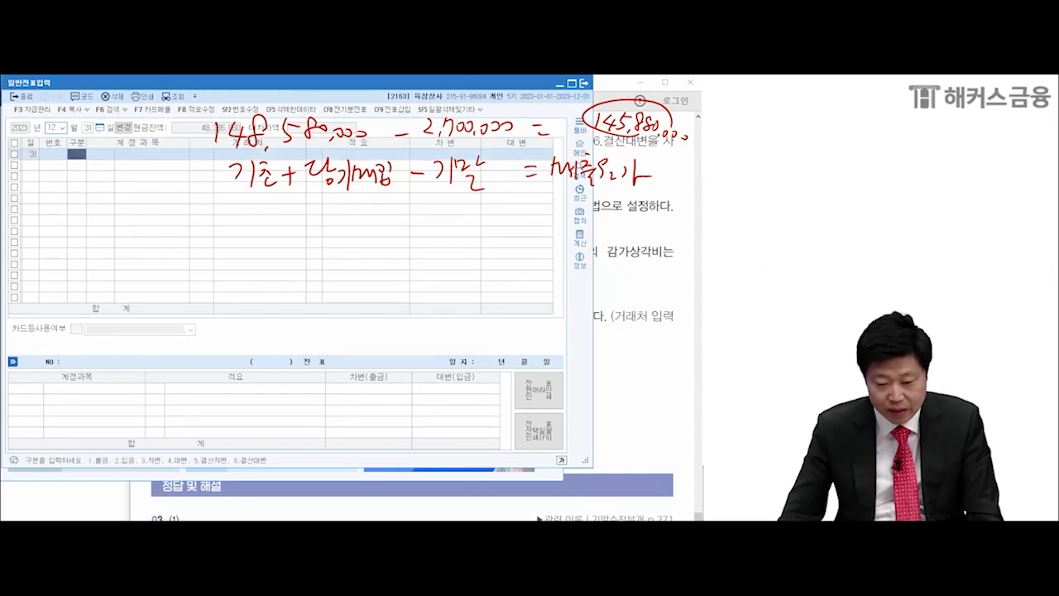
pyautogui.hotkey('alt', 'Tab')
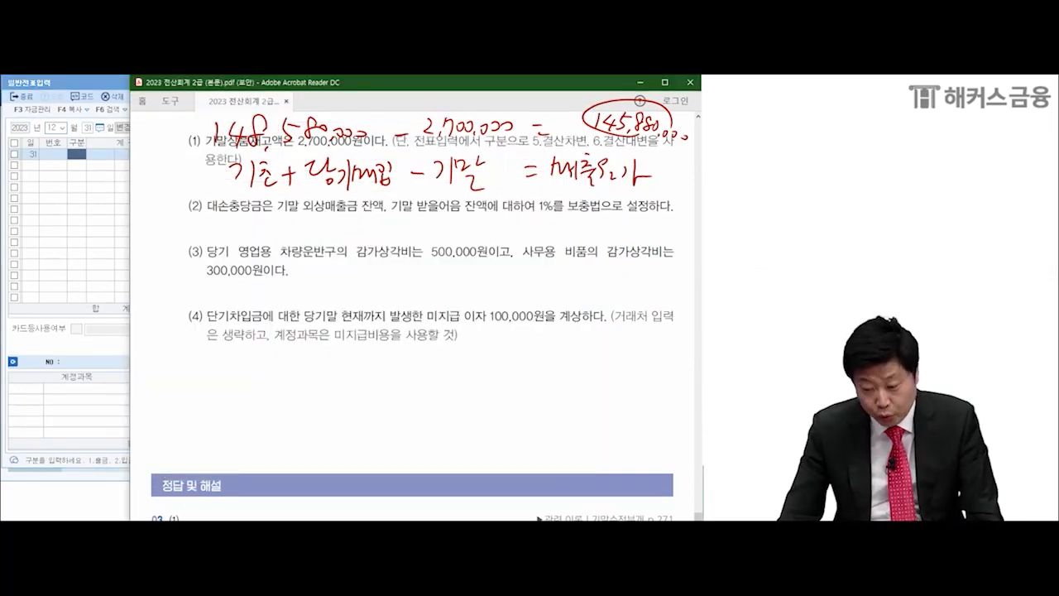
pyautogui.hotkey('alt', 'Tab')
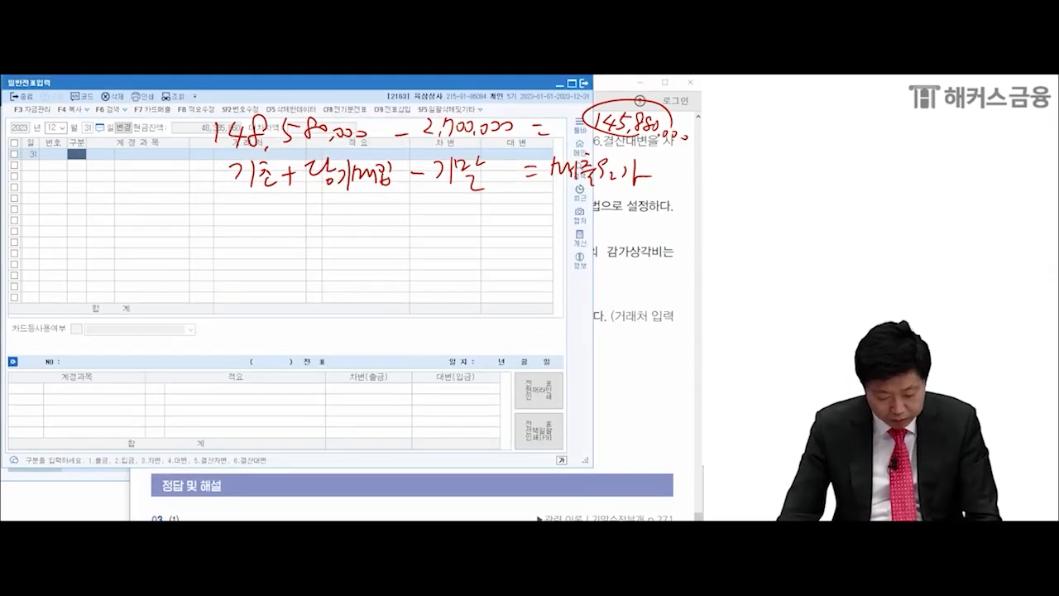
# Start a 결산차변 line on December 31 with the account 0451 상품매출원가.
pyautogui.write('5')
pyautogui.press('Return')
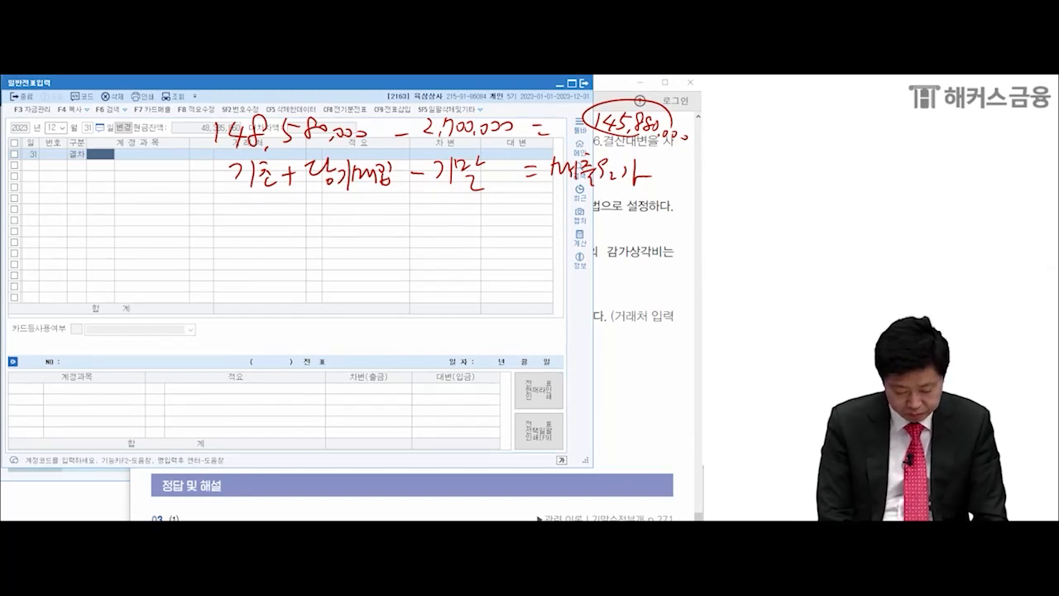
pyautogui.write('상품매')
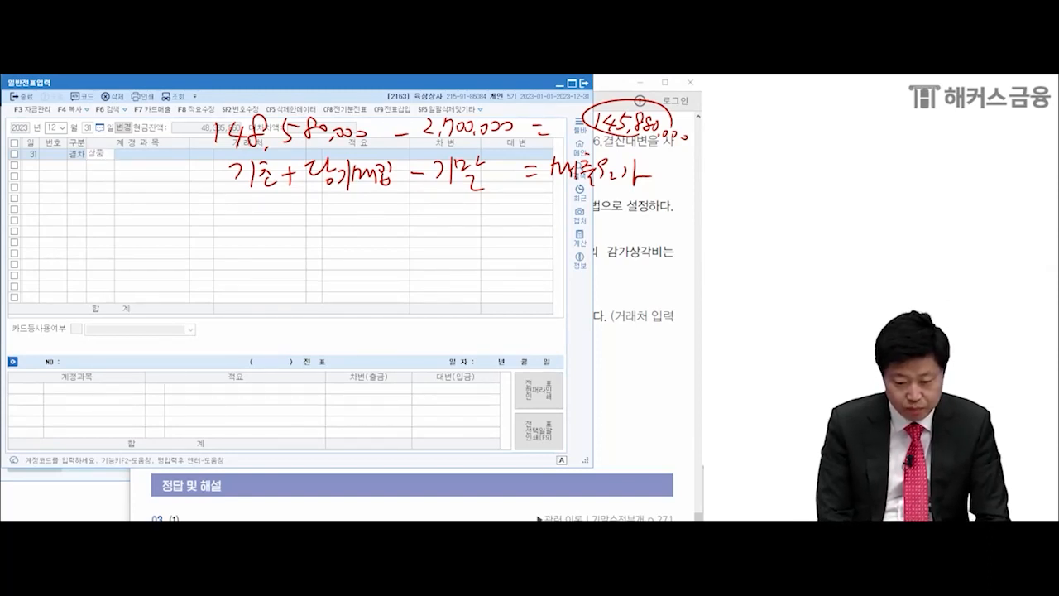
pyautogui.press('Return')
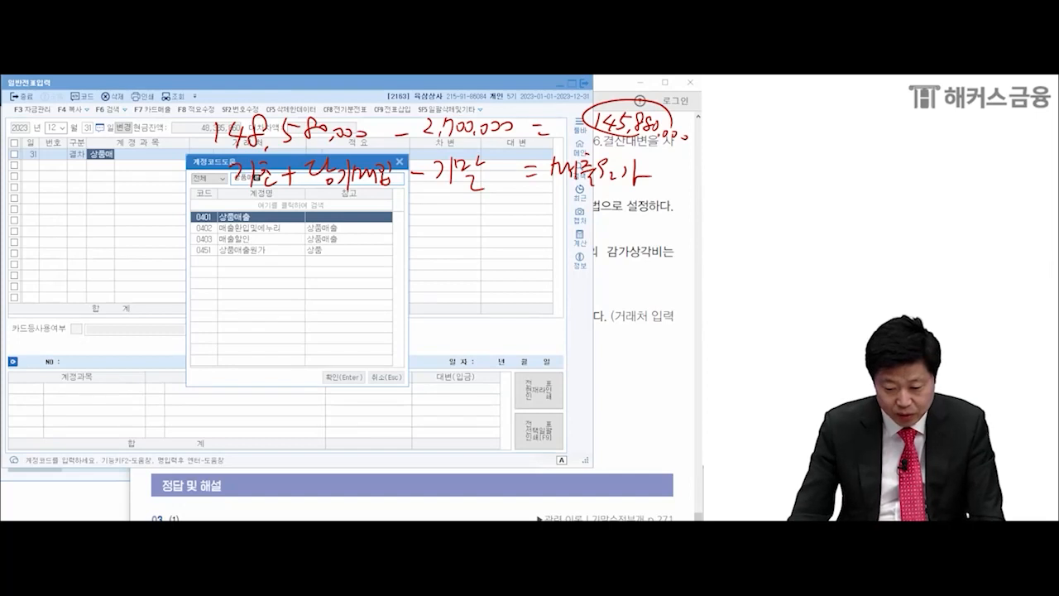
pyautogui.click(249, 249)
pyautogui.press('Return')
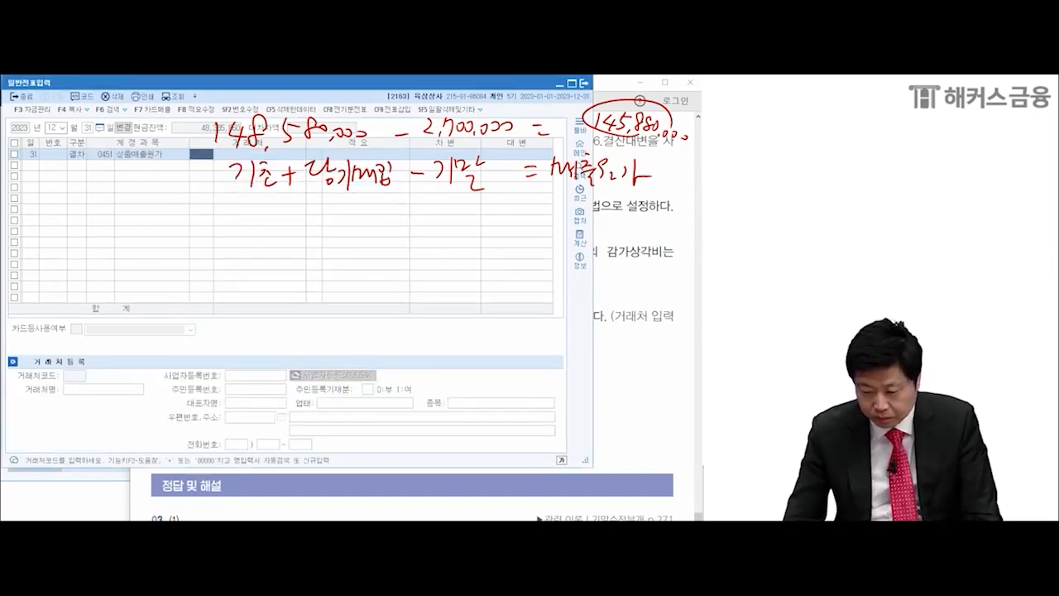
# Enter 145,880,000 as the debit amount of the 상품매출원가 line and clear the handwritten notes.
pyautogui.press('Return')
pyautogui.press('Return')
pyautogui.press('Return')
pyautogui.write('1')
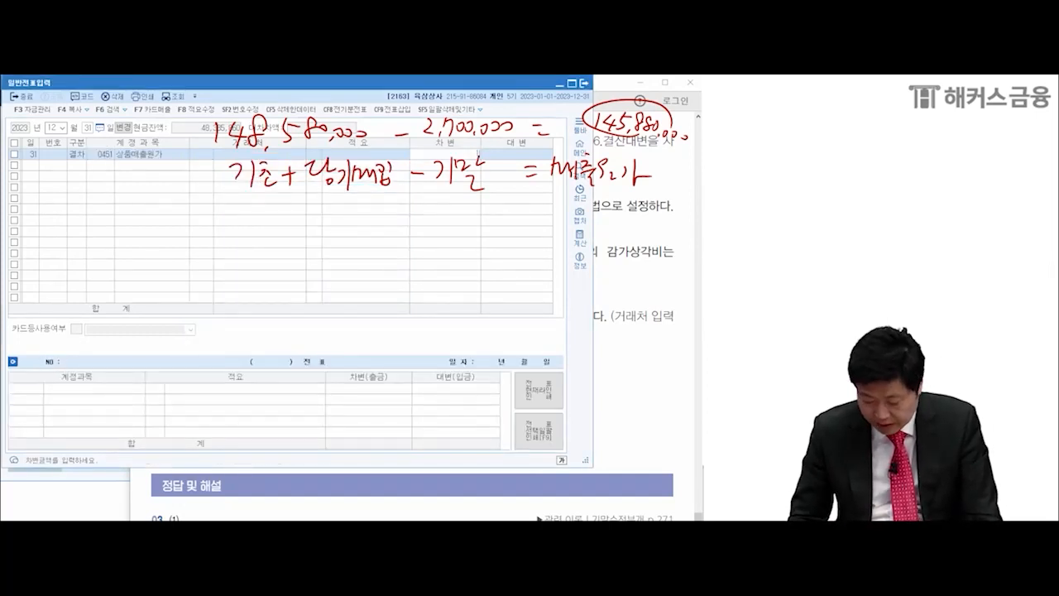
pyautogui.write('45,880,00')
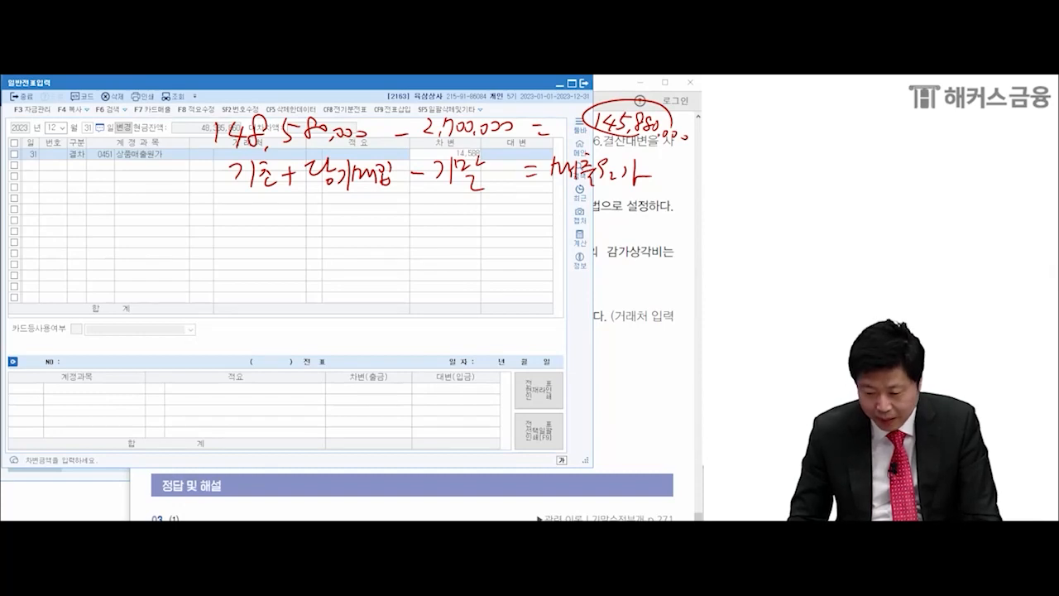
pyautogui.write('000')
pyautogui.press('Return')
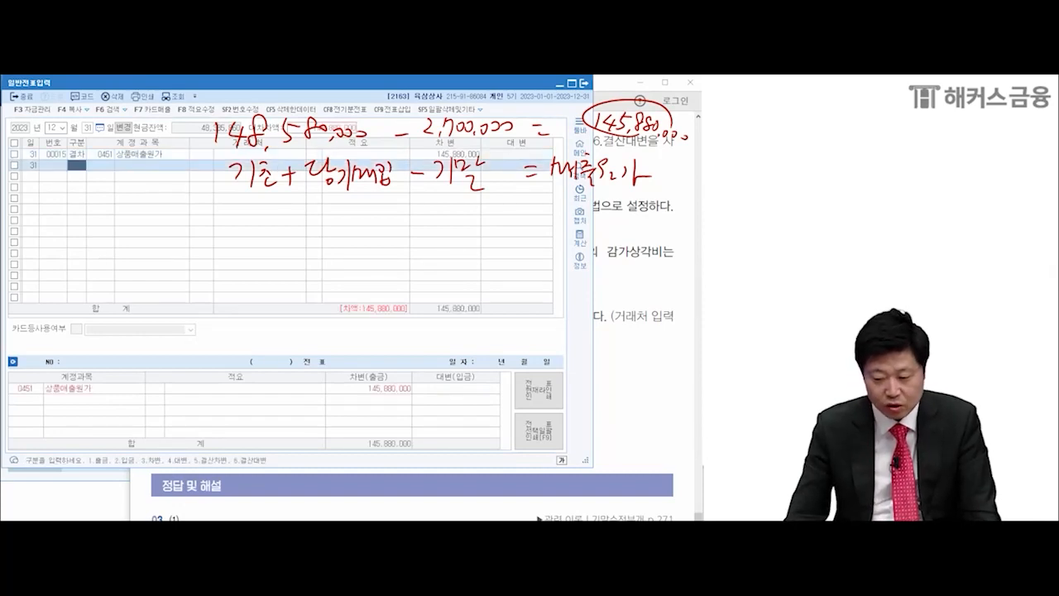
pyautogui.press('Escape')
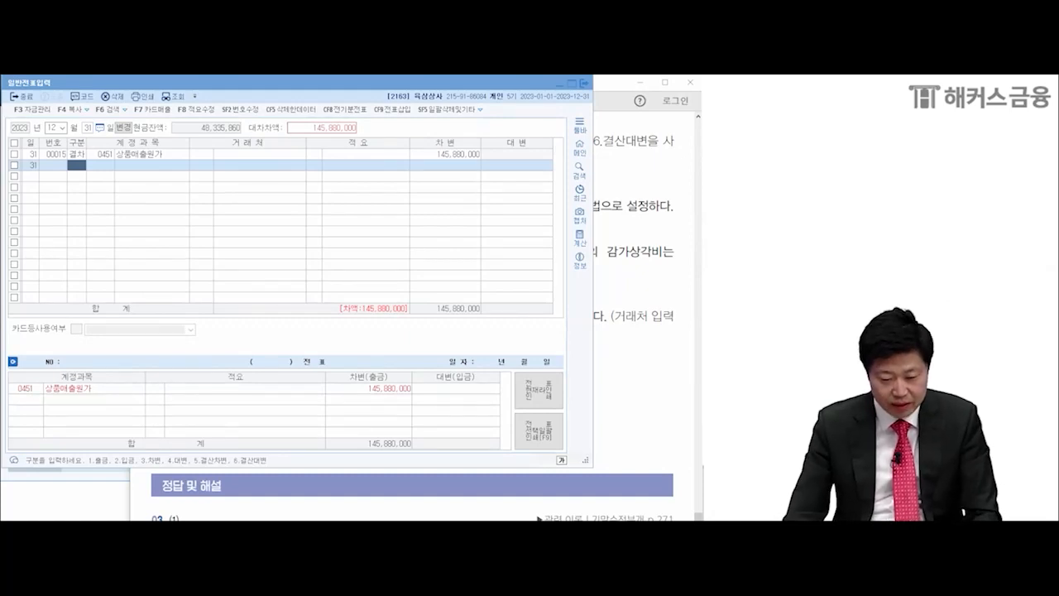
# Add a 결산대변 line crediting 0146 상품 for 145,880,000.
pyautogui.write('6')
pyautogui.press('Return')
pyautogui.write('146')
pyautogui.press('Return')
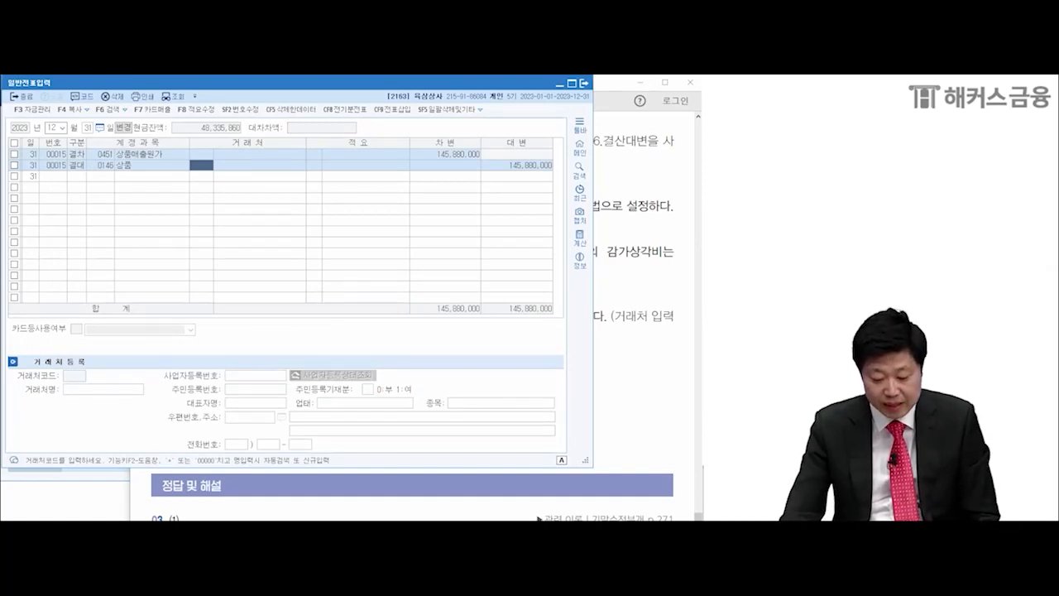
# Refresh the December 31 합계잔액시산표, check the 상품 balance against the year-end inventory, and return to 일반전표입력.
pyautogui.hotkey('alt', 'Tab')
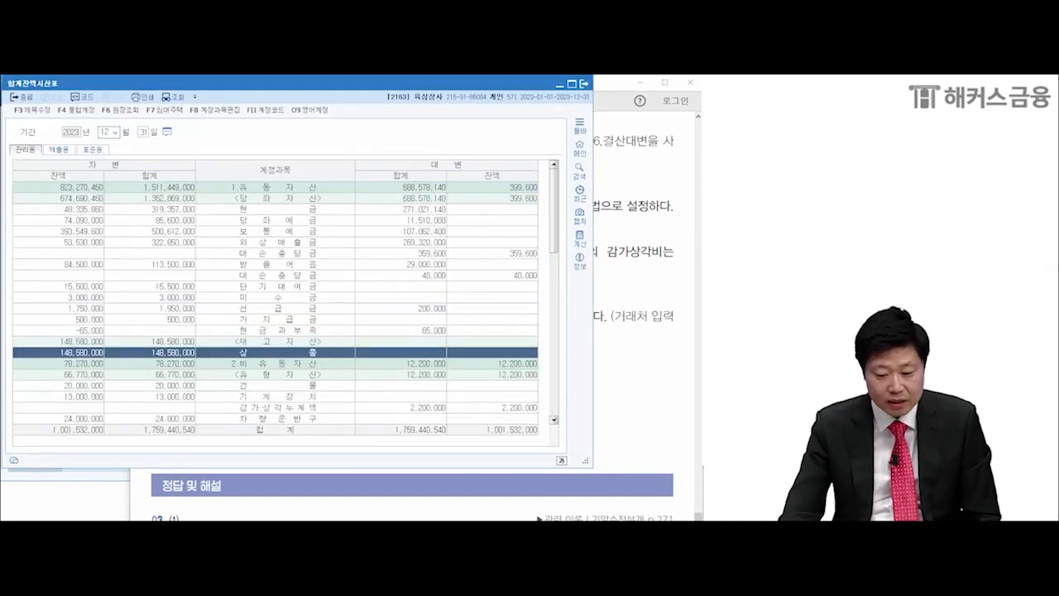
pyautogui.click(174, 97)
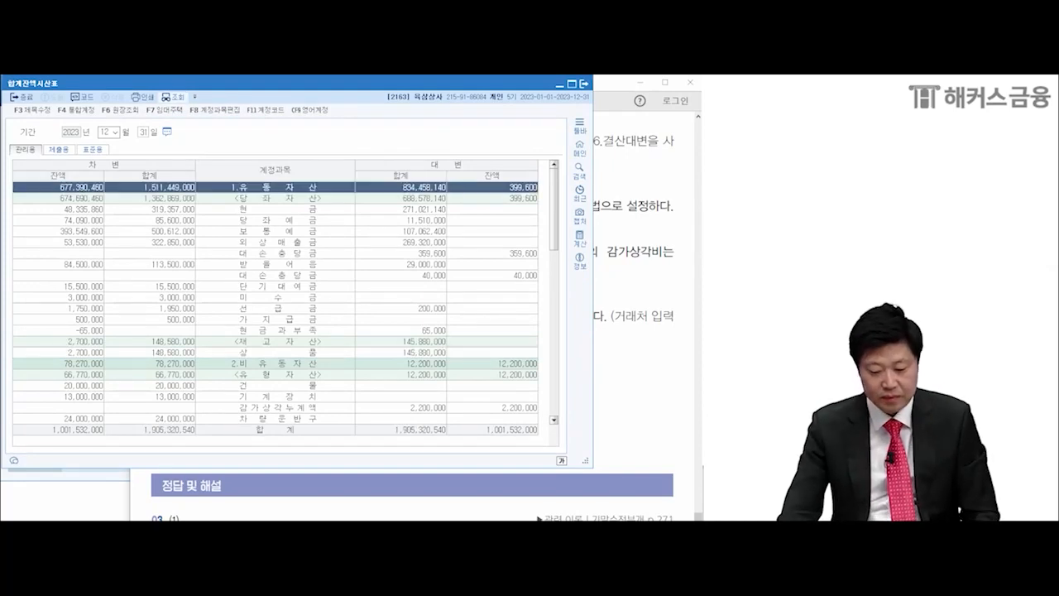
pyautogui.click(276, 353)
pyautogui.hotkey('alt', 'Tab')
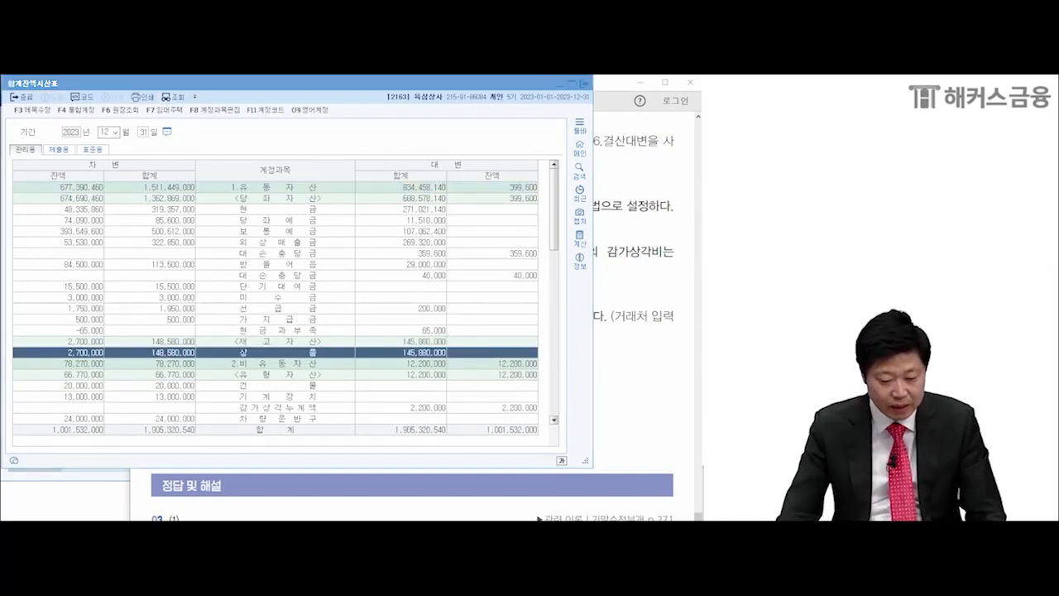
pyautogui.moveTo(339, 361)
pyautogui.mouseDown()
pyautogui.moveTo(230, 352)
pyautogui.moveTo(355, 357)
pyautogui.mouseUp()
pyautogui.moveTo(114, 359)
pyautogui.mouseDown()
pyautogui.moveTo(66, 347)
pyautogui.moveTo(134, 349)
pyautogui.moveTo(144, 325)
pyautogui.mouseUp()
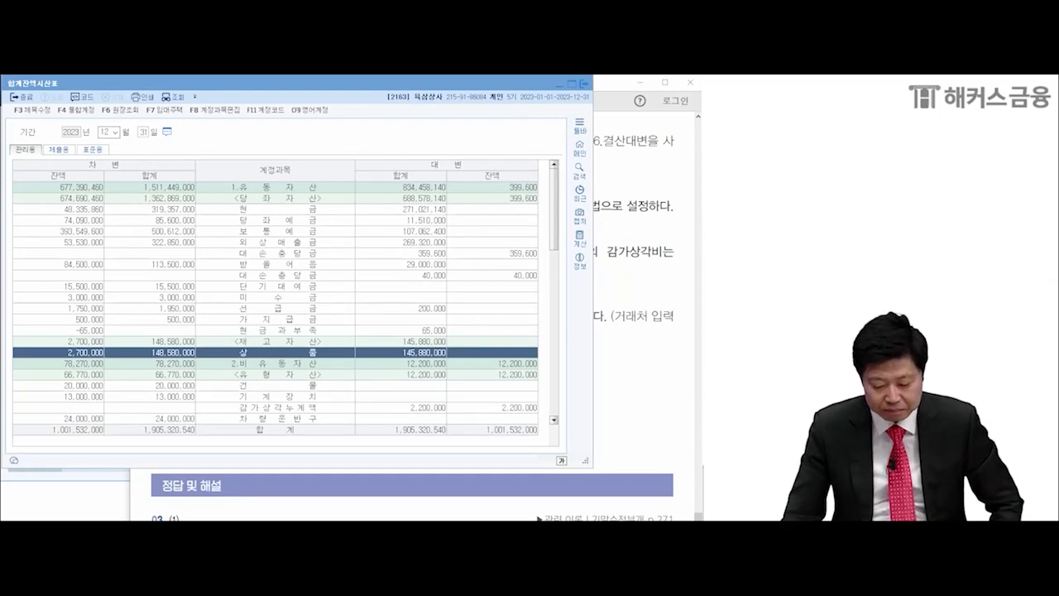
pyautogui.press('Escape')
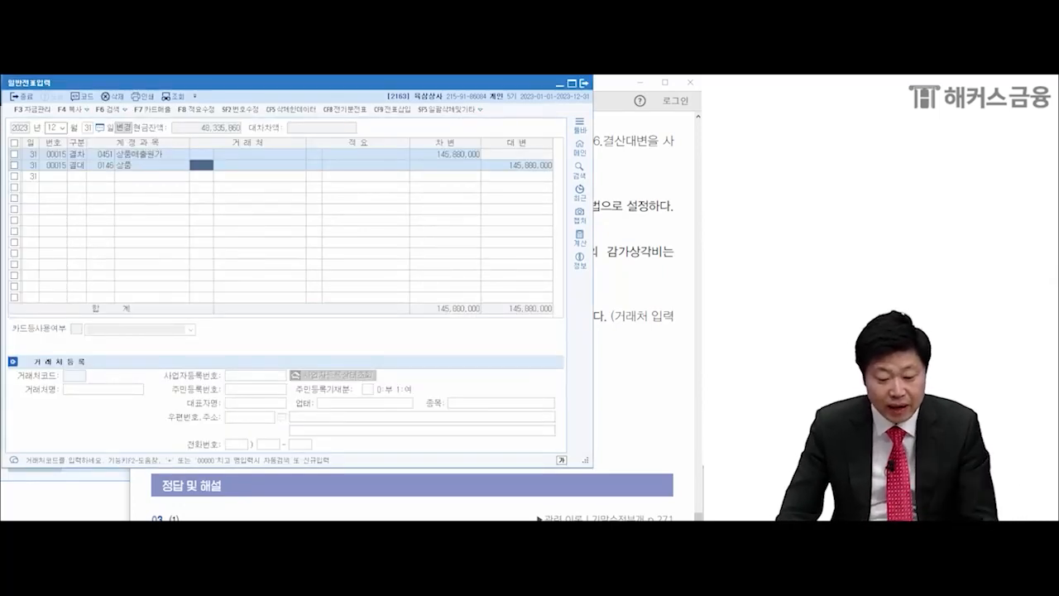
# Delete the manually entered 상품매출원가 and 상품 closing lines from the December 31 voucher.
pyautogui.click(14, 154)
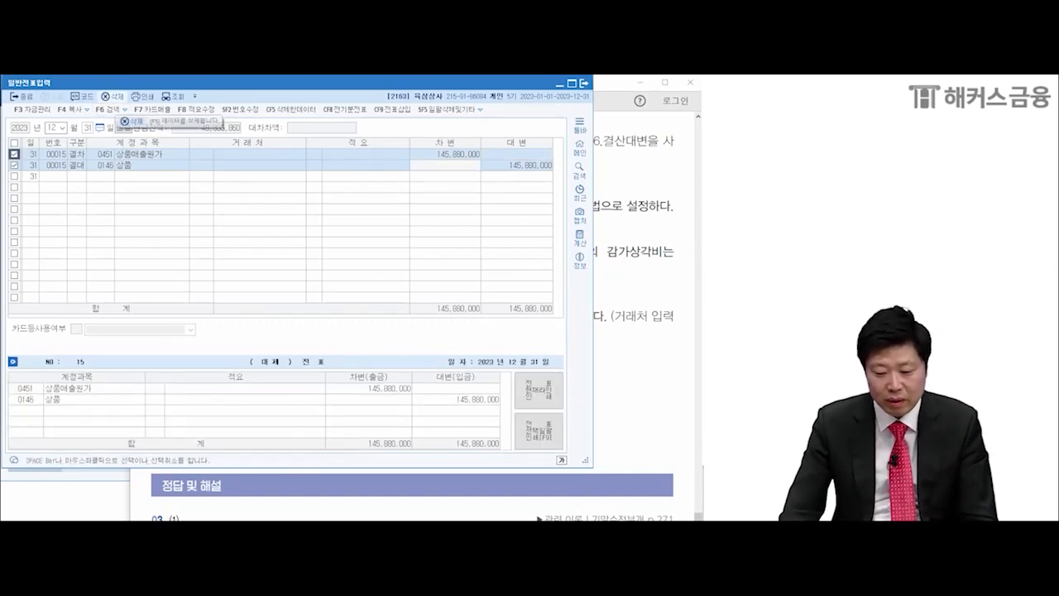
pyautogui.click(113, 96)
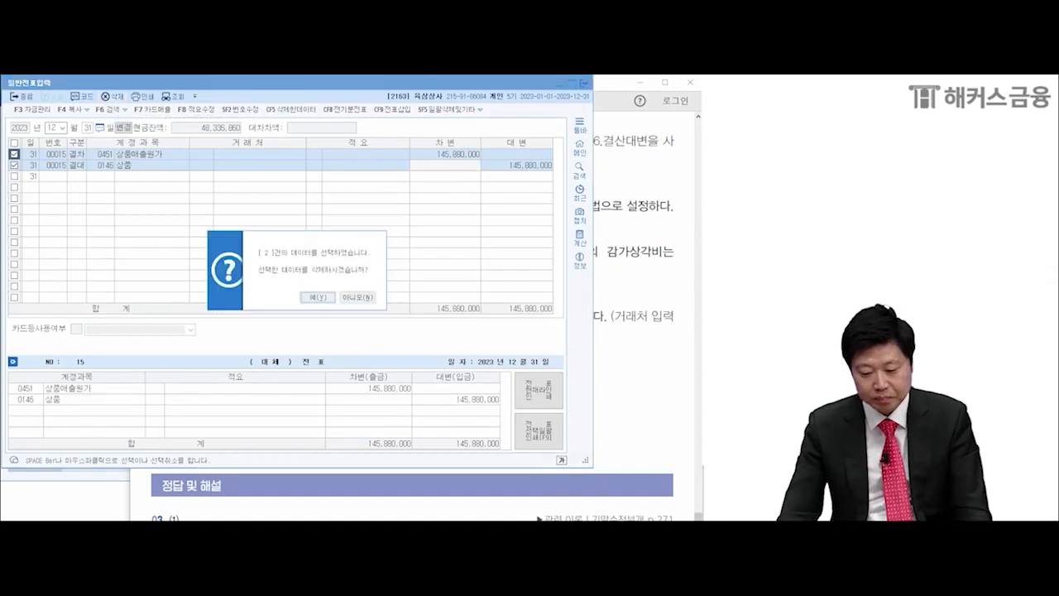
pyautogui.click(318, 297)
# Open 결산자료입력 and set the closing period from January to December 2023.
pyautogui.hotkey('alt', 'Tab')
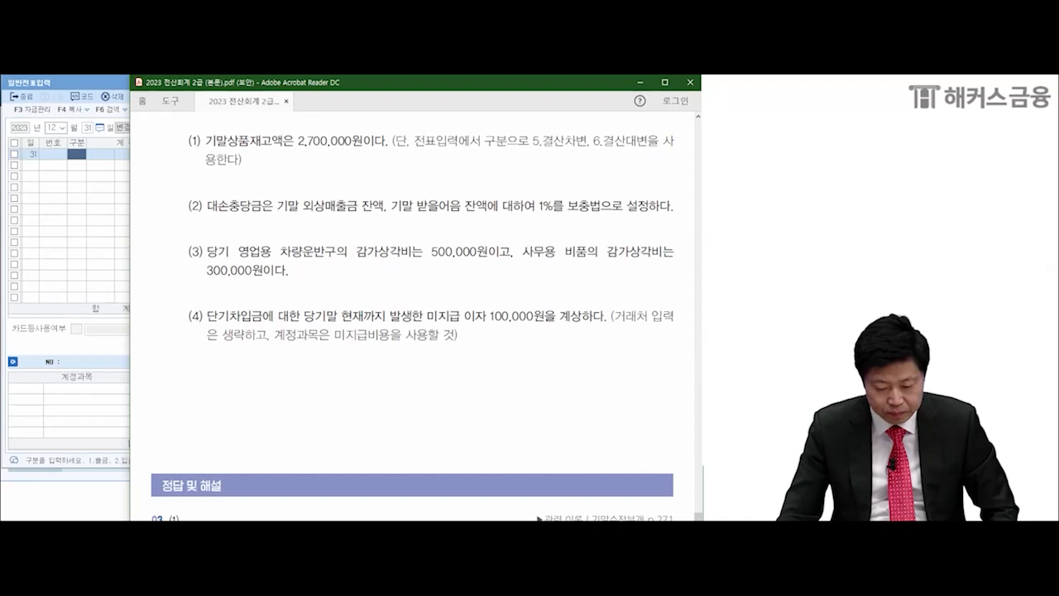
pyautogui.hotkey('alt', 'Tab')
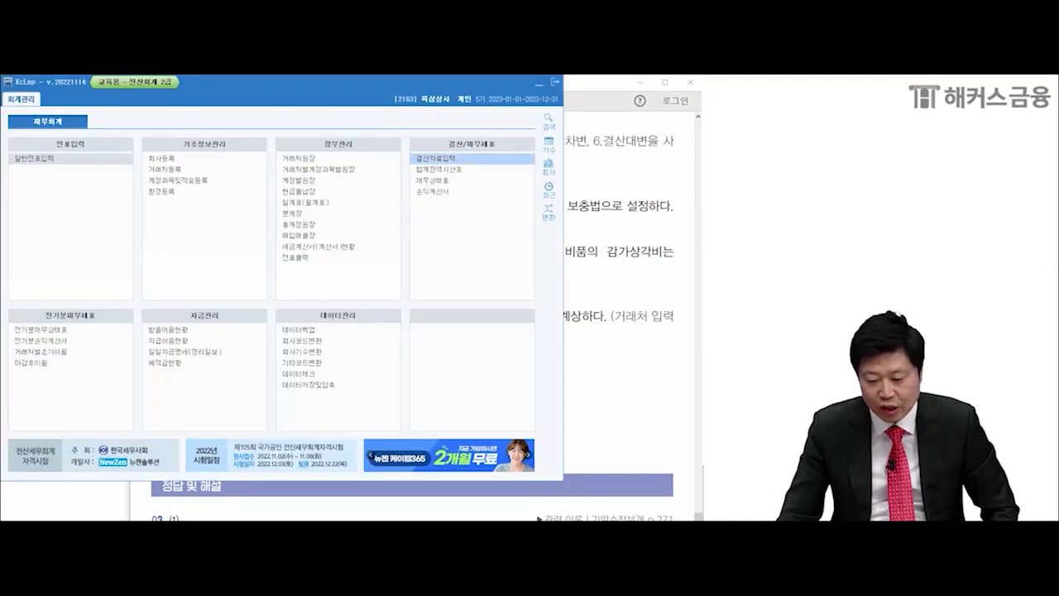
pyautogui.click(436, 158)
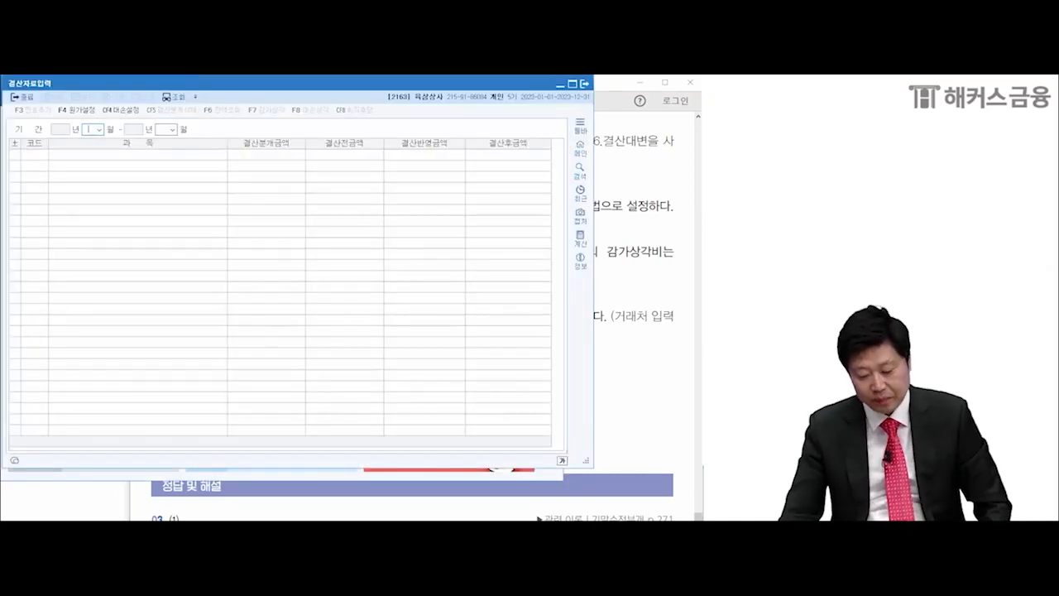
pyautogui.write('1')
pyautogui.press('Return')
pyautogui.write('12')
pyautogui.press('Return')
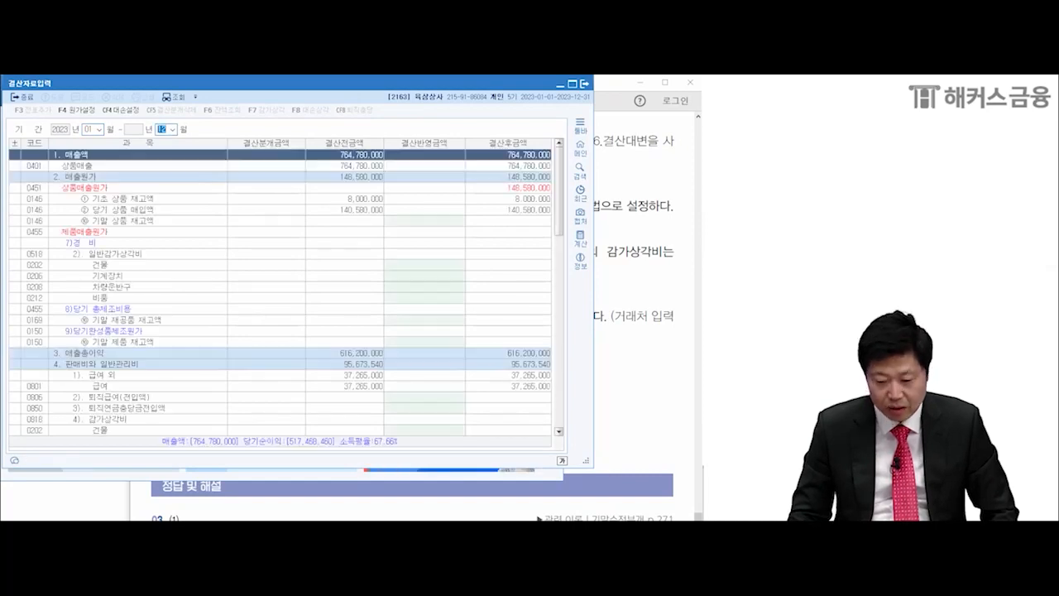
# Enter 2,700,000 as the closing adjustment for 기말 상품 재고액, then circle 상품매출원가 and its post-closing amount.
pyautogui.click(424, 188)
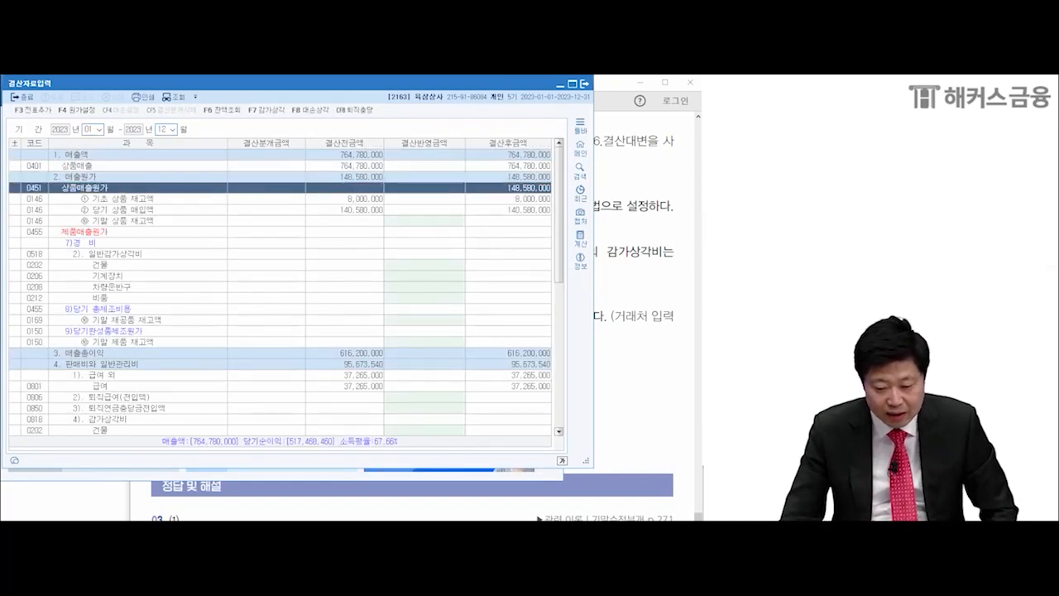
pyautogui.click(424, 221)
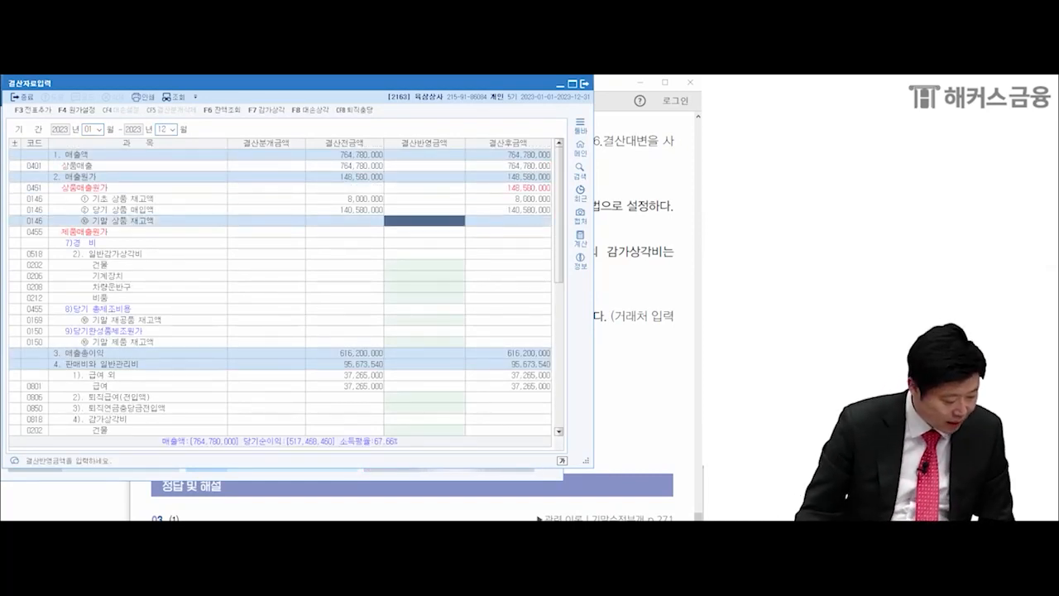
pyautogui.write('2,700,000')
pyautogui.press('Return')
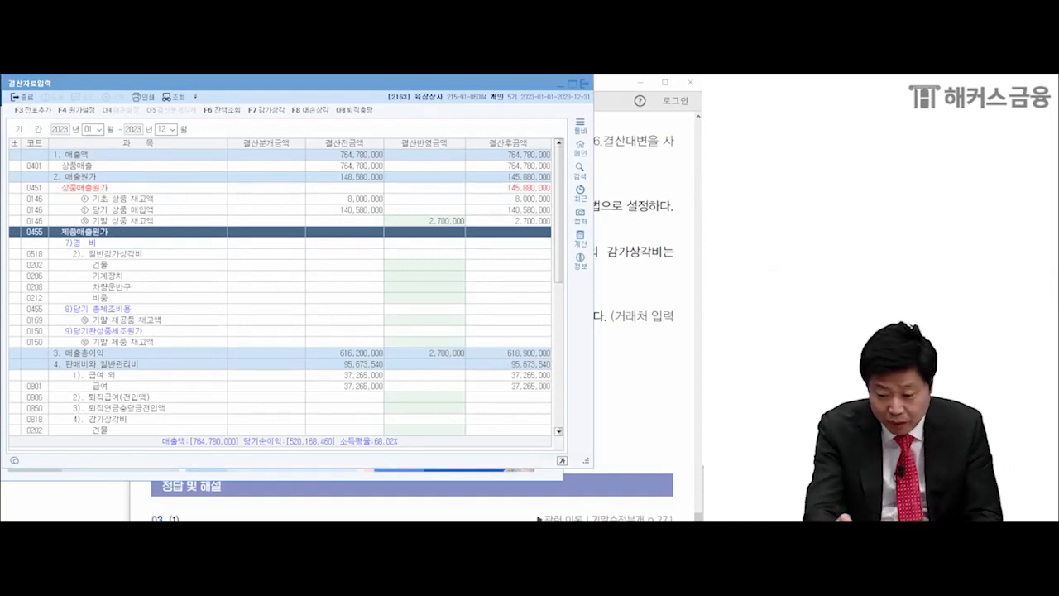
pyautogui.moveTo(508, 193); pyautogui.dragTo(573, 195)
pyautogui.moveTo(112, 183); pyautogui.dragTo(123, 189)
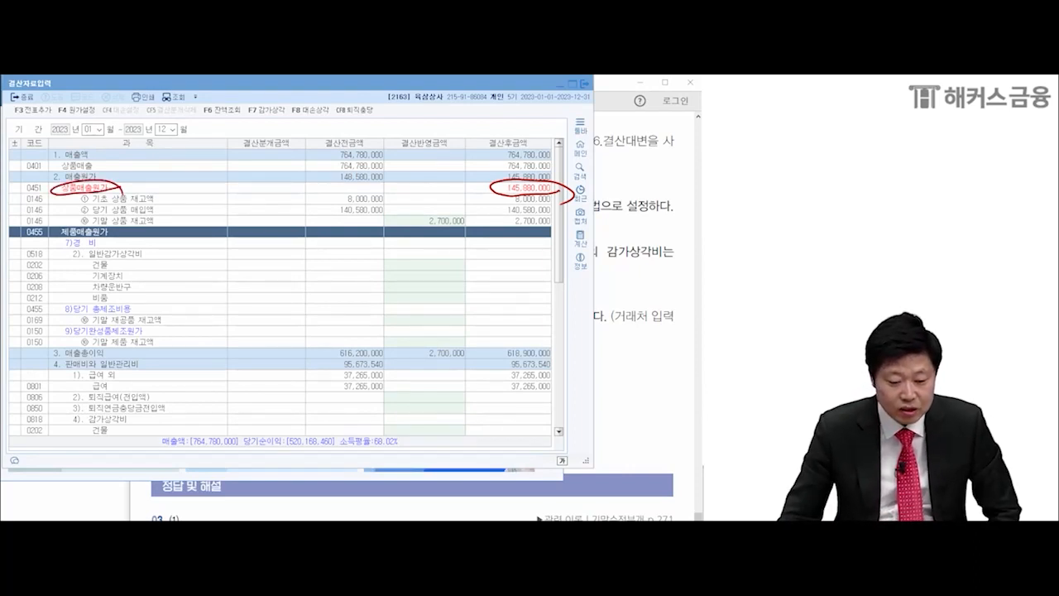
# Add the closing entry to the general vouchers and check its 상품매출원가 and 상품 lines in 일반전표입력.
pyautogui.press('F3')
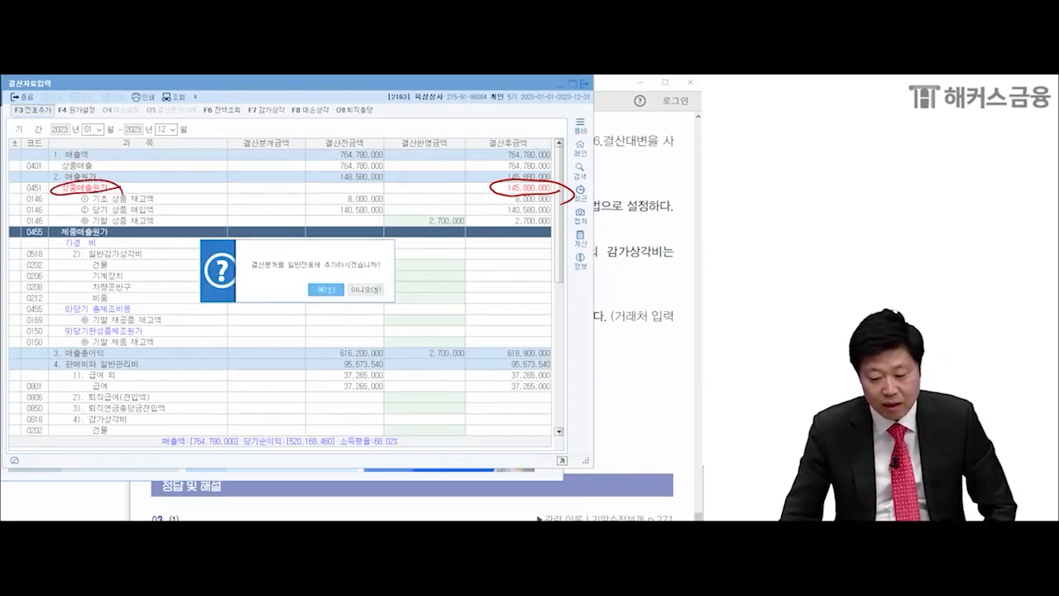
pyautogui.press('Return')
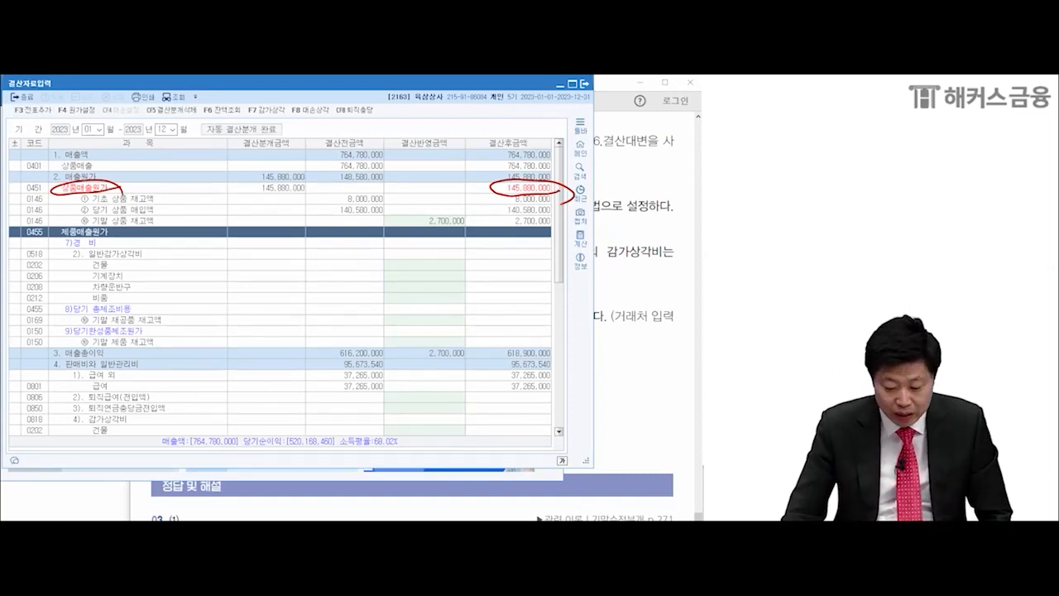
pyautogui.press('Escape')
pyautogui.press('F12')
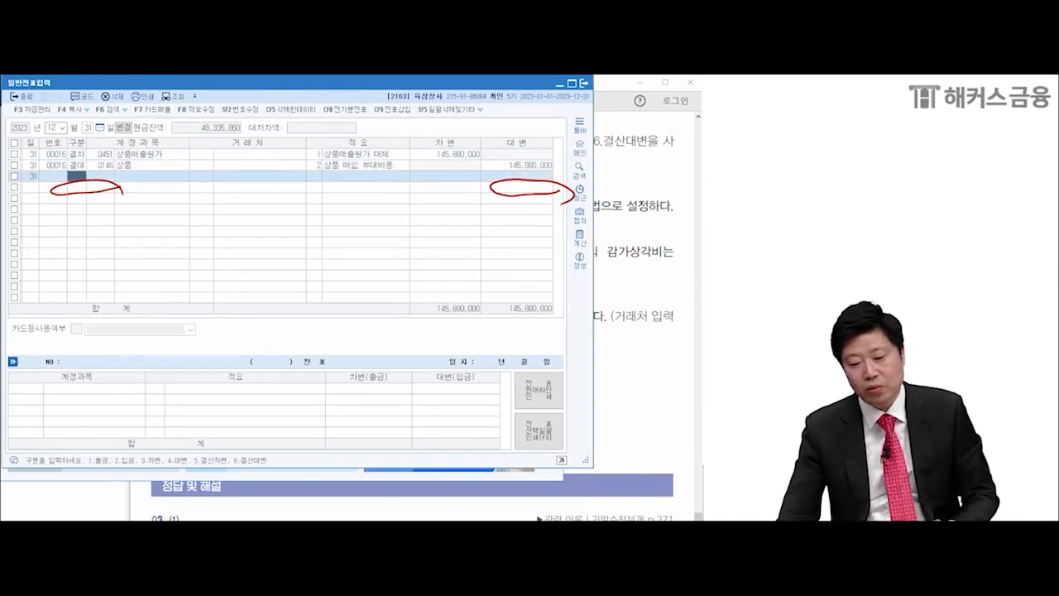
pyautogui.click(446, 154)
pyautogui.click(518, 165)
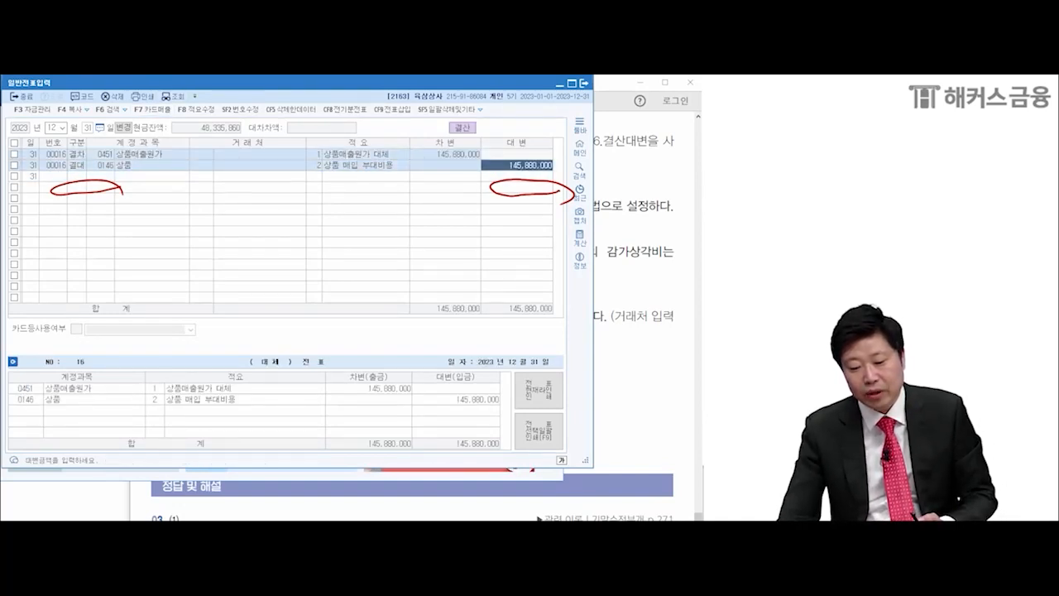
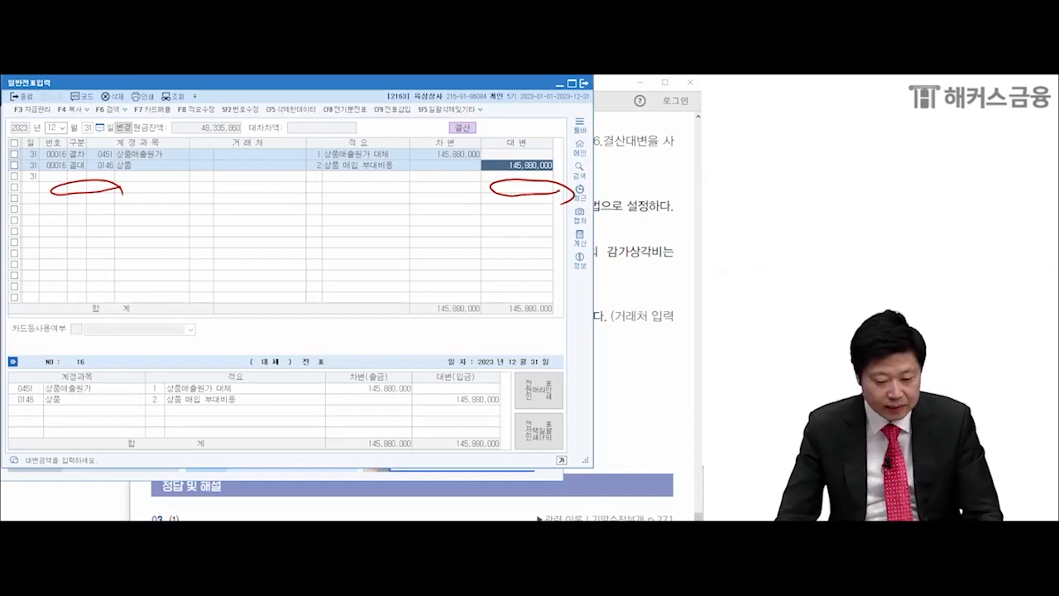
# Clear the pen marks and switch to the PDF textbook to view the 정답 및 해설 for problem 03 (1).
pyautogui.press('Escape')
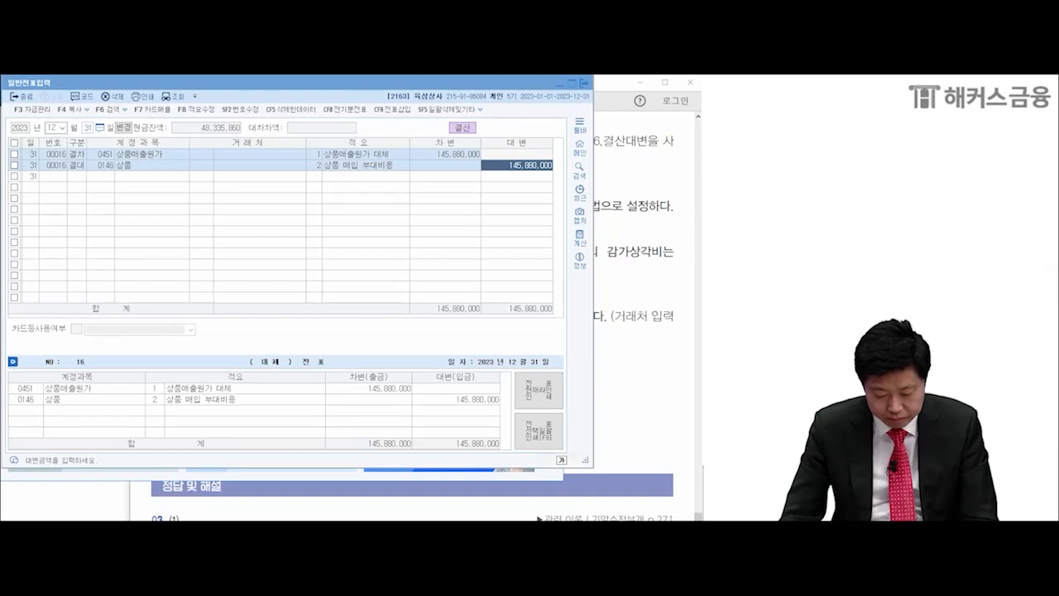
pyautogui.hotkey('alt', 'Tab')
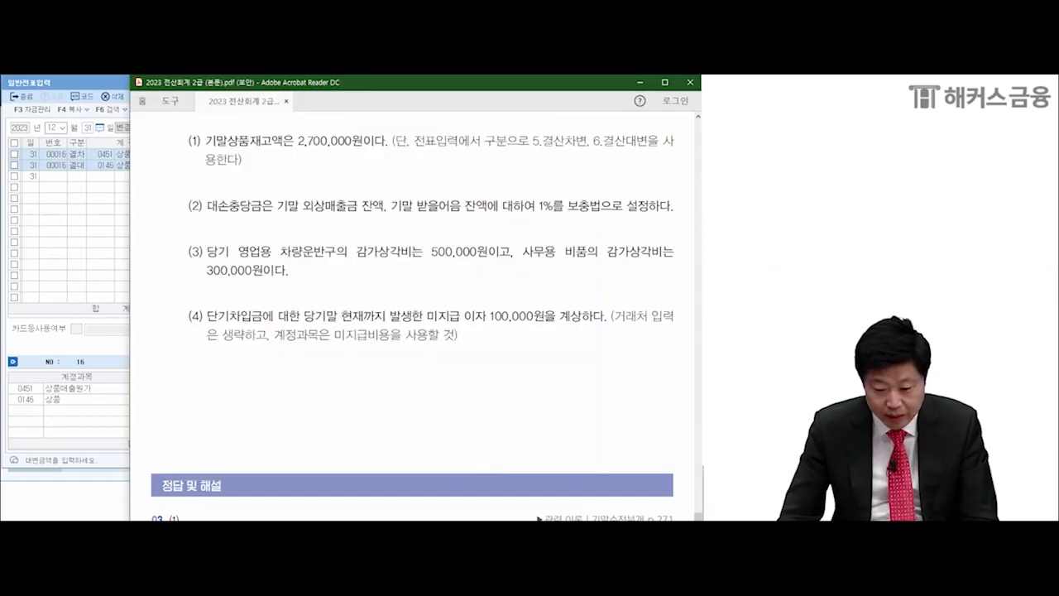
pyautogui.scroll(-2, 414, 315)
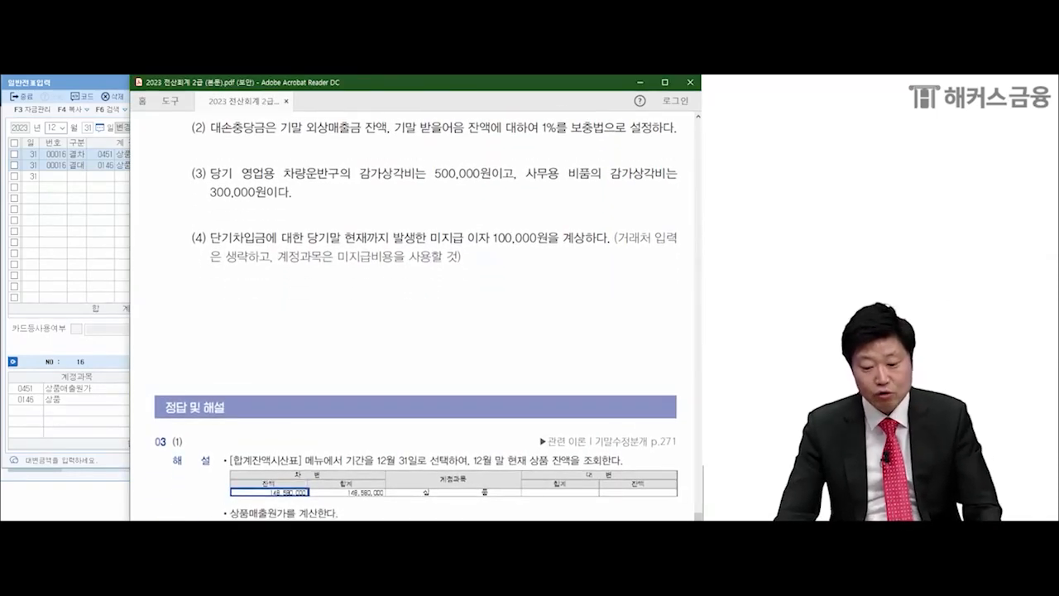
# Compare the posted December 31 상품매출원가 voucher with the textbook solution for 03 (1) and circle the 상품 line in 정답화면.
pyautogui.scroll(1, 415, 314)
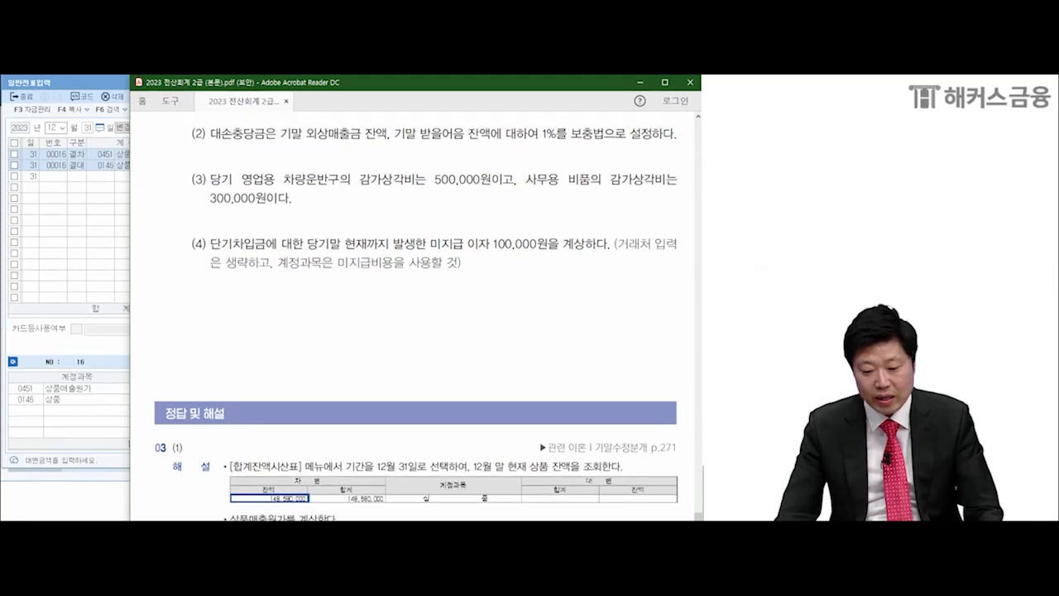
pyautogui.scroll(2, 415, 314)
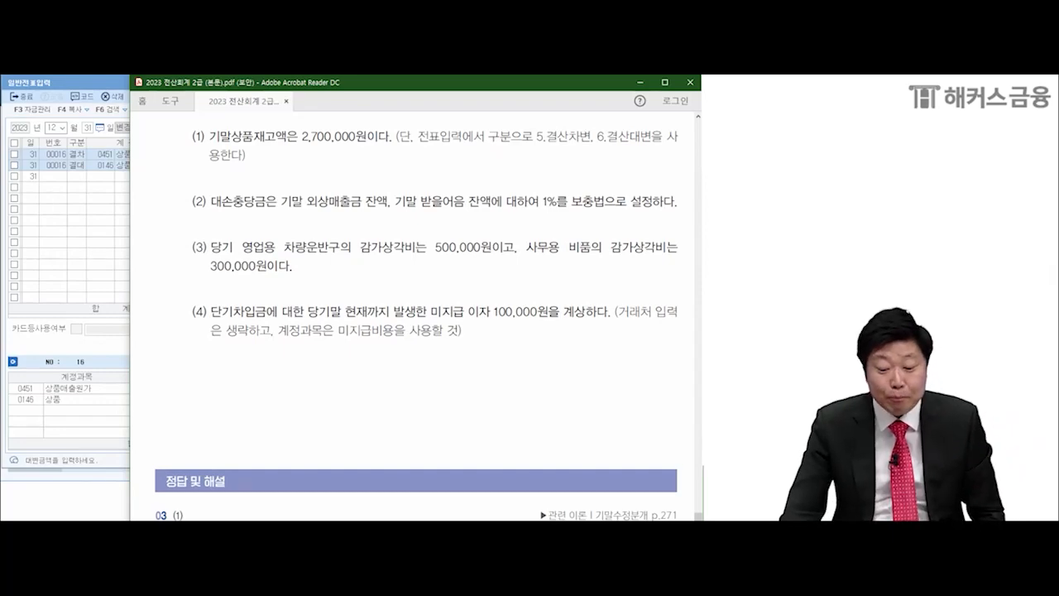
pyautogui.hotkey('alt', 'Tab')
pyautogui.hotkey('alt', 'Tab')
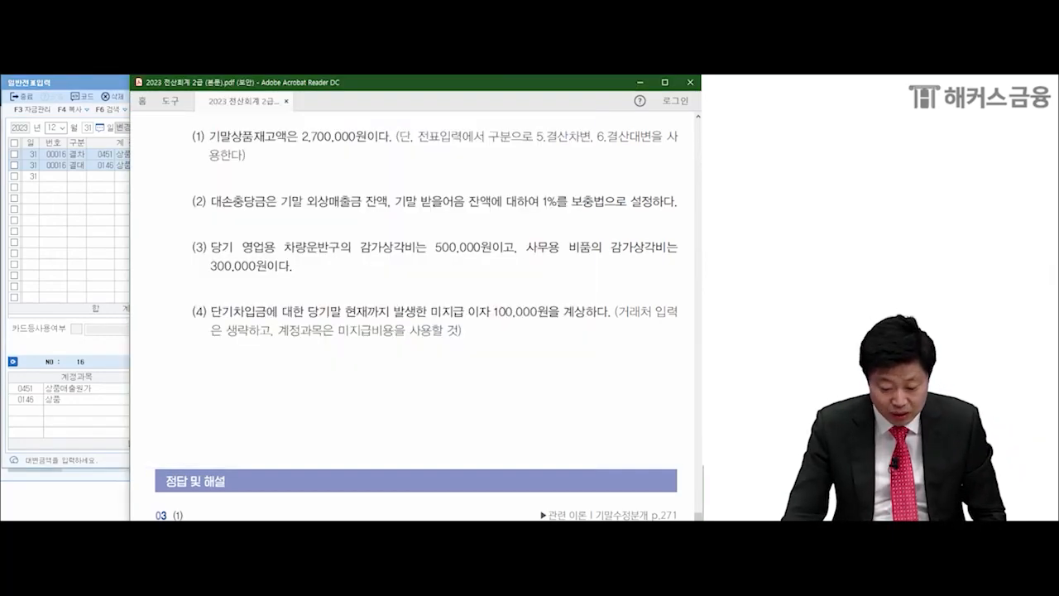
pyautogui.hotkey('alt', 'Tab')
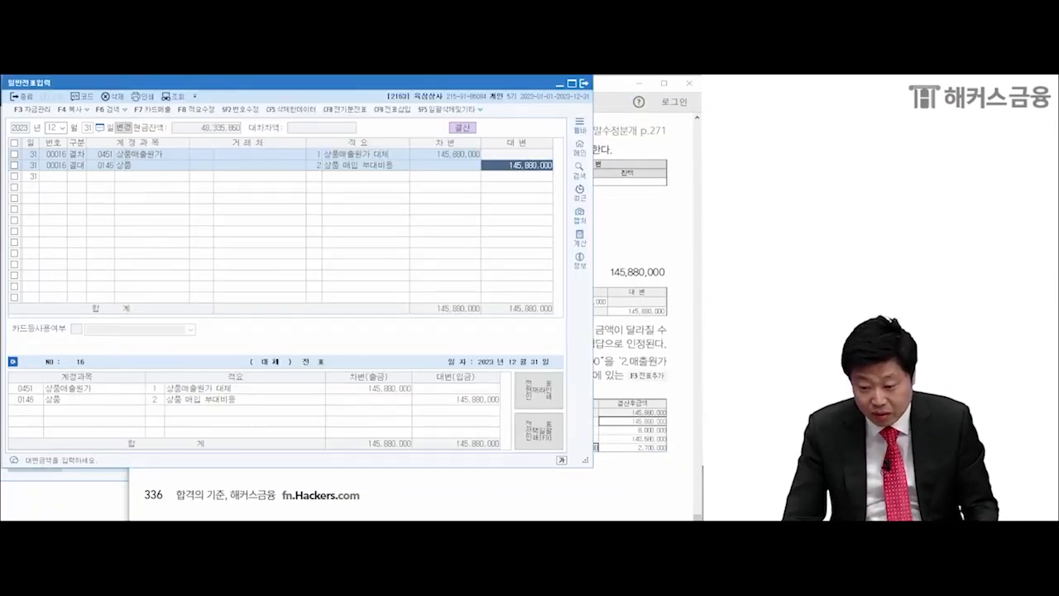
pyautogui.hotkey('alt', 'Tab')
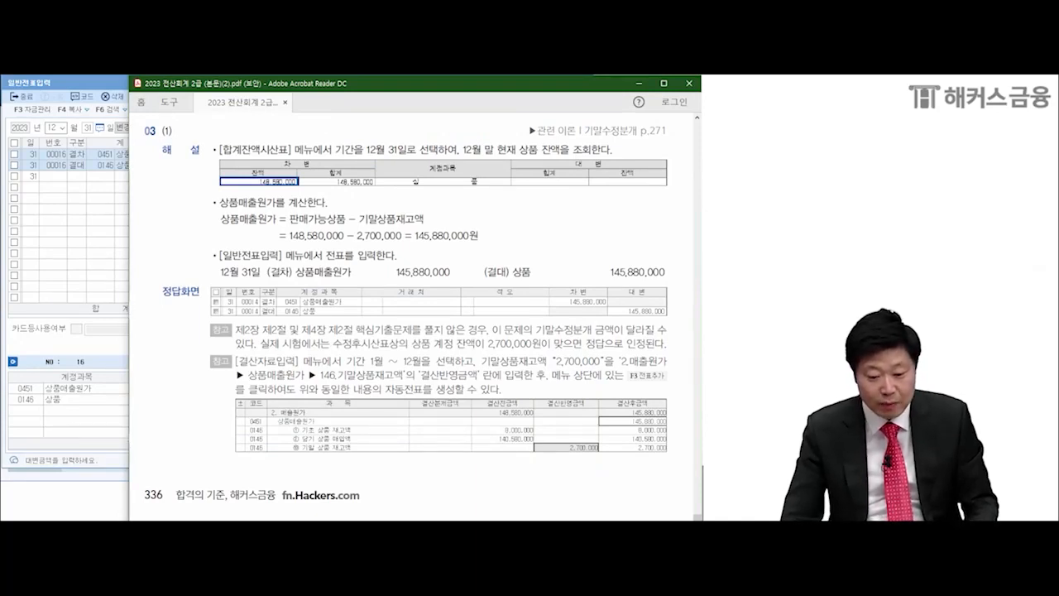
pyautogui.hotkey('alt', 'Tab')
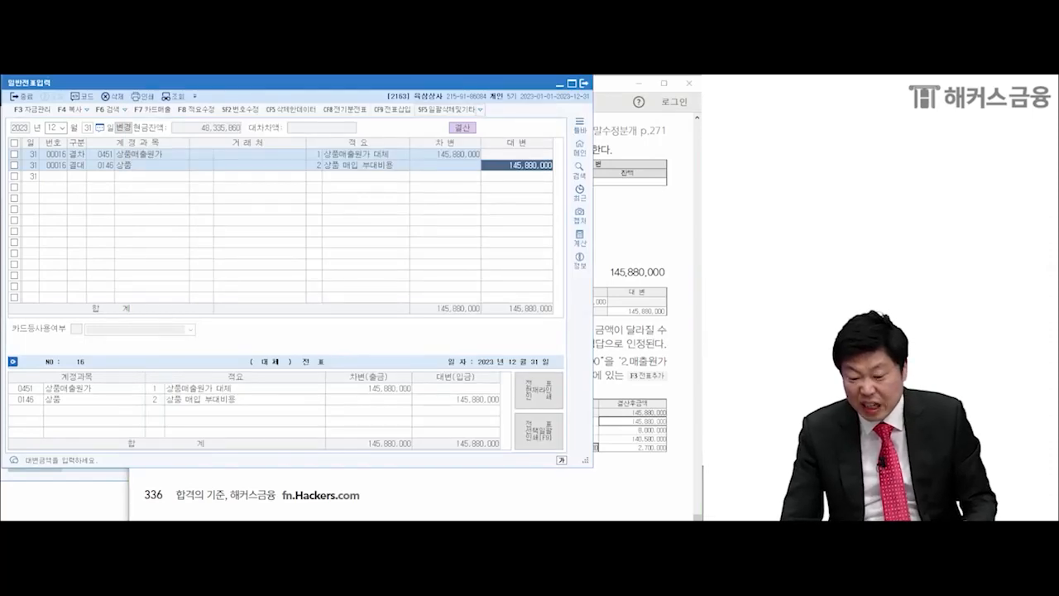
pyautogui.hotkey('alt', 'Tab')
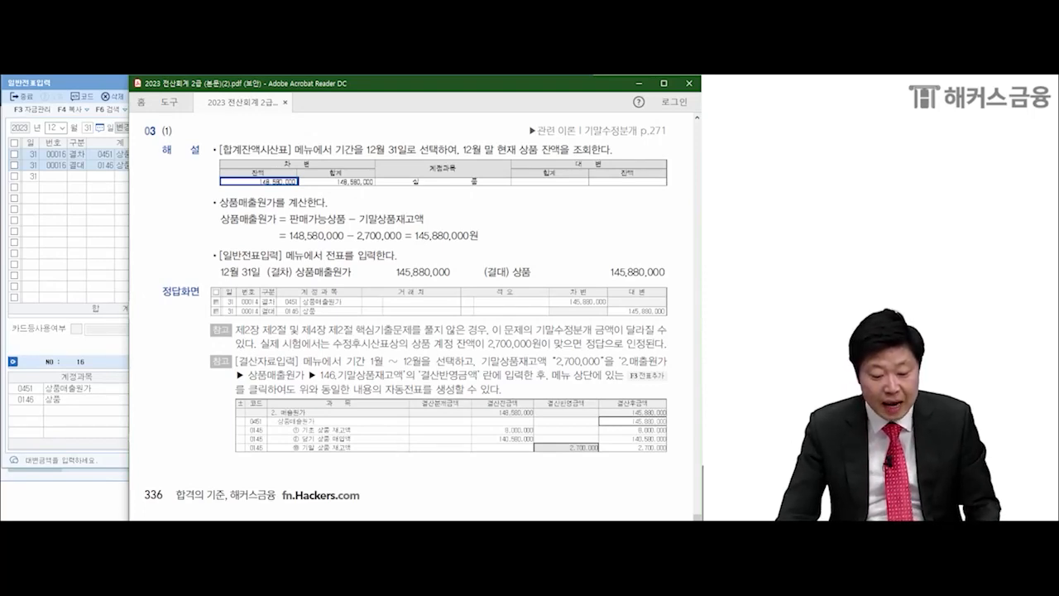
pyautogui.hotkey('alt', 'Tab')
pyautogui.moveTo(326, 312)
pyautogui.mouseDown()
pyautogui.moveTo(304, 319)
pyautogui.moveTo(322, 305)
pyautogui.mouseUp()
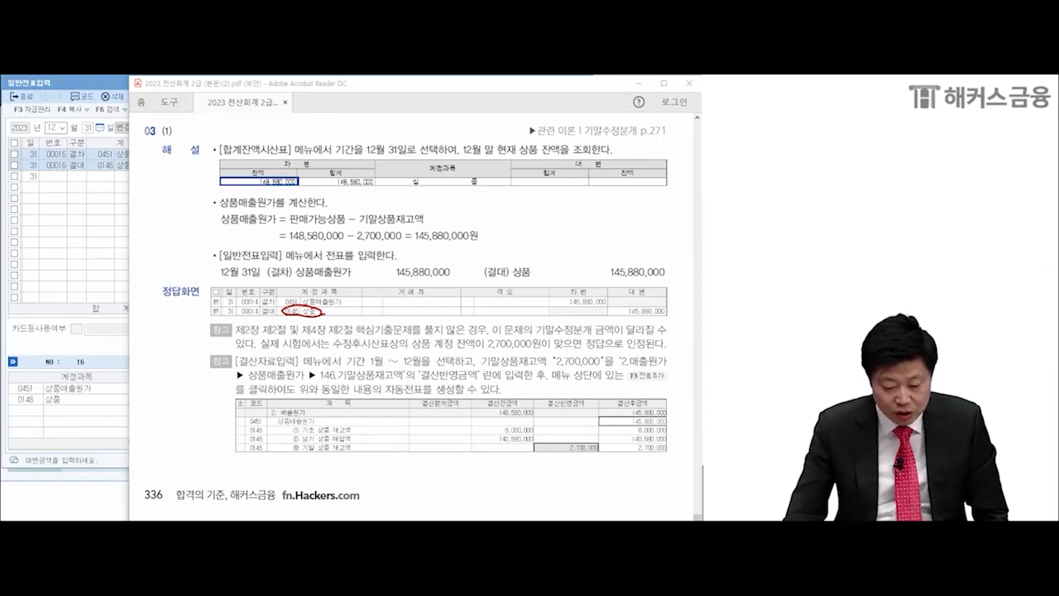
# Open the 상품 ledger from 합계잔액시산표, circle the December 31 credit amount, and close the ledger with the marks cleared.
pyautogui.hotkey('alt', 'Tab')
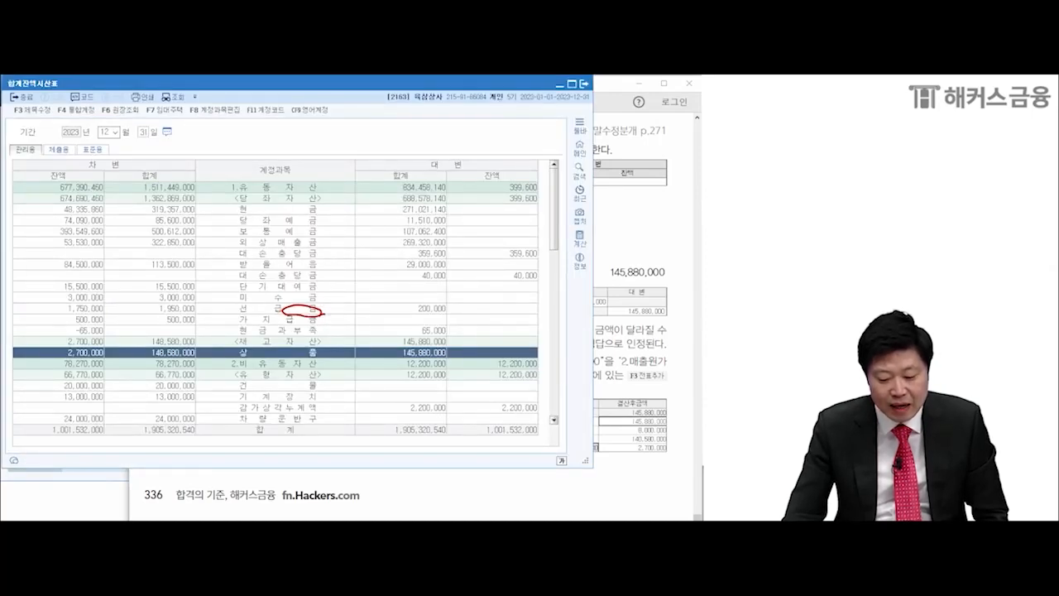
pyautogui.press('F6')
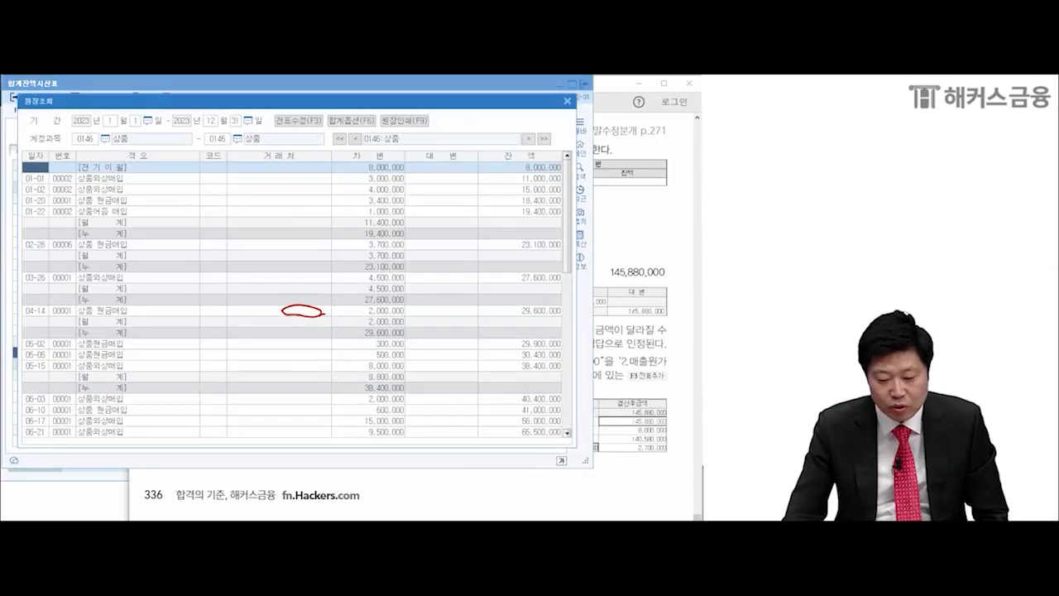
pyautogui.press('pagedown')
pyautogui.press('pagedown')
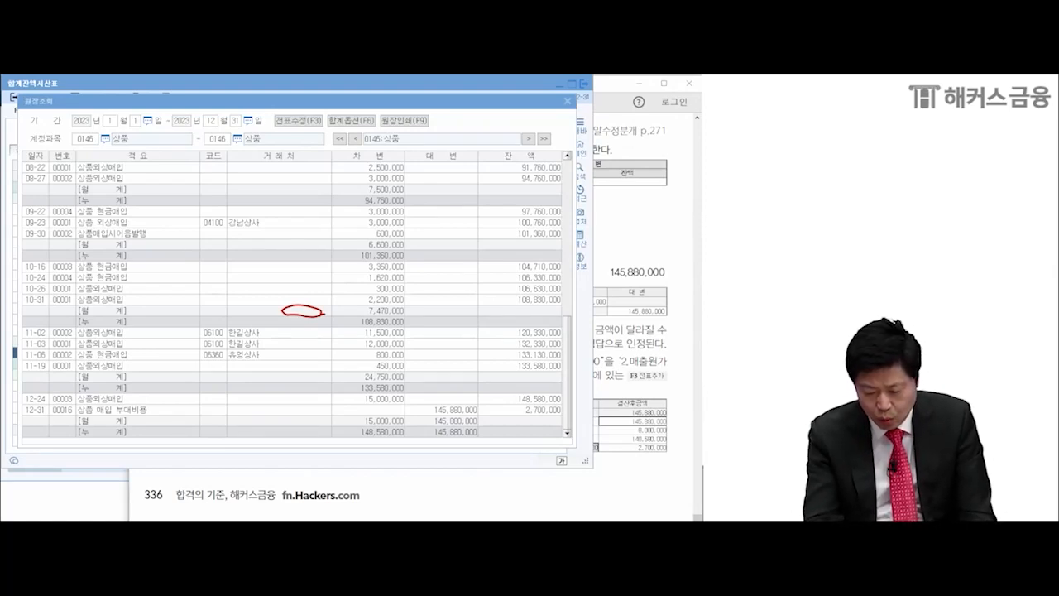
pyautogui.moveTo(480, 415)
pyautogui.mouseDown()
pyautogui.moveTo(432, 414)
pyautogui.moveTo(439, 399)
pyautogui.moveTo(493, 405)
pyautogui.moveTo(478, 416)
pyautogui.mouseUp()
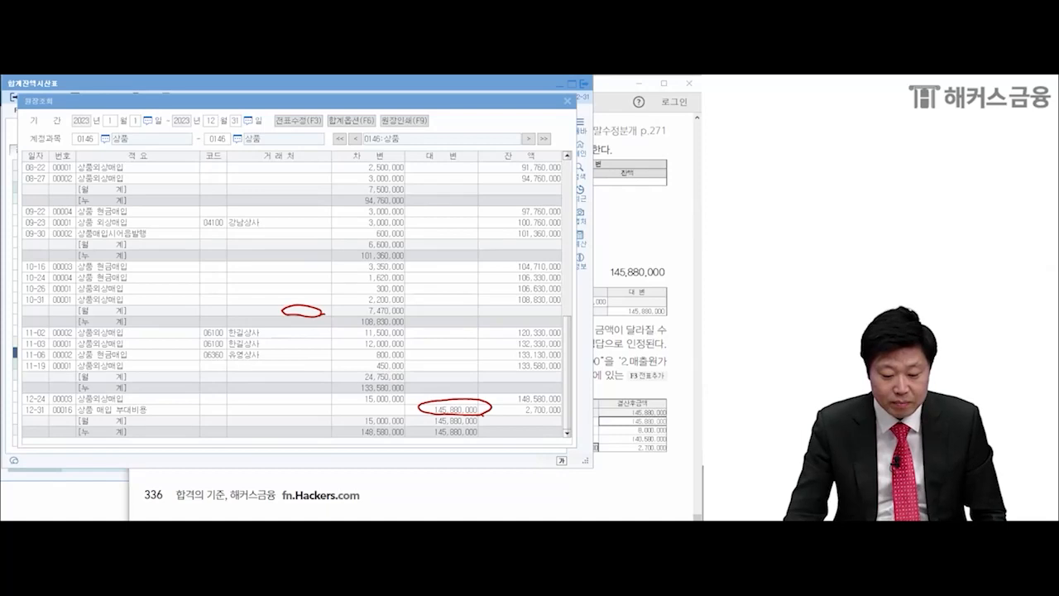
pyautogui.press('Escape')
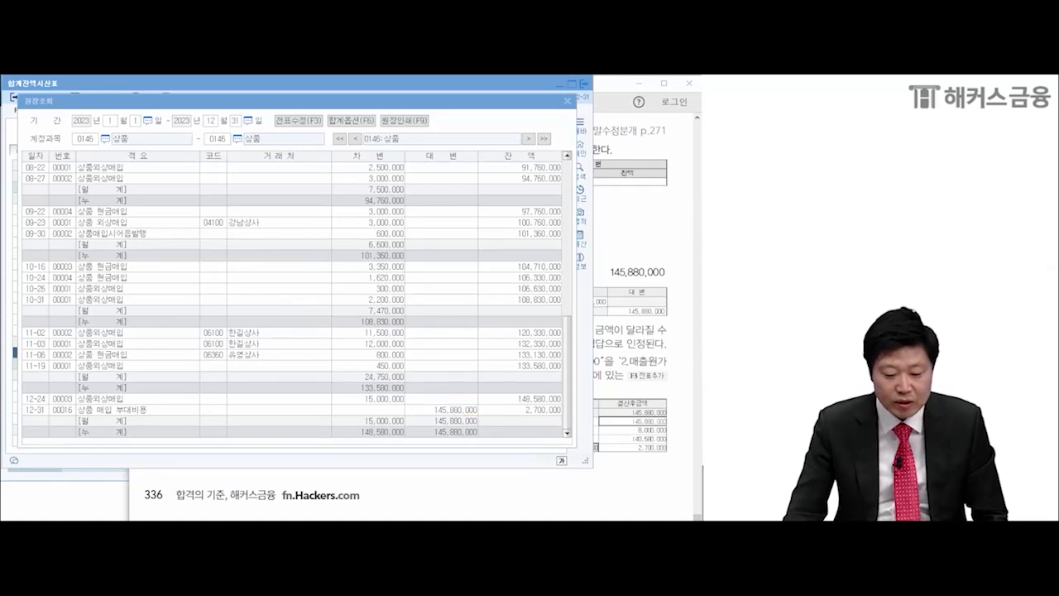
pyautogui.click(568, 100)
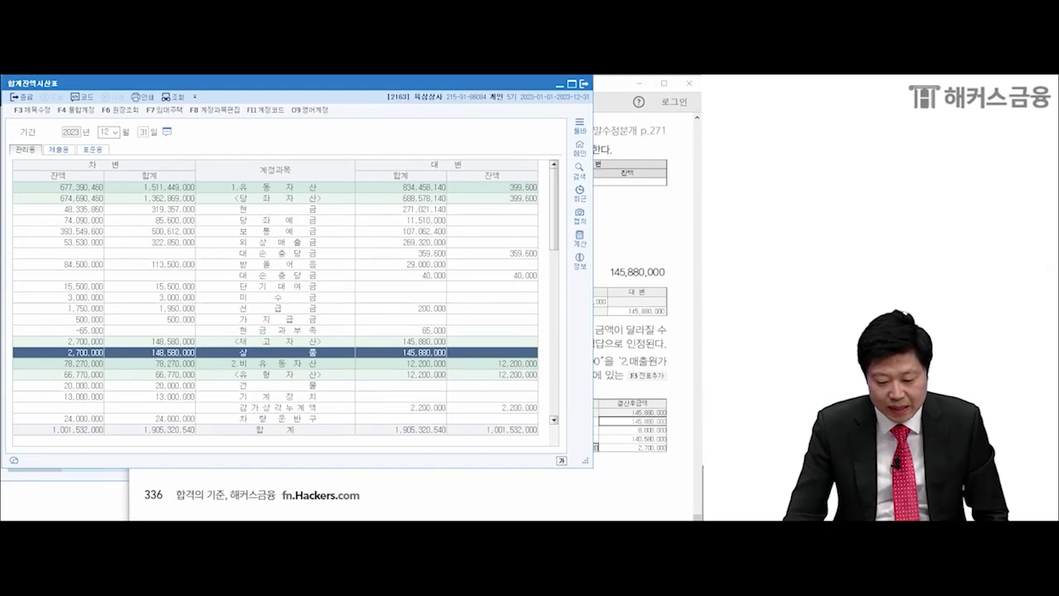
# Circle the 상품 debit balance in 합계잔액시산표 to check the ending inventory, and clear the mark.
pyautogui.hotkey('alt', 'Tab')
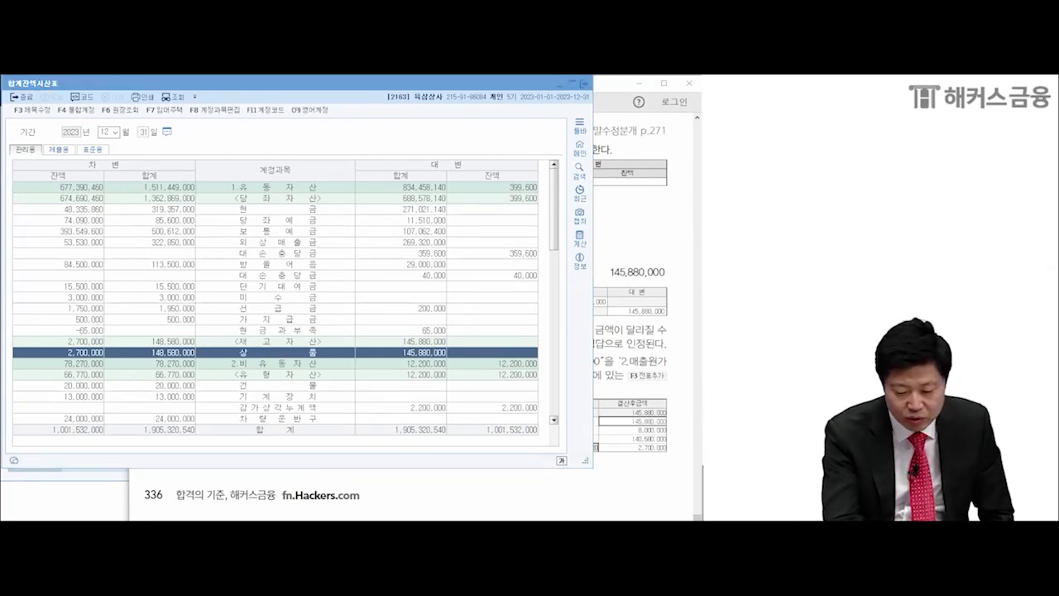
pyautogui.moveTo(110, 361)
pyautogui.mouseDown()
pyautogui.moveTo(60, 357)
pyautogui.moveTo(120, 351)
pyautogui.mouseUp()
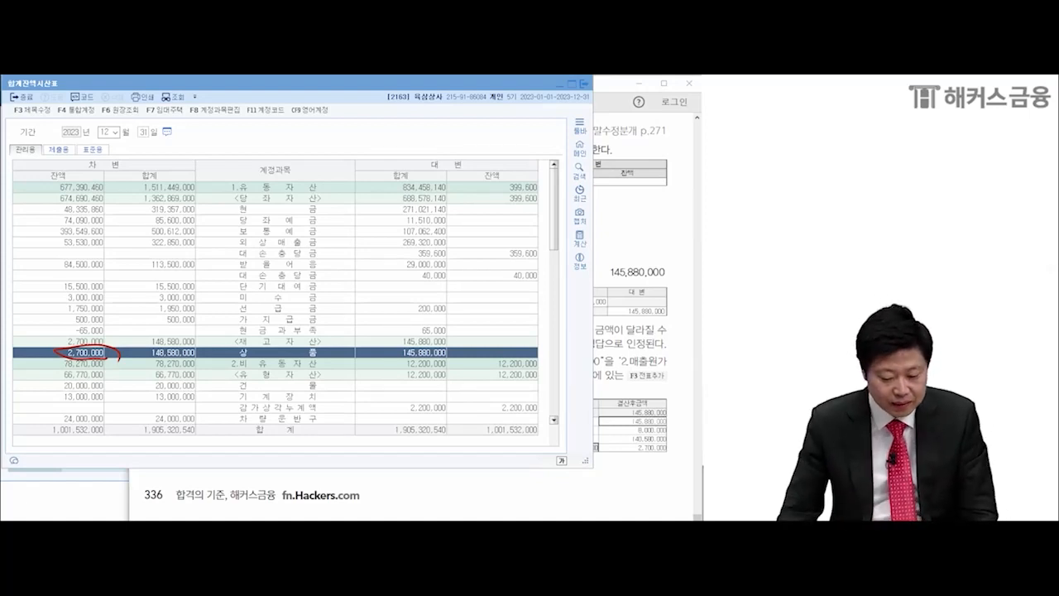
pyautogui.press('Escape')
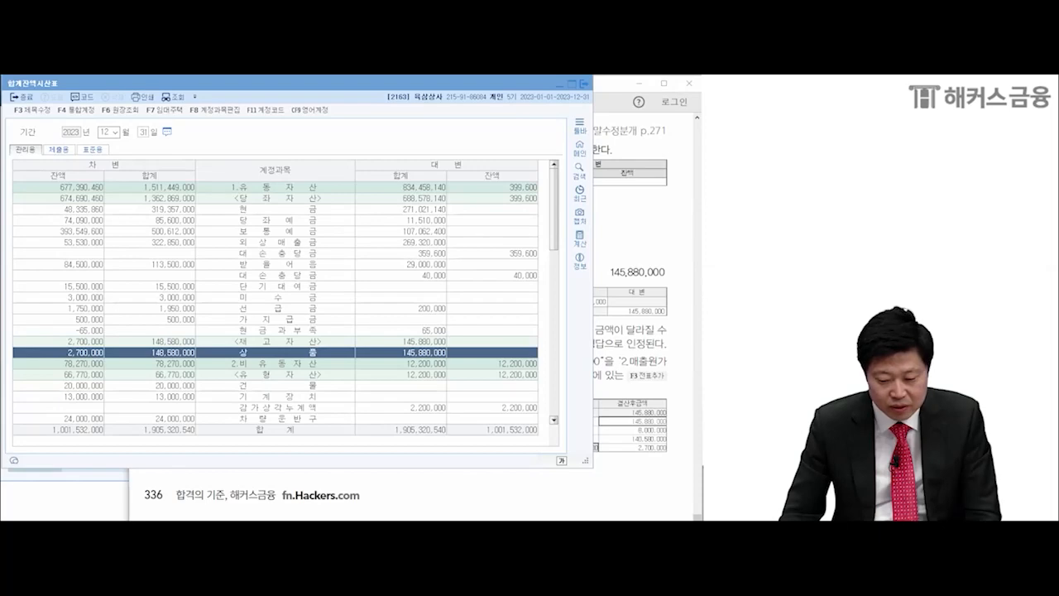
# Switch to the PDF textbook and view item (2) on setting 대손충당금 at 1% by the 보충법.
pyautogui.hotkey('alt', 'Tab')
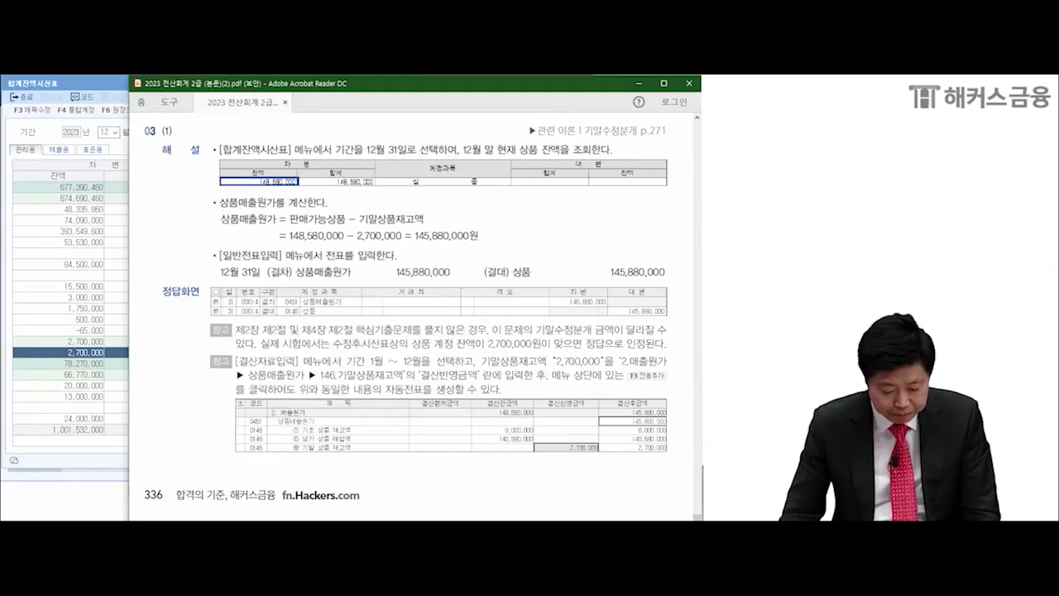
pyautogui.scroll(5, 414, 315)
pyautogui.scroll(-2, 414, 314)
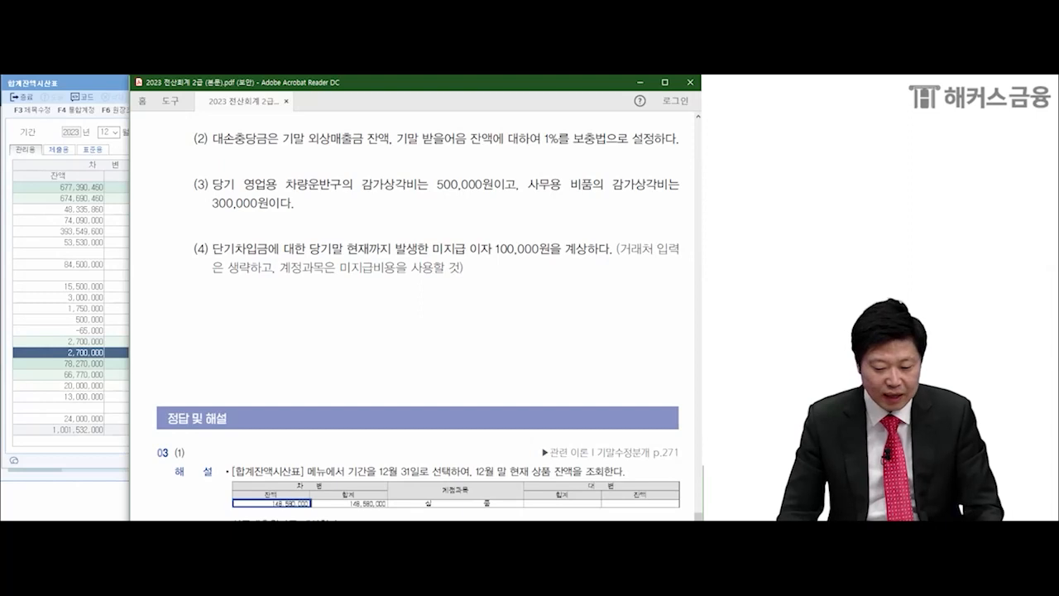
# In 합계잔액시산표, circle the 외상매출금 and 받을어음 balances and write the 외상매출금 allowance calculation 535,300 − 359,600 = 175,700.
pyautogui.hotkey('alt', 'Tab')
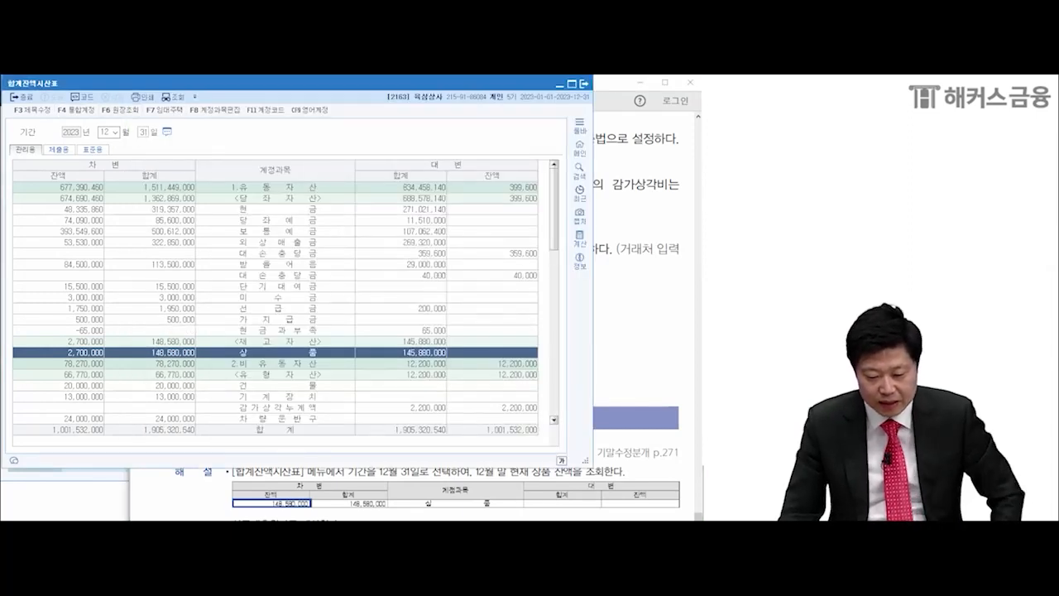
pyautogui.hotkey('alt', 'Tab')
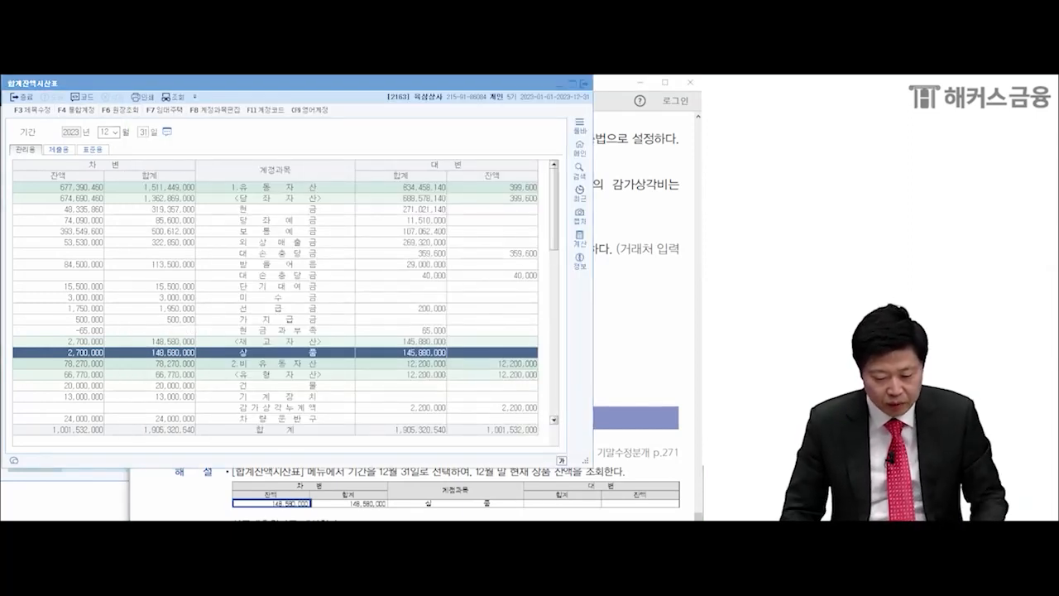
pyautogui.moveTo(112, 245)
pyautogui.mouseDown()
pyautogui.moveTo(121, 241)
pyautogui.moveTo(121, 272)
pyautogui.mouseUp()
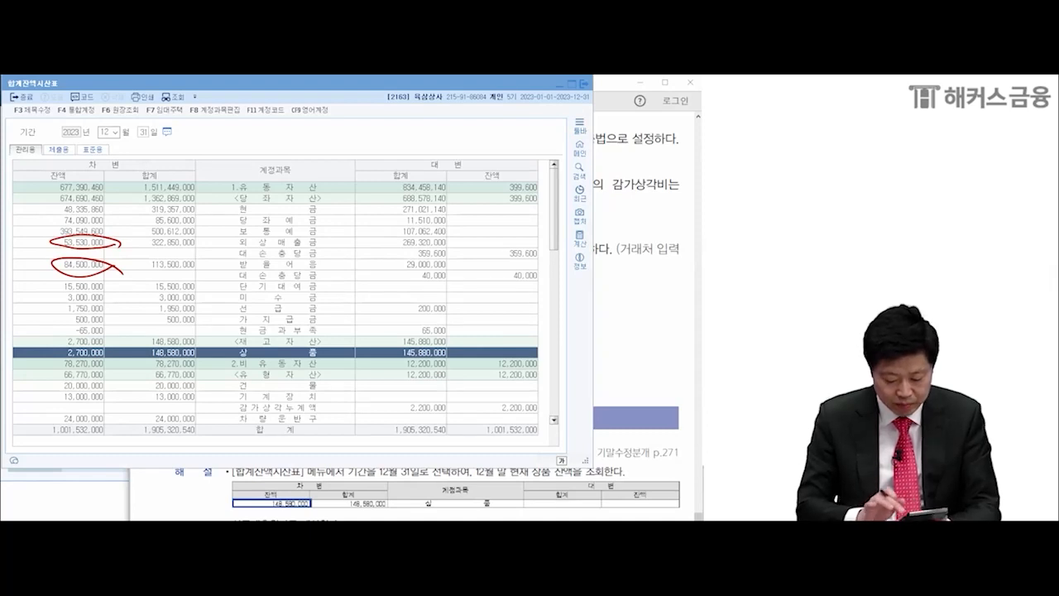
pyautogui.moveTo(282, 116)
pyautogui.mouseDown()
pyautogui.moveTo(274, 134)
pyautogui.moveTo(313, 130)
pyautogui.moveTo(332, 107)
pyautogui.moveTo(346, 128)
pyautogui.moveTo(361, 119)
pyautogui.mouseUp()
pyautogui.moveTo(369, 121); pyautogui.dragTo(425, 122)
pyautogui.moveTo(535, 267); pyautogui.dragTo(555, 269)
pyautogui.moveTo(436, 109)
pyautogui.mouseDown()
pyautogui.moveTo(435, 129)
pyautogui.moveTo(454, 126)
pyautogui.mouseUp()
pyautogui.moveTo(460, 109)
pyautogui.mouseDown()
pyautogui.moveTo(473, 107)
pyautogui.moveTo(482, 127)
pyautogui.moveTo(500, 125)
pyautogui.mouseUp()
pyautogui.moveTo(515, 118)
pyautogui.mouseDown()
pyautogui.moveTo(514, 128)
pyautogui.moveTo(517, 118)
pyautogui.mouseUp()
pyautogui.moveTo(524, 117); pyautogui.dragTo(553, 119)
pyautogui.moveTo(544, 129); pyautogui.dragTo(586, 134)
pyautogui.moveTo(597, 101)
pyautogui.mouseDown()
pyautogui.moveTo(669, 96)
pyautogui.moveTo(589, 134)
pyautogui.mouseUp()
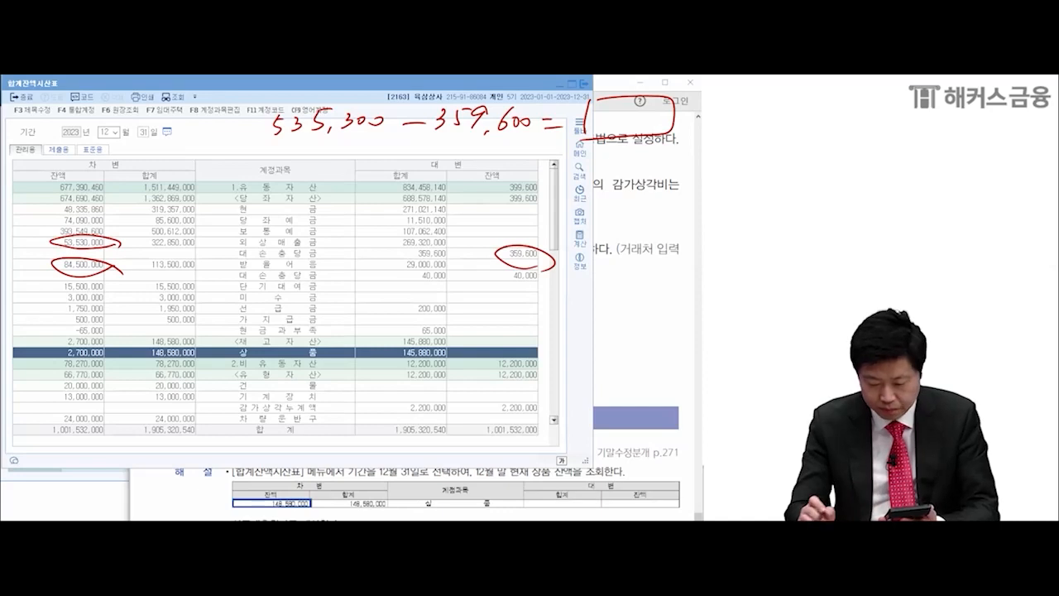
pyautogui.moveTo(603, 105)
pyautogui.mouseDown()
pyautogui.moveTo(599, 120)
pyautogui.moveTo(611, 127)
pyautogui.moveTo(659, 109)
pyautogui.moveTo(652, 129)
pyautogui.moveTo(671, 124)
pyautogui.mouseUp()
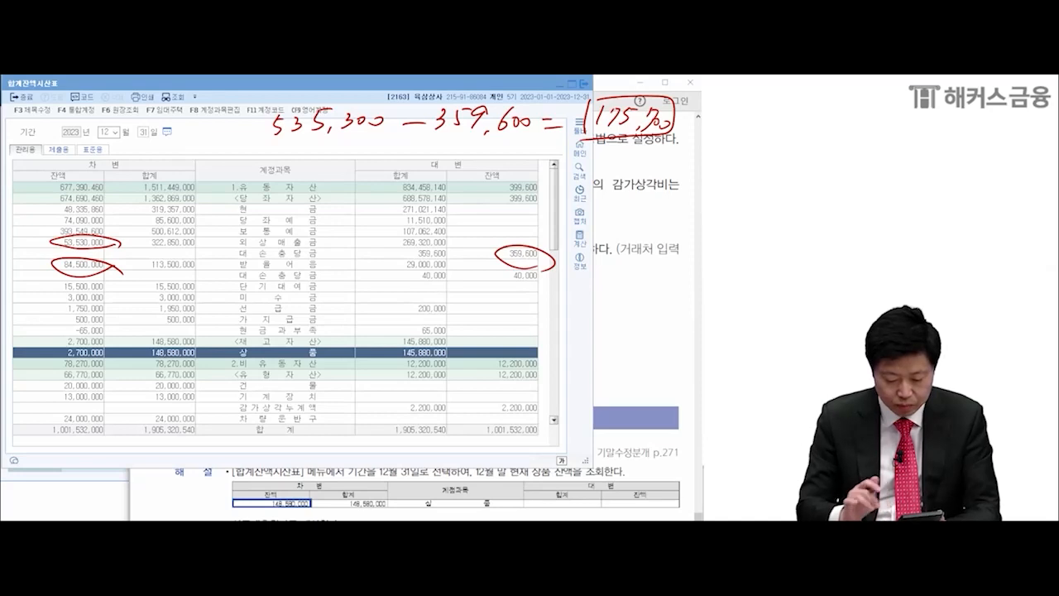
# Write the 받을어음 allowance calculation 845,000 − 40,000 = 805,000 below the first one, boxing the result.
pyautogui.moveTo(289, 146); pyautogui.dragTo(306, 157)
pyautogui.moveTo(310, 142)
pyautogui.mouseDown()
pyautogui.moveTo(307, 161)
pyautogui.moveTo(345, 157)
pyautogui.mouseUp()
pyautogui.moveTo(355, 152); pyautogui.dragTo(446, 164)
pyautogui.moveTo(469, 148); pyautogui.dragTo(470, 149)
pyautogui.moveTo(483, 156); pyautogui.dragTo(501, 155)
pyautogui.moveTo(510, 154); pyautogui.dragTo(560, 159)
pyautogui.moveTo(549, 166); pyautogui.dragTo(589, 178)
pyautogui.moveTo(593, 150)
pyautogui.mouseDown()
pyautogui.moveTo(654, 183)
pyautogui.moveTo(594, 188)
pyautogui.mouseUp()
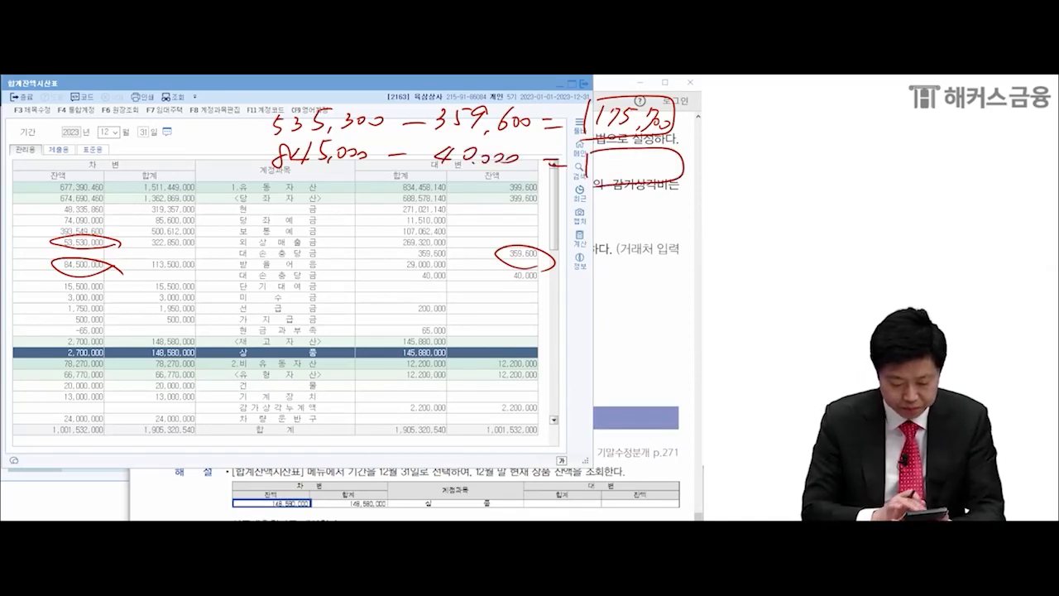
pyautogui.moveTo(610, 157)
pyautogui.mouseDown()
pyautogui.moveTo(598, 177)
pyautogui.moveTo(612, 166)
pyautogui.moveTo(639, 177)
pyautogui.mouseUp()
pyautogui.moveTo(647, 169); pyautogui.dragTo(664, 173)
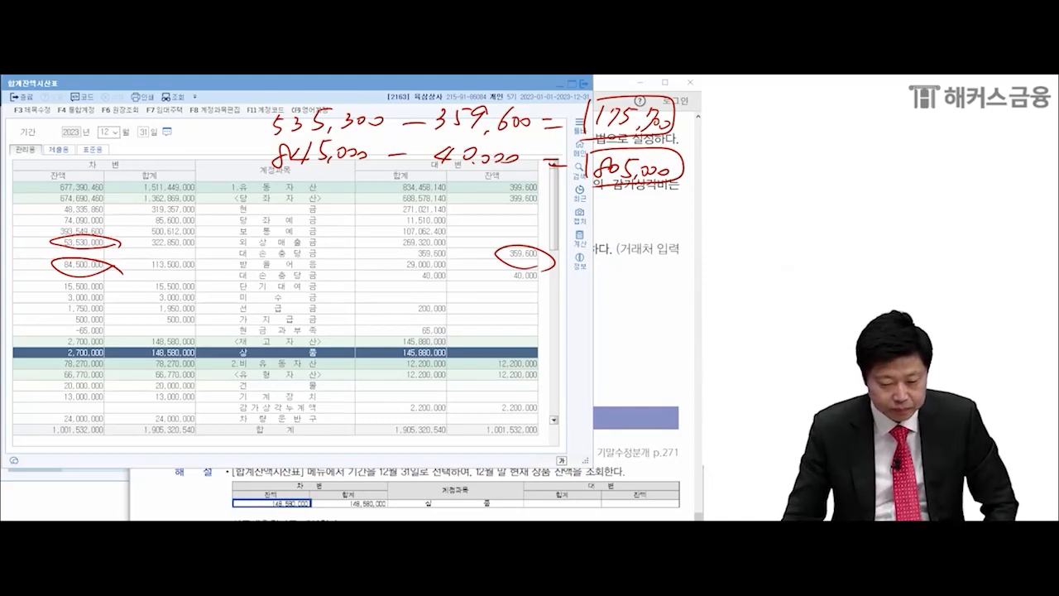
# In 일반전표입력, add a December 31 대변 line for 0109 대손충당금 (외상매출금) with an amount of 175,700.
pyautogui.press('Escape')
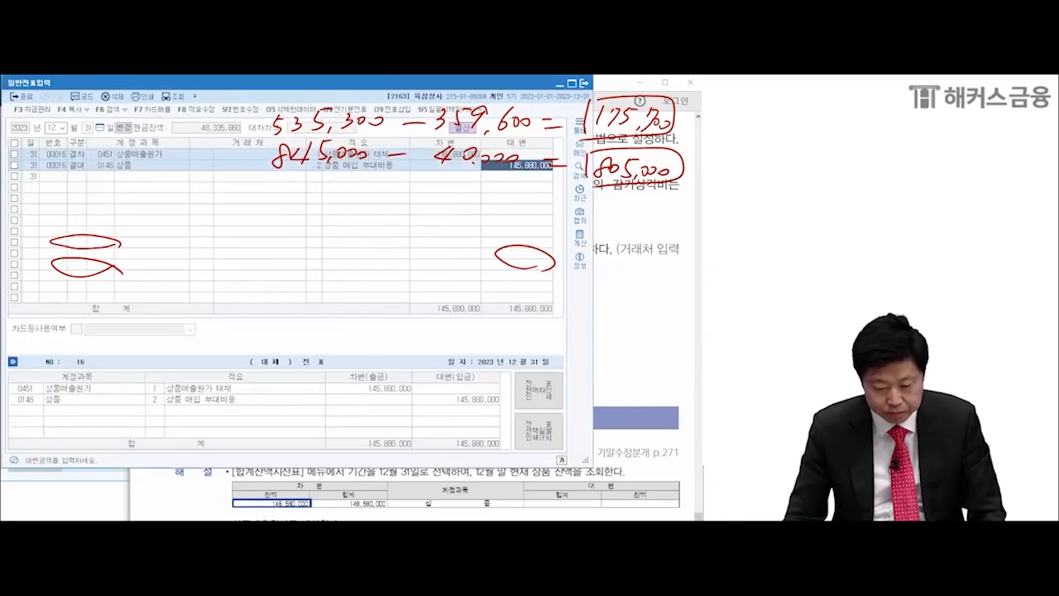
pyautogui.press('Return')
pyautogui.write('4')
pyautogui.press('Return')
pyautogui.write('대손충')
pyautogui.press('Return')
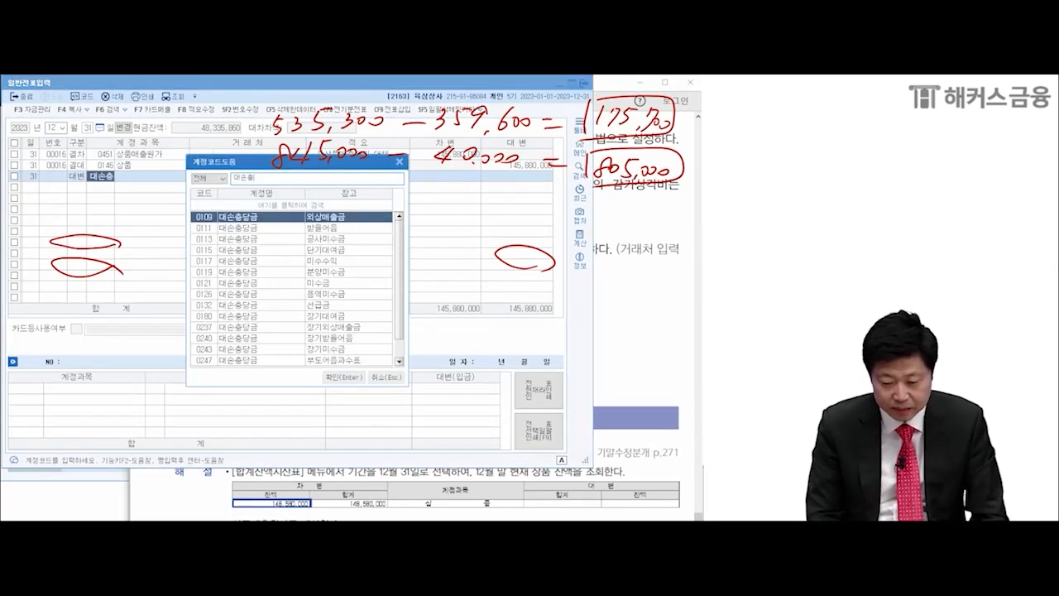
pyautogui.press('Return')
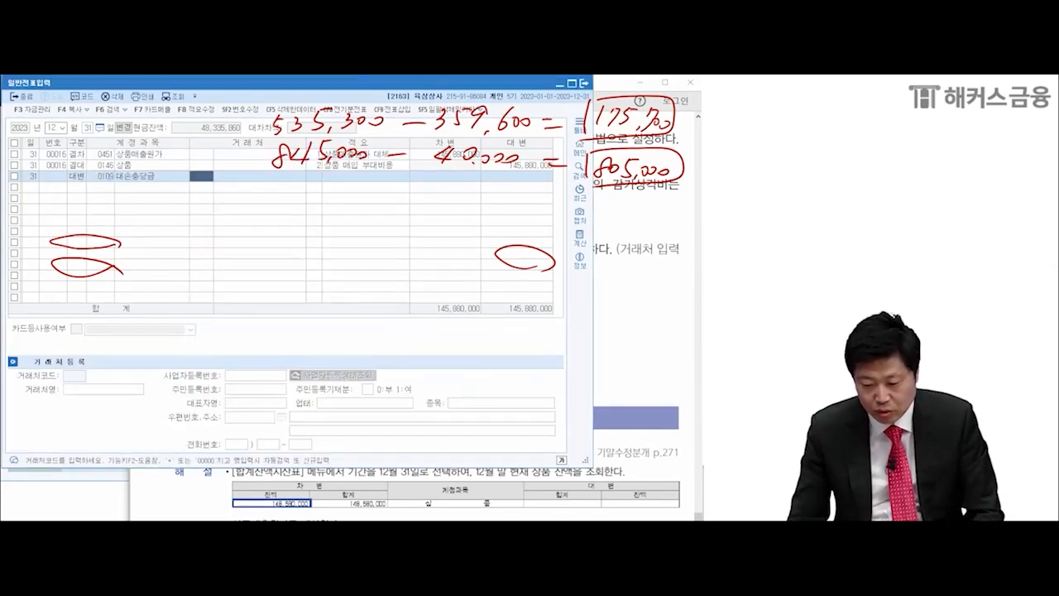
pyautogui.press('Return')
pyautogui.press('Return')
pyautogui.write('175700')
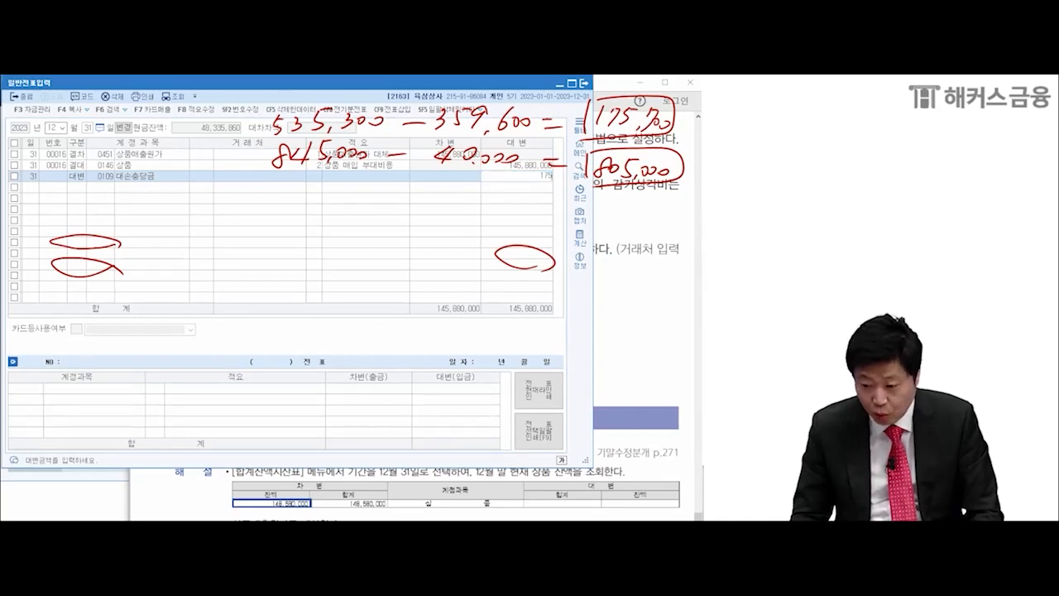
pyautogui.press('Return')
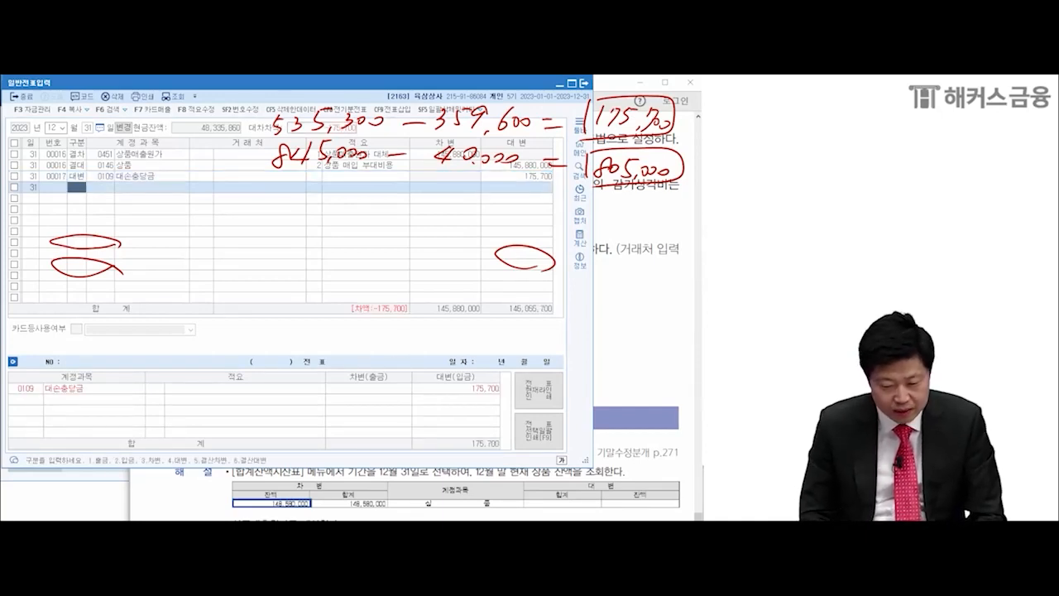
# Add a December 31 credit line for account 0111 대손충당금 (받을어음) with an amount of 805,000.
pyautogui.write('4')
pyautogui.press('Return')
pyautogui.write('대손충')
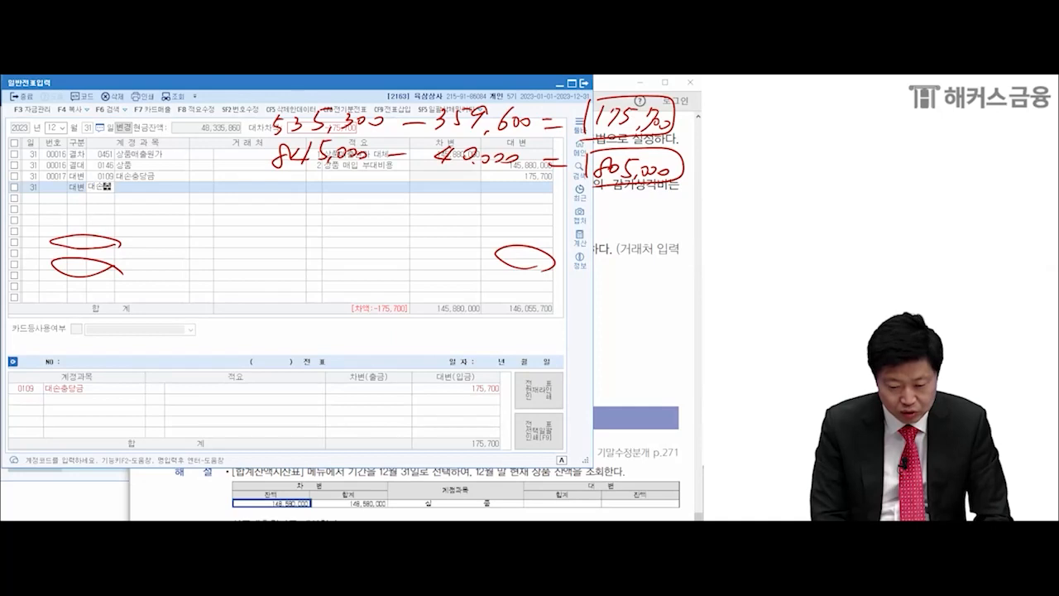
pyautogui.press('Return')
pyautogui.press('Down')
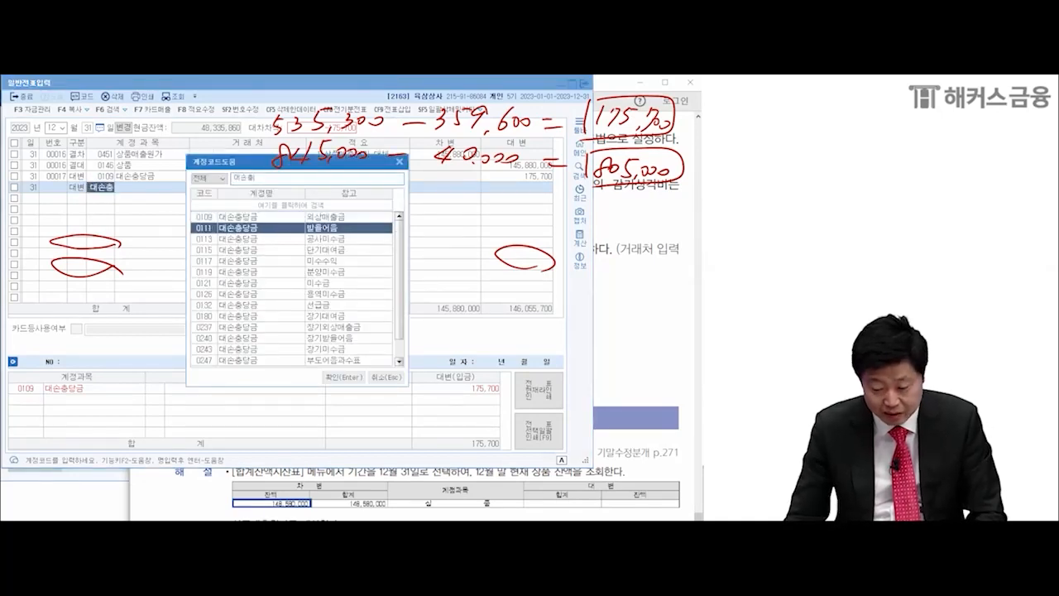
pyautogui.press('Return')
pyautogui.press('Return')
pyautogui.press('Return')
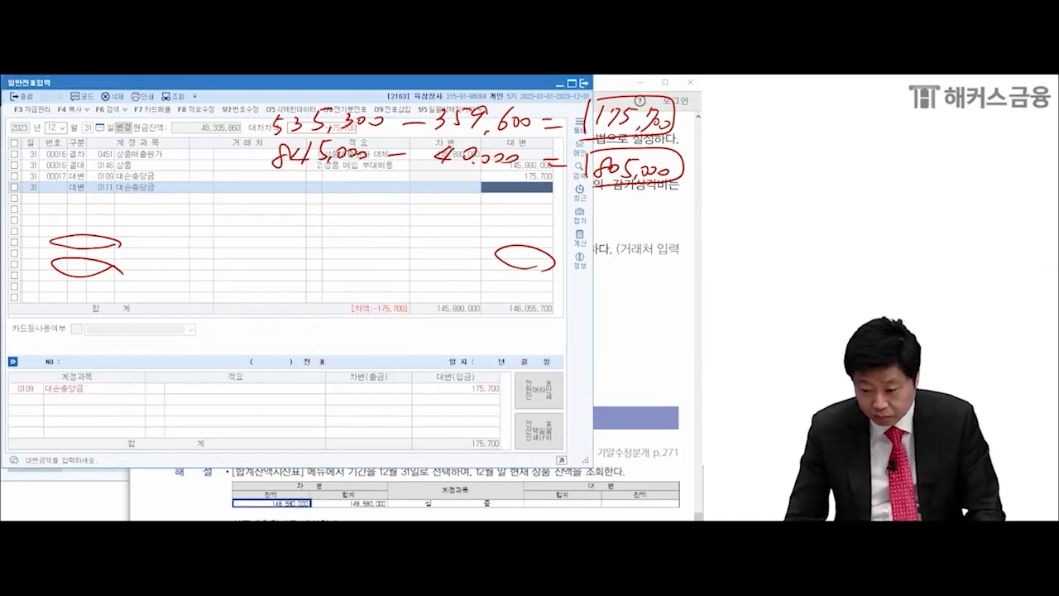
pyautogui.write('8050000')
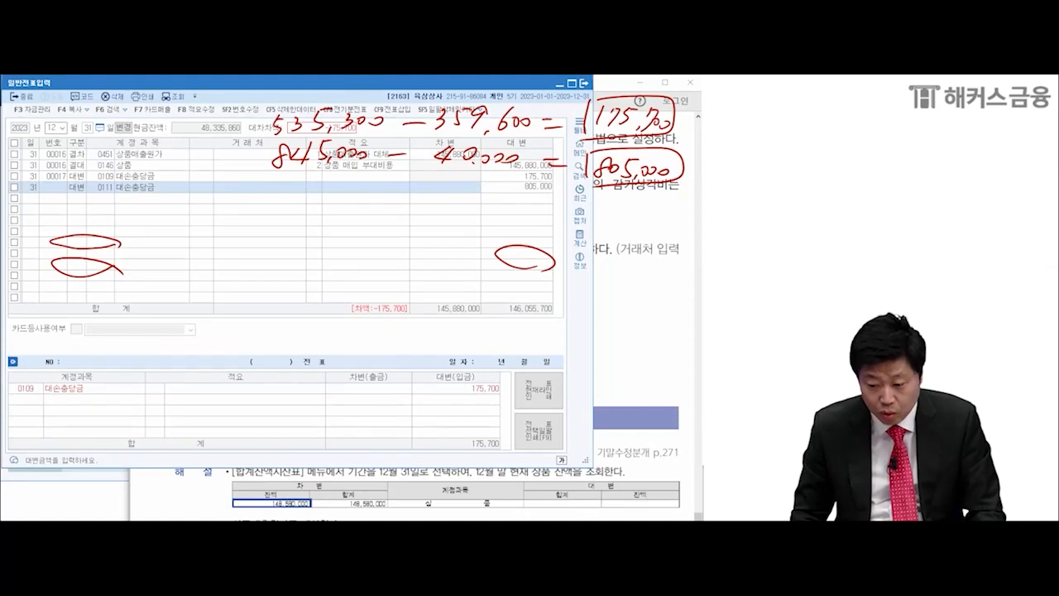
pyautogui.press('Return')
# Complete the voucher with a debit line for account 0835 대손상각비 (판매관리비) of 980,700.
pyautogui.write('4대손충')
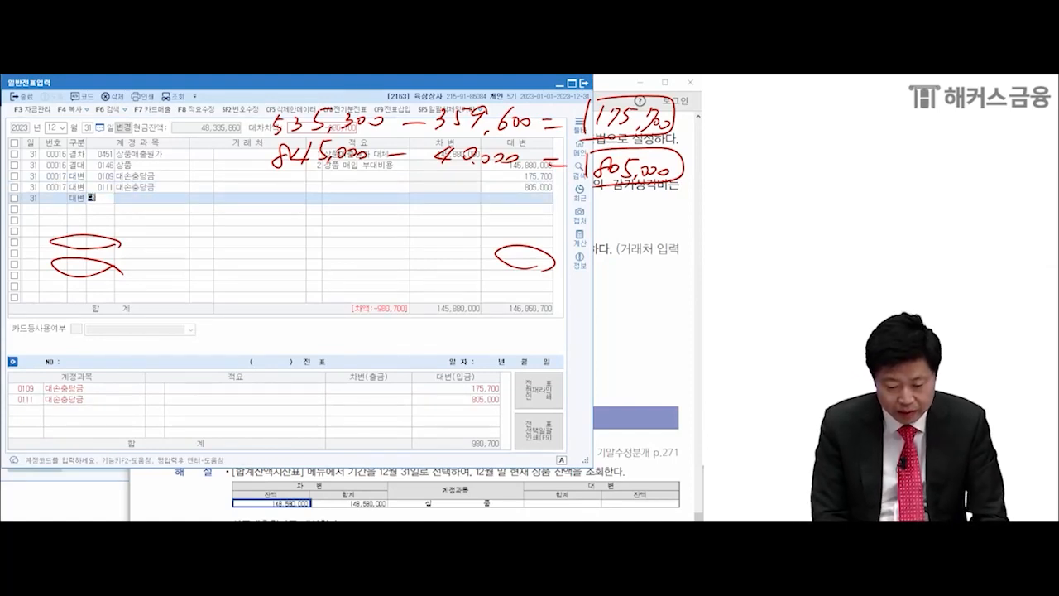
pyautogui.press('Return')
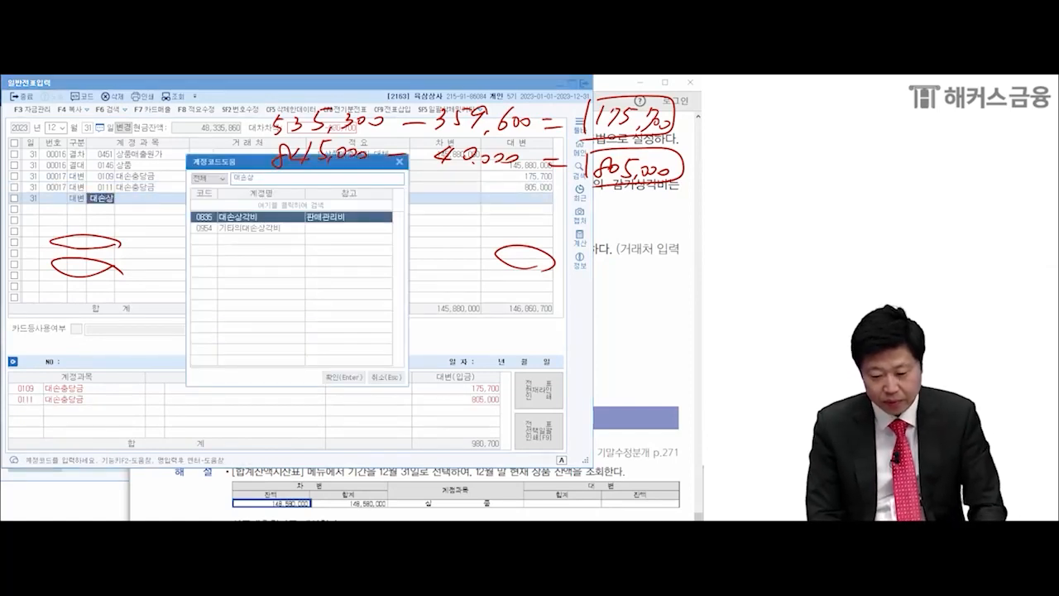
pyautogui.press('Return')
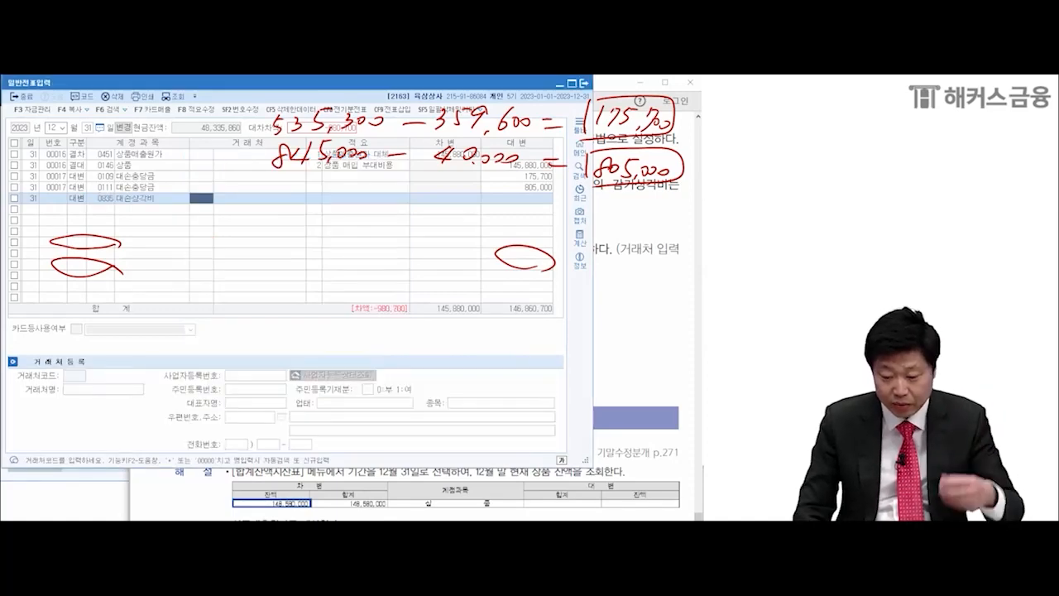
pyautogui.click(76, 198)
pyautogui.write('3')
pyautogui.press('Return')
pyautogui.press('Return')
pyautogui.press('Return')
pyautogui.press('Return')
pyautogui.press('Return')
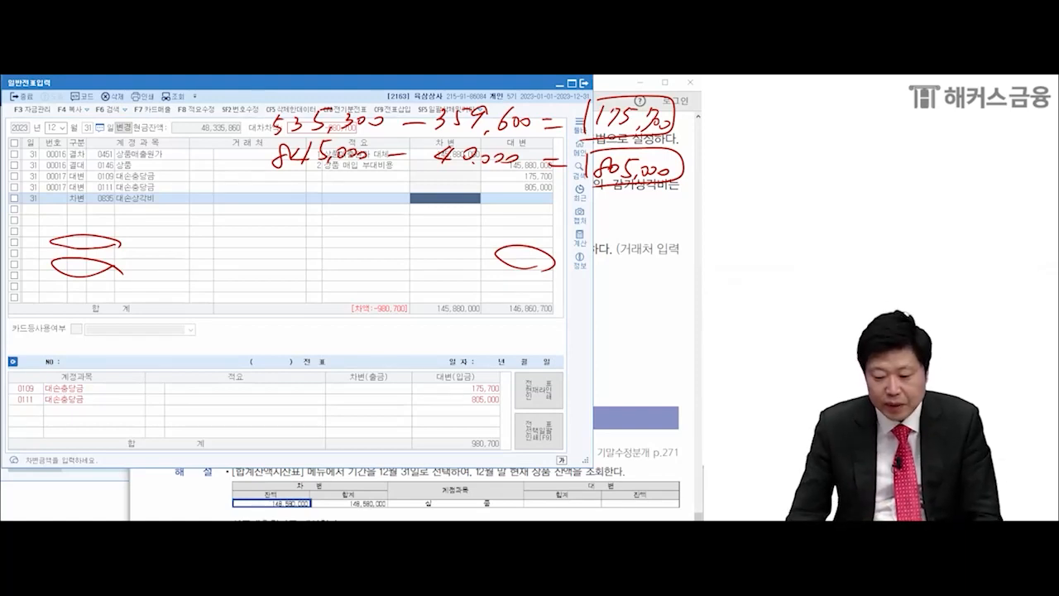
pyautogui.press('Return')
pyautogui.click(445, 199)
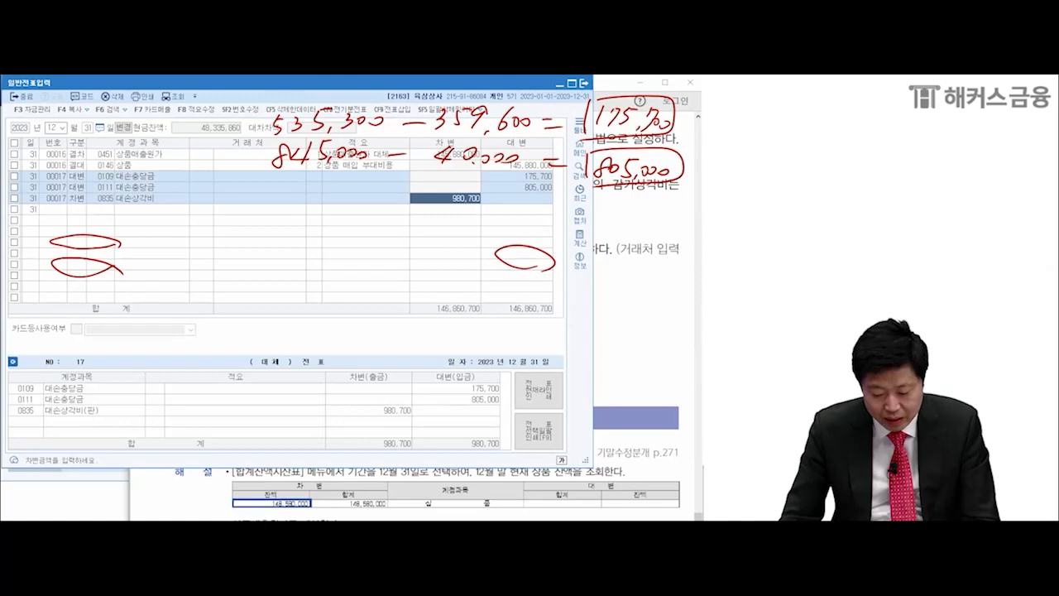
# Reload the 합계잔액시산표 and trace with the pen how the 외상매출금 and 받을어음 balances relate to their 대손충당금 amounts.
pyautogui.hotkey('alt', 'Tab')
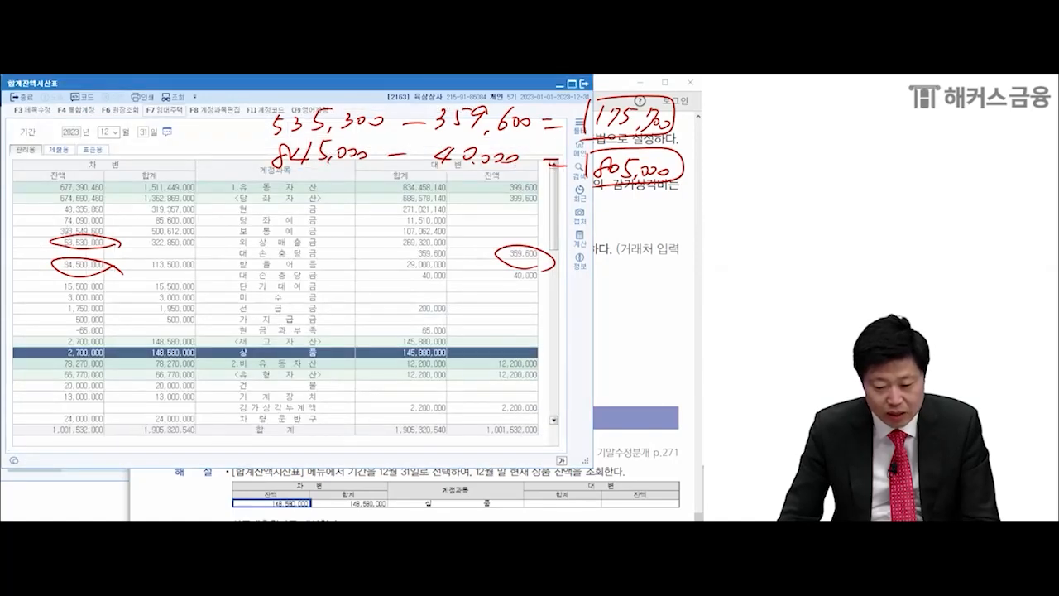
pyautogui.click(173, 97)
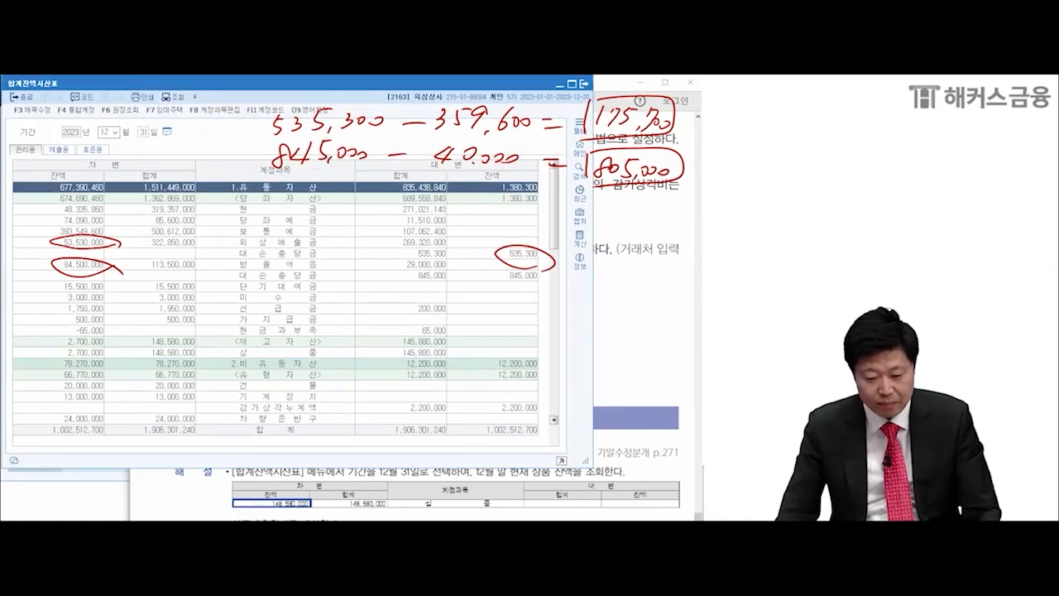
pyautogui.hotkey('alt', 'Tab')
pyautogui.moveTo(112, 242); pyautogui.dragTo(480, 248)
pyautogui.moveTo(462, 254); pyautogui.dragTo(480, 248)
pyautogui.moveTo(269, 139); pyautogui.dragTo(380, 134)
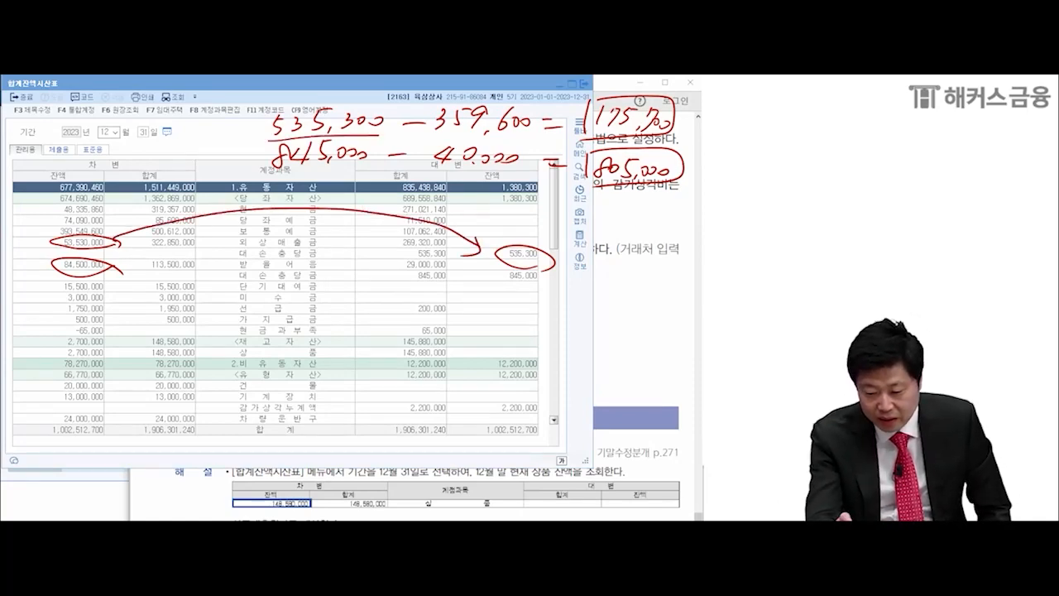
pyautogui.moveTo(546, 266); pyautogui.dragTo(571, 303)
pyautogui.moveTo(112, 270)
pyautogui.mouseDown()
pyautogui.moveTo(484, 280)
pyautogui.moveTo(465, 293)
pyautogui.mouseUp()
pyautogui.moveTo(258, 178); pyautogui.dragTo(381, 173)
pyautogui.moveTo(564, 308); pyautogui.dragTo(594, 296)
pyautogui.moveTo(559, 263); pyautogui.dragTo(589, 245)
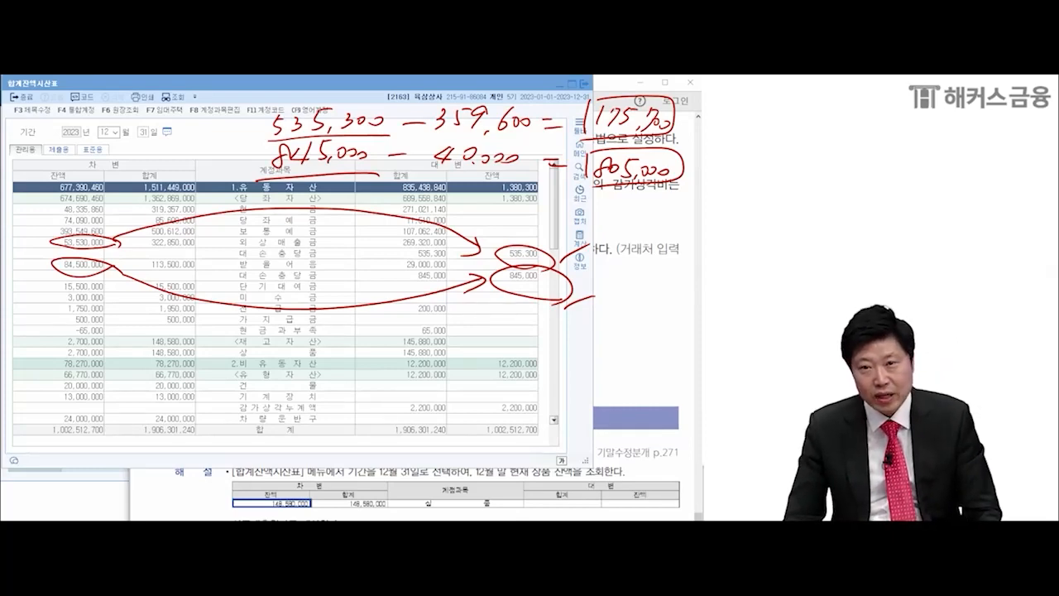
pyautogui.press('Escape')
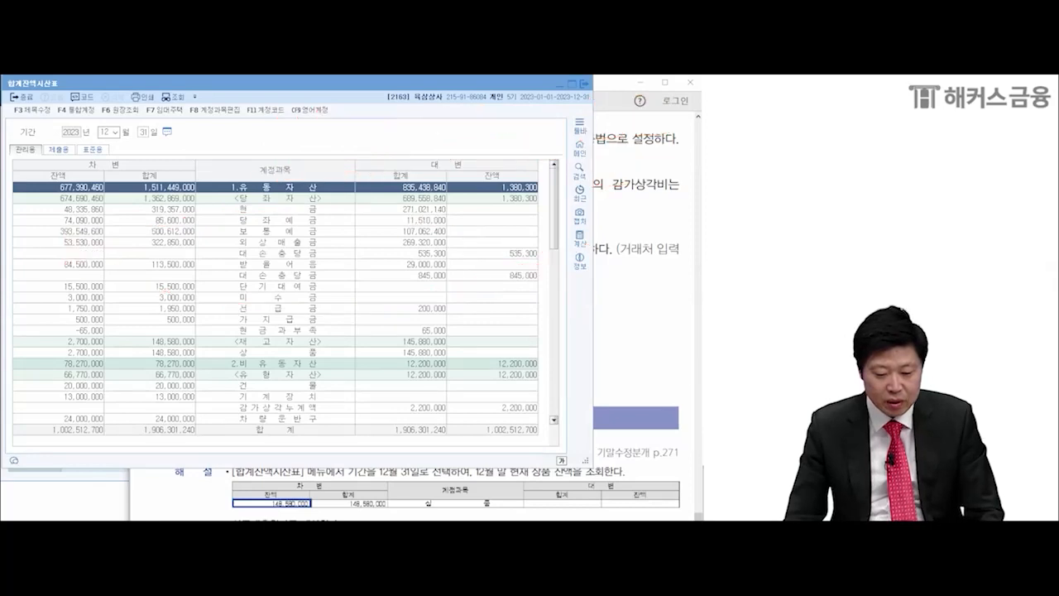
# Bring the problem PDF forward, handwrite "미수금, 대여금" in the blank space below item (4), and circle it.
pyautogui.click(635, 273)
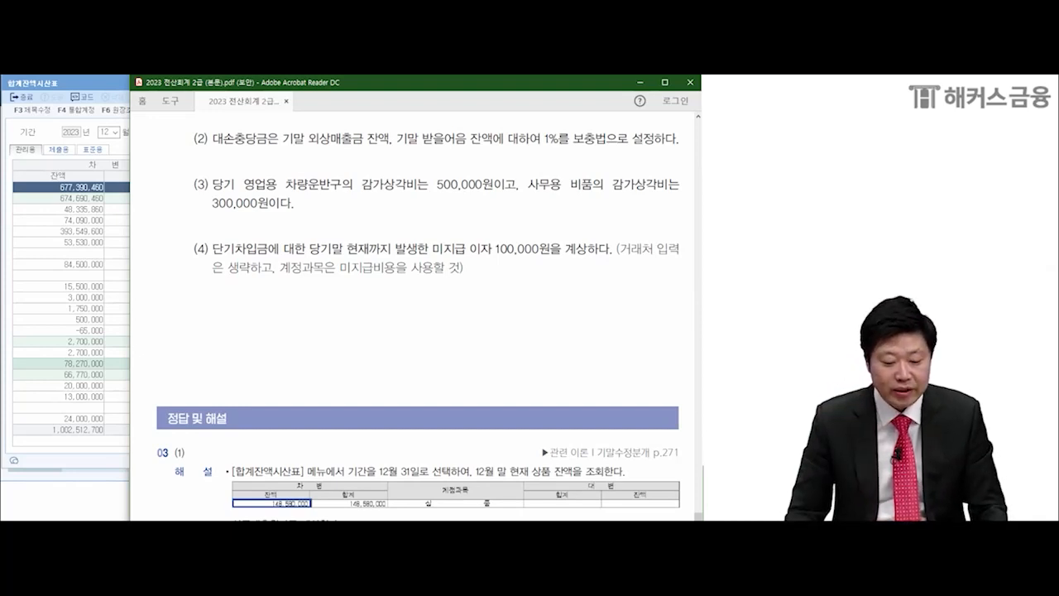
pyautogui.hotkey('alt', 'Tab')
pyautogui.moveTo(297, 296)
pyautogui.mouseDown()
pyautogui.moveTo(301, 333)
pyautogui.moveTo(311, 319)
pyautogui.mouseUp()
pyautogui.moveTo(332, 285); pyautogui.dragTo(331, 345)
pyautogui.moveTo(357, 287)
pyautogui.mouseDown()
pyautogui.moveTo(376, 312)
pyautogui.moveTo(372, 341)
pyautogui.mouseUp()
pyautogui.moveTo(389, 293)
pyautogui.mouseDown()
pyautogui.moveTo(400, 288)
pyautogui.moveTo(403, 310)
pyautogui.mouseUp()
pyautogui.moveTo(379, 322)
pyautogui.mouseDown()
pyautogui.moveTo(382, 341)
pyautogui.moveTo(402, 341)
pyautogui.mouseUp()
pyautogui.click(424, 341)
pyautogui.moveTo(460, 299); pyautogui.dragTo(485, 336)
pyautogui.moveTo(507, 299); pyautogui.dragTo(541, 336)
pyautogui.moveTo(554, 288)
pyautogui.mouseDown()
pyautogui.moveTo(561, 304)
pyautogui.moveTo(576, 301)
pyautogui.mouseUp()
pyautogui.moveTo(553, 317); pyautogui.dragTo(577, 334)
pyautogui.moveTo(567, 374)
pyautogui.mouseDown()
pyautogui.moveTo(364, 384)
pyautogui.moveTo(594, 297)
pyautogui.moveTo(609, 362)
pyautogui.mouseUp()
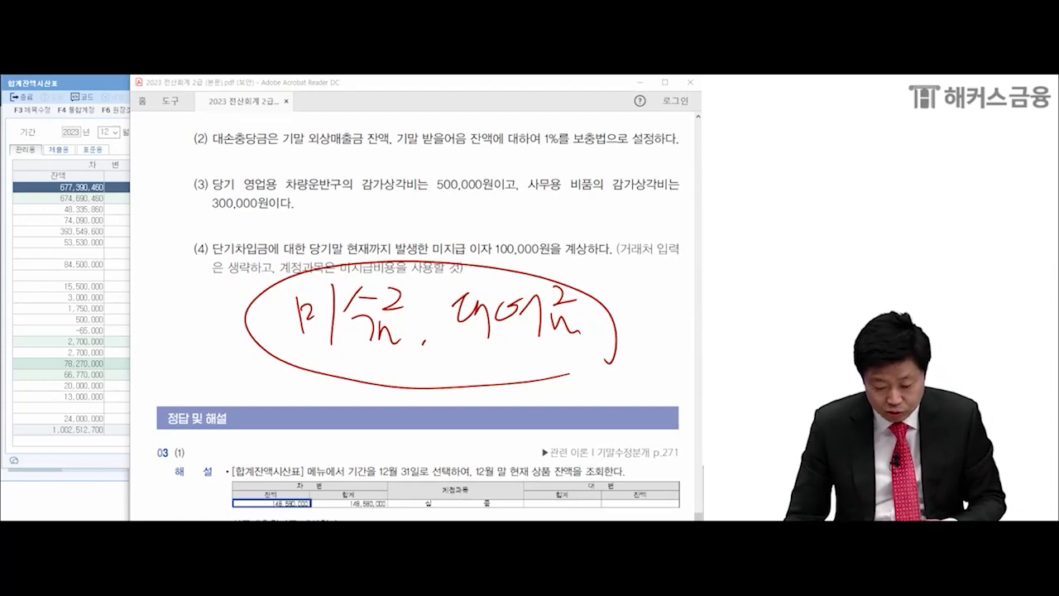
# Return to 일반전표입력 and add a credit line for account 0121 대손충당금 (미수금) with an amount of 10,000.
pyautogui.hotkey('alt', 'Tab')
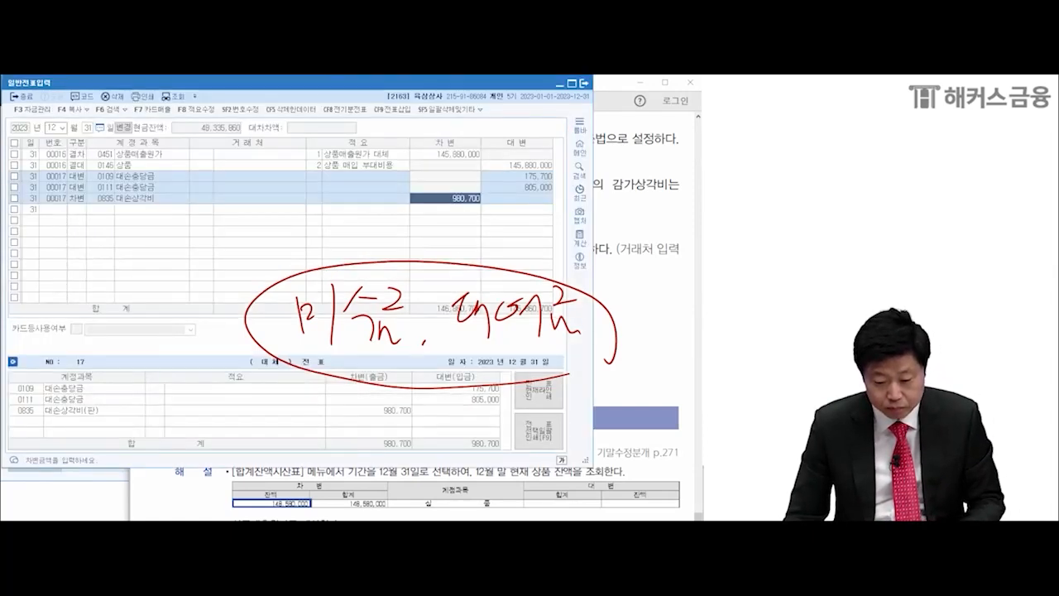
pyautogui.press('Return')
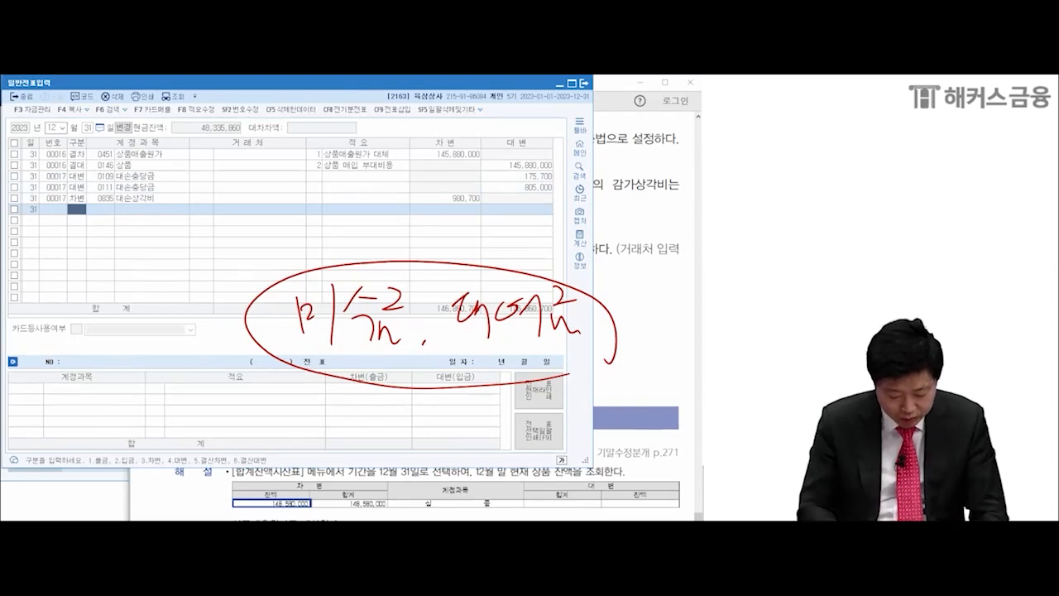
pyautogui.write('4')
pyautogui.press('Return')
pyautogui.write('대손충')
pyautogui.press('Return')
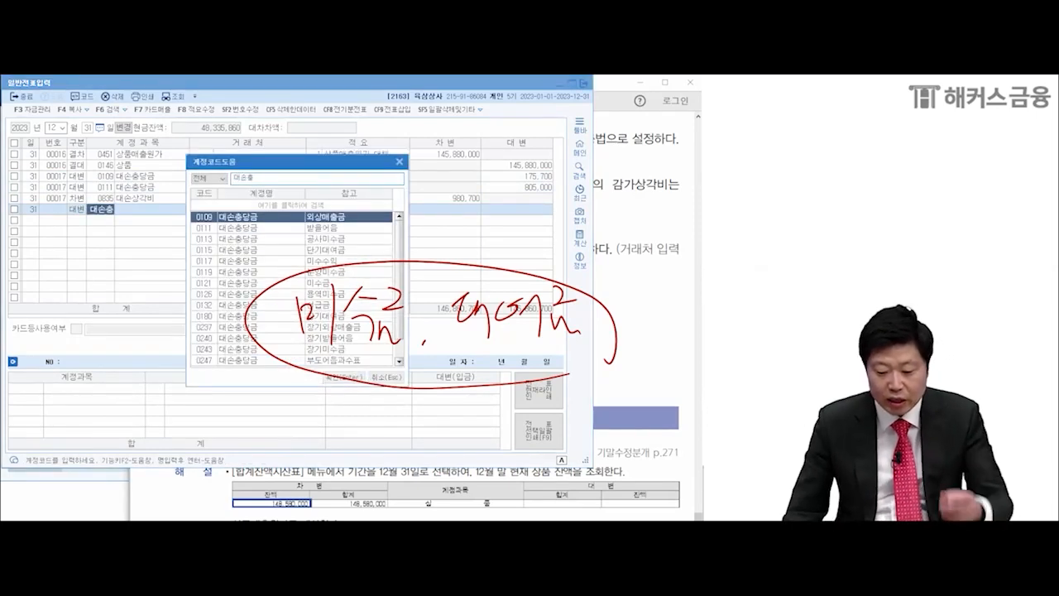
pyautogui.moveTo(297, 162); pyautogui.dragTo(321, 115)
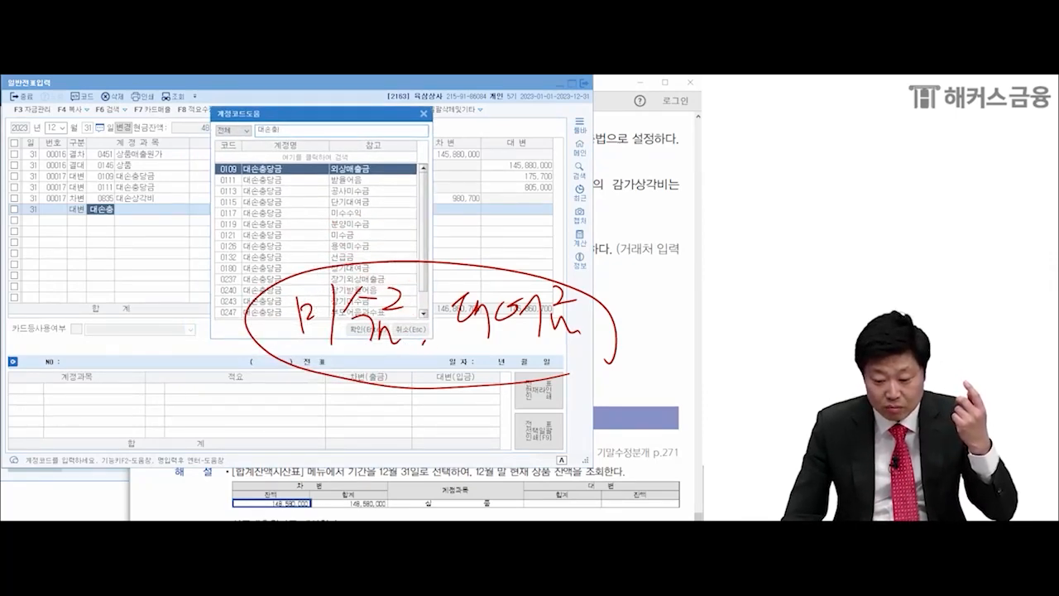
pyautogui.click(342, 235)
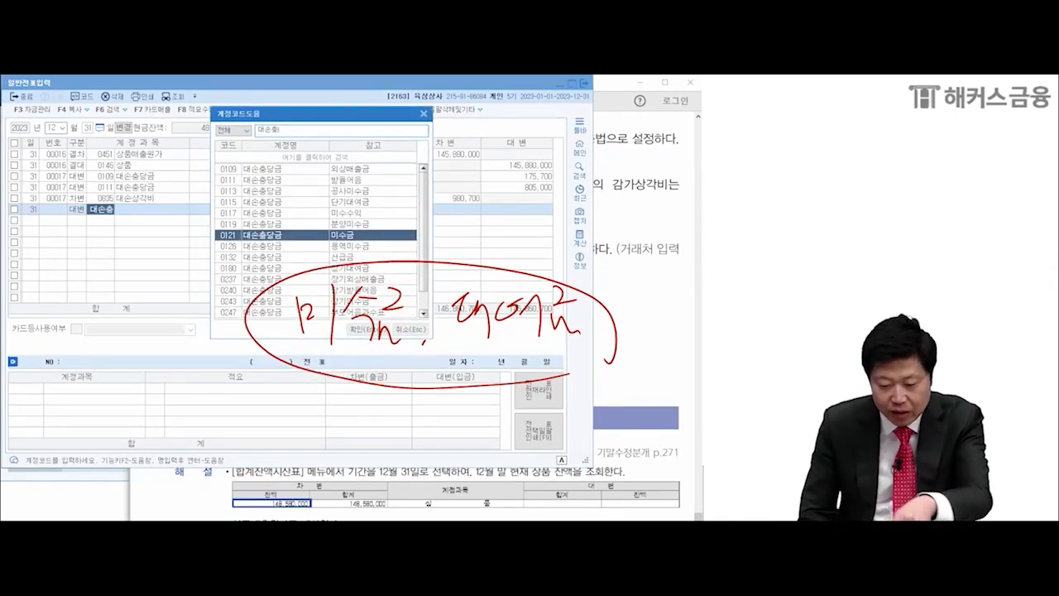
pyautogui.press('Return')
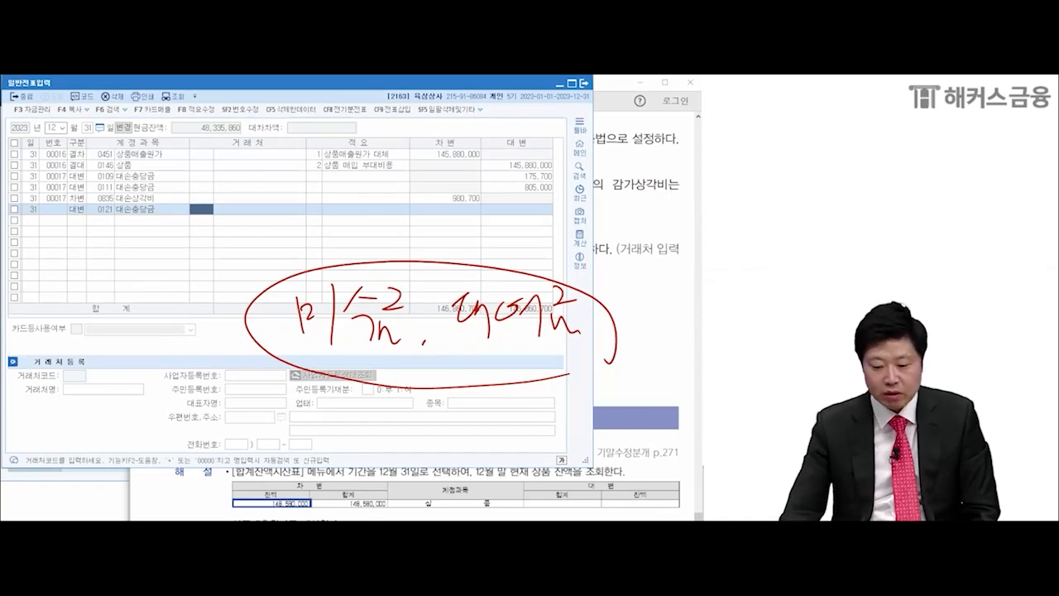
pyautogui.click(517, 209)
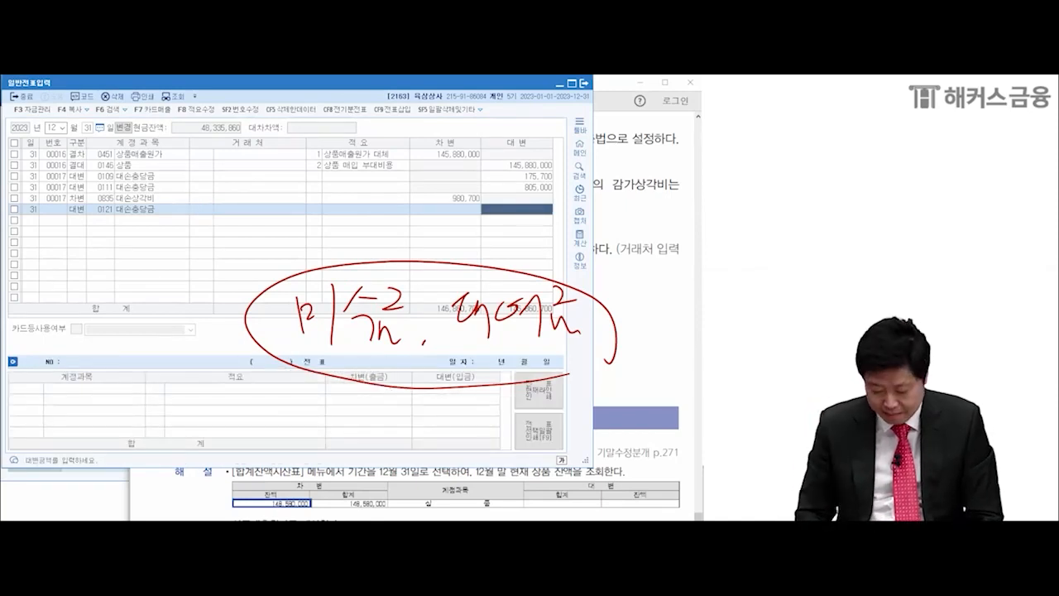
pyautogui.write('100000')
pyautogui.press('Return')
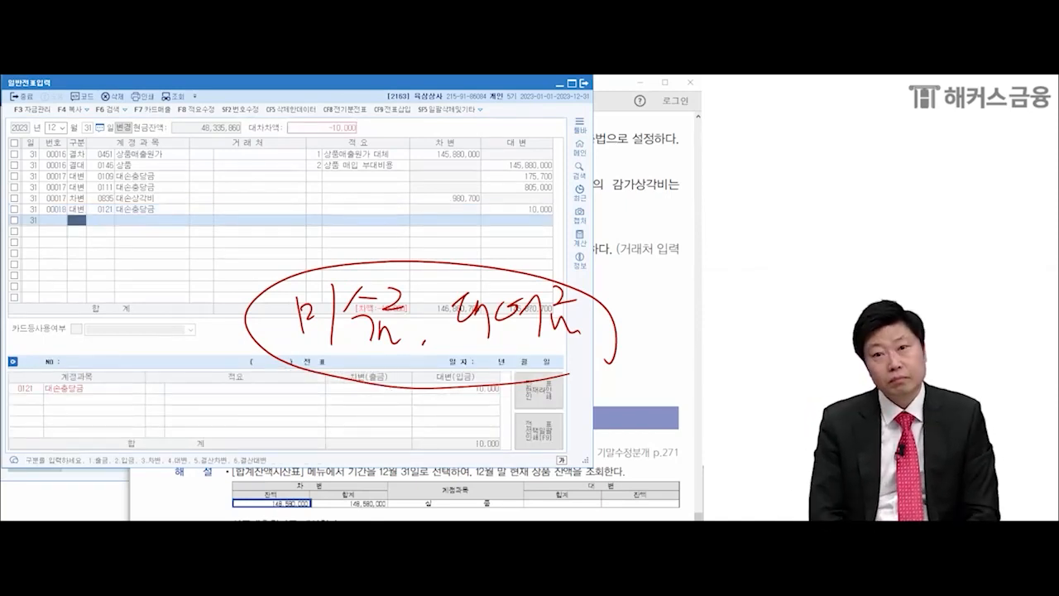
# Add a credit line for account 0115 대손충당금 (단기대여금) with an amount of 20,000.
pyautogui.write('4')
pyautogui.press('Return')
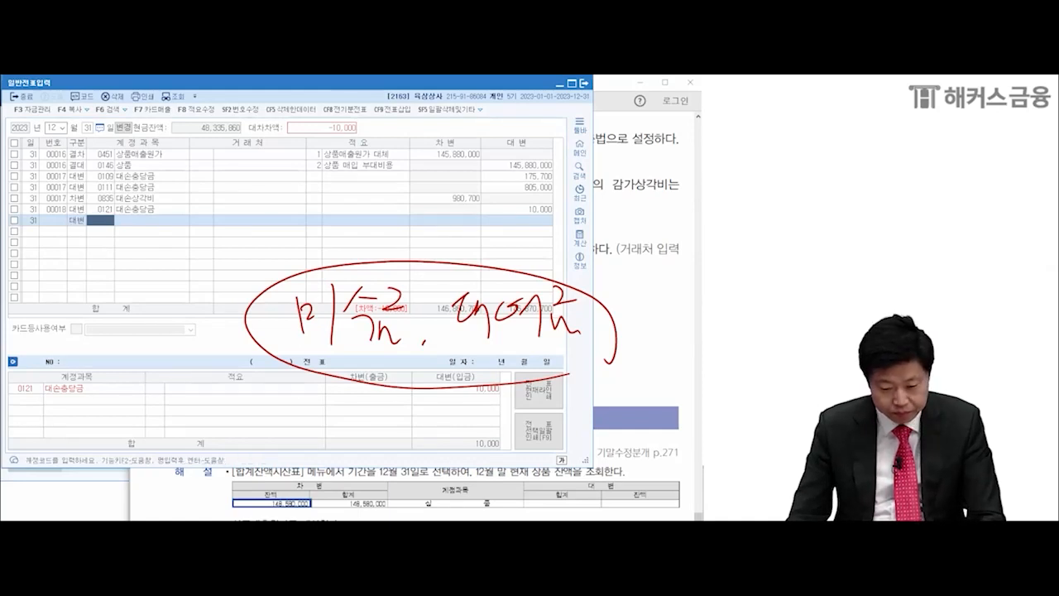
pyautogui.write('대손충')
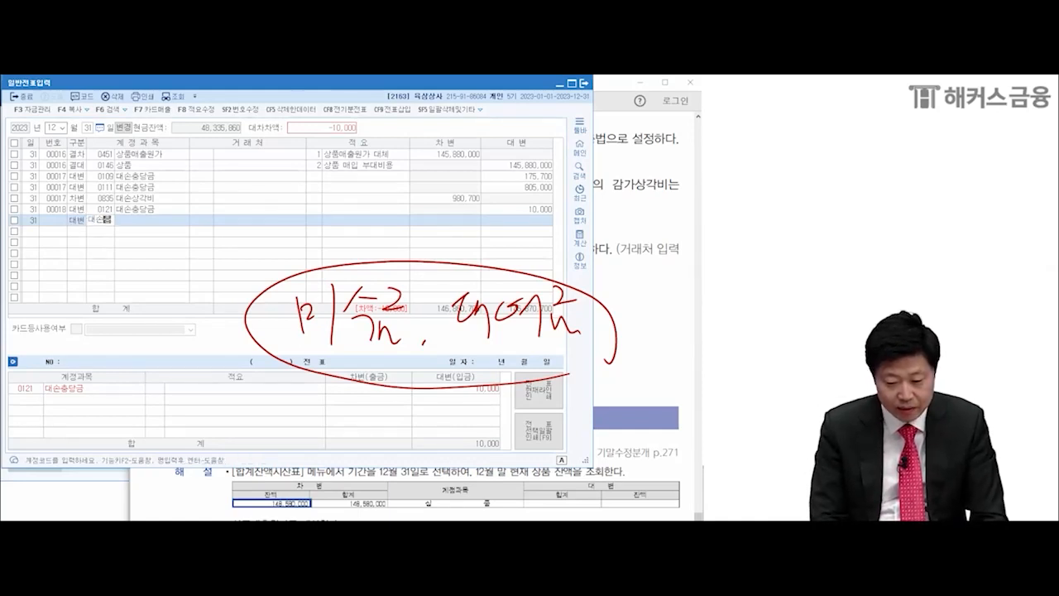
pyautogui.press('Return')
pyautogui.moveTo(298, 162); pyautogui.dragTo(201, 100)
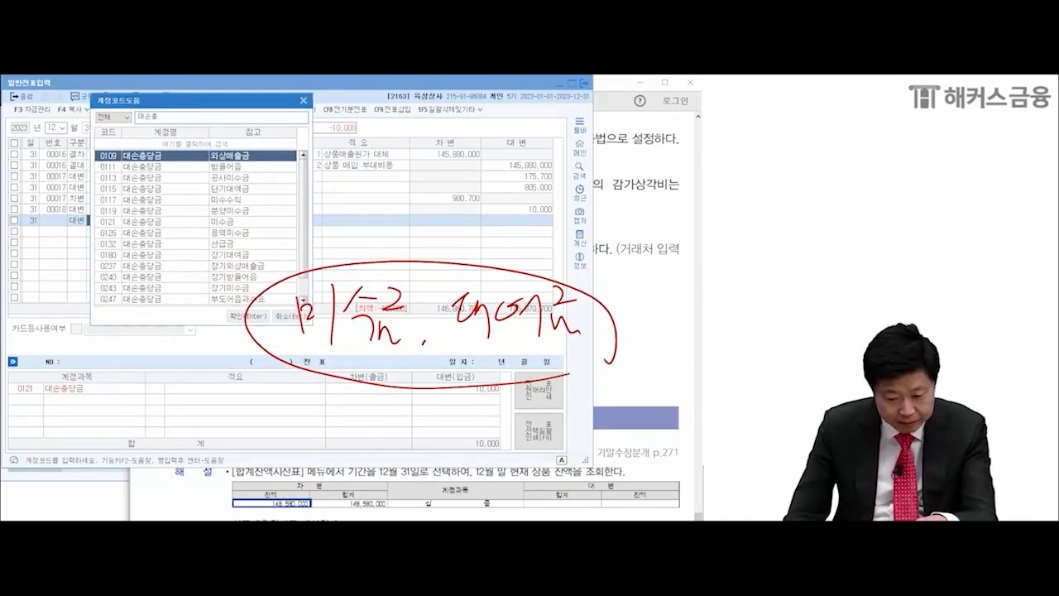
pyautogui.click(229, 188)
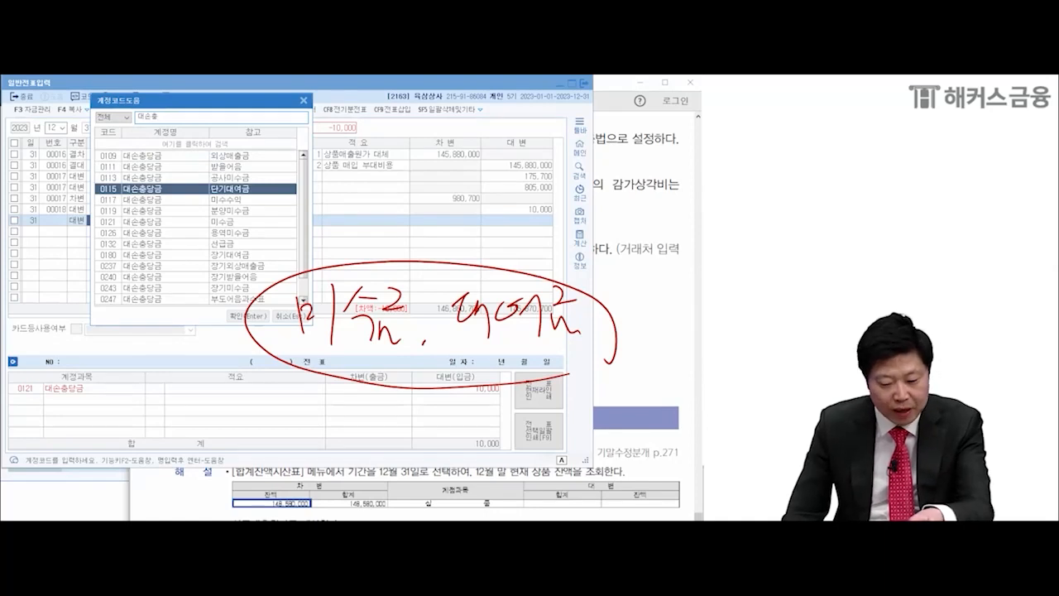
pyautogui.press('Return')
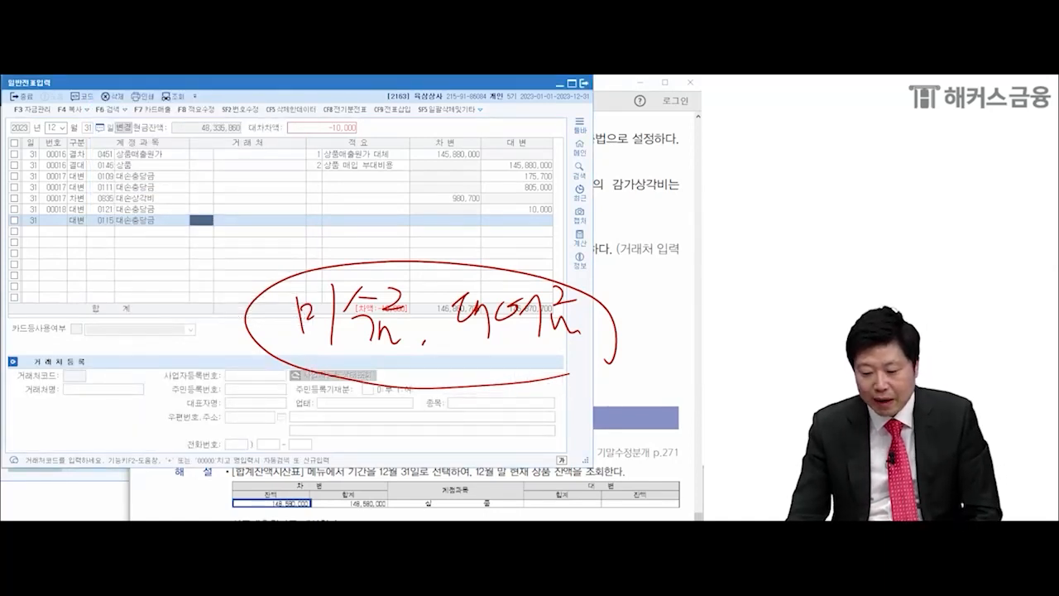
pyautogui.click(517, 220)
pyautogui.write('200000')
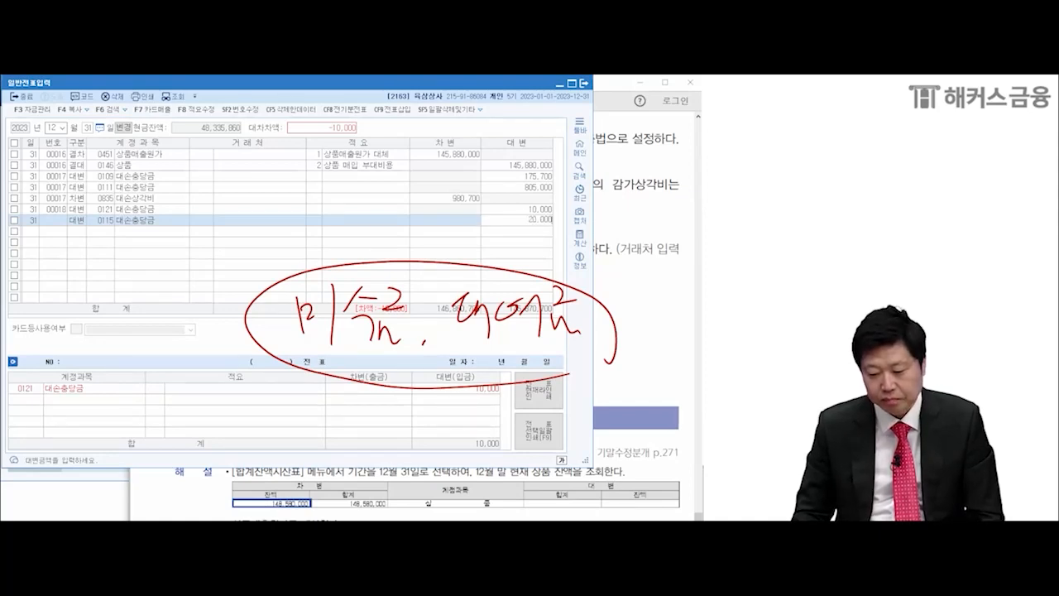
pyautogui.press('Return')
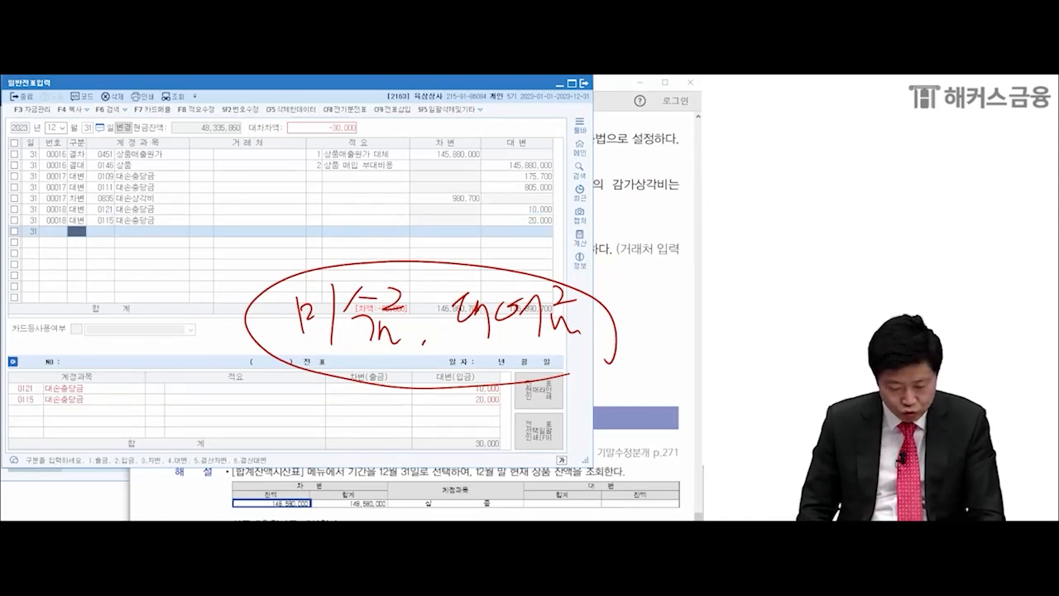
# Add a debit line for account 0954 기타의대손상각비 with an amount of 30,000 and check the entry's amounts.
pyautogui.write('3')
pyautogui.press('Return')
pyautogui.write('대손상')
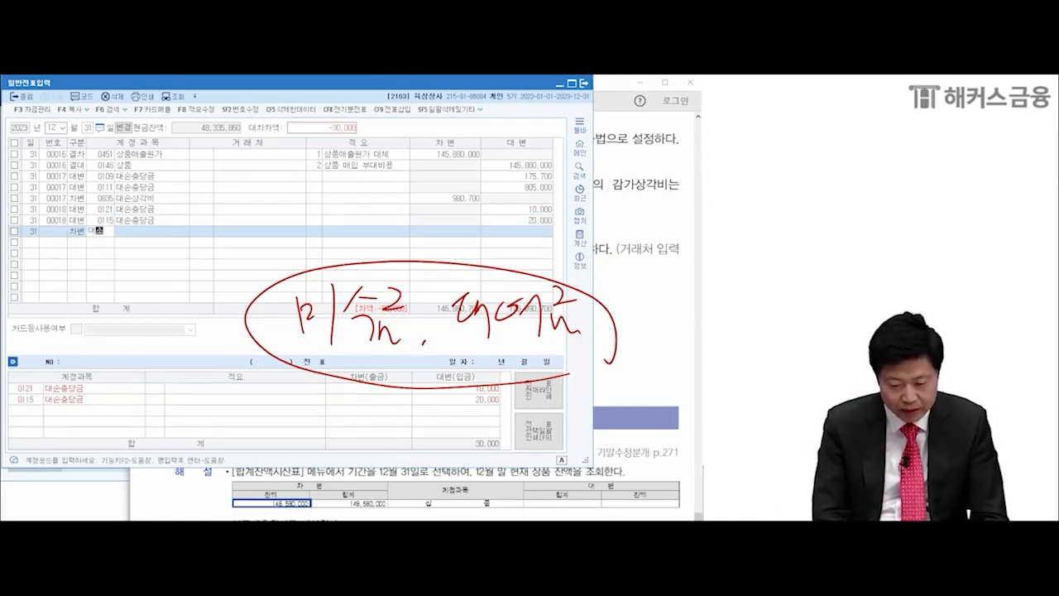
pyautogui.press('Return')
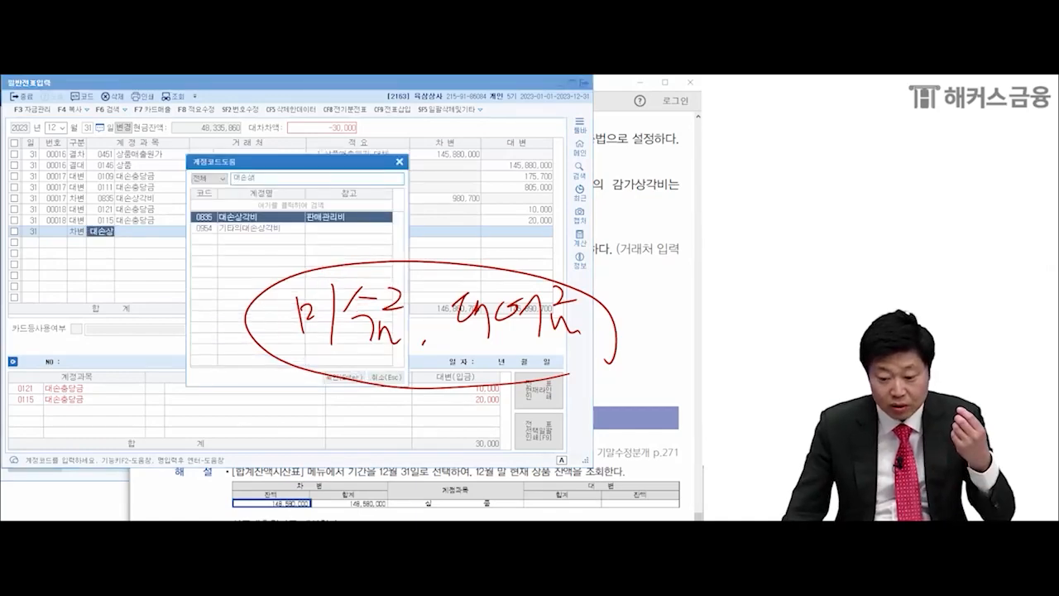
pyautogui.moveTo(364, 162); pyautogui.dragTo(329, 131)
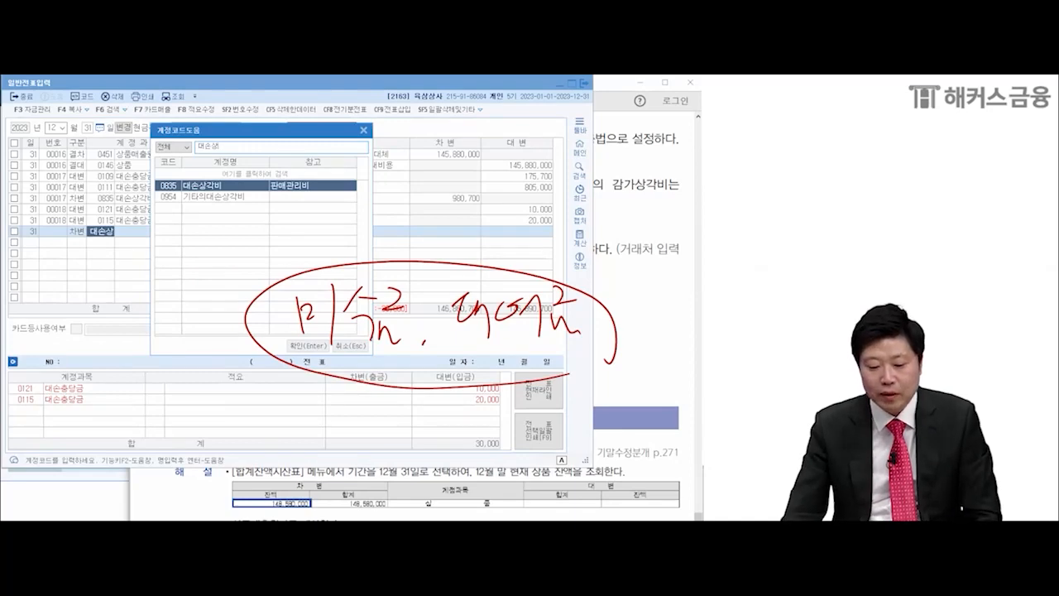
pyautogui.press('Down')
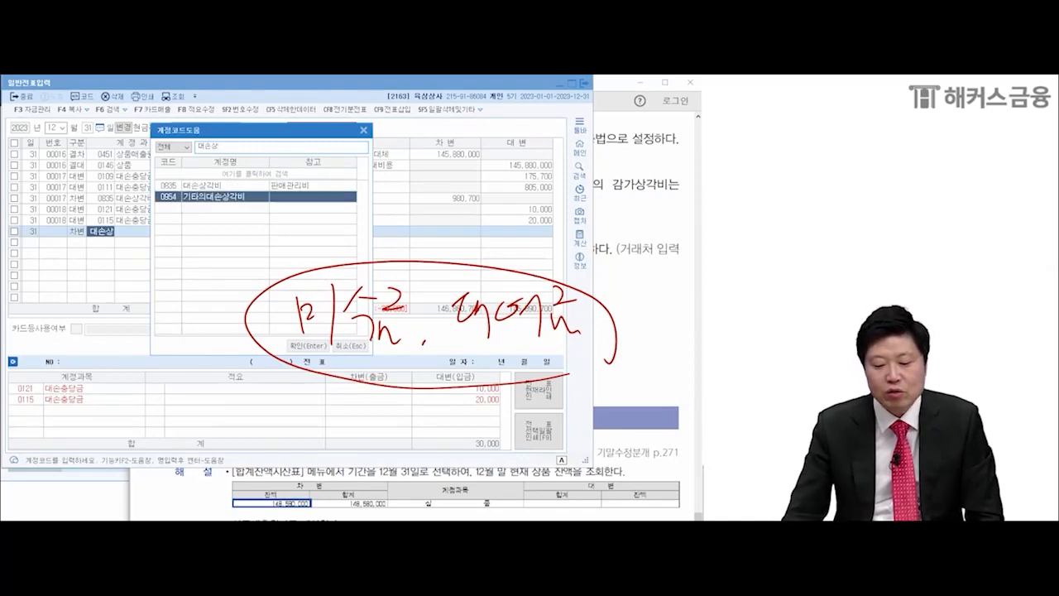
pyautogui.press('Return')
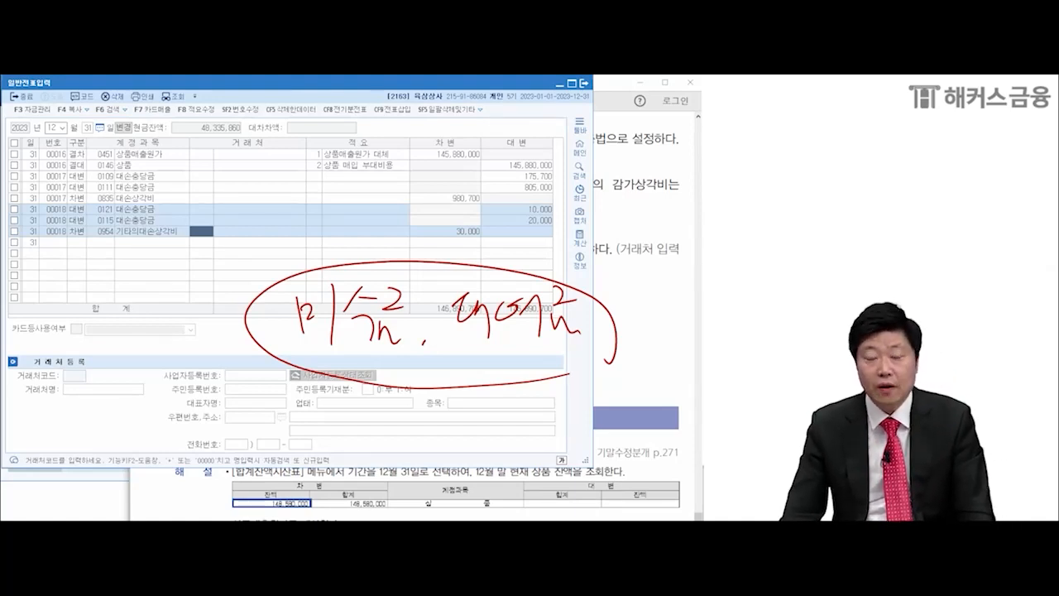
pyautogui.click(517, 210)
pyautogui.click(517, 220)
pyautogui.click(447, 232)
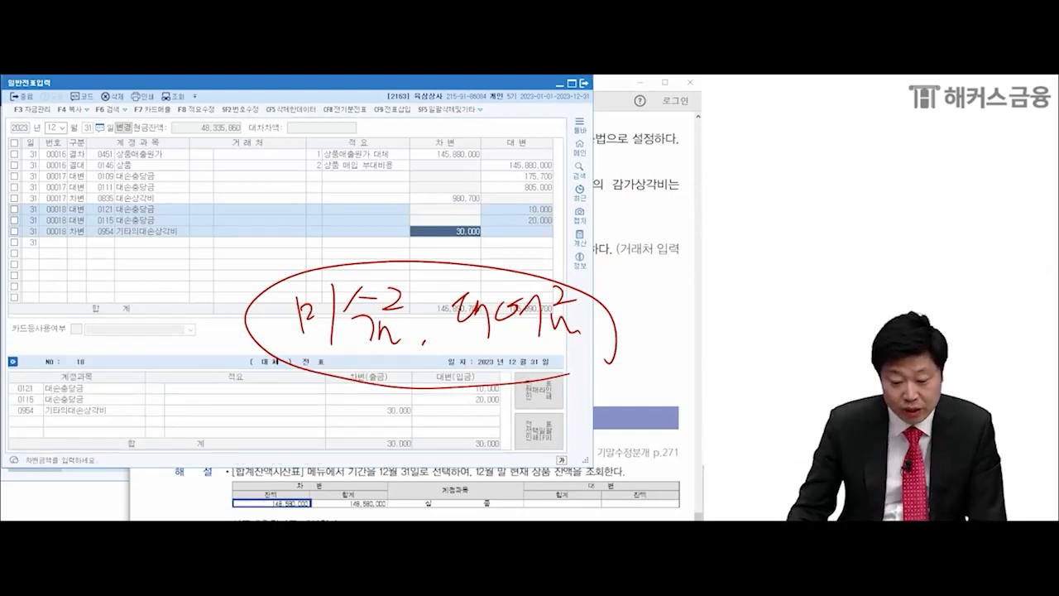
# Delete the three demonstration lines for accounts 0121, 0115 and 0954 from the December 31 journal.
pyautogui.click(14, 209)
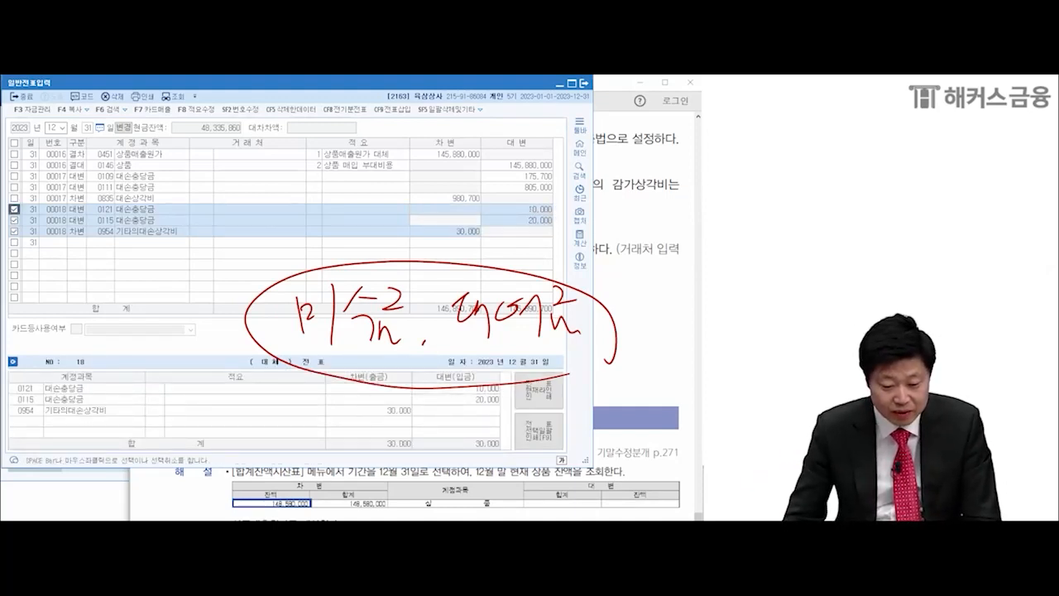
pyautogui.press('F5')
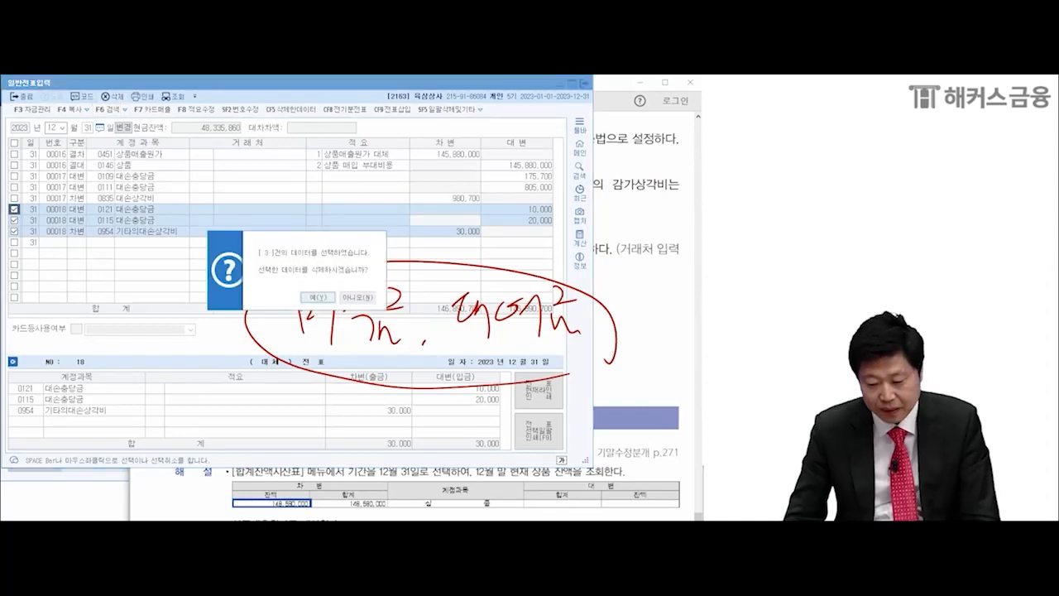
pyautogui.press('Return')
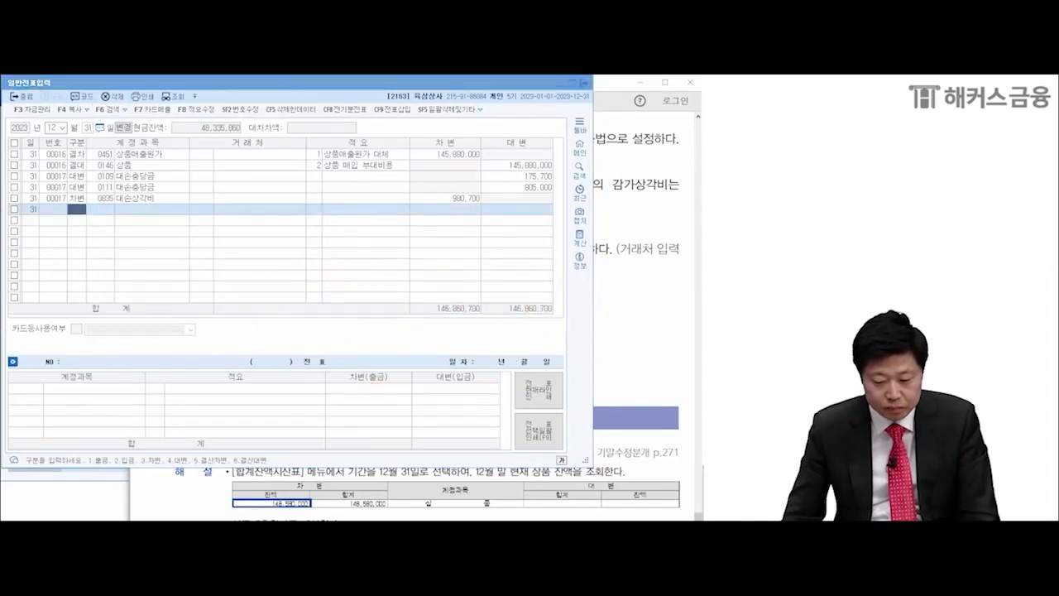
# Consult item (3) in the problem PDF and add a credit line for account 0209 감가상각누계액 (차량운반구) with an amount of 500,000.
pyautogui.hotkey('alt', 'Tab')
pyautogui.scroll(-1, 416, 315)
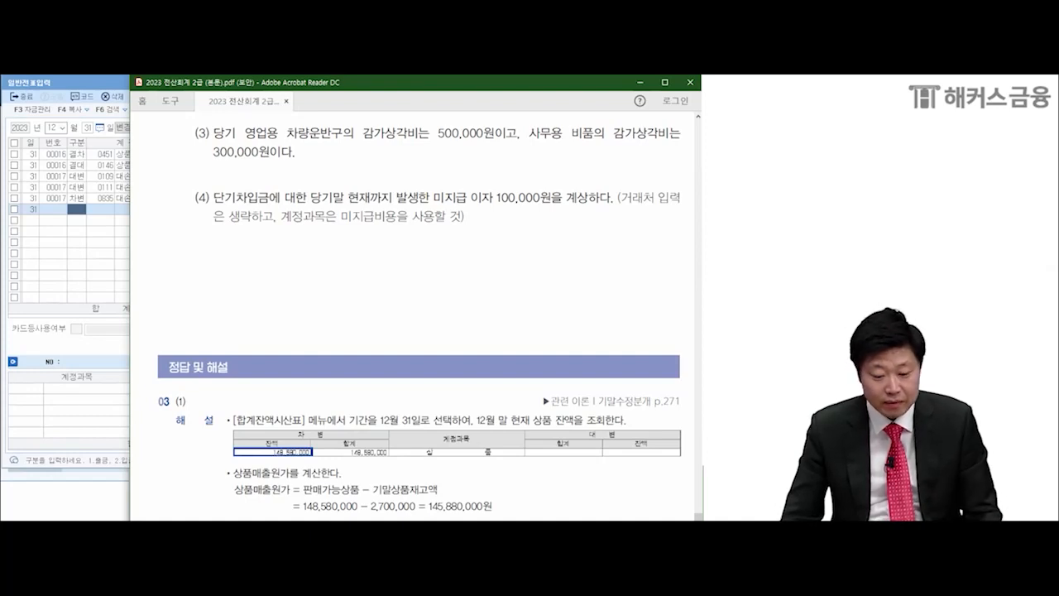
pyautogui.hotkey('alt', 'Tab')
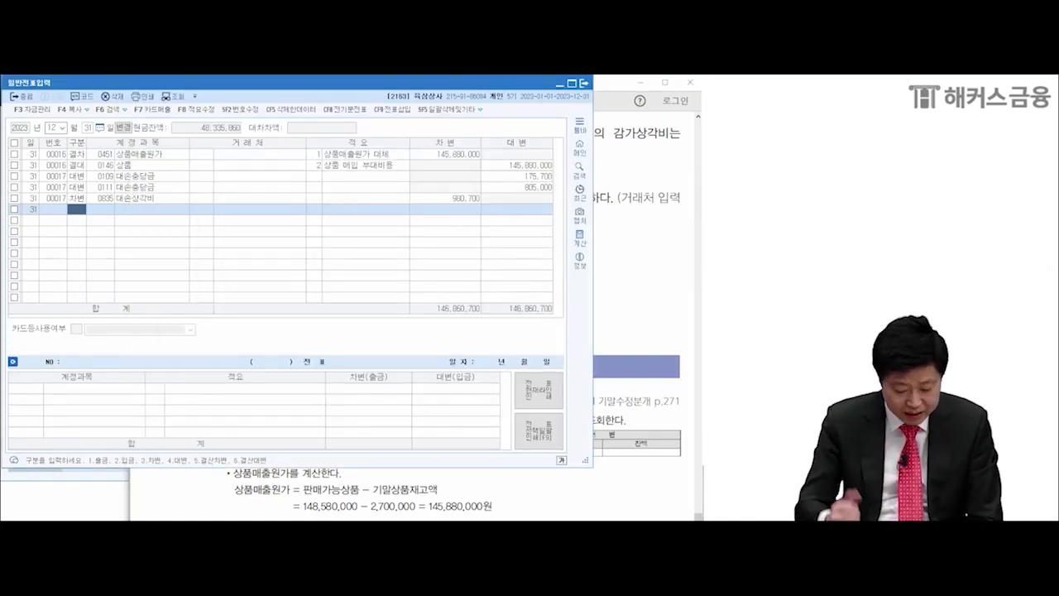
pyautogui.write('4')
pyautogui.press('Return')
pyautogui.write('감가상')
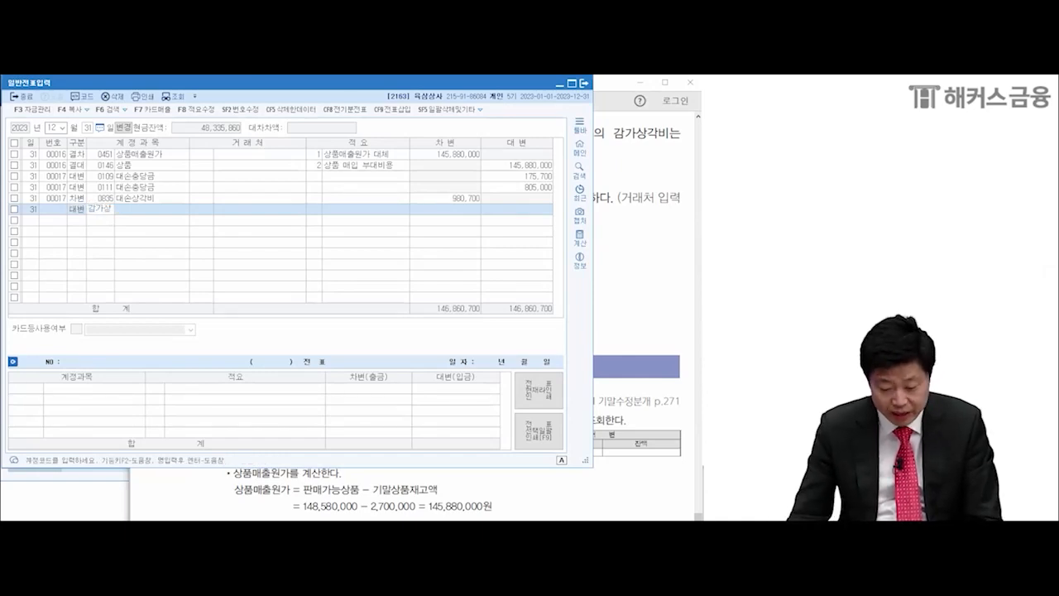
pyautogui.press('Return')
pyautogui.write('각')
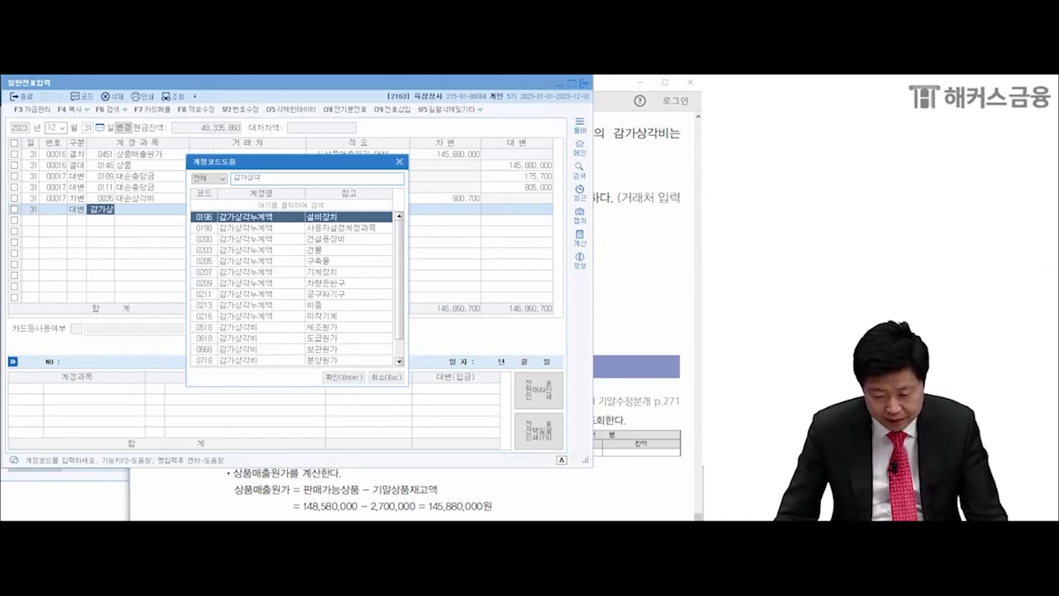
pyautogui.click(325, 283)
pyautogui.press('Return')
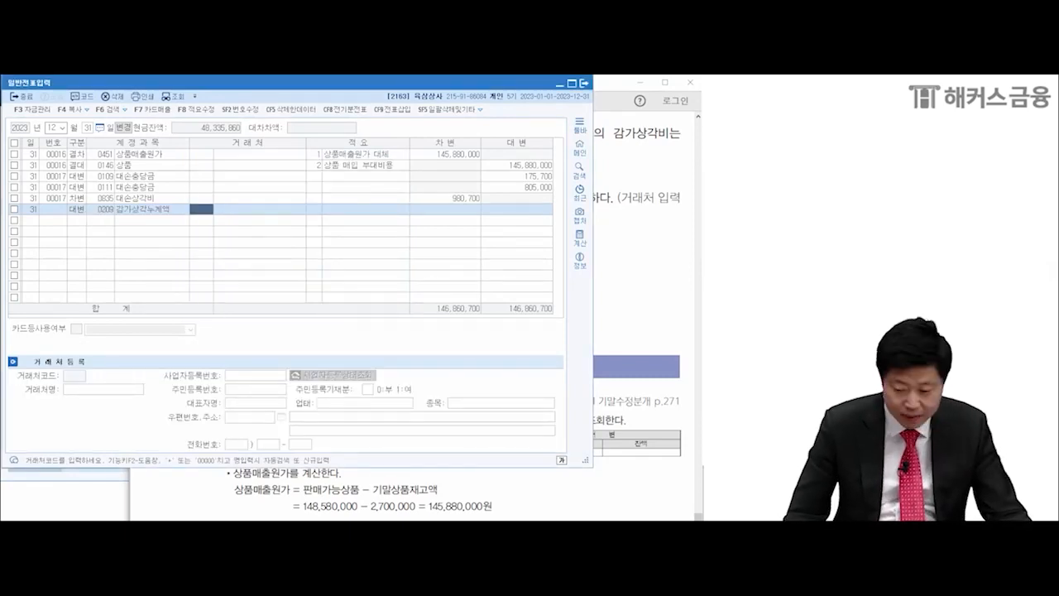
pyautogui.press('Return')
pyautogui.press('Return')
pyautogui.write('500000')
pyautogui.press('Return')
pyautogui.press('Return')
# Add a credit line for account 0213 감가상각누계액 (비품) with an amount of 300,000.
pyautogui.write('4')
pyautogui.press('Return')
pyautogui.write('감가상')
pyautogui.press('Return')
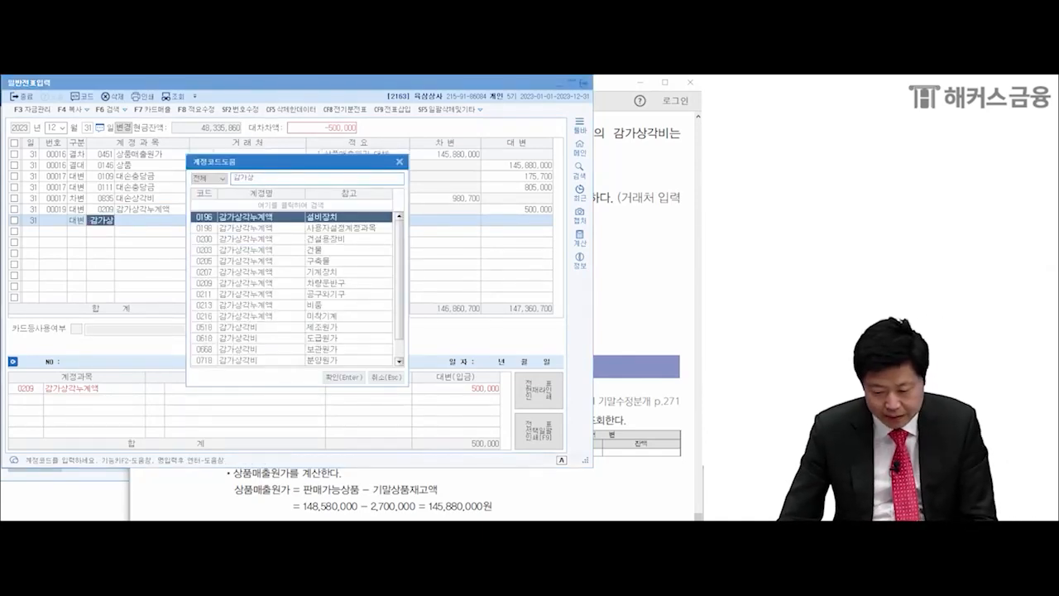
pyautogui.click(291, 306)
pyautogui.press('Return')
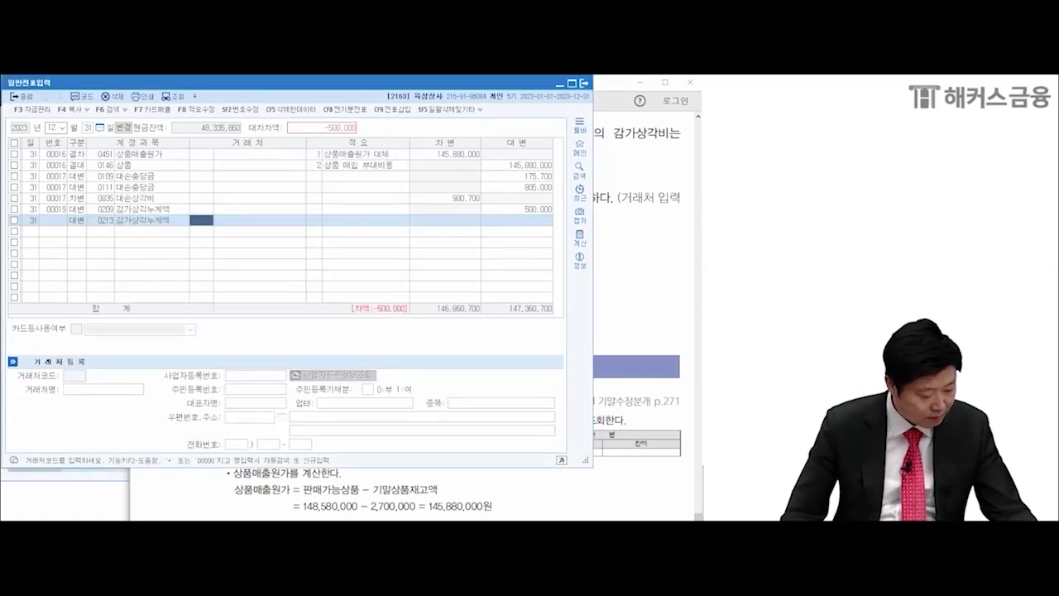
pyautogui.press('Return')
pyautogui.press('Return')
pyautogui.write('300,000')
pyautogui.press('Return')
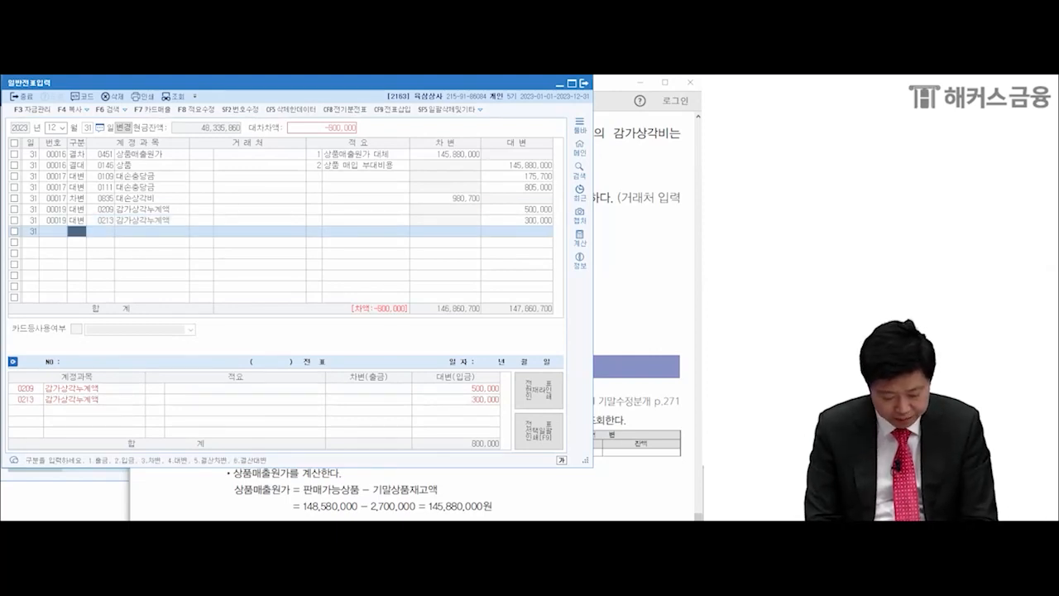
# Add a debit line for account 0818 감가상각비 with an amount of 800,000 to balance the depreciation entry.
pyautogui.write('3')
pyautogui.press('Return')
pyautogui.write('감가상')
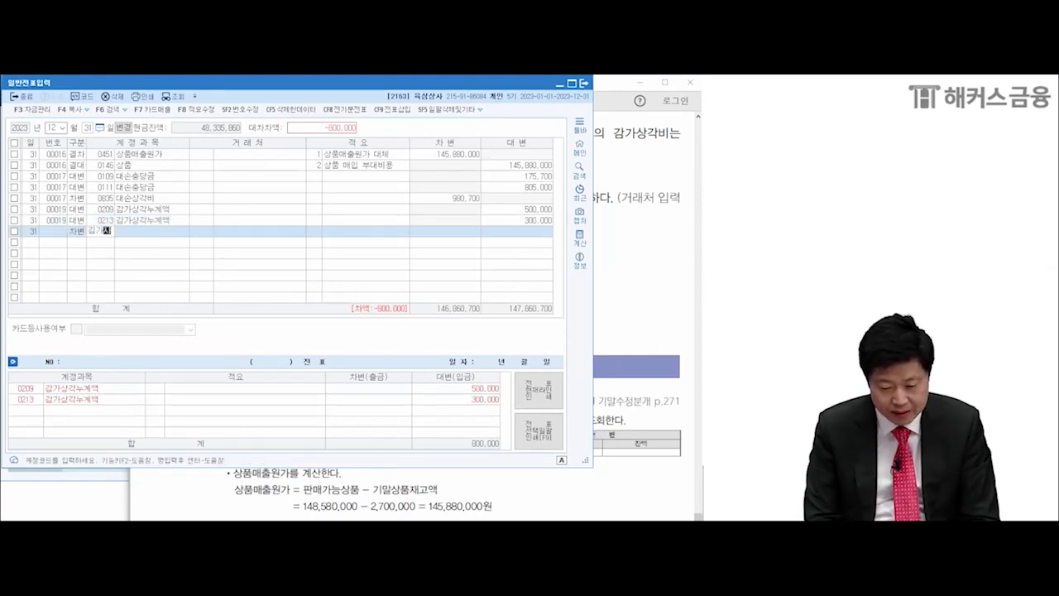
pyautogui.press('Return')
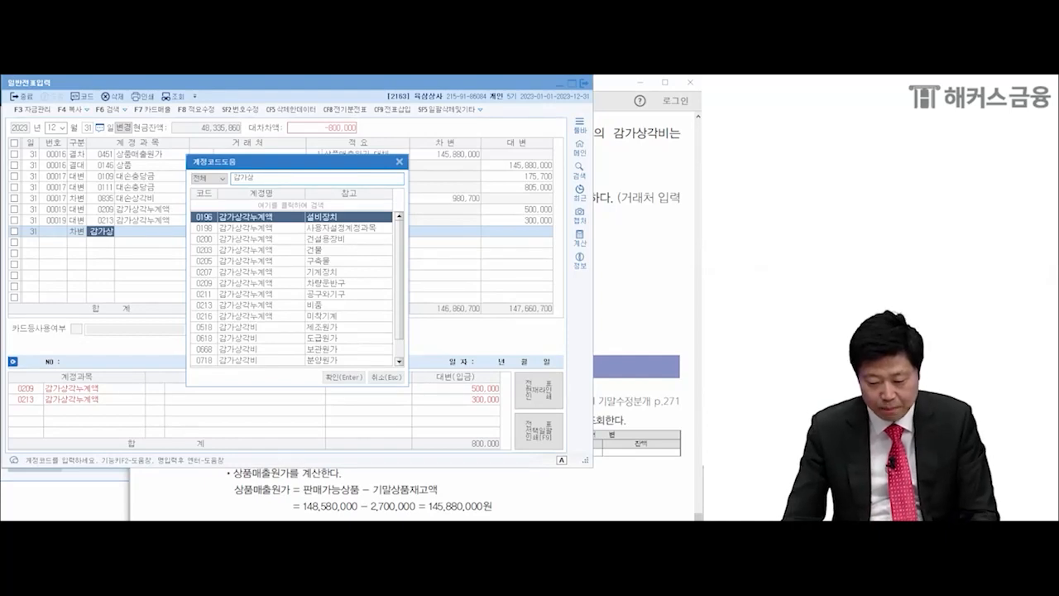
pyautogui.scroll(-1, 294, 289)
pyautogui.click(249, 360)
pyautogui.press('Return')
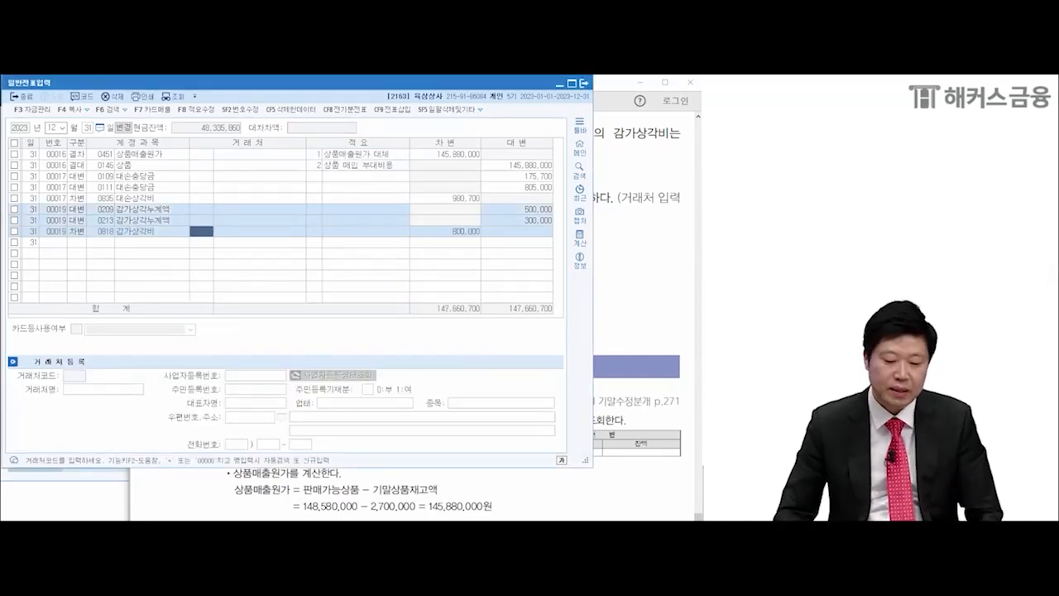
# Bring item (4) of the problem PDF forward and handwrite "(차) 이자비용 100,000 (대) 미지급비용 100,000" below it.
pyautogui.hotkey('alt', 'Tab')
pyautogui.scroll(-2, 417, 311)
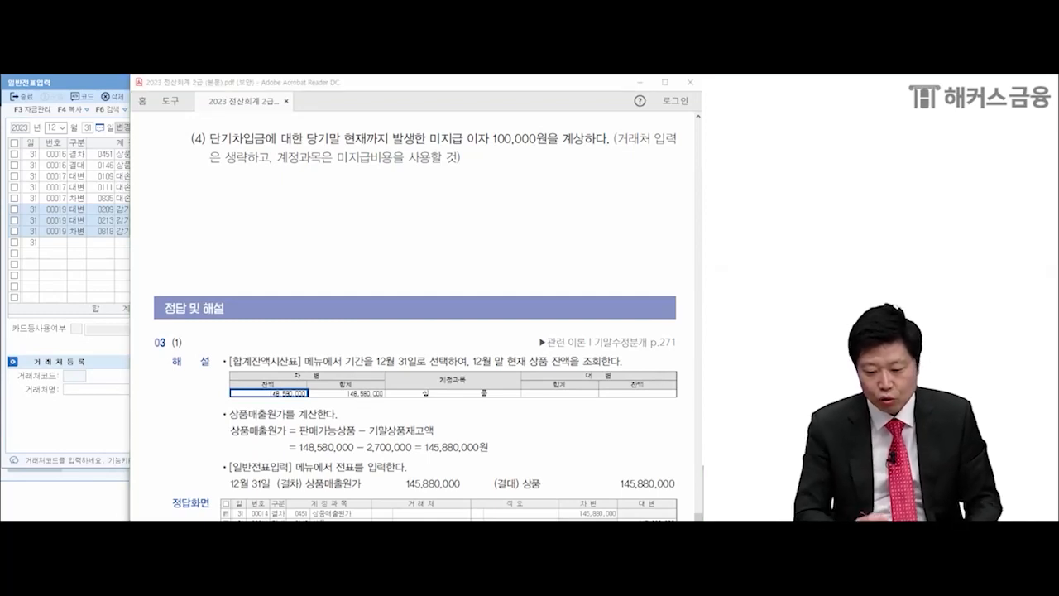
pyautogui.moveTo(190, 213)
pyautogui.mouseDown()
pyautogui.moveTo(181, 258)
pyautogui.moveTo(191, 265)
pyautogui.mouseUp()
pyautogui.moveTo(205, 222); pyautogui.dragTo(213, 224)
pyautogui.moveTo(196, 237); pyautogui.dragTo(213, 255)
pyautogui.moveTo(220, 227); pyautogui.dragTo(240, 258)
pyautogui.moveTo(267, 232)
pyautogui.mouseDown()
pyautogui.moveTo(354, 257)
pyautogui.moveTo(384, 241)
pyautogui.mouseUp()
pyautogui.moveTo(379, 257); pyautogui.dragTo(380, 259)
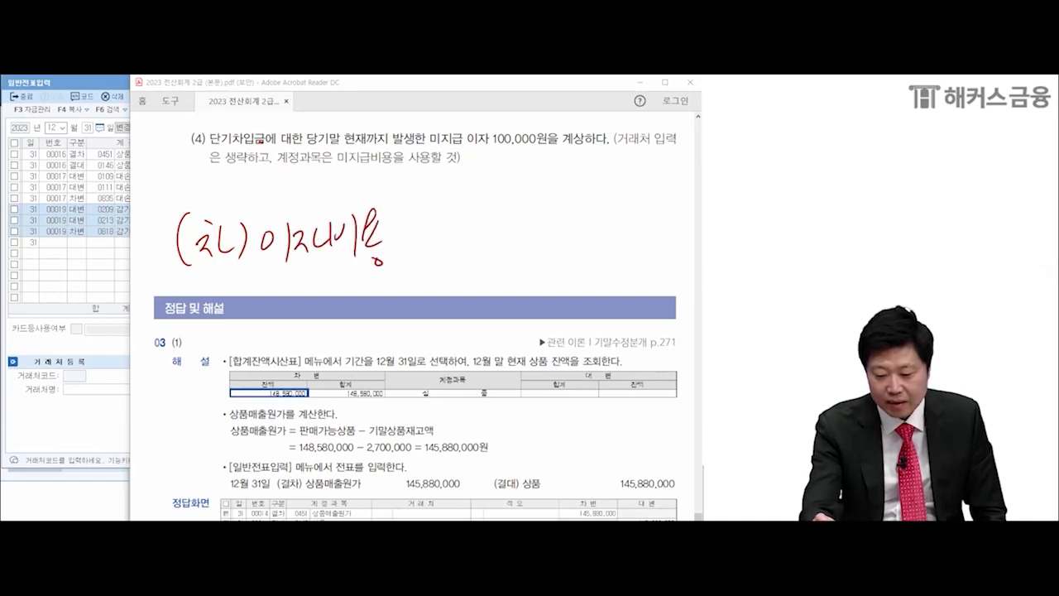
pyautogui.moveTo(418, 220)
pyautogui.mouseDown()
pyautogui.moveTo(442, 240)
pyautogui.moveTo(492, 233)
pyautogui.moveTo(512, 248)
pyautogui.moveTo(540, 238)
pyautogui.moveTo(551, 217)
pyautogui.moveTo(564, 233)
pyautogui.moveTo(585, 220)
pyautogui.moveTo(590, 242)
pyautogui.moveTo(632, 217)
pyautogui.moveTo(657, 224)
pyautogui.moveTo(623, 273)
pyautogui.moveTo(687, 268)
pyautogui.mouseUp()
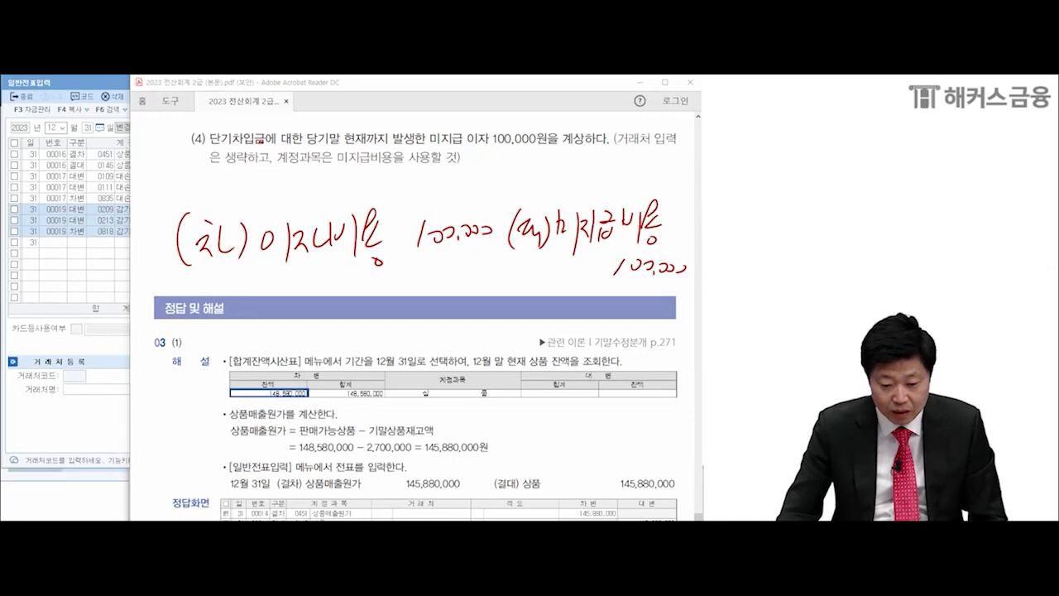
# Return to 일반전표입력 and add a debit line for account 0951 이자비용 with an amount of 100,000.
pyautogui.hotkey('alt', 'Tab')
pyautogui.write('3이자비')
pyautogui.press('Return')
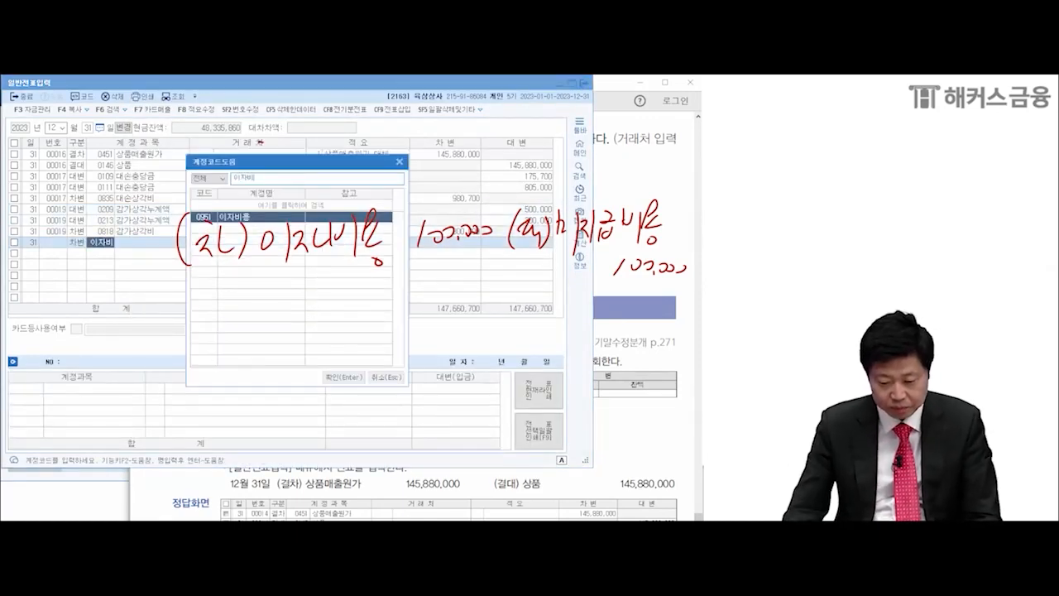
pyautogui.press('Return')
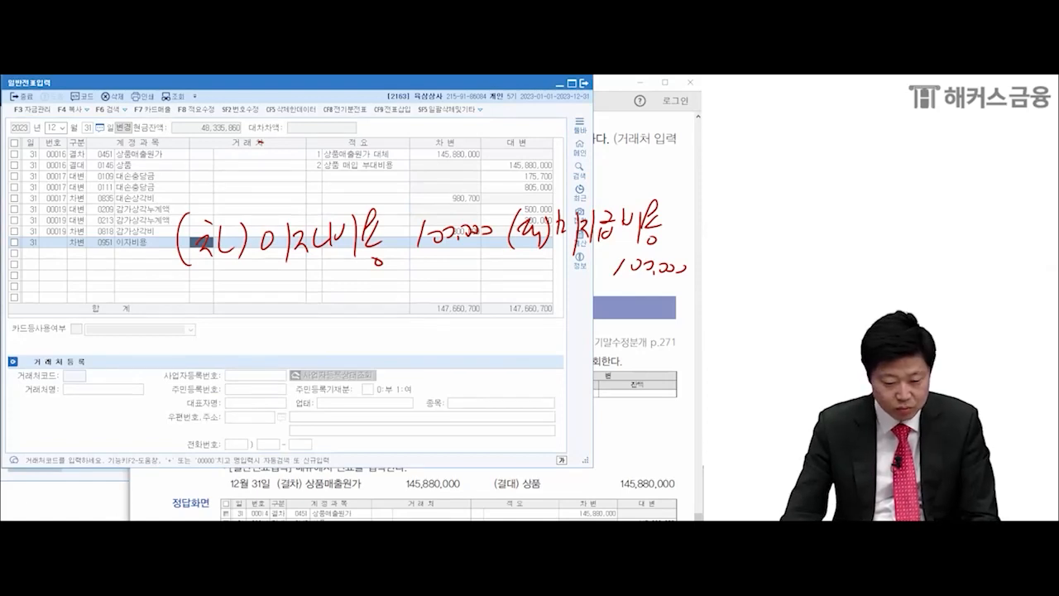
pyautogui.press('Escape')
pyautogui.click(445, 232)
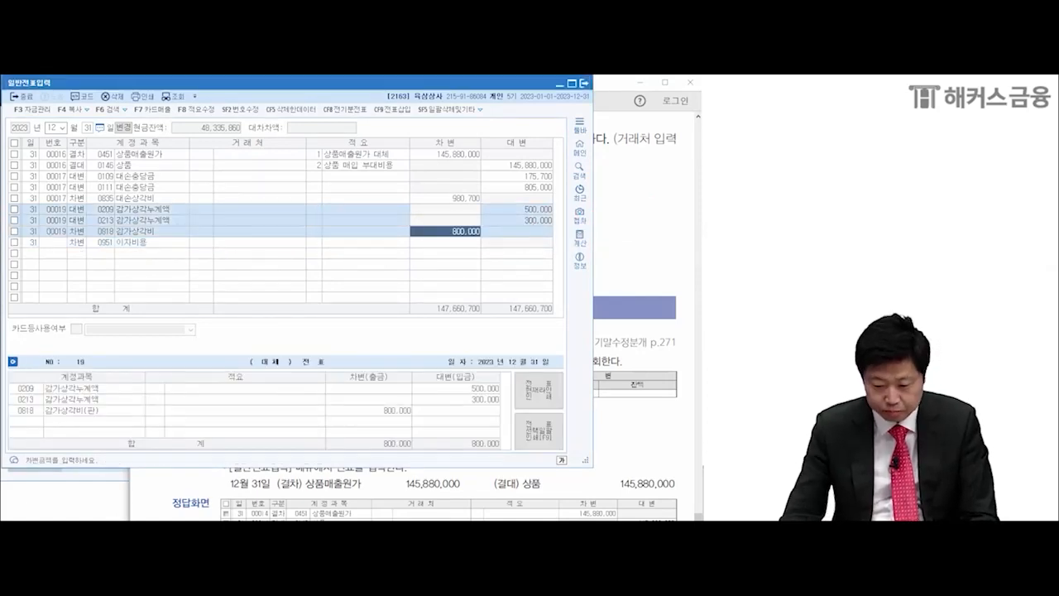
pyautogui.press('Down')
pyautogui.write('100000')
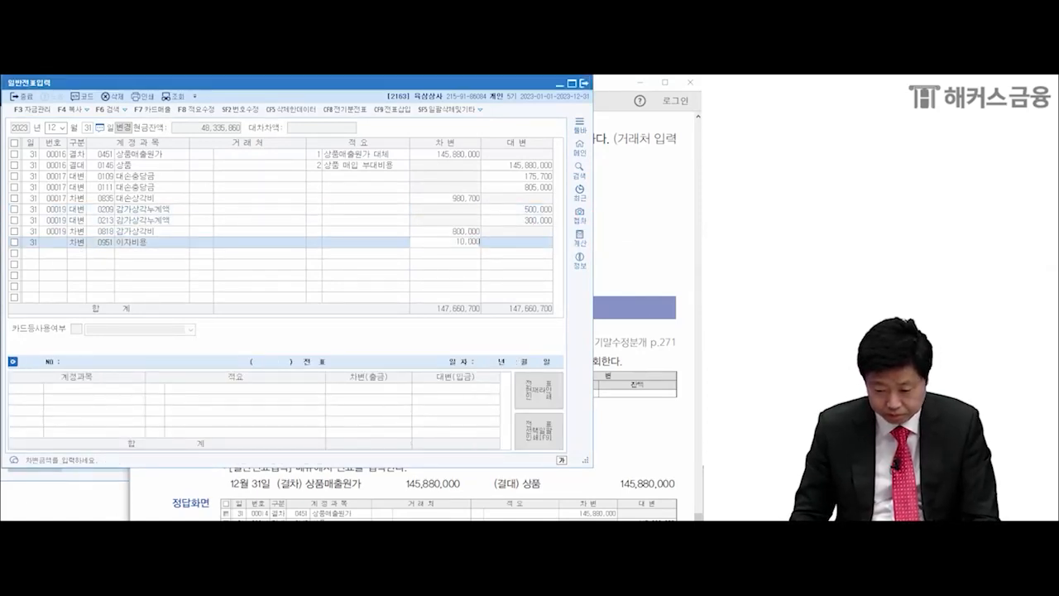
pyautogui.press('Return')
# Add a credit line for account 0262 미지급비용 with an amount of 100,000.
pyautogui.write('4')
pyautogui.press('Return')
pyautogui.write('이자')
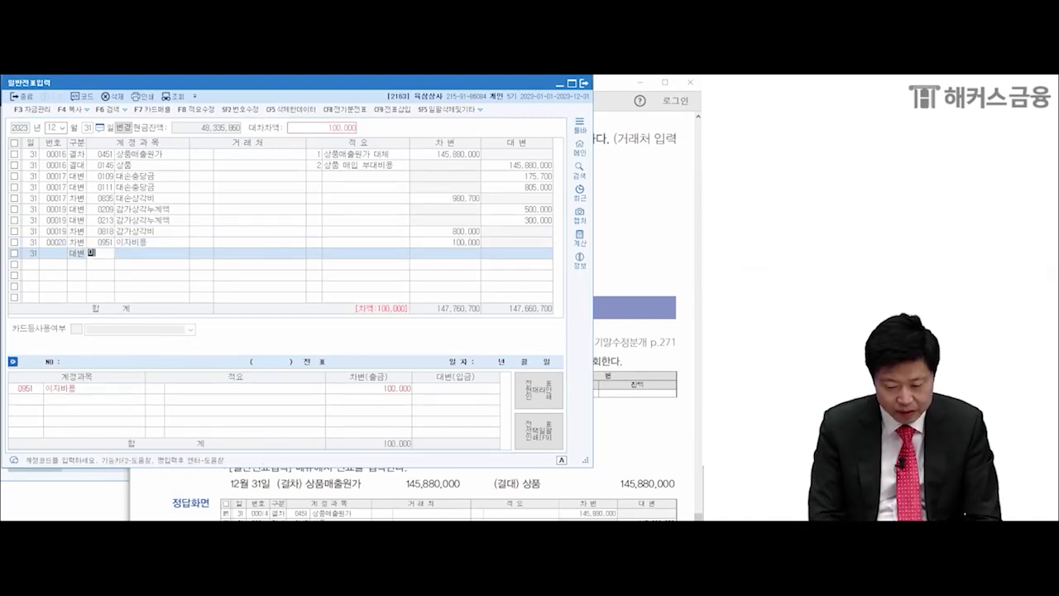
pyautogui.write('급')
pyautogui.press('Return')
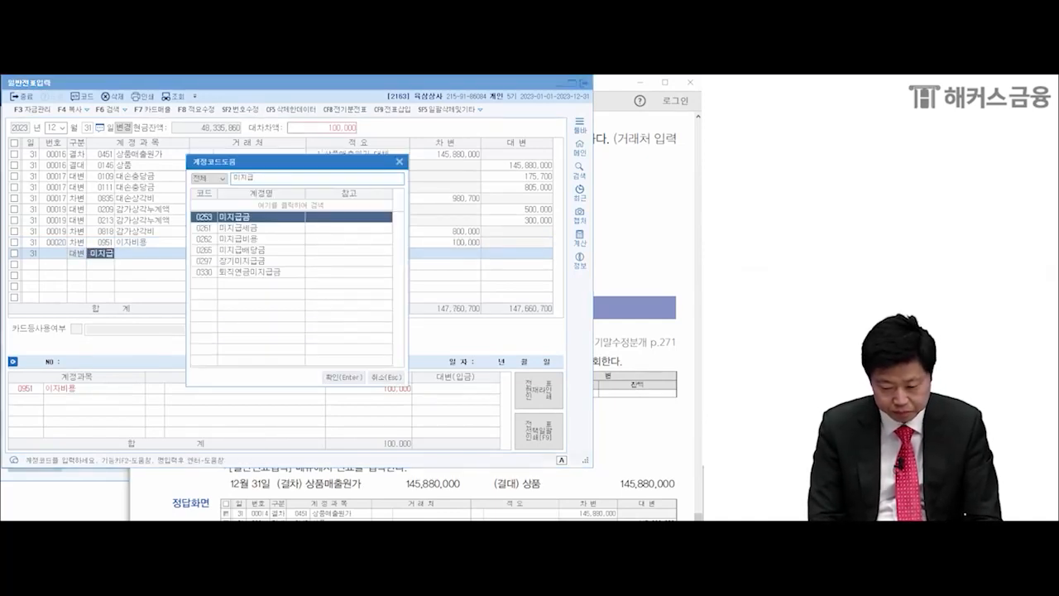
pyautogui.write('비')
pyautogui.press('Return')
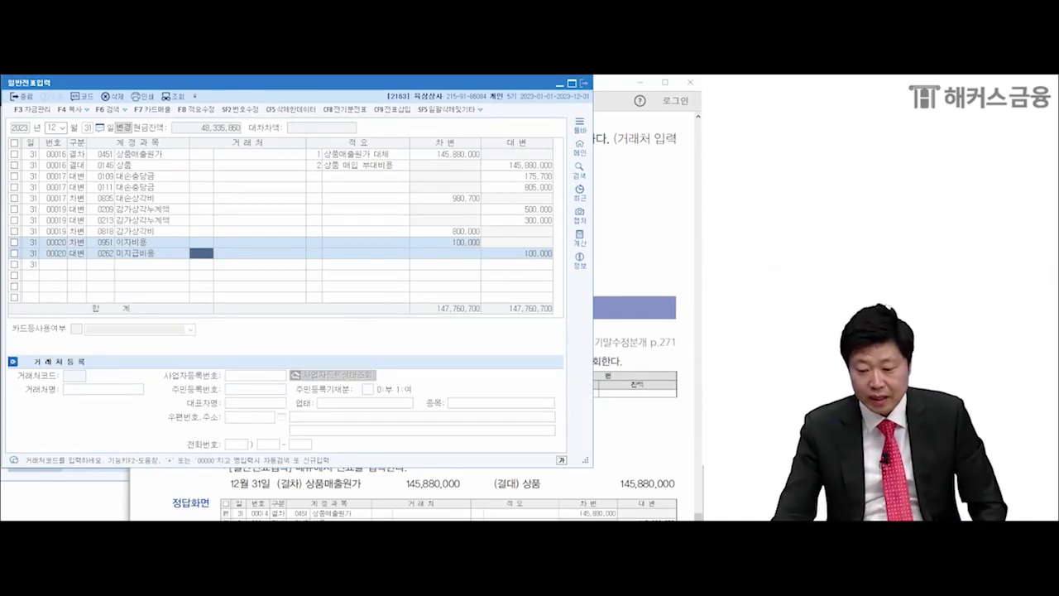
# Close 일반전표입력, 합계잔액시산표 and 결산자료입력, and bring up problem 04 in the problem PDF.
pyautogui.click(584, 83)
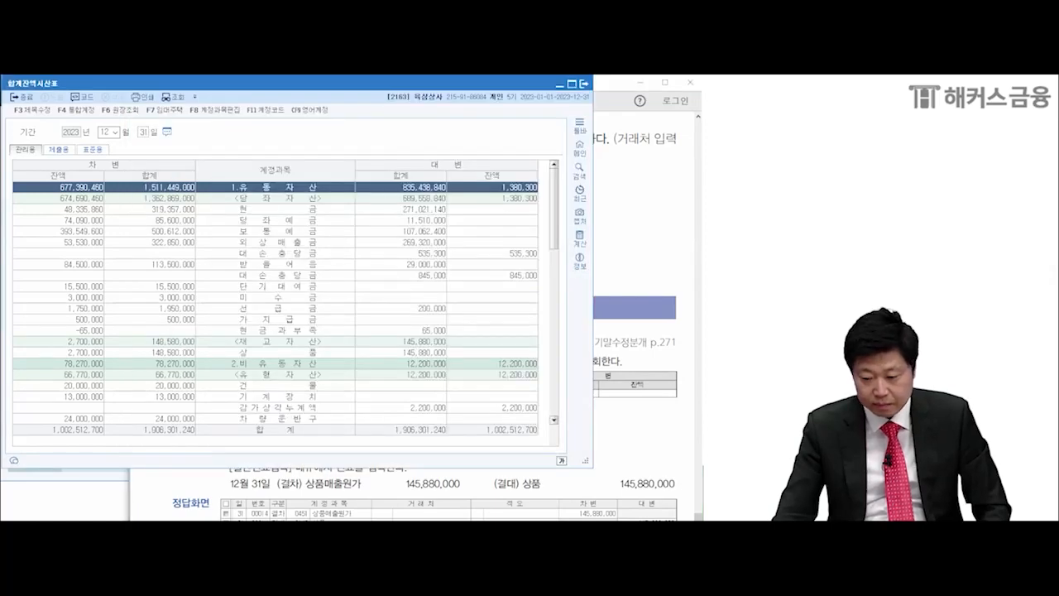
pyautogui.click(584, 83)
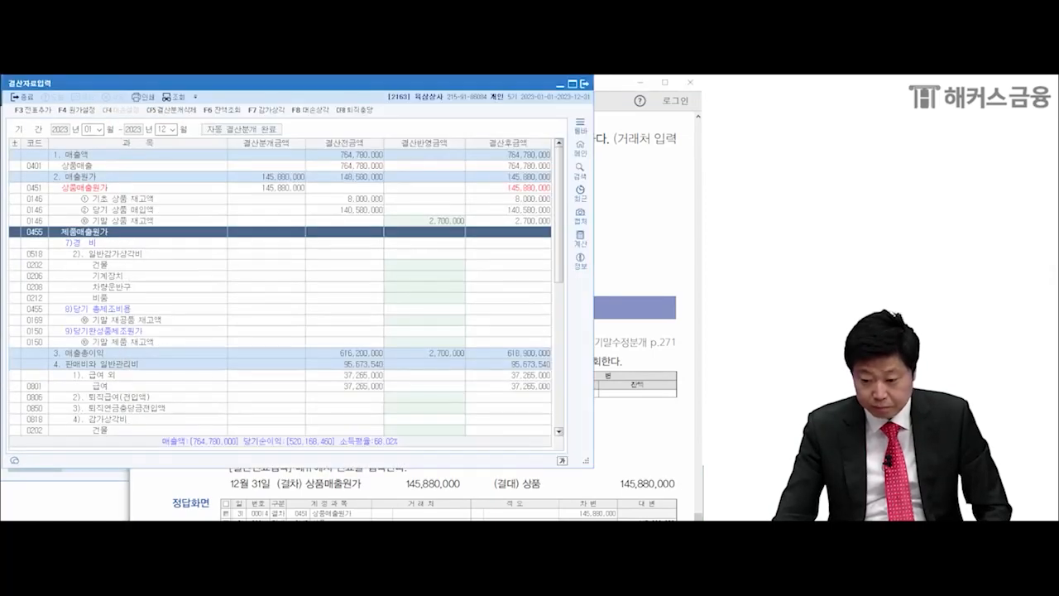
pyautogui.click(584, 83)
pyautogui.scroll(-15, 413, 314)
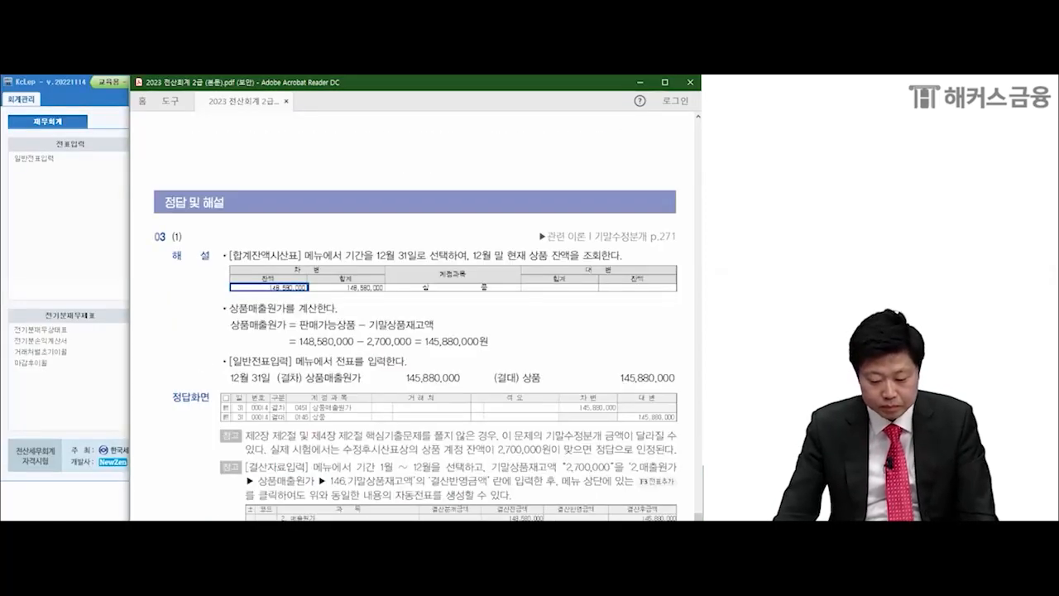
pyautogui.scroll(-10, 414, 314)
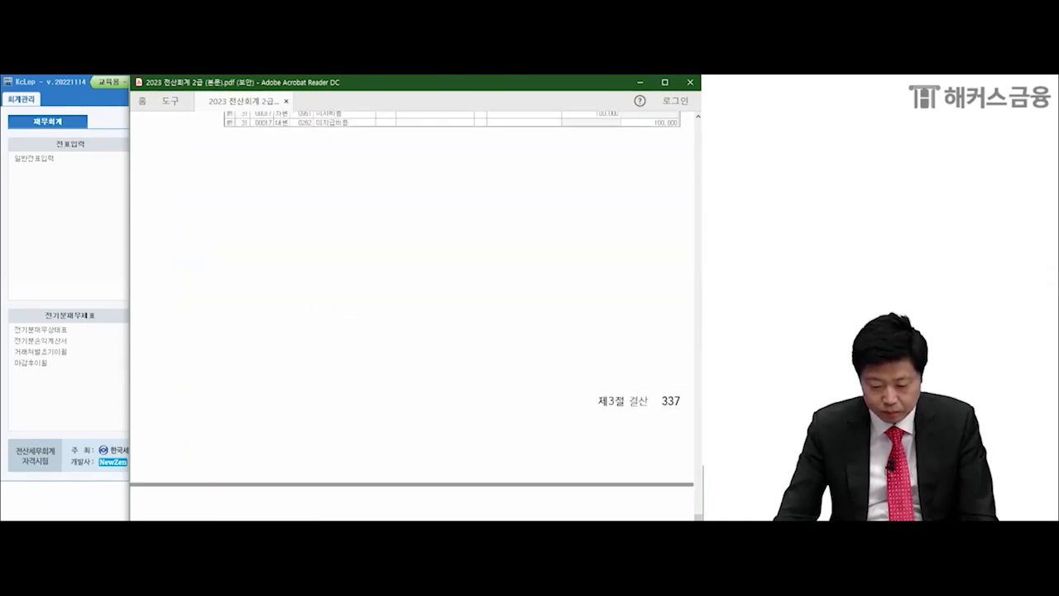
pyautogui.moveTo(414, 315); pyautogui.dragTo(420, 328)
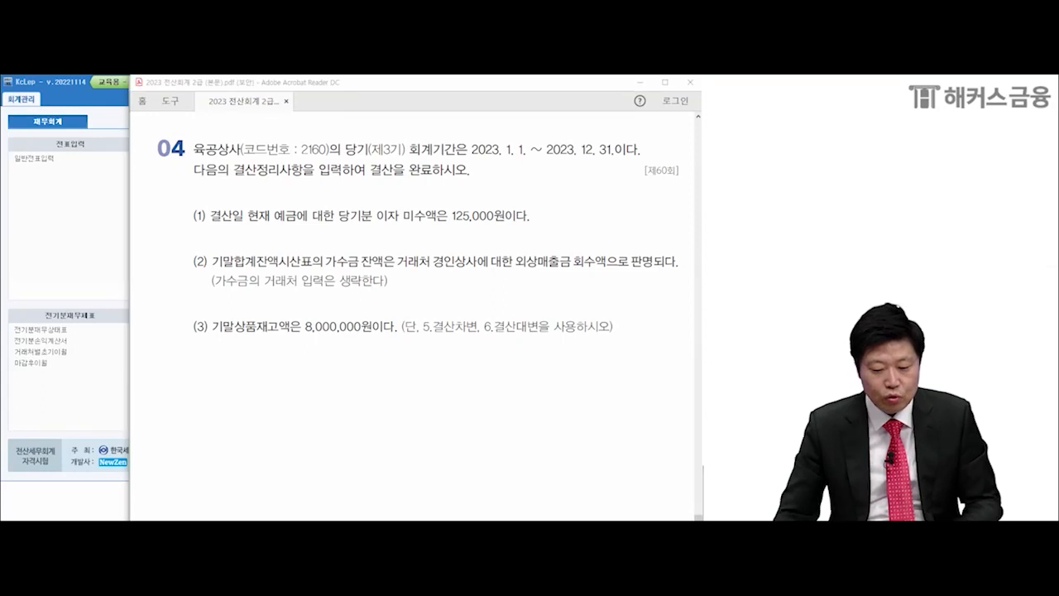
# Underline the company code and circle the exam round in problem 04, and switch the working company to 2160 육공상사.
pyautogui.moveTo(188, 155); pyautogui.dragTo(332, 160)
pyautogui.moveTo(684, 189)
pyautogui.mouseDown()
pyautogui.moveTo(653, 155)
pyautogui.moveTo(682, 197)
pyautogui.mouseUp()
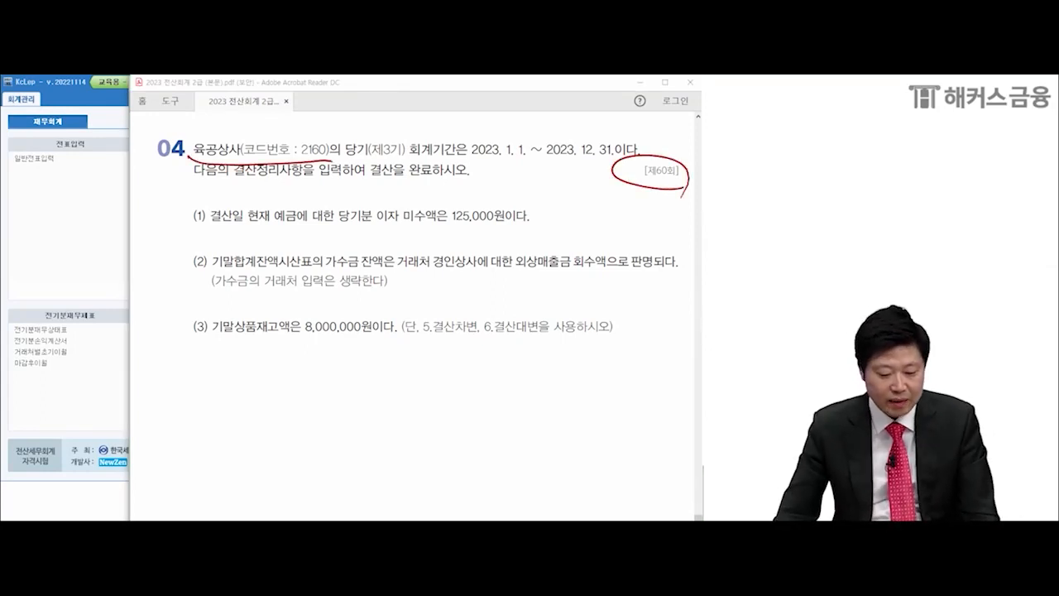
pyautogui.click(75, 207)
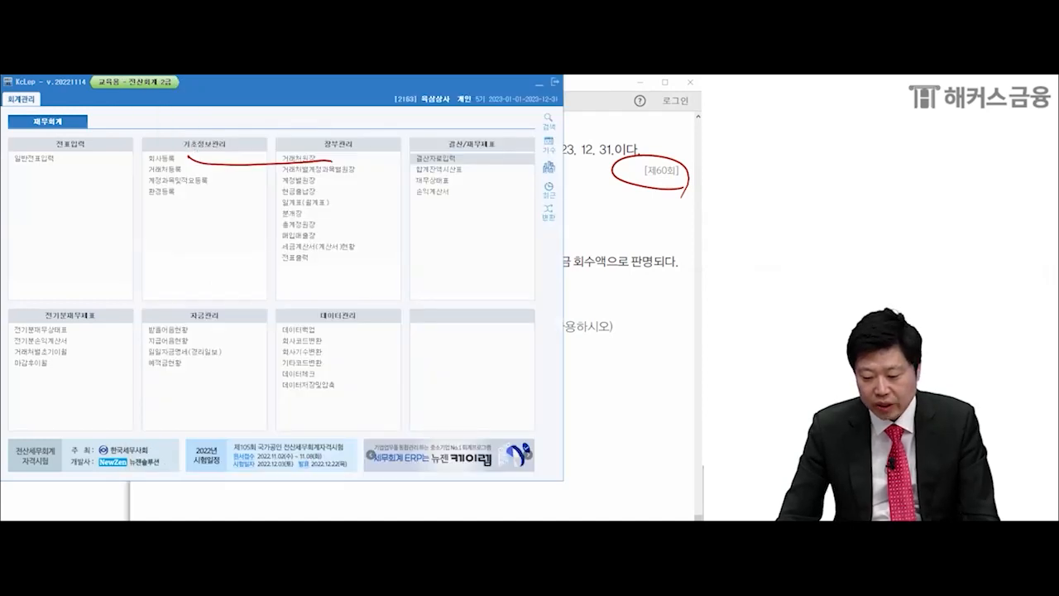
pyautogui.click(549, 167)
pyautogui.write('2160')
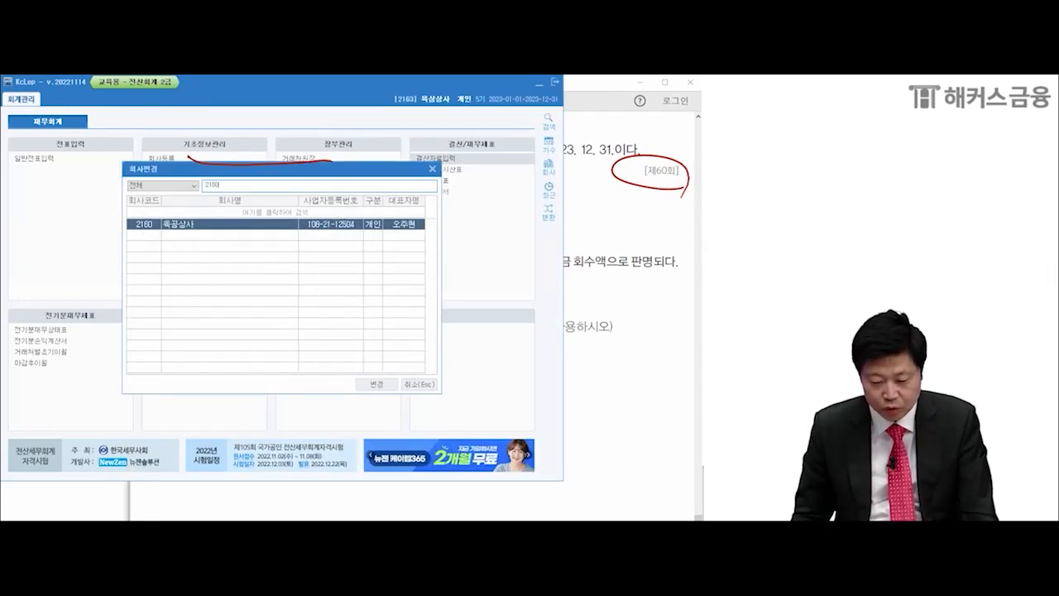
pyautogui.press('Return')
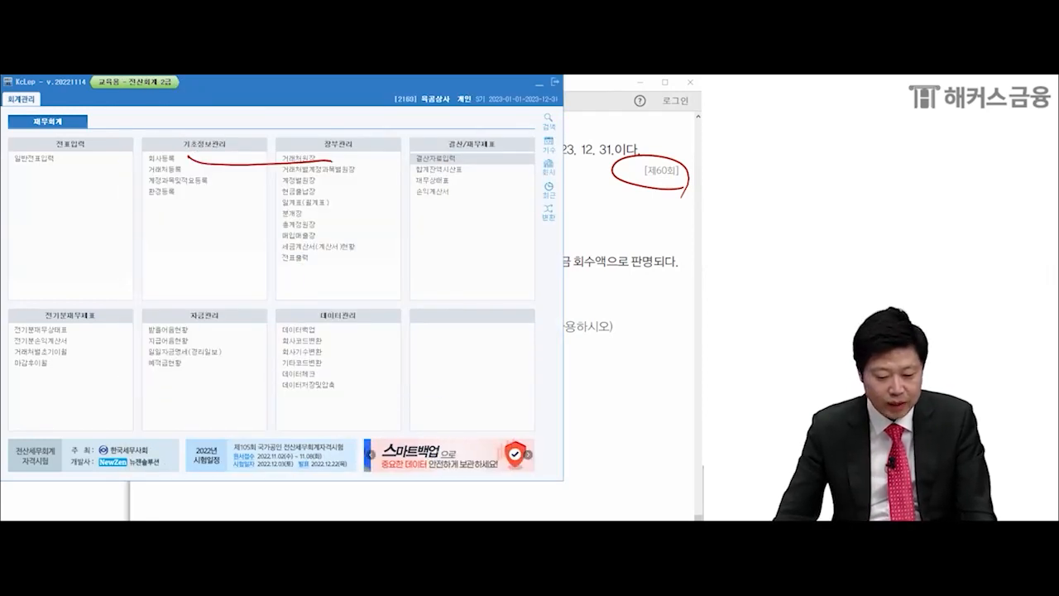
# Bring item (1) of problem 04 forward in the PDF and handwrite "(차) 미수수익 125,000 (대) 이자수익 125,000" below the items.
pyautogui.press('Escape')
pyautogui.moveTo(631, 373)
pyautogui.mouseDown()
pyautogui.moveTo(629, 302)
pyautogui.moveTo(629, 358)
pyautogui.mouseUp()
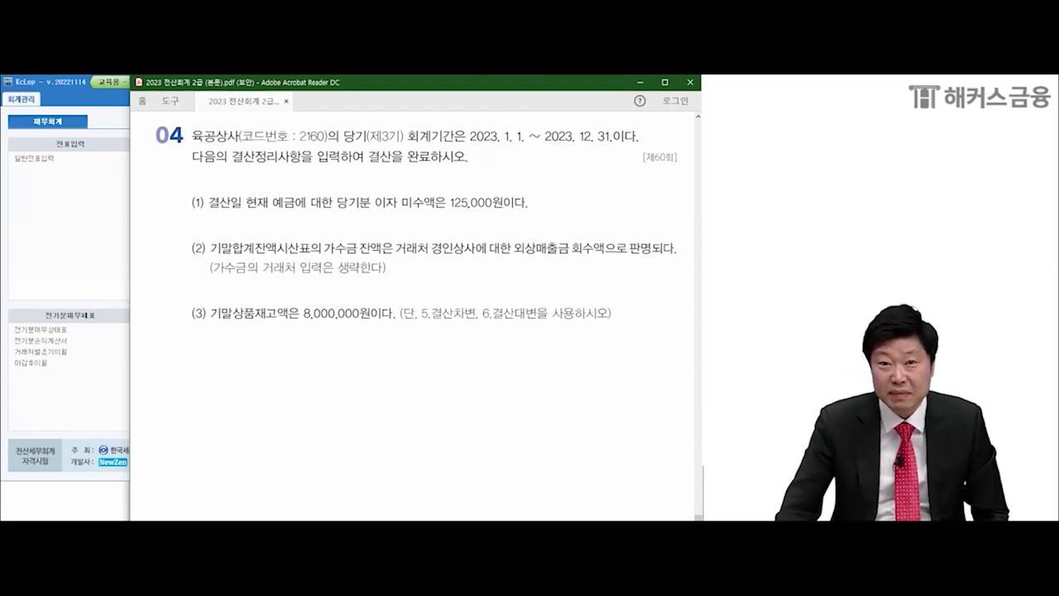
pyautogui.scroll(-2, 414, 314)
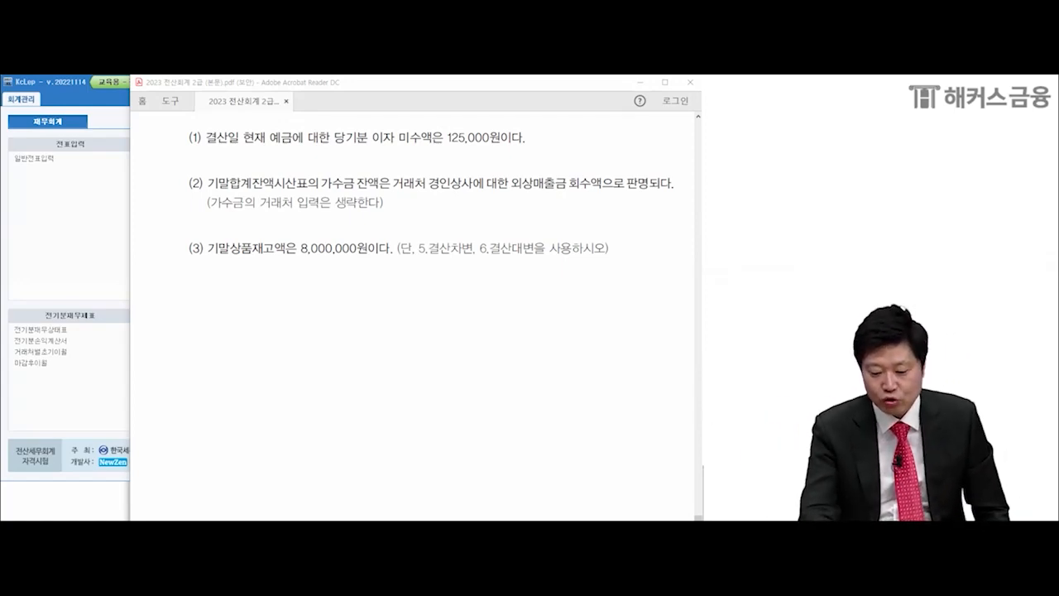
pyautogui.moveTo(401, 306)
pyautogui.mouseDown()
pyautogui.moveTo(390, 335)
pyautogui.moveTo(400, 356)
pyautogui.mouseUp()
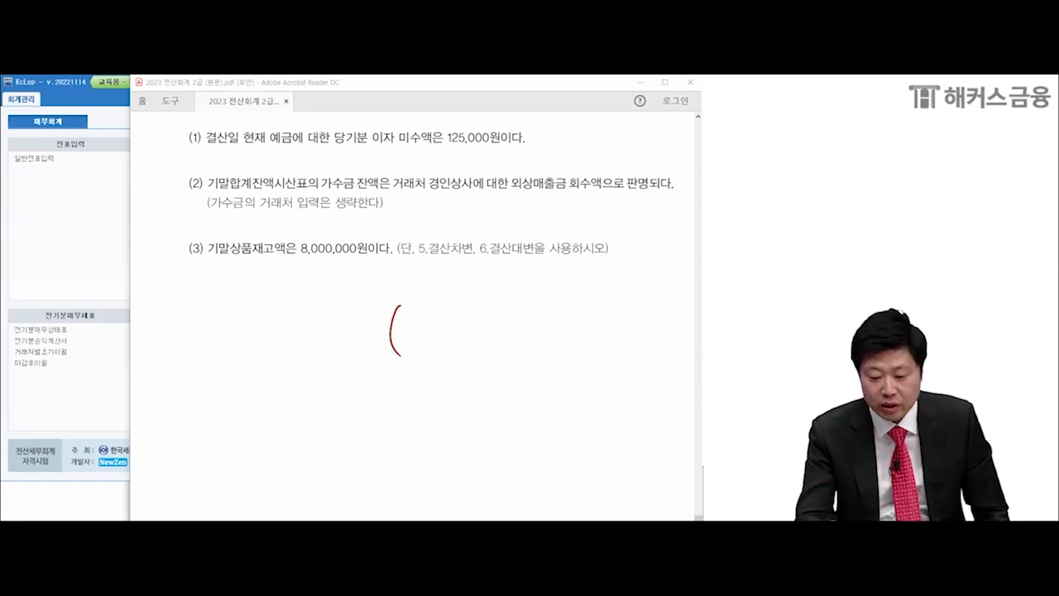
pyautogui.moveTo(414, 320); pyautogui.dragTo(437, 340)
pyautogui.moveTo(444, 312)
pyautogui.mouseDown()
pyautogui.moveTo(445, 351)
pyautogui.moveTo(464, 330)
pyautogui.mouseUp()
pyautogui.moveTo(479, 306)
pyautogui.mouseDown()
pyautogui.moveTo(480, 347)
pyautogui.moveTo(494, 336)
pyautogui.moveTo(508, 350)
pyautogui.mouseUp()
pyautogui.moveTo(514, 306)
pyautogui.mouseDown()
pyautogui.moveTo(530, 341)
pyautogui.moveTo(539, 313)
pyautogui.mouseUp()
pyautogui.moveTo(560, 292); pyautogui.dragTo(566, 356)
pyautogui.moveTo(598, 294); pyautogui.dragTo(590, 336)
pyautogui.moveTo(601, 310)
pyautogui.mouseDown()
pyautogui.moveTo(611, 327)
pyautogui.moveTo(631, 328)
pyautogui.moveTo(640, 301)
pyautogui.mouseUp()
pyautogui.moveTo(638, 324); pyautogui.dragTo(637, 329)
pyautogui.moveTo(649, 315); pyautogui.dragTo(661, 316)
pyautogui.moveTo(667, 320); pyautogui.dragTo(680, 319)
pyautogui.moveTo(144, 313); pyautogui.dragTo(135, 362)
pyautogui.moveTo(155, 318)
pyautogui.mouseDown()
pyautogui.moveTo(166, 319)
pyautogui.moveTo(149, 351)
pyautogui.mouseUp()
pyautogui.moveTo(176, 312)
pyautogui.mouseDown()
pyautogui.moveTo(177, 356)
pyautogui.moveTo(190, 334)
pyautogui.mouseUp()
pyautogui.moveTo(188, 322); pyautogui.dragTo(193, 362)
pyautogui.moveTo(212, 313)
pyautogui.mouseDown()
pyautogui.moveTo(215, 341)
pyautogui.moveTo(230, 336)
pyautogui.mouseUp()
pyautogui.moveTo(241, 305); pyautogui.dragTo(240, 361)
pyautogui.moveTo(248, 325); pyautogui.dragTo(270, 312)
pyautogui.moveTo(255, 335); pyautogui.dragTo(263, 352)
pyautogui.moveTo(268, 308); pyautogui.dragTo(283, 324)
pyautogui.moveTo(273, 320)
pyautogui.mouseDown()
pyautogui.moveTo(290, 318)
pyautogui.moveTo(296, 332)
pyautogui.mouseUp()
pyautogui.moveTo(281, 345); pyautogui.dragTo(281, 358)
pyautogui.moveTo(308, 307); pyautogui.dragTo(305, 326)
pyautogui.moveTo(316, 303)
pyautogui.mouseDown()
pyautogui.moveTo(322, 361)
pyautogui.moveTo(333, 374)
pyautogui.moveTo(367, 374)
pyautogui.mouseUp()
pyautogui.moveTo(377, 363); pyautogui.dragTo(392, 369)
pyautogui.moveTo(399, 366); pyautogui.dragTo(407, 371)
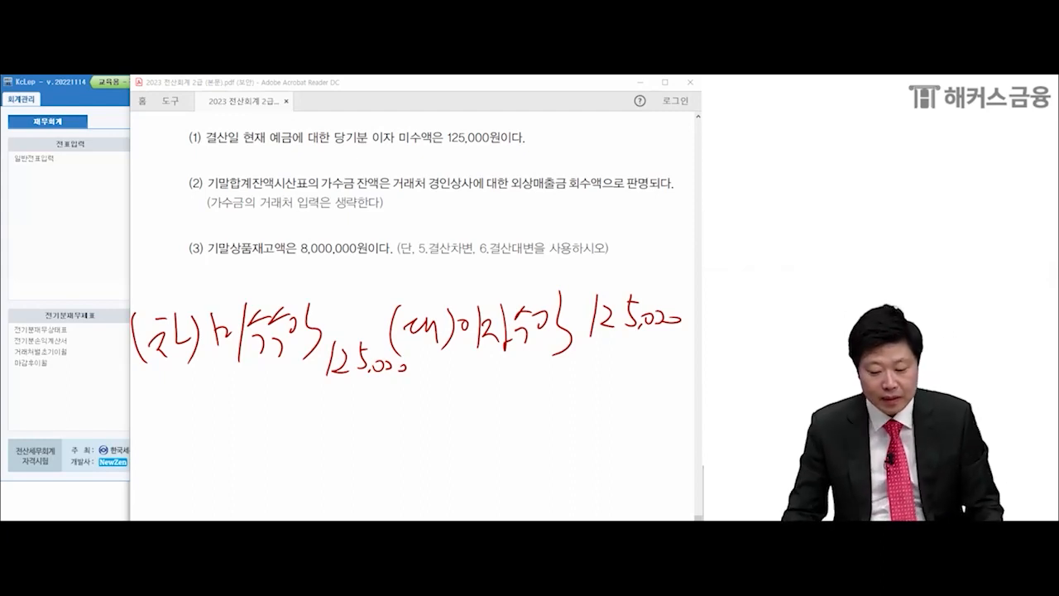
# Open 일반전표입력 for December 31 and add a debit line for account 0116 미수수익 with an amount of 125,000.
pyautogui.hotkey('alt', 'Tab')
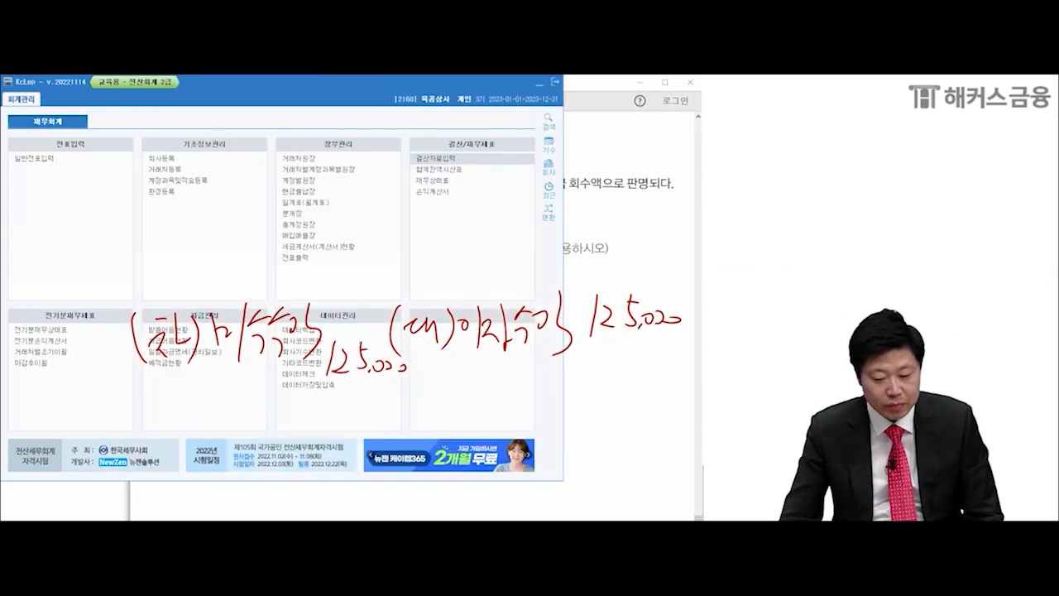
pyautogui.press('Return')
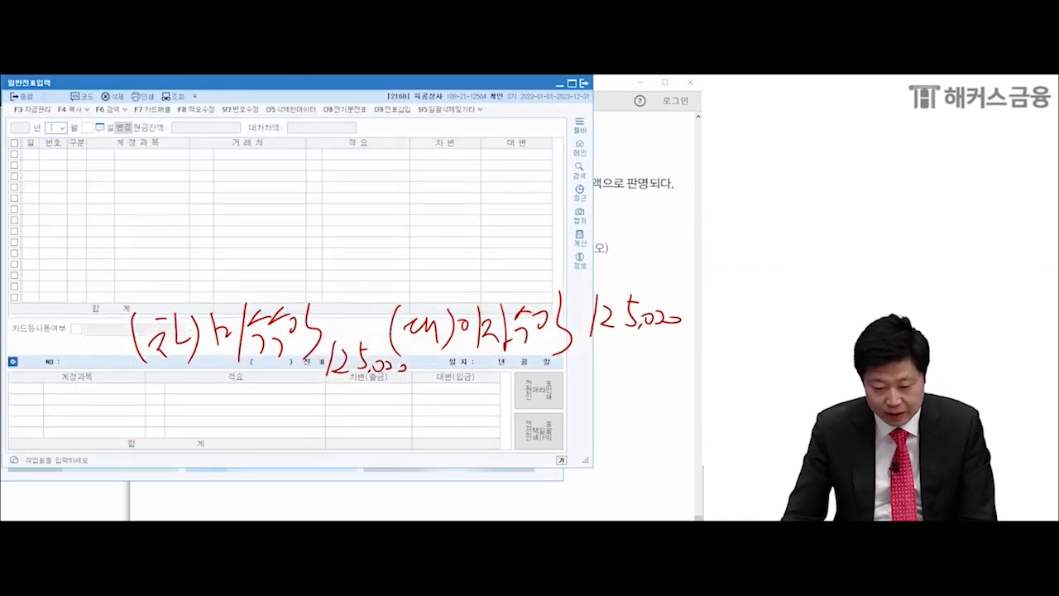
pyautogui.write('12')
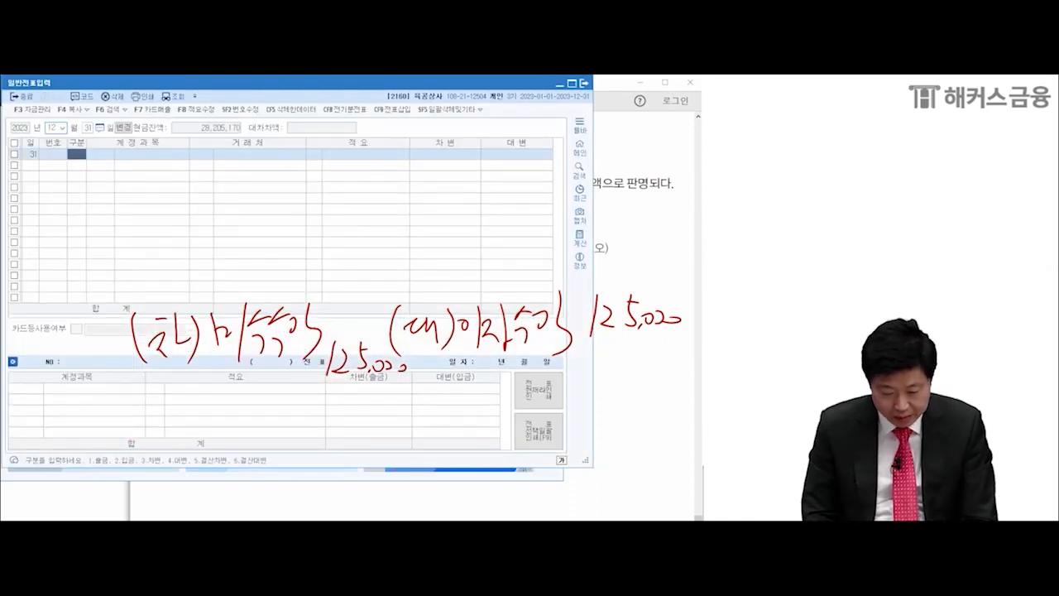
pyautogui.write('313')
pyautogui.write('미수수')
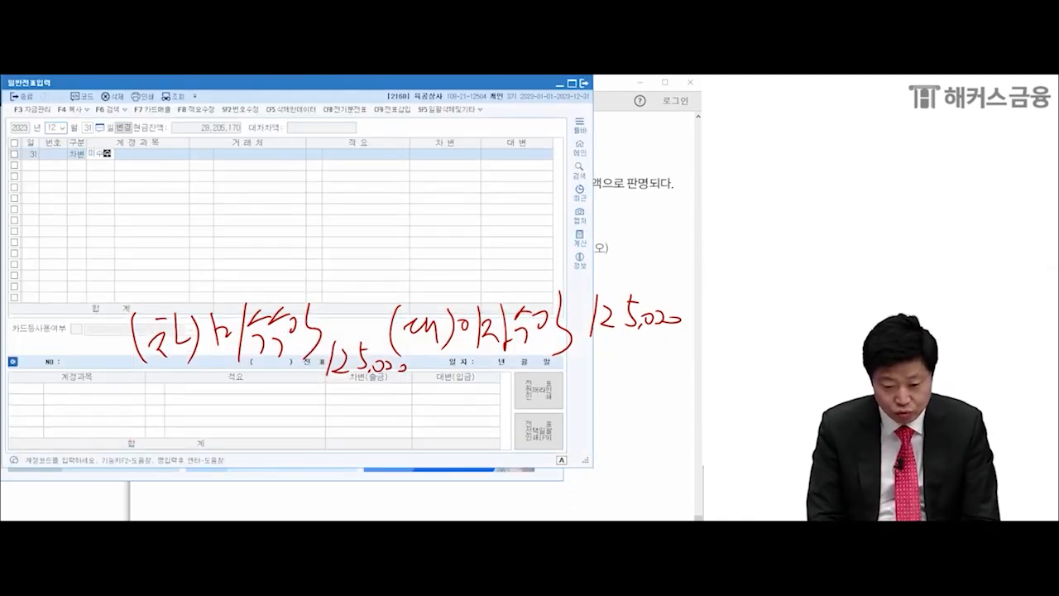
pyautogui.press('Return')
pyautogui.press('Return')
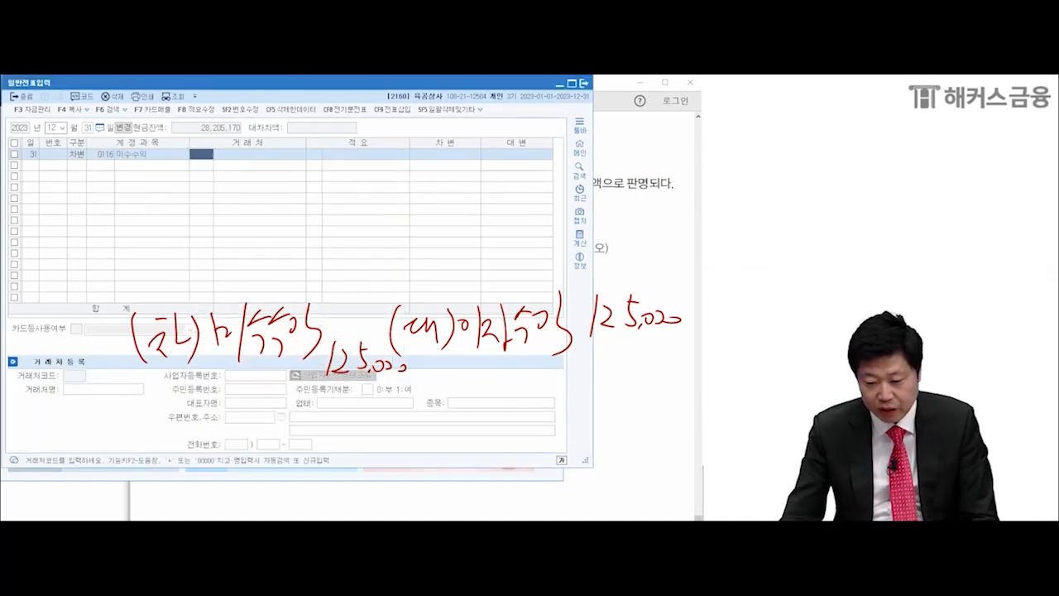
pyautogui.press('Return')
pyautogui.press('Return')
pyautogui.write('125000')
pyautogui.press('Return')
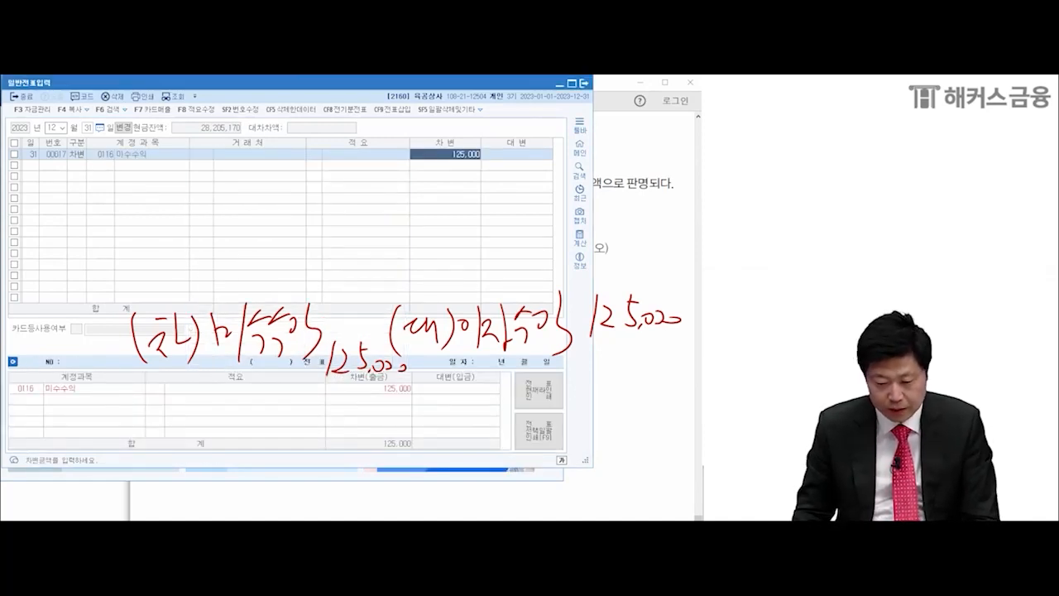
# Add a credit line for account 0901 이자수익 with an amount of 125,000.
pyautogui.write('4')
pyautogui.press('Return')
pyautogui.write('이자수익')
pyautogui.press('Return')
pyautogui.press('Return')
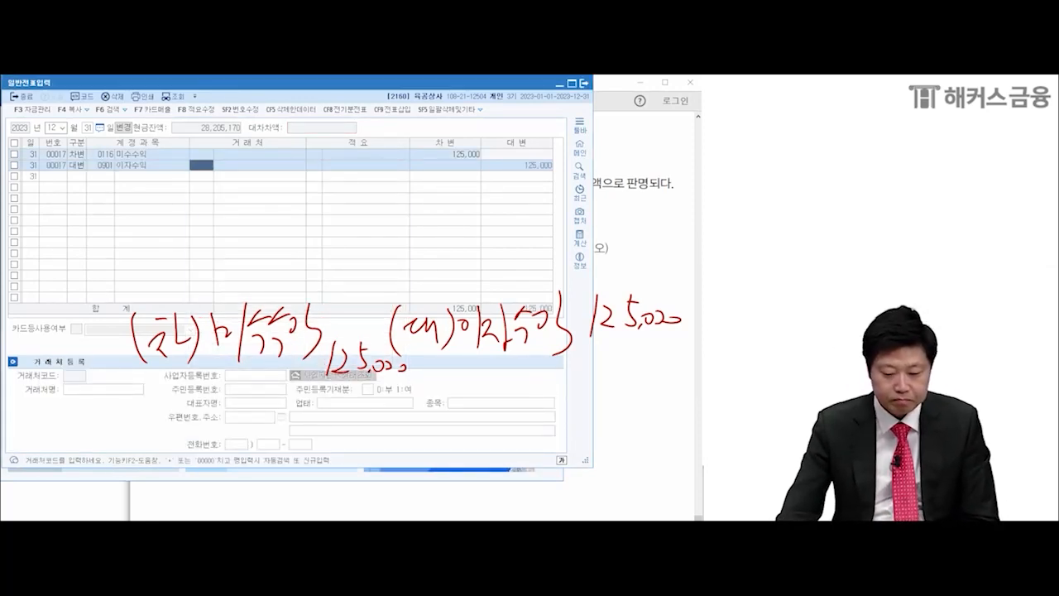
# Clear the handwriting, bring up item (2) in the problem PDF, and open 합계잔액시산표 as of December 31.
pyautogui.press('Escape')
pyautogui.hotkey('alt', 'Tab')
pyautogui.scroll(-1, 416, 314)
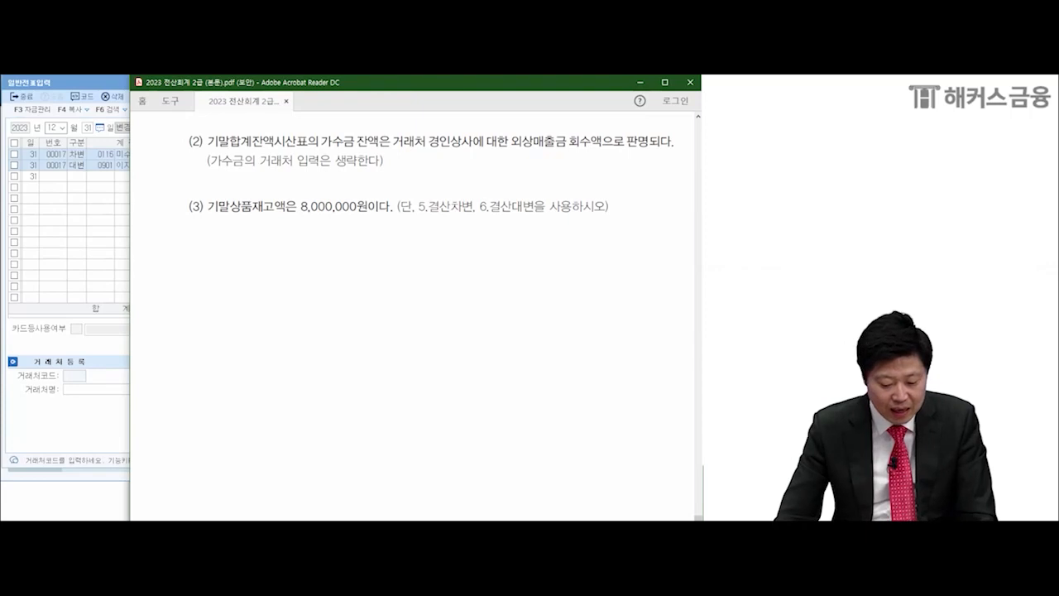
pyautogui.press('Escape')
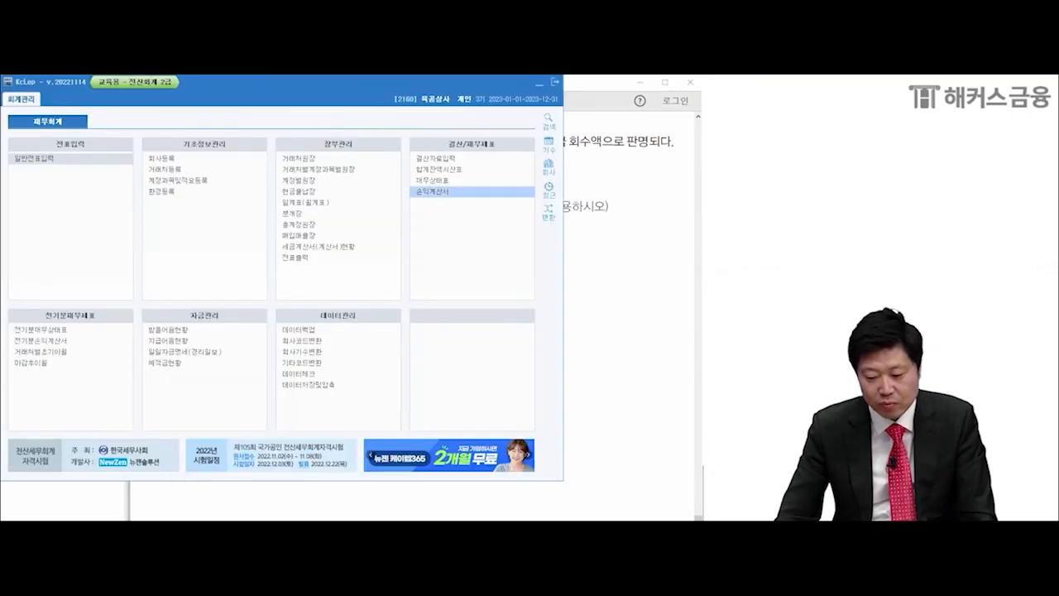
pyautogui.press('Return')
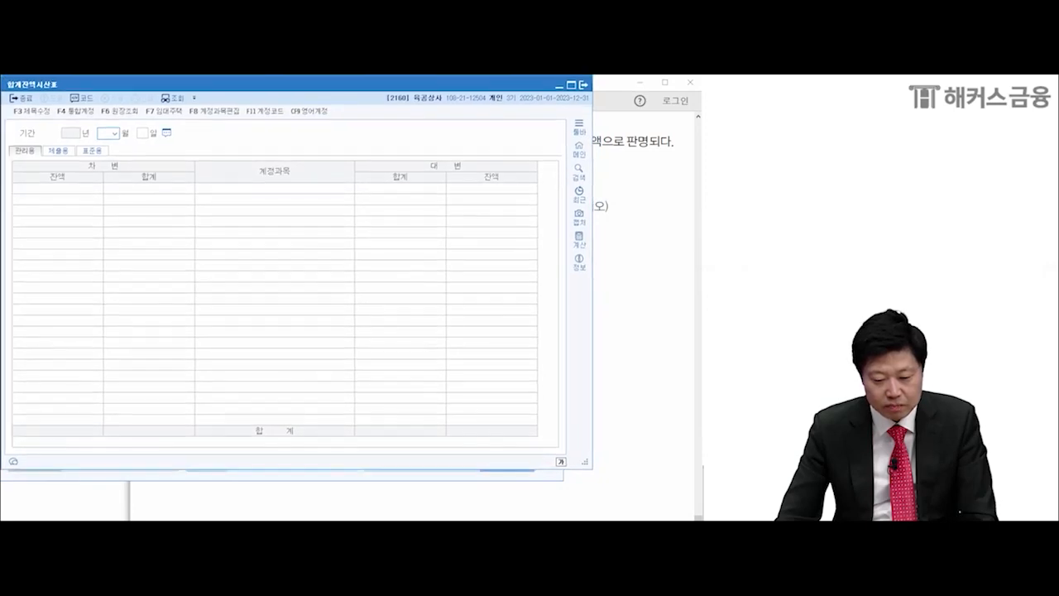
pyautogui.write('12')
pyautogui.press('Return')
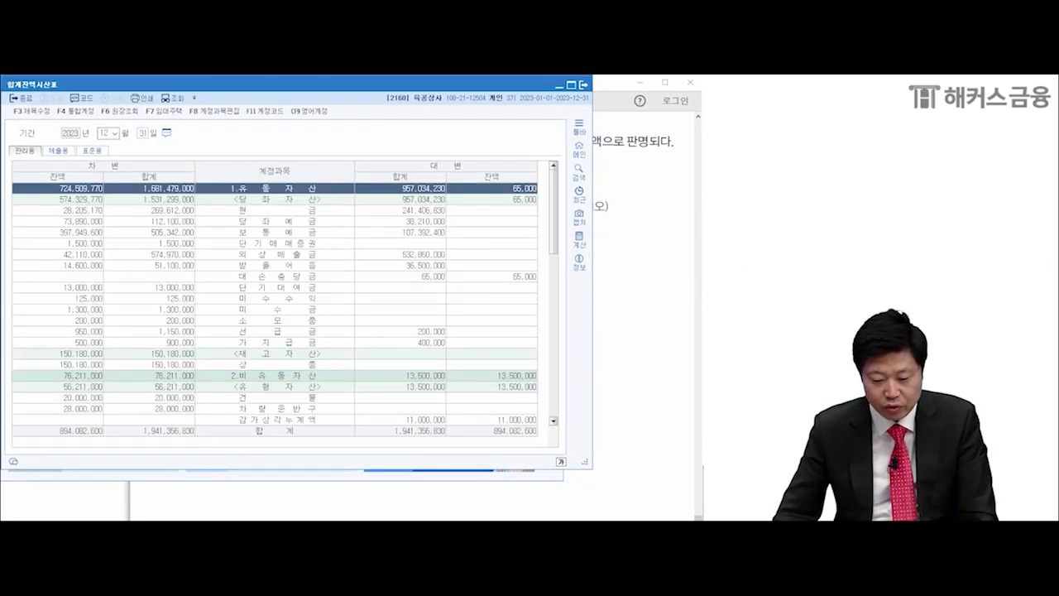
# Find 가수금 in the trial balance, circle the account and its credit balance, and open its ledger.
pyautogui.scroll(-7, 275, 306)
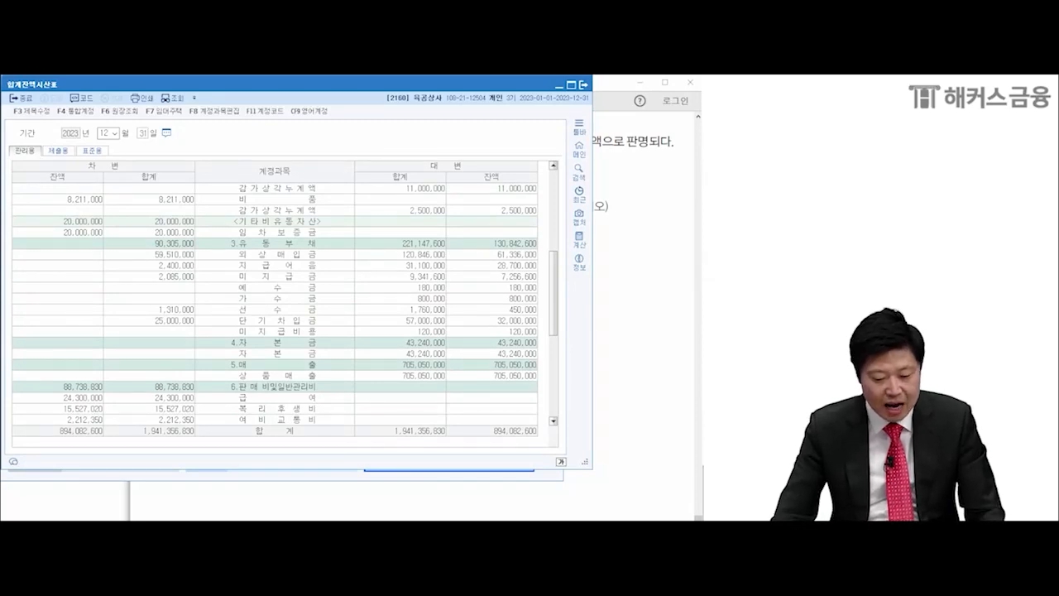
pyautogui.moveTo(329, 303)
pyautogui.mouseDown()
pyautogui.moveTo(230, 301)
pyautogui.moveTo(333, 305)
pyautogui.mouseUp()
pyautogui.moveTo(534, 289); pyautogui.dragTo(548, 298)
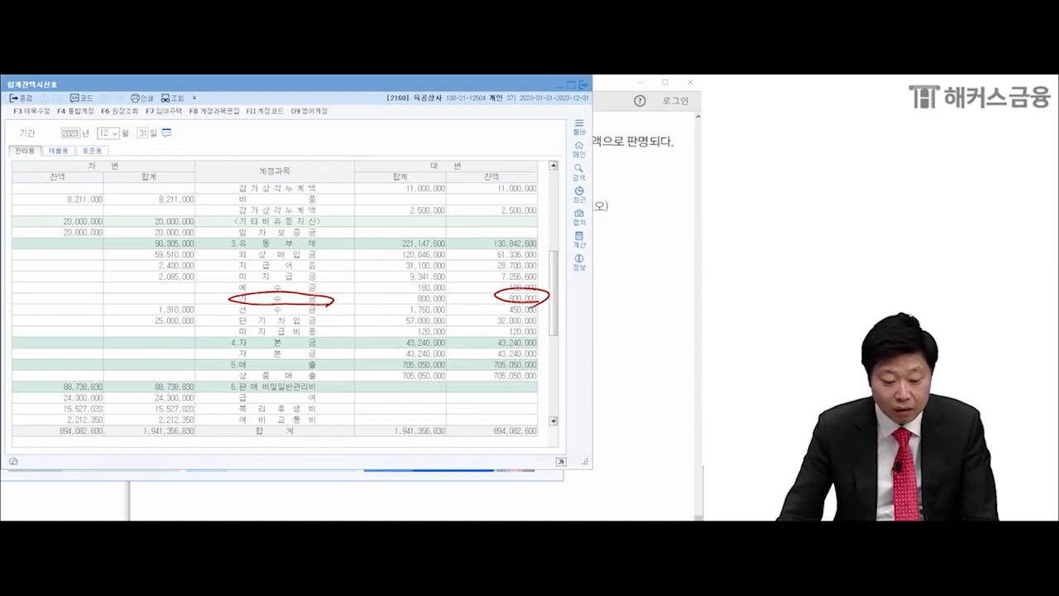
pyautogui.doubleClick(281, 299)
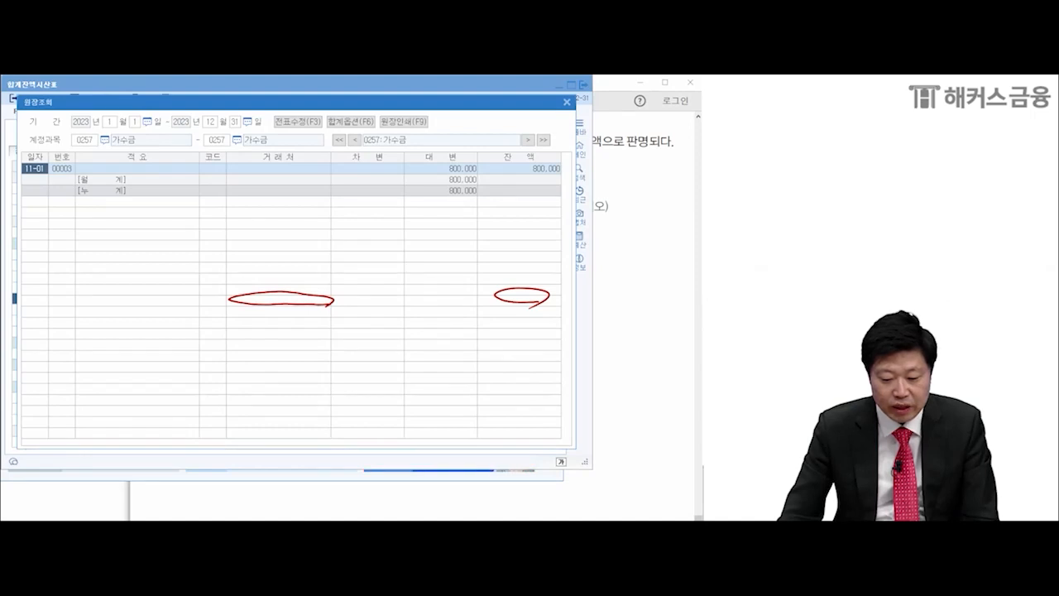
# Show the voucher behind the 11-01 가수금 ledger entry and examine its 현금 debit and 가수금 credit lines.
pyautogui.press('F3')
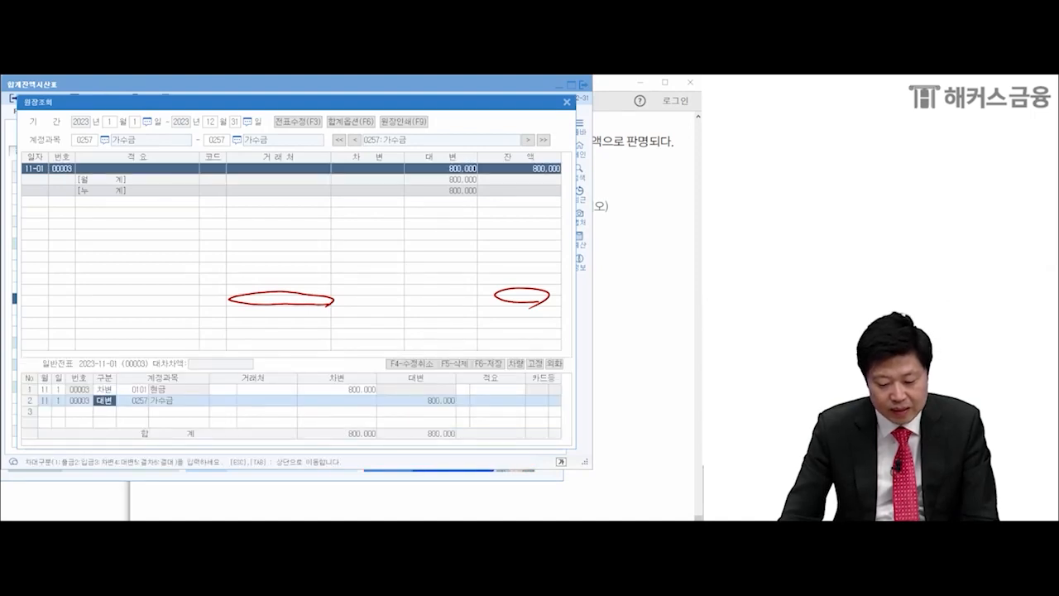
pyautogui.click(105, 389)
pyautogui.click(338, 389)
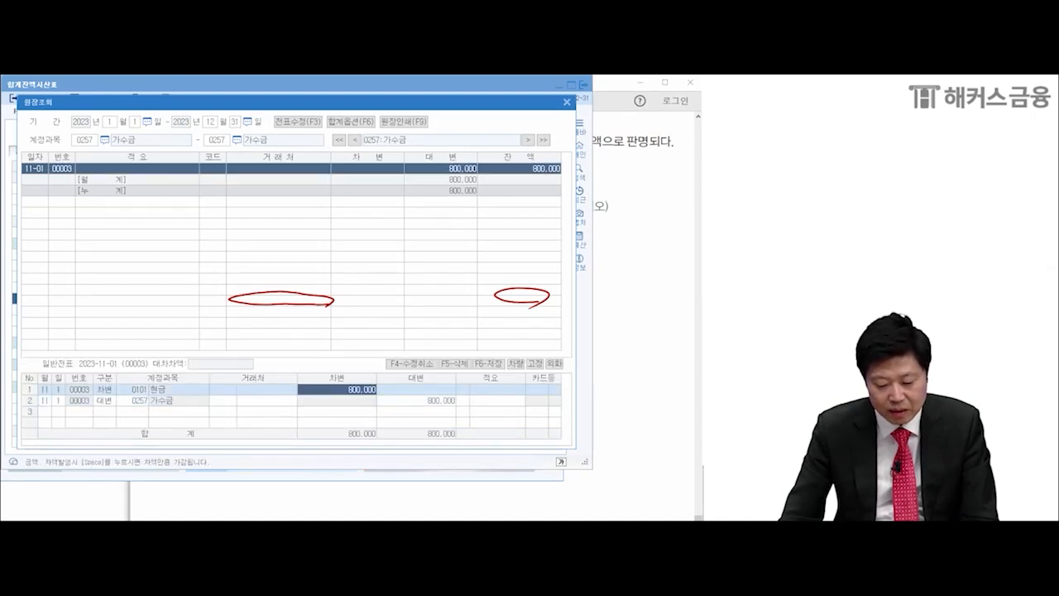
pyautogui.click(139, 400)
pyautogui.click(417, 401)
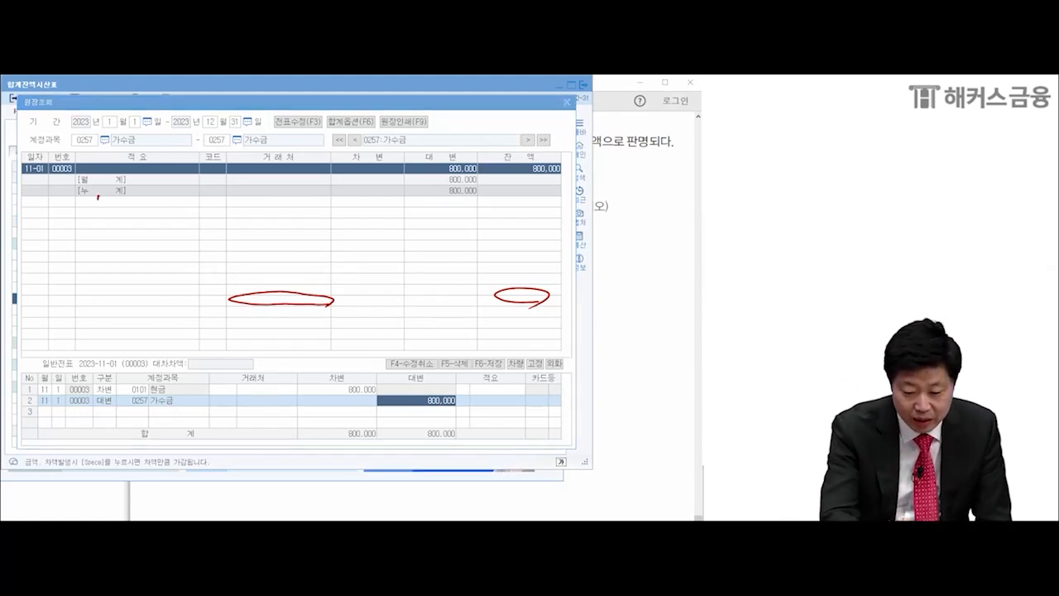
# Handwrite "11/3 (차) 현금 800,000 (대) 가수금 800,000" over the ledger view.
pyautogui.moveTo(97, 197); pyautogui.dragTo(98, 214)
pyautogui.moveTo(111, 196); pyautogui.dragTo(110, 213)
pyautogui.moveTo(135, 188); pyautogui.dragTo(106, 233)
pyautogui.moveTo(124, 214); pyautogui.dragTo(125, 240)
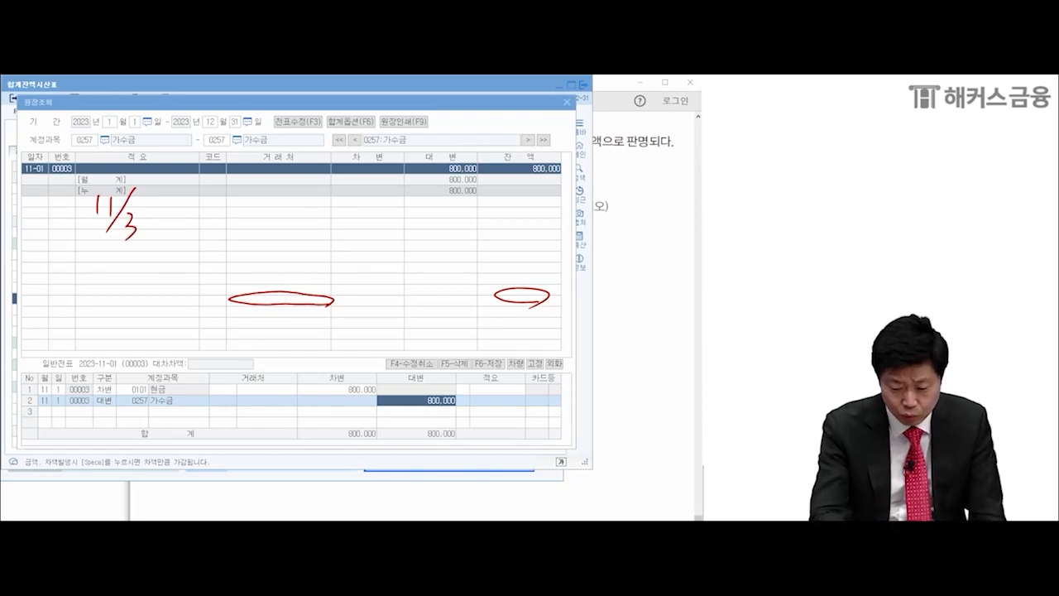
pyautogui.moveTo(171, 199)
pyautogui.mouseDown()
pyautogui.moveTo(169, 237)
pyautogui.moveTo(192, 207)
pyautogui.mouseUp()
pyautogui.moveTo(186, 209); pyautogui.dragTo(176, 229)
pyautogui.moveTo(186, 217); pyautogui.dragTo(193, 227)
pyautogui.moveTo(200, 202)
pyautogui.mouseDown()
pyautogui.moveTo(202, 224)
pyautogui.moveTo(212, 222)
pyautogui.mouseUp()
pyautogui.moveTo(222, 195)
pyautogui.mouseDown()
pyautogui.moveTo(222, 228)
pyautogui.moveTo(256, 199)
pyautogui.mouseUp()
pyautogui.moveTo(248, 205); pyautogui.dragTo(264, 213)
pyautogui.moveTo(266, 205)
pyautogui.mouseDown()
pyautogui.moveTo(277, 218)
pyautogui.moveTo(299, 207)
pyautogui.moveTo(303, 225)
pyautogui.mouseUp()
pyautogui.moveTo(331, 187)
pyautogui.mouseDown()
pyautogui.moveTo(320, 207)
pyautogui.moveTo(341, 204)
pyautogui.mouseUp()
pyautogui.moveTo(352, 200); pyautogui.dragTo(369, 212)
pyautogui.moveTo(372, 207); pyautogui.dragTo(394, 216)
pyautogui.moveTo(397, 207); pyautogui.dragTo(406, 213)
pyautogui.moveTo(419, 195); pyautogui.dragTo(419, 224)
pyautogui.moveTo(437, 199)
pyautogui.mouseDown()
pyautogui.moveTo(430, 213)
pyautogui.moveTo(440, 221)
pyautogui.mouseUp()
pyautogui.moveTo(447, 199); pyautogui.dragTo(449, 222)
pyautogui.moveTo(457, 197)
pyautogui.mouseDown()
pyautogui.moveTo(460, 225)
pyautogui.moveTo(480, 216)
pyautogui.mouseUp()
pyautogui.moveTo(485, 187)
pyautogui.mouseDown()
pyautogui.moveTo(487, 225)
pyautogui.moveTo(495, 215)
pyautogui.mouseUp()
pyautogui.moveTo(503, 188)
pyautogui.mouseDown()
pyautogui.moveTo(495, 201)
pyautogui.moveTo(514, 205)
pyautogui.mouseUp()
pyautogui.moveTo(503, 207); pyautogui.dragTo(516, 217)
pyautogui.moveTo(525, 192); pyautogui.dragTo(533, 220)
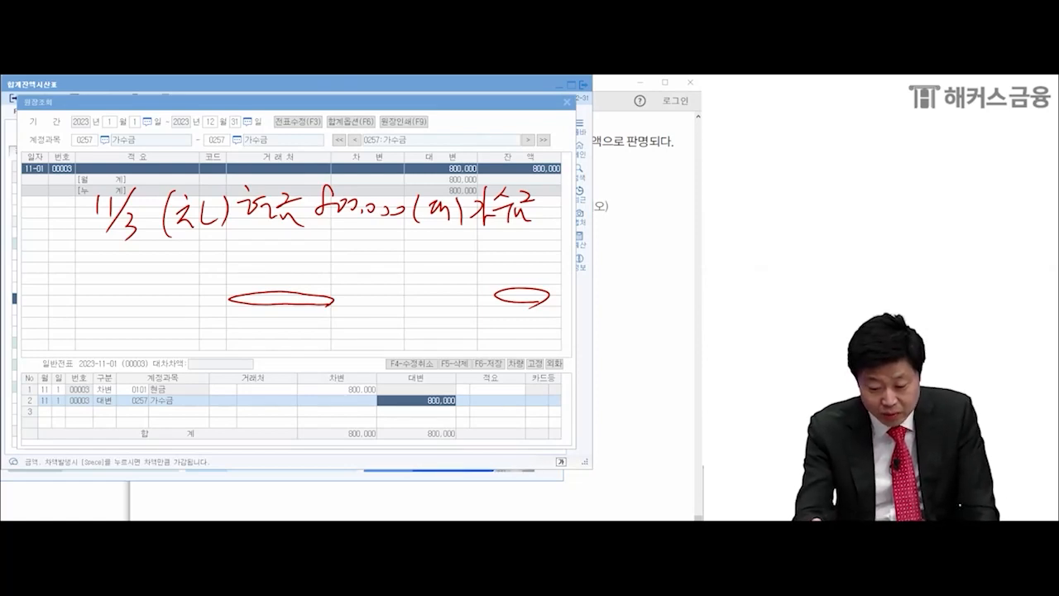
pyautogui.moveTo(589, 186)
pyautogui.mouseDown()
pyautogui.moveTo(582, 213)
pyautogui.moveTo(614, 206)
pyautogui.mouseUp()
pyautogui.moveTo(624, 197); pyautogui.dragTo(677, 204)
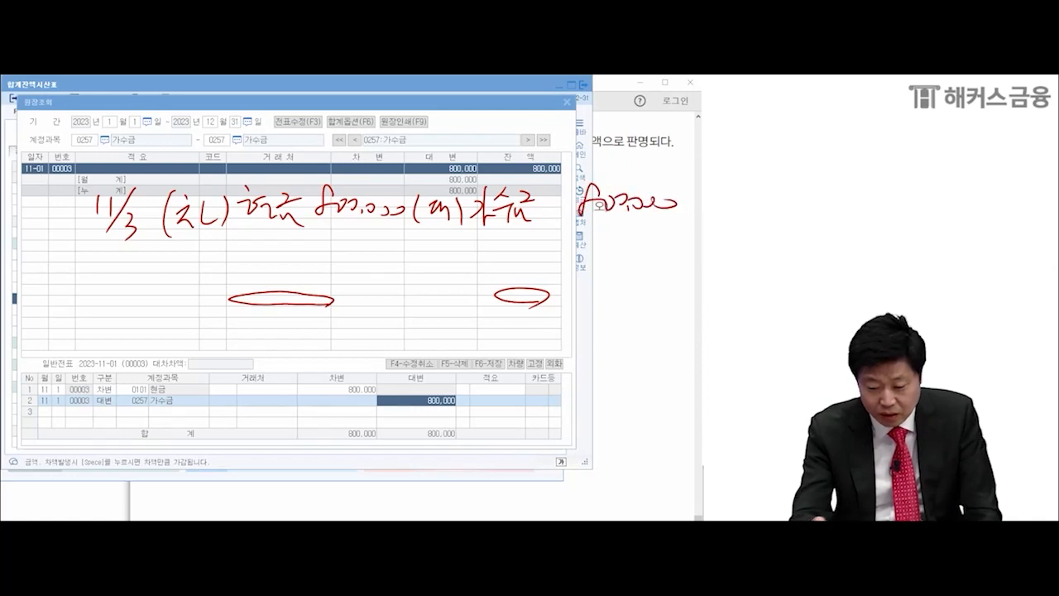
# Erase the old circles and handwrite "12/31 (차) 가수금 800,000 (대) 외상매출금 800,000" below, with an arrow from the first 가수금.
pyautogui.moveTo(100, 257); pyautogui.dragTo(101, 286)
pyautogui.moveTo(110, 268)
pyautogui.mouseDown()
pyautogui.moveTo(121, 282)
pyautogui.moveTo(99, 320)
pyautogui.moveTo(126, 311)
pyautogui.mouseUp()
pyautogui.moveTo(146, 290); pyautogui.dragTo(146, 313)
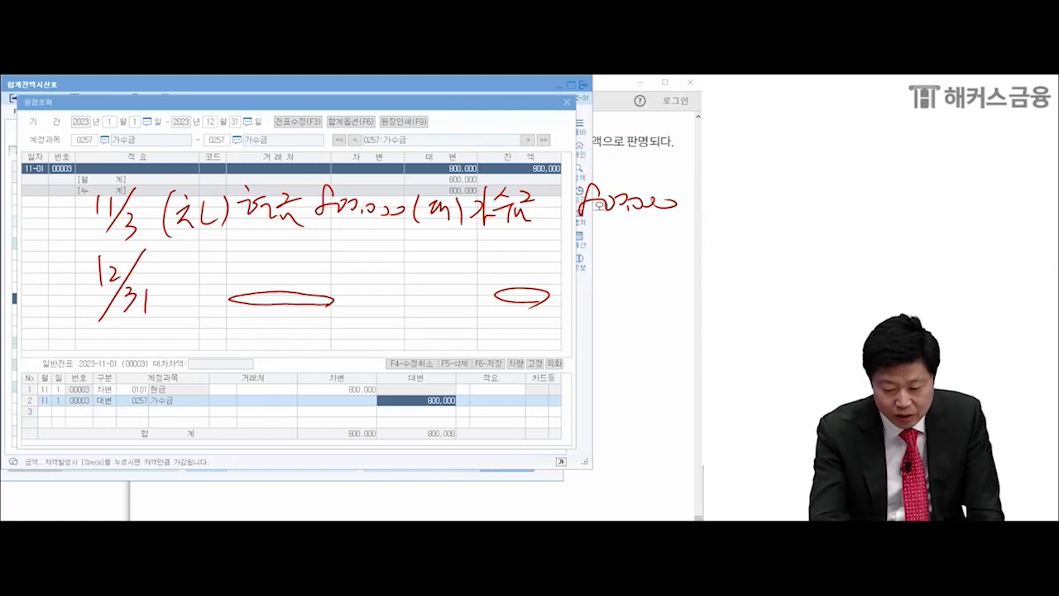
pyautogui.hotkey('ctrl', 'z')
pyautogui.hotkey('ctrl', 'z')
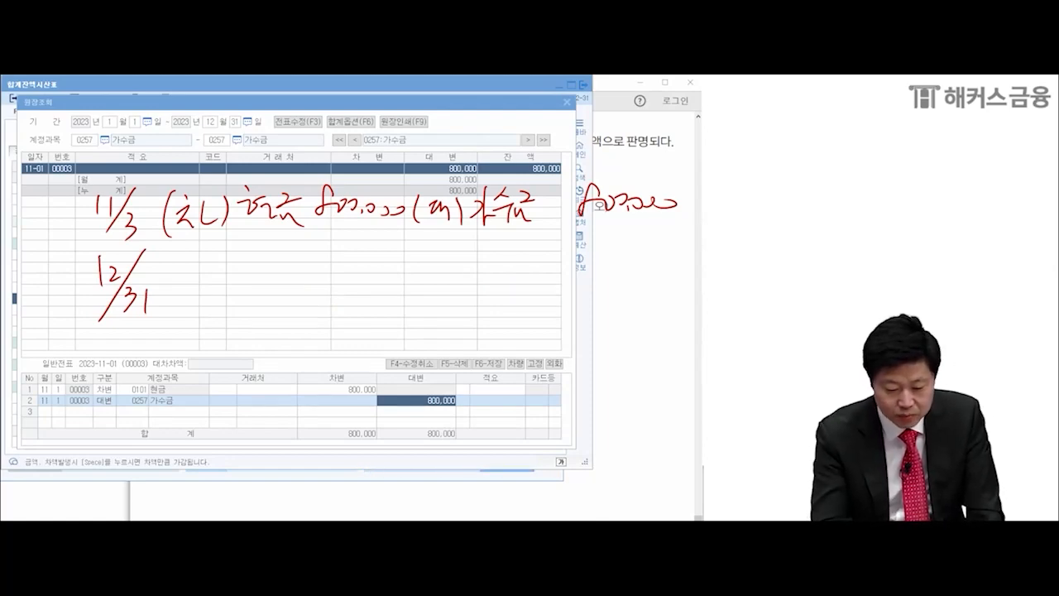
pyautogui.moveTo(471, 235)
pyautogui.mouseDown()
pyautogui.moveTo(356, 273)
pyautogui.moveTo(379, 276)
pyautogui.mouseUp()
pyautogui.moveTo(194, 276)
pyautogui.mouseDown()
pyautogui.moveTo(174, 315)
pyautogui.moveTo(214, 309)
pyautogui.mouseUp()
pyautogui.moveTo(218, 284)
pyautogui.mouseDown()
pyautogui.moveTo(224, 316)
pyautogui.moveTo(243, 307)
pyautogui.mouseUp()
pyautogui.moveTo(258, 271)
pyautogui.mouseDown()
pyautogui.moveTo(261, 311)
pyautogui.moveTo(278, 274)
pyautogui.mouseUp()
pyautogui.moveTo(271, 291)
pyautogui.mouseDown()
pyautogui.moveTo(277, 304)
pyautogui.moveTo(298, 288)
pyautogui.mouseUp()
pyautogui.moveTo(281, 296)
pyautogui.mouseDown()
pyautogui.moveTo(304, 286)
pyautogui.moveTo(331, 308)
pyautogui.moveTo(358, 285)
pyautogui.moveTo(442, 310)
pyautogui.moveTo(468, 290)
pyautogui.mouseUp()
pyautogui.moveTo(470, 283); pyautogui.dragTo(489, 309)
pyautogui.moveTo(510, 265)
pyautogui.mouseDown()
pyautogui.moveTo(504, 277)
pyautogui.moveTo(524, 273)
pyautogui.mouseUp()
pyautogui.moveTo(521, 263)
pyautogui.mouseDown()
pyautogui.moveTo(520, 303)
pyautogui.moveTo(560, 277)
pyautogui.mouseUp()
pyautogui.moveTo(534, 286)
pyautogui.mouseDown()
pyautogui.moveTo(543, 293)
pyautogui.moveTo(566, 268)
pyautogui.mouseUp()
pyautogui.moveTo(566, 269)
pyautogui.mouseDown()
pyautogui.moveTo(576, 286)
pyautogui.moveTo(586, 269)
pyautogui.moveTo(593, 287)
pyautogui.moveTo(616, 287)
pyautogui.mouseUp()
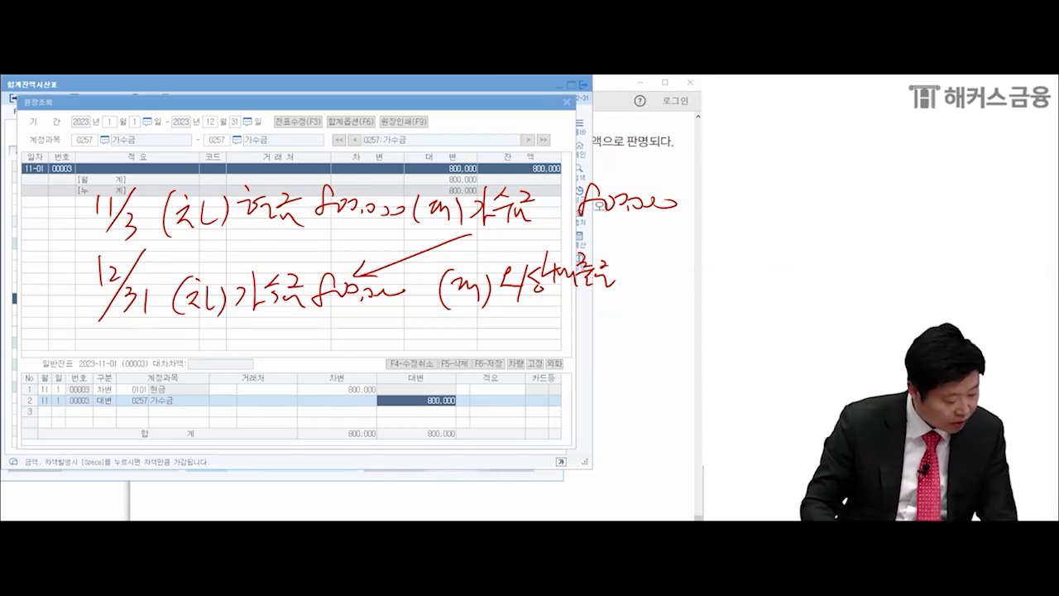
pyautogui.moveTo(624, 260)
pyautogui.mouseDown()
pyautogui.moveTo(620, 288)
pyautogui.moveTo(642, 270)
pyautogui.mouseUp()
pyautogui.moveTo(642, 269)
pyautogui.mouseDown()
pyautogui.moveTo(650, 286)
pyautogui.moveTo(584, 319)
pyautogui.mouseUp()
pyautogui.moveTo(601, 308); pyautogui.dragTo(642, 319)
pyautogui.moveTo(642, 311); pyautogui.dragTo(667, 316)
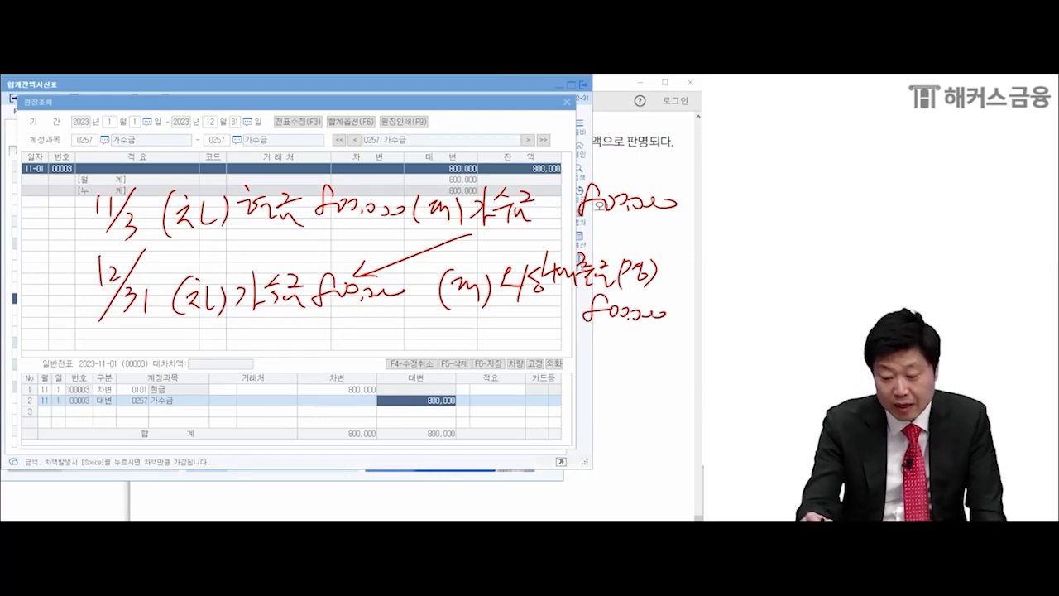
# Strike out both handwritten 가수금 amounts, circle the 현금 debit and 외상매출금 credit, and box the 12/31 entry.
pyautogui.moveTo(473, 219); pyautogui.dragTo(675, 192)
pyautogui.moveTo(208, 312); pyautogui.dragTo(359, 285)
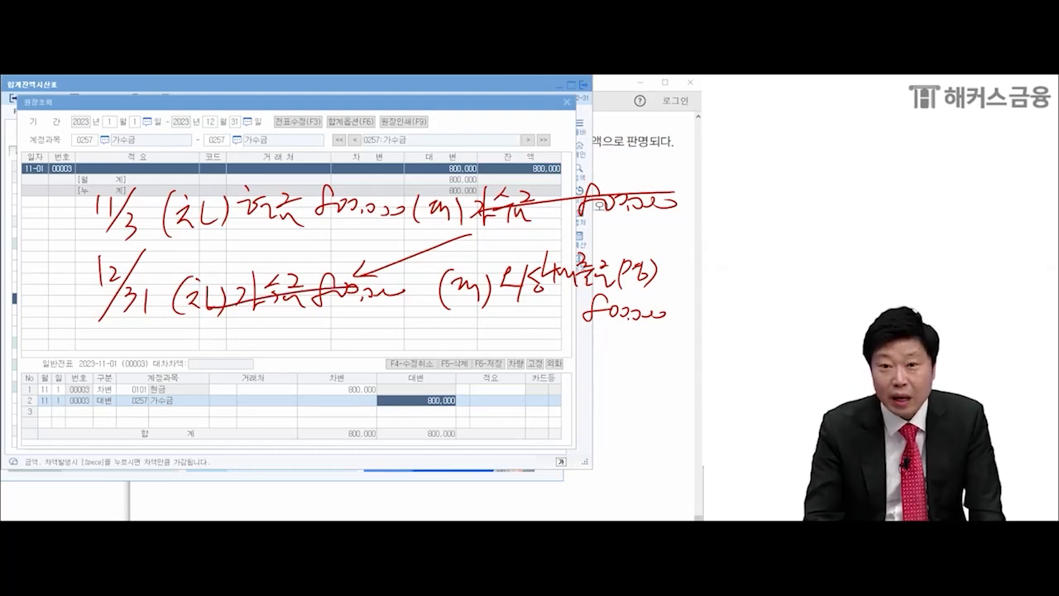
pyautogui.moveTo(685, 335)
pyautogui.mouseDown()
pyautogui.moveTo(650, 371)
pyautogui.moveTo(661, 232)
pyautogui.moveTo(639, 396)
pyautogui.mouseUp()
pyautogui.moveTo(396, 234)
pyautogui.mouseDown()
pyautogui.moveTo(249, 146)
pyautogui.moveTo(388, 245)
pyautogui.mouseUp()
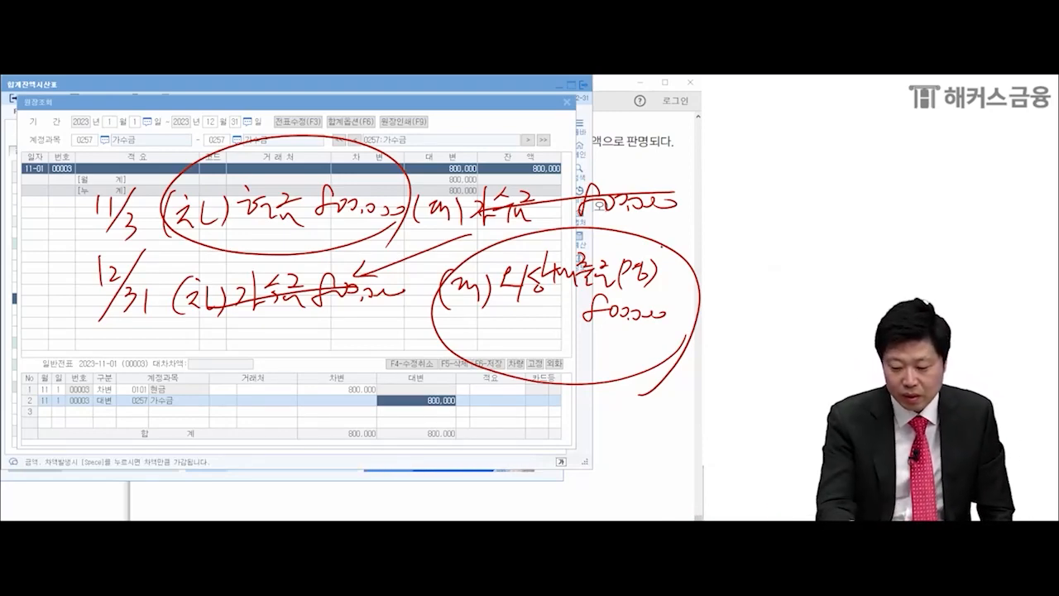
pyautogui.moveTo(74, 256); pyautogui.dragTo(76, 382)
pyautogui.moveTo(74, 260)
pyautogui.mouseDown()
pyautogui.moveTo(301, 252)
pyautogui.moveTo(680, 350)
pyautogui.moveTo(77, 369)
pyautogui.mouseUp()
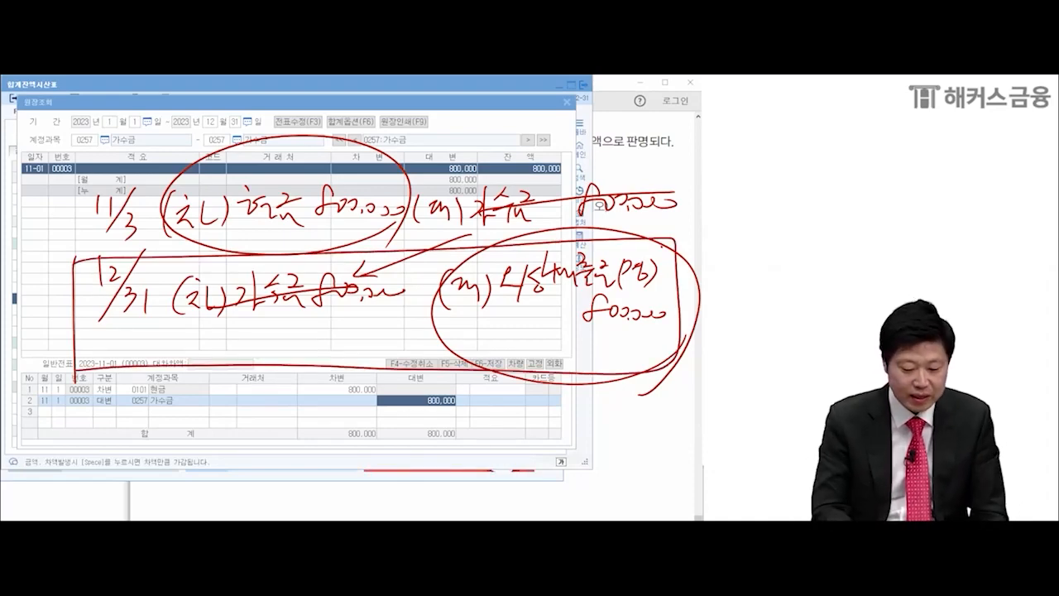
# Erase the handwritten 11/3 entry, keeping the boxed 12/31 one, and leave the 가수금 ledger view.
pyautogui.moveTo(166, 208)
pyautogui.mouseDown()
pyautogui.moveTo(672, 202)
pyautogui.moveTo(521, 215)
pyautogui.mouseUp()
pyautogui.moveTo(124, 218)
pyautogui.mouseDown()
pyautogui.moveTo(384, 211)
pyautogui.moveTo(282, 219)
pyautogui.mouseUp()
pyautogui.moveTo(98, 205); pyautogui.dragTo(250, 189)
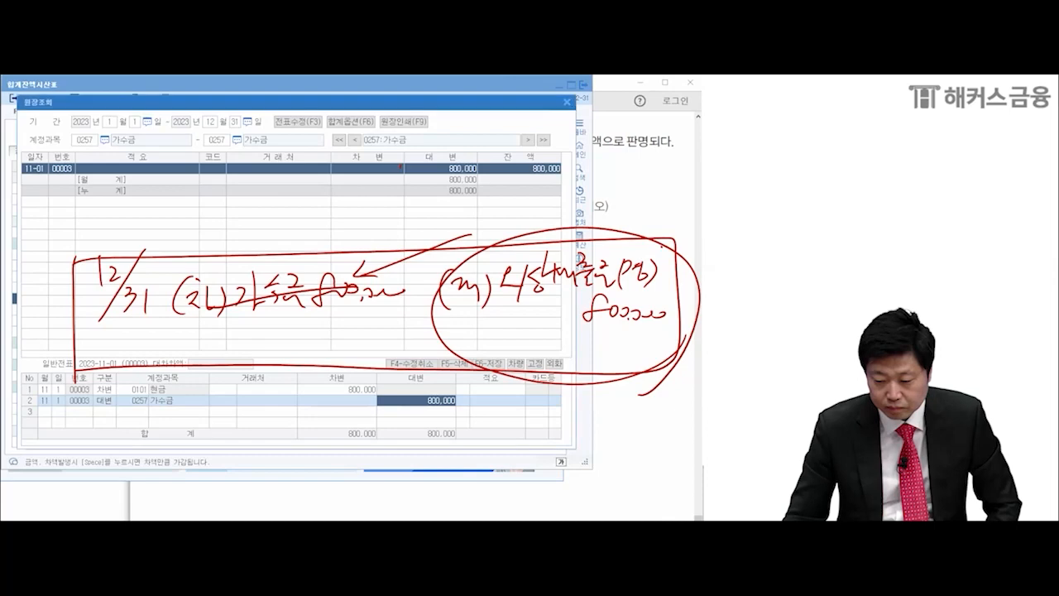
pyautogui.press('Escape')
pyautogui.press('Escape')
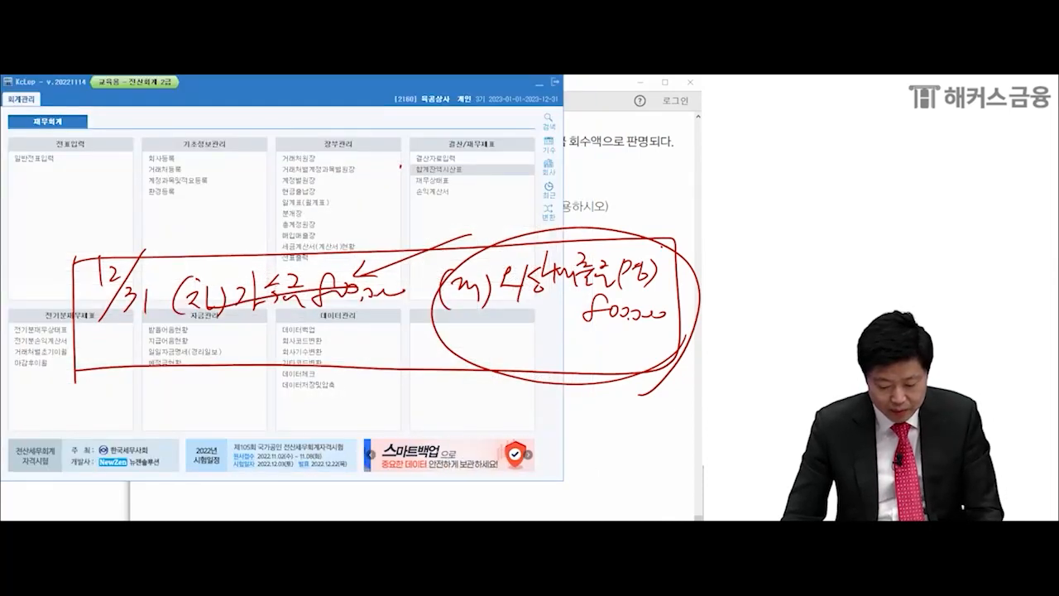
# In the general voucher entry for December 31, add a debit line for 0257 가수금 with the amount 800,000.
pyautogui.hotkey('alt', 'Tab')
pyautogui.press('Left')
pyautogui.press('Left')
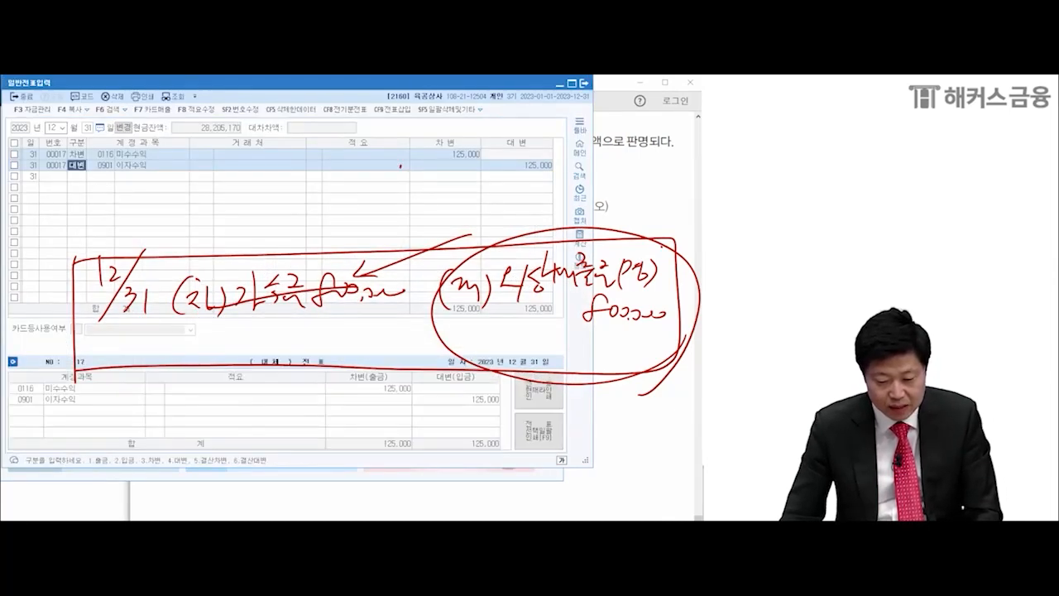
pyautogui.press('Down')
pyautogui.write('3257')
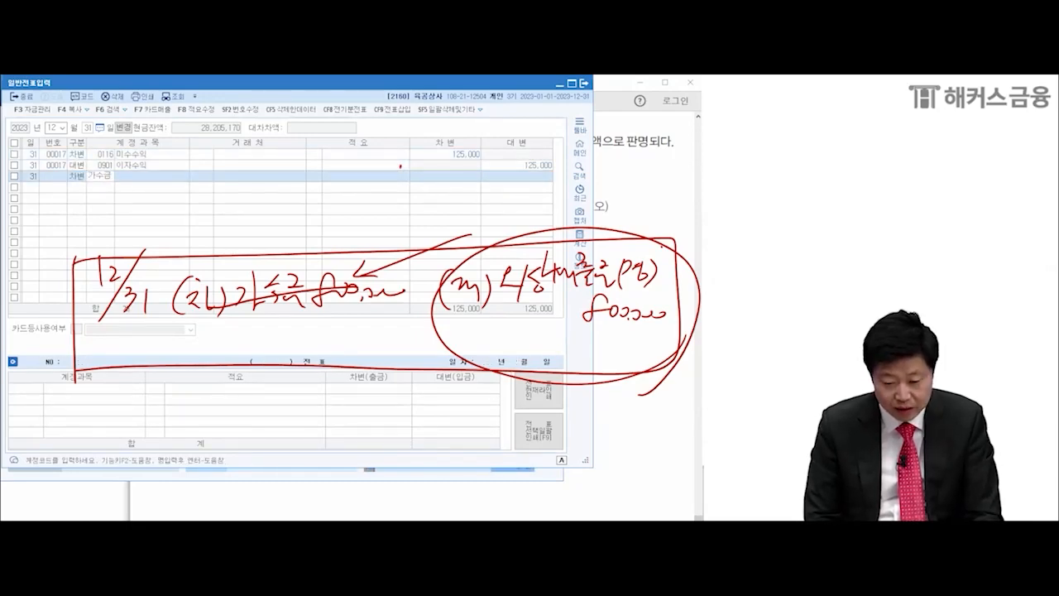
pyautogui.press('Return')
pyautogui.press('Return')
pyautogui.press('Return')
pyautogui.write('8')
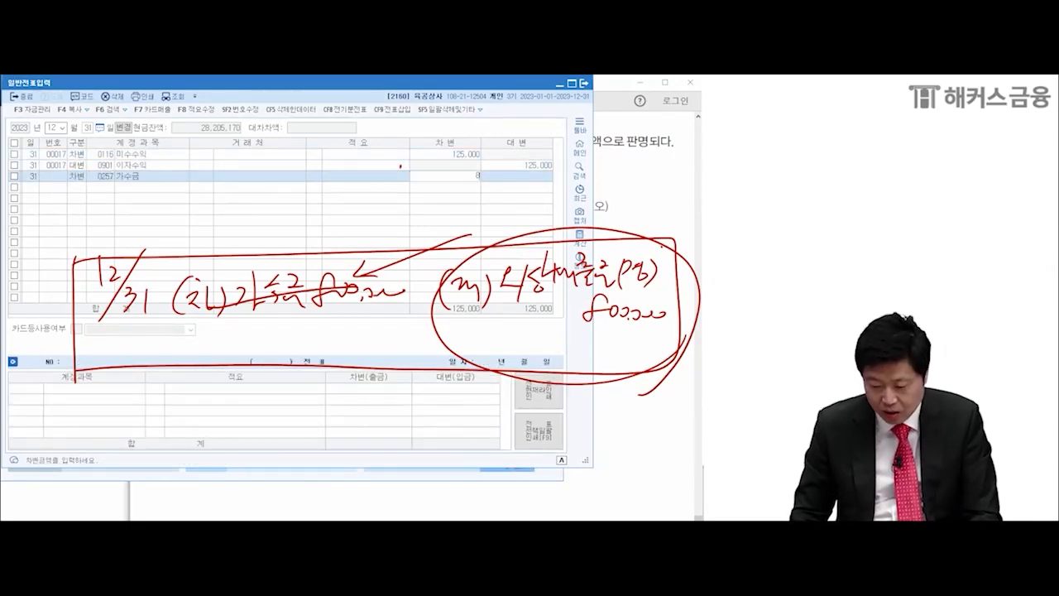
pyautogui.write('00,000')
pyautogui.press('Return')
# Add the matching credit line for 0108 외상매출금 with 경인상사 as the counterparty and 800,000 as the amount.
pyautogui.write('4외상매')
pyautogui.press('Return')
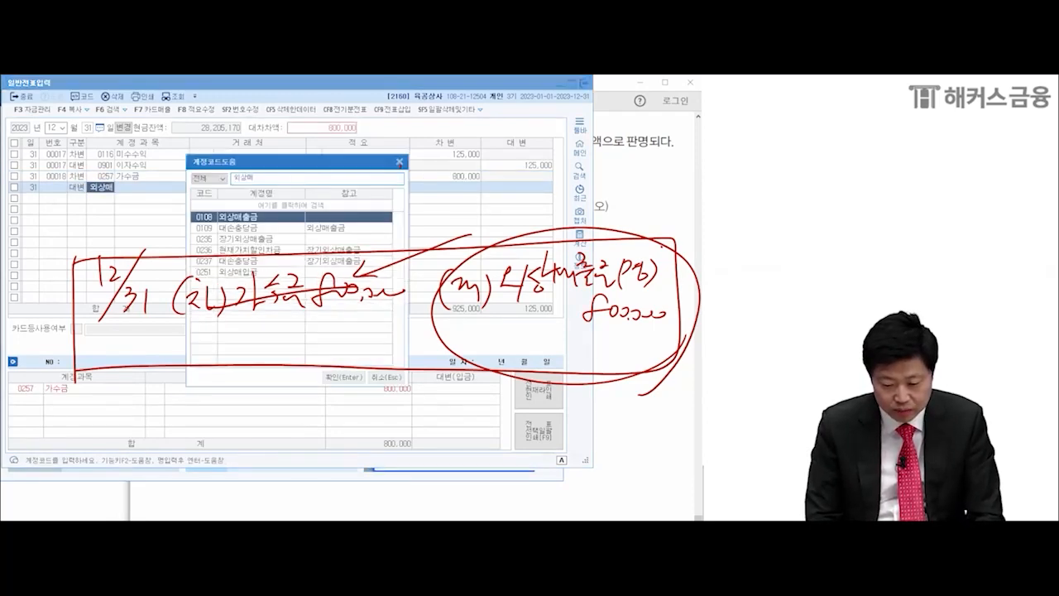
pyautogui.press('Return')
pyautogui.write('경')
pyautogui.press('Return')
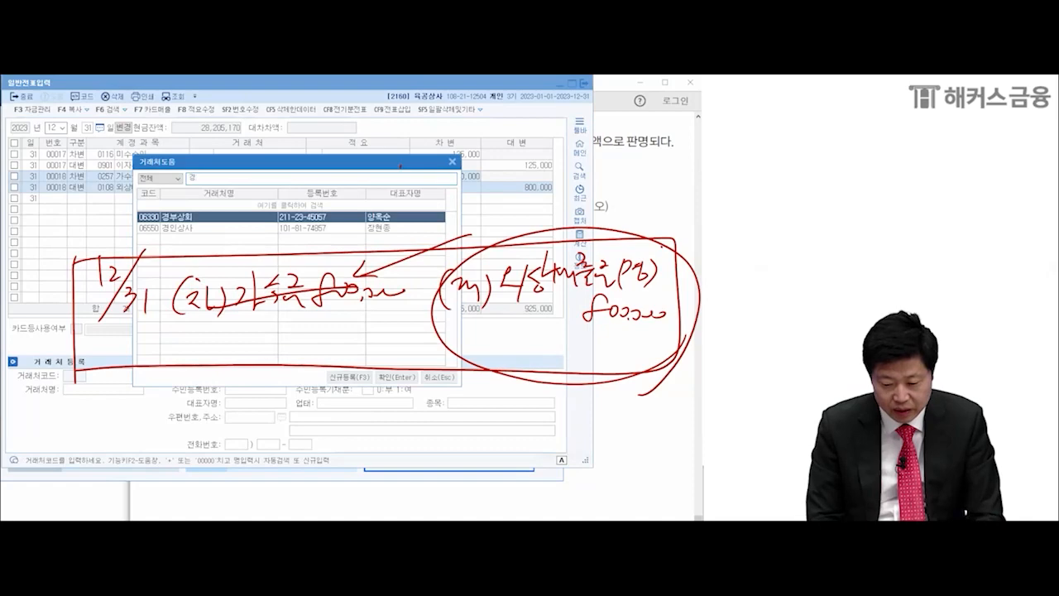
pyautogui.press('Down')
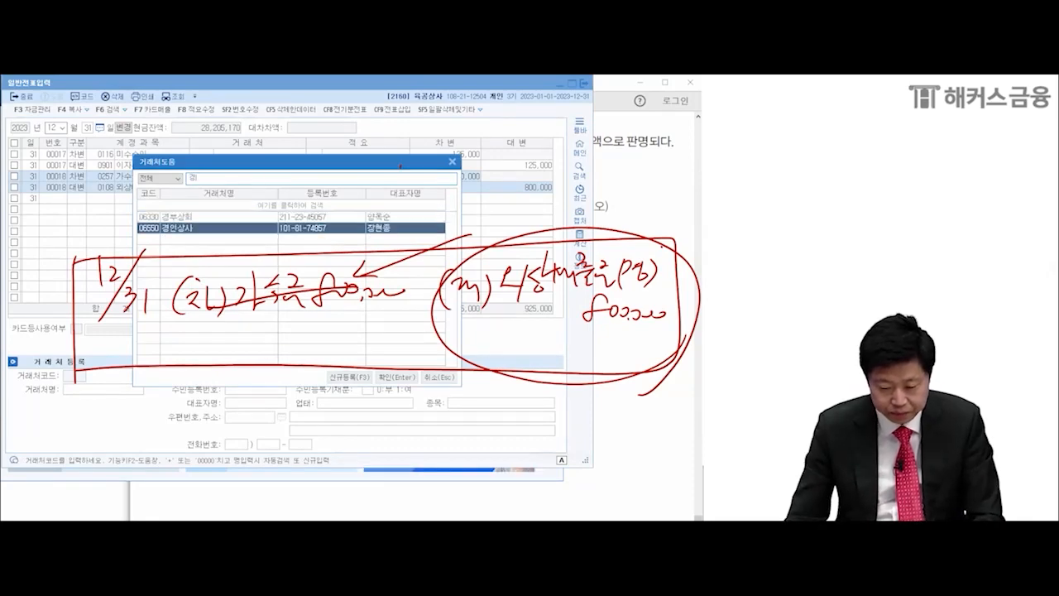
pyautogui.press('Return')
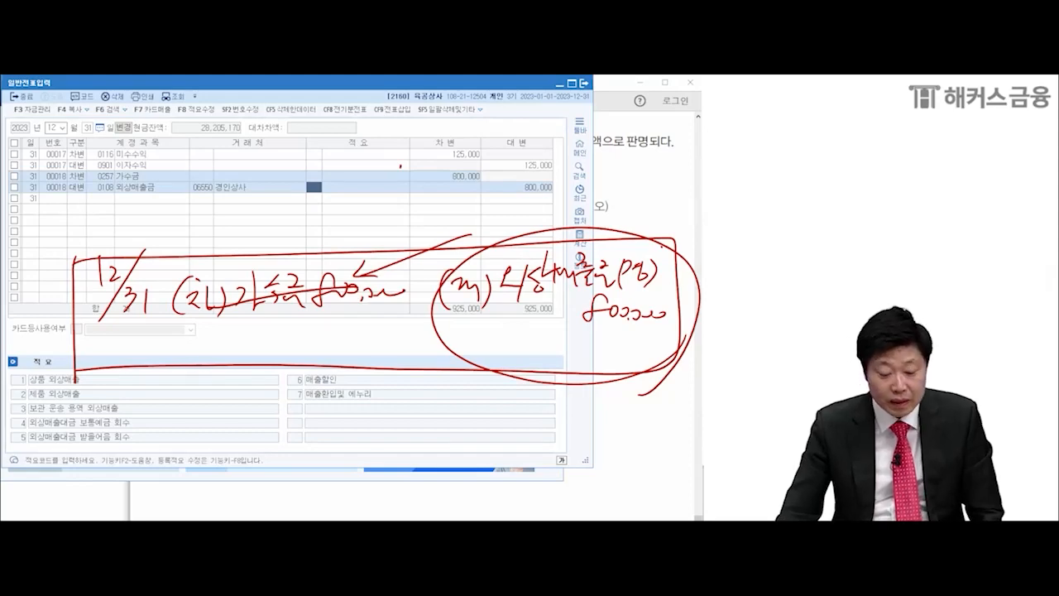
# Refresh the December 31 trial balance, underline the 가수금 row and mark a struck zero in its credit balance.
pyautogui.press('Escape')
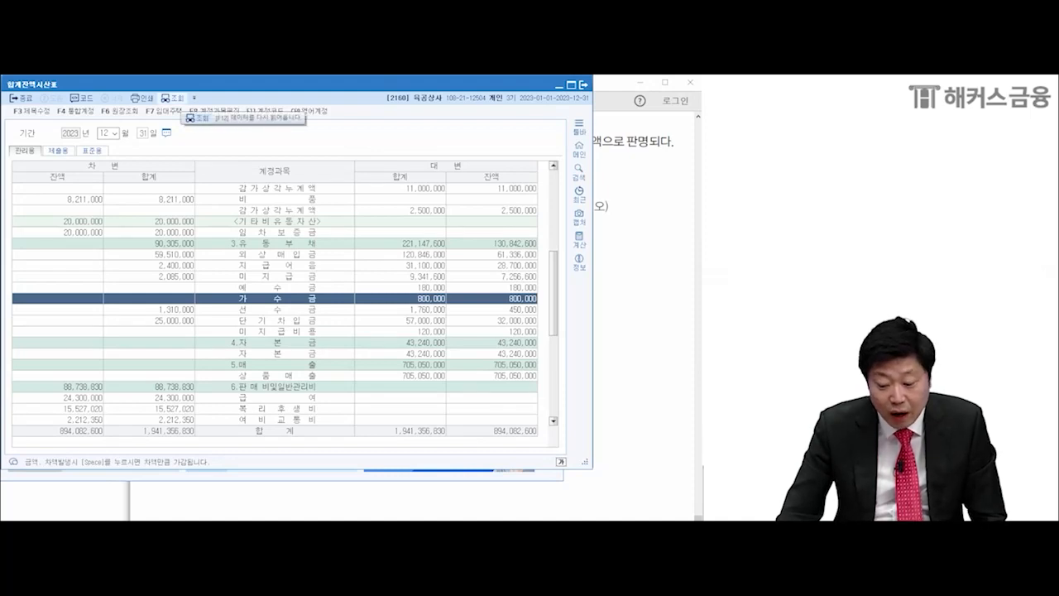
pyautogui.click(174, 98)
pyautogui.scroll(-7, 285, 303)
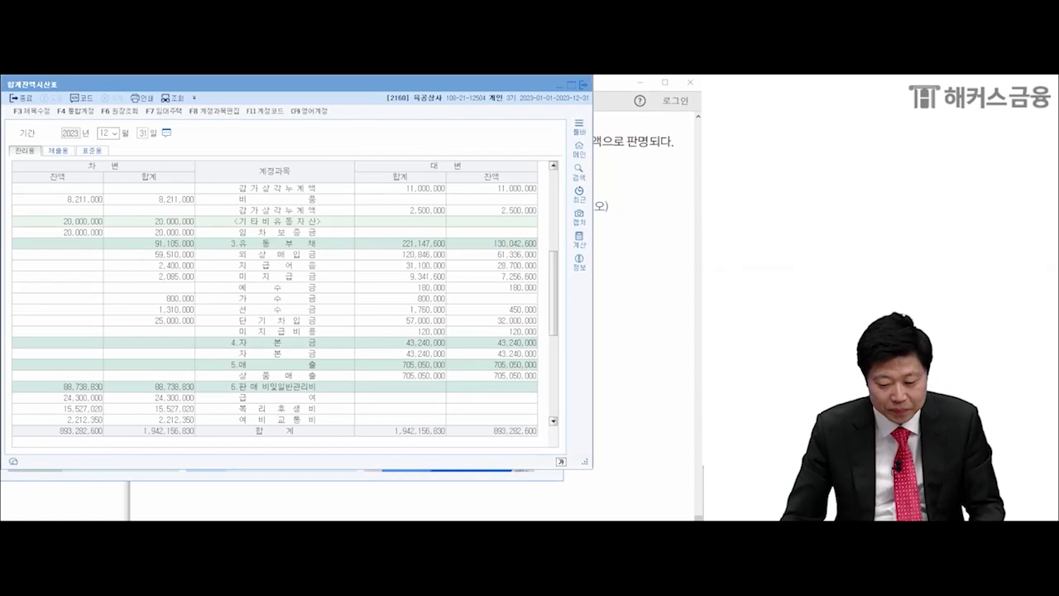
pyautogui.moveTo(237, 309); pyautogui.dragTo(322, 304)
pyautogui.moveTo(528, 289)
pyautogui.mouseDown()
pyautogui.moveTo(511, 301)
pyautogui.moveTo(531, 288)
pyautogui.mouseUp()
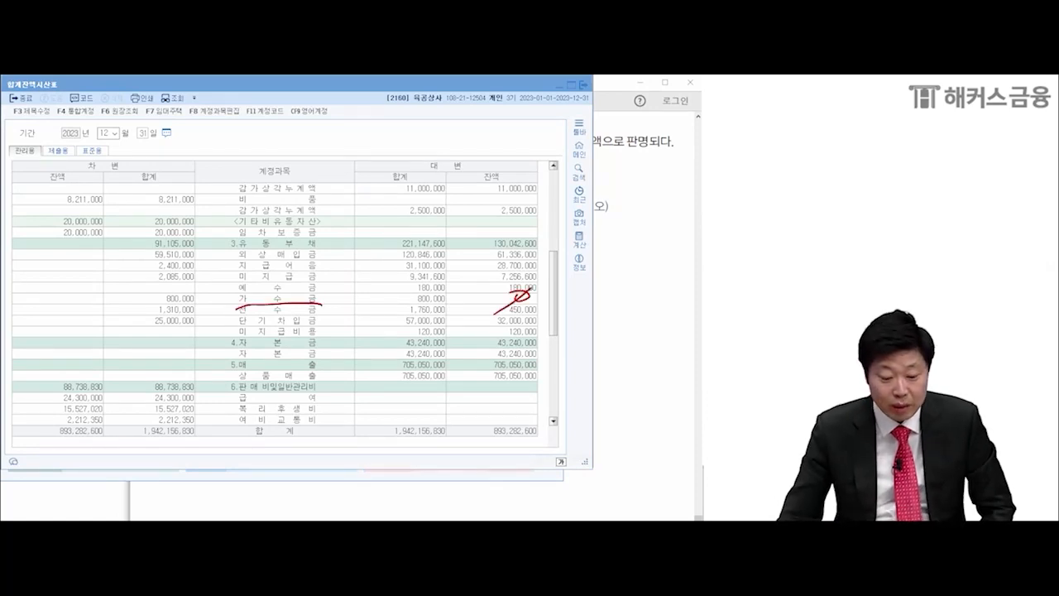
# Open the 가수금 ledger from the trial balance, examine the voucher behind the 12-31 entry, and close the ledger.
pyautogui.doubleClick(277, 298)
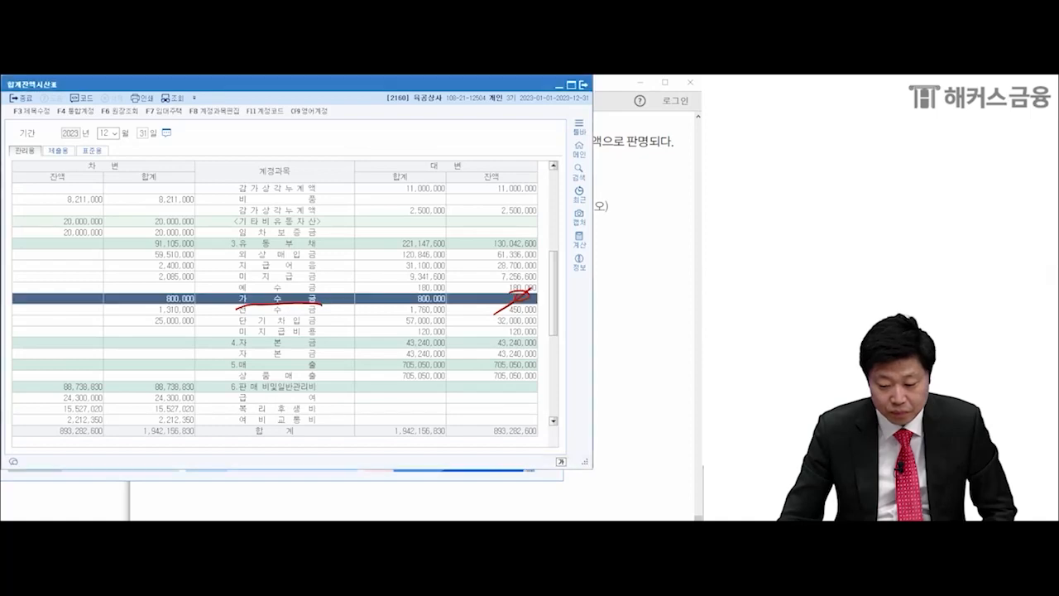
pyautogui.press('F3')
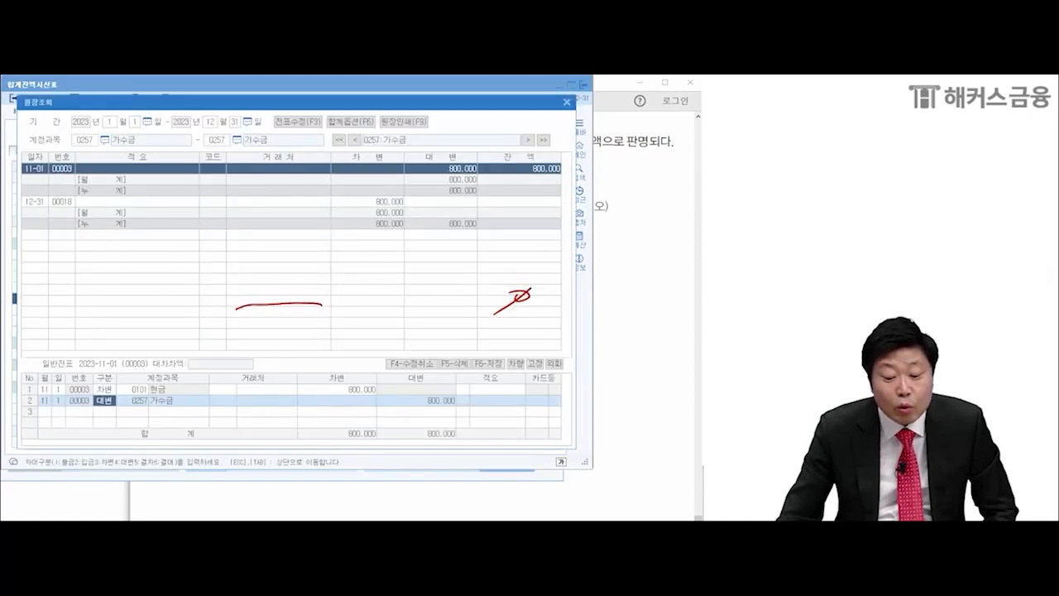
pyautogui.click(34, 202)
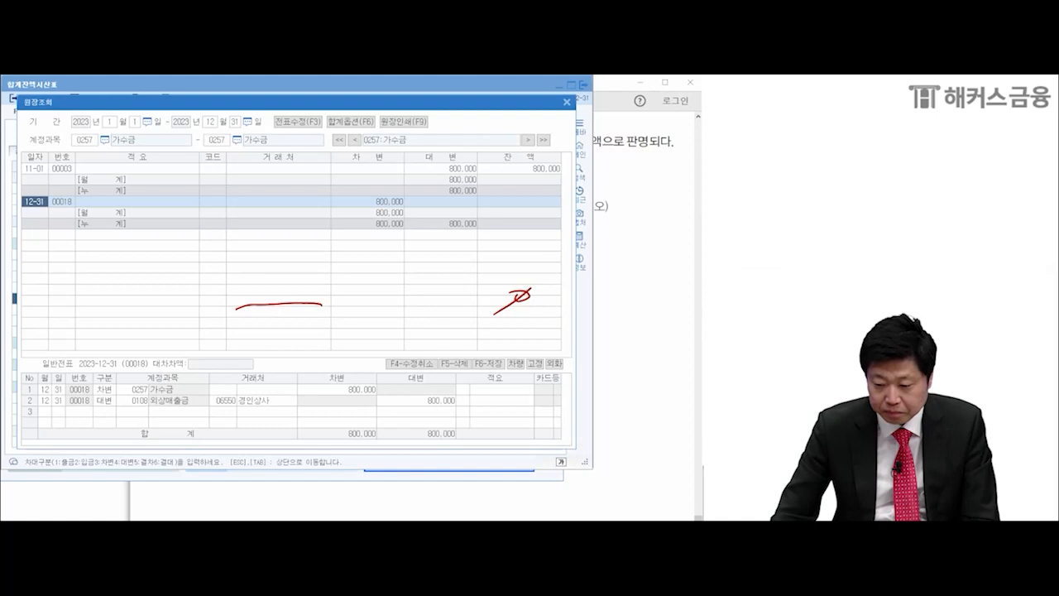
pyautogui.click(566, 101)
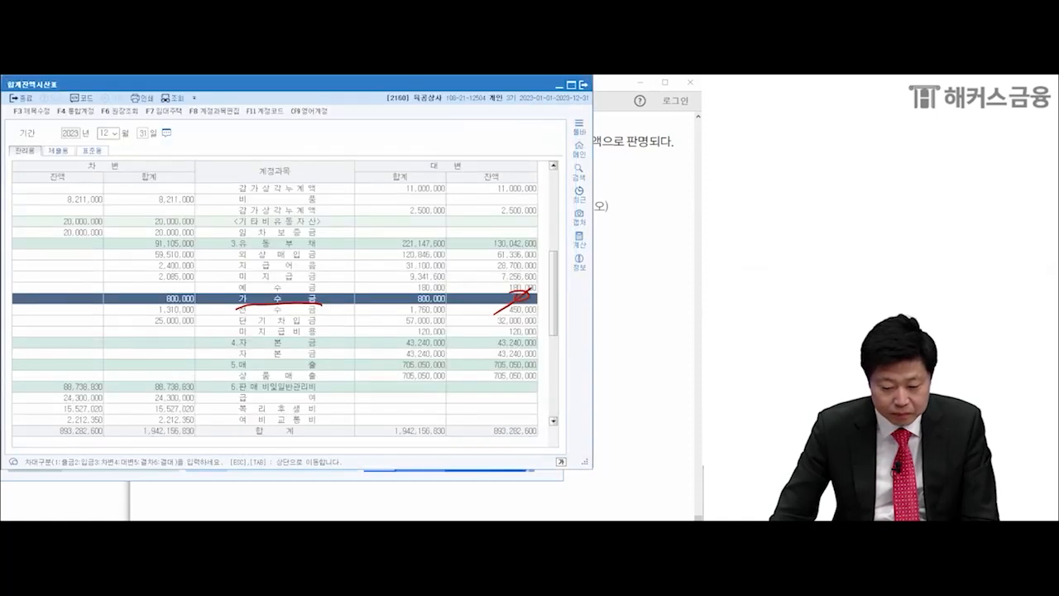
# Switch to the problem PDF and read item (3) on the ending merchandise inventory.
pyautogui.press('Escape')
pyautogui.hotkey('alt', 'Tab')
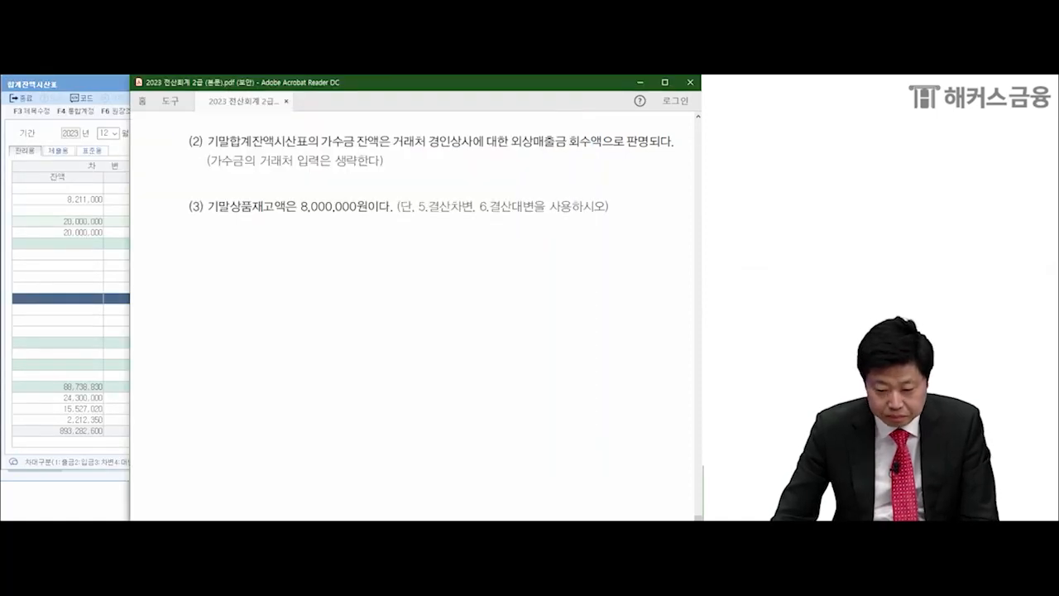
pyautogui.scroll(-2, 415, 307)
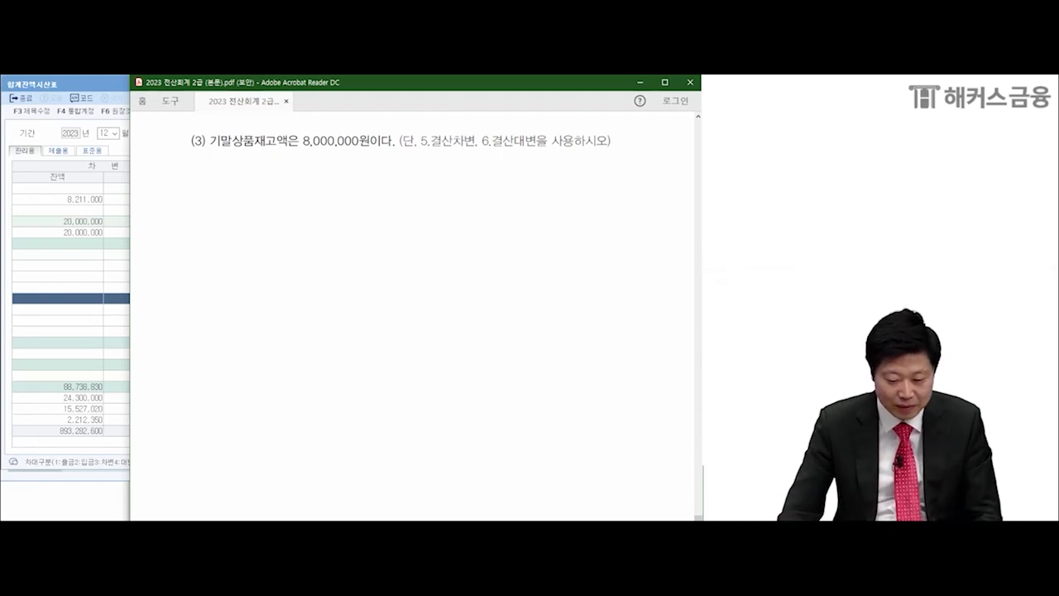
# Return to the trial balance, select the 상품 row under 재고자산 and circle its debit balance.
pyautogui.click(73, 331)
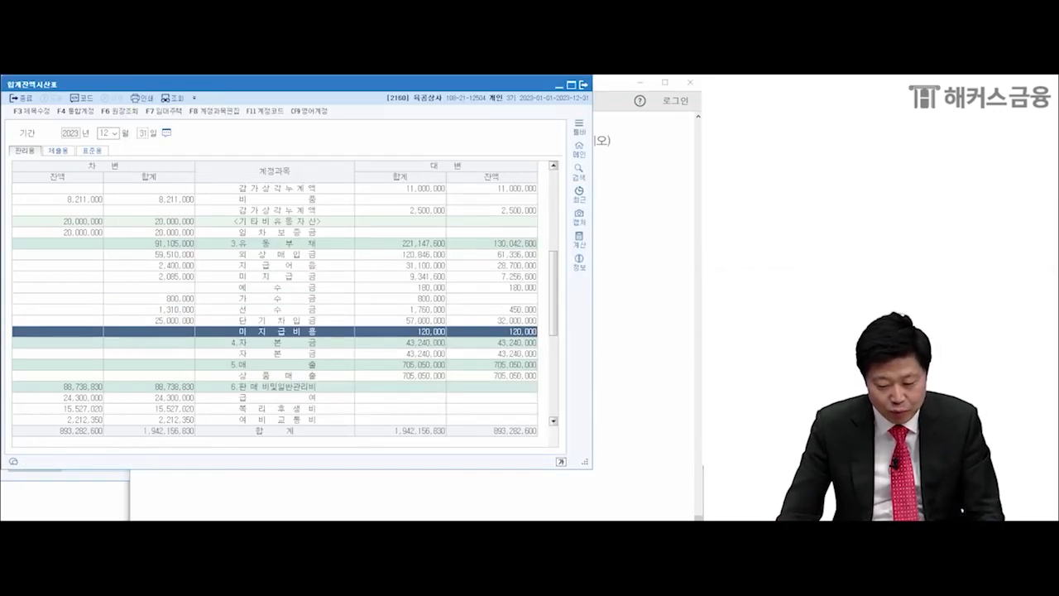
pyautogui.scroll(7, 274, 298)
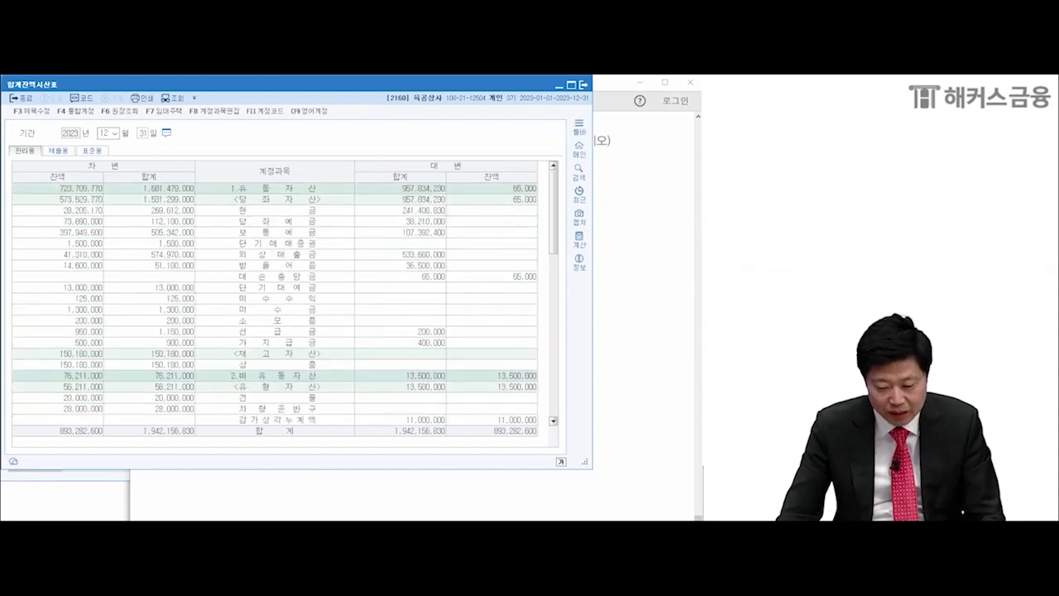
pyautogui.click(275, 265)
pyautogui.click(275, 365)
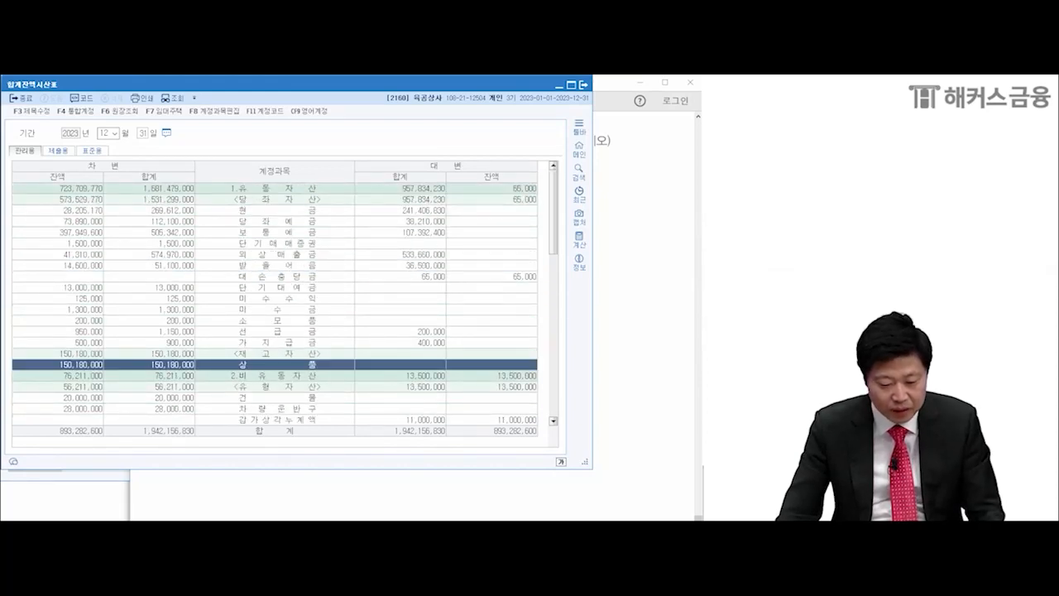
pyautogui.press('Escape')
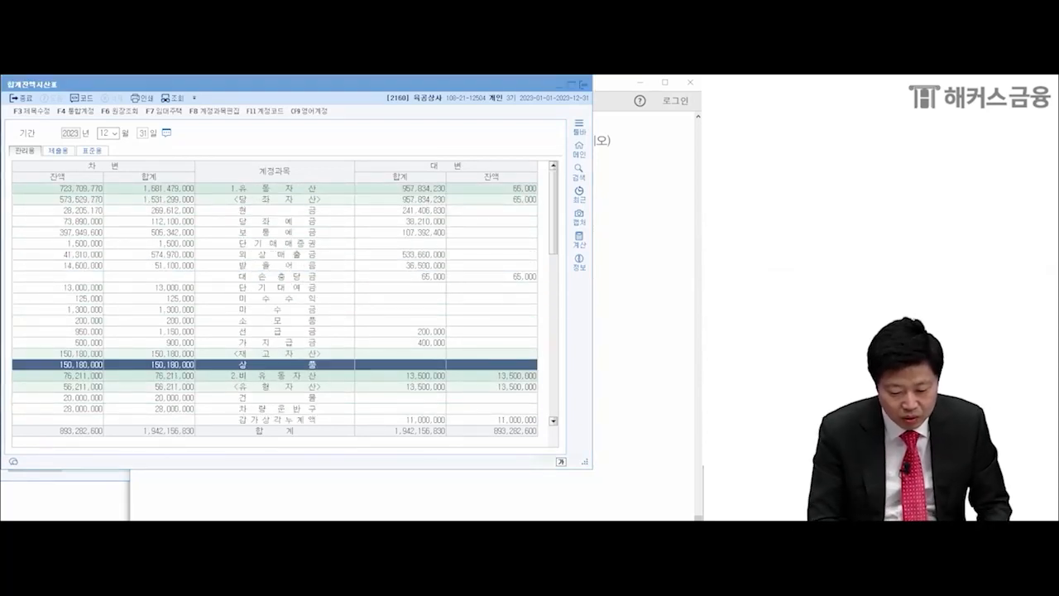
pyautogui.moveTo(111, 364)
pyautogui.mouseDown()
pyautogui.moveTo(47, 363)
pyautogui.moveTo(112, 366)
pyautogui.mouseUp()
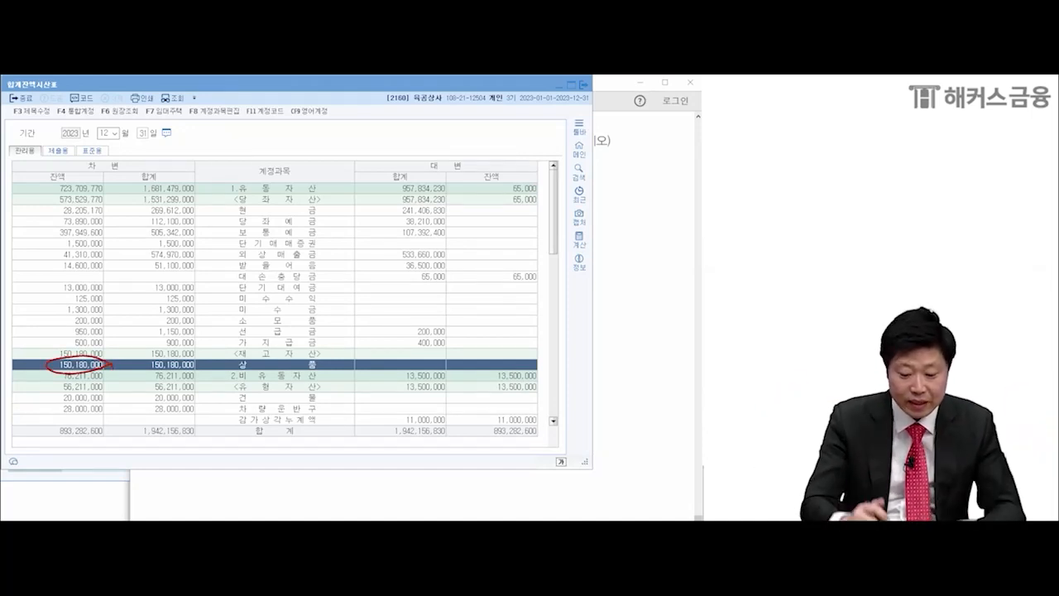
# Handwrite the cost of goods sold calculation "150,180,000 - 8,000,000 = 142,180,000" above the trial balance and frame the result.
pyautogui.moveTo(201, 130)
pyautogui.mouseDown()
pyautogui.moveTo(199, 150)
pyautogui.moveTo(222, 144)
pyautogui.mouseUp()
pyautogui.moveTo(228, 128)
pyautogui.mouseDown()
pyautogui.moveTo(253, 129)
pyautogui.moveTo(263, 150)
pyautogui.mouseUp()
pyautogui.moveTo(278, 125)
pyautogui.mouseDown()
pyautogui.moveTo(276, 140)
pyautogui.moveTo(290, 124)
pyautogui.moveTo(322, 130)
pyautogui.mouseUp()
pyautogui.moveTo(330, 127); pyautogui.dragTo(341, 133)
pyautogui.moveTo(364, 133); pyautogui.dragTo(409, 130)
pyautogui.moveTo(408, 141)
pyautogui.mouseDown()
pyautogui.moveTo(405, 149)
pyautogui.moveTo(421, 132)
pyautogui.mouseUp()
pyautogui.moveTo(438, 129); pyautogui.dragTo(446, 131)
pyautogui.moveTo(465, 136); pyautogui.dragTo(463, 137)
pyautogui.moveTo(470, 131); pyautogui.dragTo(515, 129)
pyautogui.moveTo(504, 139); pyautogui.dragTo(548, 145)
pyautogui.moveTo(552, 109)
pyautogui.mouseDown()
pyautogui.moveTo(660, 132)
pyautogui.moveTo(561, 155)
pyautogui.mouseUp()
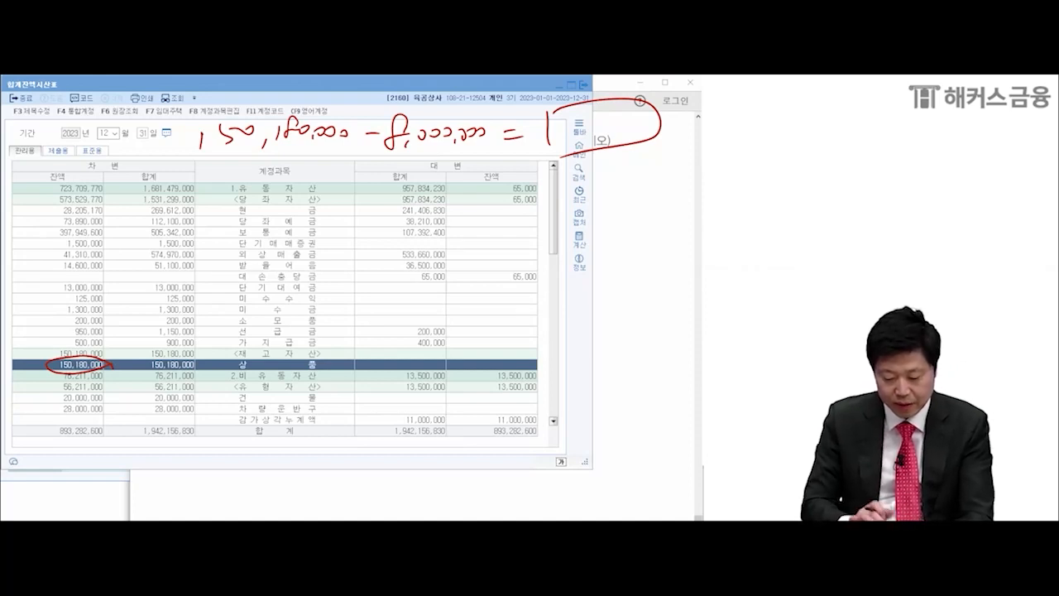
pyautogui.moveTo(562, 119)
pyautogui.mouseDown()
pyautogui.moveTo(567, 138)
pyautogui.moveTo(586, 129)
pyautogui.mouseUp()
pyautogui.moveTo(583, 121)
pyautogui.mouseDown()
pyautogui.moveTo(581, 134)
pyautogui.moveTo(630, 120)
pyautogui.mouseUp()
pyautogui.moveTo(631, 122); pyautogui.dragTo(658, 128)
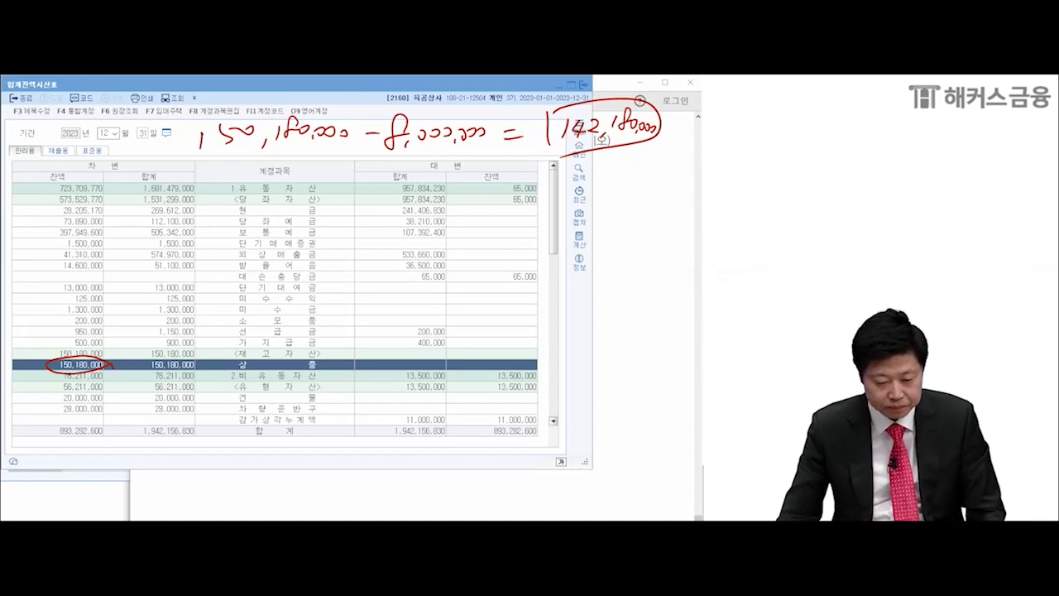
# Back in the general voucher entry, start a December 31 결산차변 line with the account 0451 상품매출원가.
pyautogui.press('Escape')
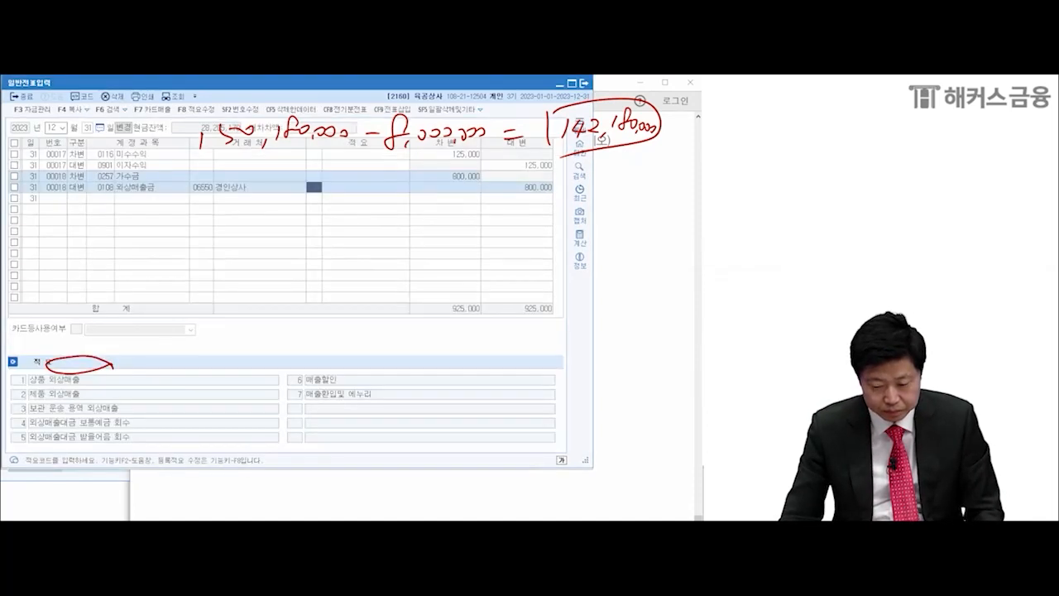
pyautogui.press('Return')
pyautogui.write('5')
pyautogui.press('Return')
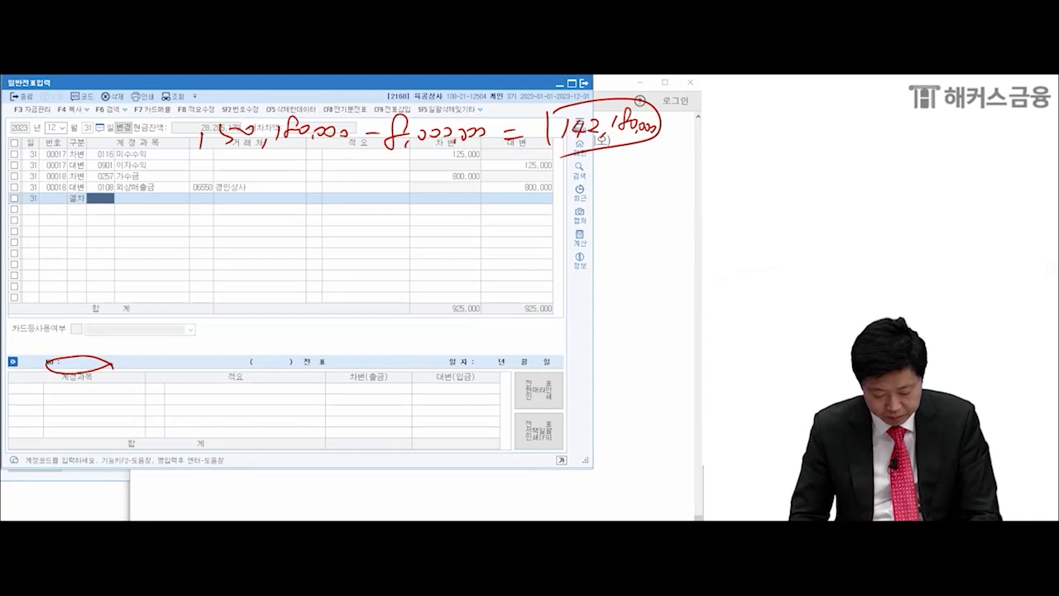
pyautogui.write('상품매')
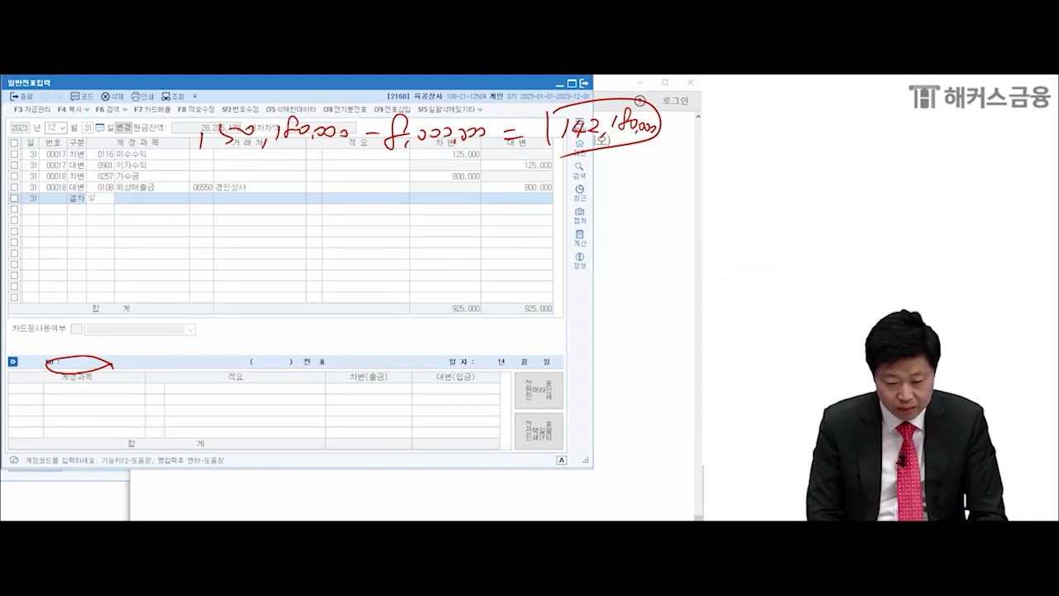
pyautogui.press('Return')
pyautogui.write('출')
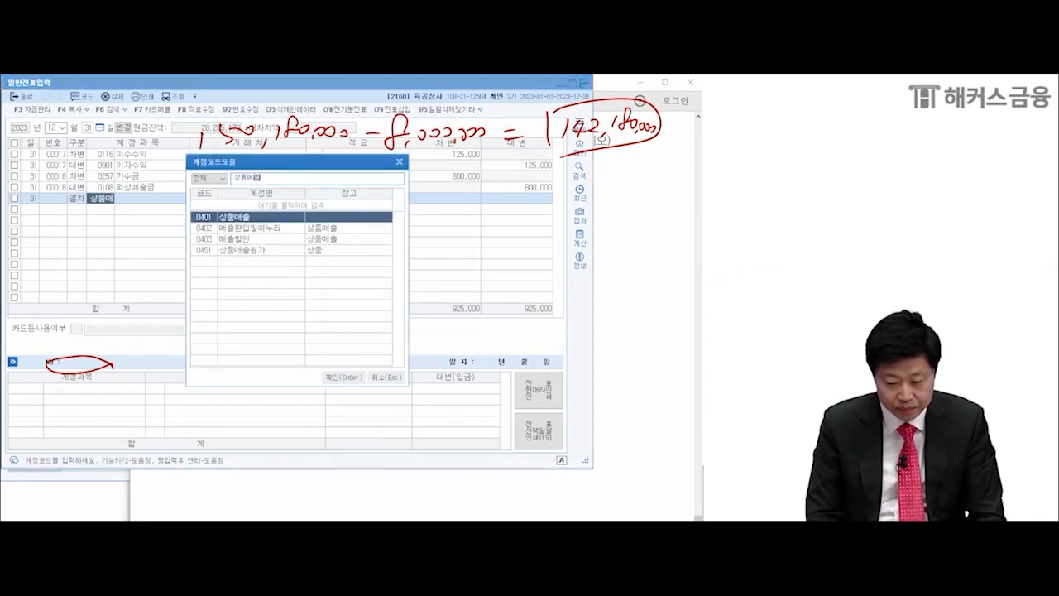
pyautogui.press('Down')
pyautogui.press('Down')
pyautogui.press('Down')
pyautogui.press('Return')
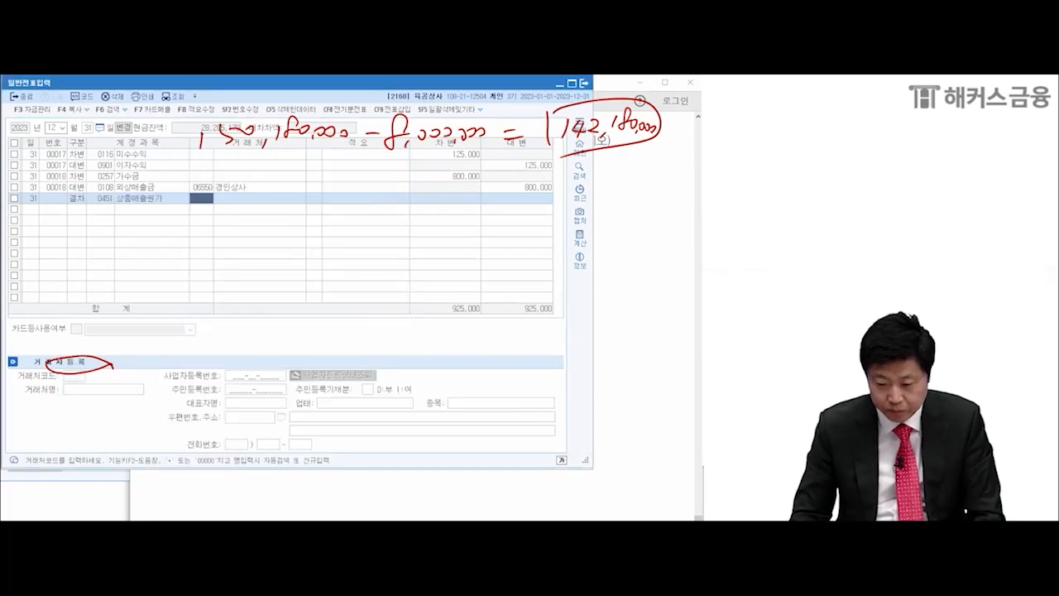
# Leave the counterparty and description of the 상품매출원가 line blank and set its debit amount to 142,180,000.
pyautogui.press('Return')
pyautogui.press('Return')
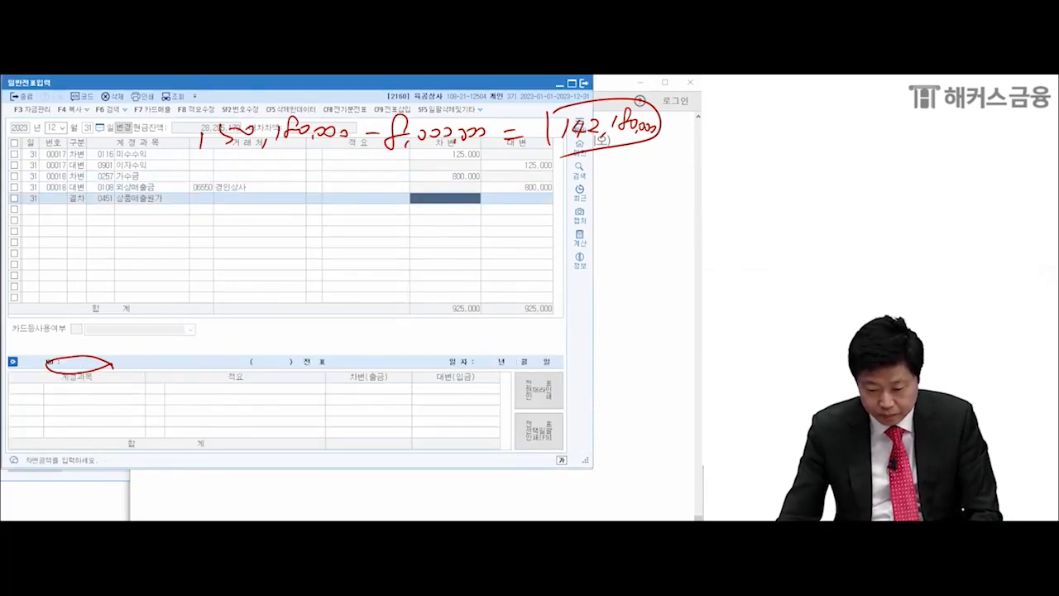
pyautogui.write('142,180,000')
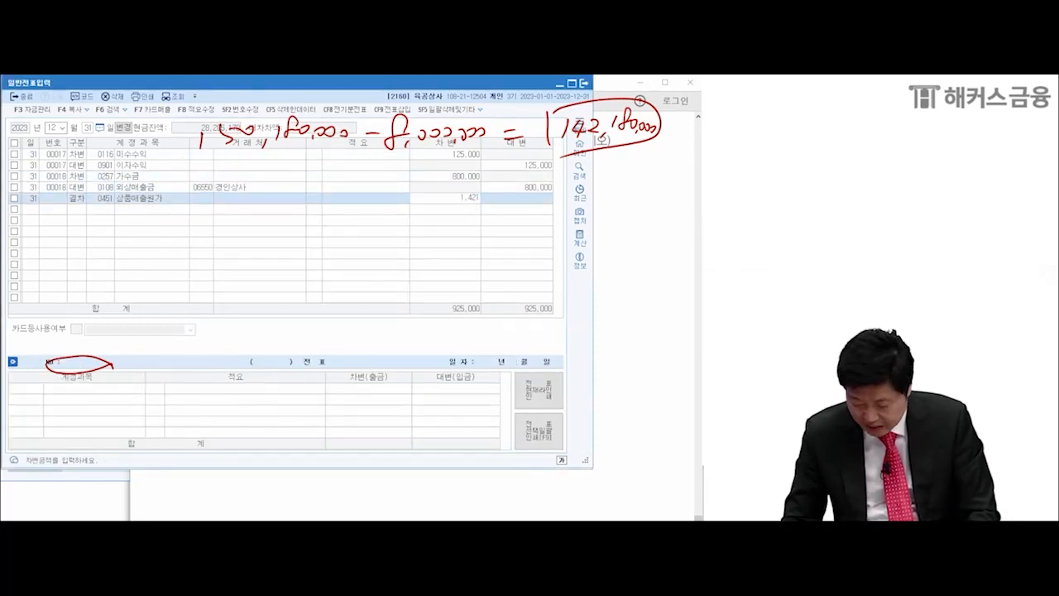
pyautogui.press('Return')
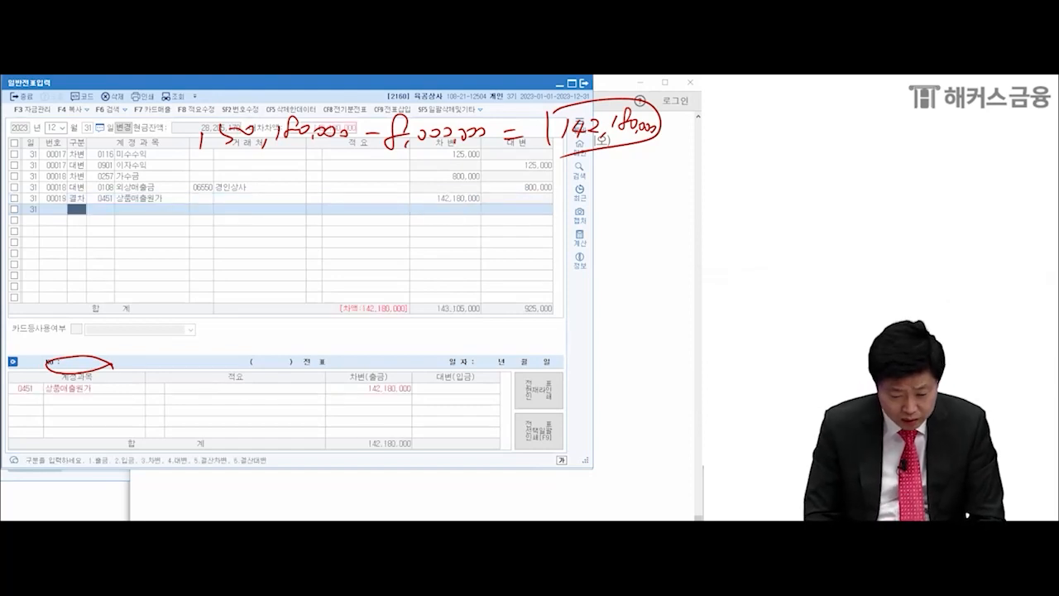
# Complete the December 31 cost of goods sold entry with a 결산대변 line crediting 0146 상품 for 142,180,000.
pyautogui.write('5')
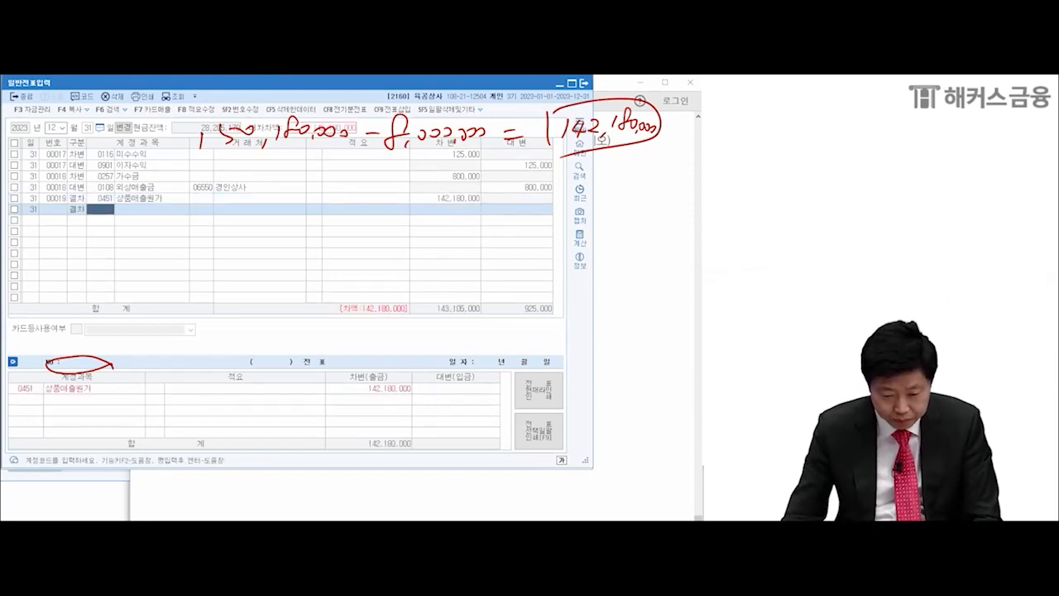
pyautogui.press('Left')
pyautogui.write('6')
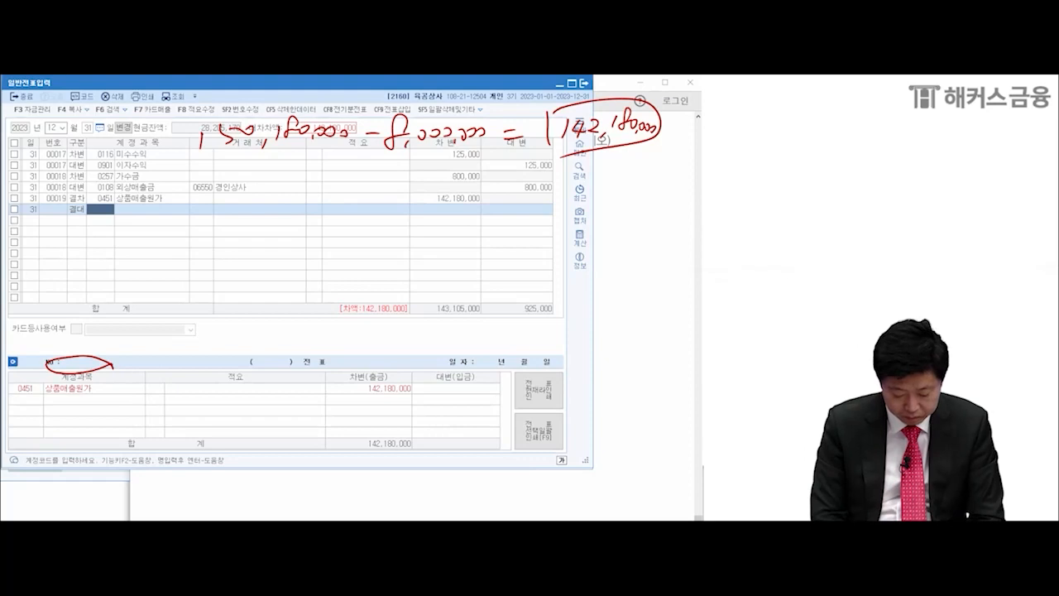
pyautogui.write('0145')
pyautogui.press('Return')
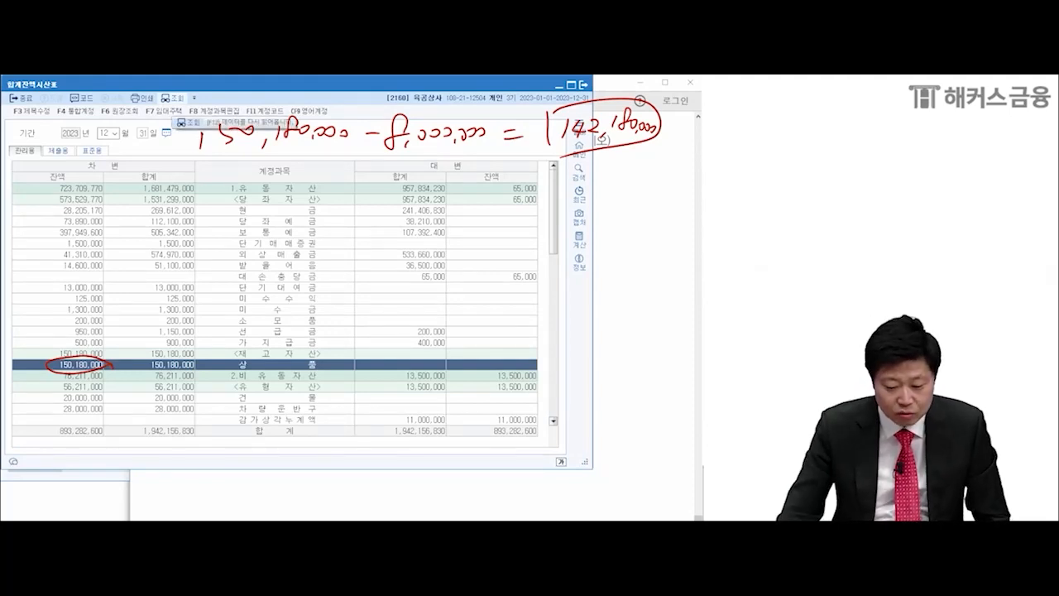
# Refresh the trial balance, check the 상품 row under 재고자산, and clear the handwritten annotations.
pyautogui.click(172, 98)
pyautogui.click(276, 365)
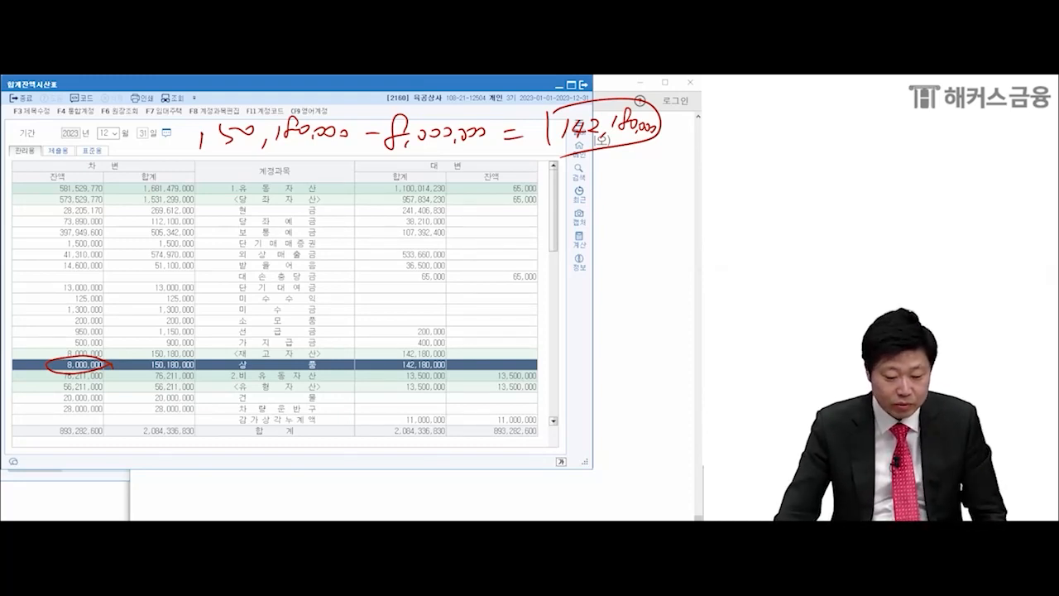
pyautogui.press('Escape')
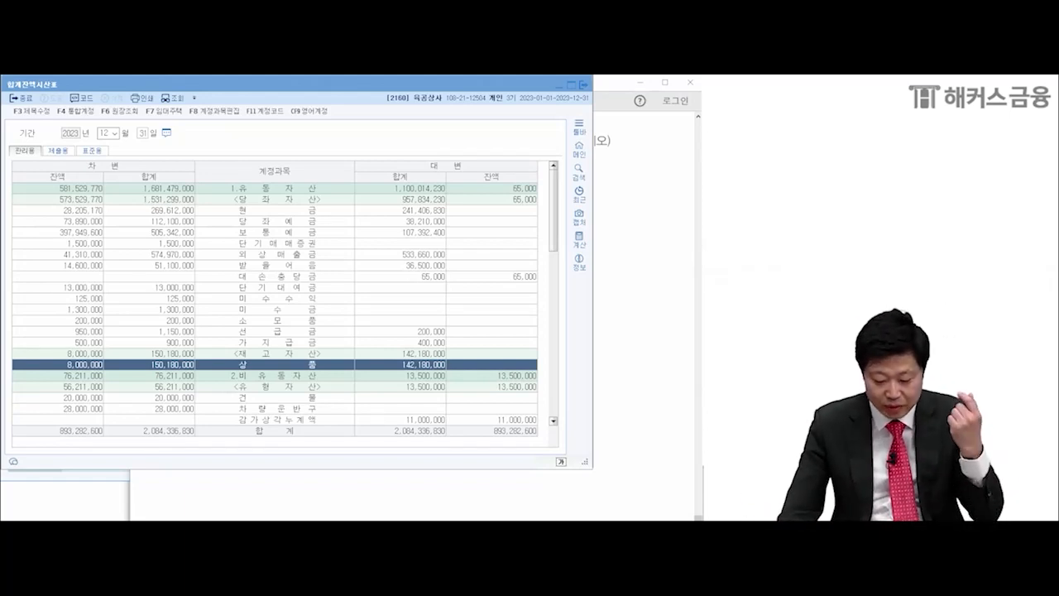
# Close the trial balance and general voucher entry windows, and go to problem 05 in the Adobe Reader textbook PDF.
pyautogui.press('Escape')
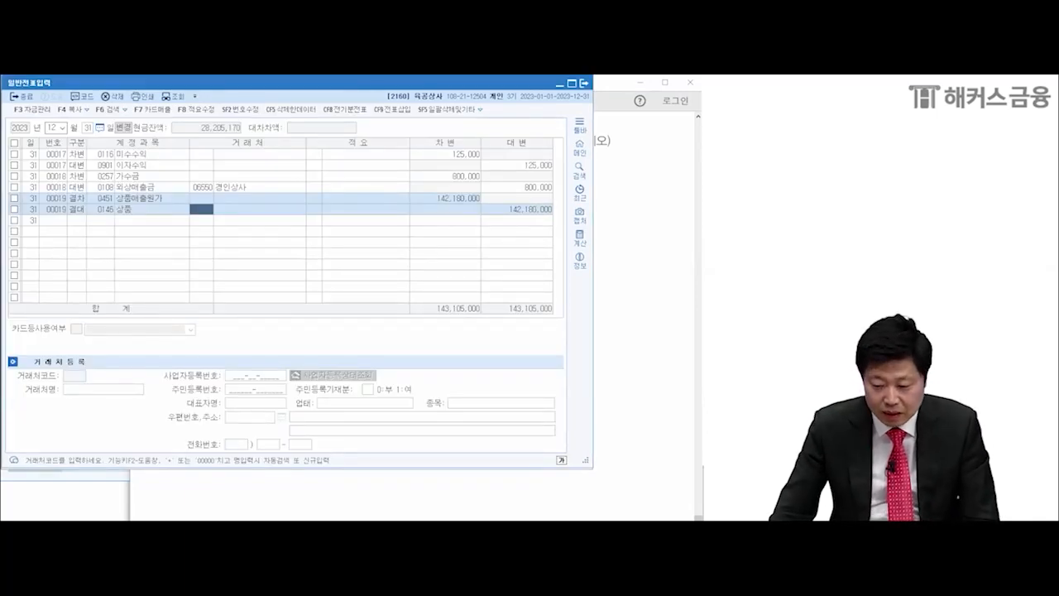
pyautogui.click(585, 83)
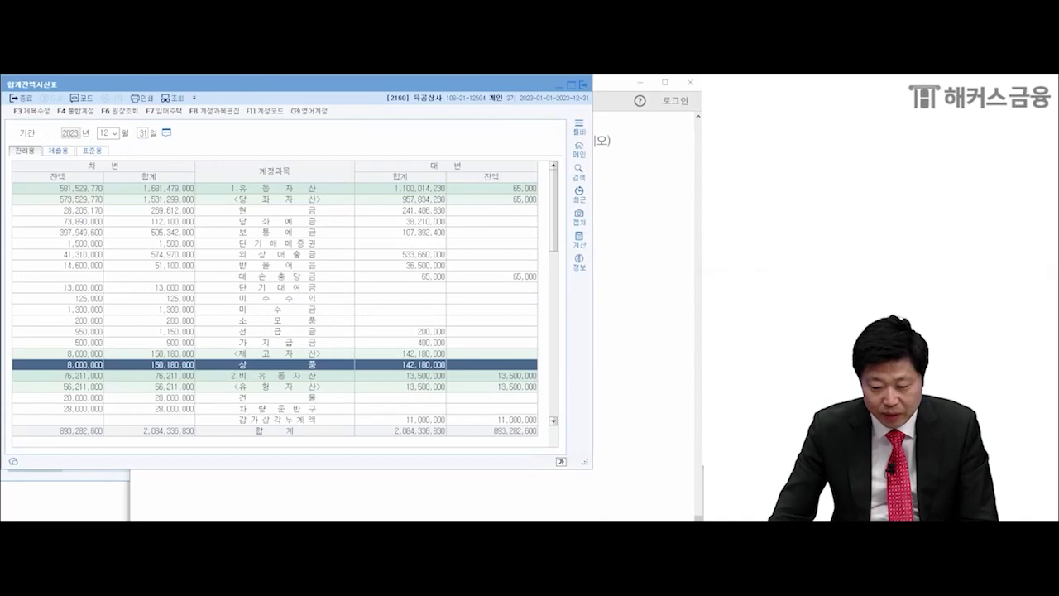
pyautogui.press('Escape')
pyautogui.click(463, 289)
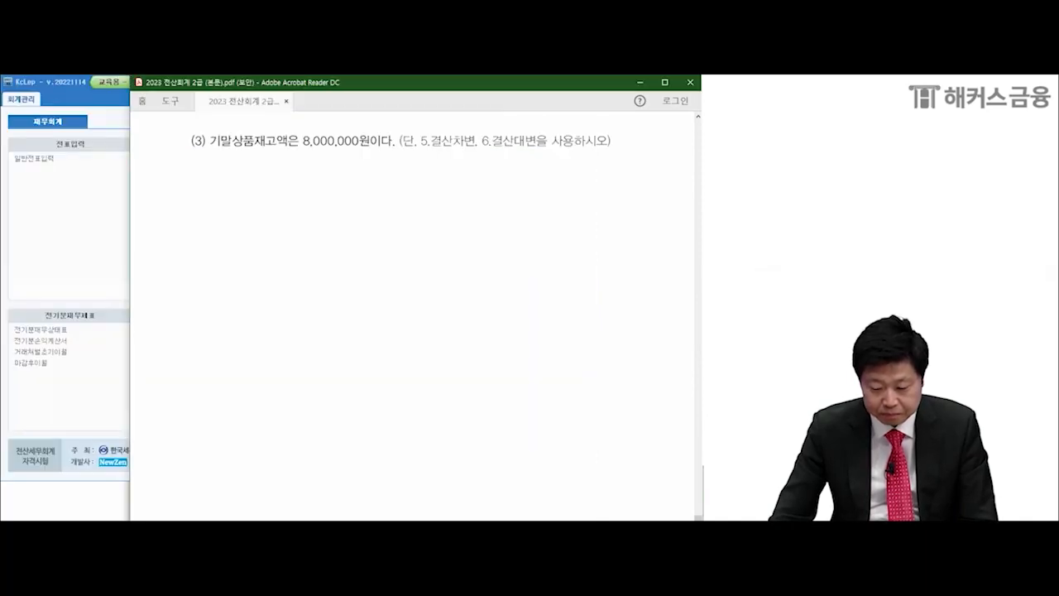
pyautogui.scroll(-3, 463, 290)
pyautogui.scroll(-10, 414, 314)
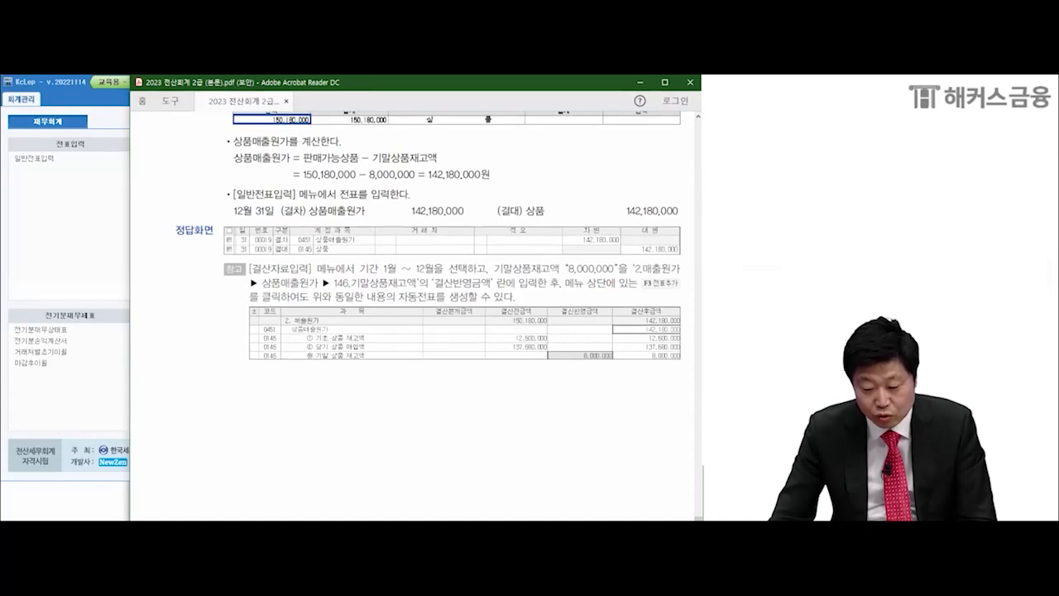
pyautogui.scroll(-10, 414, 315)
pyautogui.scroll(-2, 413, 314)
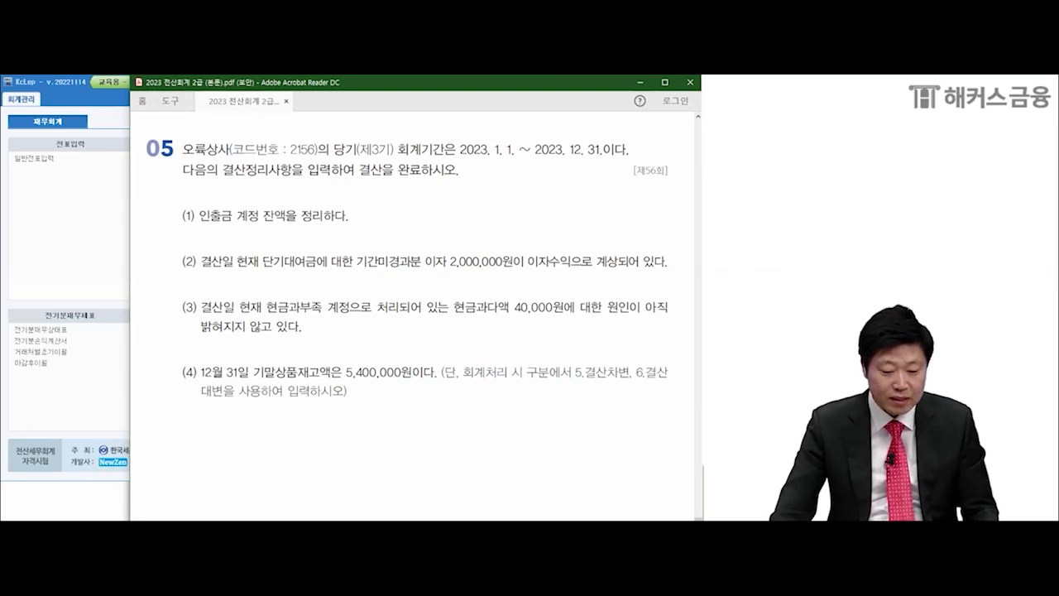
# Underline the company name and code of problem 05, circle the exam round 제56회, and erase both marks.
pyautogui.moveTo(180, 164); pyautogui.dragTo(320, 152)
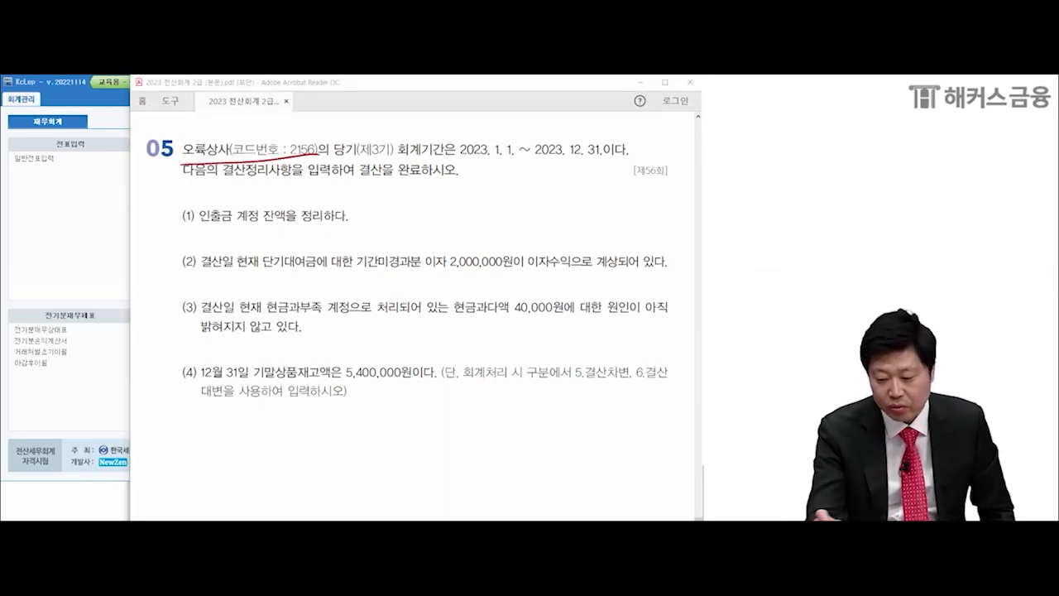
pyautogui.moveTo(642, 181); pyautogui.dragTo(658, 193)
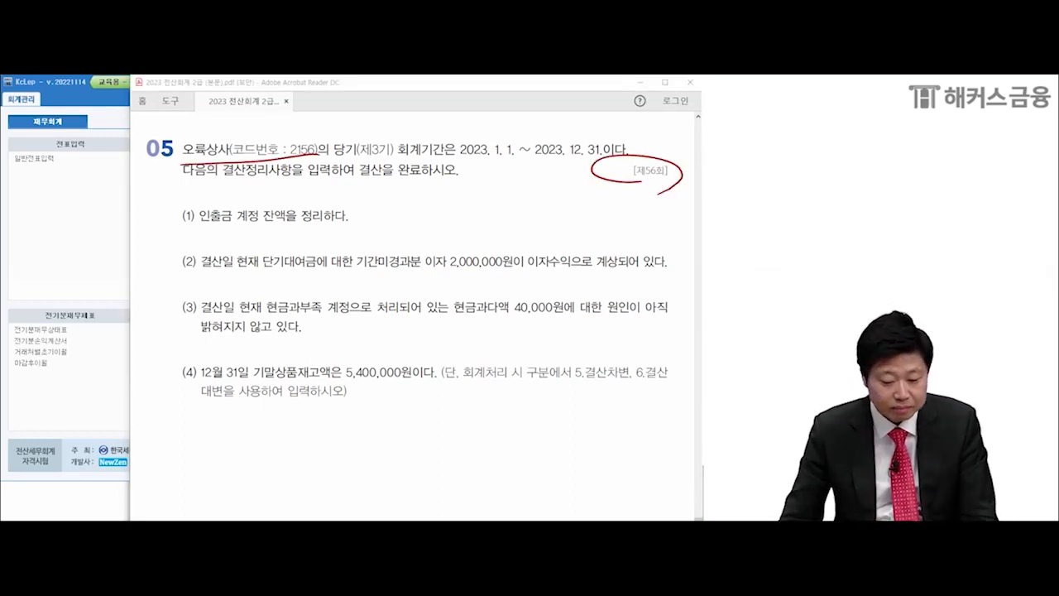
pyautogui.press('Escape')
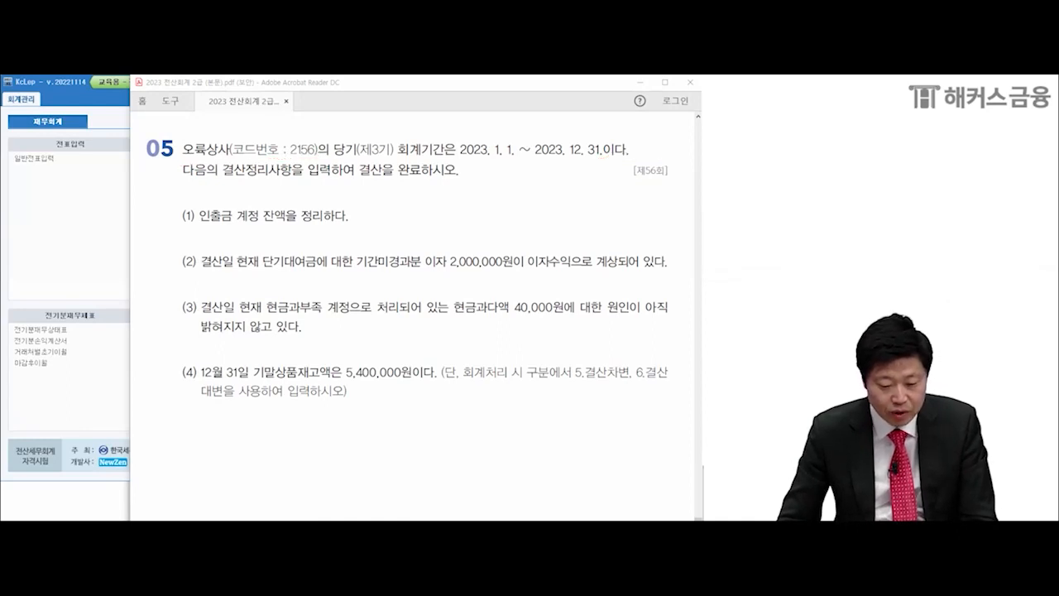
# Change the working company in KcLep to 2156 오륙상사 and bring adjusting items (1) to (4) of problem 05 into view in the PDF.
pyautogui.hotkey('alt', 'Tab')
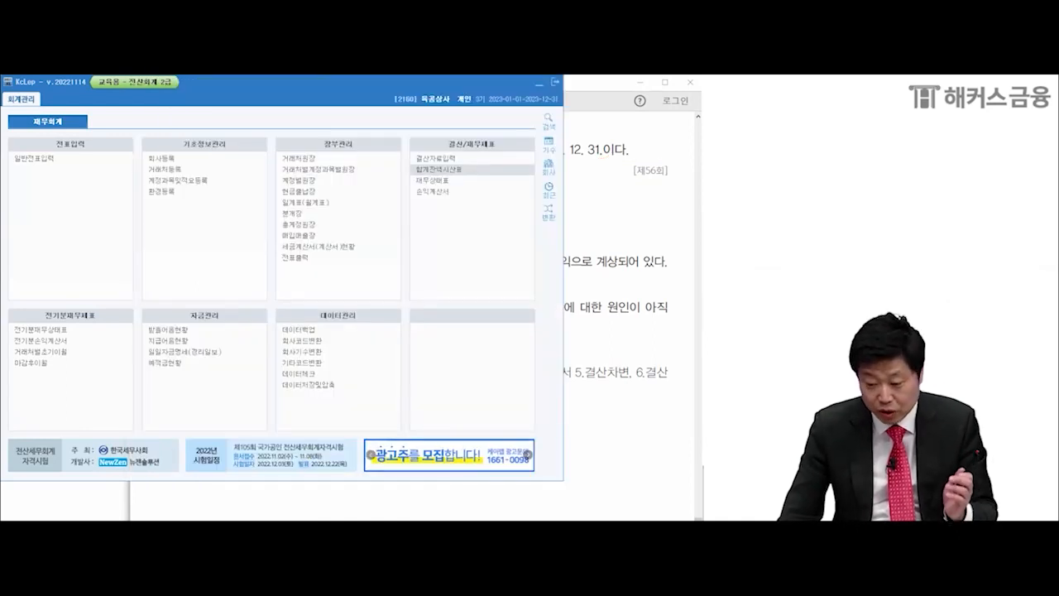
pyautogui.click(549, 168)
pyautogui.write('2156')
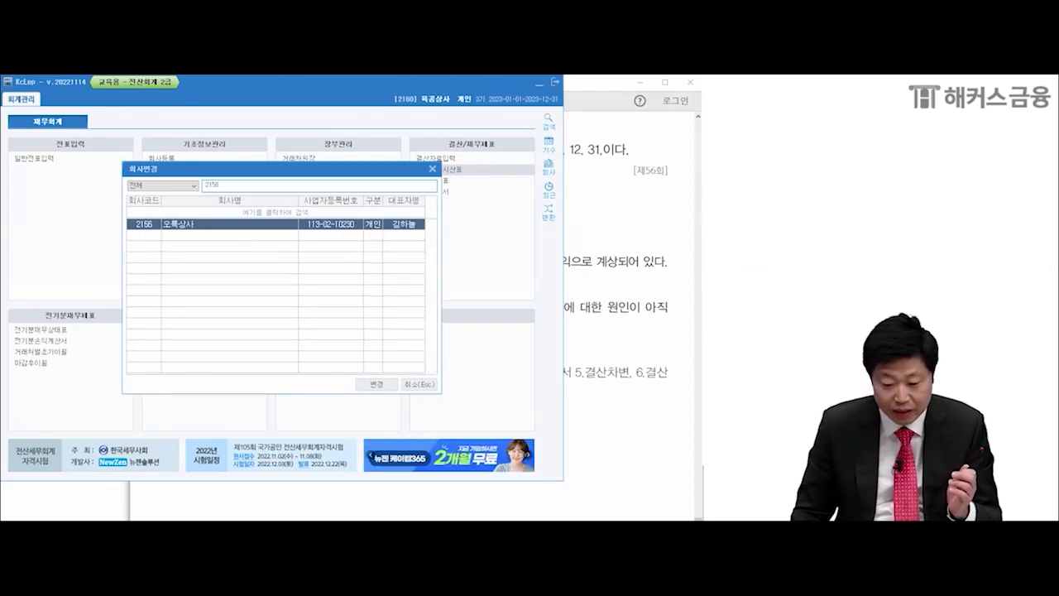
pyautogui.press('Return')
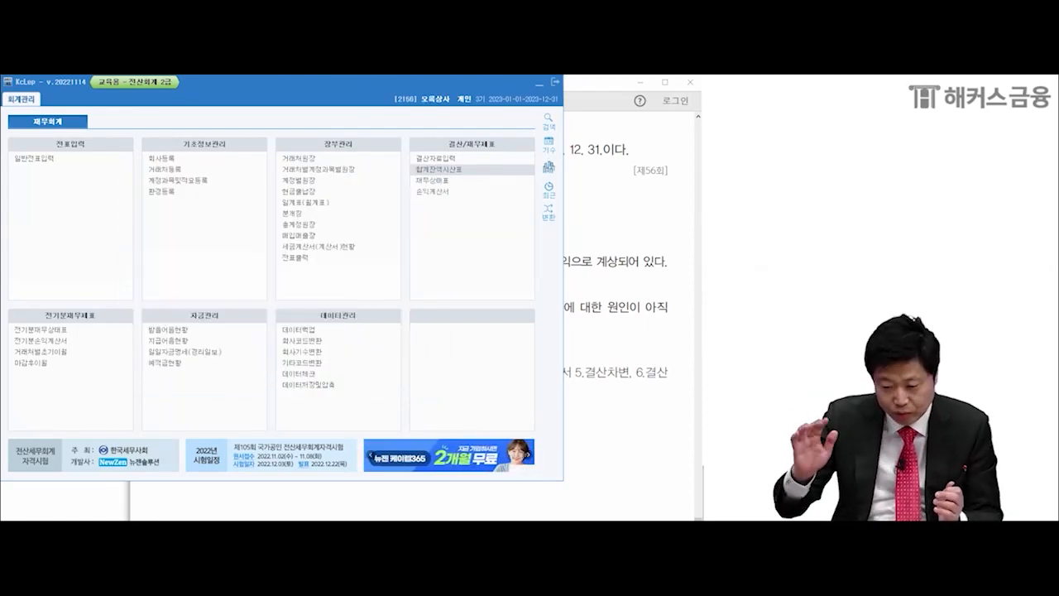
pyautogui.hotkey('alt', 'Tab')
pyautogui.scroll(-2, 413, 314)
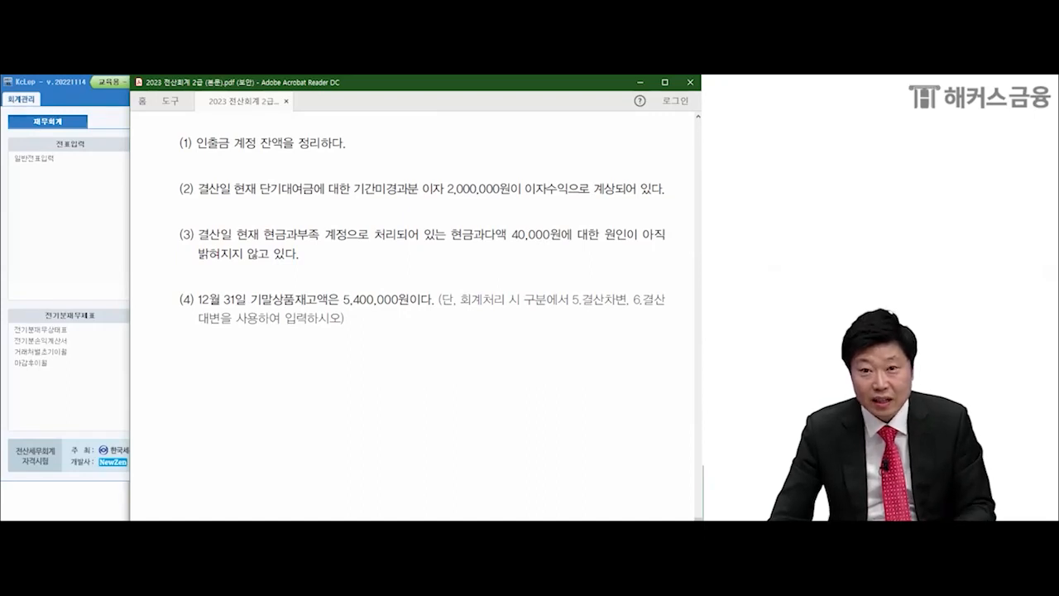
# In KcLep, open the trial balance for December, select the 인출금 row under 자본금 and circle its credit-side balance.
pyautogui.hotkey('alt', 'Tab')
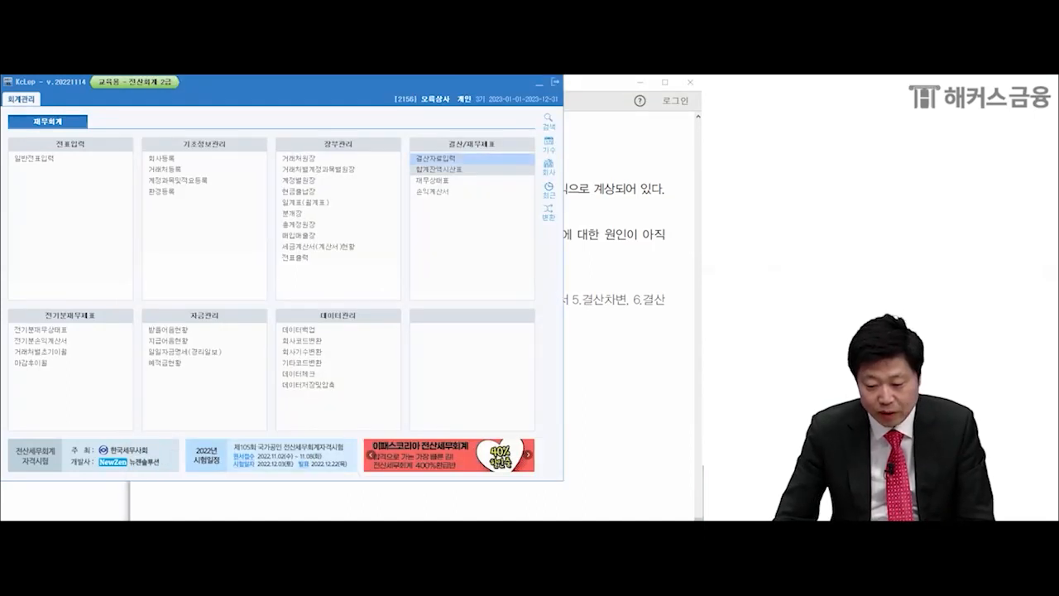
pyautogui.click(438, 168)
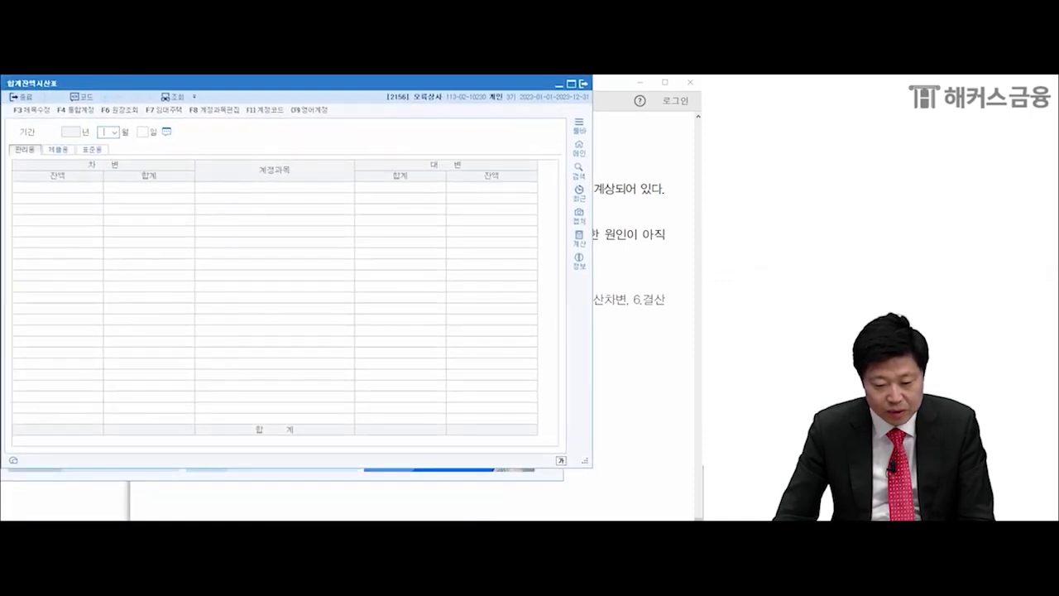
pyautogui.write('12')
pyautogui.press('Return')
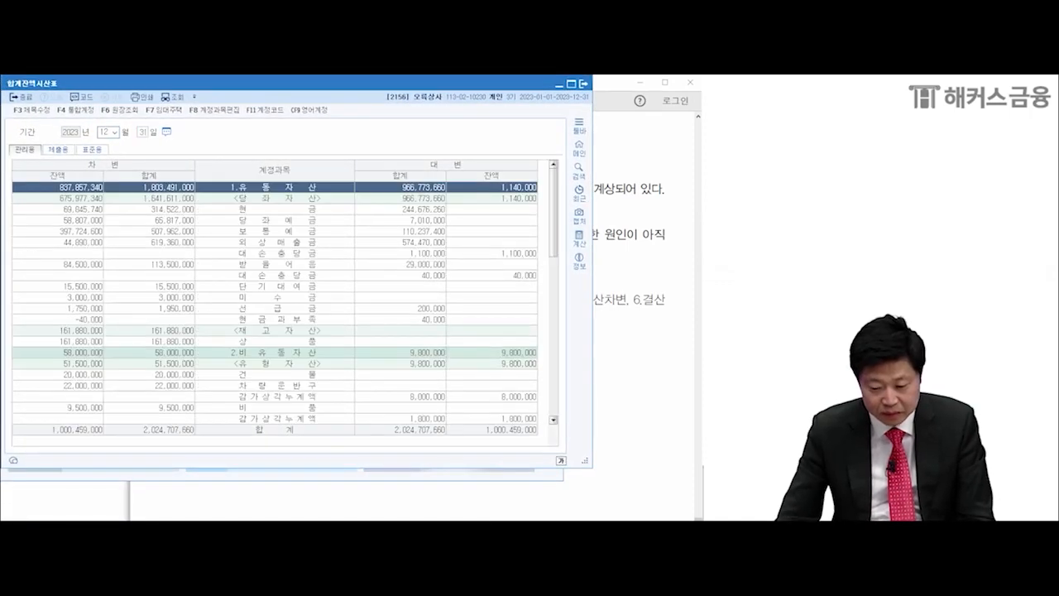
pyautogui.scroll(-6, 274, 303)
pyautogui.scroll(-1, 275, 302)
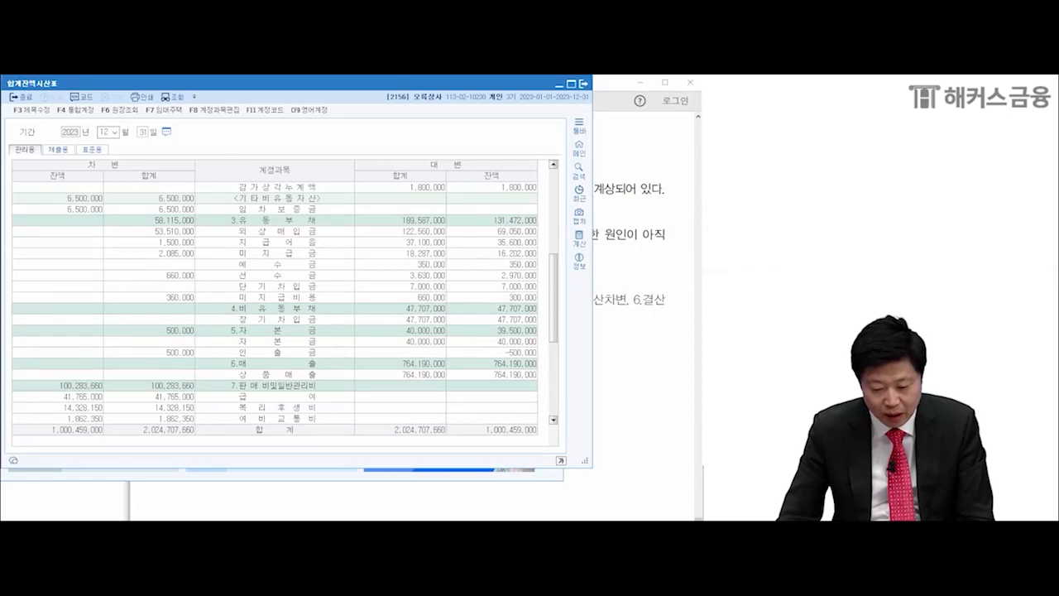
pyautogui.click(275, 352)
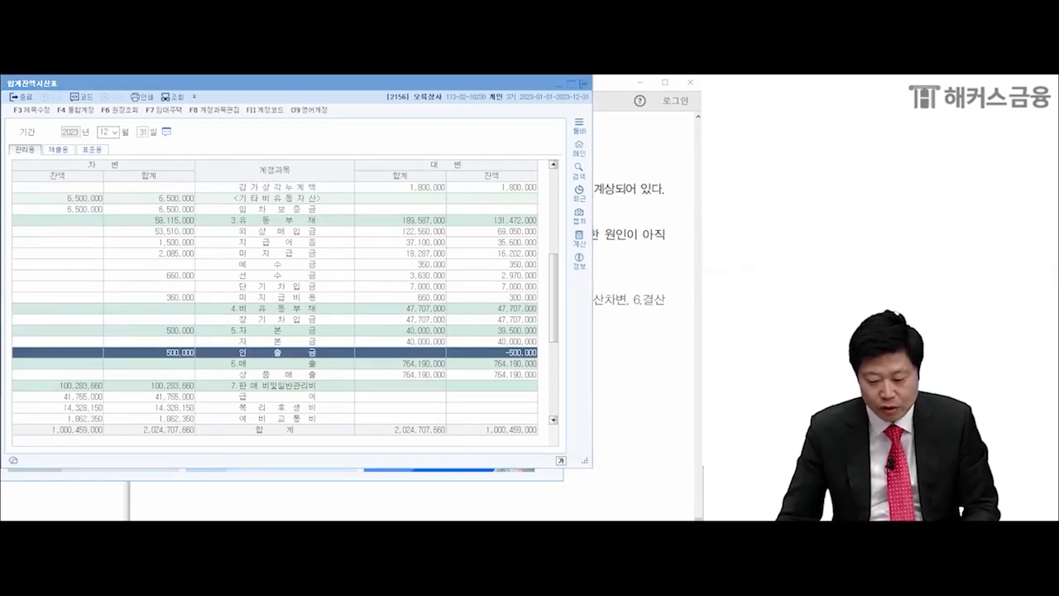
pyautogui.moveTo(545, 365); pyautogui.dragTo(556, 368)
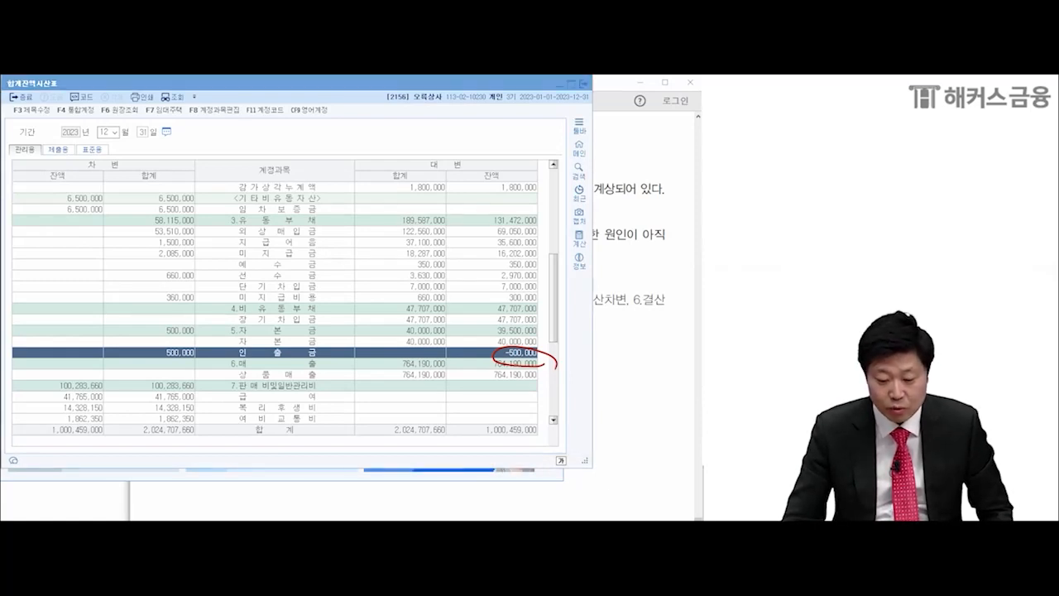
# Open the ledger of 0338 인출금, examine the vouchers behind the 01-01 and 11-15 entries, and close the ledger.
pyautogui.press('F6')
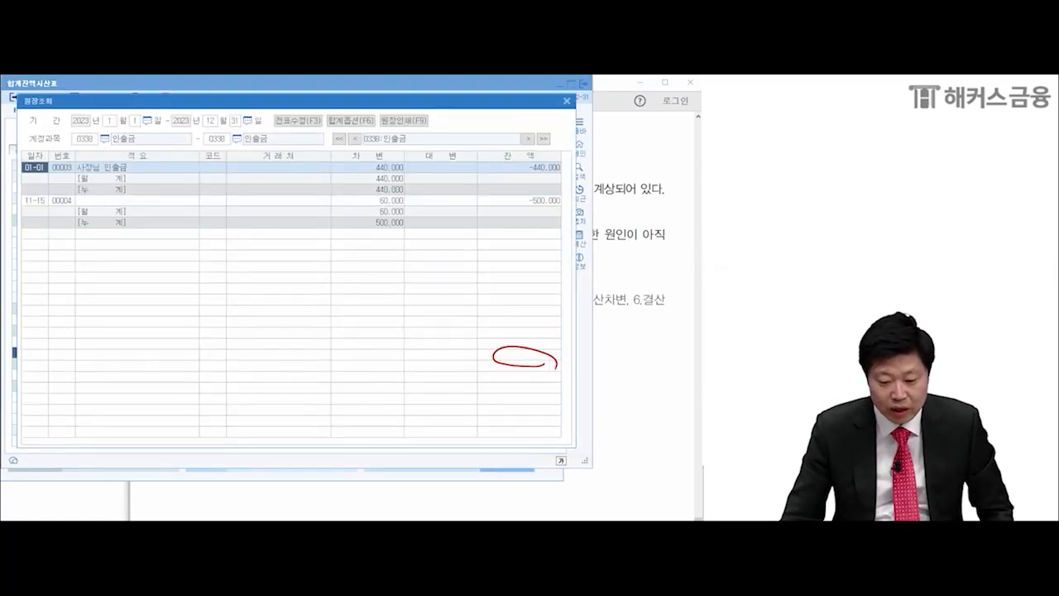
pyautogui.press('F3')
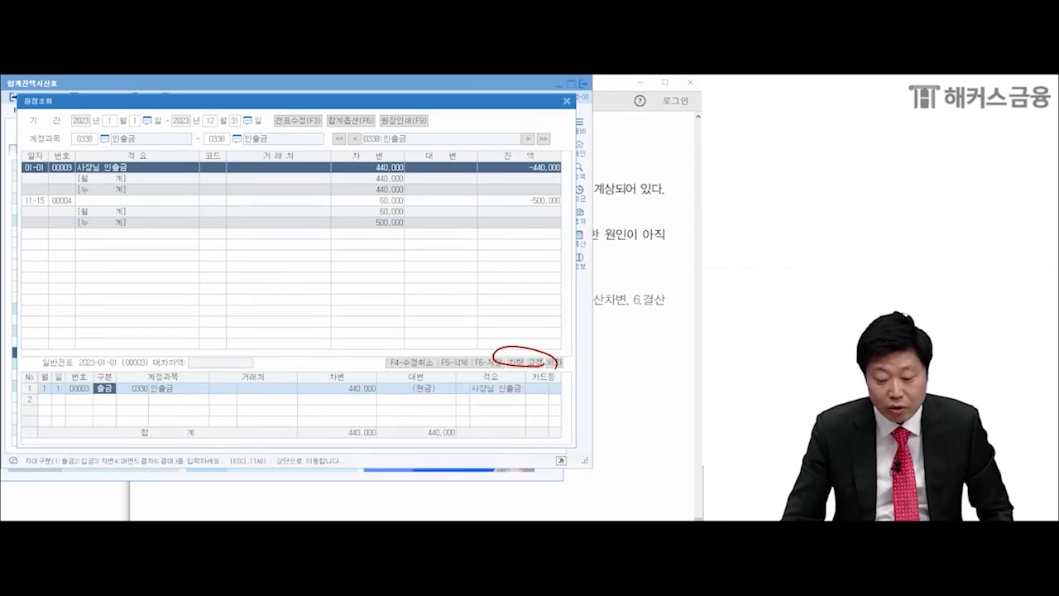
pyautogui.press('Escape')
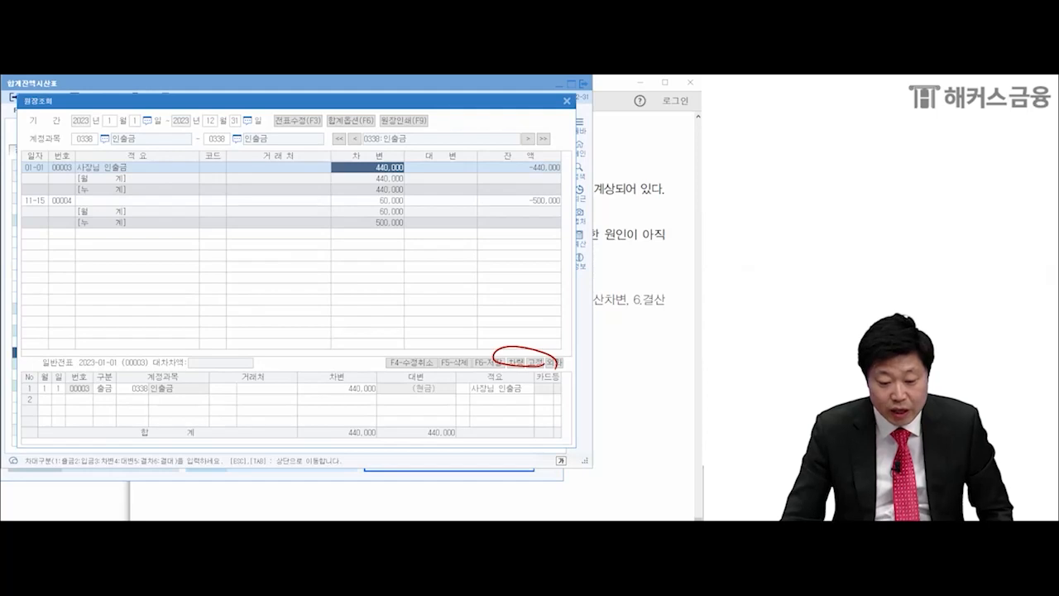
pyautogui.click(35, 200)
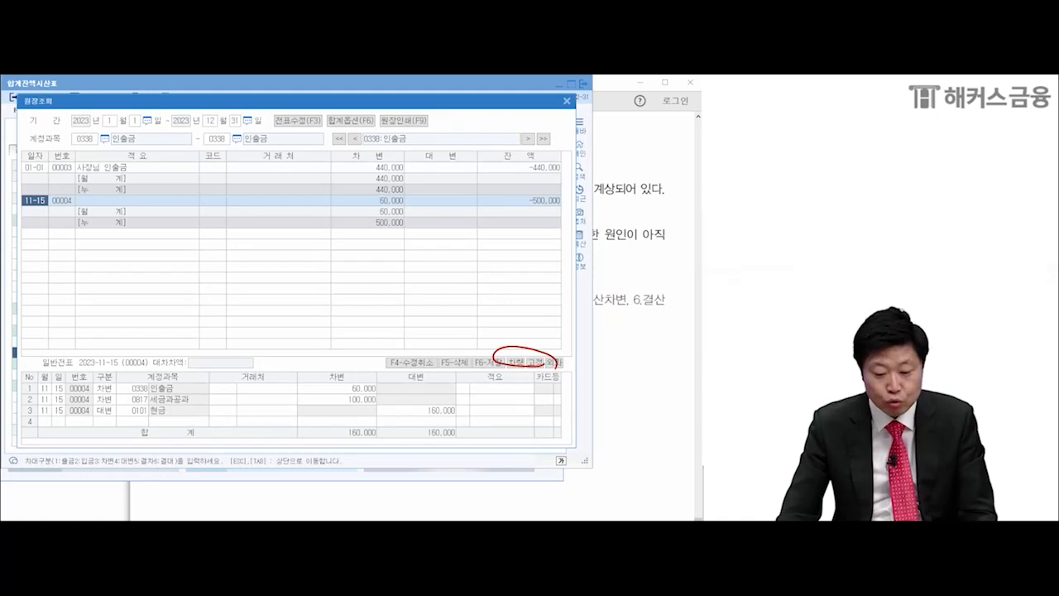
pyautogui.click(35, 167)
pyautogui.click(35, 200)
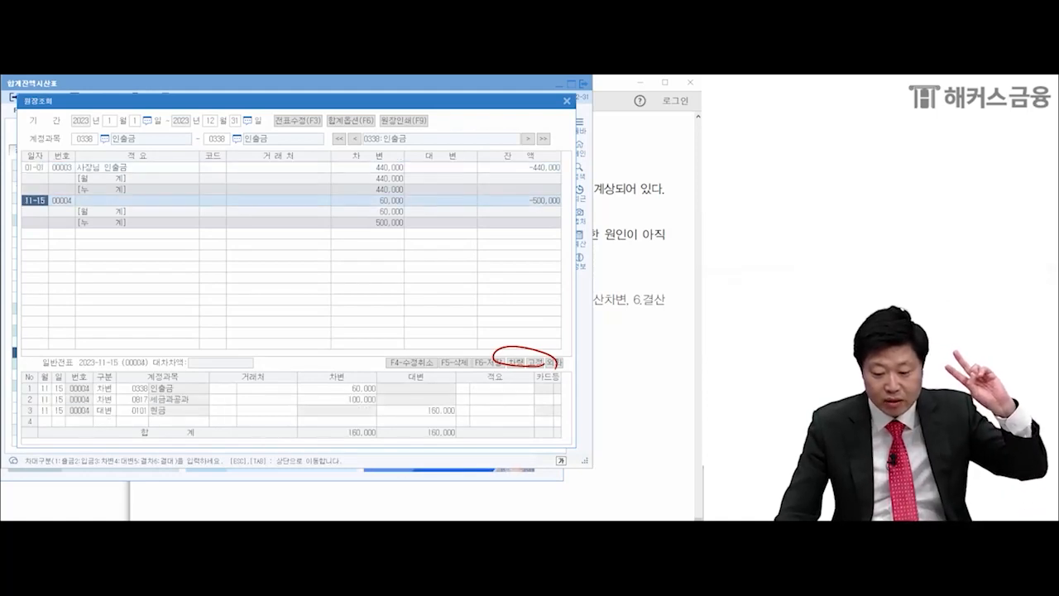
pyautogui.click(521, 201)
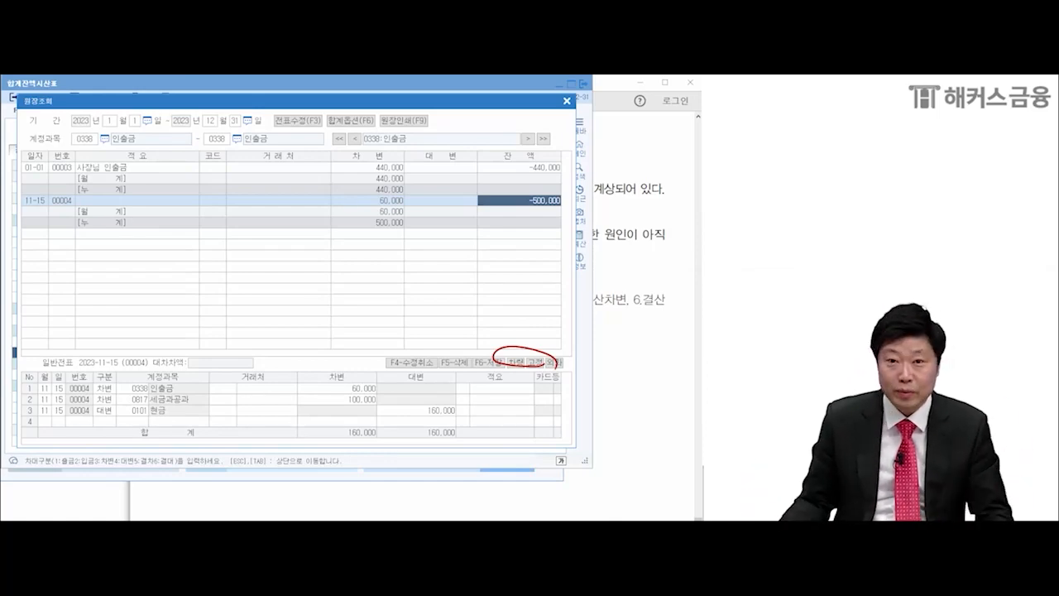
pyautogui.click(567, 101)
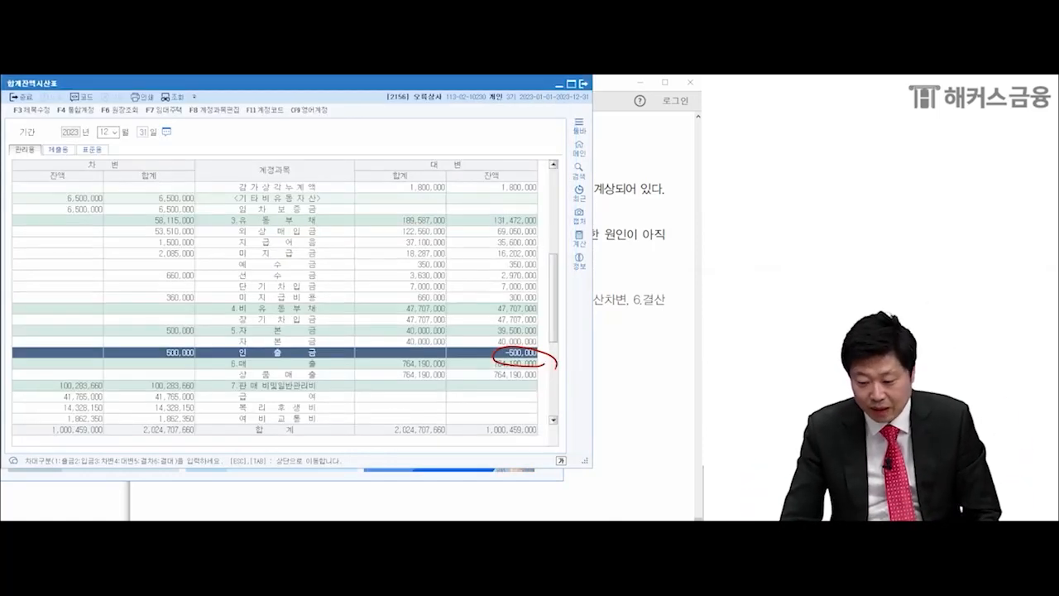
# Revisit the problem 05 items in the PDF, clear the circle, and replace the trial balance with general voucher entry in KcLep.
pyautogui.click(642, 149)
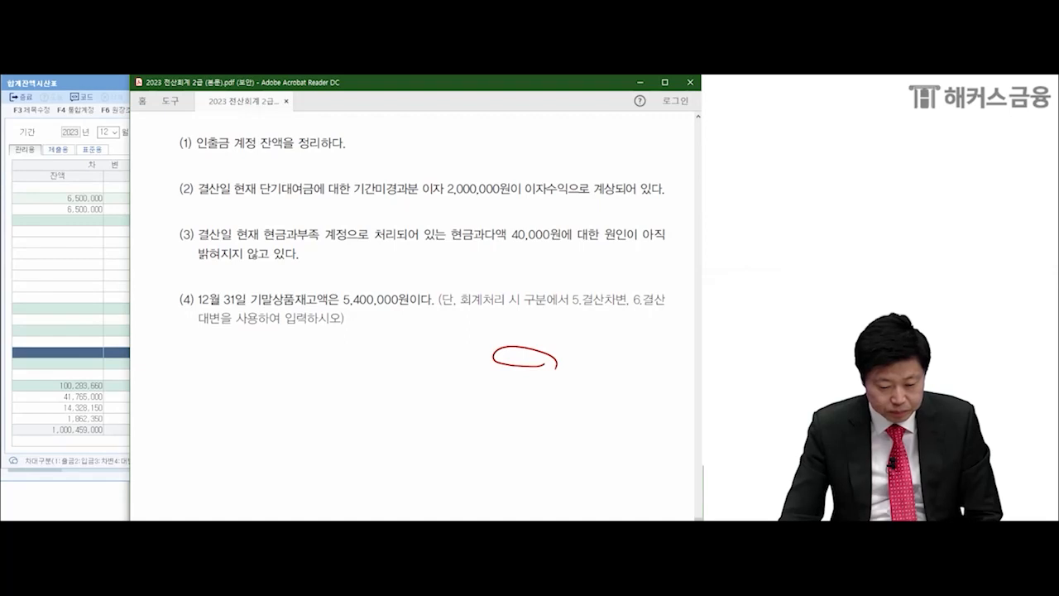
pyautogui.press('Escape')
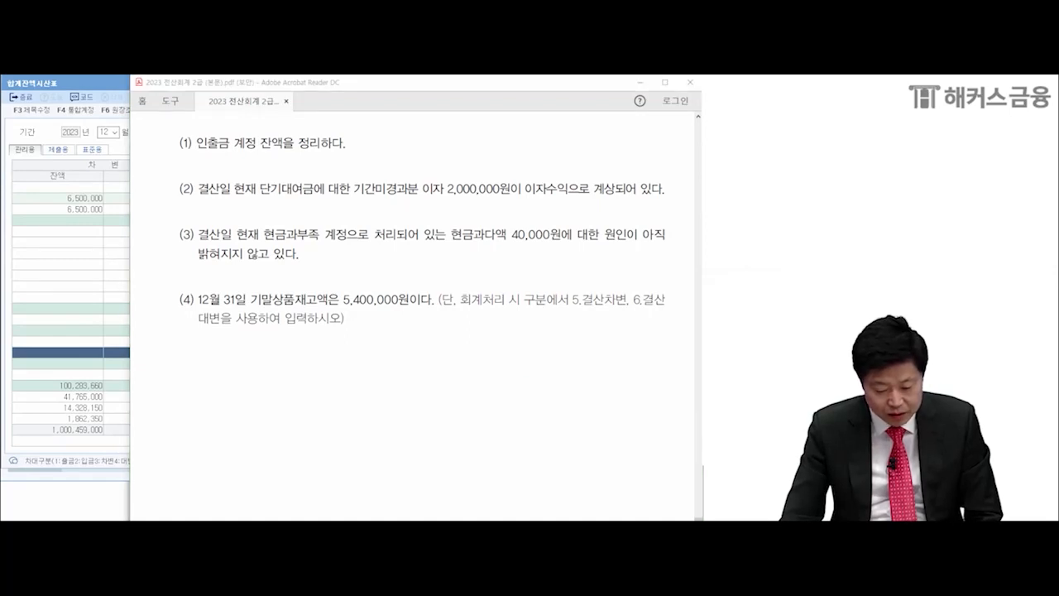
pyautogui.click(23, 96)
pyautogui.click(39, 158)
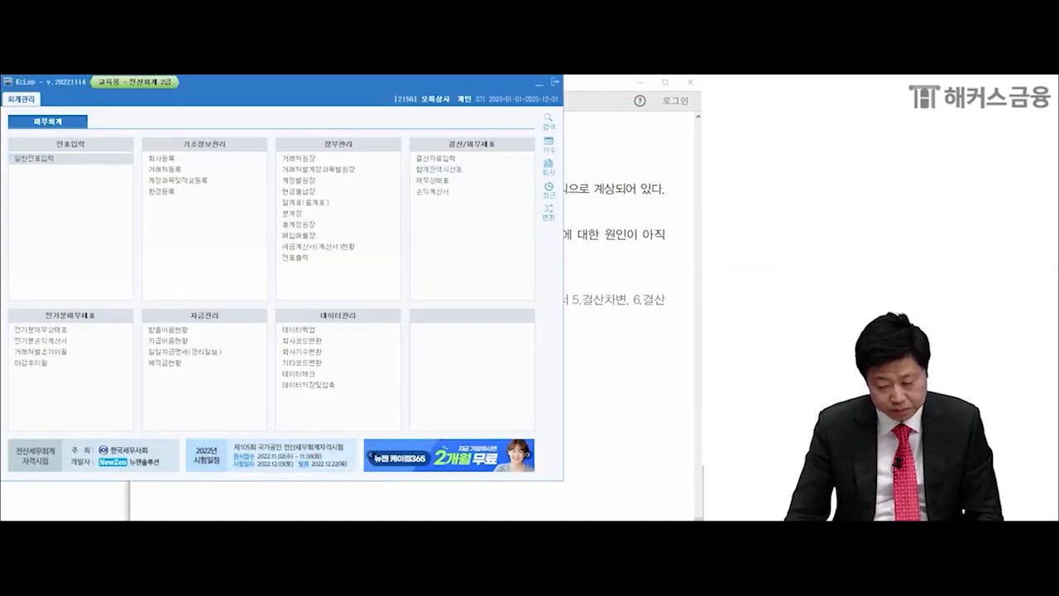
# In general voucher entry, enter a credit line dated December 31 for 0338 인출금 with an amount of 500,000.
pyautogui.write('1231')
pyautogui.press('Return')
pyautogui.write('3')
pyautogui.press('Return')
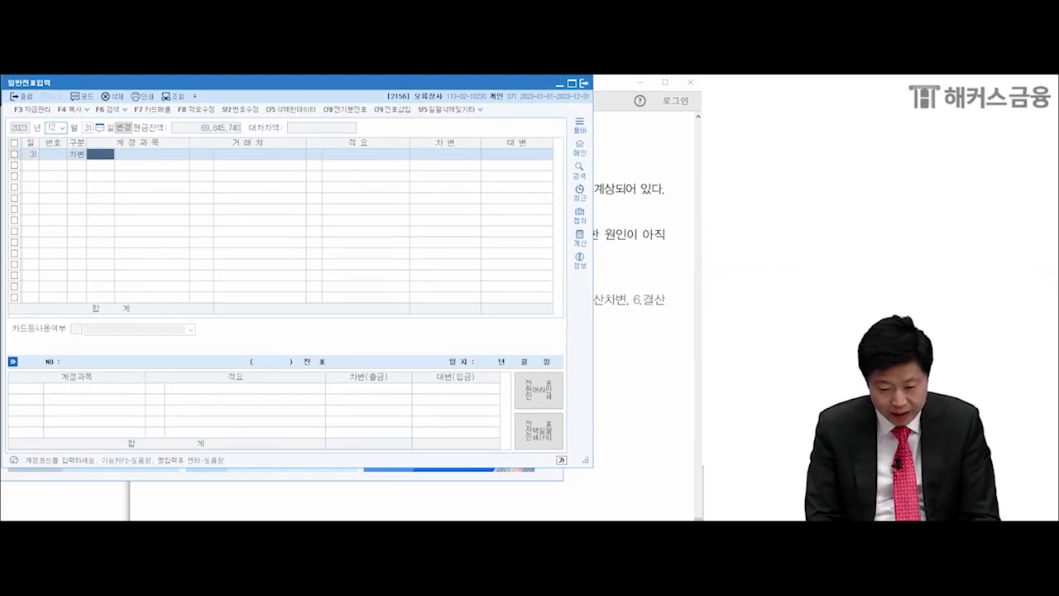
pyautogui.click(77, 155)
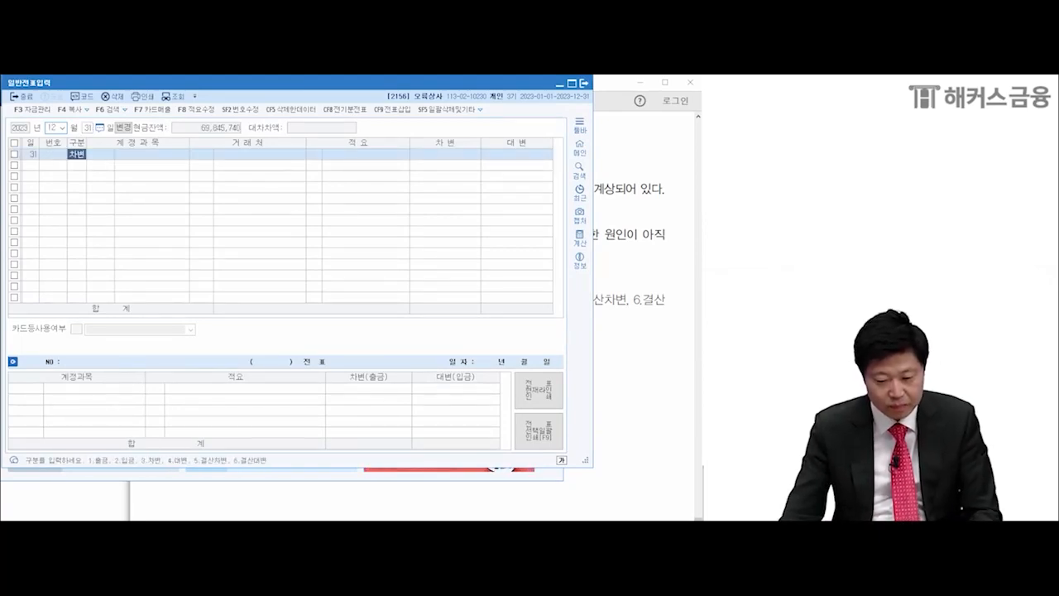
pyautogui.write('4')
pyautogui.press('Return')
pyautogui.write('인출금')
pyautogui.press('Return')
pyautogui.press('Return')
pyautogui.press('Return')
pyautogui.press('Return')
pyautogui.hotkey('alt', 'Tab')
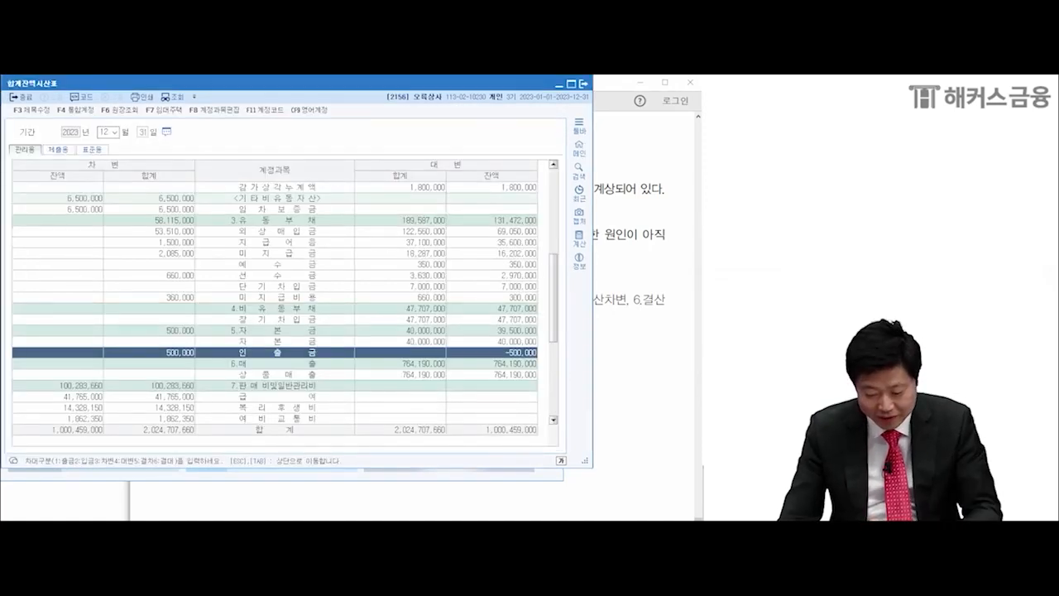
pyautogui.hotkey('alt', 'Tab')
pyautogui.write('500000')
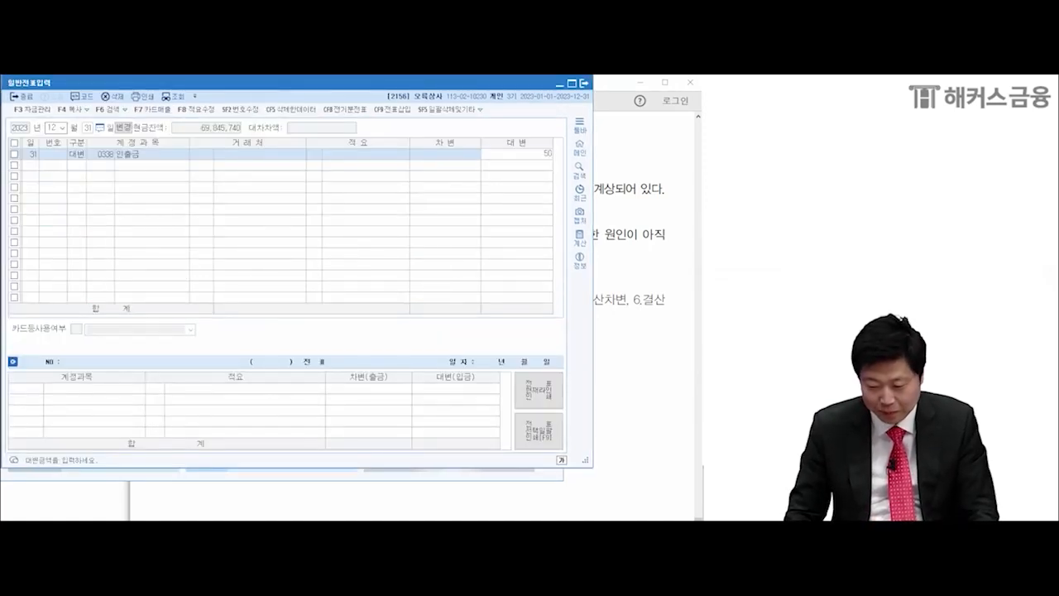
pyautogui.press('Return')
# Add the balancing debit line to account 0331 자본금 for 500,000 on the same voucher.
pyautogui.write('3')
pyautogui.press('Return')
pyautogui.write('자본')
pyautogui.press('Return')
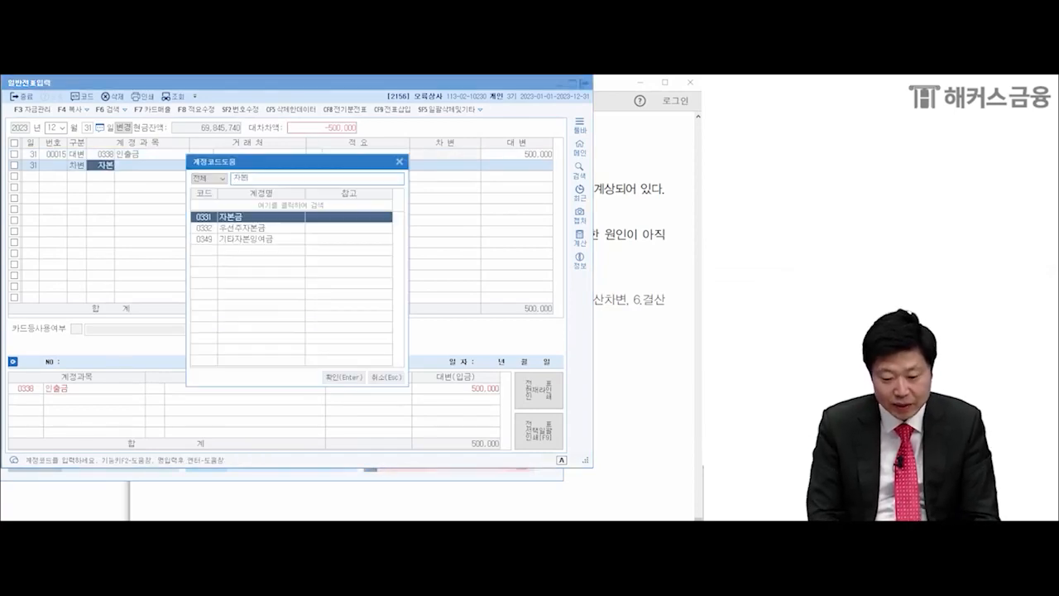
pyautogui.press('Return')
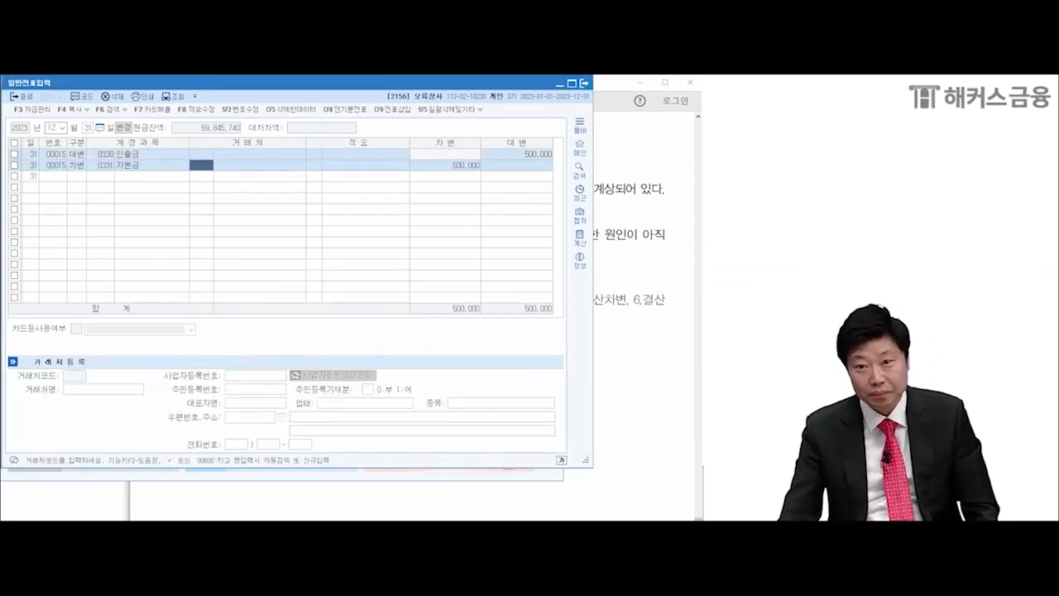
# Return to the December trial balance, refresh it, mark the 인출금 row and its credit-side balance, and clear the marks.
pyautogui.press('Escape')
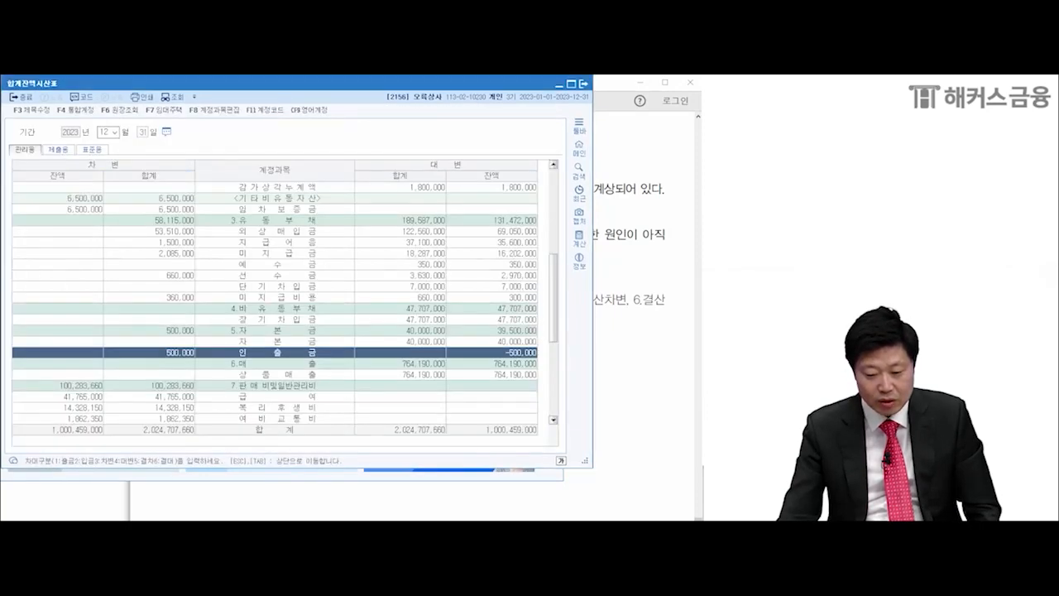
pyautogui.click(173, 96)
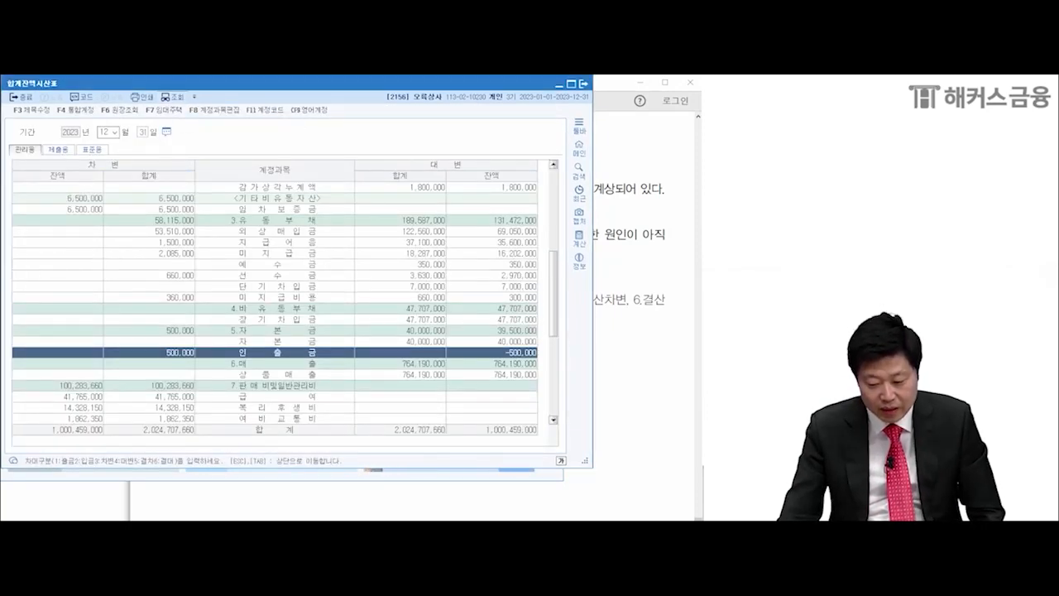
pyautogui.scroll(-8, 275, 302)
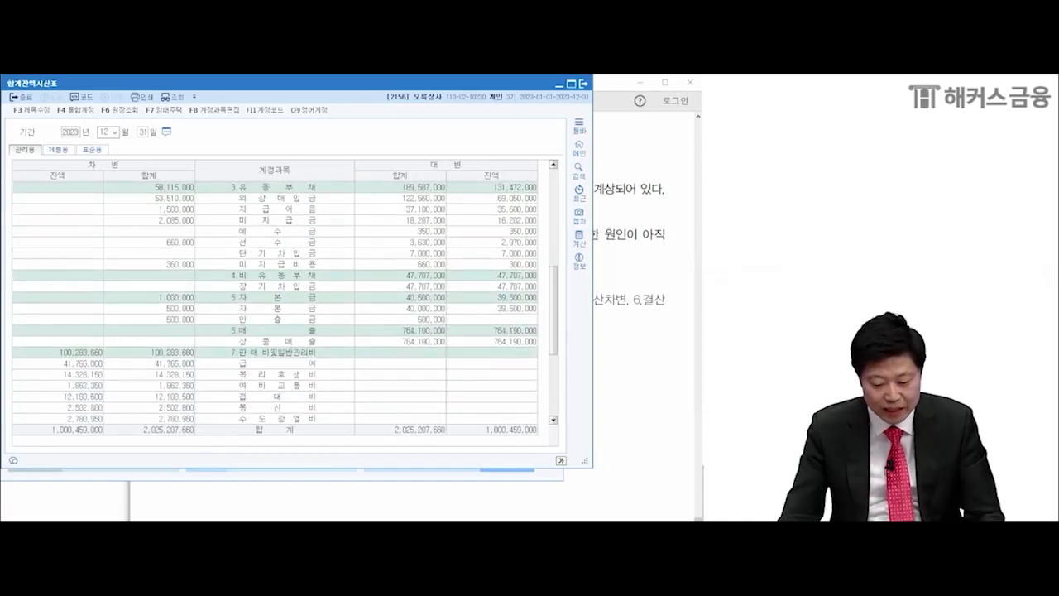
pyautogui.click(277, 242)
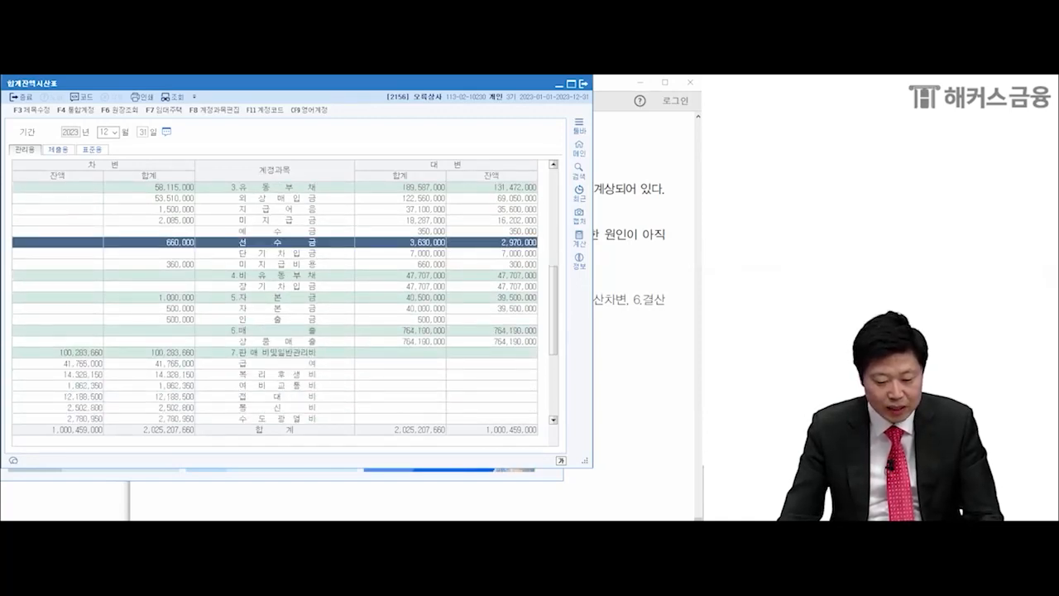
pyautogui.moveTo(331, 320); pyautogui.dragTo(336, 330)
pyautogui.moveTo(525, 314)
pyautogui.mouseDown()
pyautogui.moveTo(527, 325)
pyautogui.moveTo(546, 307)
pyautogui.mouseUp()
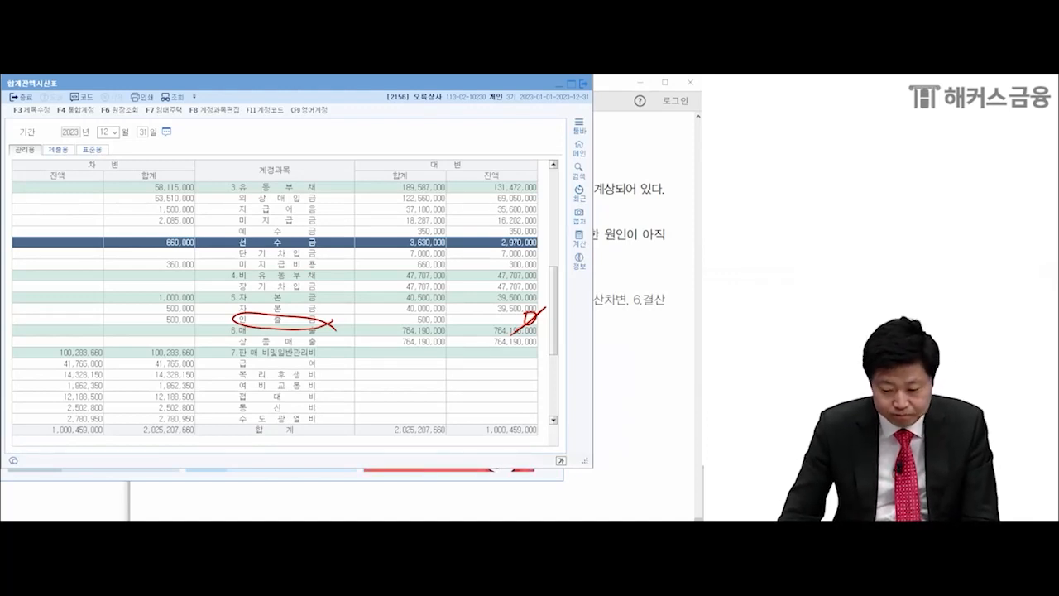
pyautogui.press('Escape')
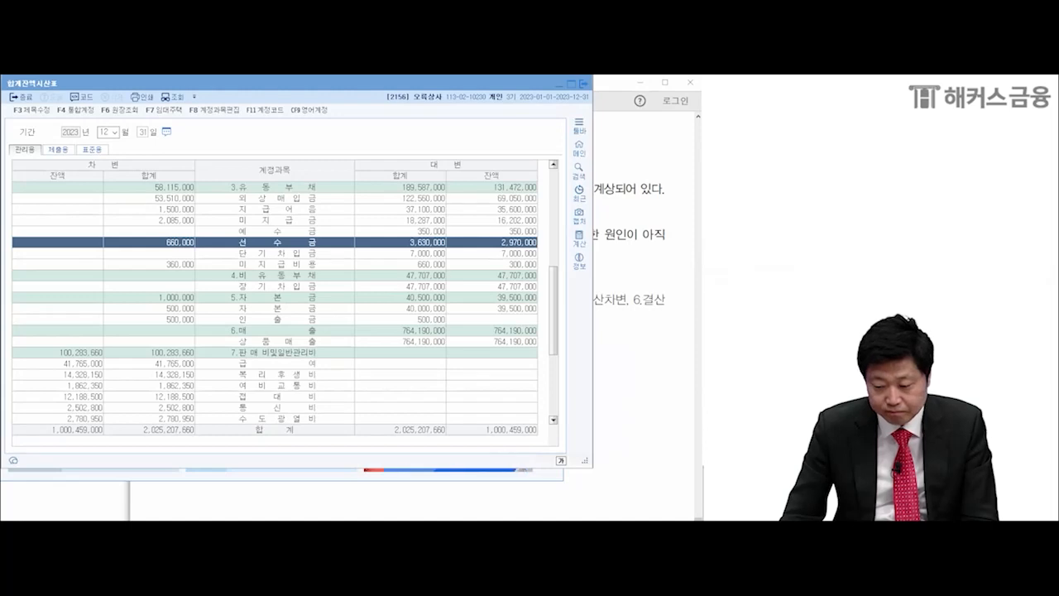
# Switch to the PDF's problem 05 and underline 기간미경과분, 2,000,000원 and 이자수익으로 계상되어 in item (2).
pyautogui.hotkey('alt', 'Tab')
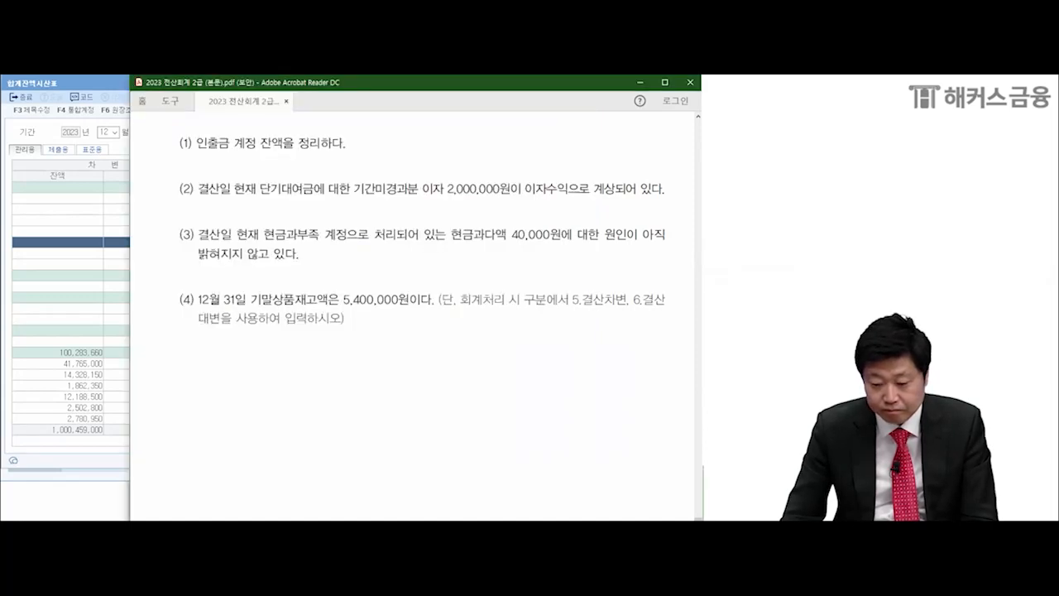
pyautogui.scroll(-2, 422, 217)
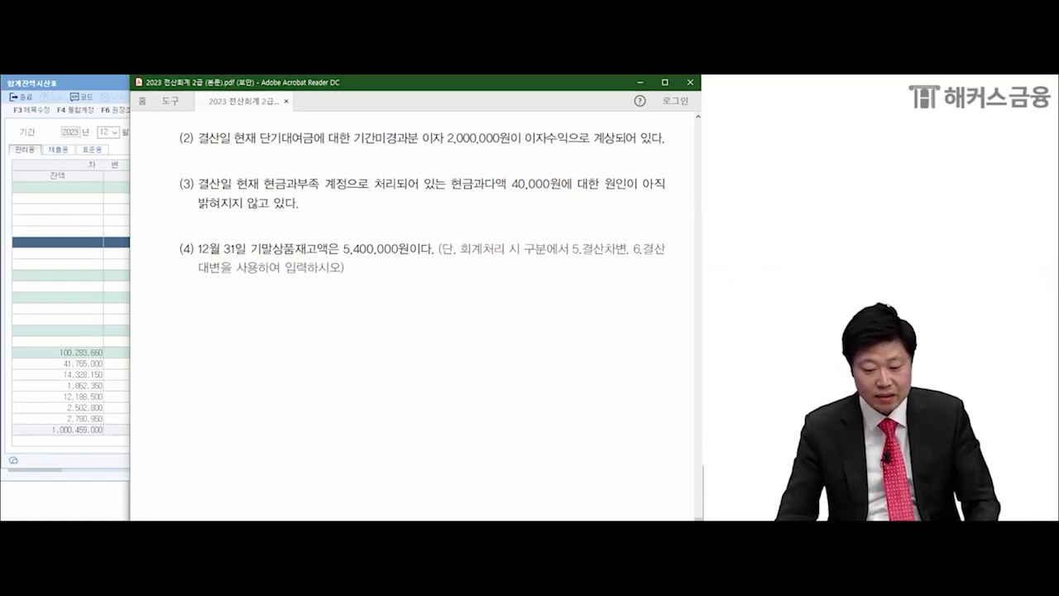
pyautogui.hotkey('alt', 'Tab')
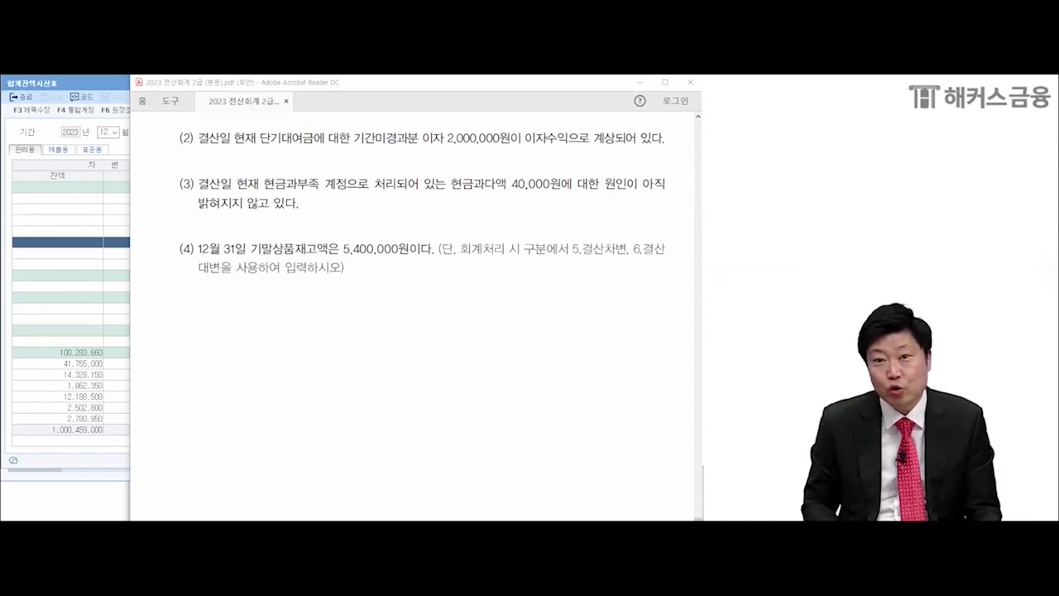
pyautogui.moveTo(528, 152); pyautogui.dragTo(631, 145)
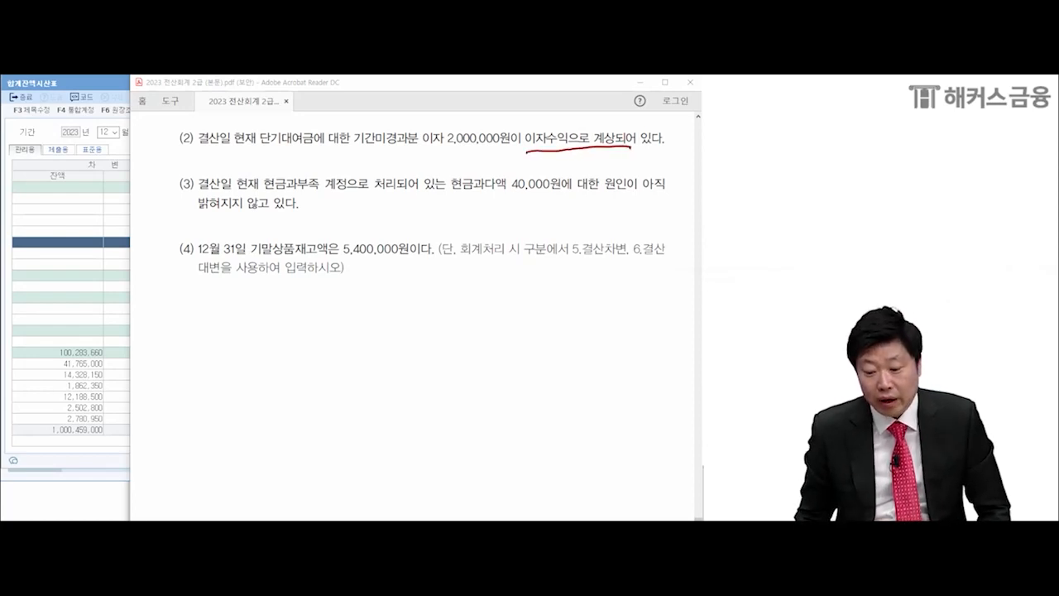
pyautogui.moveTo(350, 152); pyautogui.dragTo(520, 146)
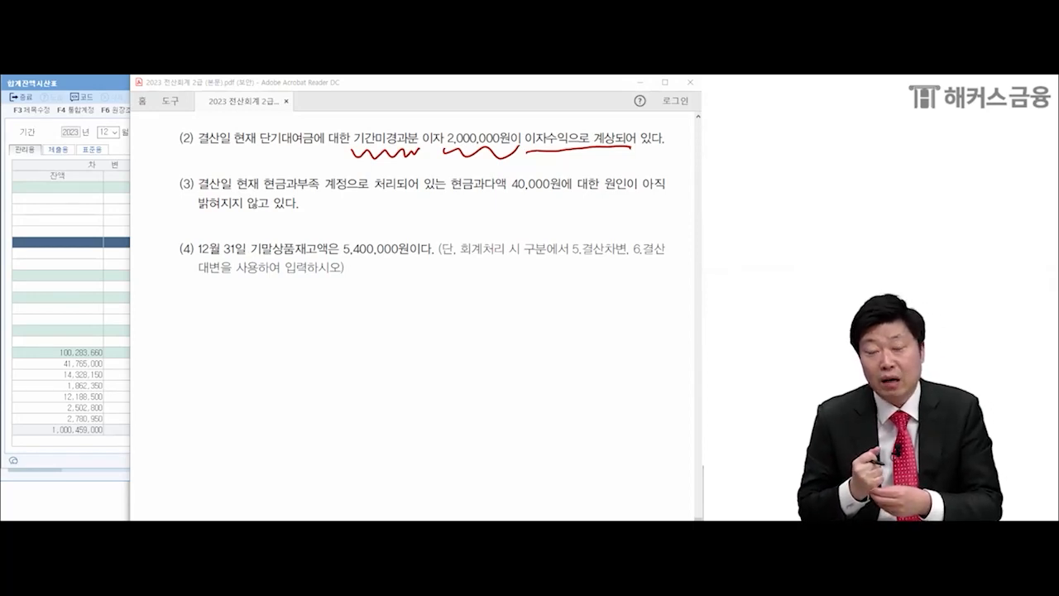
pyautogui.moveTo(527, 161); pyautogui.dragTo(566, 159)
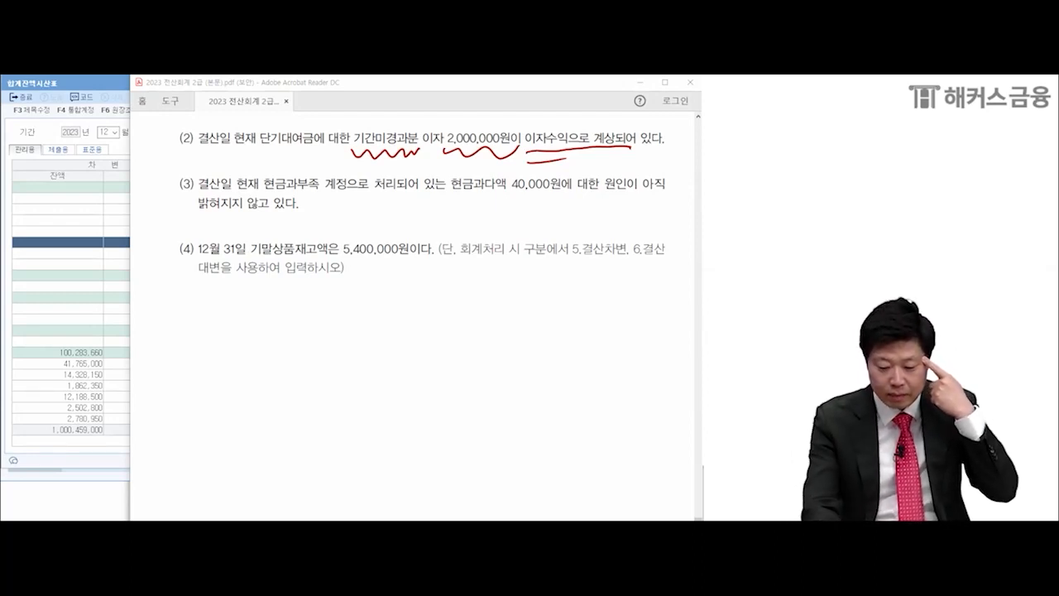
# Handwrite the debit side of the item (2) entry, (차) 이자수익 with its amount, in the blank area below the problems.
pyautogui.moveTo(159, 339)
pyautogui.mouseDown()
pyautogui.moveTo(154, 387)
pyautogui.moveTo(176, 363)
pyautogui.moveTo(179, 374)
pyautogui.mouseUp()
pyautogui.moveTo(183, 336); pyautogui.dragTo(195, 374)
pyautogui.moveTo(198, 345)
pyautogui.mouseDown()
pyautogui.moveTo(204, 383)
pyautogui.moveTo(220, 357)
pyautogui.mouseUp()
pyautogui.moveTo(233, 333); pyautogui.dragTo(233, 391)
pyautogui.moveTo(245, 350); pyautogui.dragTo(267, 374)
pyautogui.moveTo(267, 322); pyautogui.dragTo(278, 382)
pyautogui.moveTo(283, 341)
pyautogui.mouseDown()
pyautogui.moveTo(296, 323)
pyautogui.moveTo(304, 332)
pyautogui.mouseUp()
pyautogui.moveTo(288, 356); pyautogui.dragTo(303, 374)
pyautogui.moveTo(318, 331); pyautogui.dragTo(319, 349)
pyautogui.moveTo(346, 313); pyautogui.dragTo(352, 379)
pyautogui.moveTo(366, 326); pyautogui.dragTo(380, 353)
pyautogui.moveTo(393, 341); pyautogui.dragTo(394, 349)
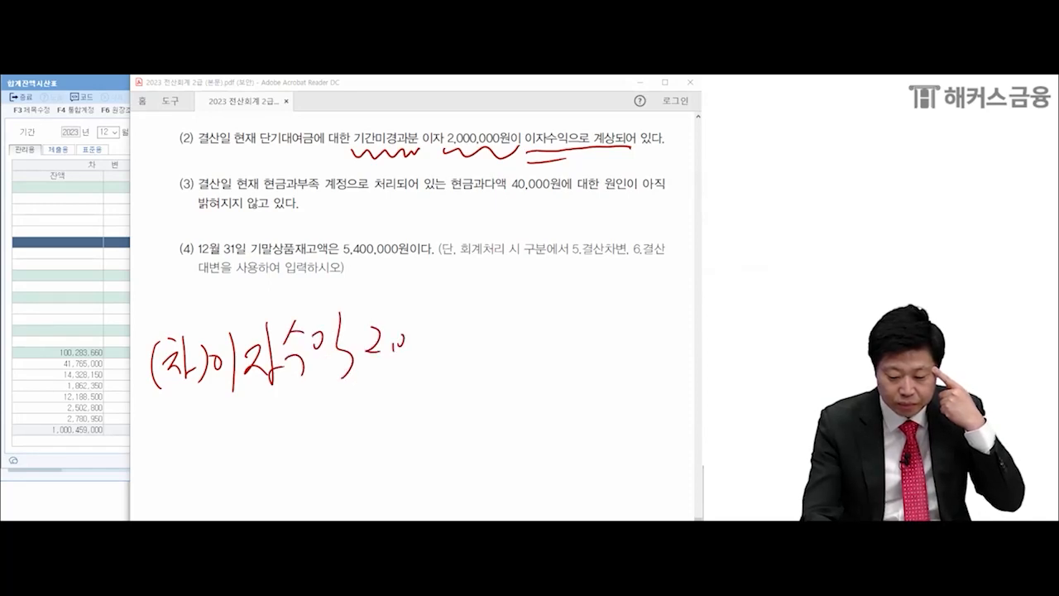
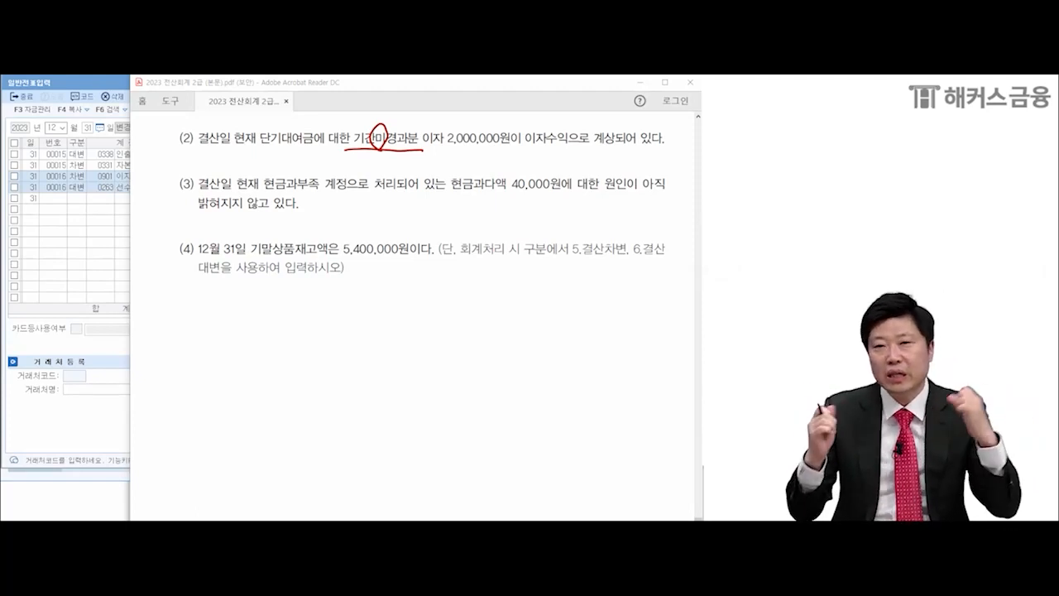
# Put quotation marks around the underlined 기간미경과분 in item (2) and clear all pen marks.
pyautogui.moveTo(345, 117); pyautogui.dragTo(342, 123)
pyautogui.moveTo(346, 118); pyautogui.dragTo(350, 123)
pyautogui.moveTo(417, 152); pyautogui.dragTo(420, 157)
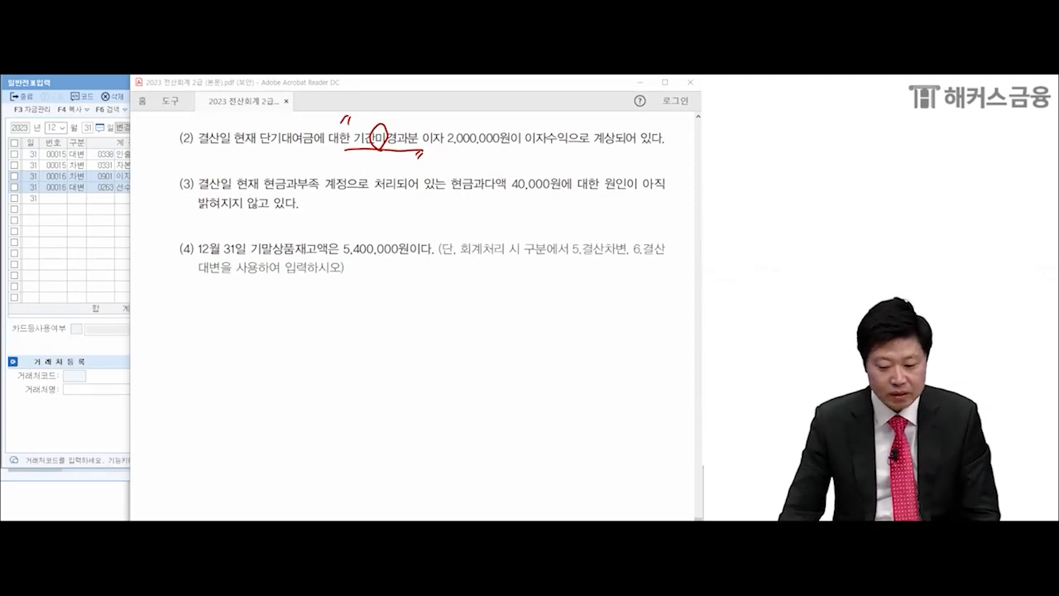
pyautogui.press('Escape')
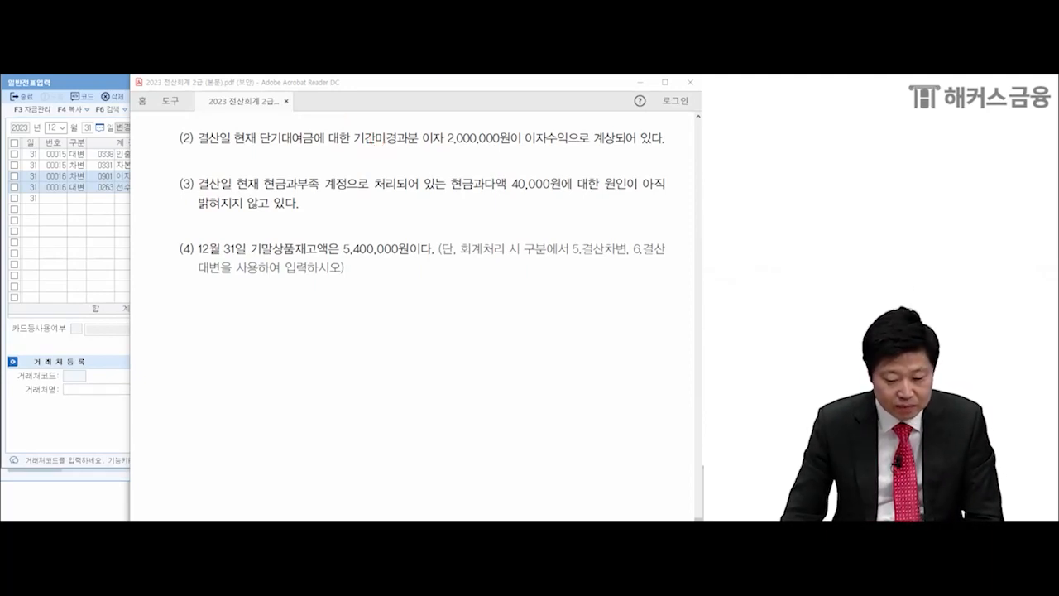
# Bring item (3) to the top of the PDF view and underline 현금과다액 and 40,000원.
pyautogui.scroll(-1, 414, 314)
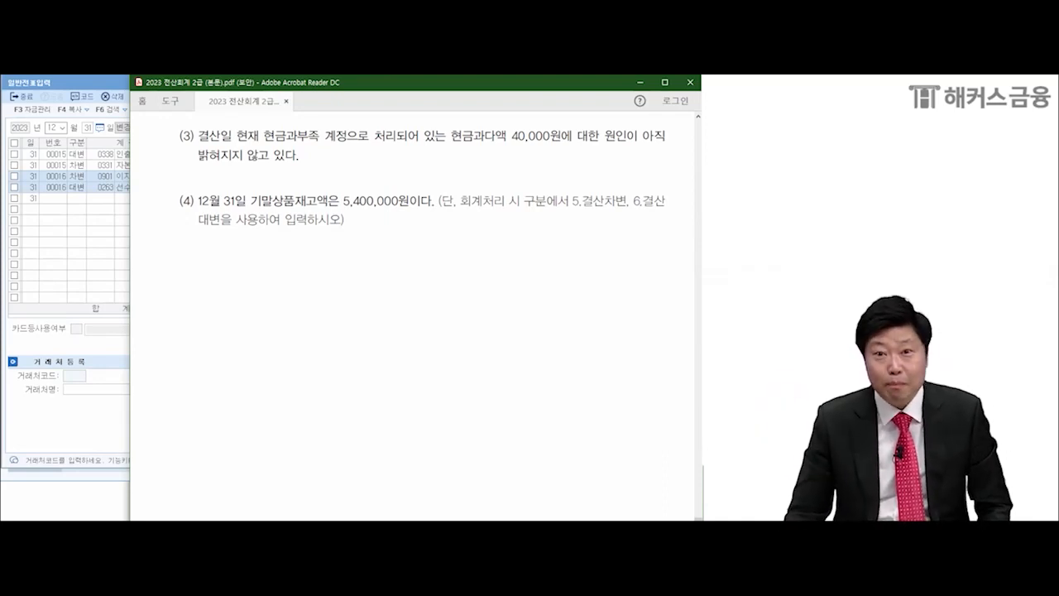
pyautogui.hotkey('alt', 'Tab')
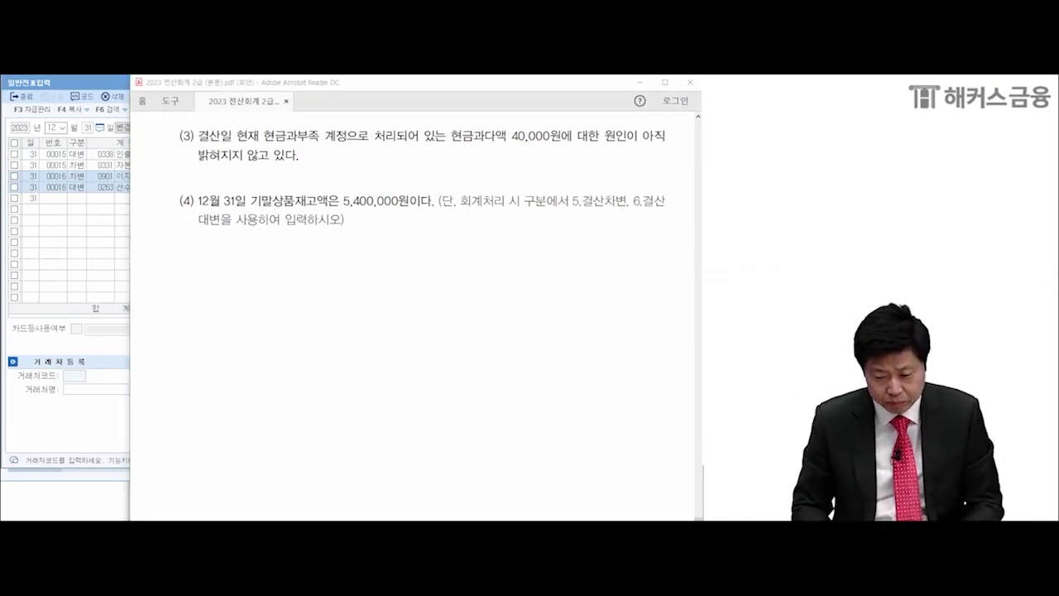
pyautogui.moveTo(455, 151); pyautogui.dragTo(555, 147)
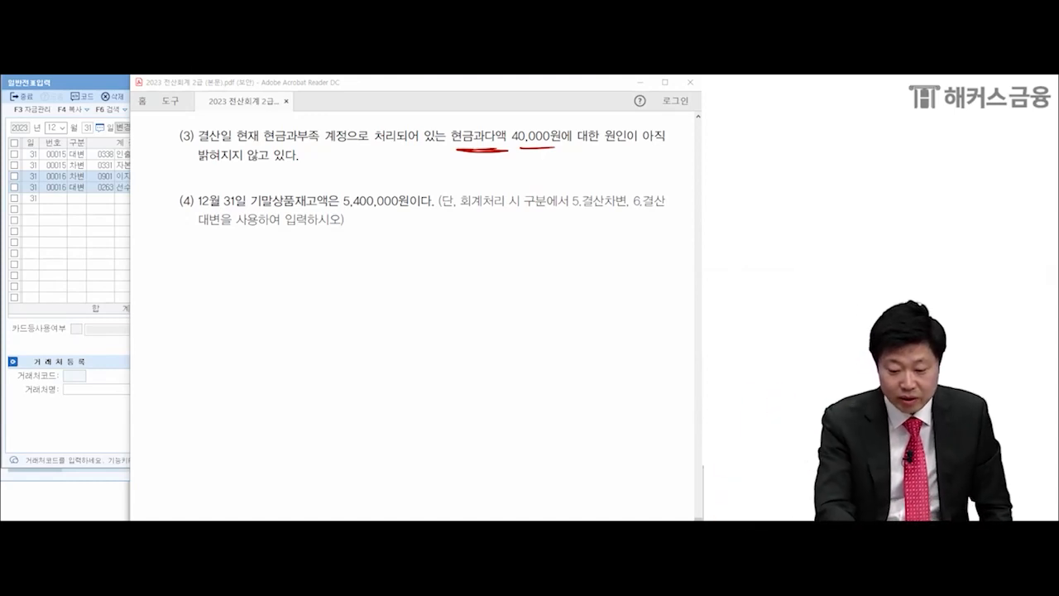
# Handwrite a circled 기중 label with the debit (차) 현금 40,000 below the problems, and underline the debit.
pyautogui.moveTo(82, 266); pyautogui.dragTo(88, 292)
pyautogui.moveTo(111, 252); pyautogui.dragTo(111, 295)
pyautogui.moveTo(124, 255)
pyautogui.mouseDown()
pyautogui.moveTo(123, 269)
pyautogui.moveTo(143, 272)
pyautogui.mouseUp()
pyautogui.moveTo(135, 276)
pyautogui.mouseDown()
pyautogui.moveTo(135, 288)
pyautogui.moveTo(169, 292)
pyautogui.mouseUp()
pyautogui.moveTo(195, 247)
pyautogui.mouseDown()
pyautogui.moveTo(196, 294)
pyautogui.moveTo(204, 261)
pyautogui.mouseUp()
pyautogui.moveTo(198, 273)
pyautogui.mouseDown()
pyautogui.moveTo(214, 291)
pyautogui.moveTo(227, 286)
pyautogui.mouseUp()
pyautogui.moveTo(235, 253)
pyautogui.mouseDown()
pyautogui.moveTo(239, 288)
pyautogui.moveTo(254, 252)
pyautogui.moveTo(250, 285)
pyautogui.mouseUp()
pyautogui.moveTo(256, 261); pyautogui.dragTo(272, 283)
pyautogui.moveTo(283, 257)
pyautogui.mouseDown()
pyautogui.moveTo(278, 283)
pyautogui.moveTo(300, 263)
pyautogui.mouseUp()
pyautogui.moveTo(282, 272); pyautogui.dragTo(295, 281)
pyautogui.moveTo(335, 250)
pyautogui.mouseDown()
pyautogui.moveTo(342, 268)
pyautogui.moveTo(329, 281)
pyautogui.mouseUp()
pyautogui.moveTo(347, 256)
pyautogui.mouseDown()
pyautogui.moveTo(346, 273)
pyautogui.moveTo(366, 276)
pyautogui.mouseUp()
pyautogui.moveTo(364, 263); pyautogui.dragTo(381, 273)
pyautogui.moveTo(382, 265); pyautogui.dragTo(397, 263)
pyautogui.moveTo(239, 301); pyautogui.dragTo(399, 285)
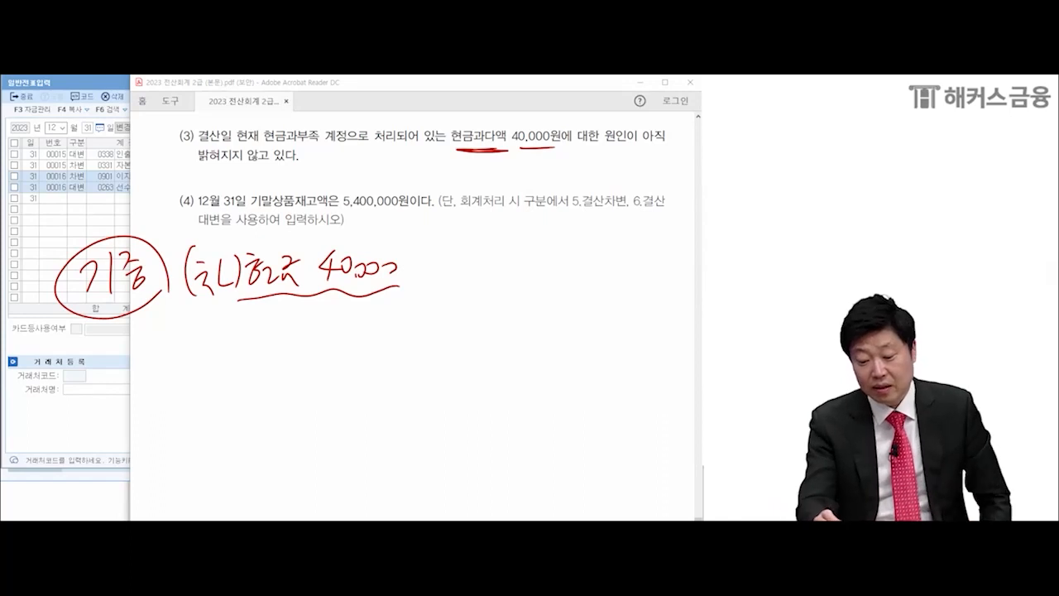
# Complete the handwritten 기중 entry with the credit side (대) 현금과부족 40,000.
pyautogui.moveTo(452, 260)
pyautogui.mouseDown()
pyautogui.moveTo(451, 295)
pyautogui.moveTo(476, 280)
pyautogui.mouseUp()
pyautogui.moveTo(480, 266); pyautogui.dragTo(488, 288)
pyautogui.moveTo(495, 261)
pyautogui.mouseDown()
pyautogui.moveTo(494, 295)
pyautogui.moveTo(515, 254)
pyautogui.moveTo(526, 283)
pyautogui.moveTo(538, 252)
pyautogui.moveTo(551, 285)
pyautogui.moveTo(566, 265)
pyautogui.moveTo(579, 278)
pyautogui.moveTo(594, 261)
pyautogui.moveTo(596, 285)
pyautogui.mouseUp()
pyautogui.moveTo(598, 245); pyautogui.dragTo(622, 266)
pyautogui.moveTo(606, 283); pyautogui.dragTo(613, 302)
pyautogui.moveTo(640, 260); pyautogui.dragTo(639, 282)
pyautogui.moveTo(647, 269); pyautogui.dragTo(680, 277)
pyautogui.moveTo(682, 275); pyautogui.dragTo(692, 278)
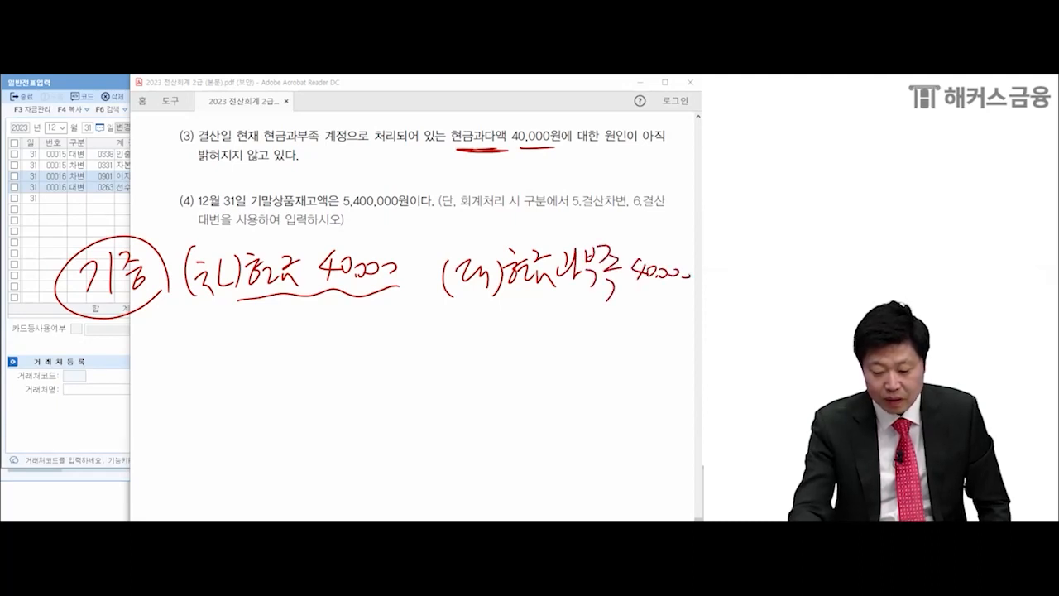
# Below it, handwrite a circled 기말 label and (차) with an empty oval, with an arrow from 현금과부족 to the oval.
pyautogui.moveTo(85, 356); pyautogui.dragTo(96, 394)
pyautogui.moveTo(112, 342); pyautogui.dragTo(114, 405)
pyautogui.moveTo(125, 354); pyautogui.dragTo(142, 374)
pyautogui.moveTo(149, 344)
pyautogui.mouseDown()
pyautogui.moveTo(153, 376)
pyautogui.moveTo(164, 354)
pyautogui.mouseUp()
pyautogui.moveTo(141, 383)
pyautogui.mouseDown()
pyautogui.moveTo(157, 392)
pyautogui.moveTo(45, 395)
pyautogui.moveTo(221, 389)
pyautogui.mouseUp()
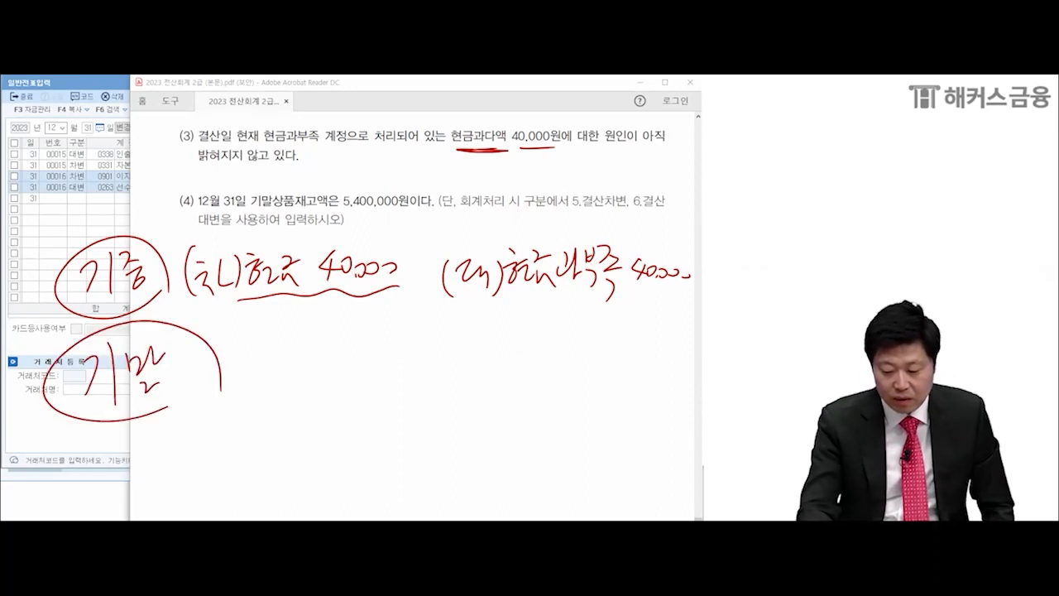
pyautogui.moveTo(521, 299)
pyautogui.mouseDown()
pyautogui.moveTo(338, 361)
pyautogui.moveTo(359, 366)
pyautogui.mouseUp()
pyautogui.moveTo(230, 367)
pyautogui.mouseDown()
pyautogui.moveTo(225, 407)
pyautogui.moveTo(264, 404)
pyautogui.mouseUp()
pyautogui.moveTo(273, 374); pyautogui.dragTo(275, 402)
pyautogui.moveTo(445, 397); pyautogui.dragTo(305, 402)
pyautogui.moveTo(304, 402); pyautogui.dragTo(430, 403)
# Handwrite the credit side (대) 잡이익 40,000 on the 기말 line and draw a box around that entry.
pyautogui.moveTo(487, 357)
pyautogui.mouseDown()
pyautogui.moveTo(478, 399)
pyautogui.moveTo(501, 379)
pyautogui.moveTo(513, 388)
pyautogui.mouseUp()
pyautogui.moveTo(523, 356); pyautogui.dragTo(526, 389)
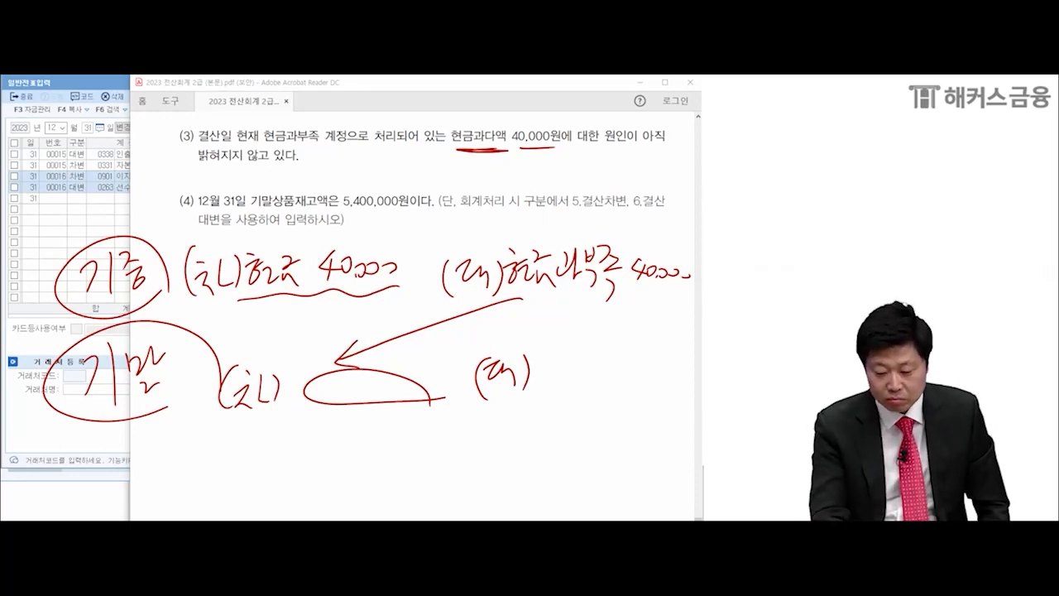
pyautogui.moveTo(540, 361)
pyautogui.mouseDown()
pyautogui.moveTo(532, 379)
pyautogui.moveTo(558, 364)
pyautogui.mouseUp()
pyautogui.moveTo(545, 374)
pyautogui.mouseDown()
pyautogui.moveTo(551, 391)
pyautogui.moveTo(559, 386)
pyautogui.mouseUp()
pyautogui.moveTo(569, 370); pyautogui.dragTo(590, 389)
pyautogui.moveTo(594, 369); pyautogui.dragTo(609, 369)
pyautogui.moveTo(617, 347)
pyautogui.mouseDown()
pyautogui.moveTo(619, 394)
pyautogui.moveTo(652, 386)
pyautogui.moveTo(639, 397)
pyautogui.moveTo(659, 379)
pyautogui.moveTo(690, 386)
pyautogui.mouseUp()
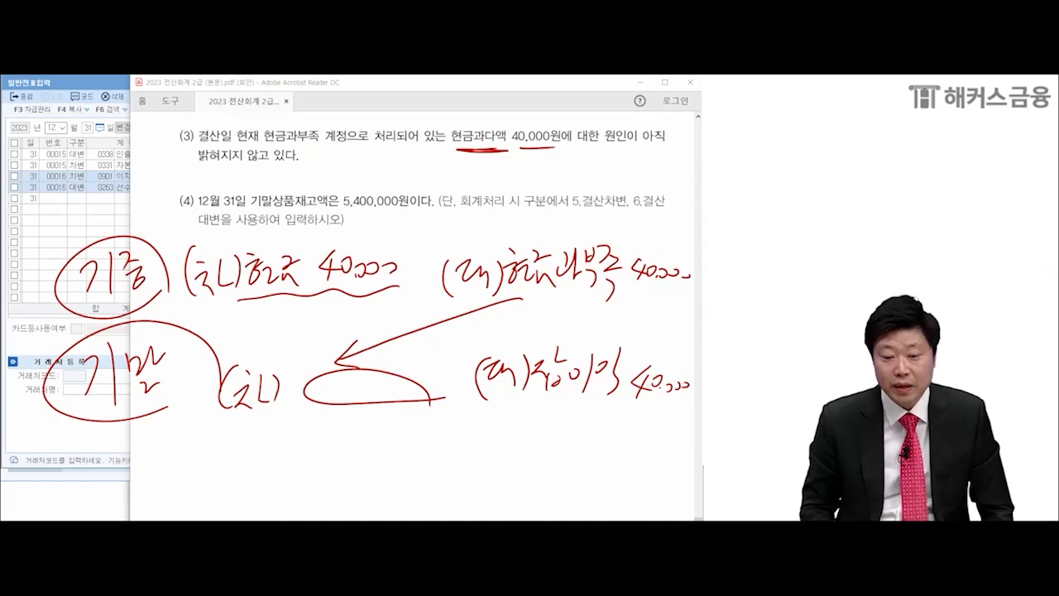
pyautogui.moveTo(33, 323); pyautogui.dragTo(28, 455)
pyautogui.moveTo(16, 351)
pyautogui.mouseDown()
pyautogui.moveTo(447, 331)
pyautogui.moveTo(692, 389)
pyautogui.moveTo(30, 448)
pyautogui.mouseUp()
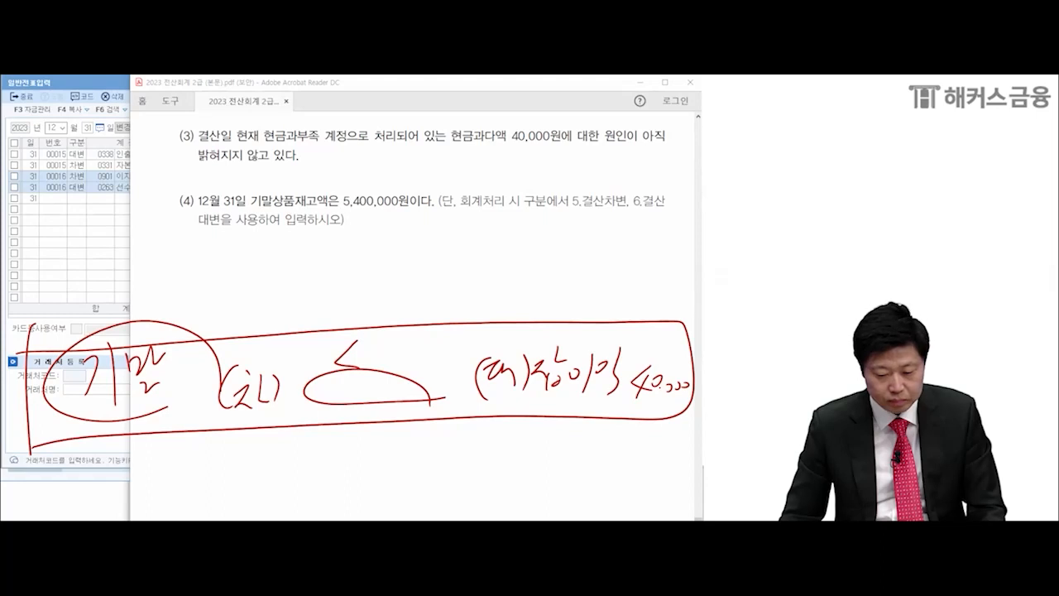
# In KcLep's 일반전표입력, enter a December 31 debit (차변) line for 현금과부족 with 40,000.
pyautogui.hotkey('alt', 'Tab')
pyautogui.click(76, 199)
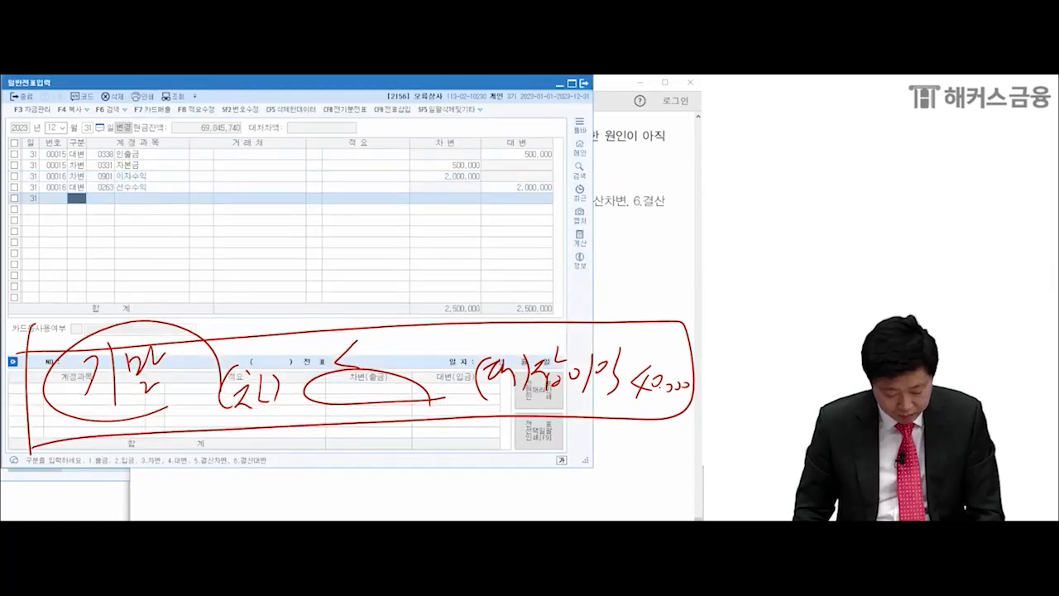
pyautogui.write('3')
pyautogui.press('Return')
pyautogui.write('현금과')
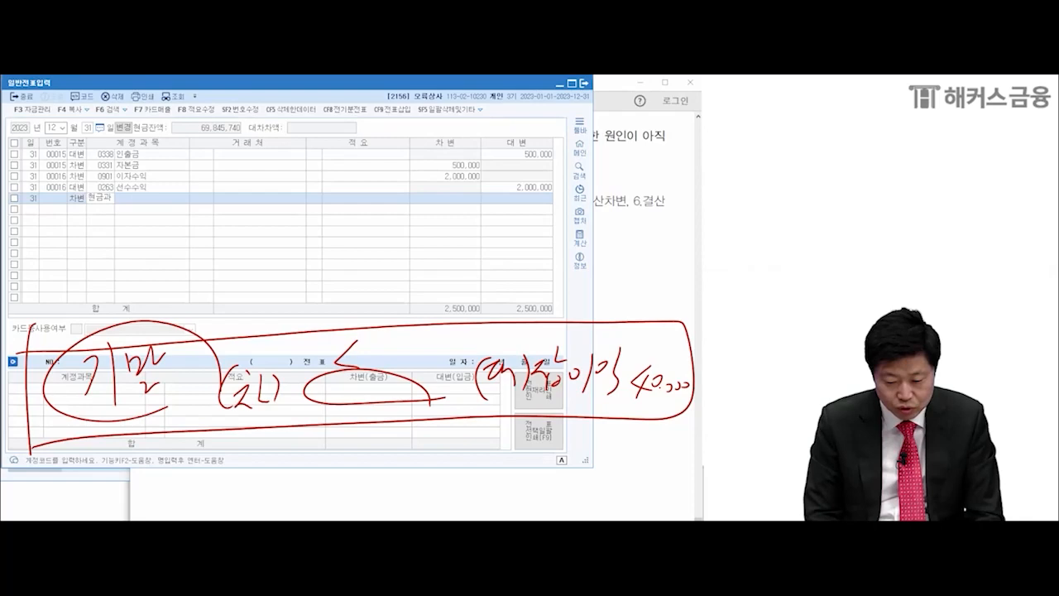
pyautogui.press('Return')
pyautogui.press('Return')
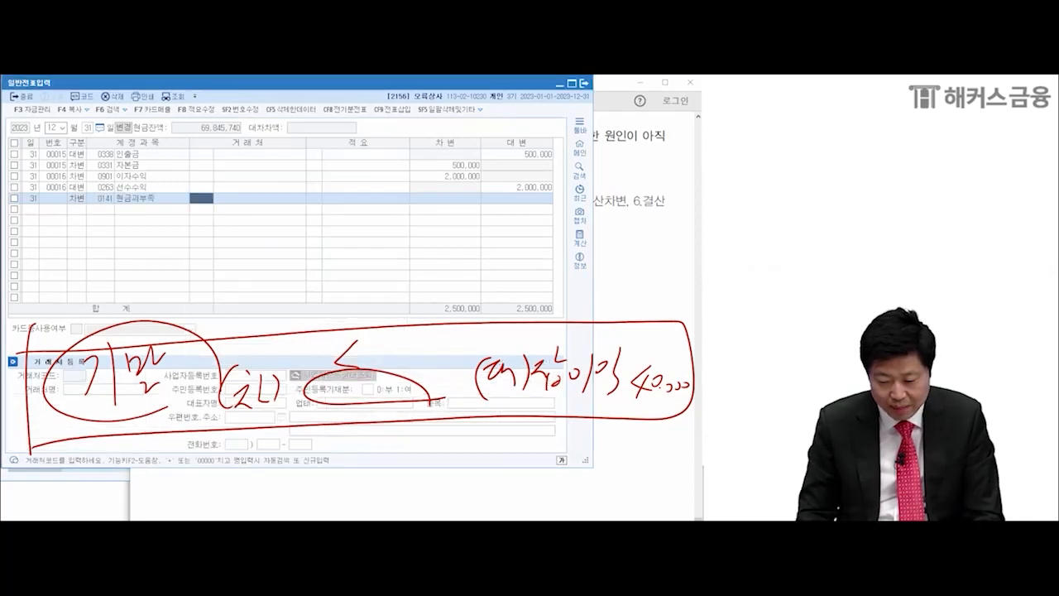
pyautogui.press('Return')
pyautogui.press('Return')
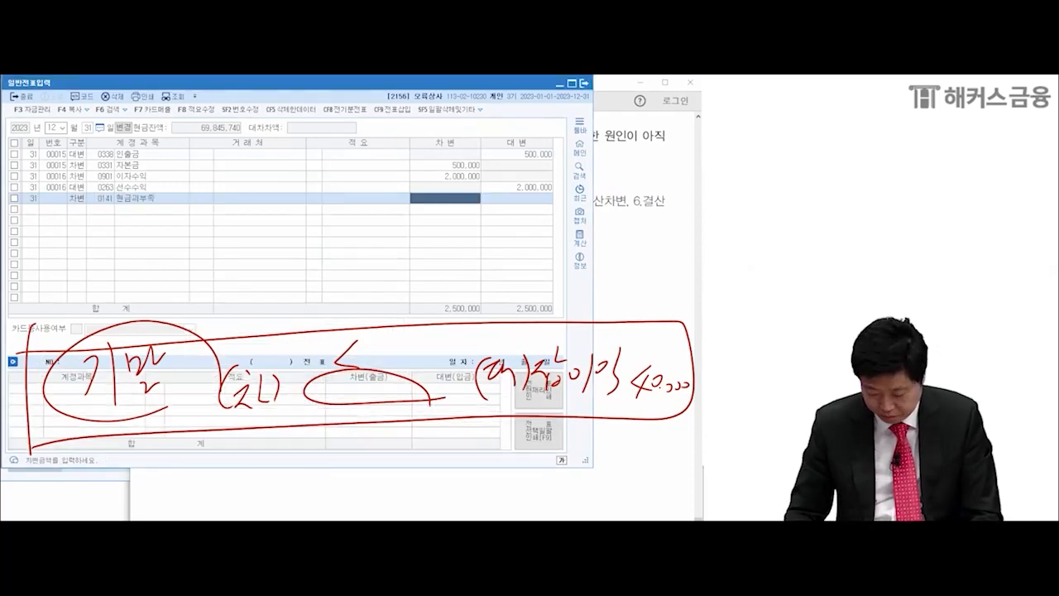
pyautogui.write('40000')
pyautogui.press('Return')
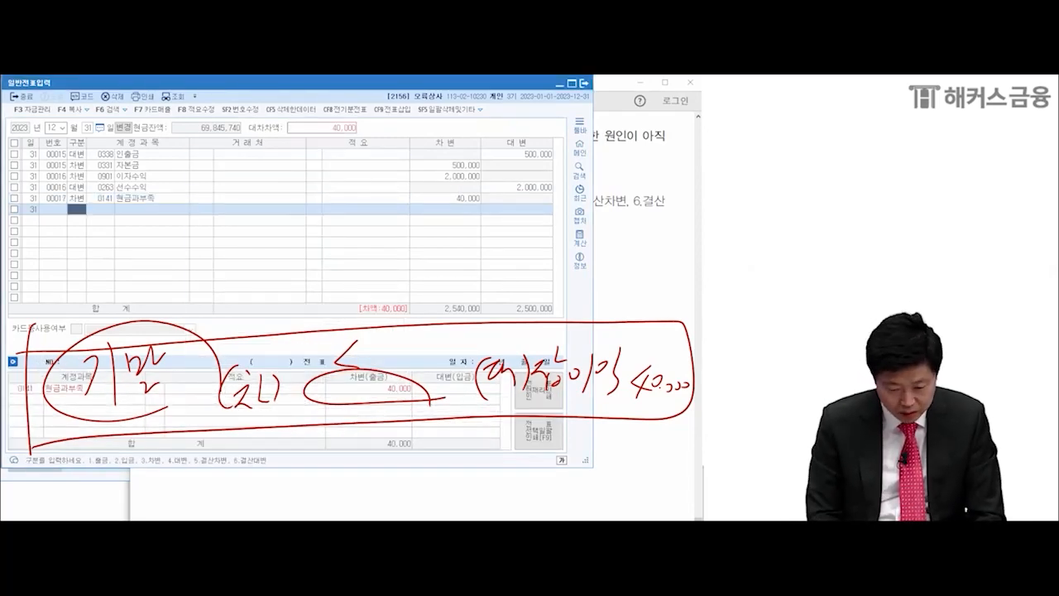
# Enter the matching credit (대변) line for 잡이익 with 40,000.
pyautogui.press('4')
pyautogui.press('Return')
pyautogui.write('잡이익')
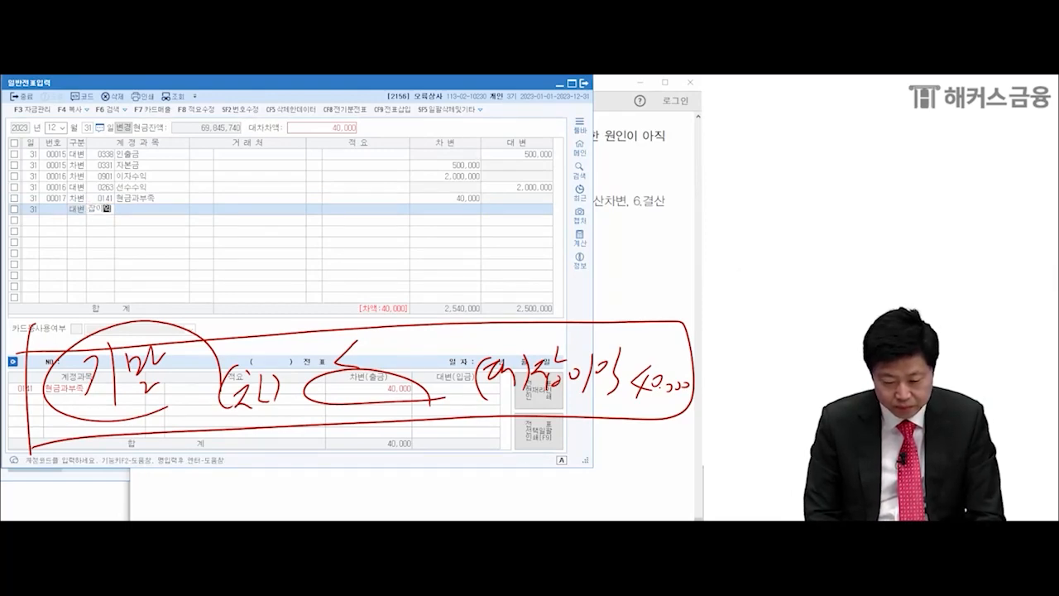
pyautogui.press('Return')
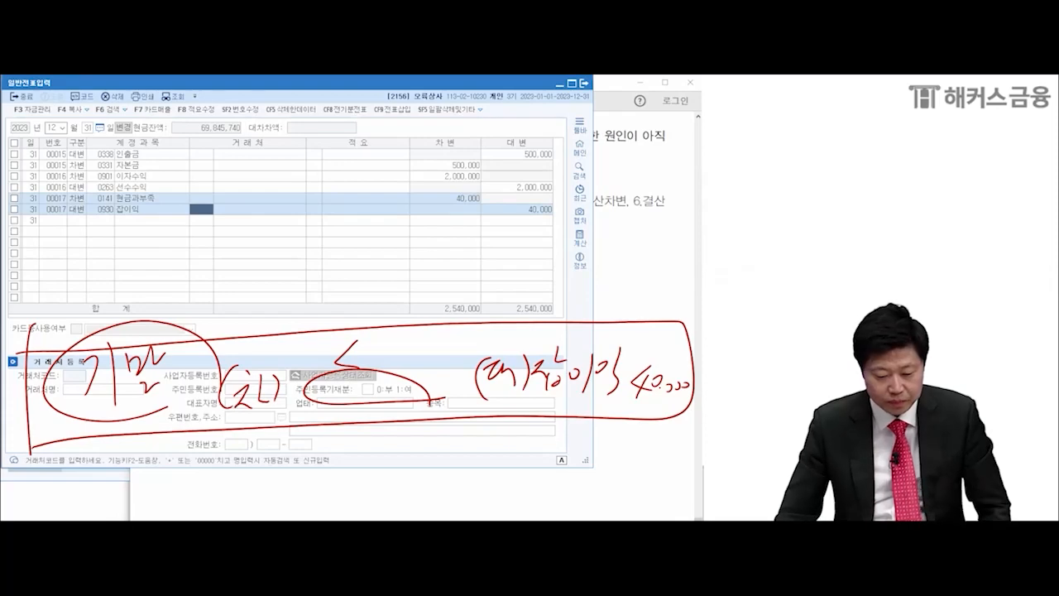
# Read item (4) of problem 05 in the PDF and look up the 상품 row in KcLep's 합계잔액시산표.
pyautogui.press('Escape')
pyautogui.hotkey('alt', 'Tab')
pyautogui.scroll(-1, 423, 314)
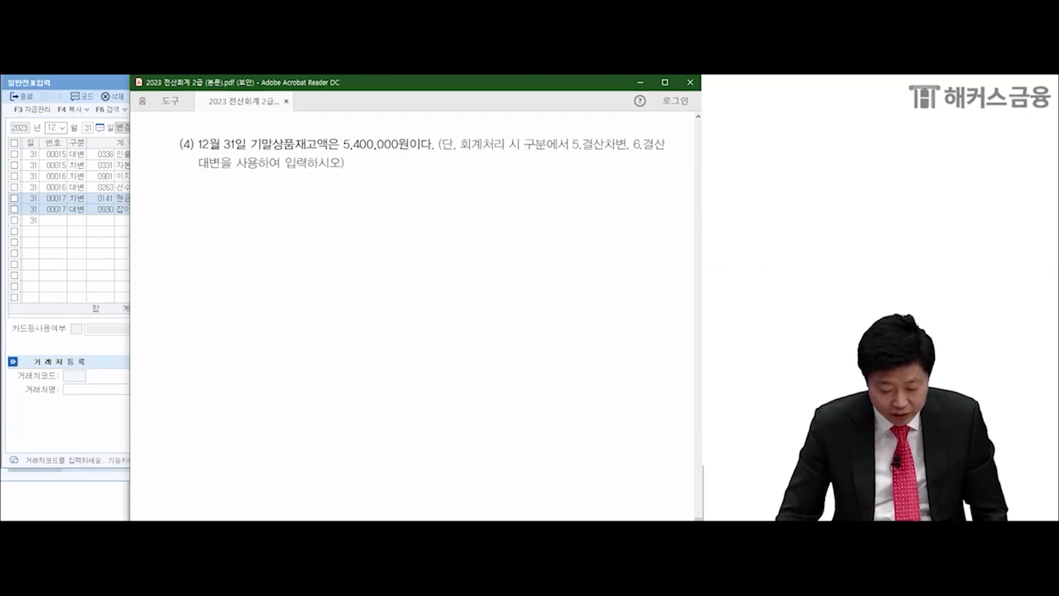
pyautogui.hotkey('alt', 'Tab')
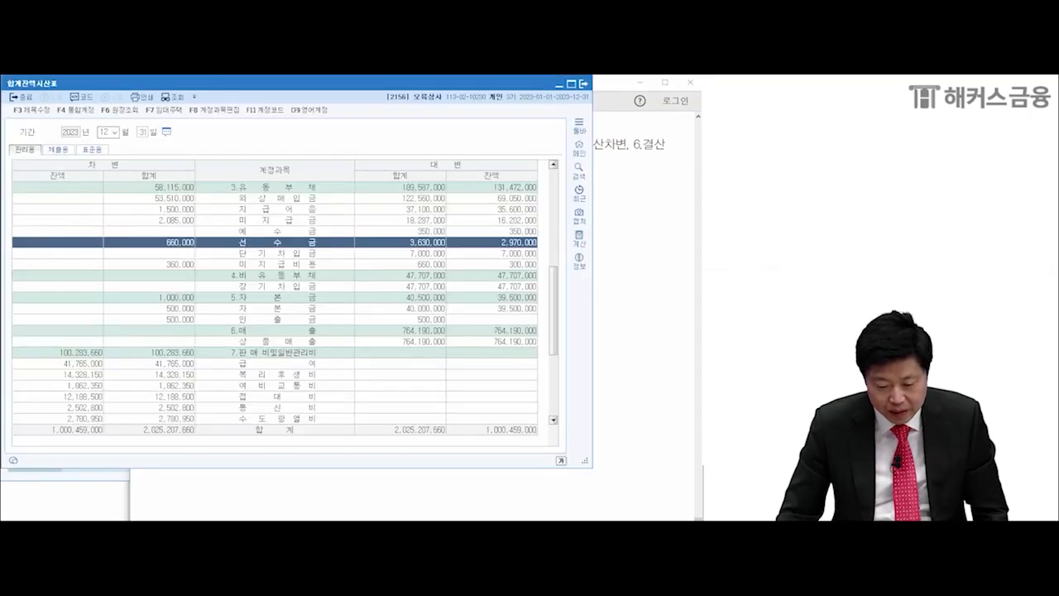
pyautogui.scroll(10, 281, 302)
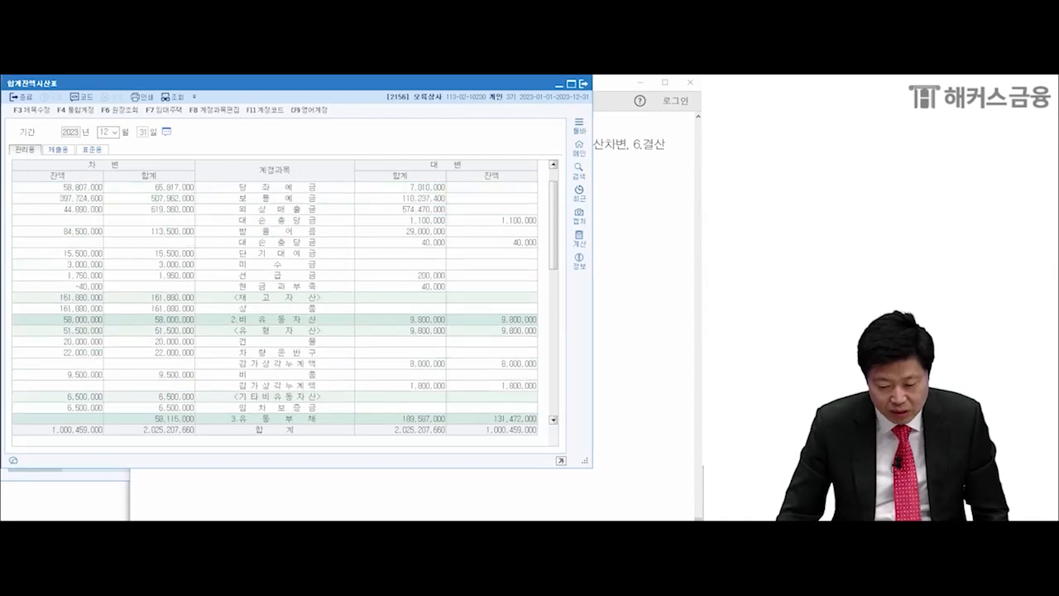
pyautogui.click(275, 341)
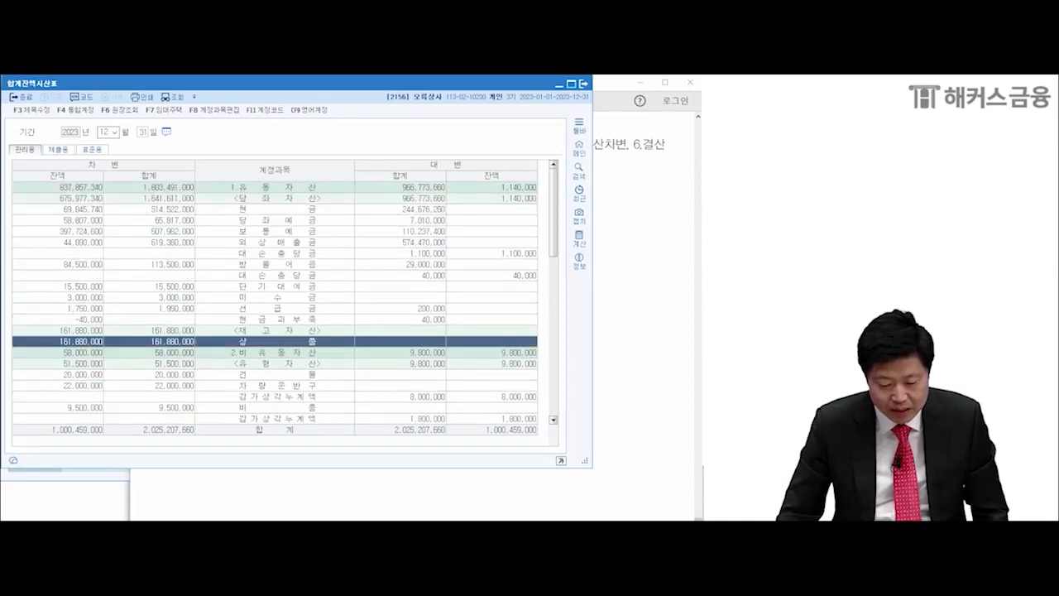
# Handwrite 161,880,000 followed by a minus sign above the trial balance table.
pyautogui.hotkey('alt', 'Tab')
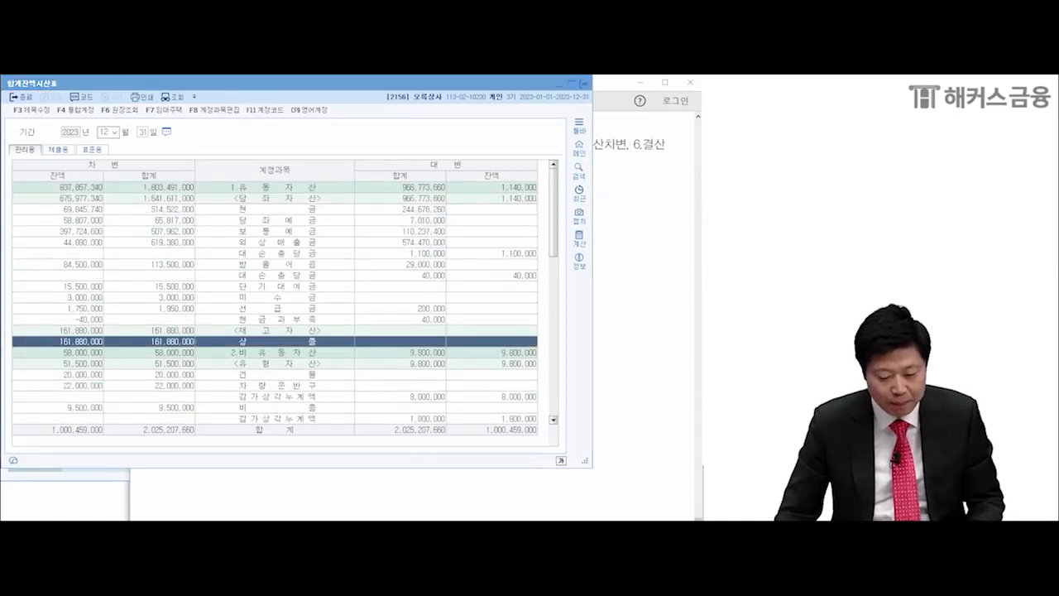
pyautogui.moveTo(227, 116); pyautogui.dragTo(218, 152)
pyautogui.moveTo(253, 112); pyautogui.dragTo(233, 145)
pyautogui.moveTo(270, 117)
pyautogui.mouseDown()
pyautogui.moveTo(258, 150)
pyautogui.moveTo(273, 159)
pyautogui.mouseUp()
pyautogui.moveTo(280, 125)
pyautogui.mouseDown()
pyautogui.moveTo(287, 137)
pyautogui.moveTo(281, 125)
pyautogui.mouseUp()
pyautogui.moveTo(315, 120); pyautogui.dragTo(328, 149)
pyautogui.moveTo(332, 135); pyautogui.dragTo(356, 141)
pyautogui.moveTo(361, 135); pyautogui.dragTo(369, 142)
pyautogui.moveTo(389, 141); pyautogui.dragTo(423, 141)
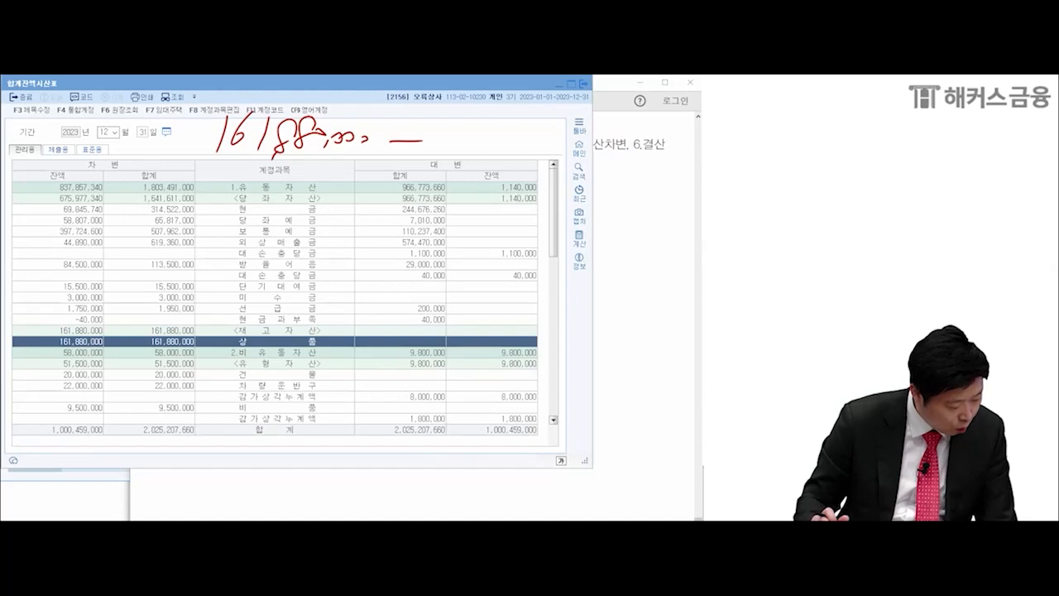
# Continue the handwritten calculation with 5,400,000, an equals sign and an empty box for the result.
pyautogui.moveTo(443, 123); pyautogui.dragTo(437, 140)
pyautogui.moveTo(443, 124); pyautogui.dragTo(455, 123)
pyautogui.moveTo(456, 138); pyautogui.dragTo(470, 139)
pyautogui.moveTo(487, 127); pyautogui.dragTo(533, 133)
pyautogui.moveTo(546, 129); pyautogui.dragTo(573, 135)
pyautogui.moveTo(586, 109); pyautogui.dragTo(588, 146)
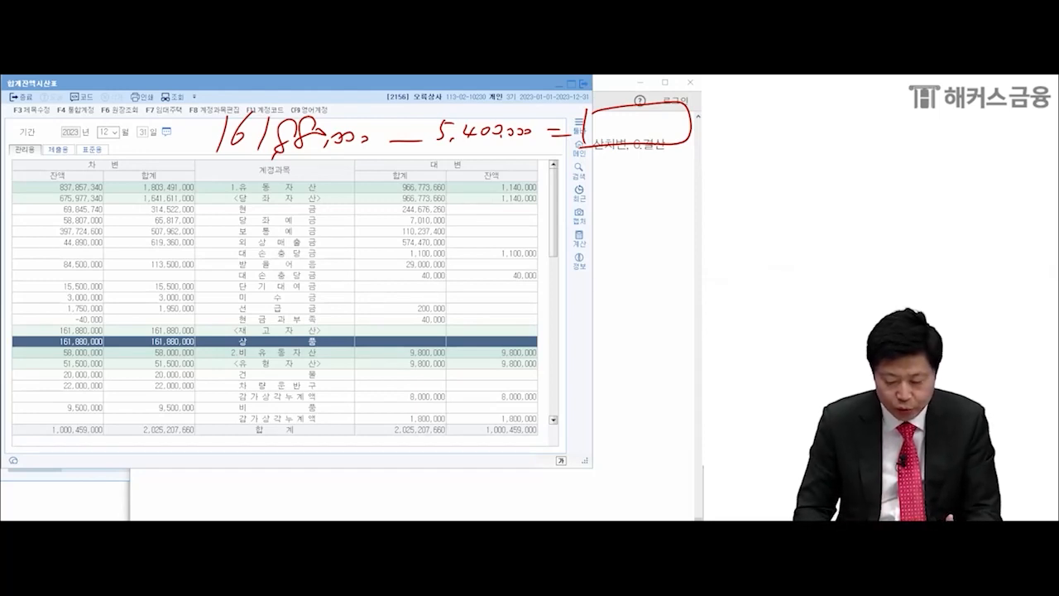
# Handwrite the result 156,480,000 inside the box.
pyautogui.moveTo(600, 124); pyautogui.dragTo(603, 135)
pyautogui.moveTo(608, 121); pyautogui.dragTo(650, 130)
pyautogui.moveTo(646, 124)
pyautogui.mouseDown()
pyautogui.moveTo(640, 137)
pyautogui.moveTo(653, 127)
pyautogui.mouseUp()
pyautogui.moveTo(650, 116)
pyautogui.mouseDown()
pyautogui.moveTo(645, 137)
pyautogui.moveTo(687, 136)
pyautogui.mouseUp()
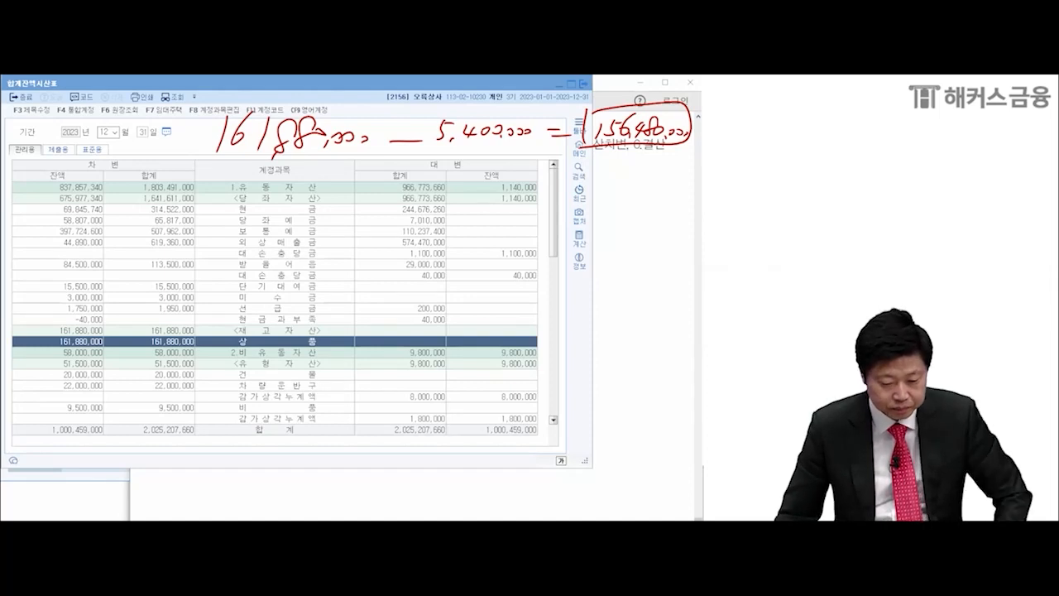
# In 일반전표입력, enter a December 31 결산차변 line for 상품매출원가 (0451) with 156,480,000.
pyautogui.press('Escape')
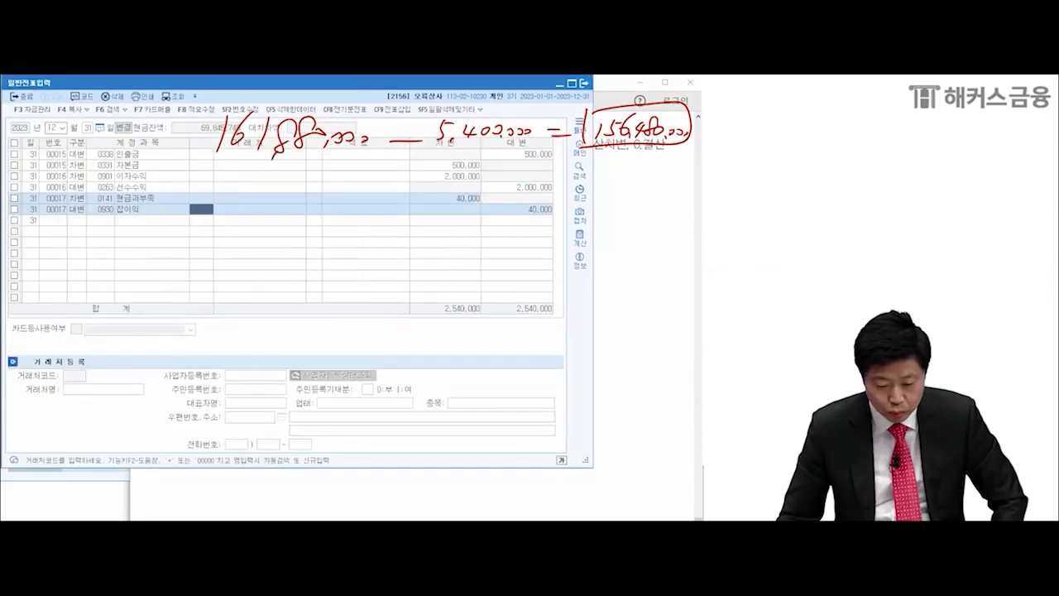
pyautogui.click(77, 220)
pyautogui.write('5')
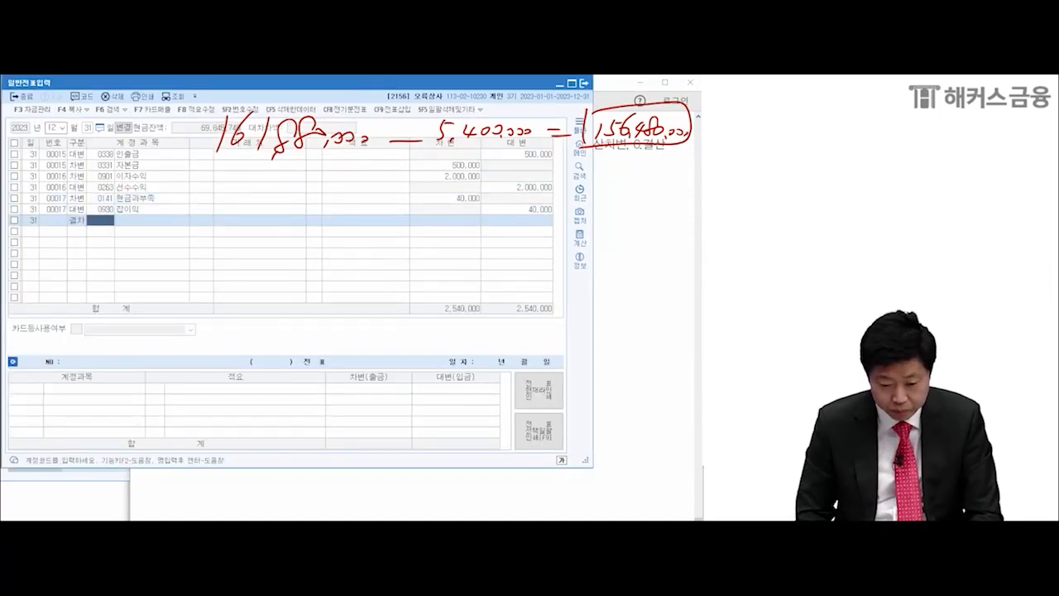
pyautogui.write('상품매')
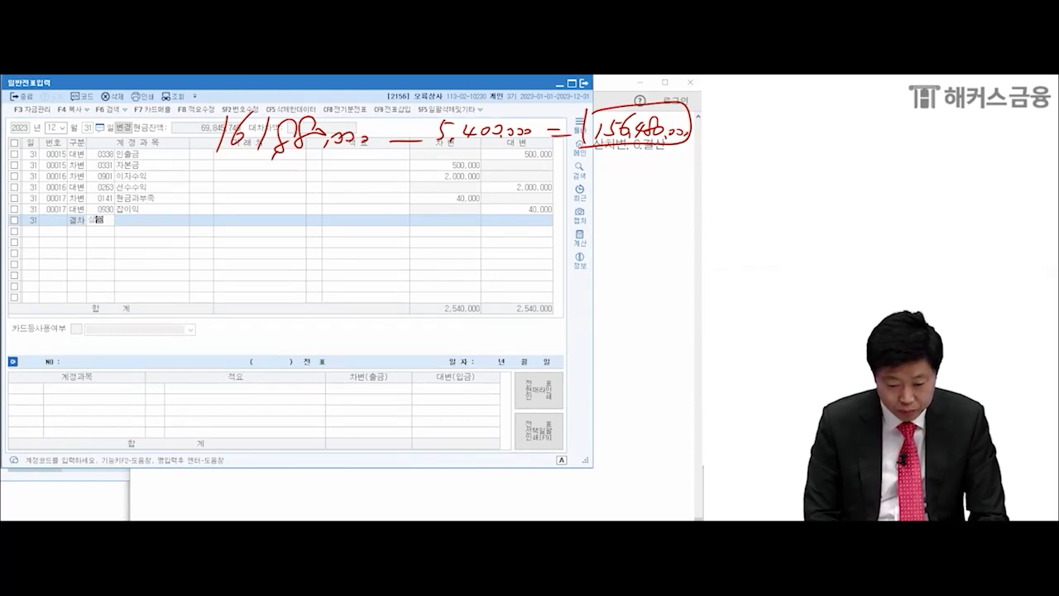
pyautogui.press('Return')
pyautogui.press('Down')
pyautogui.press('Down')
pyautogui.press('Down')
pyautogui.press('Return')
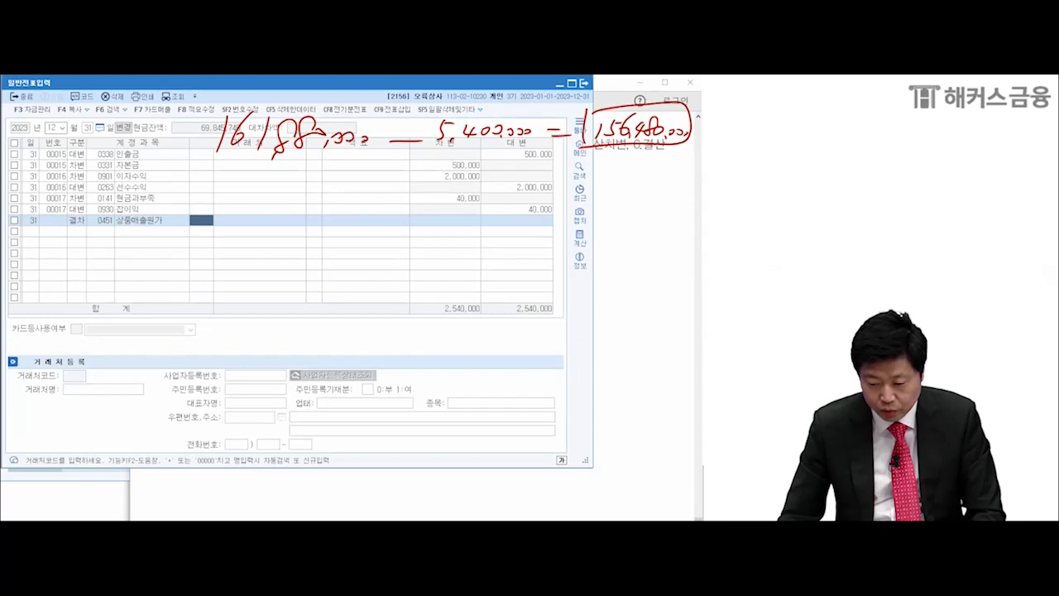
pyautogui.press('Return')
pyautogui.write('156')
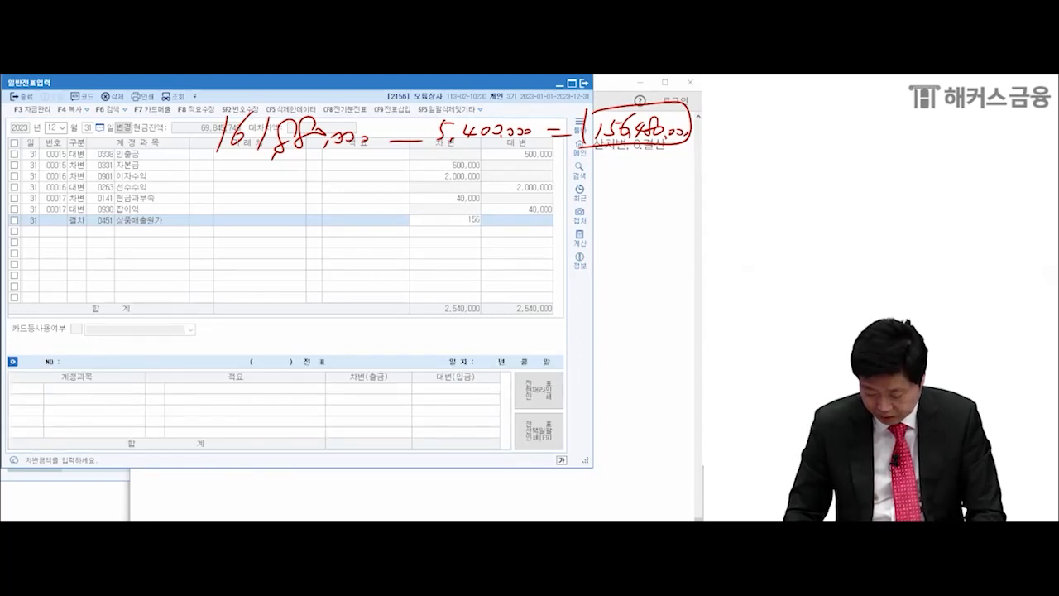
pyautogui.write(',480,000')
pyautogui.press('Return')
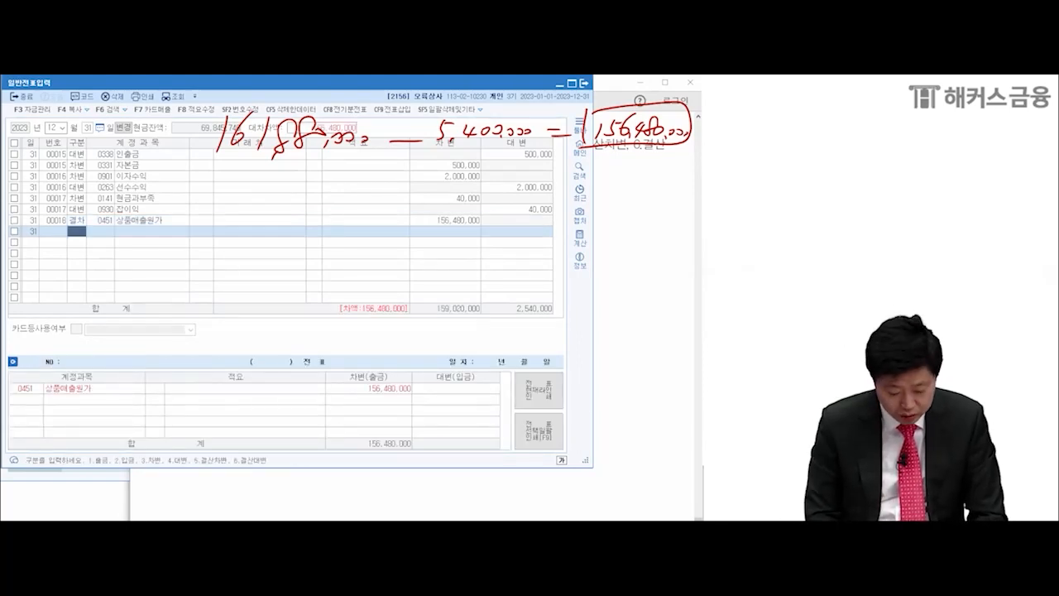
# Enter the matching 결산대변 line for 상품 (0146) with 156,480,000.
pyautogui.write('5')
pyautogui.press('Return')
pyautogui.write('146')
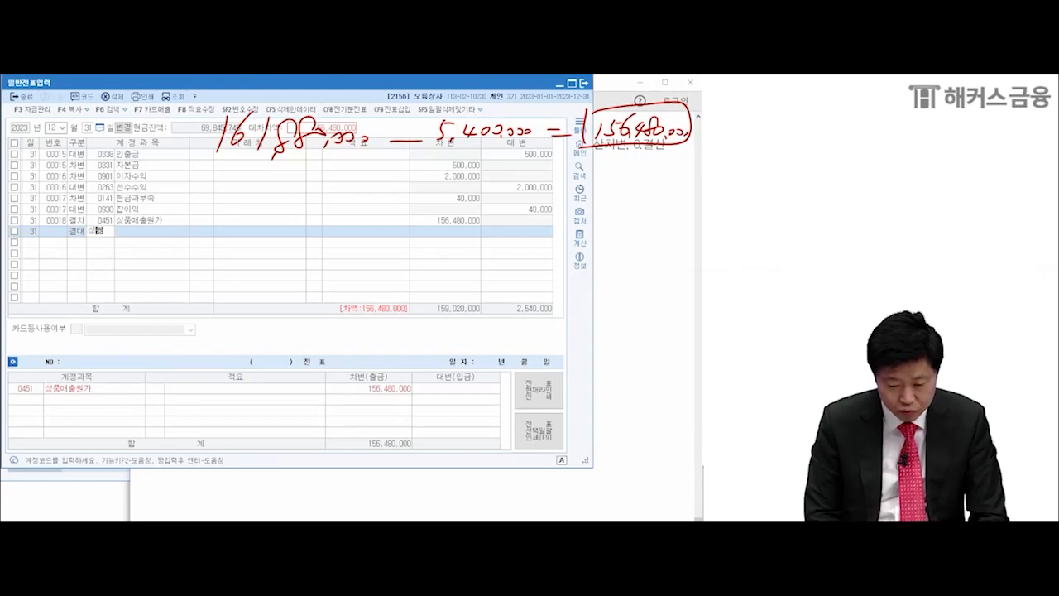
pyautogui.press('Return')
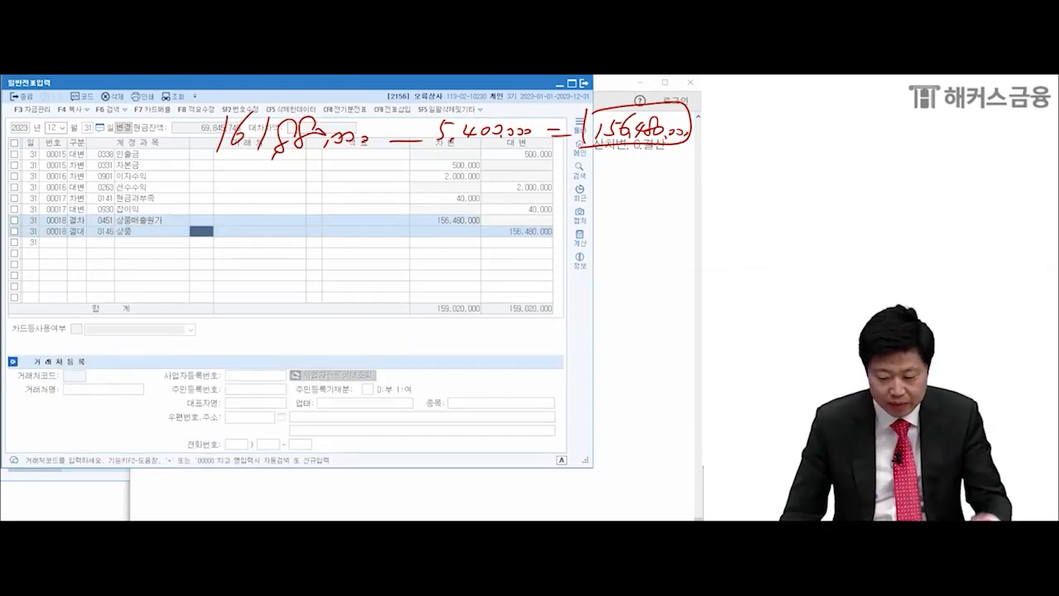
# Refresh the 합계잔액시산표 and check the 상품 balance, circling it before clearing all handwriting.
pyautogui.hotkey('alt', 'Tab')
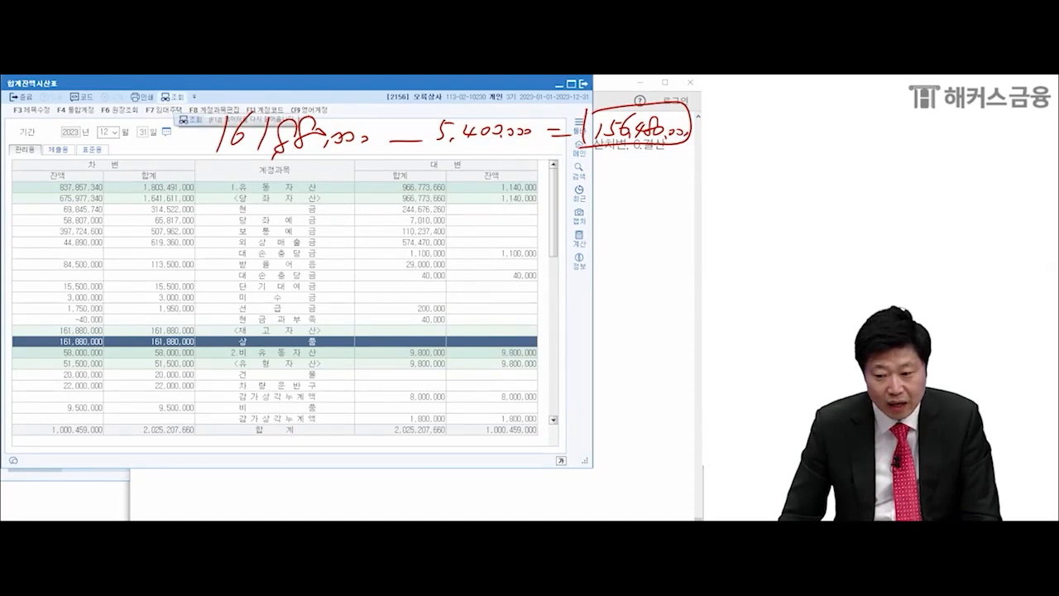
pyautogui.click(173, 97)
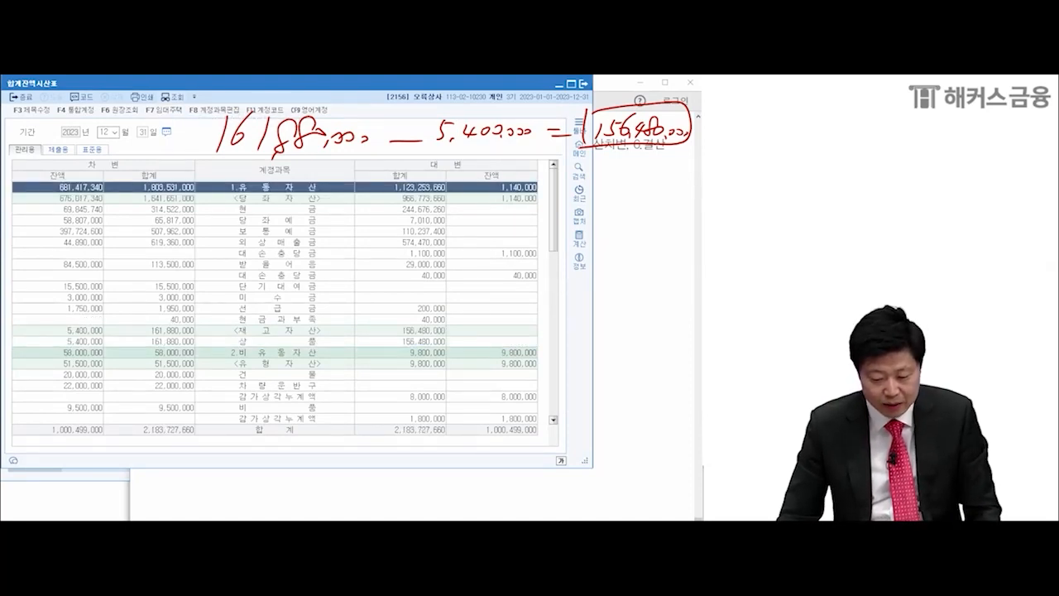
pyautogui.click(248, 341)
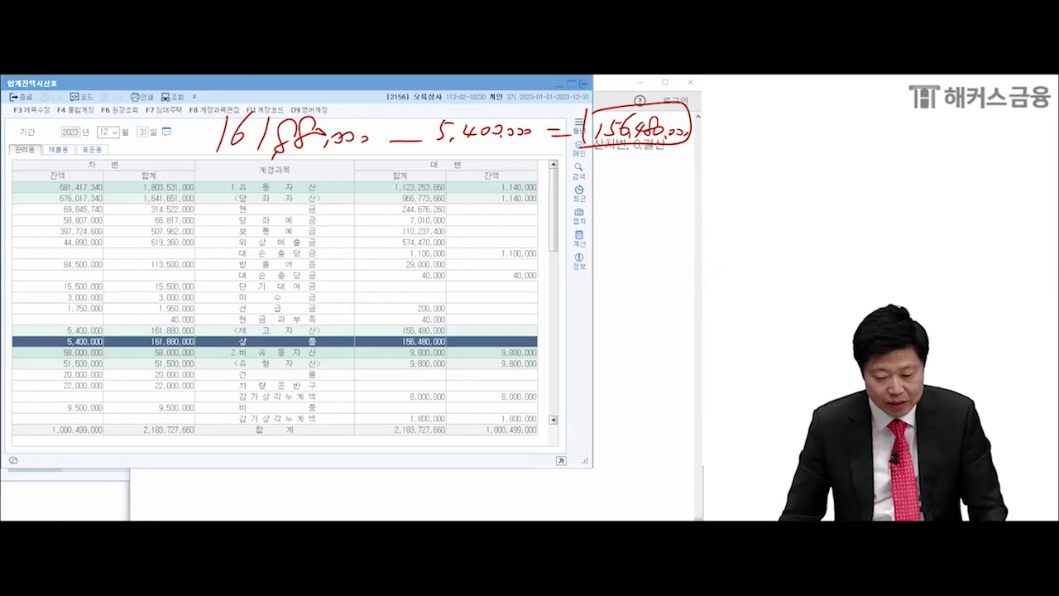
pyautogui.moveTo(111, 348); pyautogui.dragTo(126, 349)
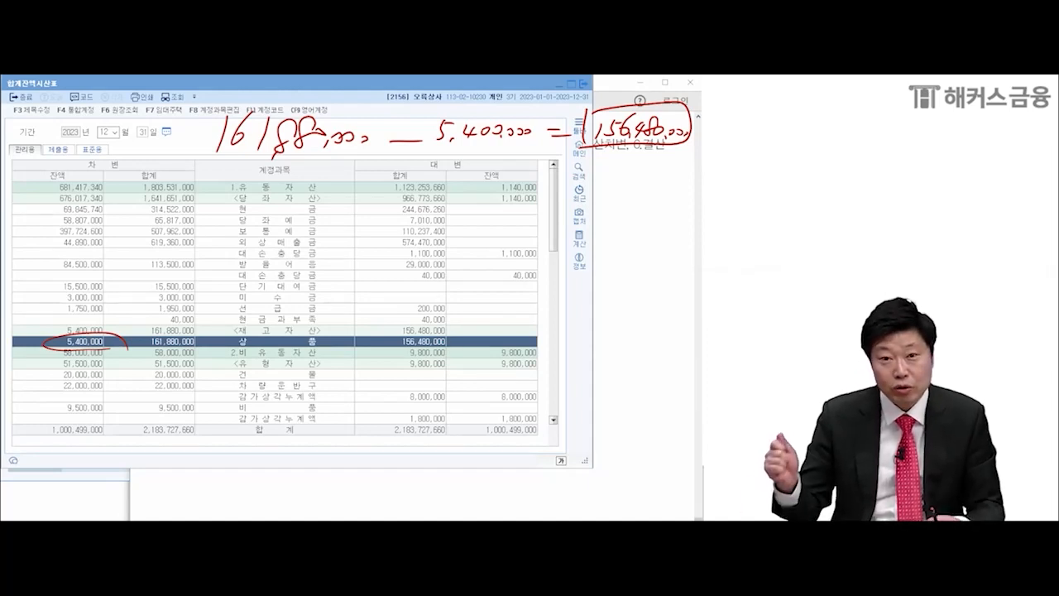
pyautogui.press('Escape')
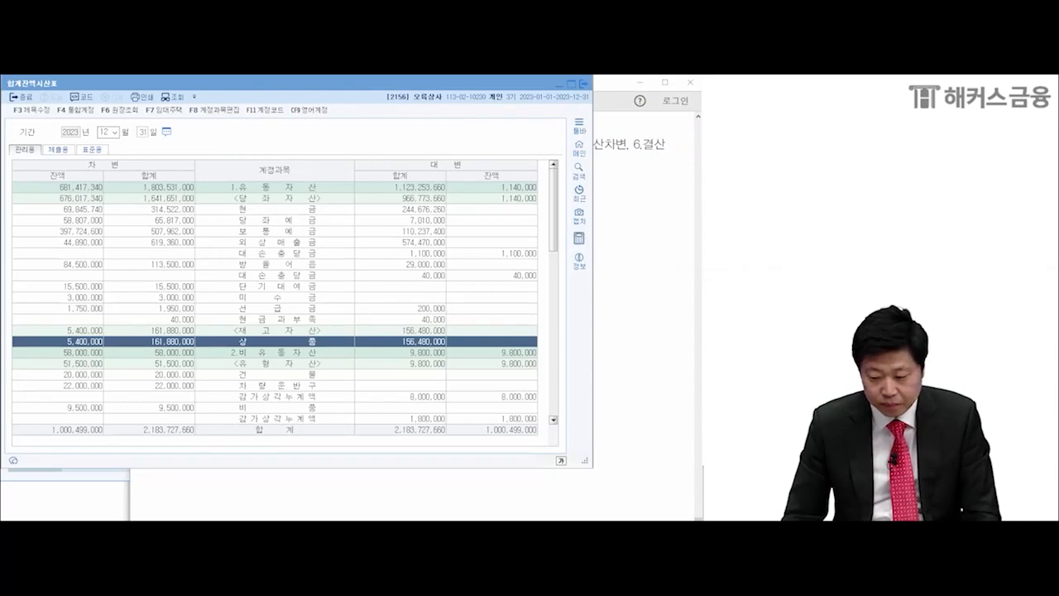
# Go to problem 06 in the PDF and temporarily mark the company 오오상사 (코드번호 : 2155) and the 제55회 label.
pyautogui.hotkey('alt', 'Tab')
pyautogui.scroll(-15, 414, 315)
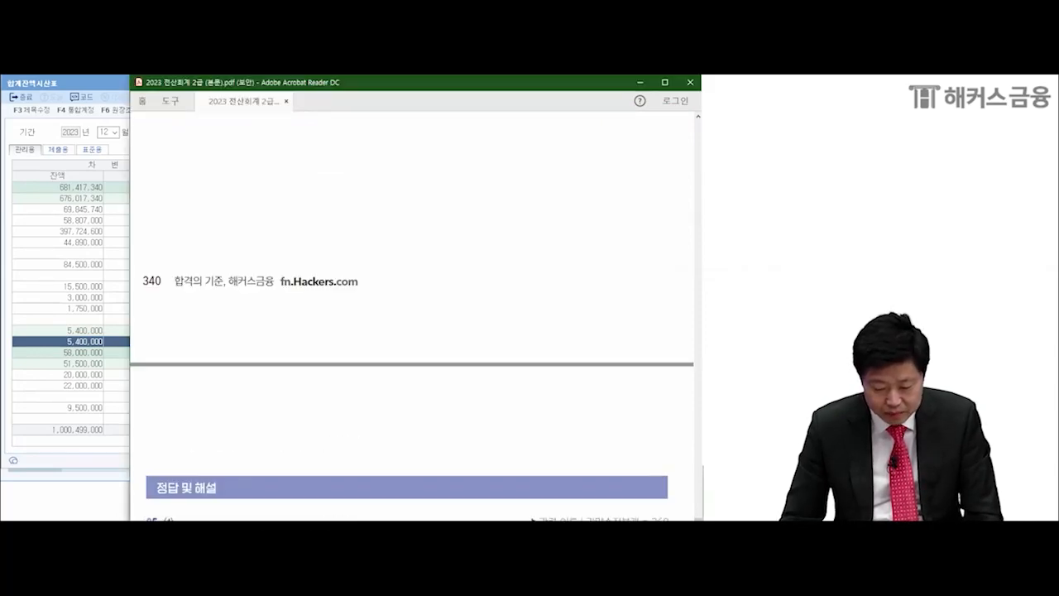
pyautogui.scroll(-12, 413, 315)
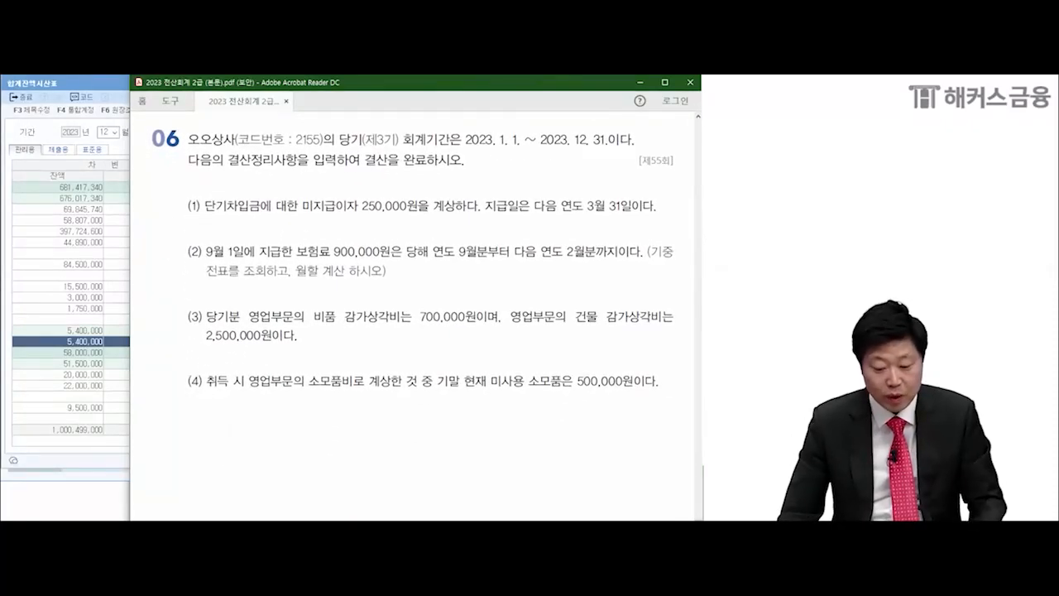
pyautogui.hotkey('alt', 'Tab')
pyautogui.moveTo(183, 151); pyautogui.dragTo(324, 145)
pyautogui.moveTo(667, 149)
pyautogui.mouseDown()
pyautogui.moveTo(679, 162)
pyautogui.moveTo(652, 197)
pyautogui.mouseUp()
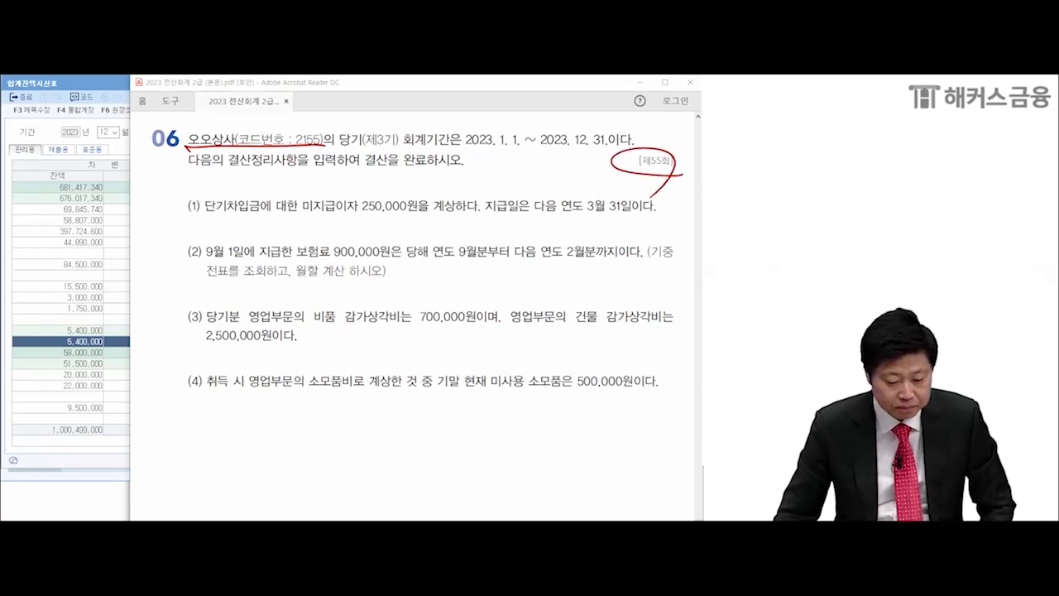
pyautogui.press('Escape')
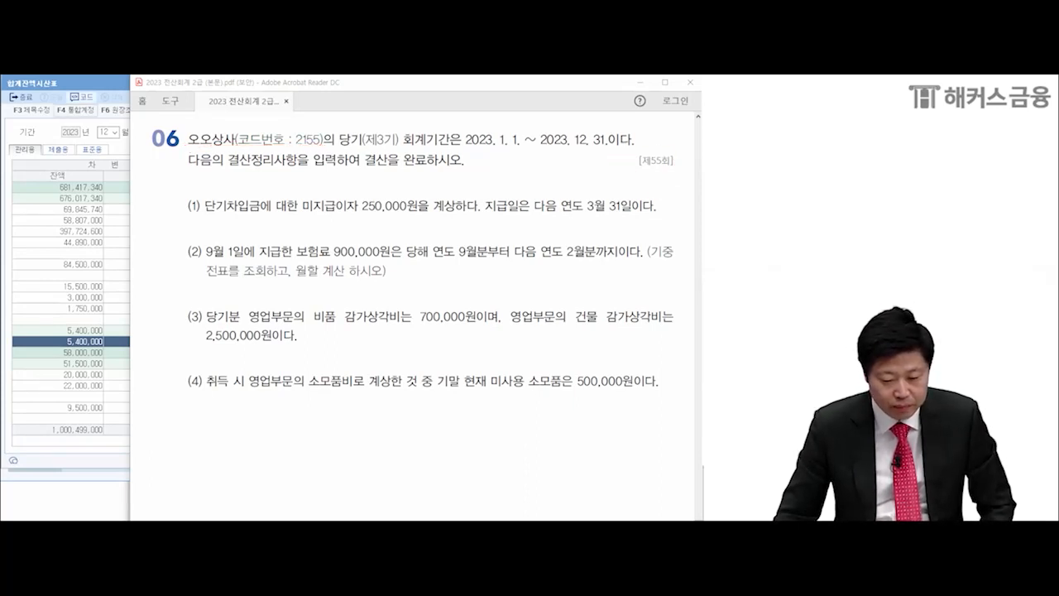
# Close KcLep's 합계잔액시산표 and 일반전표입력 windows and open the 회사변경 dialog.
pyautogui.click(78, 83)
pyautogui.click(584, 85)
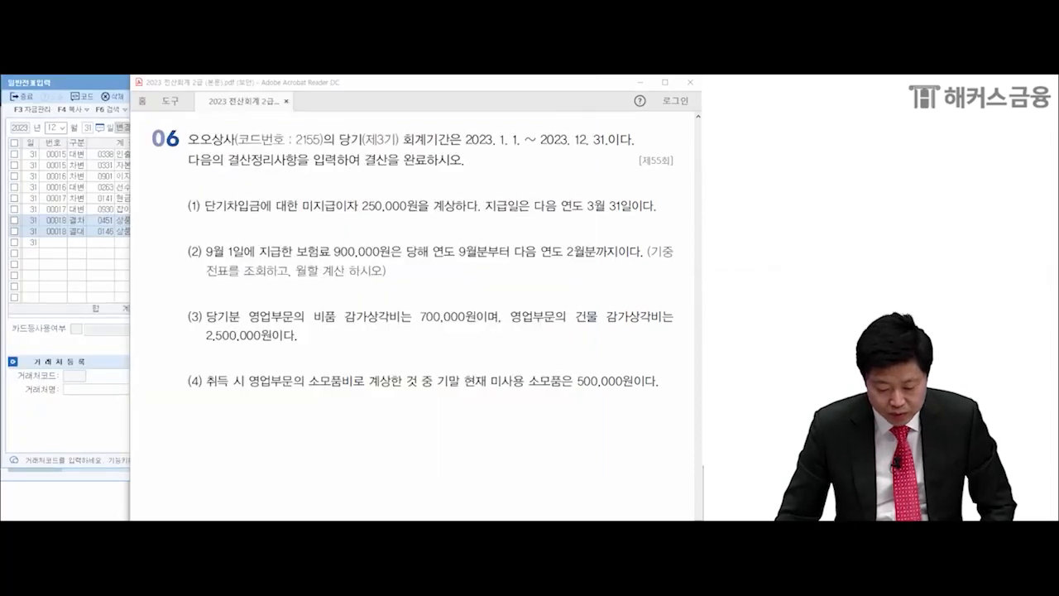
pyautogui.hotkey('alt', 'Tab')
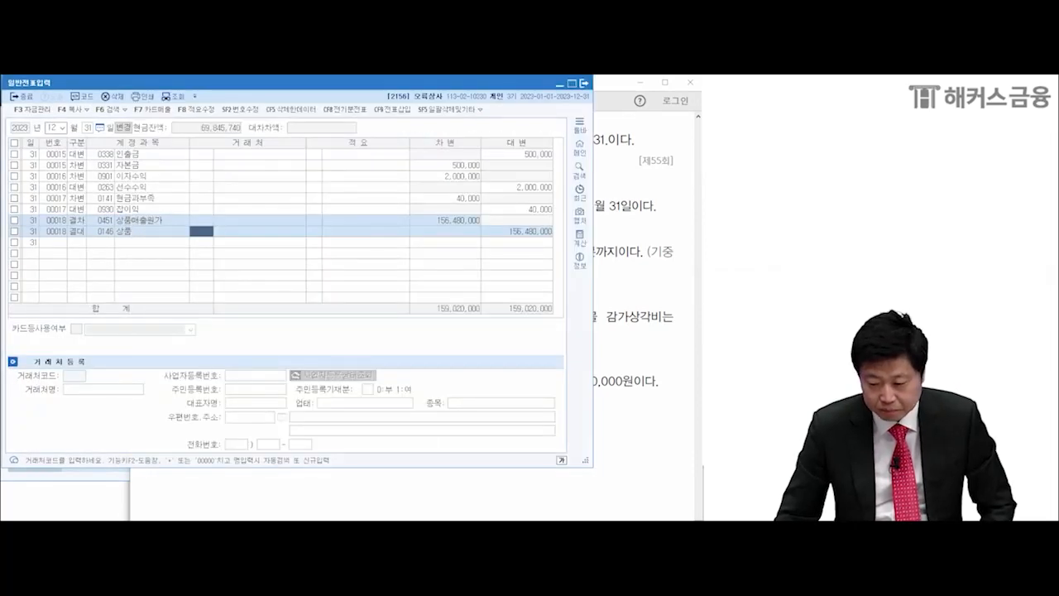
pyautogui.click(584, 84)
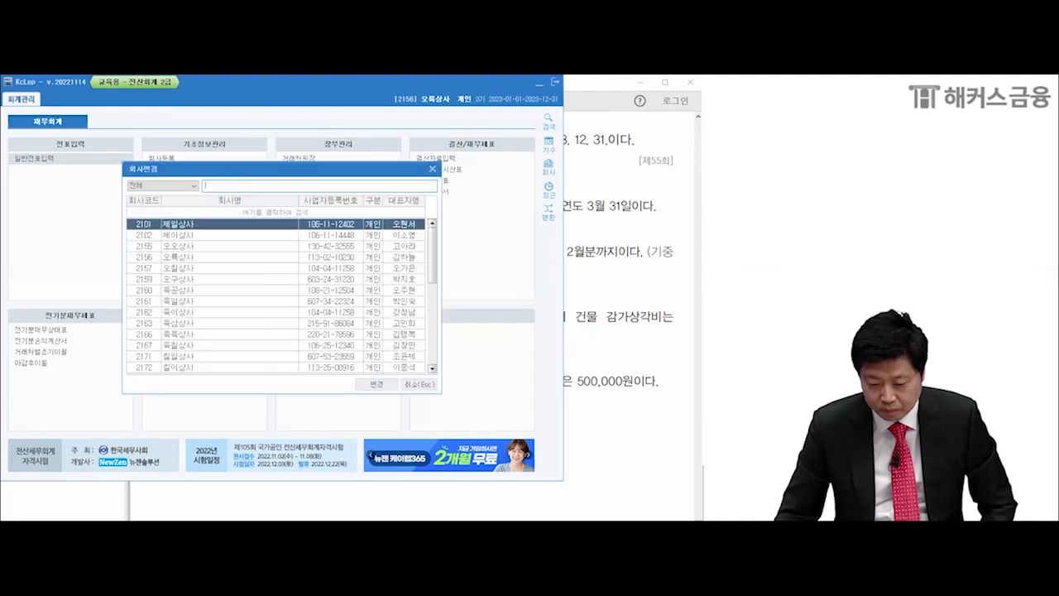
# Change the company to 2155 오오상사 and bring item (1) of problem 06 into view in the PDF.
pyautogui.write('2155')
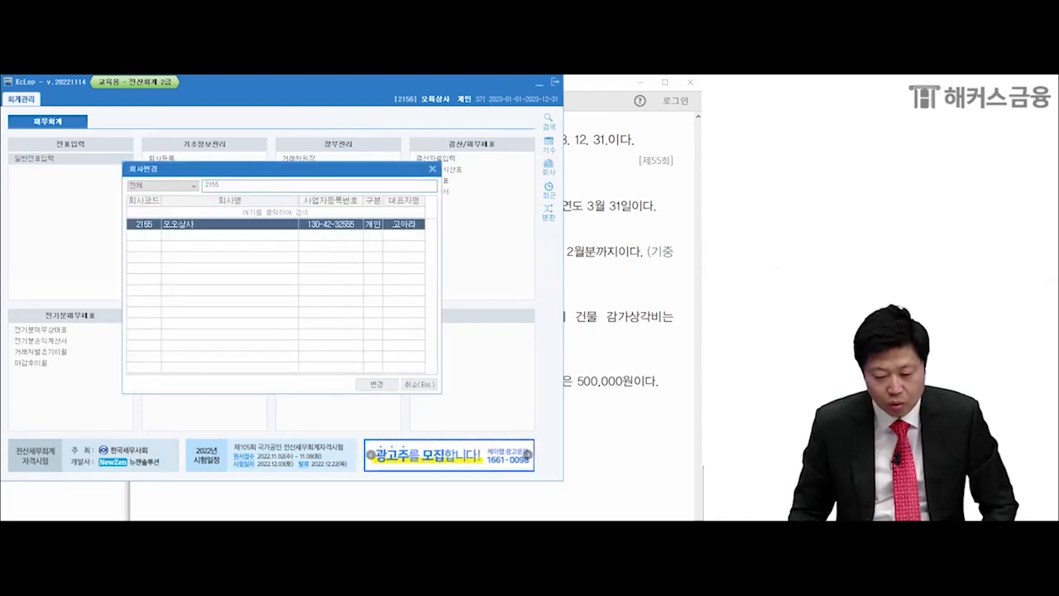
pyautogui.press('Return')
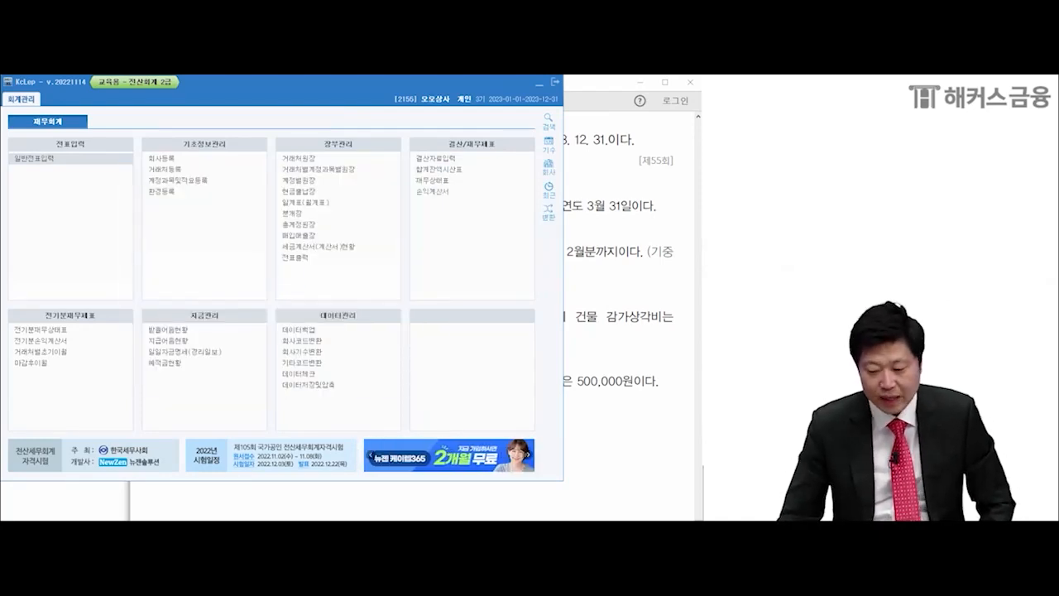
pyautogui.hotkey('alt', 'Tab')
pyautogui.scroll(-2, 416, 314)
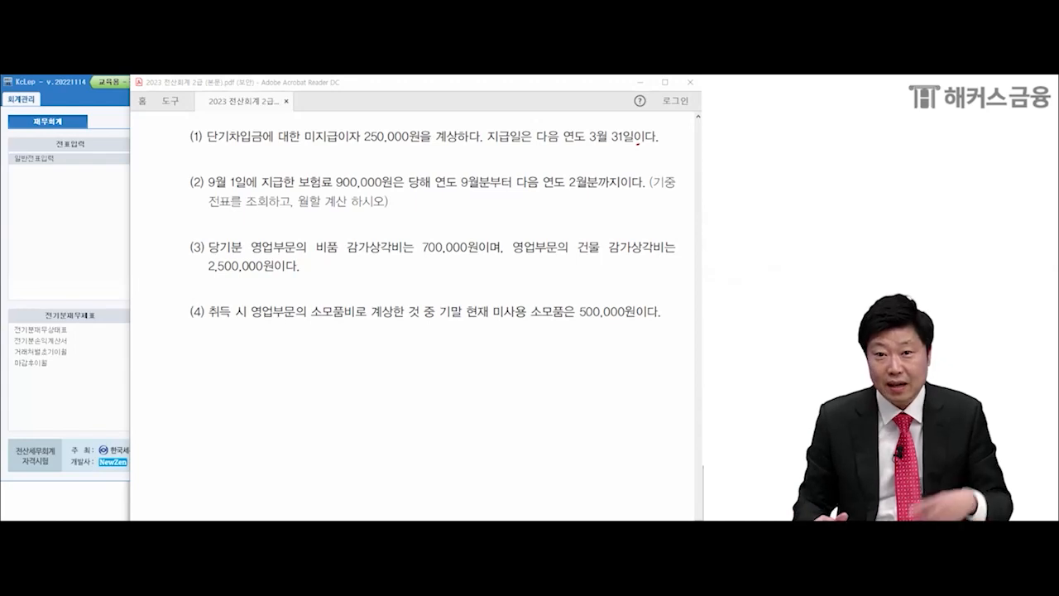
# Handwrite item (1)'s journal entry below the problems: (차) 이자비용 250,000 (대) 미지급비용, with a circle for the credit amount.
pyautogui.moveTo(154, 357)
pyautogui.mouseDown()
pyautogui.moveTo(145, 397)
pyautogui.moveTo(169, 399)
pyautogui.mouseUp()
pyautogui.moveTo(192, 362); pyautogui.dragTo(199, 400)
pyautogui.moveTo(230, 356)
pyautogui.mouseDown()
pyautogui.moveTo(232, 405)
pyautogui.moveTo(242, 389)
pyautogui.mouseUp()
pyautogui.moveTo(244, 377); pyautogui.dragTo(264, 400)
pyautogui.moveTo(271, 377)
pyautogui.mouseDown()
pyautogui.moveTo(292, 402)
pyautogui.moveTo(308, 350)
pyautogui.moveTo(324, 371)
pyautogui.mouseUp()
pyautogui.moveTo(319, 387)
pyautogui.mouseDown()
pyautogui.moveTo(369, 394)
pyautogui.moveTo(391, 386)
pyautogui.moveTo(394, 362)
pyautogui.mouseUp()
pyautogui.moveTo(401, 369); pyautogui.dragTo(457, 374)
pyautogui.moveTo(488, 351)
pyautogui.mouseDown()
pyautogui.moveTo(483, 392)
pyautogui.moveTo(497, 384)
pyautogui.moveTo(508, 395)
pyautogui.mouseUp()
pyautogui.moveTo(515, 359); pyautogui.dragTo(511, 401)
pyautogui.moveTo(528, 359)
pyautogui.mouseDown()
pyautogui.moveTo(528, 384)
pyautogui.moveTo(537, 382)
pyautogui.mouseUp()
pyautogui.moveTo(546, 353)
pyautogui.mouseDown()
pyautogui.moveTo(548, 399)
pyautogui.moveTo(569, 394)
pyautogui.mouseUp()
pyautogui.moveTo(576, 357); pyautogui.dragTo(587, 368)
pyautogui.moveTo(575, 376); pyautogui.dragTo(609, 389)
pyautogui.moveTo(613, 344); pyautogui.dragTo(616, 369)
pyautogui.moveTo(619, 358)
pyautogui.mouseDown()
pyautogui.moveTo(629, 386)
pyautogui.moveTo(660, 369)
pyautogui.mouseUp()
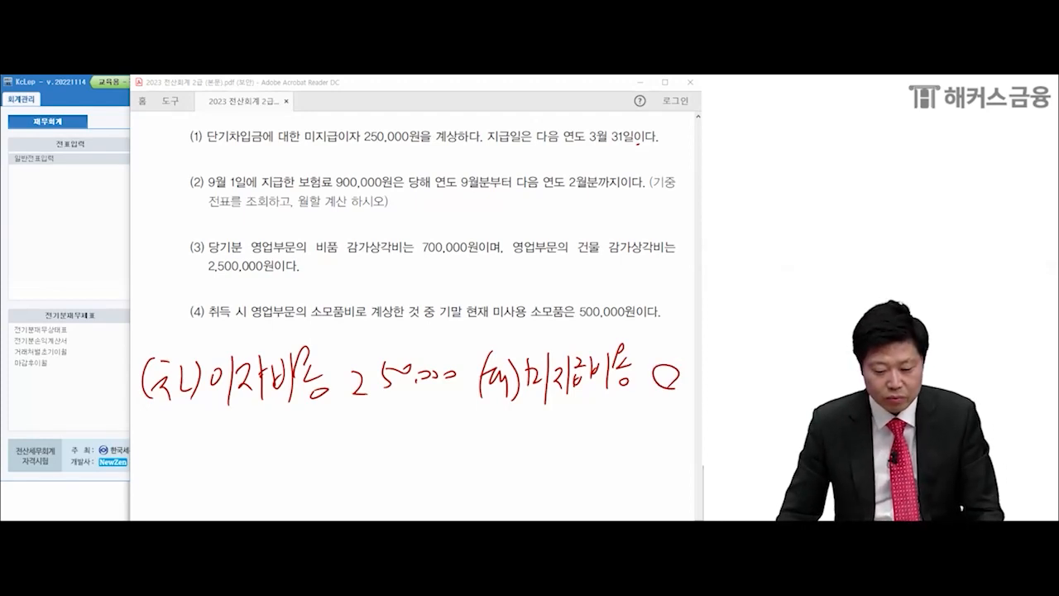
# Switch to KcLep, open 일반전표입력 and set the voucher date to December 31.
pyautogui.hotkey('alt', 'Tab')
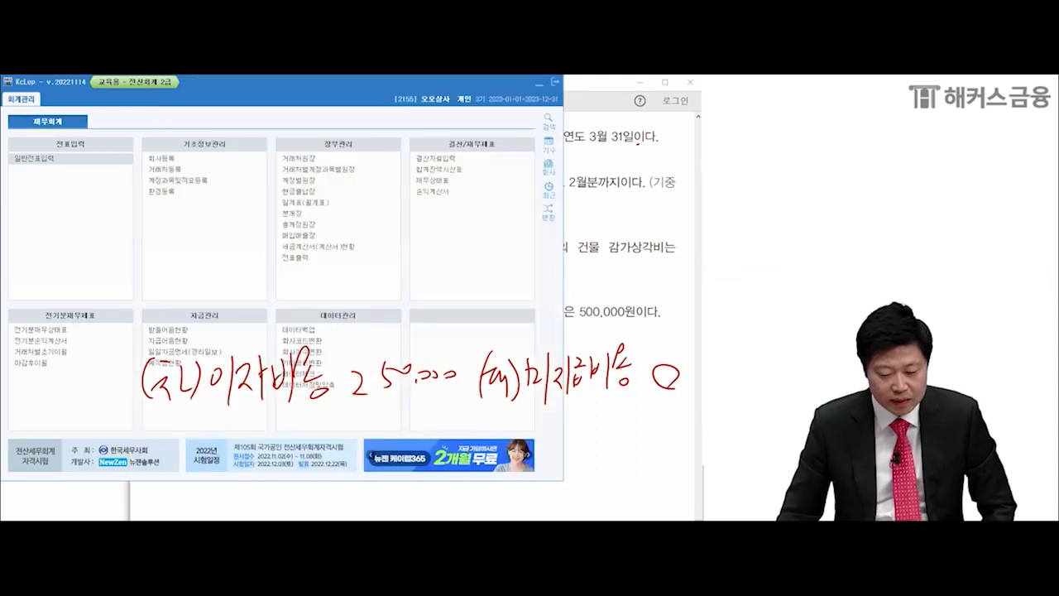
pyautogui.click(35, 158)
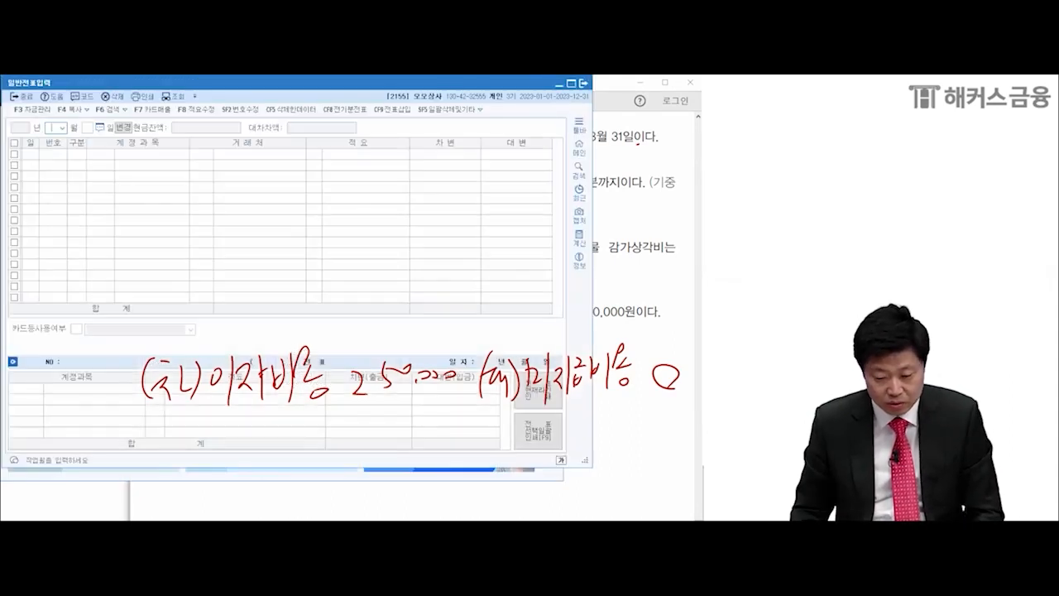
pyautogui.write('1231')
pyautogui.press('Return')
# Enter a 차변 line for 이자비용 (0951) with 250,000 and no trading partner.
pyautogui.write('3')
pyautogui.press('Return')
pyautogui.write('이자비')
pyautogui.press('Return')
pyautogui.press('Return')
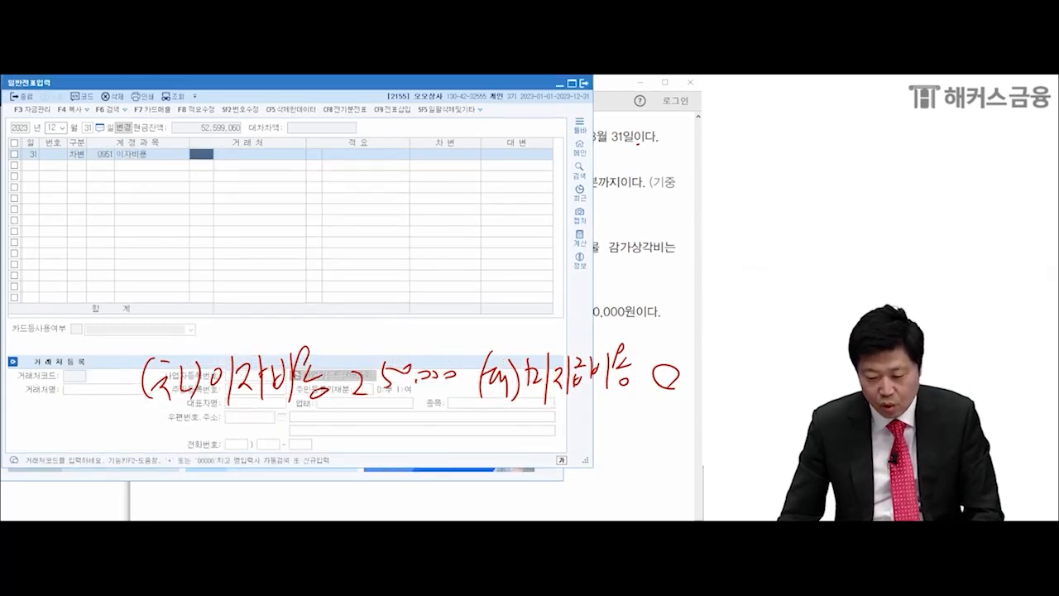
pyautogui.press('Return')
pyautogui.press('Return')
pyautogui.write('250000')
pyautogui.press('Return')
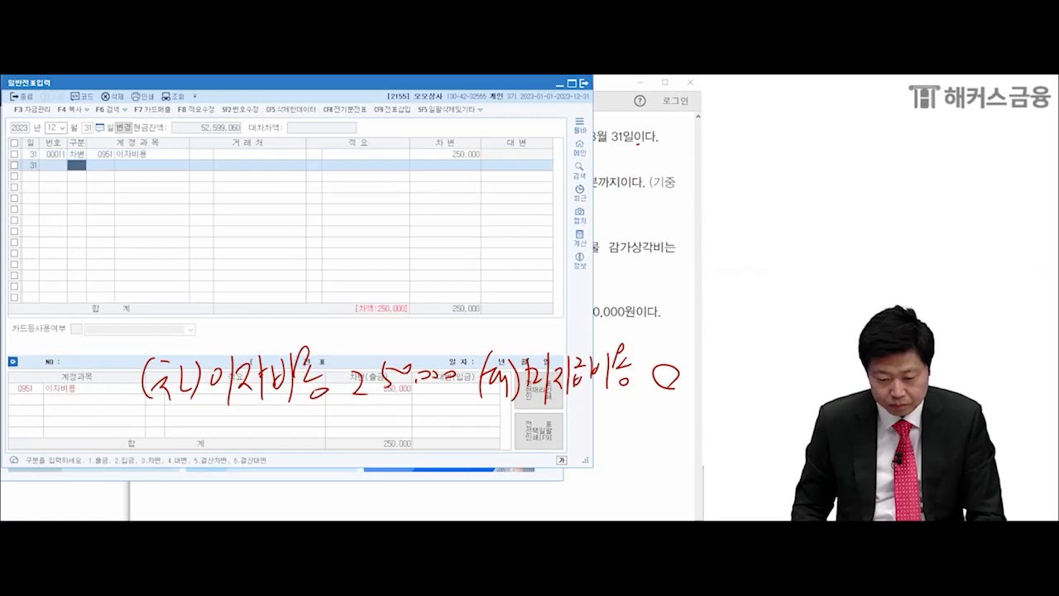
# Enter the matching 대변 line for 미지급비용 (0262) with 250,000.
pyautogui.write('4')
pyautogui.press('Return')
pyautogui.write('이자')
pyautogui.write('급')
pyautogui.press('Return')
pyautogui.write('비')
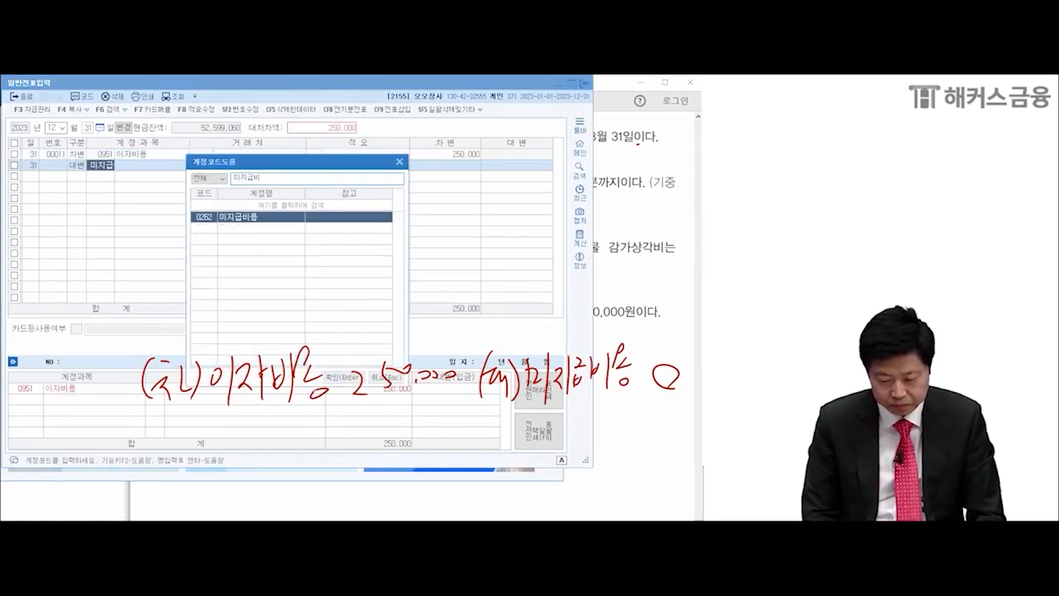
pyautogui.press('Return')
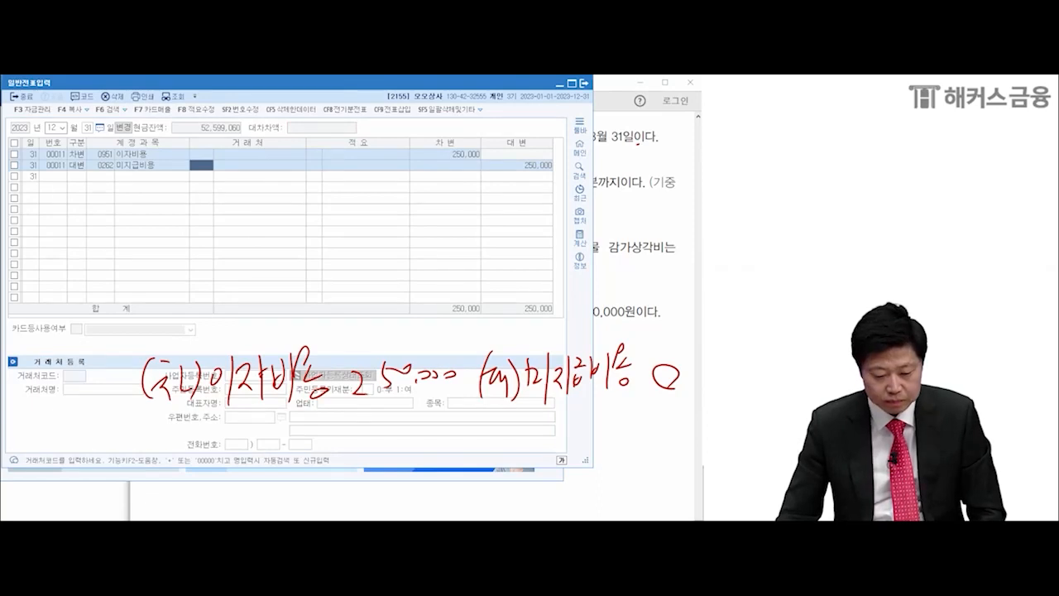
# Clear the handwriting and bring item (2) about the 900,000원 insurance premium into view in the PDF.
pyautogui.press('Escape')
pyautogui.click(646, 372)
pyautogui.moveTo(646, 373); pyautogui.dragTo(644, 325)
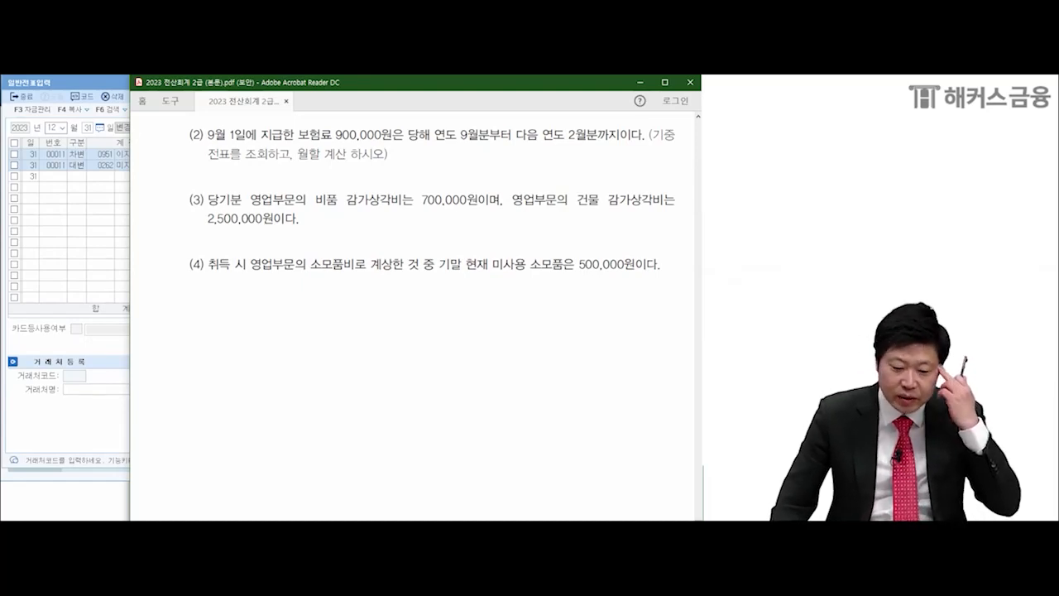
# Look up the September 1 vouchers in 일반전표입력 and examine the 보험료 voucher for 화재보험 가입.
pyautogui.click(60, 127)
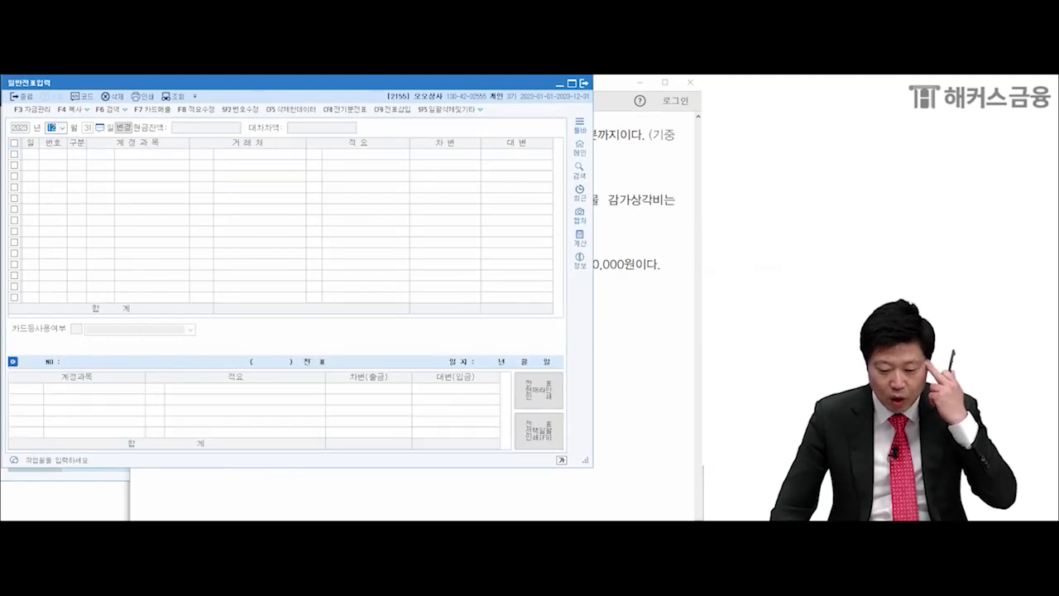
pyautogui.write('09')
pyautogui.press('Return')
pyautogui.write('1')
pyautogui.press('Return')
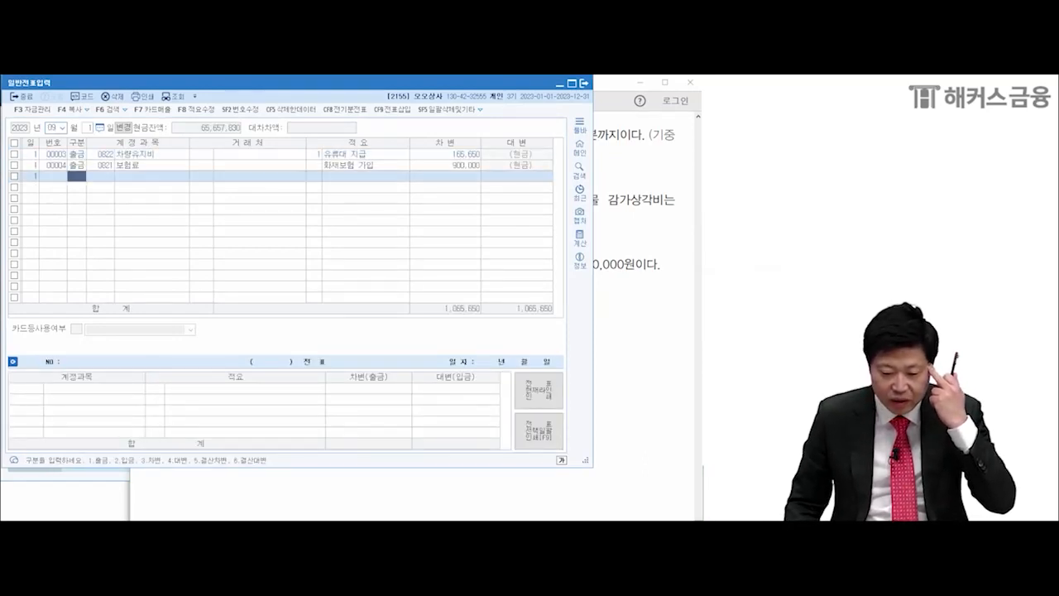
pyautogui.click(201, 165)
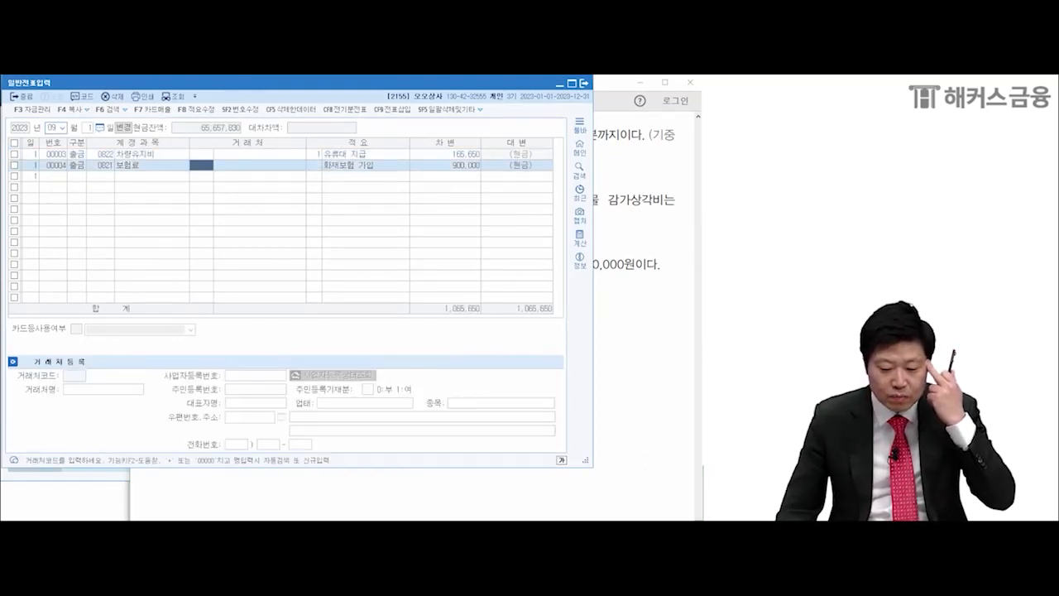
pyautogui.click(445, 165)
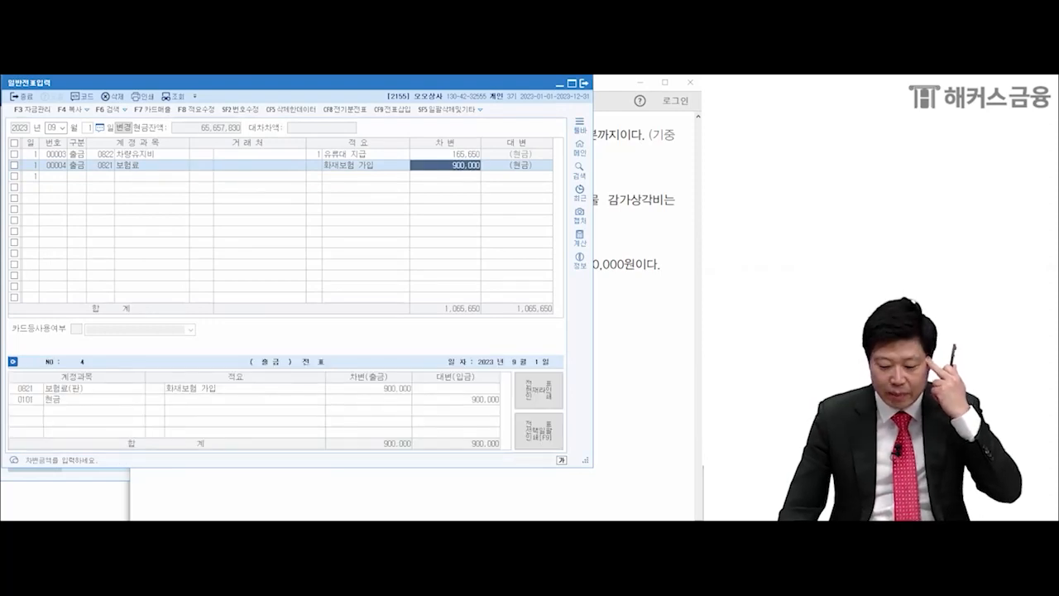
# Mark the 보험료 account, its 900,000 debit and the 현금 credit of the September 1 voucher with the pen.
pyautogui.hotkey('alt', 'Tab')
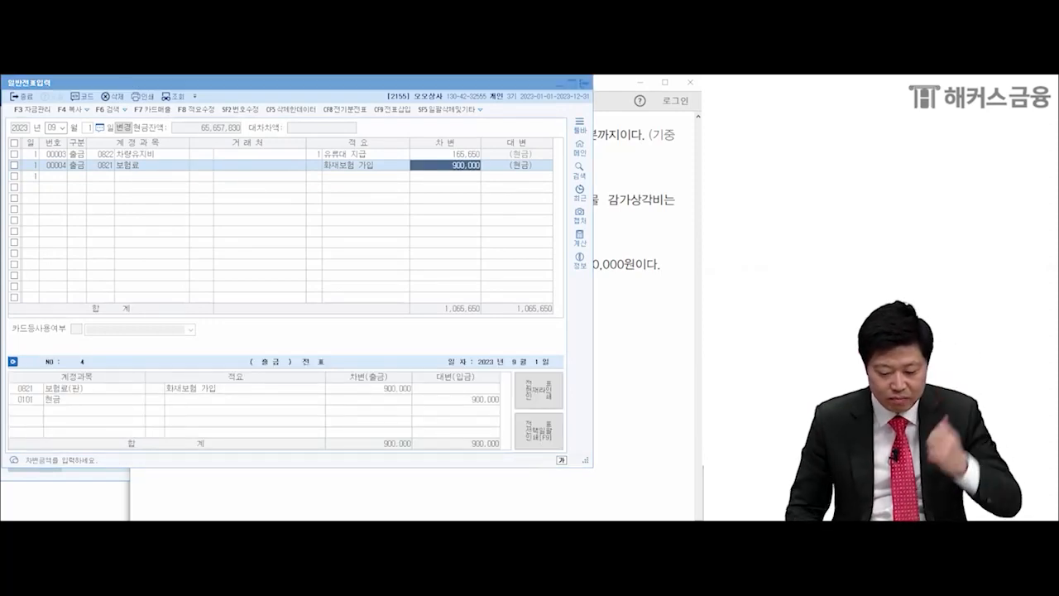
pyautogui.moveTo(15, 414); pyautogui.dragTo(74, 412)
pyautogui.moveTo(452, 412); pyautogui.dragTo(523, 412)
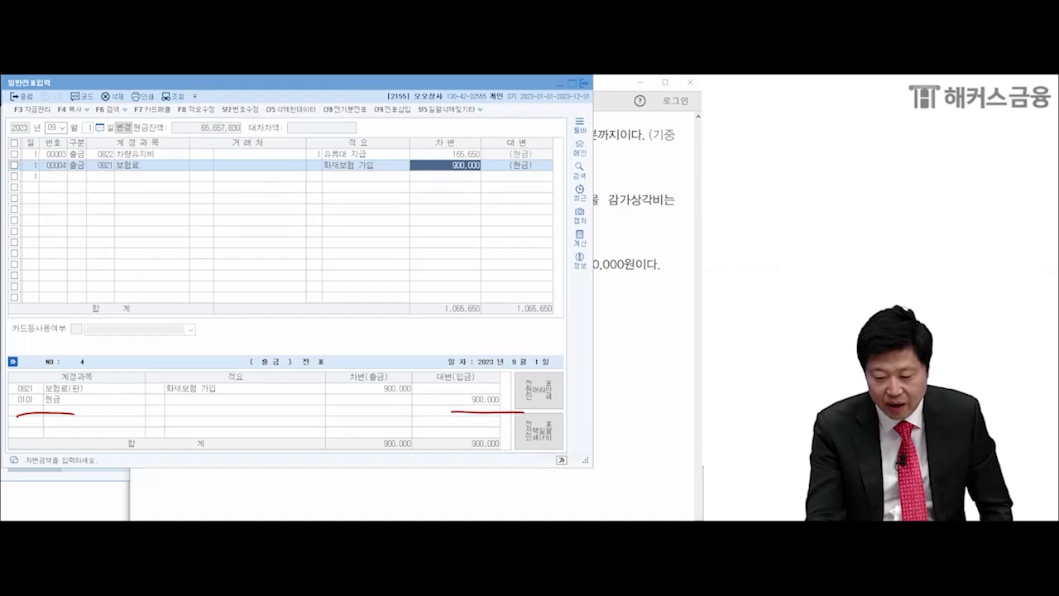
pyautogui.moveTo(151, 170); pyautogui.dragTo(150, 174)
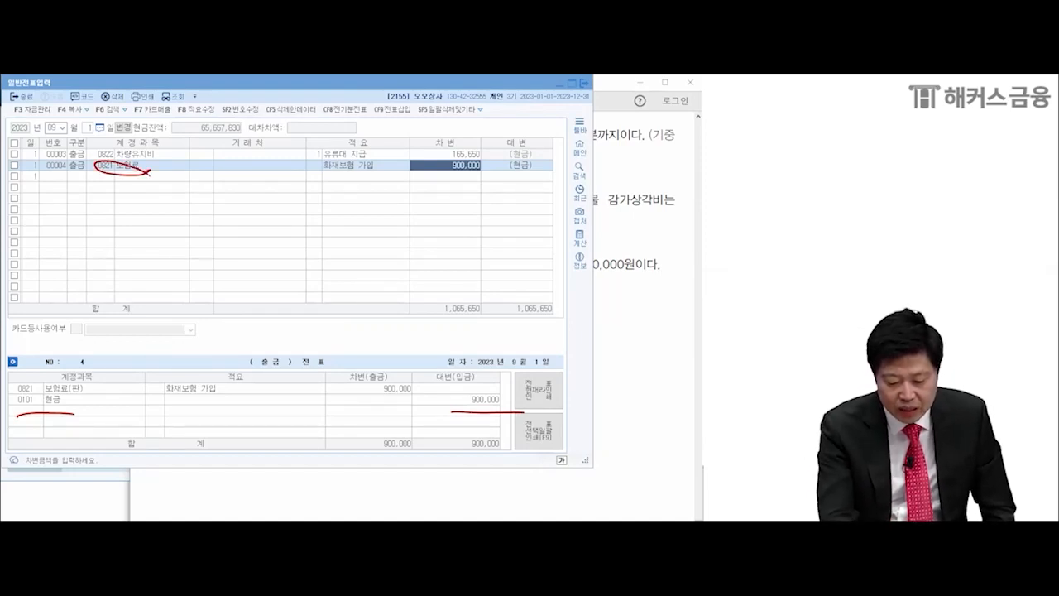
pyautogui.moveTo(94, 391)
pyautogui.mouseDown()
pyautogui.moveTo(7, 383)
pyautogui.moveTo(94, 396)
pyautogui.mouseUp()
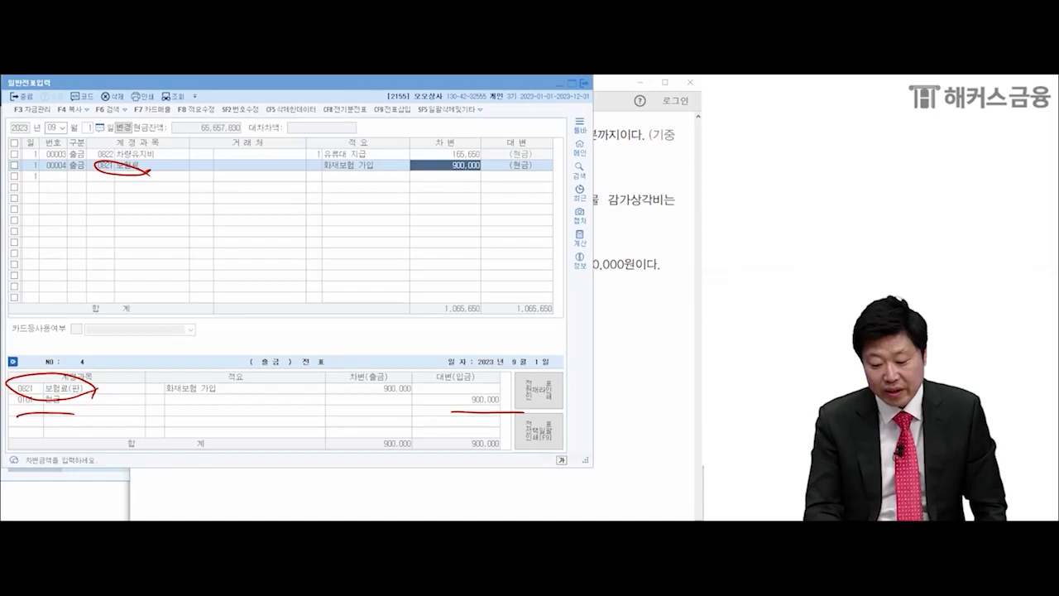
pyautogui.moveTo(424, 390); pyautogui.dragTo(411, 392)
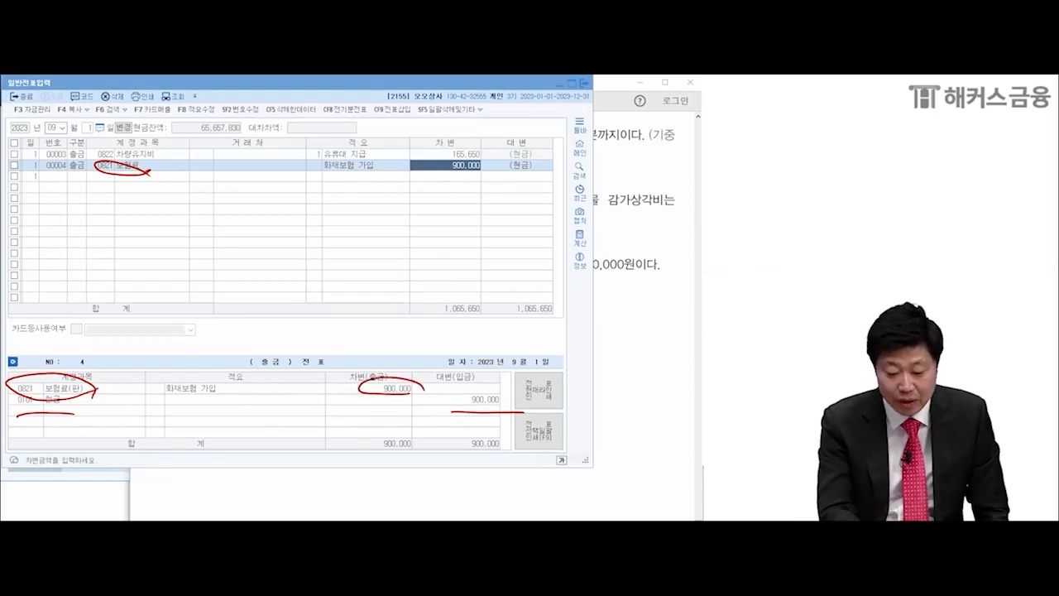
# Handwrite the adjusting entry (차) 선급비용 (대) 보험료 with empty circles for both amounts, and underline it with a wavy line.
pyautogui.moveTo(353, 238)
pyautogui.mouseDown()
pyautogui.moveTo(344, 268)
pyautogui.moveTo(393, 256)
pyautogui.moveTo(412, 267)
pyautogui.moveTo(446, 246)
pyautogui.moveTo(460, 267)
pyautogui.moveTo(476, 254)
pyautogui.moveTo(485, 271)
pyautogui.moveTo(512, 241)
pyautogui.moveTo(501, 264)
pyautogui.mouseUp()
pyautogui.moveTo(496, 265); pyautogui.dragTo(523, 263)
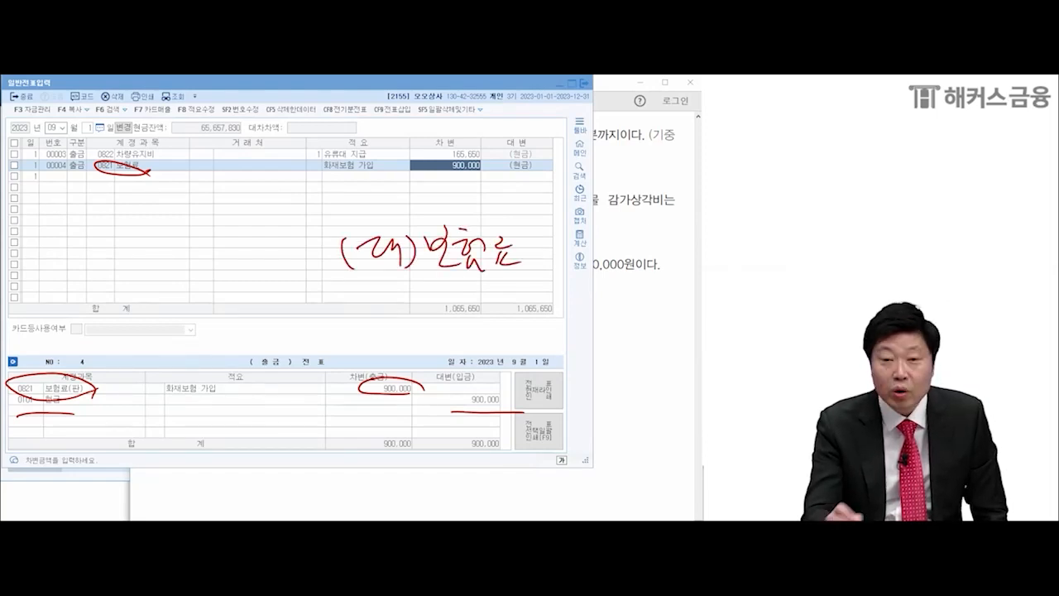
pyautogui.moveTo(612, 225)
pyautogui.mouseDown()
pyautogui.moveTo(569, 260)
pyautogui.moveTo(665, 270)
pyautogui.mouseUp()
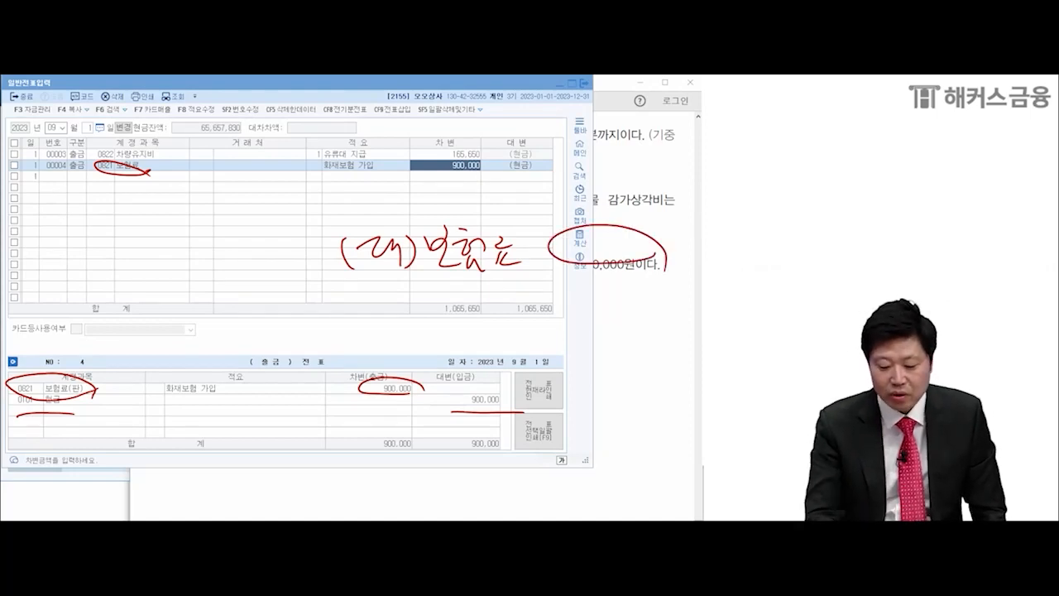
pyautogui.moveTo(74, 222)
pyautogui.mouseDown()
pyautogui.moveTo(66, 281)
pyautogui.moveTo(113, 261)
pyautogui.mouseUp()
pyautogui.moveTo(114, 229); pyautogui.dragTo(118, 266)
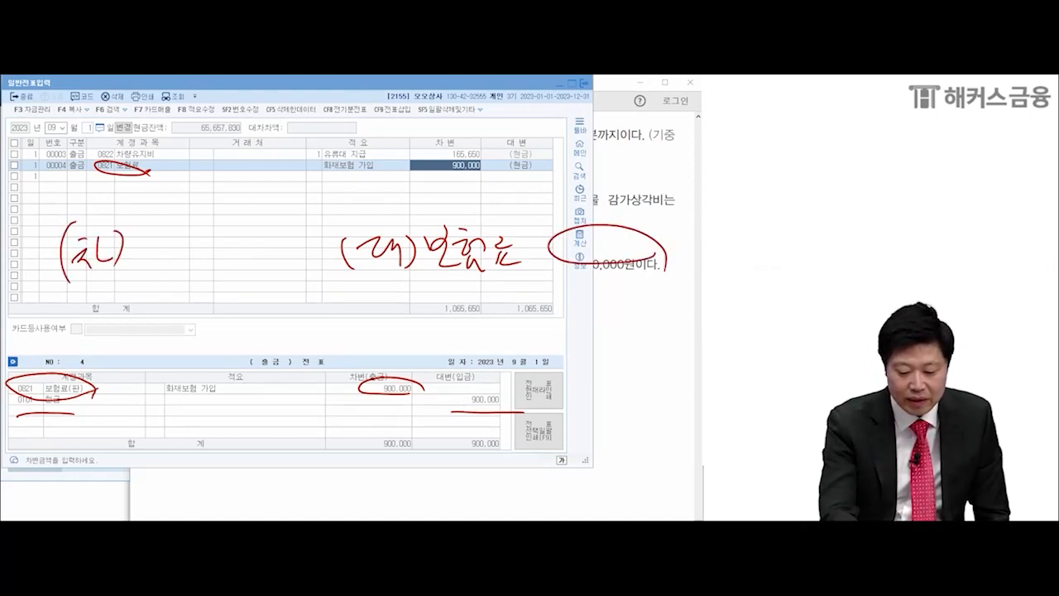
pyautogui.moveTo(142, 217)
pyautogui.mouseDown()
pyautogui.moveTo(126, 258)
pyautogui.moveTo(146, 241)
pyautogui.mouseUp()
pyautogui.moveTo(152, 221); pyautogui.dragTo(161, 271)
pyautogui.moveTo(161, 230); pyautogui.dragTo(177, 241)
pyautogui.moveTo(164, 250)
pyautogui.mouseDown()
pyautogui.moveTo(177, 265)
pyautogui.moveTo(184, 247)
pyautogui.moveTo(199, 245)
pyautogui.mouseUp()
pyautogui.moveTo(183, 250); pyautogui.dragTo(212, 272)
pyautogui.moveTo(220, 216); pyautogui.dragTo(235, 245)
pyautogui.moveTo(225, 243); pyautogui.dragTo(244, 246)
pyautogui.moveTo(221, 265); pyautogui.dragTo(231, 258)
pyautogui.moveTo(271, 265)
pyautogui.mouseDown()
pyautogui.moveTo(323, 266)
pyautogui.moveTo(317, 283)
pyautogui.mouseUp()
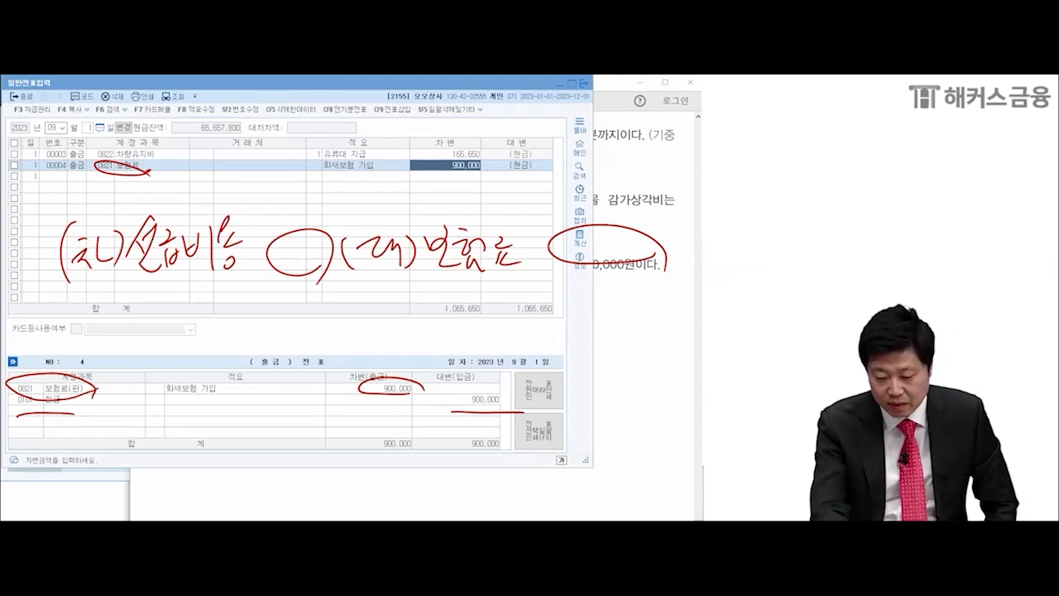
pyautogui.moveTo(47, 293); pyautogui.dragTo(191, 288)
pyautogui.moveTo(666, 267); pyautogui.dragTo(587, 277)
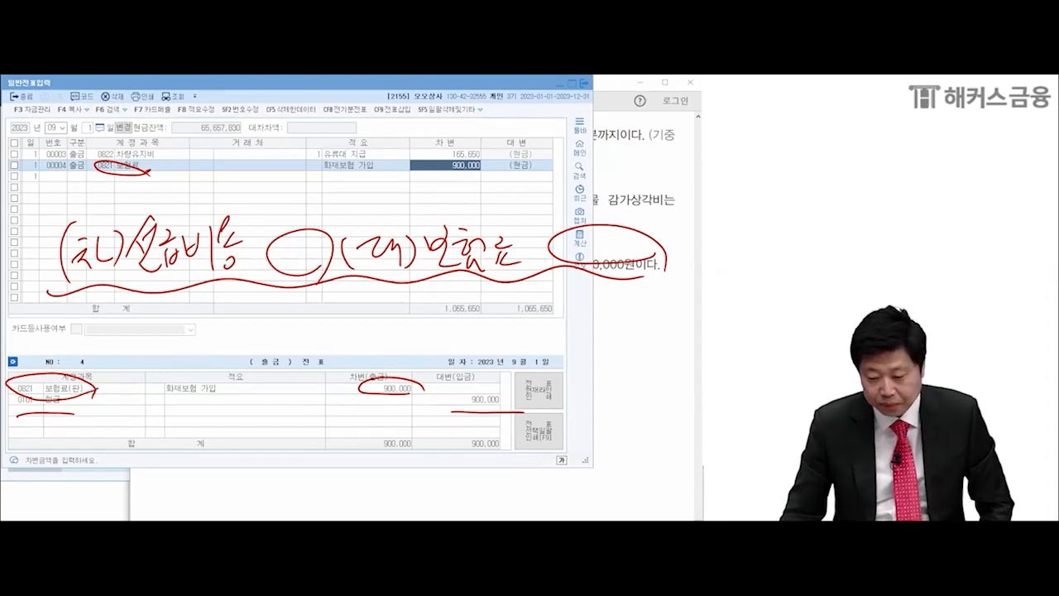
# Switch to the PDF, circle 900,000 in item (2) and handwrite the calculation notes 6개월, 9 and 150,000.
pyautogui.click(637, 182)
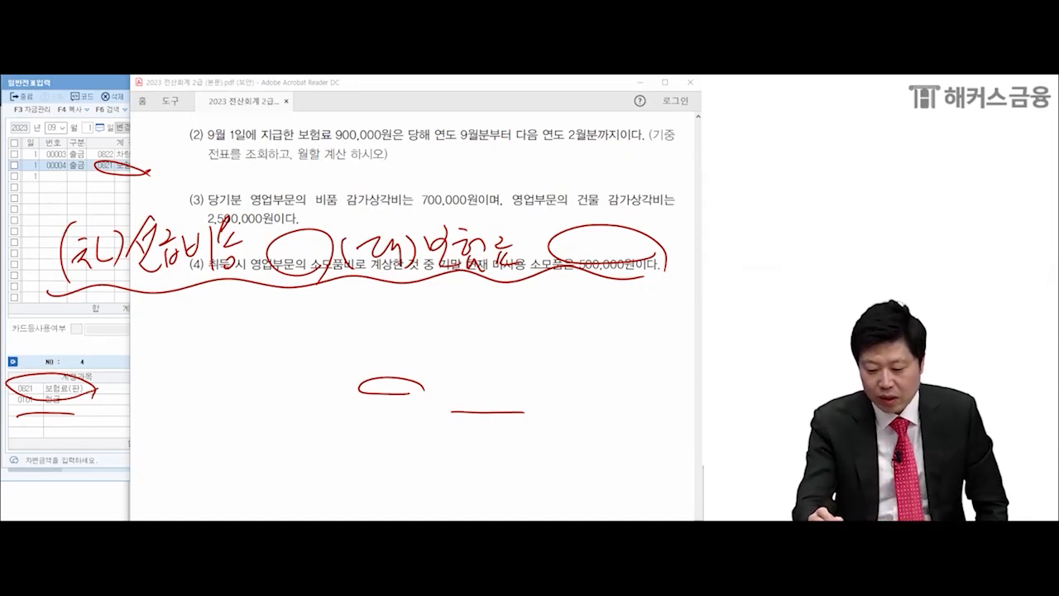
pyautogui.moveTo(500, 144)
pyautogui.mouseDown()
pyautogui.moveTo(487, 164)
pyautogui.moveTo(500, 163)
pyautogui.mouseUp()
pyautogui.moveTo(510, 150); pyautogui.dragTo(517, 155)
pyautogui.moveTo(521, 148)
pyautogui.mouseDown()
pyautogui.moveTo(521, 168)
pyautogui.moveTo(538, 141)
pyautogui.mouseUp()
pyautogui.moveTo(527, 154); pyautogui.dragTo(549, 151)
pyautogui.moveTo(538, 152)
pyautogui.mouseDown()
pyautogui.moveTo(536, 163)
pyautogui.moveTo(562, 170)
pyautogui.mouseUp()
pyautogui.moveTo(395, 139)
pyautogui.mouseDown()
pyautogui.moveTo(322, 126)
pyautogui.moveTo(392, 147)
pyautogui.mouseUp()
pyautogui.moveTo(611, 146)
pyautogui.mouseDown()
pyautogui.moveTo(597, 156)
pyautogui.moveTo(608, 176)
pyautogui.moveTo(583, 184)
pyautogui.mouseUp()
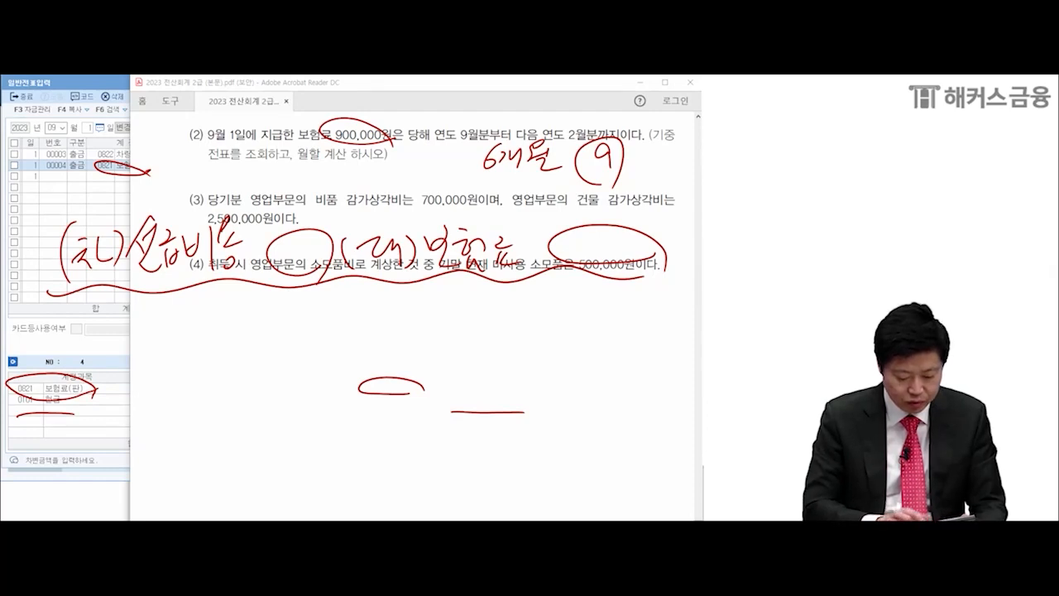
pyautogui.moveTo(635, 150)
pyautogui.mouseDown()
pyautogui.moveTo(626, 169)
pyautogui.moveTo(644, 167)
pyautogui.mouseUp()
pyautogui.moveTo(658, 154); pyautogui.dragTo(675, 162)
pyautogui.moveTo(686, 160); pyautogui.dragTo(684, 162)
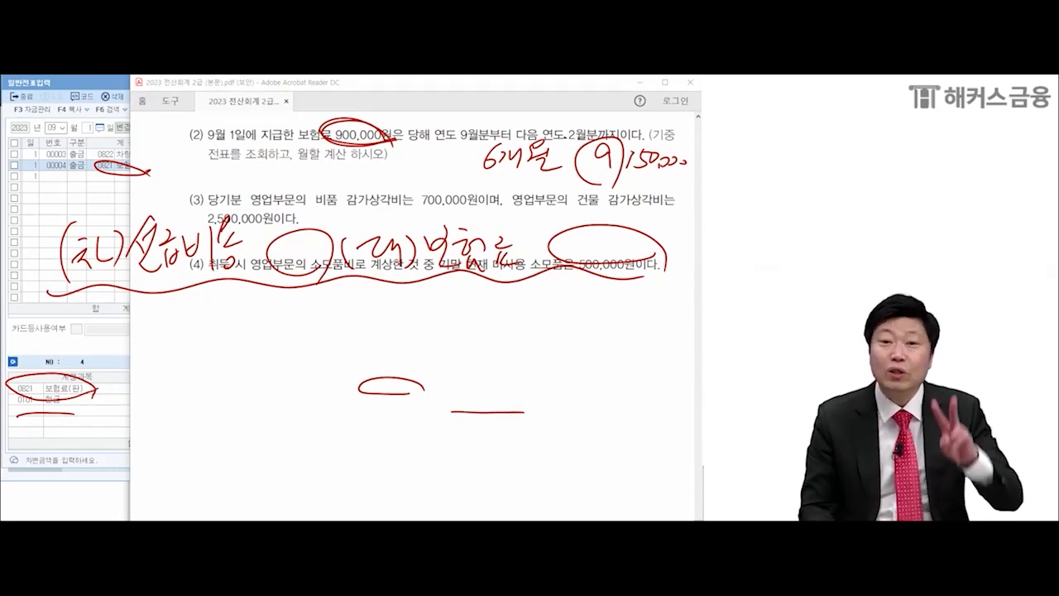
# Write 300,000 in both amount circles of the handwritten 선급비용/보험료 entry and draw a box around it.
pyautogui.moveTo(565, 239); pyautogui.dragTo(607, 250)
pyautogui.moveTo(612, 243); pyautogui.dragTo(636, 251)
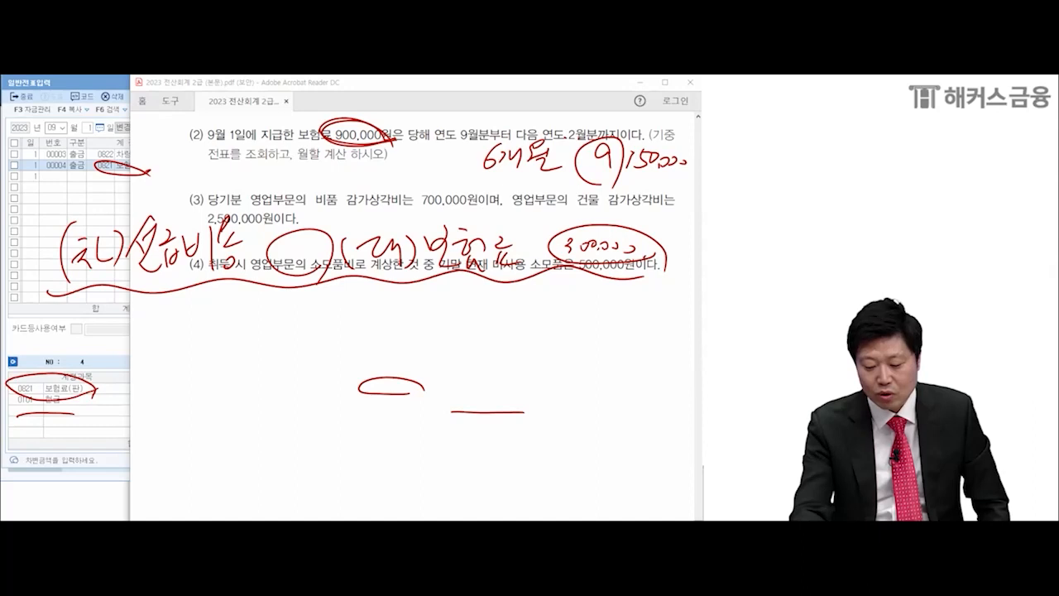
pyautogui.moveTo(274, 249); pyautogui.dragTo(324, 255)
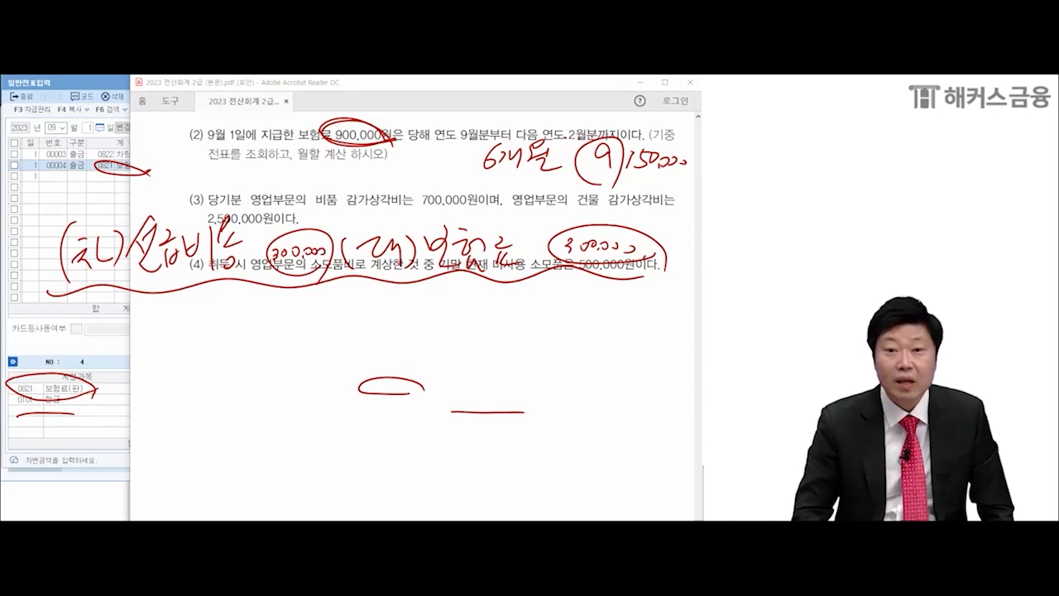
pyautogui.moveTo(50, 288)
pyautogui.mouseDown()
pyautogui.moveTo(40, 223)
pyautogui.moveTo(532, 203)
pyautogui.moveTo(672, 275)
pyautogui.mouseUp()
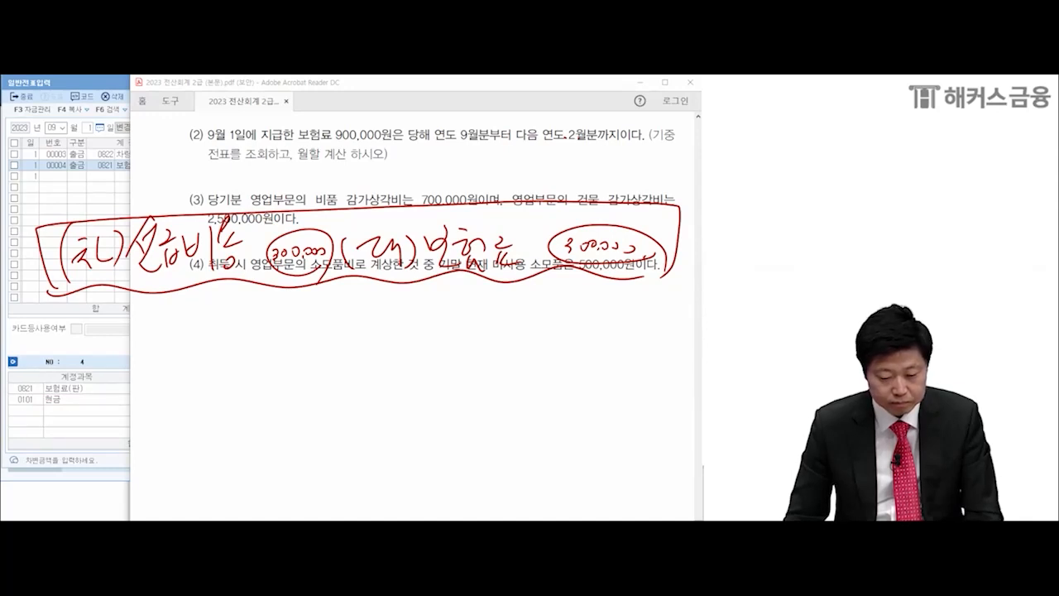
pyautogui.click(76, 177)
pyautogui.write('3선급')
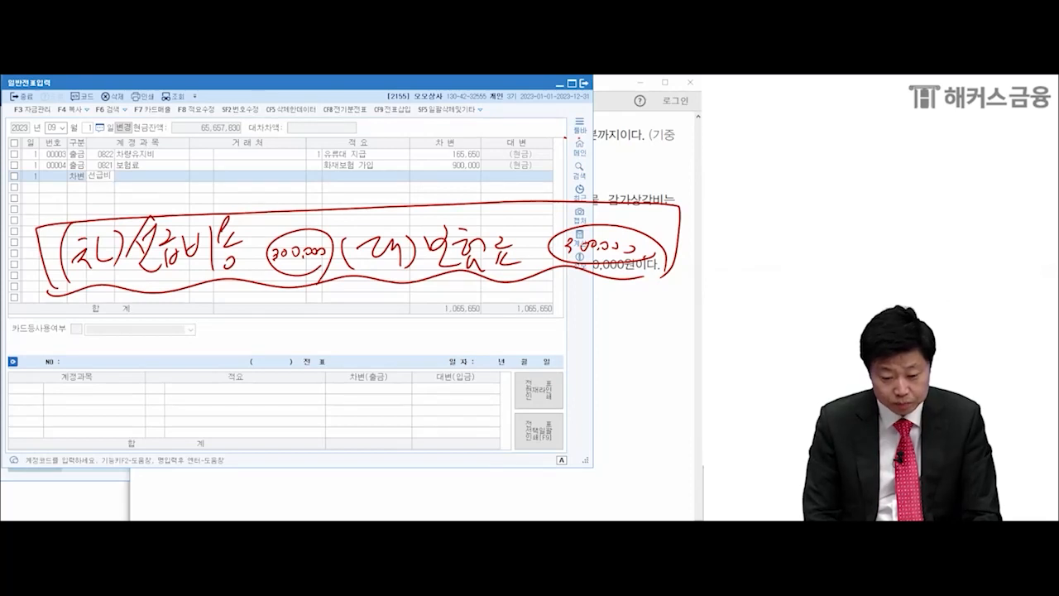
pyautogui.press('BackSpace')
pyautogui.press('BackSpace')
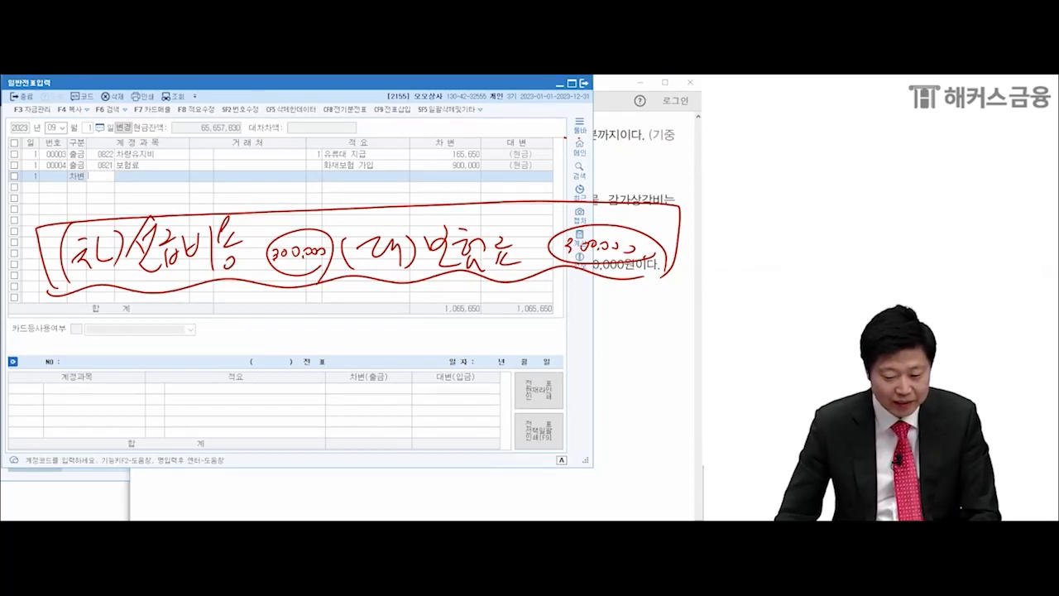
pyautogui.click(77, 176)
pyautogui.press('Escape')
# In the December 31 vouchers, enter a debit line for 0133 선급비용 with the amount 300,000.
pyautogui.press('Return')
pyautogui.write('31')
pyautogui.press('Return')
pyautogui.write('3')
pyautogui.press('Return')
pyautogui.write('선급')
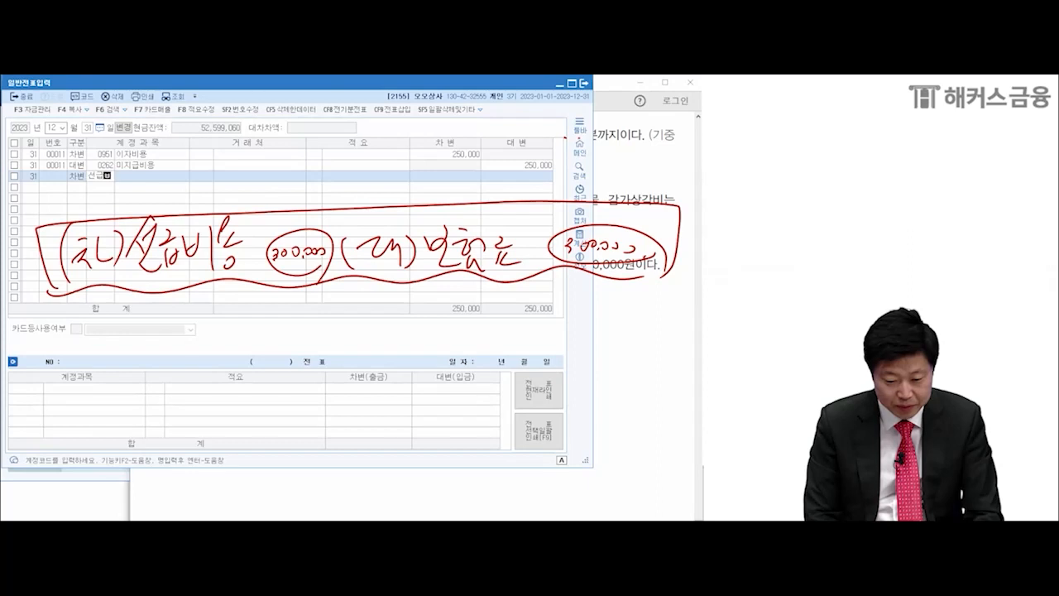
pyautogui.write('비')
pyautogui.press('Return')
pyautogui.press('Return')
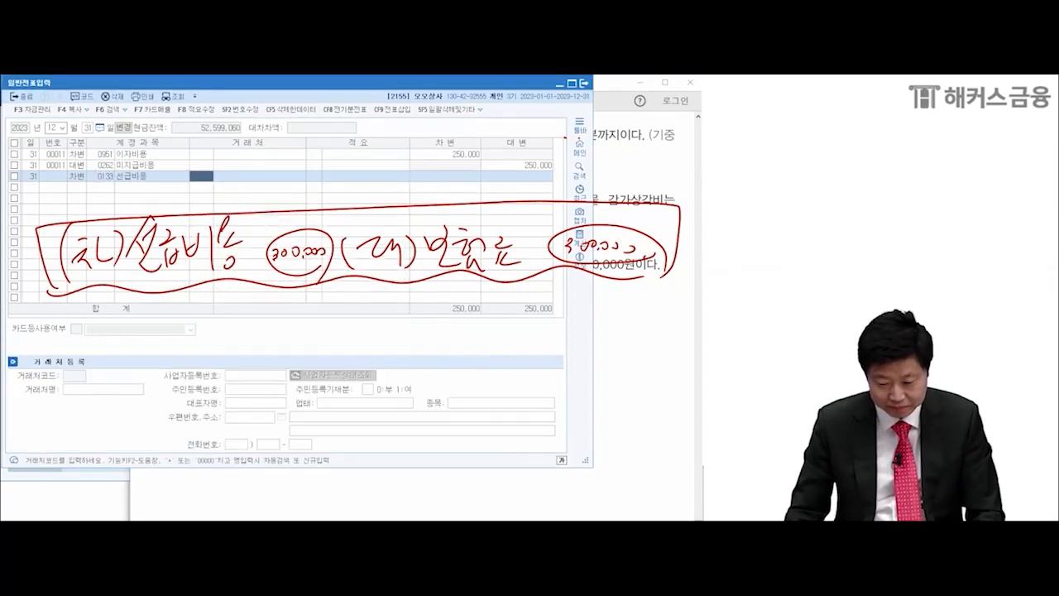
pyautogui.press('Return')
pyautogui.press('Return')
pyautogui.write('3000000')
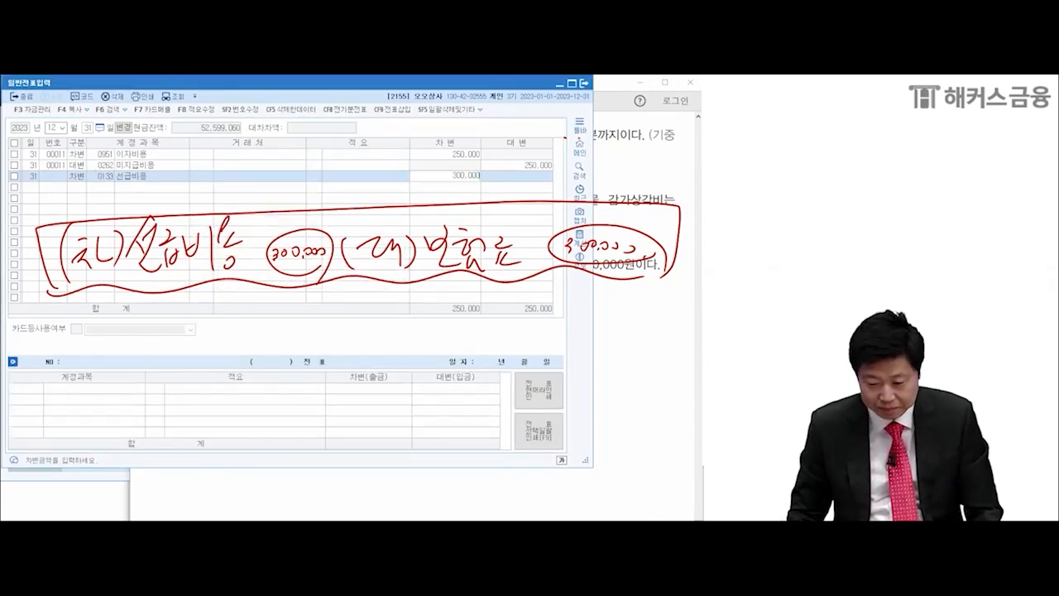
pyautogui.press('Return')
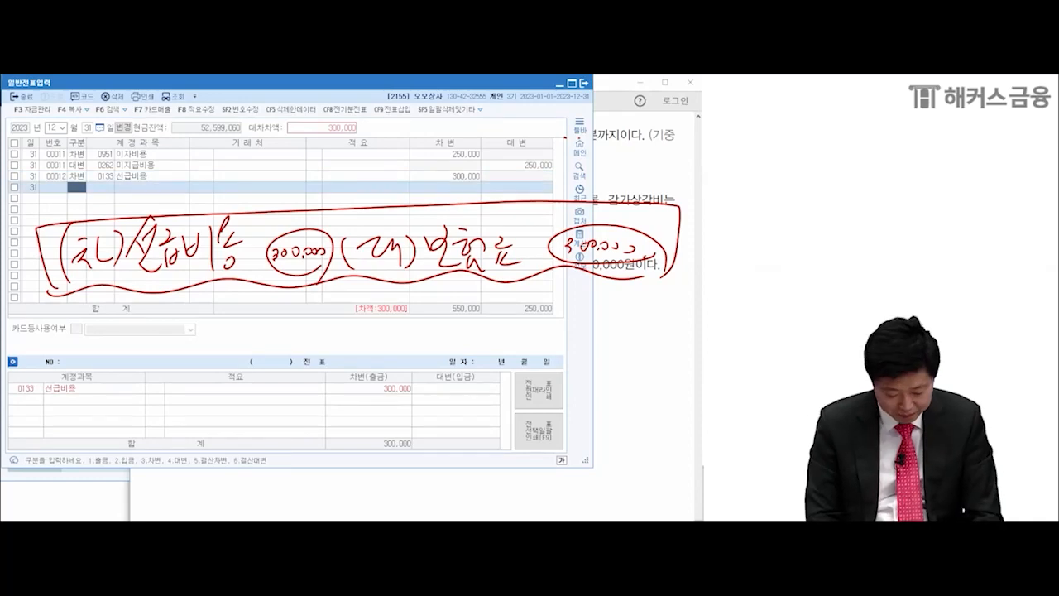
# Balance the 선급비용 debit with a 300,000 credit to 0821 보험료 (판매관리비).
pyautogui.write('4')
pyautogui.write('보험')
pyautogui.press('Return')
pyautogui.moveTo(290, 162); pyautogui.dragTo(289, 142)
pyautogui.click(249, 328)
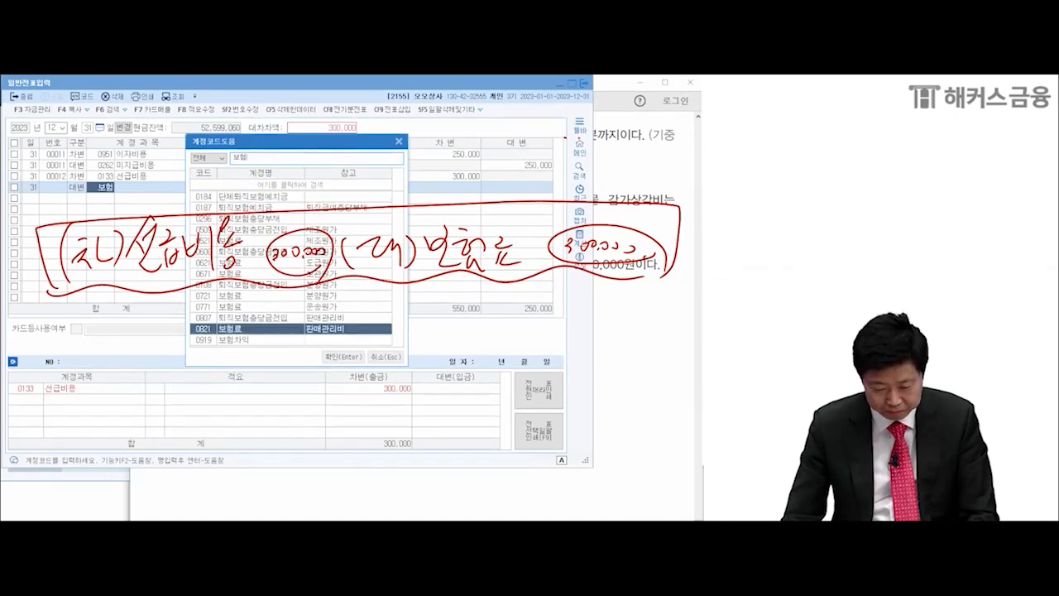
pyautogui.press('Return')
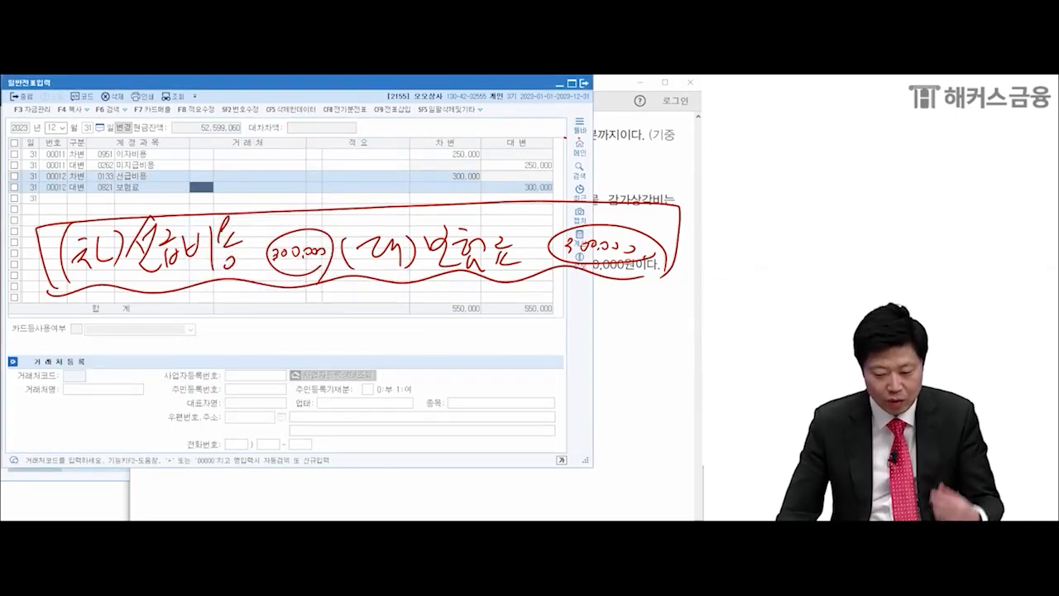
# Clear the pen marks and switch to the PDF to read item (3) on depreciation.
pyautogui.press('Escape')
pyautogui.hotkey('alt', 'Tab')
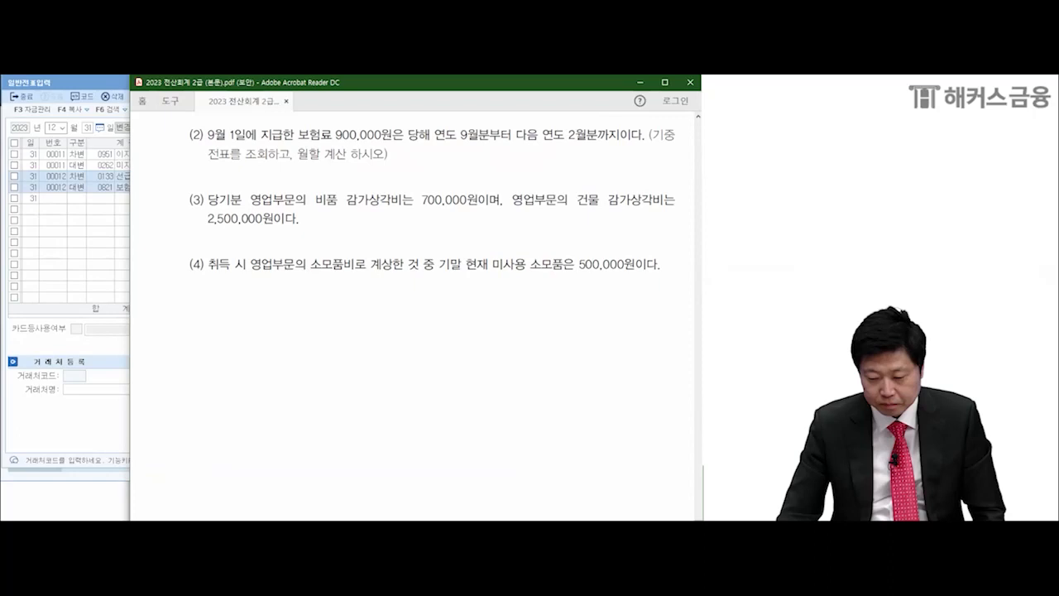
pyautogui.scroll(-1, 413, 315)
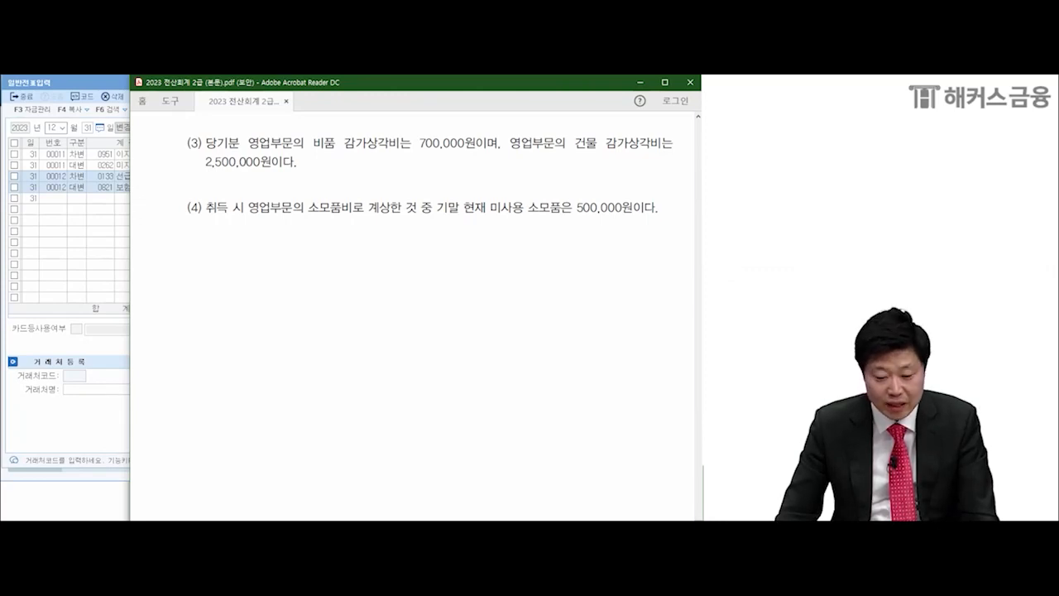
# Return to 일반전표입력 and enter a 700,000 credit to 0213 감가상각누계액 for 비품 on December 31.
pyautogui.hotkey('alt', 'Tab')
pyautogui.click(77, 199)
pyautogui.write('4')
pyautogui.press('Return')
pyautogui.write('감가상')
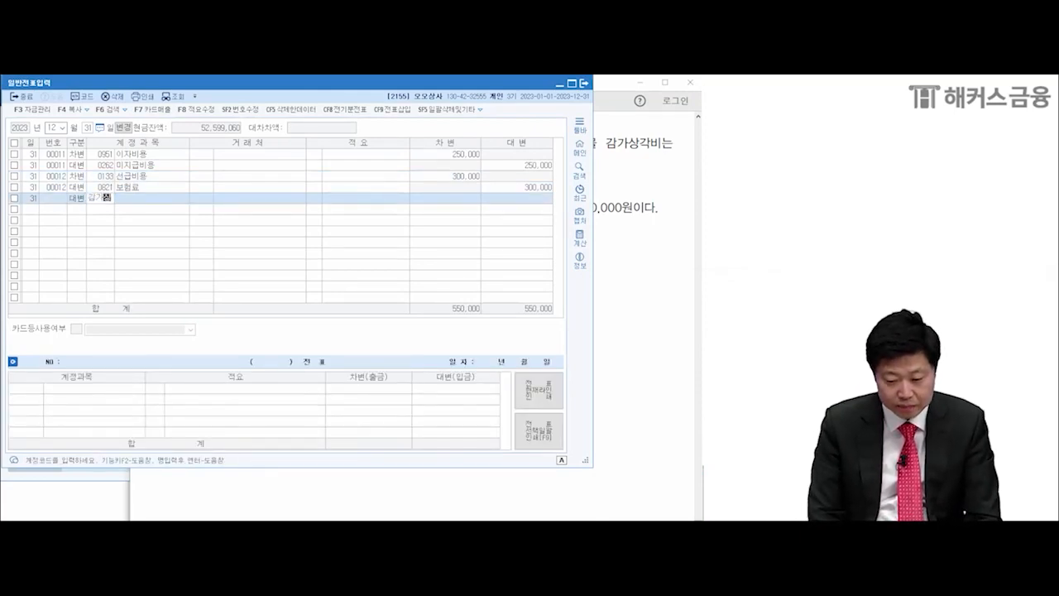
pyautogui.press('Return')
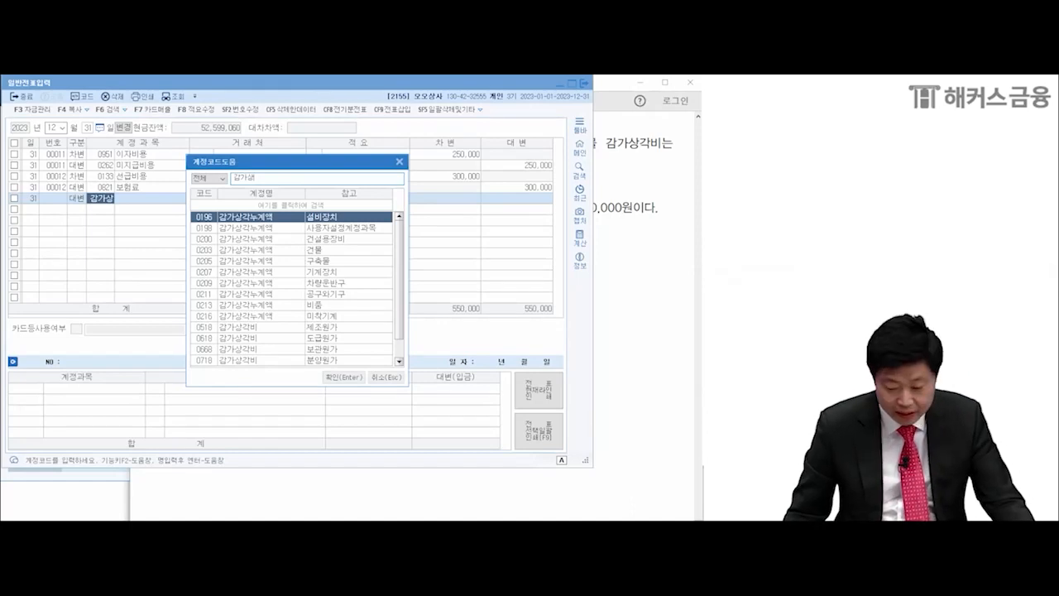
pyautogui.click(291, 305)
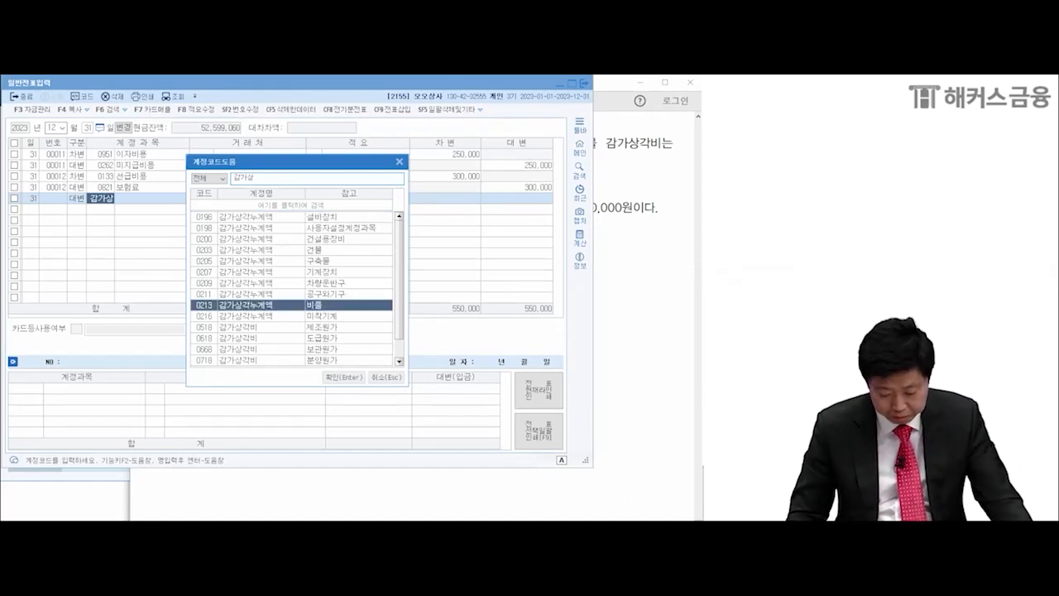
pyautogui.press('Return')
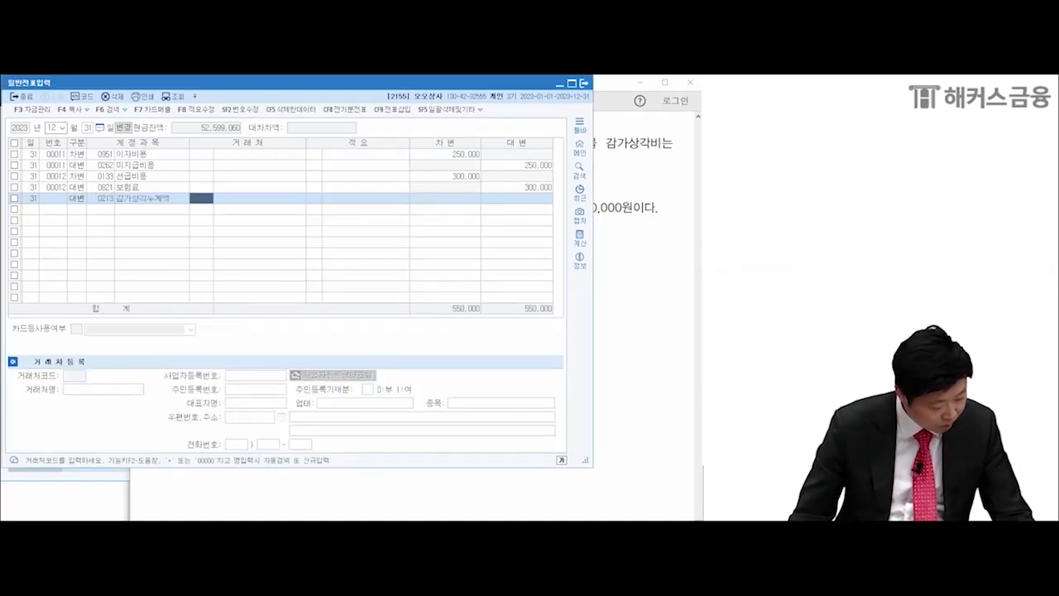
pyautogui.press('Return')
pyautogui.press('Return')
pyautogui.write('700000')
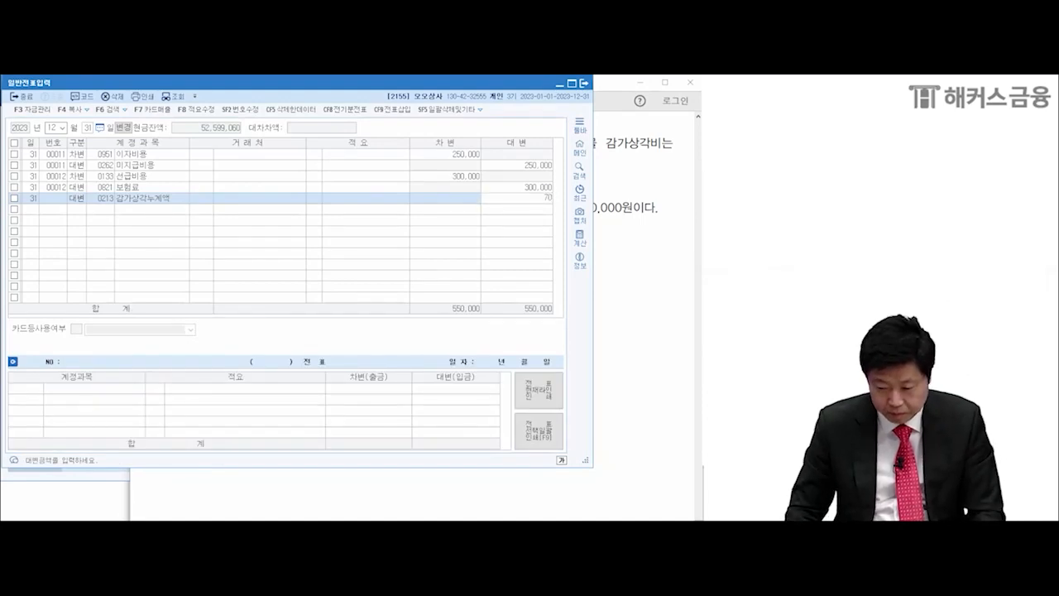
pyautogui.press('Return')
# Add a 2,500,000 credit line to 0203 감가상각누계액 for 건물 in the same depreciation voucher.
pyautogui.press('4')
pyautogui.press('Return')
pyautogui.write('감가상')
pyautogui.press('Return')
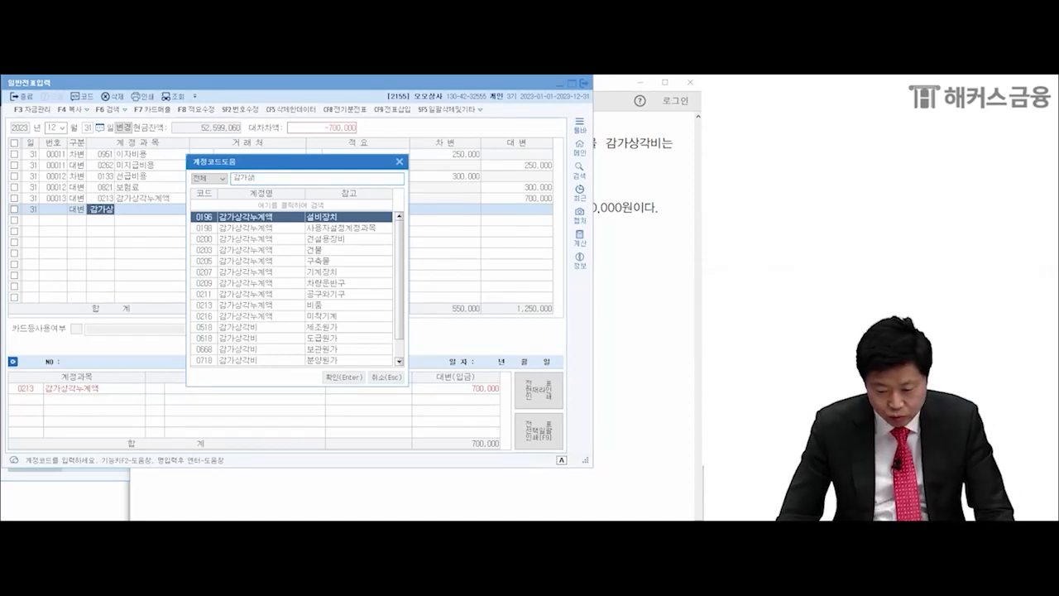
pyautogui.press('Down')
pyautogui.press('Down')
pyautogui.press('Down')
pyautogui.press('Return')
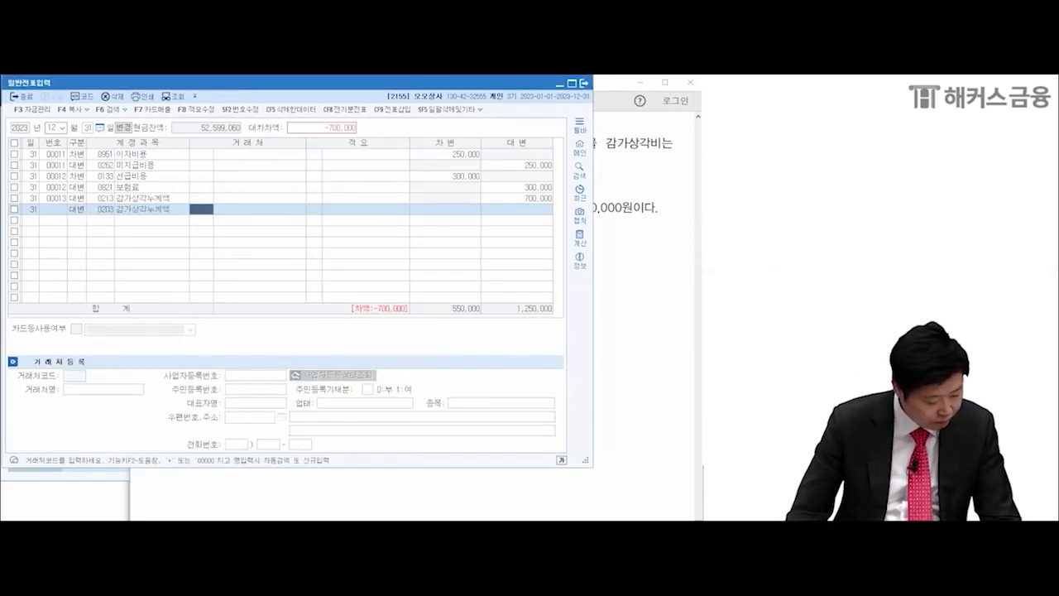
pyautogui.press('Return')
pyautogui.press('Return')
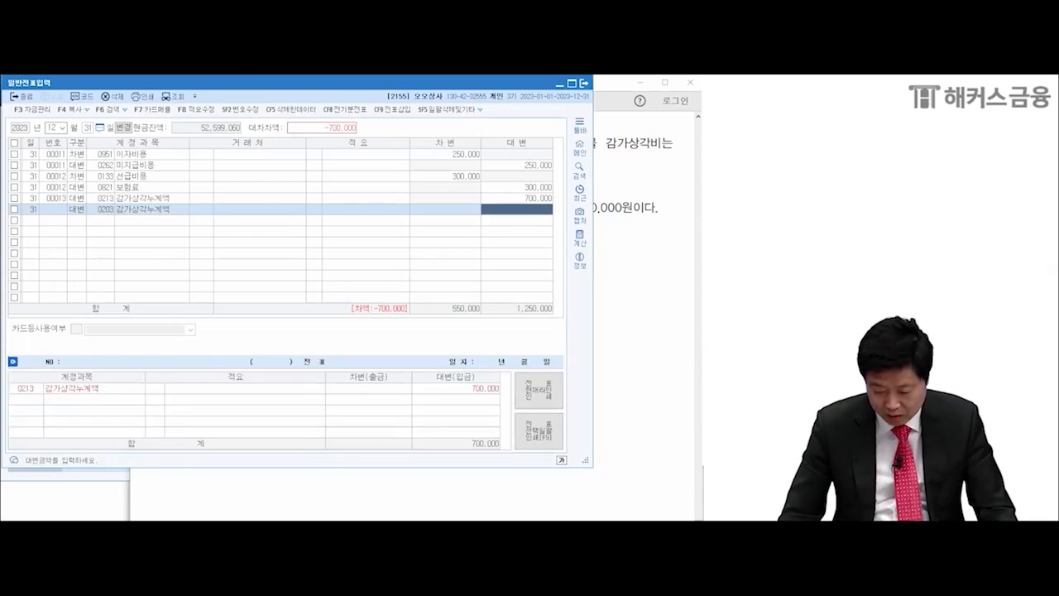
pyautogui.write('2,500,000')
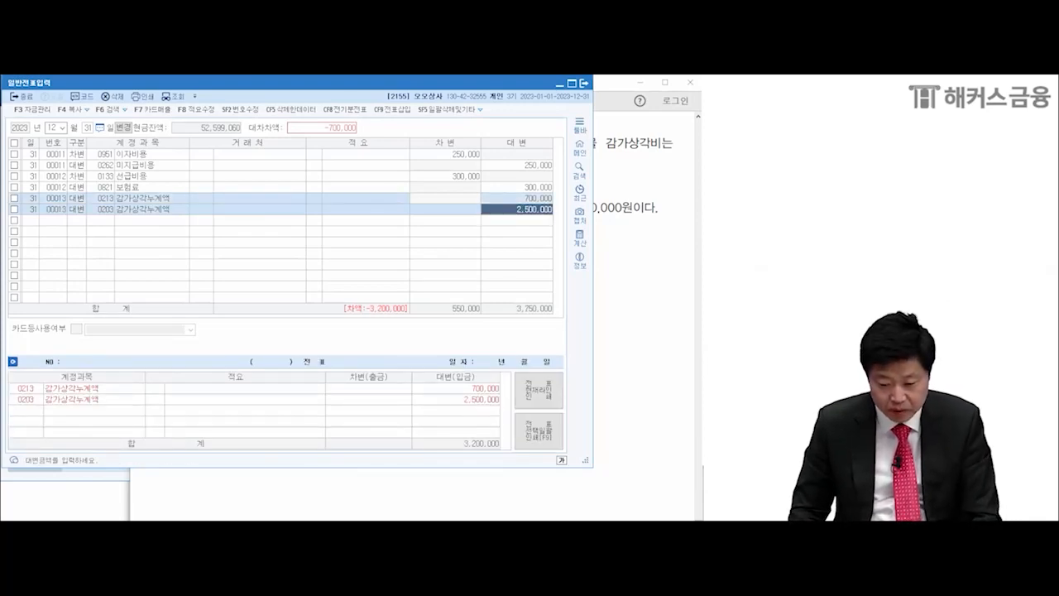
pyautogui.press('Return')
# Complete the depreciation voucher with a 3,200,000 debit to 0818 감가상각비 (판매관리비).
pyautogui.write('3')
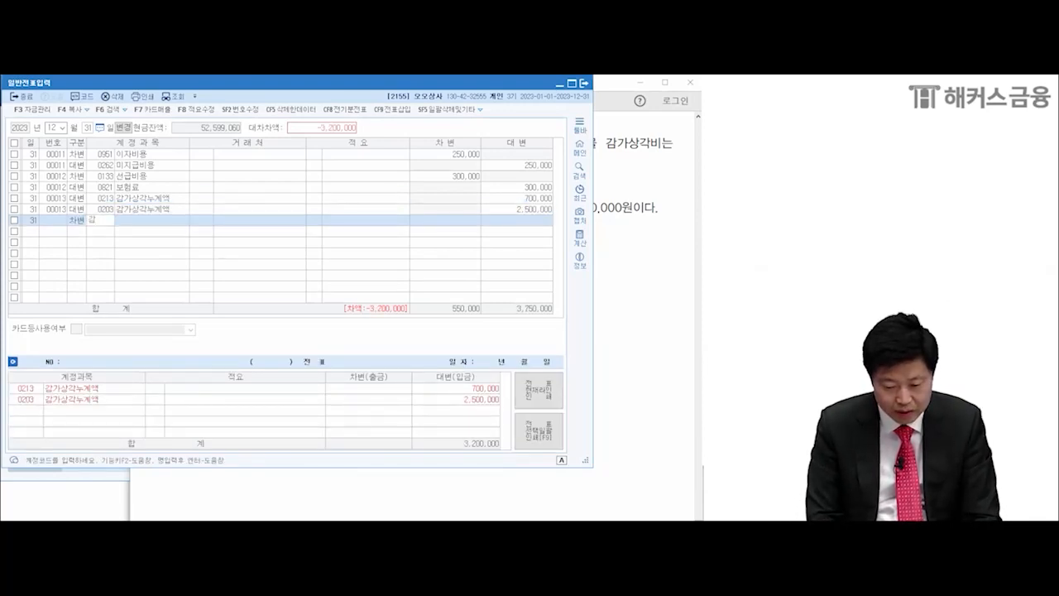
pyautogui.write('감가상')
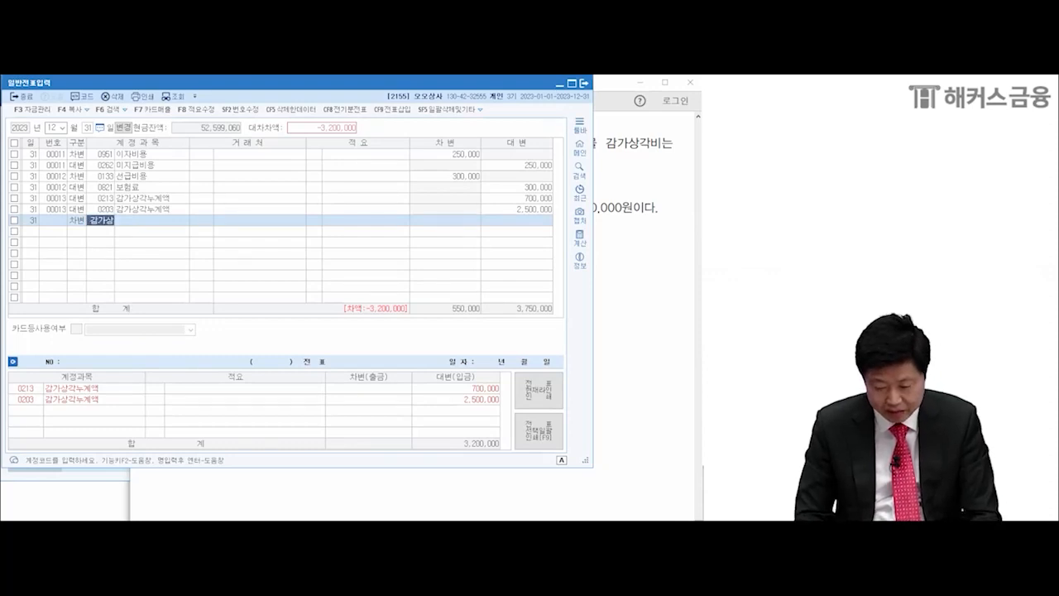
pyautogui.press('Return')
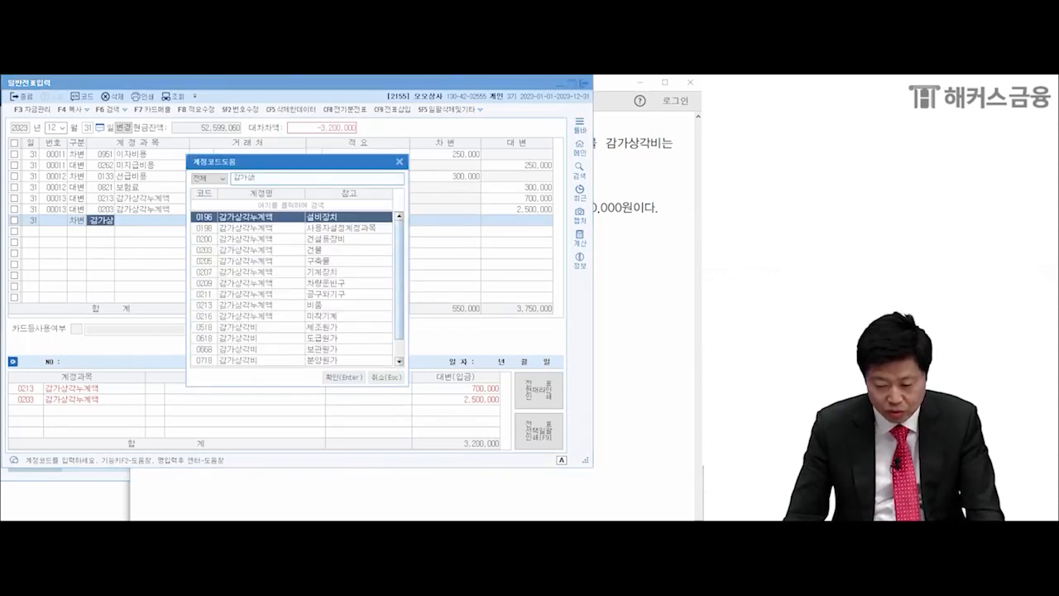
pyautogui.moveTo(399, 293); pyautogui.dragTo(399, 297)
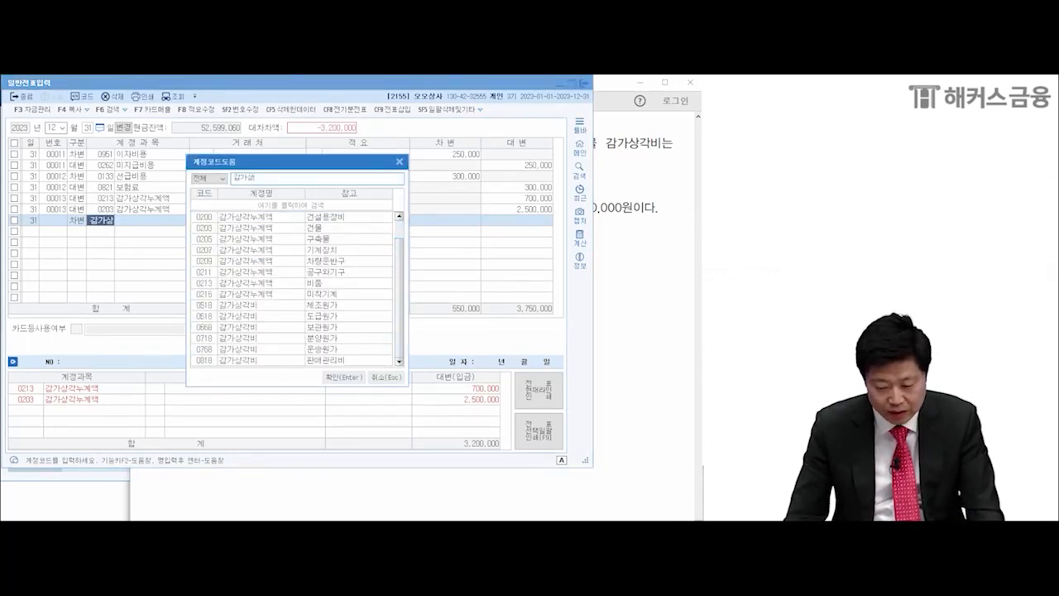
pyautogui.click(364, 349)
pyautogui.click(364, 360)
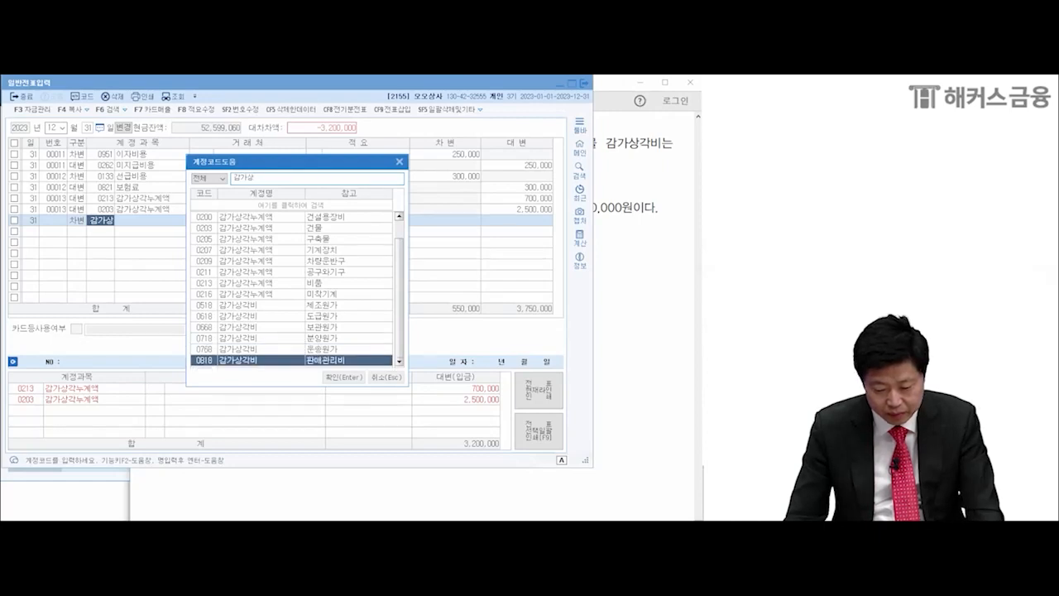
pyautogui.press('Return')
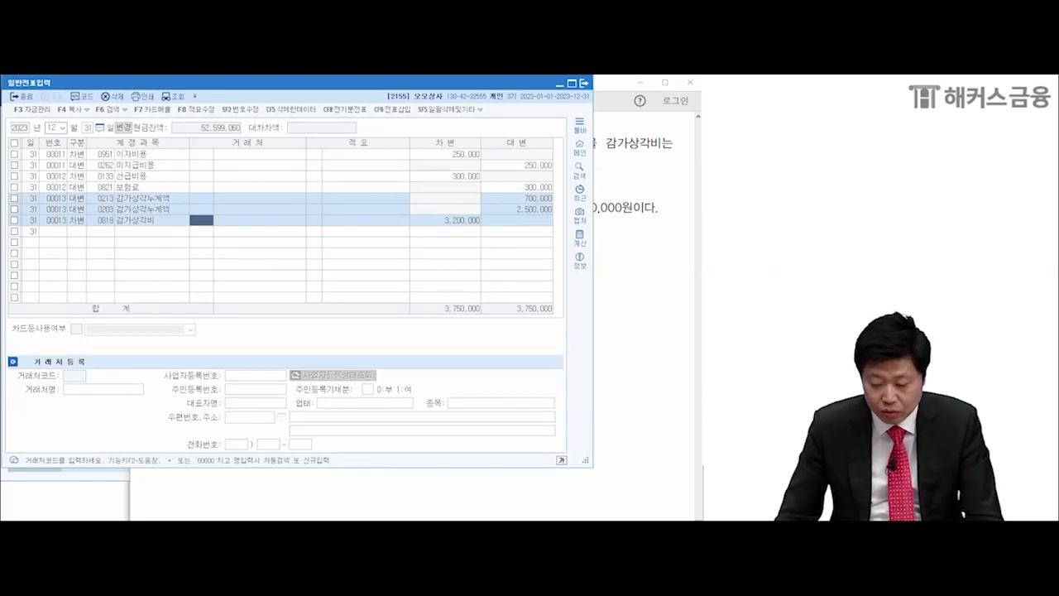
# Switch to item (4) in the PDF, circle 소모품비 and underline 소모품은 500,000원 with the pen.
pyautogui.hotkey('alt', 'Tab')
pyautogui.scroll(-2, 414, 315)
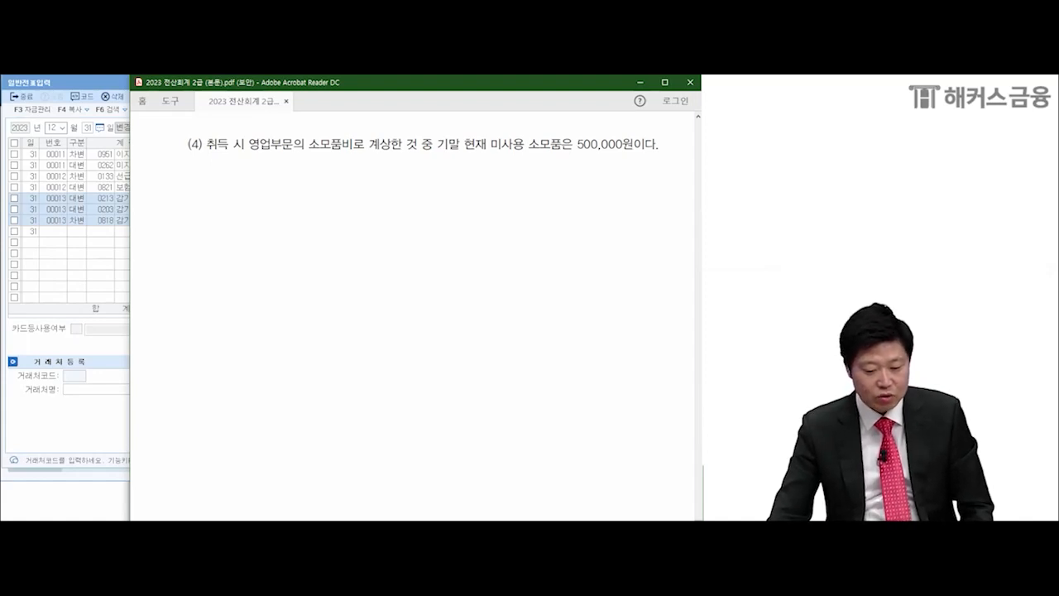
pyautogui.hotkey('alt', 'Tab')
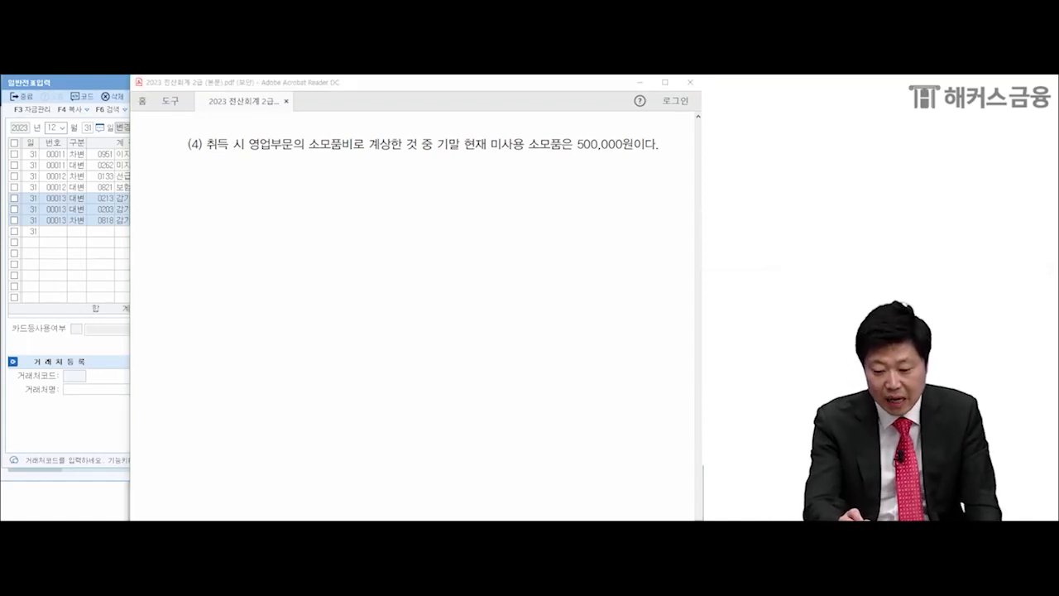
pyautogui.moveTo(356, 156)
pyautogui.mouseDown()
pyautogui.moveTo(311, 157)
pyautogui.moveTo(341, 127)
pyautogui.moveTo(336, 175)
pyautogui.mouseUp()
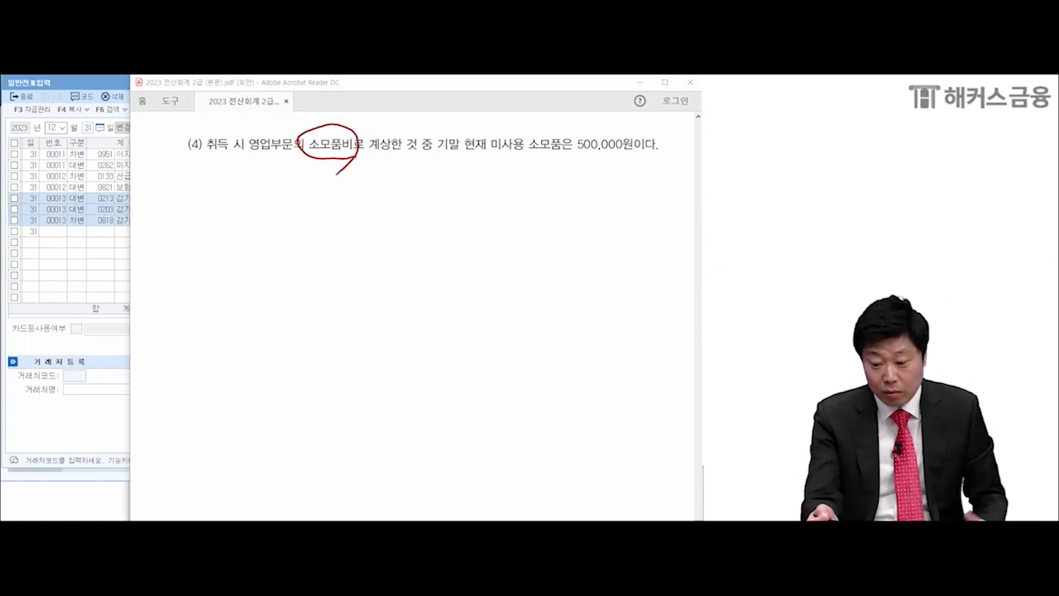
pyautogui.moveTo(519, 155); pyautogui.dragTo(629, 154)
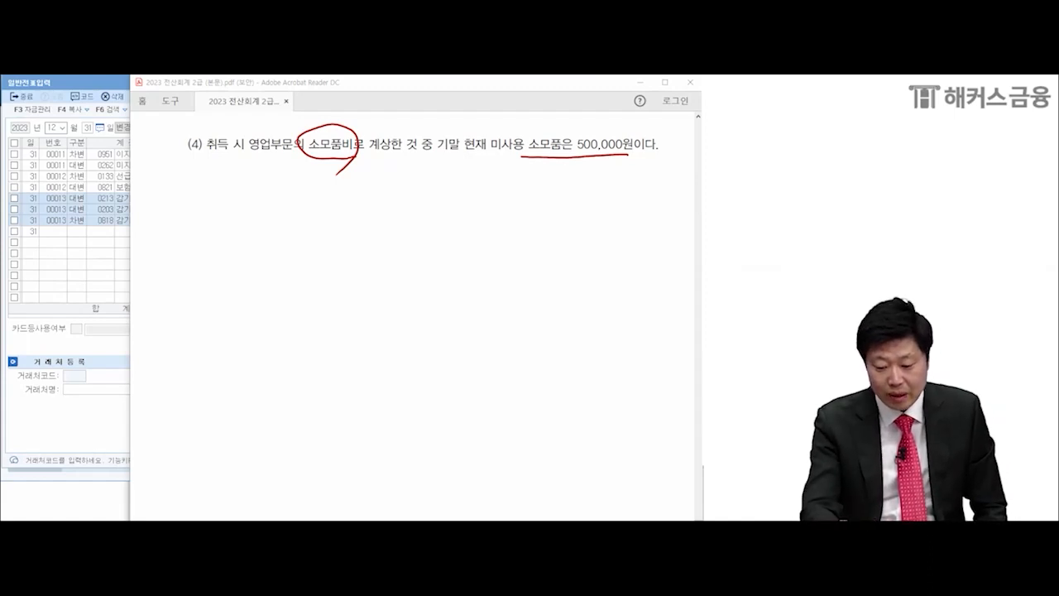
# Handwrite the credit side (대) 소모품비 500,000 below item (4).
pyautogui.moveTo(411, 222)
pyautogui.mouseDown()
pyautogui.moveTo(408, 265)
pyautogui.moveTo(447, 243)
pyautogui.moveTo(464, 255)
pyautogui.mouseUp()
pyautogui.moveTo(474, 219)
pyautogui.mouseDown()
pyautogui.moveTo(465, 260)
pyautogui.moveTo(503, 217)
pyautogui.moveTo(509, 251)
pyautogui.mouseUp()
pyautogui.moveTo(514, 214)
pyautogui.mouseDown()
pyautogui.moveTo(541, 255)
pyautogui.moveTo(550, 212)
pyautogui.moveTo(556, 244)
pyautogui.mouseUp()
pyautogui.moveTo(538, 248); pyautogui.dragTo(560, 261)
pyautogui.moveTo(563, 216)
pyautogui.mouseDown()
pyautogui.moveTo(564, 245)
pyautogui.moveTo(577, 242)
pyautogui.mouseUp()
pyautogui.moveTo(593, 213)
pyautogui.mouseDown()
pyautogui.moveTo(584, 266)
pyautogui.moveTo(621, 229)
pyautogui.moveTo(619, 240)
pyautogui.mouseUp()
pyautogui.moveTo(633, 215); pyautogui.dragTo(696, 223)
pyautogui.click(662, 223)
# Handwrite the debit side (차) 소모품 500,000 beside the credit and underline the whole entry.
pyautogui.moveTo(134, 231)
pyautogui.mouseDown()
pyautogui.moveTo(141, 258)
pyautogui.moveTo(157, 231)
pyautogui.mouseUp()
pyautogui.moveTo(144, 242); pyautogui.dragTo(164, 260)
pyautogui.moveTo(172, 235); pyautogui.dragTo(181, 259)
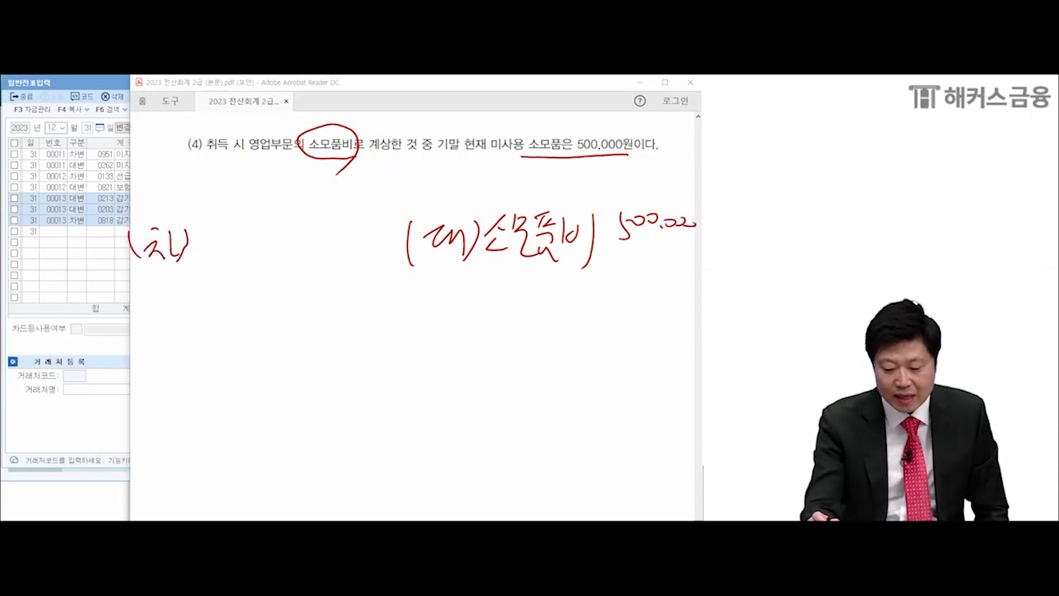
pyautogui.moveTo(217, 220); pyautogui.dragTo(201, 250)
pyautogui.moveTo(215, 235); pyautogui.dragTo(239, 256)
pyautogui.moveTo(230, 223); pyautogui.dragTo(254, 245)
pyautogui.moveTo(254, 217)
pyautogui.mouseDown()
pyautogui.moveTo(264, 212)
pyautogui.moveTo(278, 265)
pyautogui.mouseUp()
pyautogui.moveTo(320, 214); pyautogui.dragTo(313, 252)
pyautogui.moveTo(321, 230); pyautogui.dragTo(333, 230)
pyautogui.moveTo(346, 227); pyautogui.dragTo(350, 246)
pyautogui.moveTo(359, 231); pyautogui.dragTo(365, 235)
pyautogui.moveTo(379, 232); pyautogui.dragTo(377, 233)
pyautogui.moveTo(121, 301)
pyautogui.mouseDown()
pyautogui.moveTo(429, 285)
pyautogui.moveTo(686, 290)
pyautogui.mouseUp()
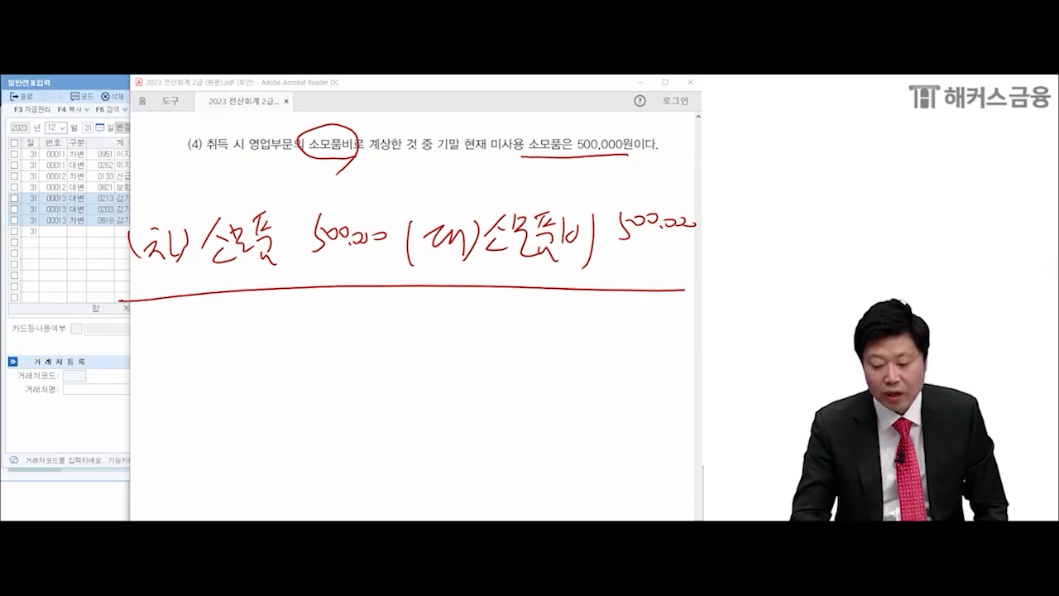
# Switch back to 일반전표입력, enter a 500,000 debit to 0122 소모품 on December 31, and clear the pen marks.
pyautogui.hotkey('alt', 'Tab')
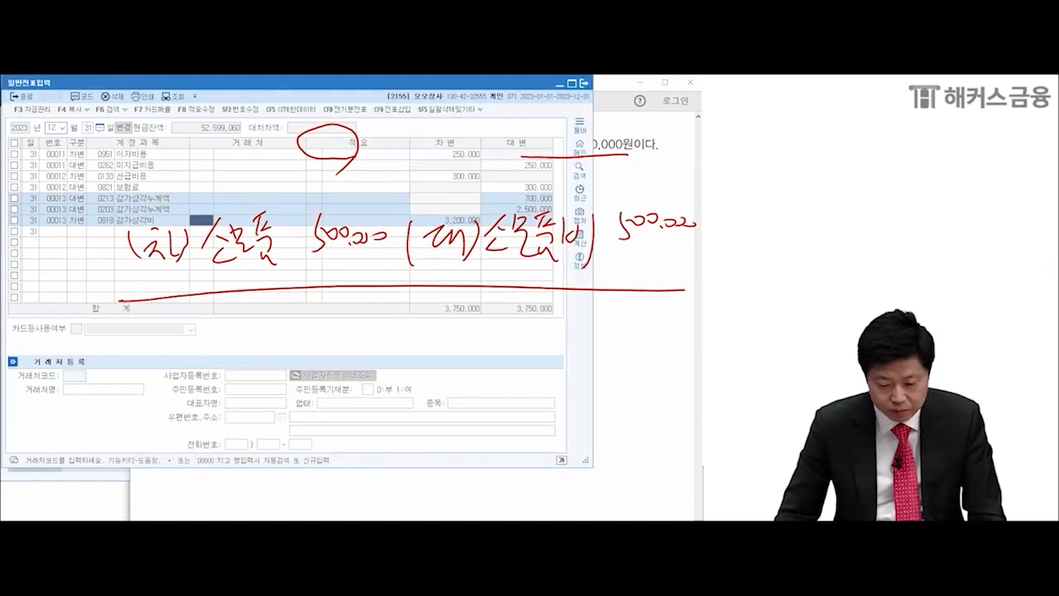
pyautogui.press('Down')
pyautogui.write('3소모')
pyautogui.press('Return')
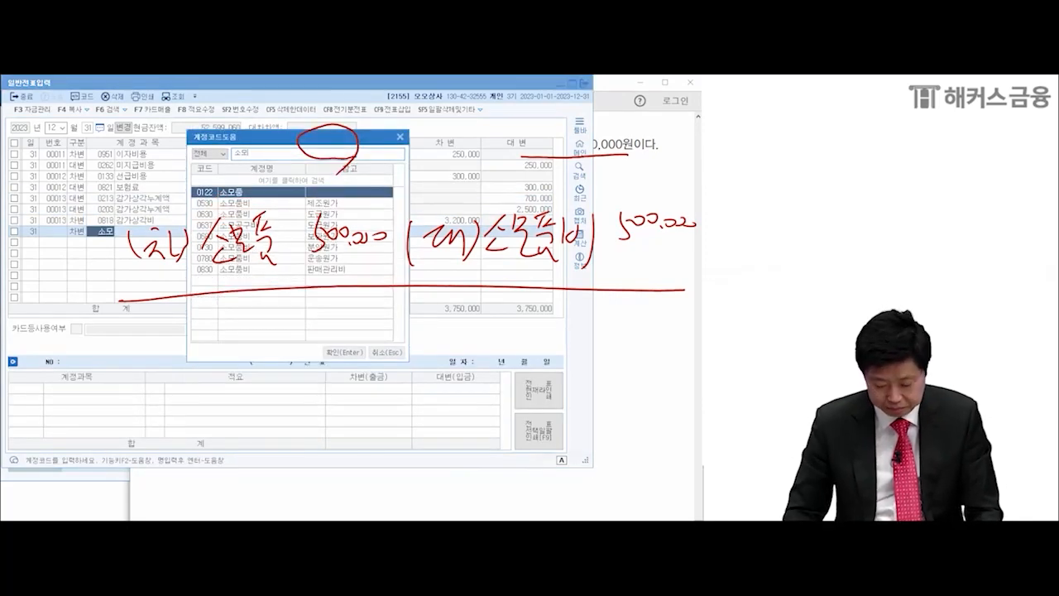
pyautogui.press('Return')
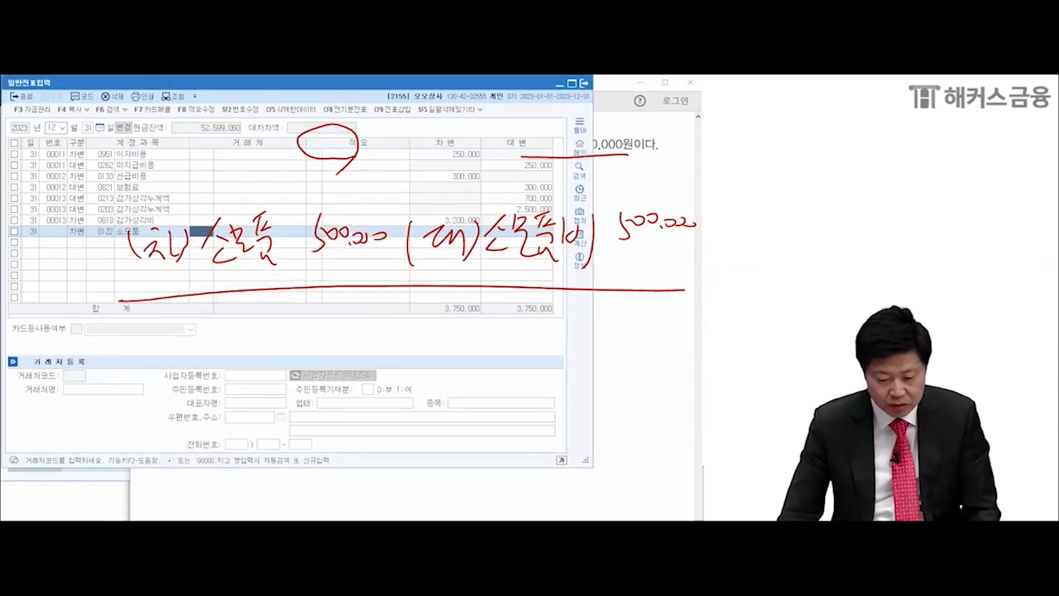
pyautogui.press('Escape')
pyautogui.press('Return')
pyautogui.press('Return')
pyautogui.write('500000')
pyautogui.press('Return')
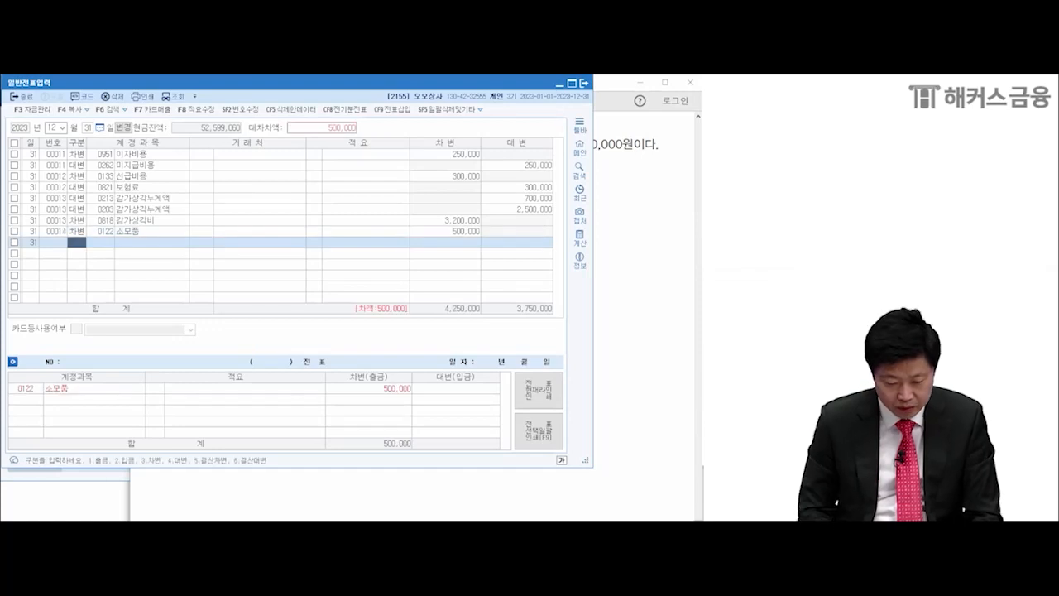
# Balance the 소모품 debit with a 500,000 credit to 0830 소모품비 (판매관리비).
pyautogui.write('4소모')
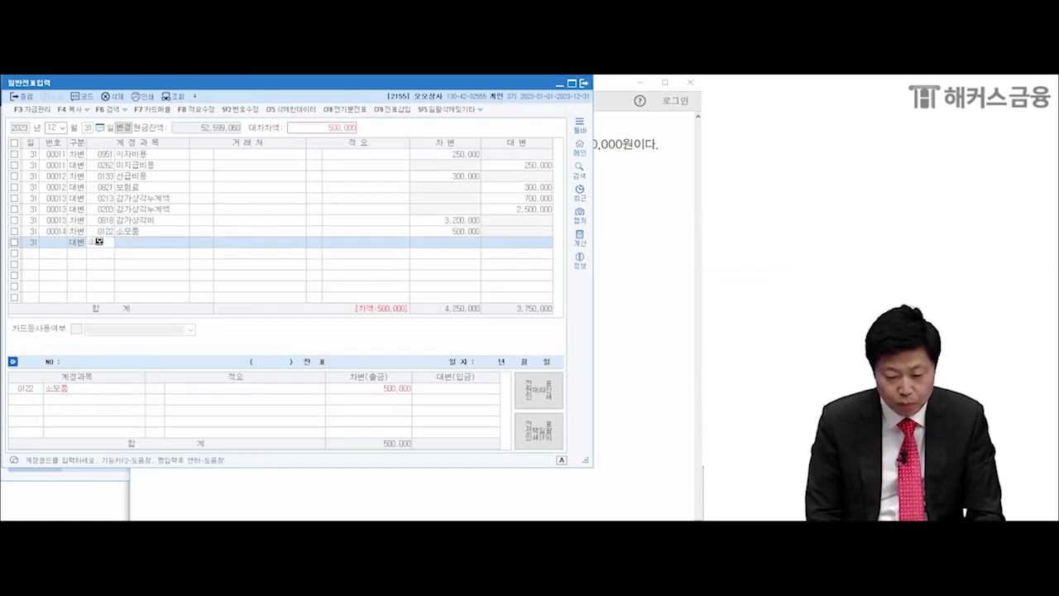
pyautogui.press('Return')
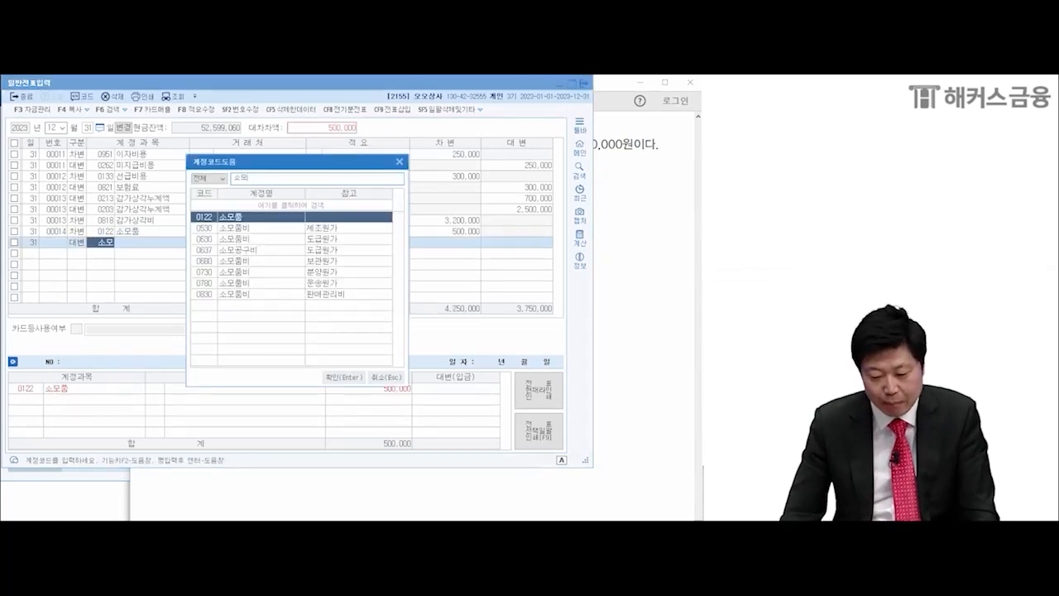
pyautogui.press('Up')
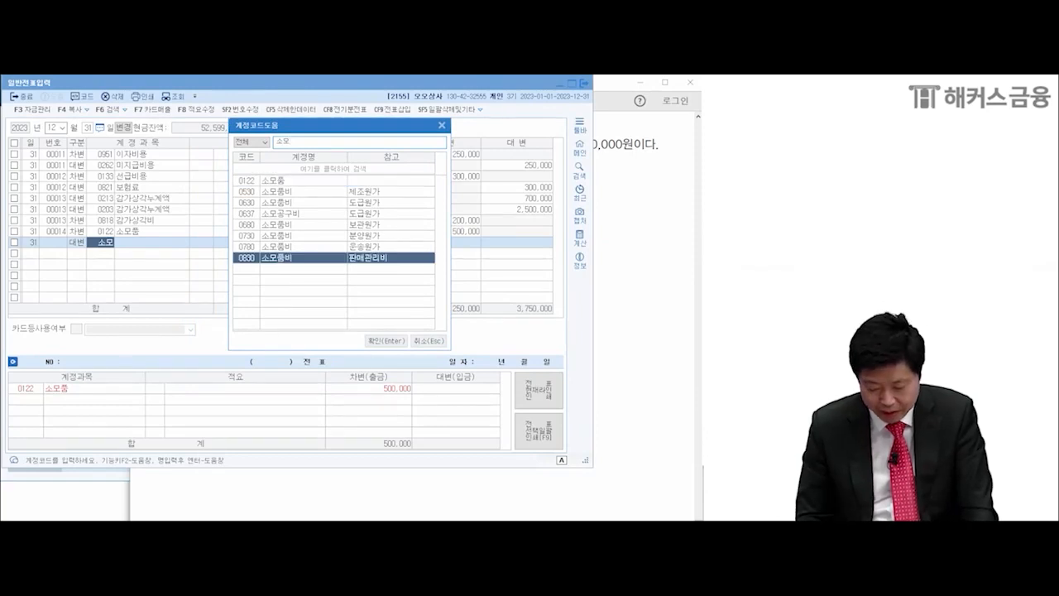
pyautogui.press('Return')
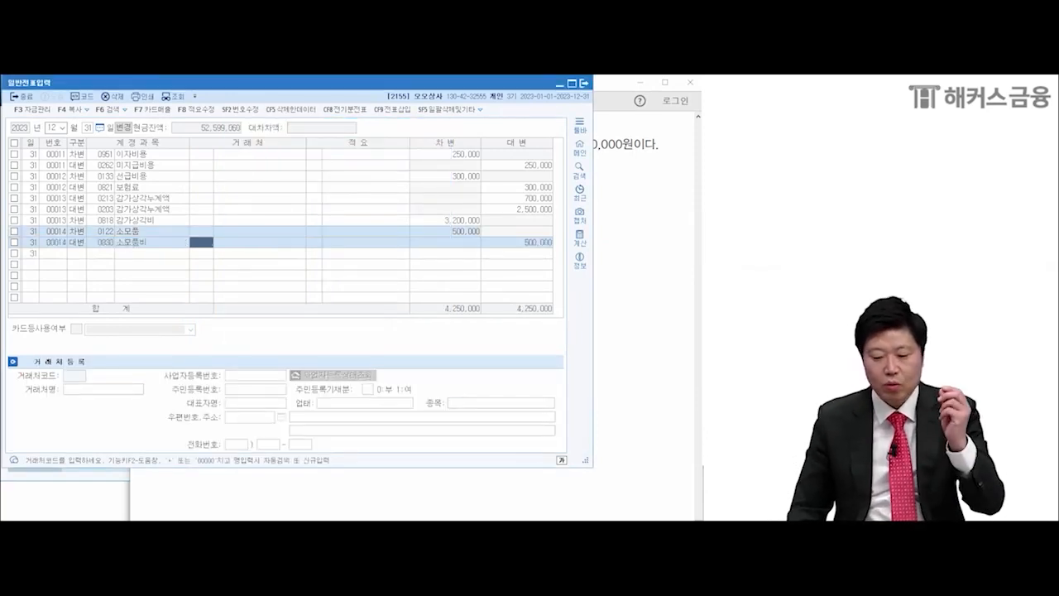